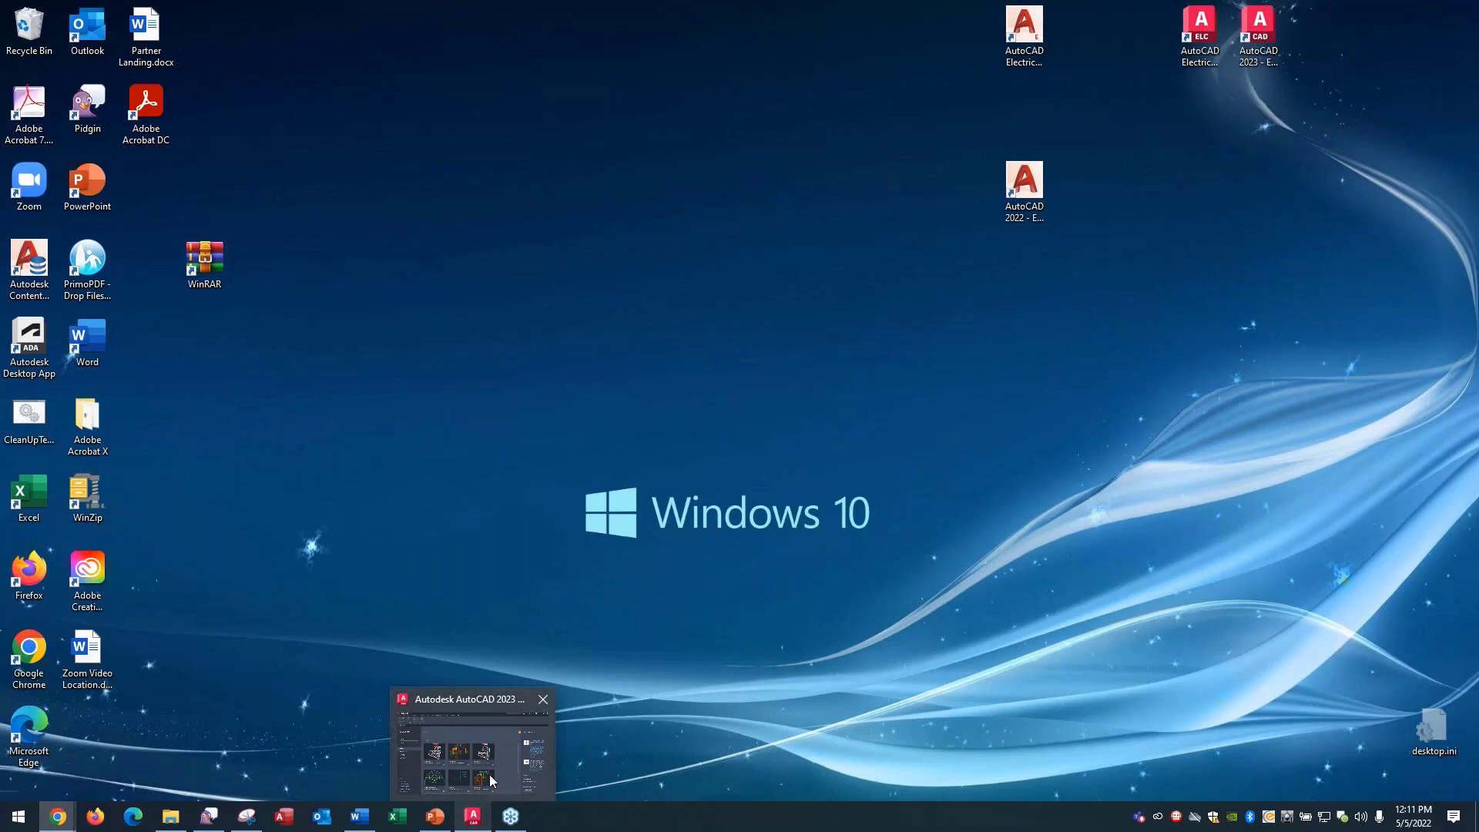
# Step: Switch to AutoCAD, minimize the Help window and open Computer-I.dwg from AutoCAD Web & Mobile
pyautogui.click(501, 762)
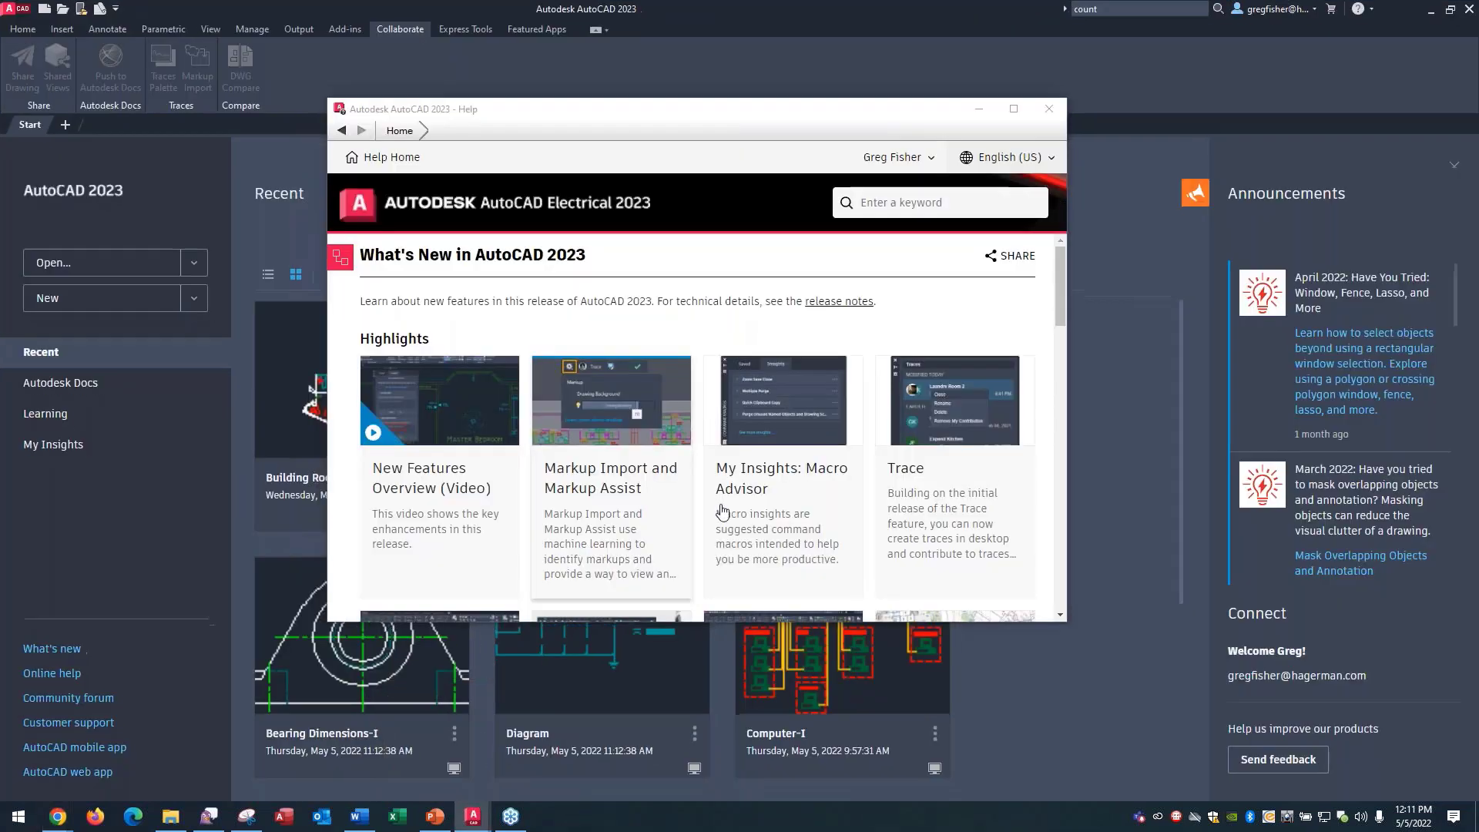
pyautogui.click(978, 113)
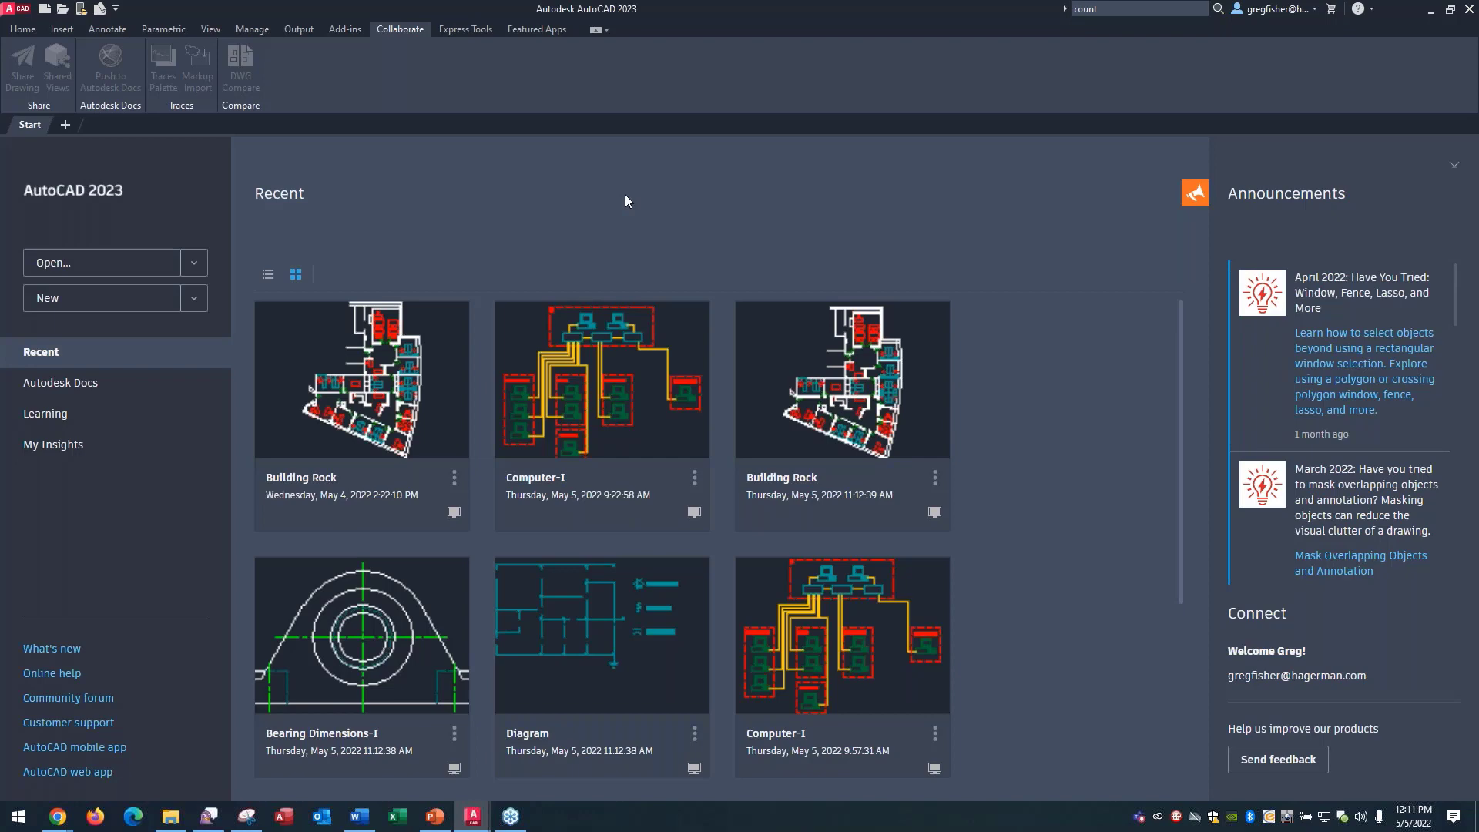
pyautogui.click(82, 10)
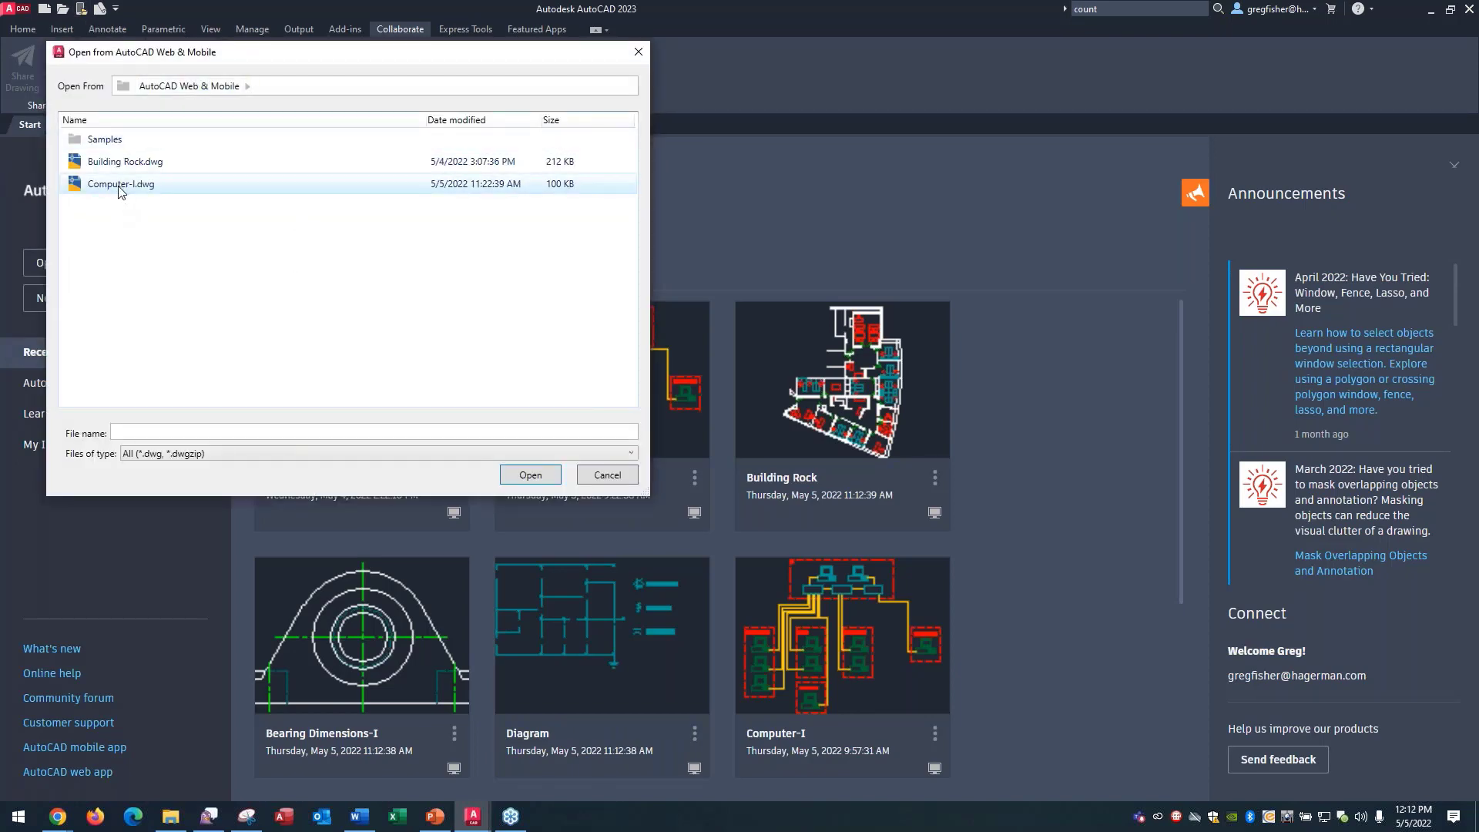
pyautogui.doubleClick(119, 185)
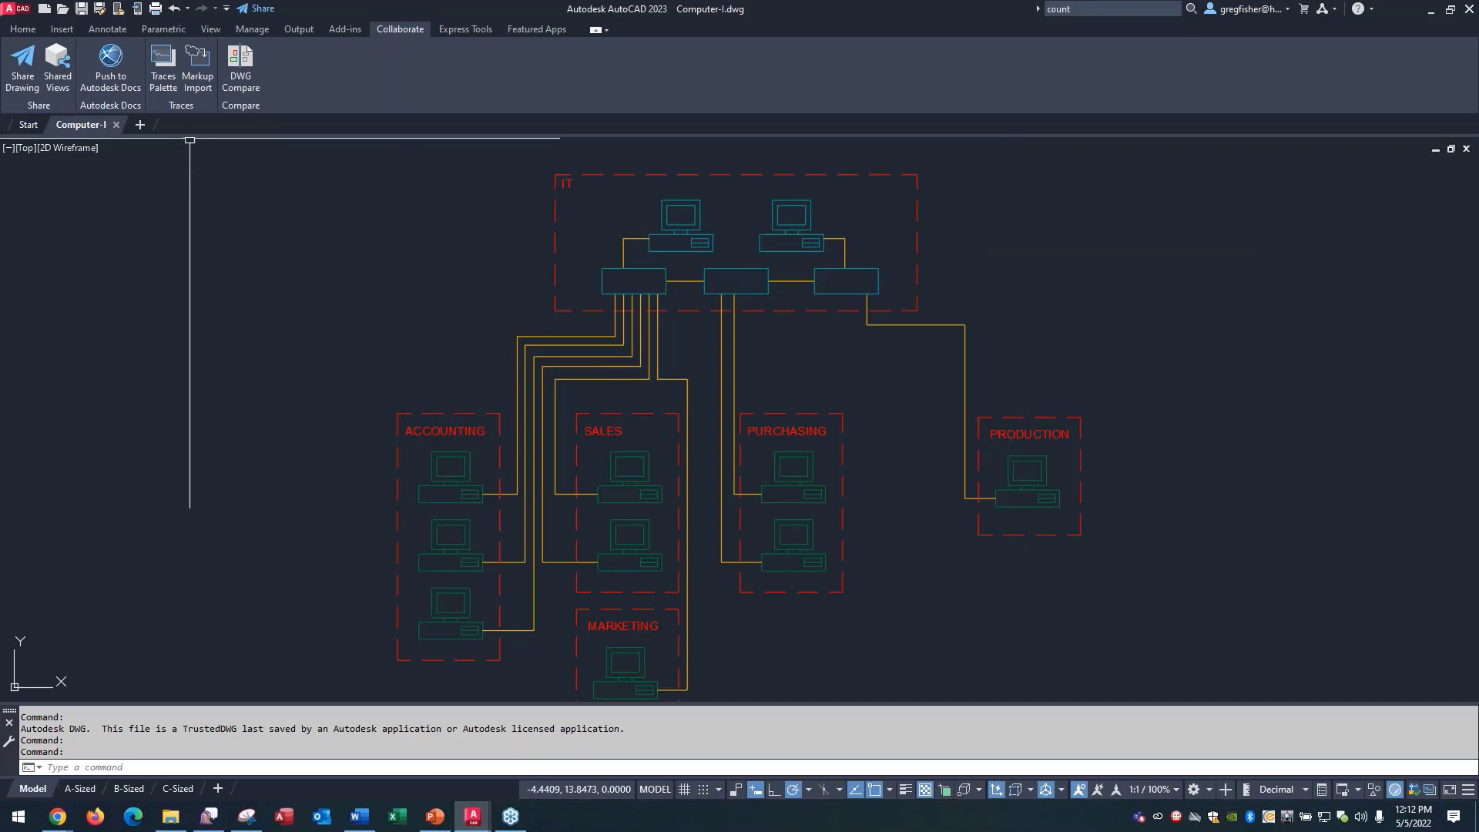
# Step: Show the drawing's list of traces, open Trace1 to view its markup, and close the trace
pyautogui.click(164, 80)
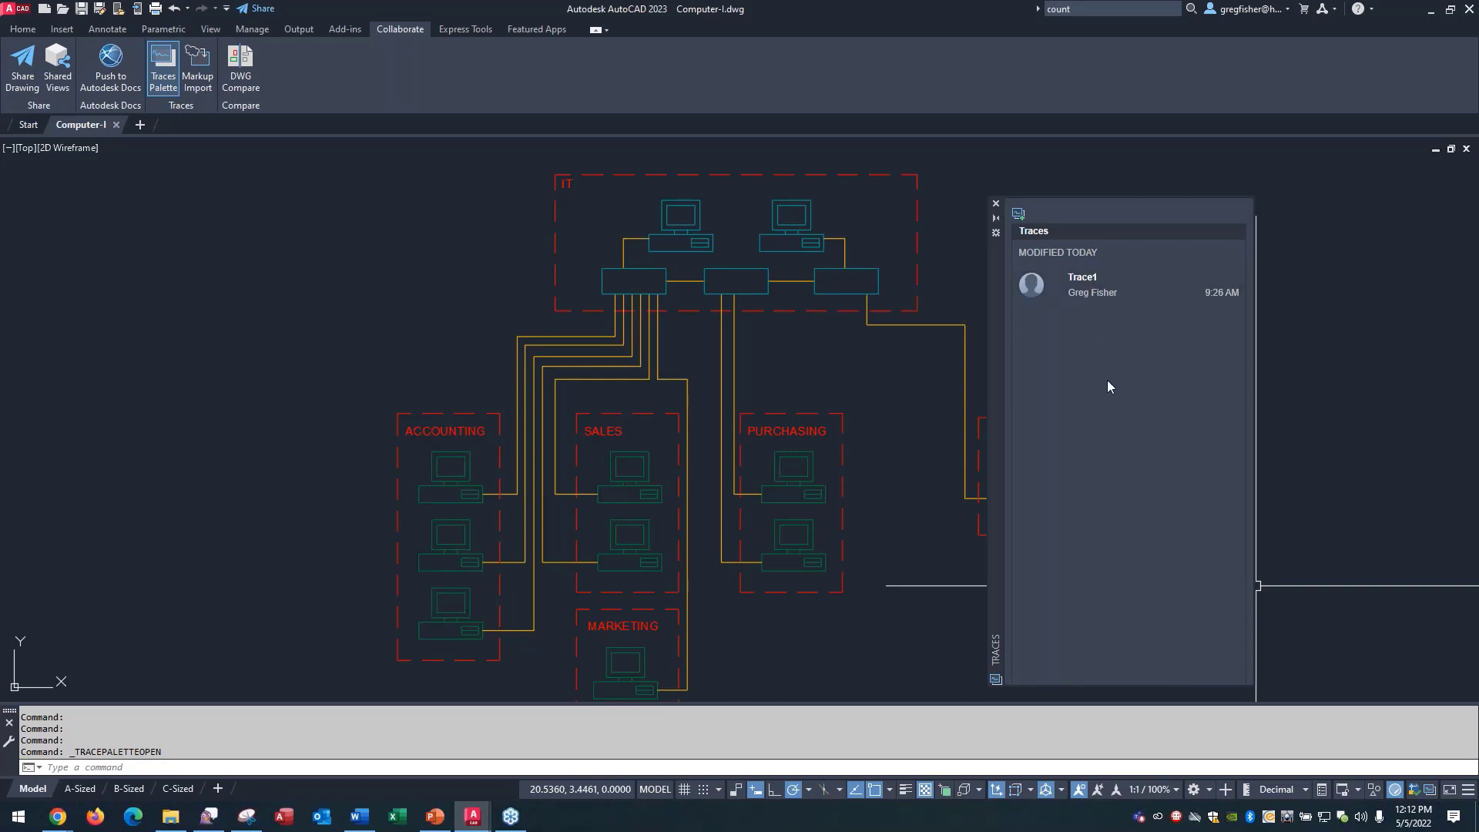
pyautogui.click(1093, 285)
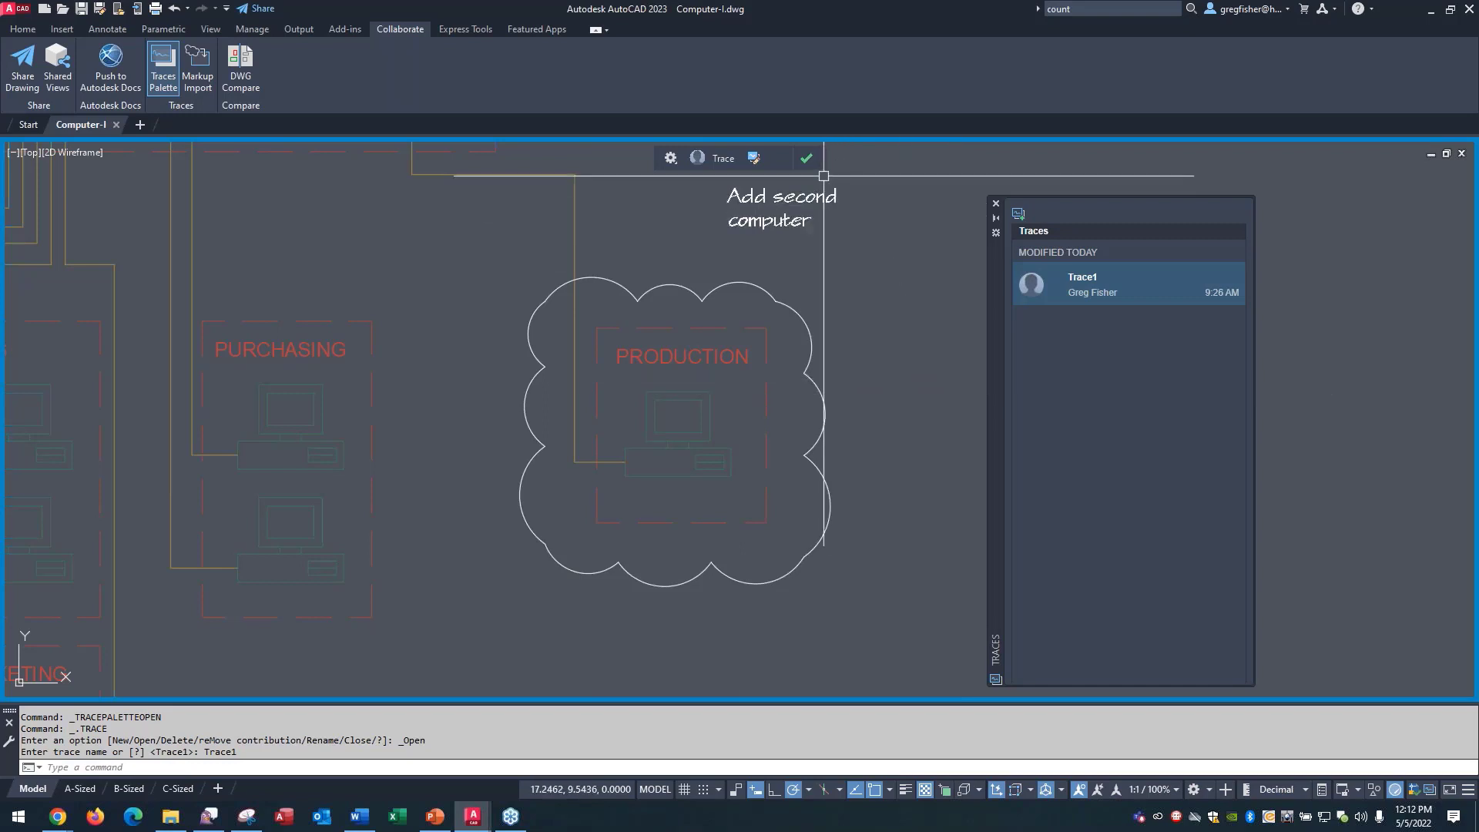
pyautogui.click(805, 157)
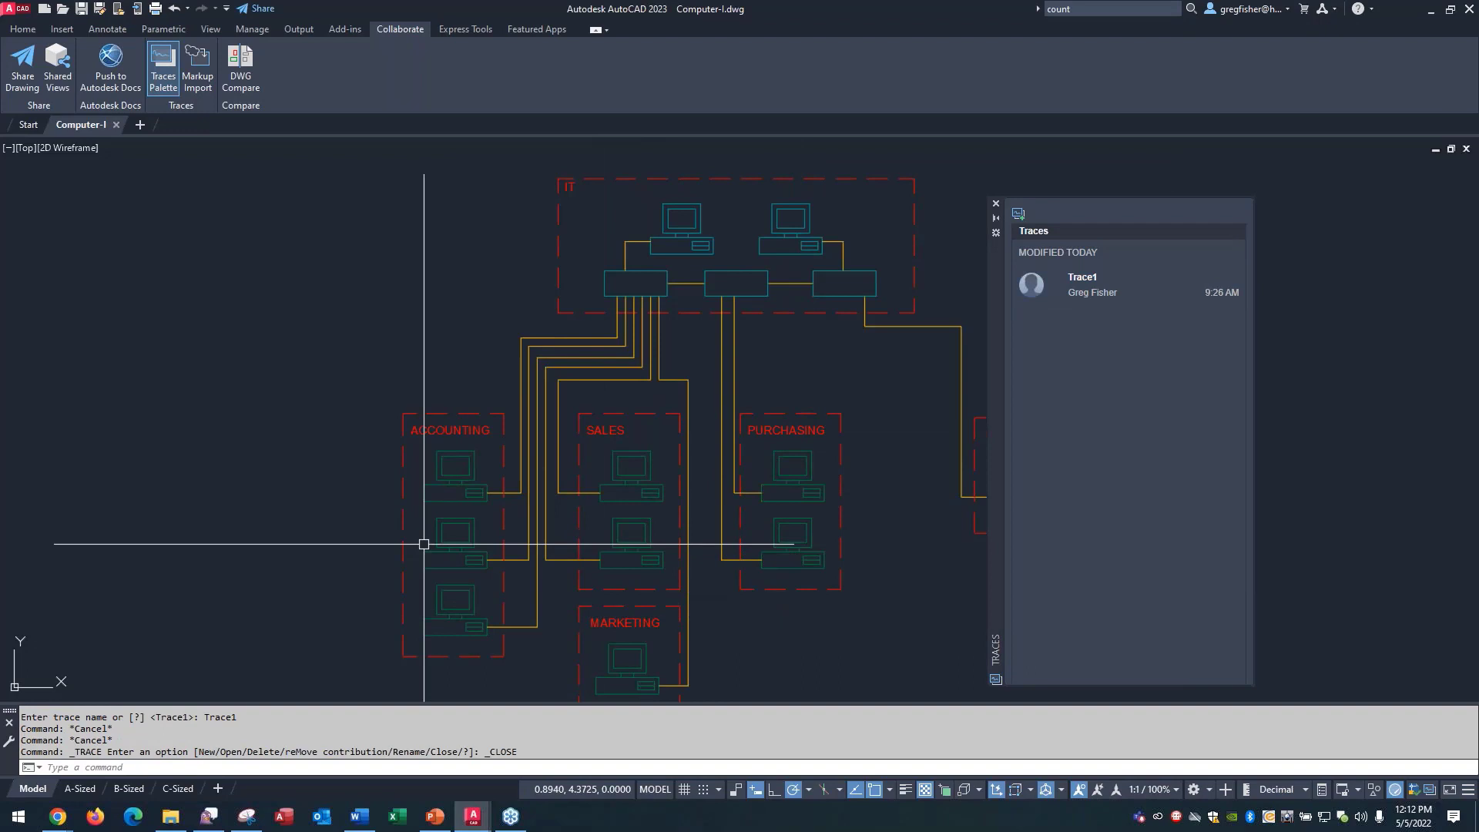
# Step: Create a new trace over the drawing with the department computers in view
pyautogui.scroll(2, 423, 544)
pyautogui.moveTo(423, 544); pyautogui.dragTo(414, 371, button='middle')
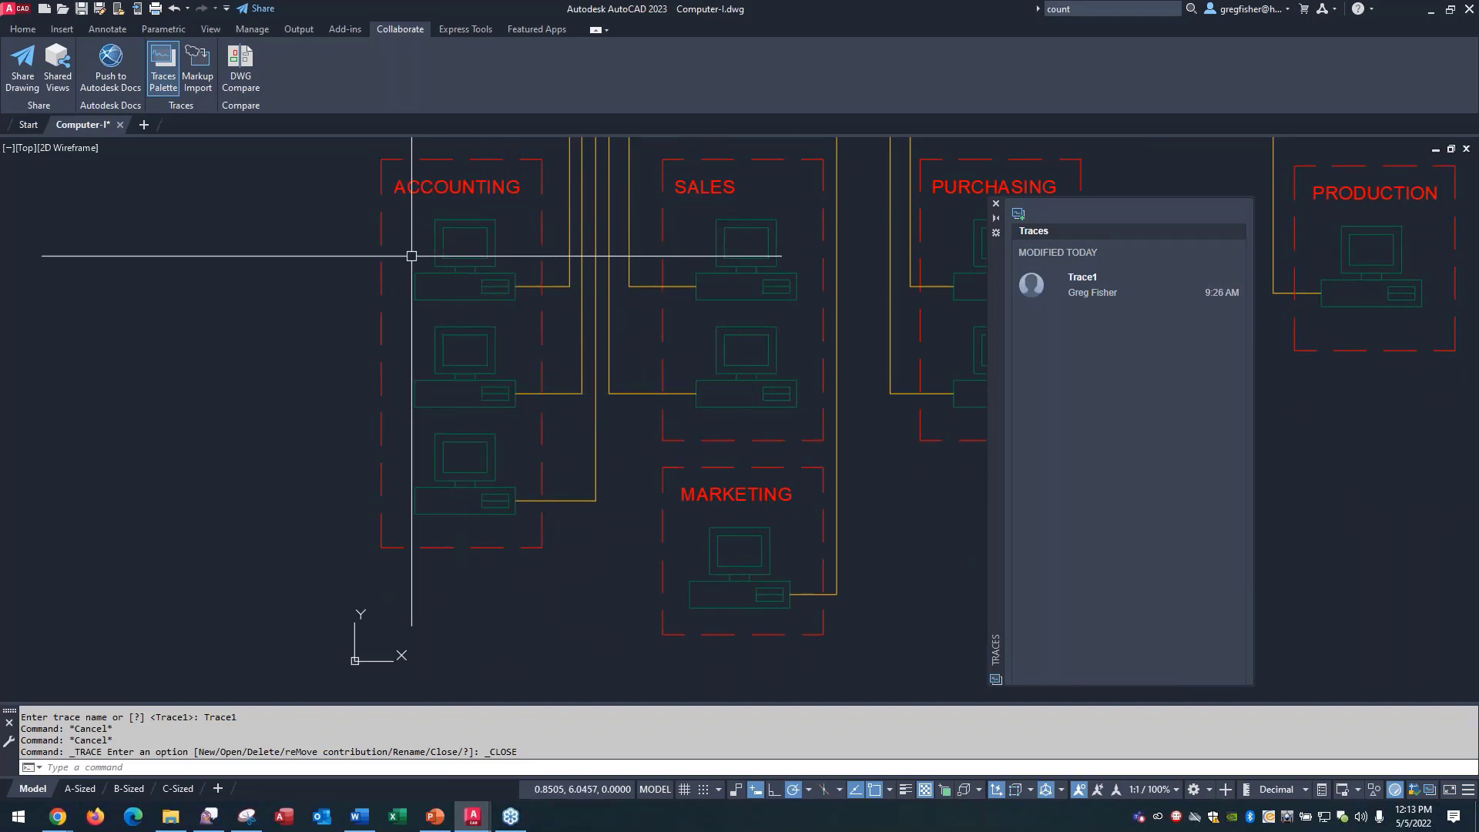
pyautogui.click(1019, 215)
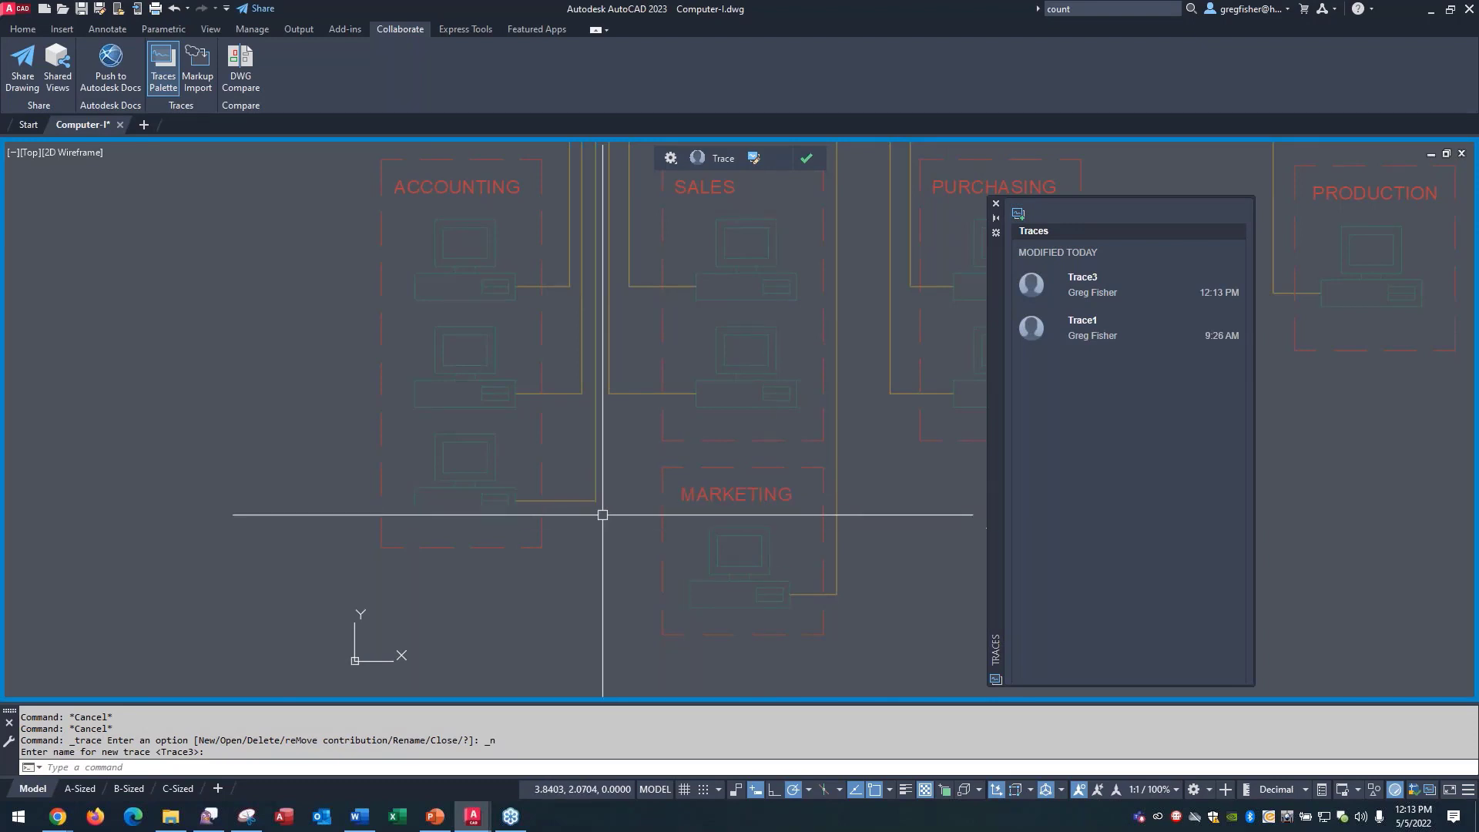
# Step: Draw a rectangular revision cloud around the lowest computer in the ACCOUNTING box and the space below it
pyautogui.click(107, 28)
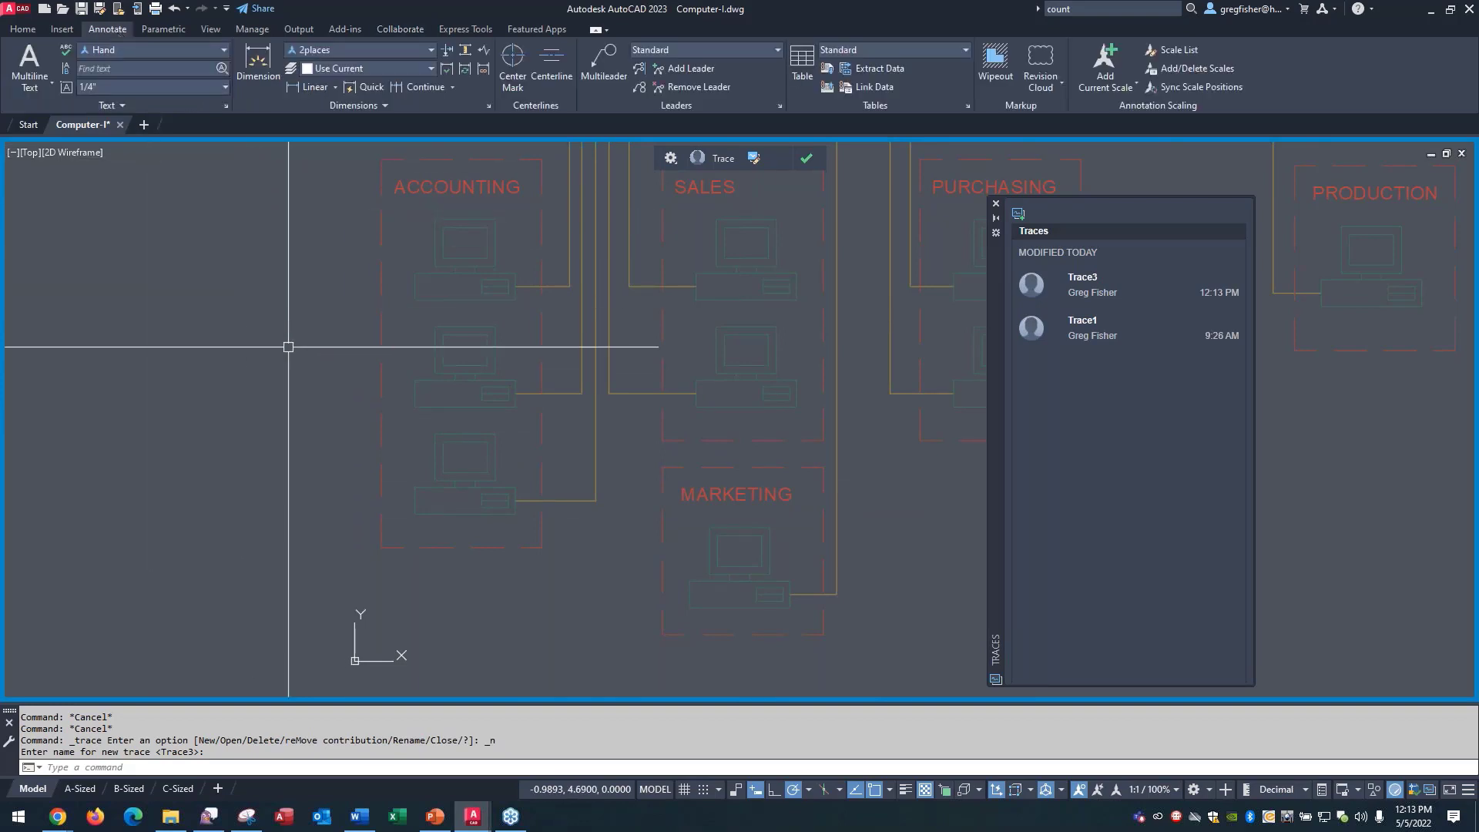
pyautogui.click(1047, 62)
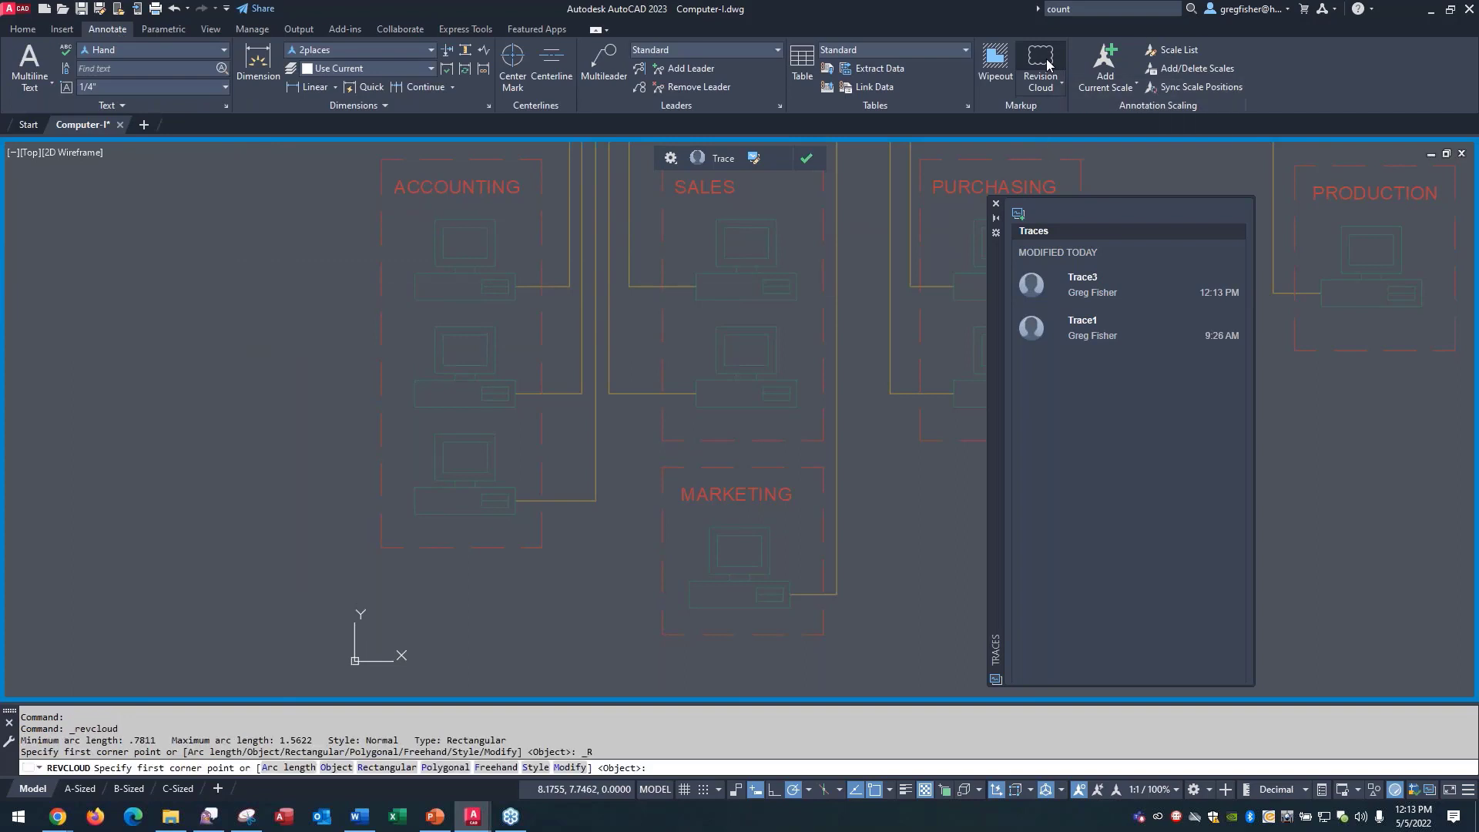
pyautogui.click(334, 423)
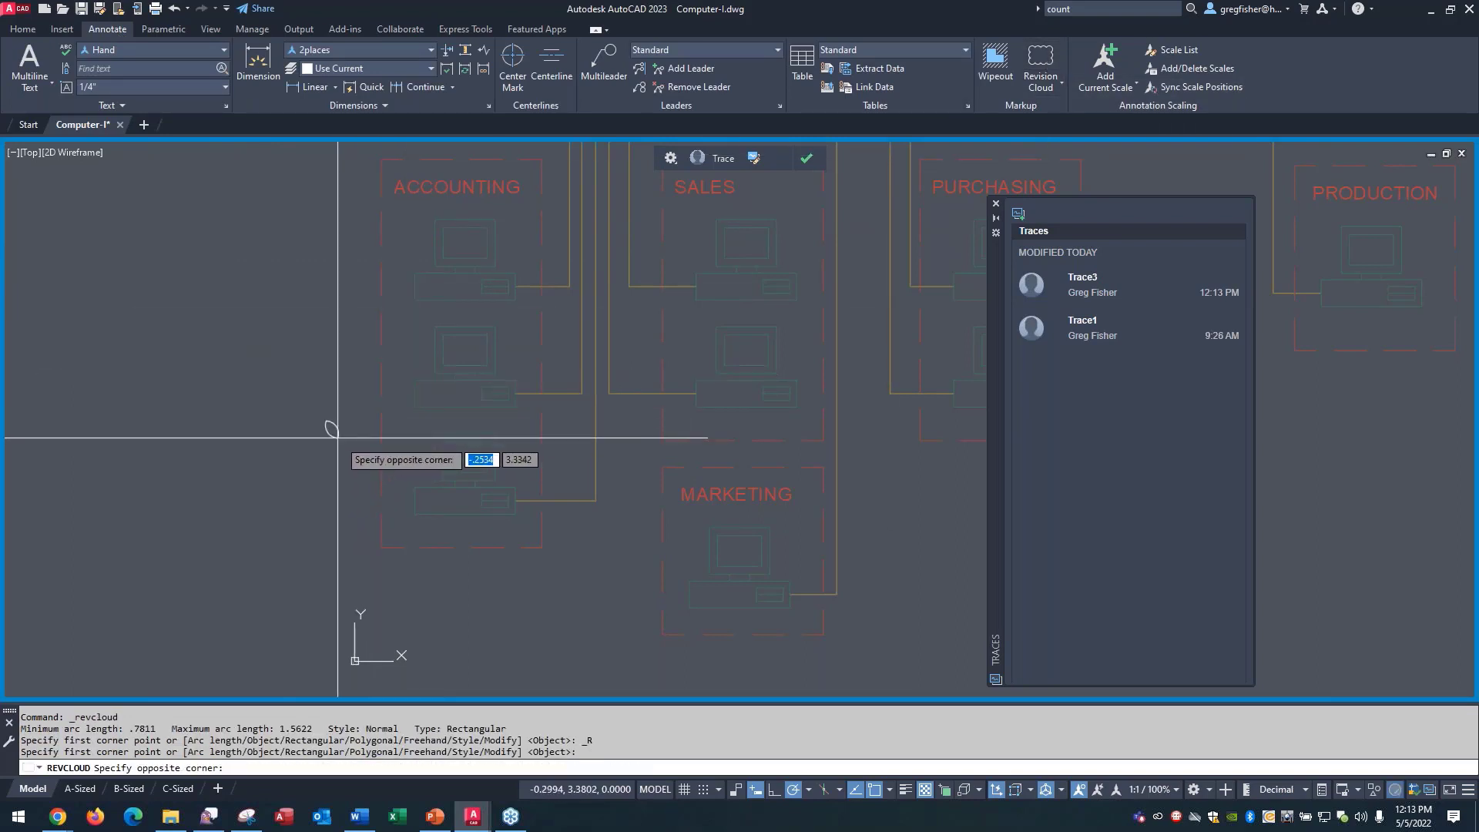
pyautogui.click(578, 604)
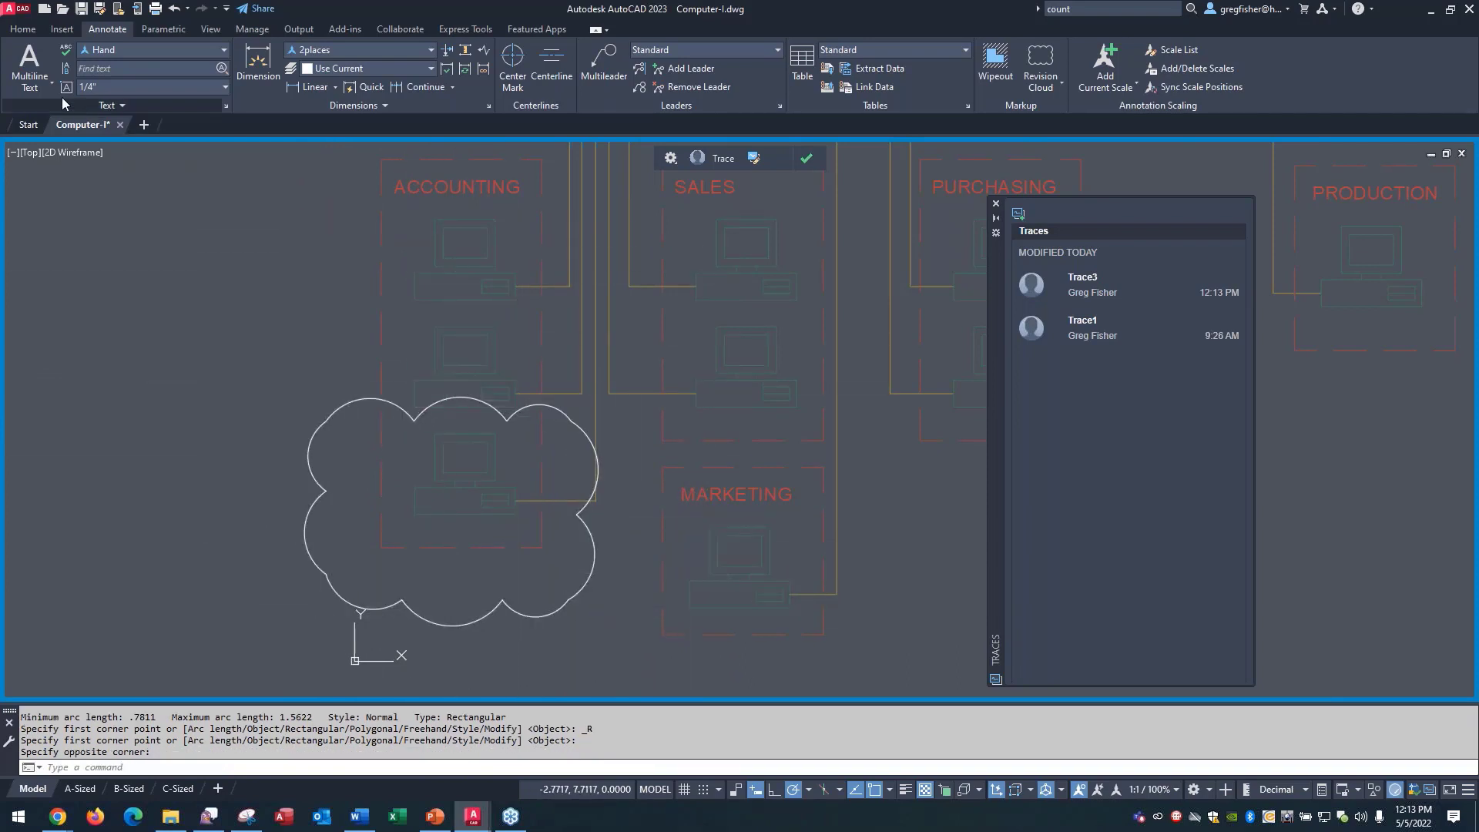
pyautogui.click(35, 65)
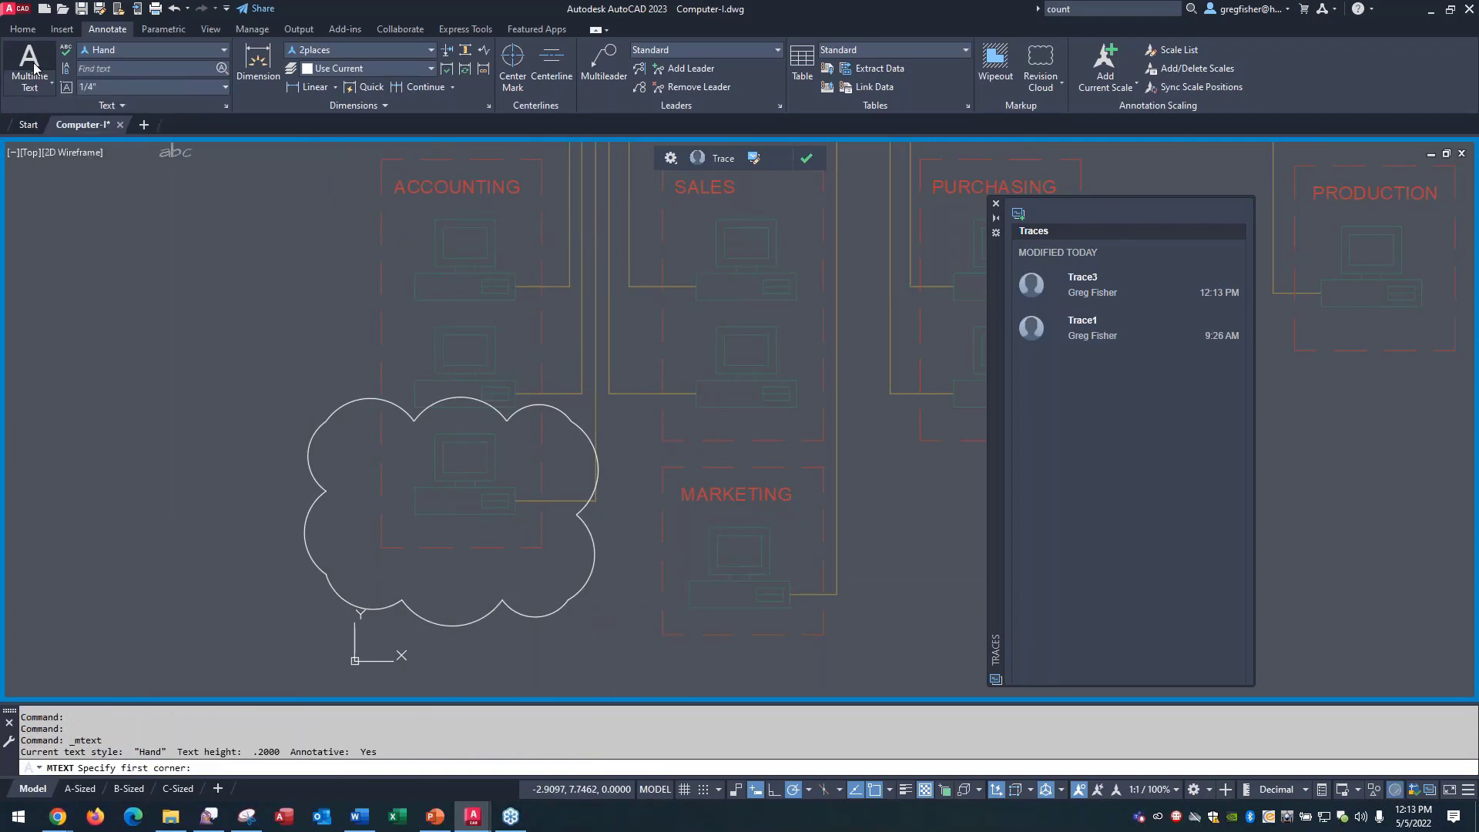
pyautogui.press('Escape')
pyautogui.press('Escape')
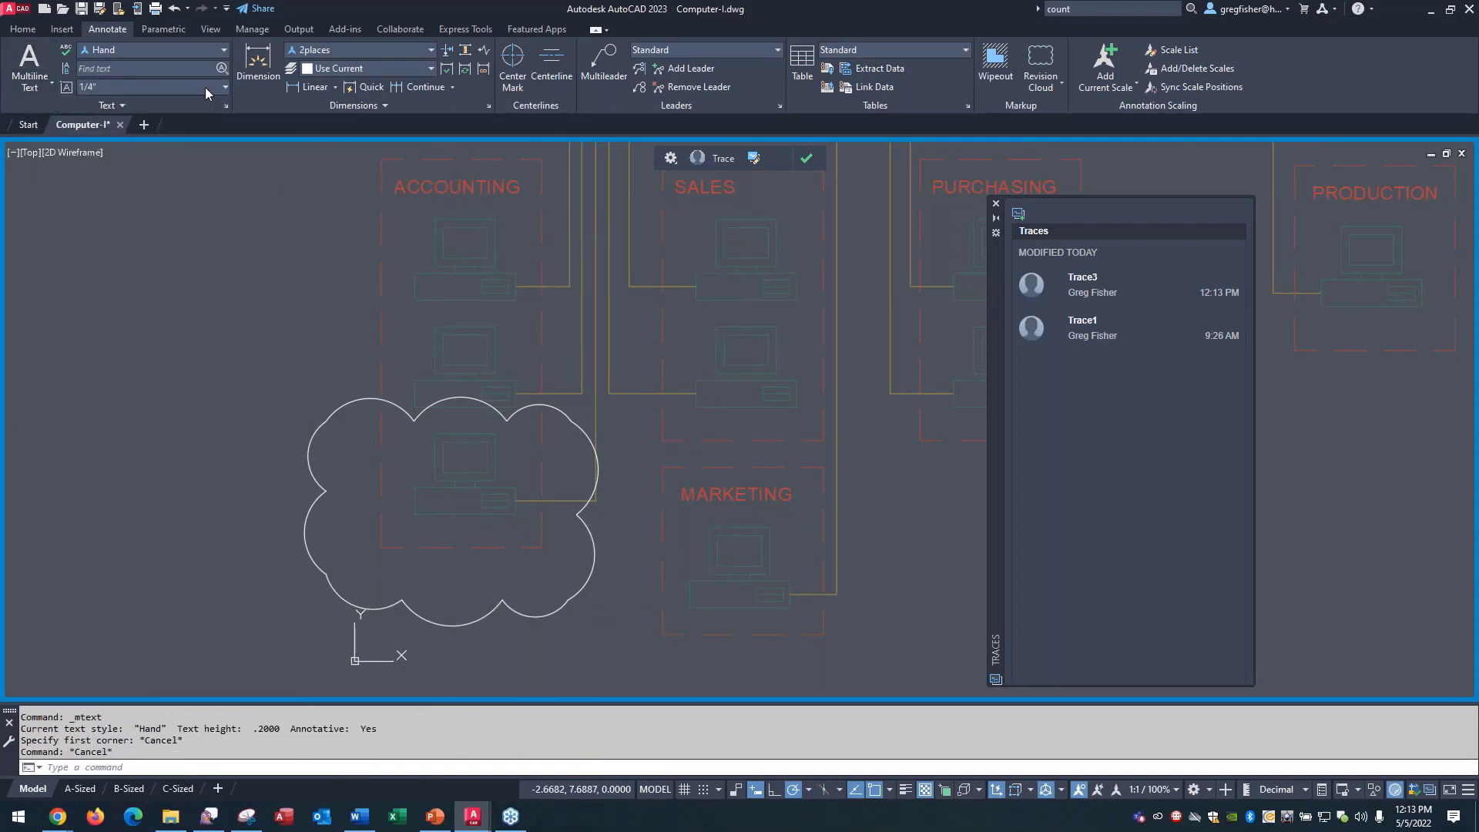
# Step: Set the text style to Standard and add the multiline text "Add fourth computer" just above the revision cloud
pyautogui.click(225, 51)
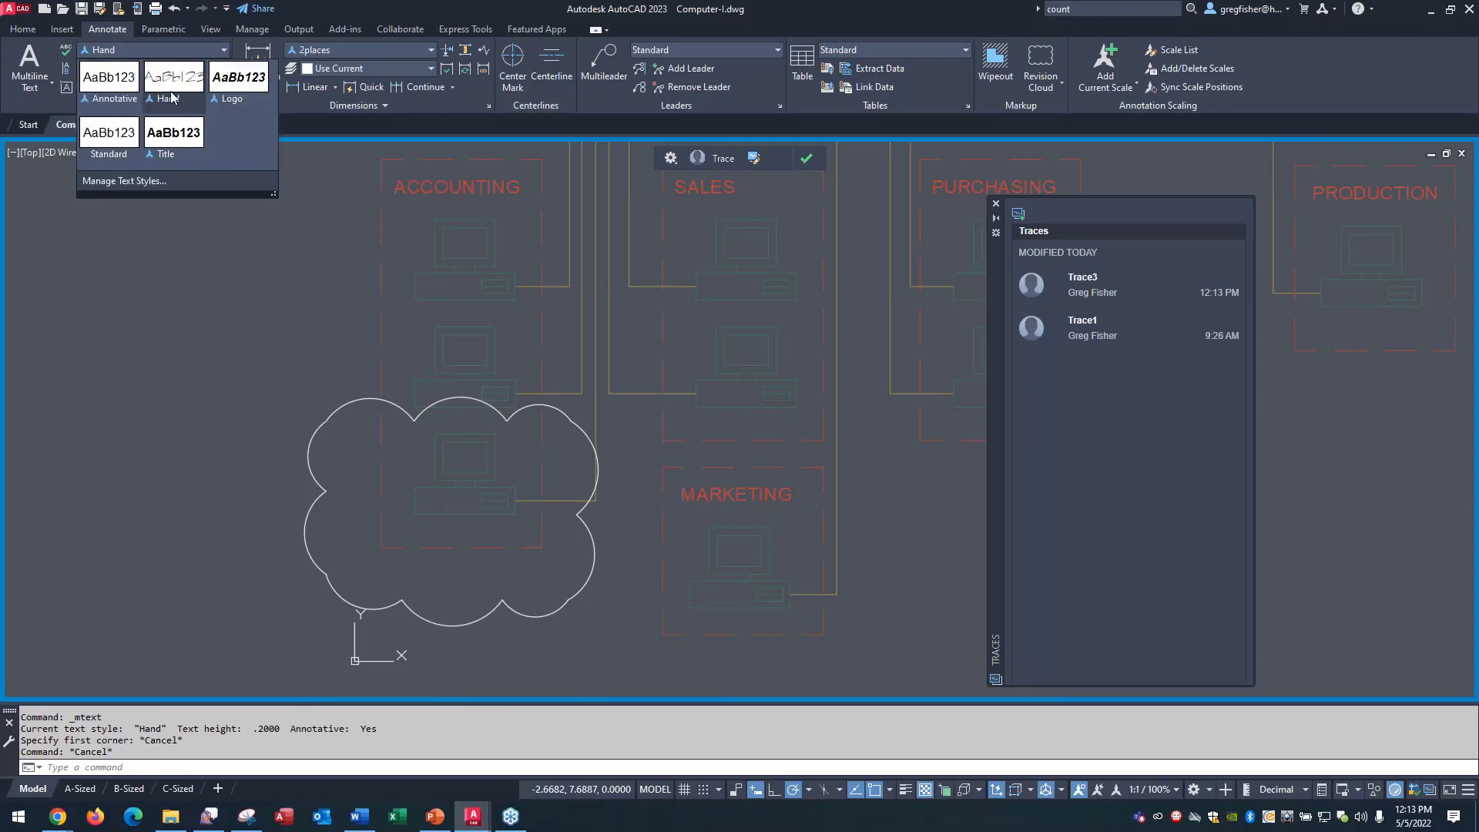
pyautogui.click(108, 132)
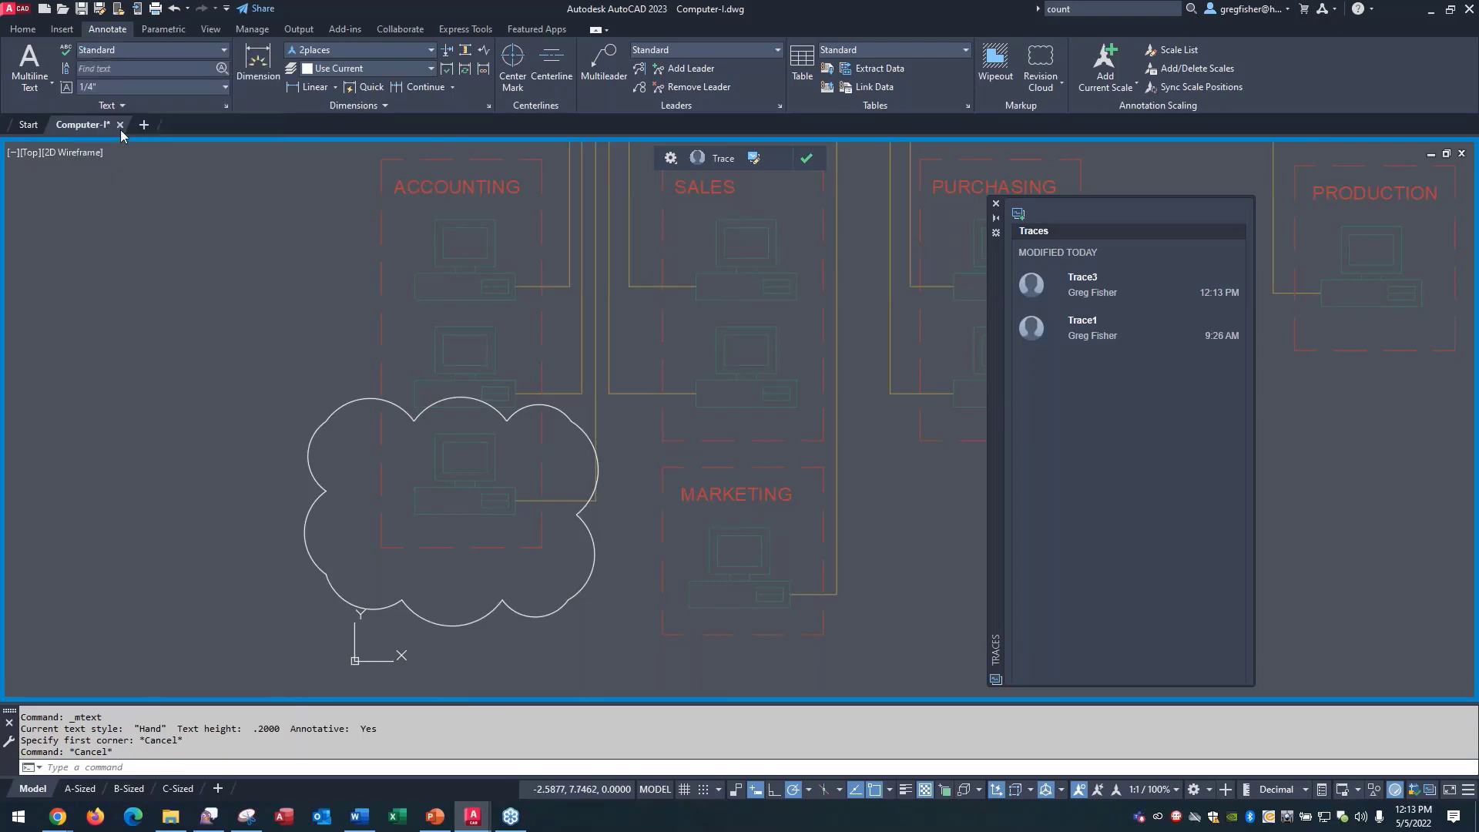
pyautogui.click(35, 64)
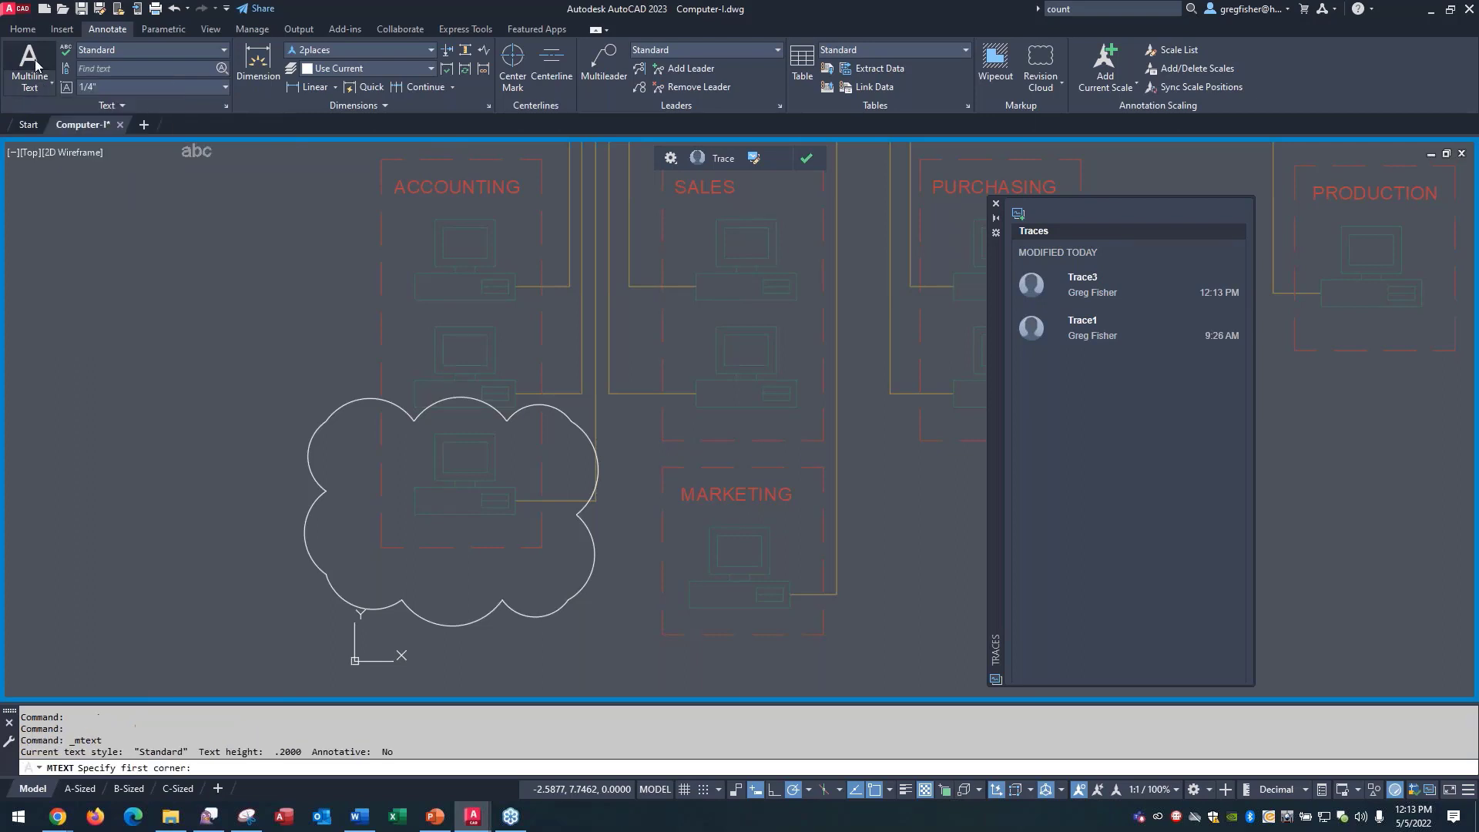
pyautogui.click(249, 355)
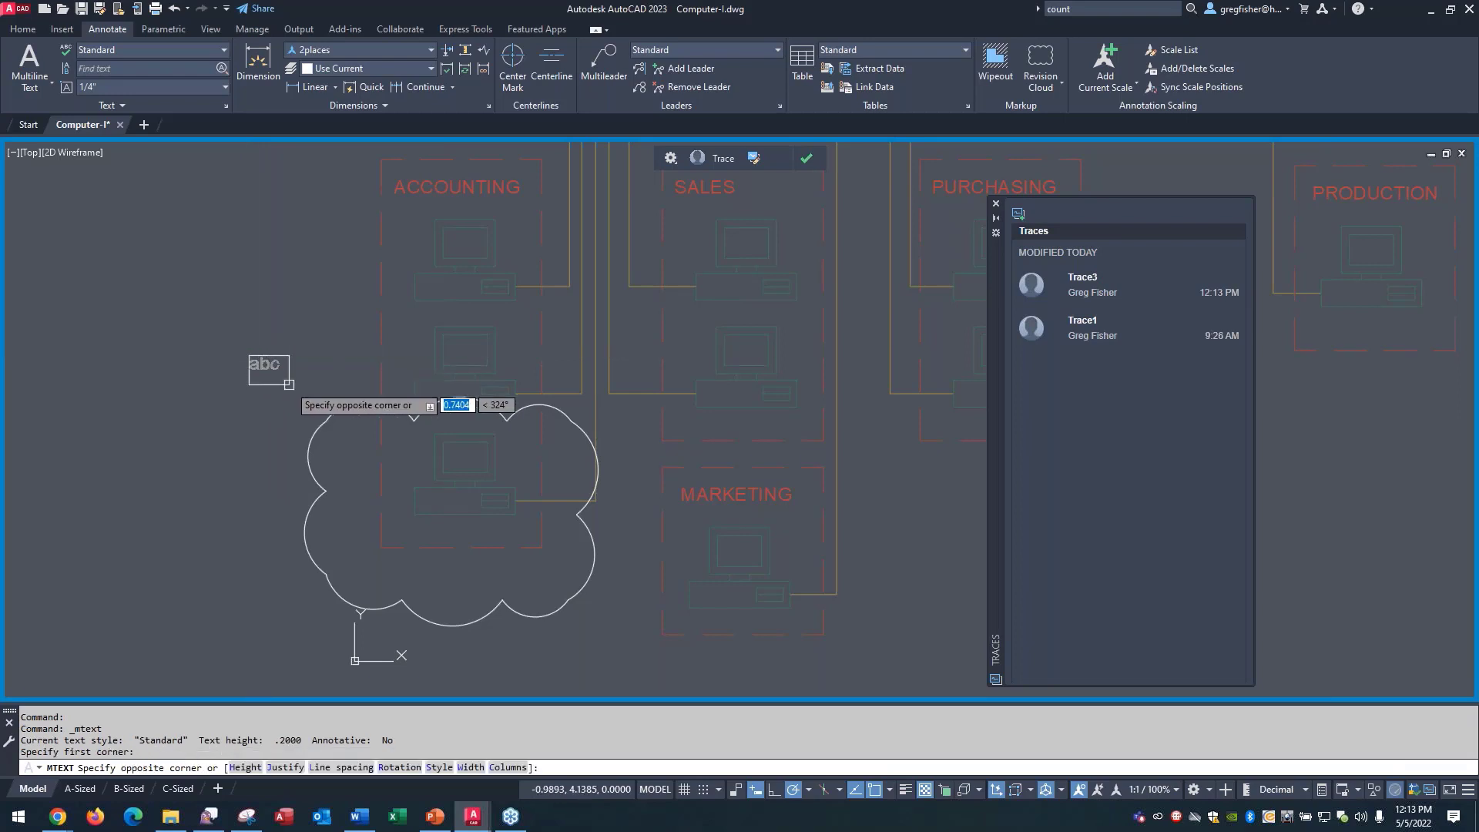
pyautogui.click(350, 380)
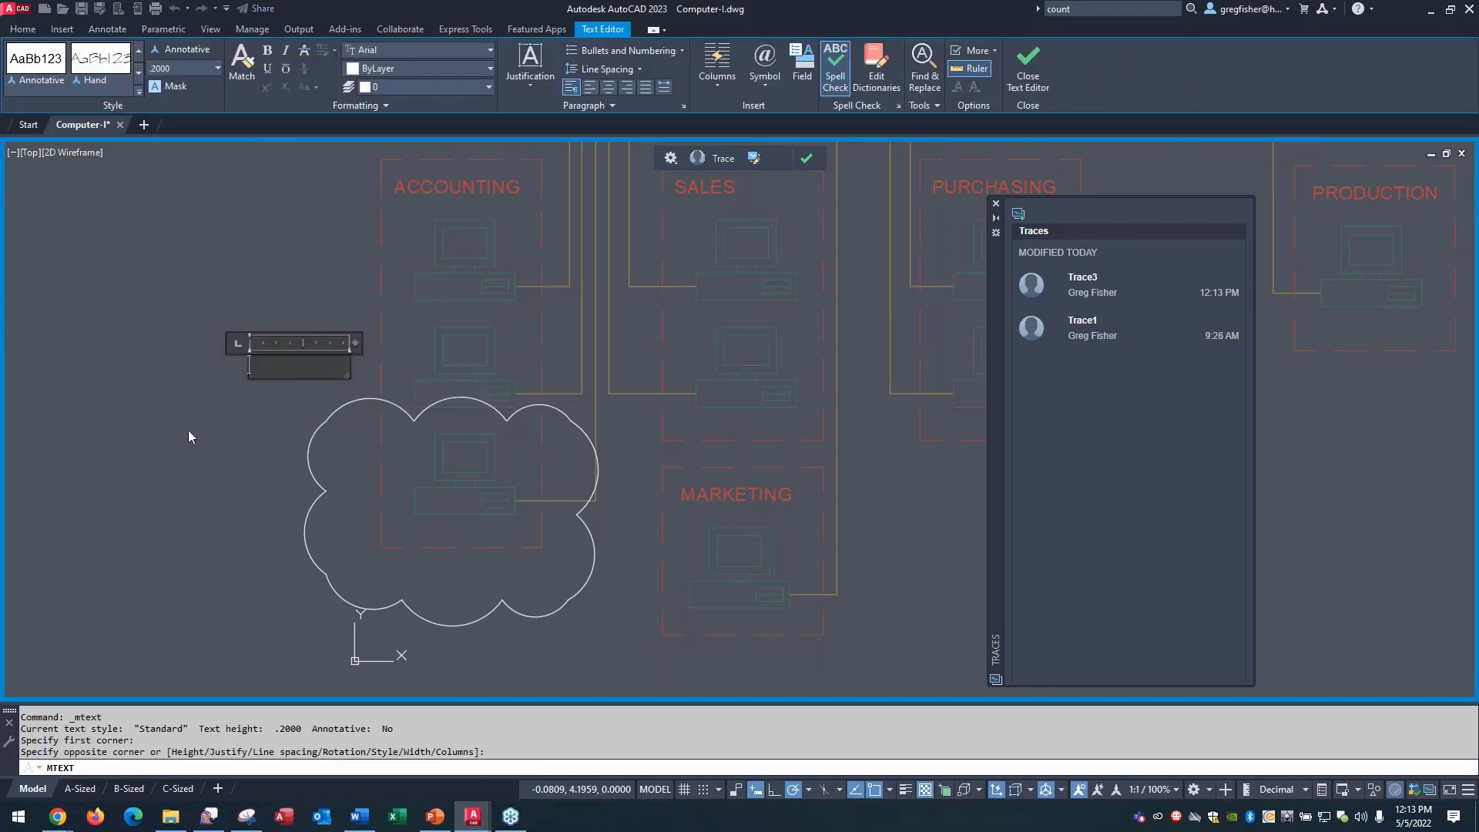
pyautogui.write('Add fourth')
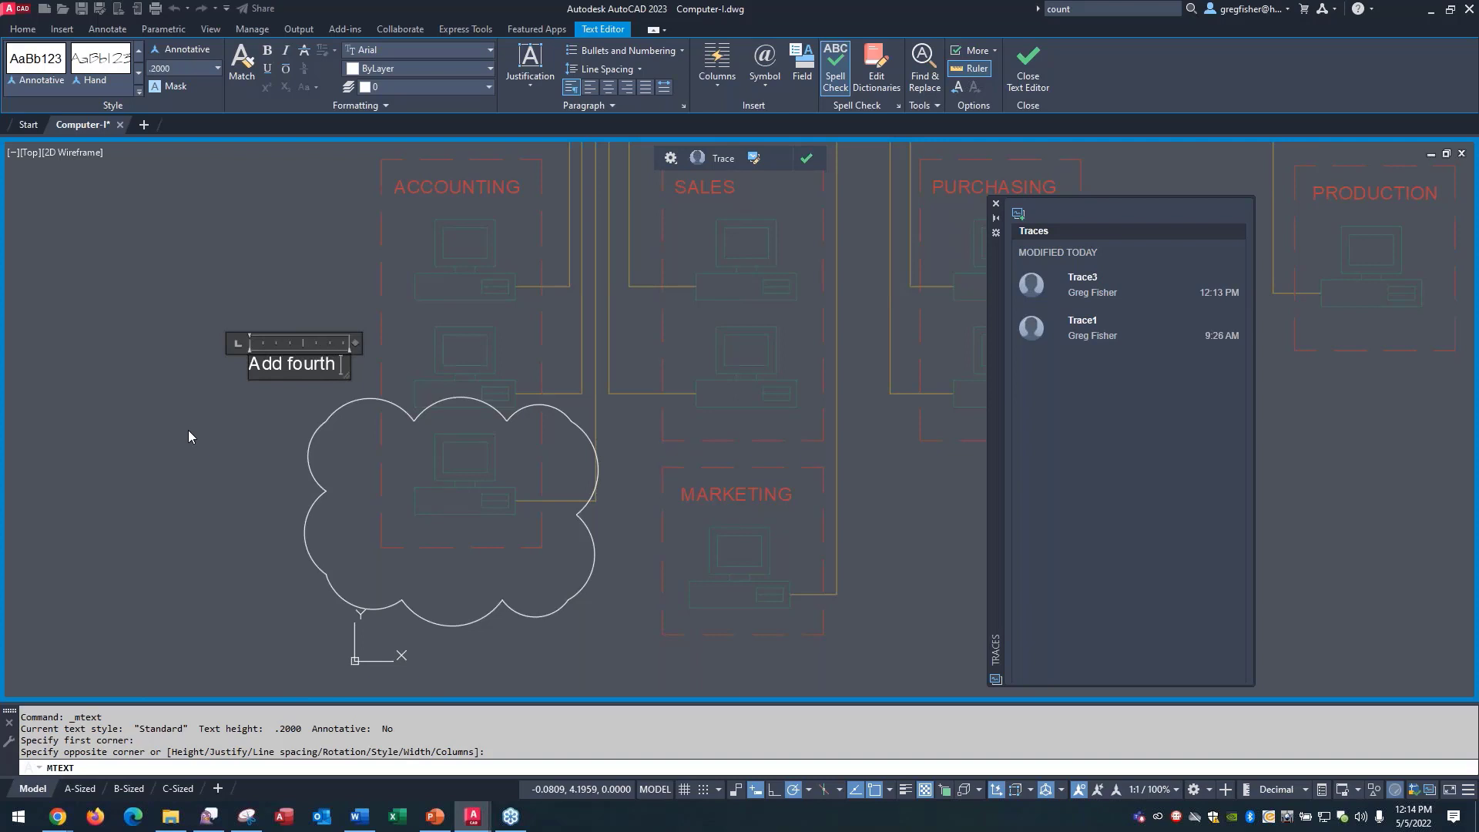
pyautogui.write(' computer')
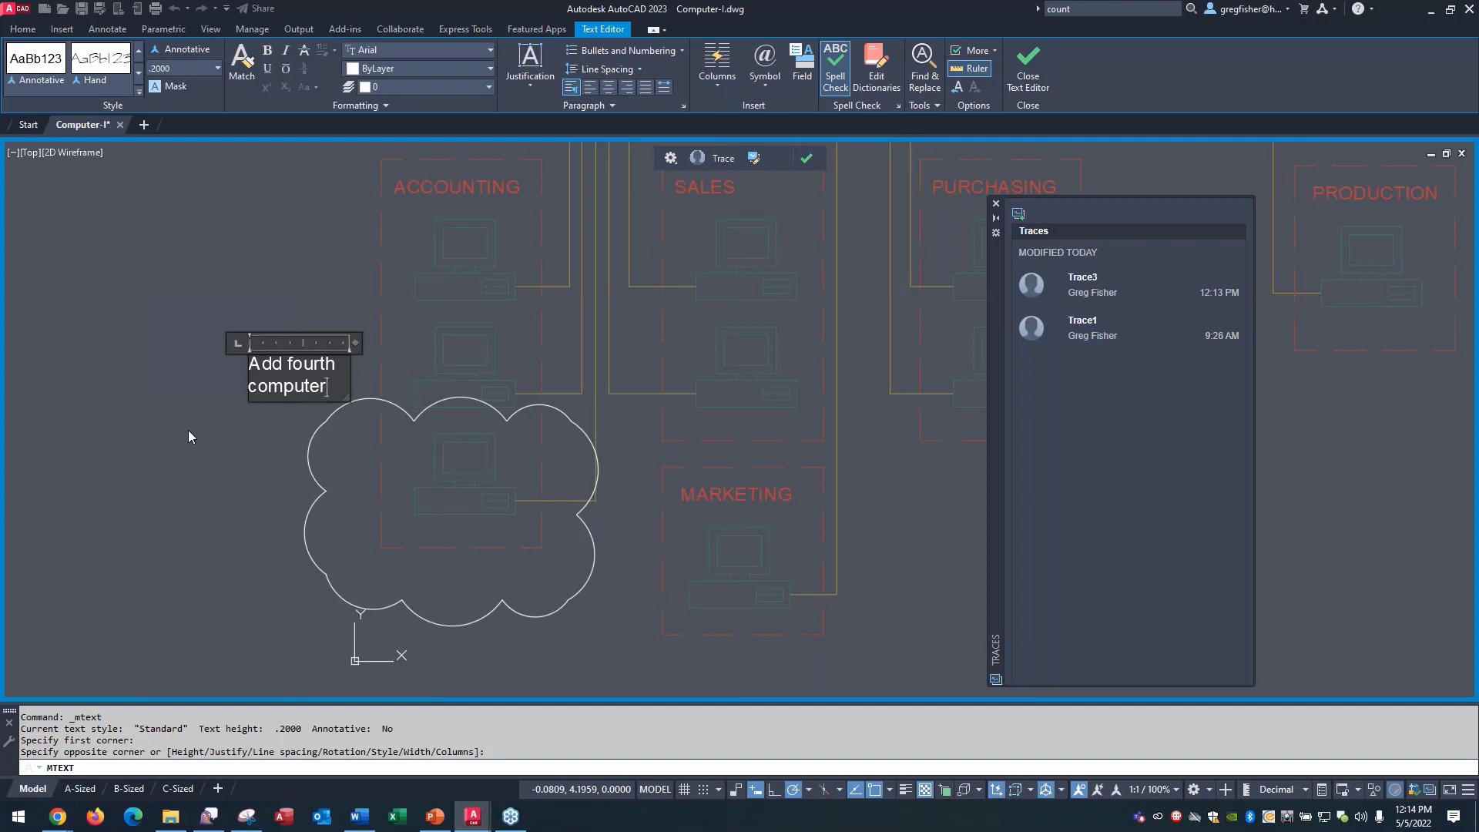
pyautogui.click(216, 435)
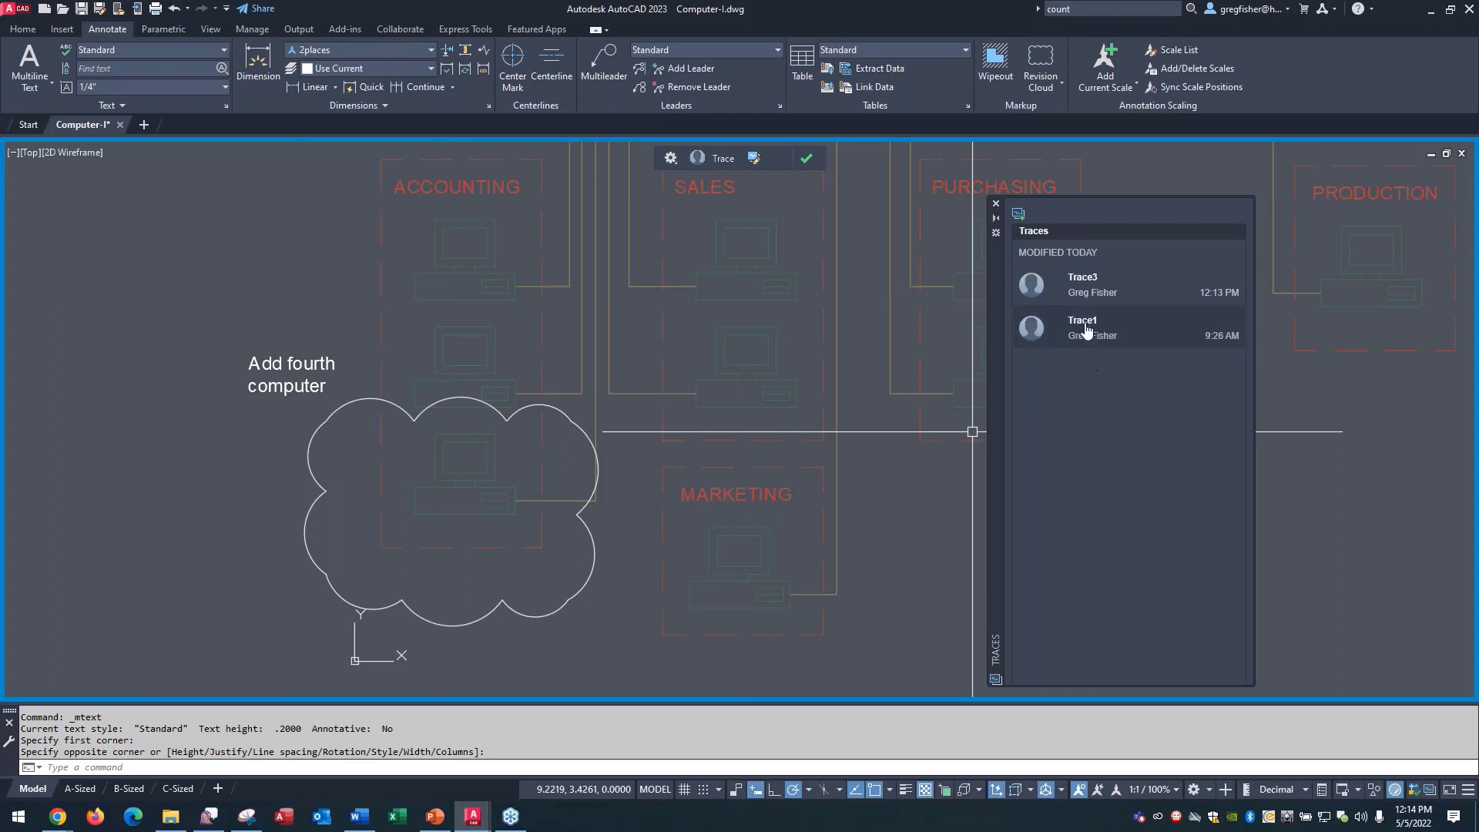
# Step: Rename the trace Trace3 as Accounting
pyautogui.rightClick(1087, 288)
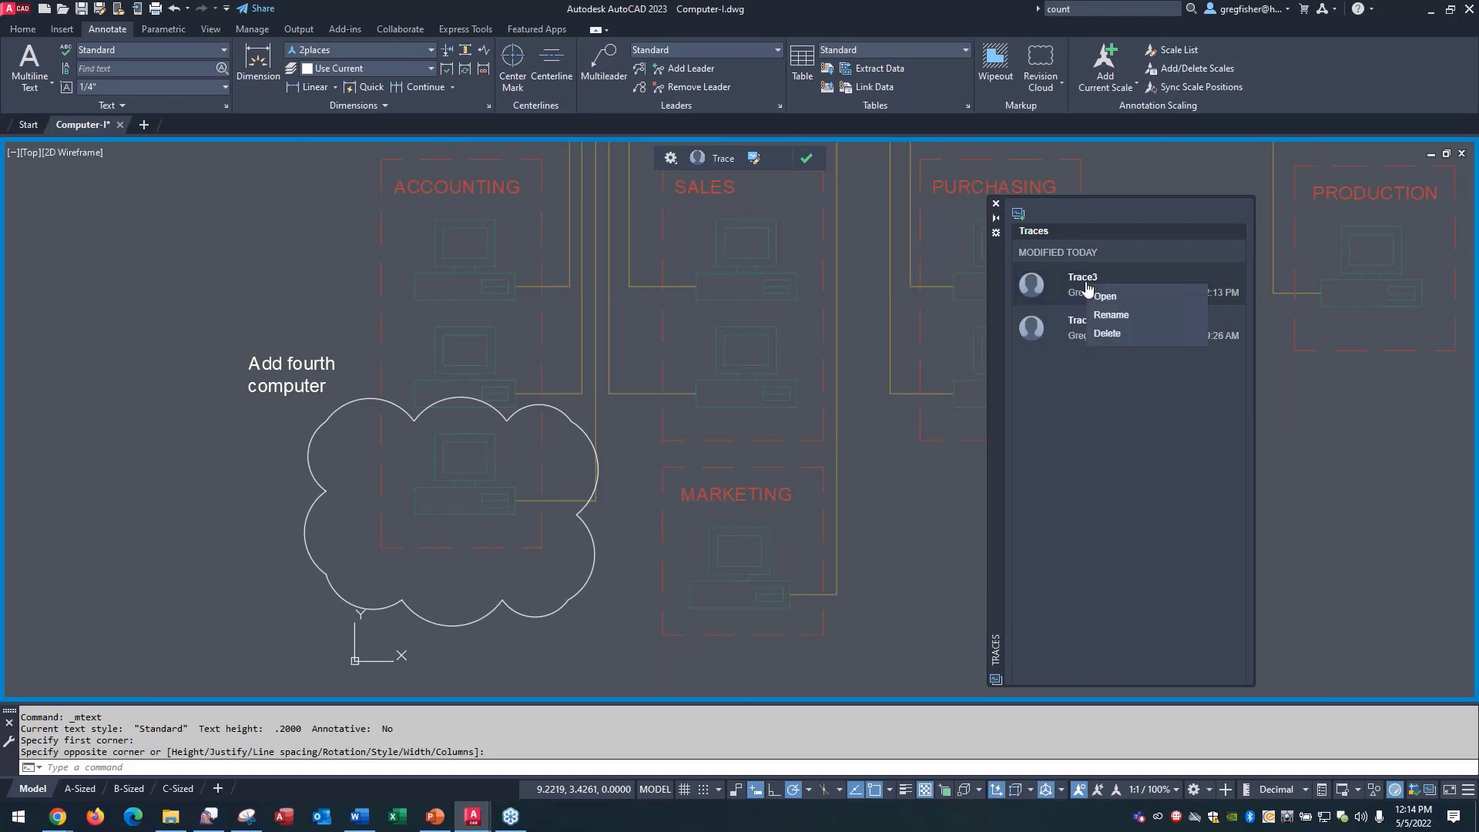
pyautogui.click(1110, 316)
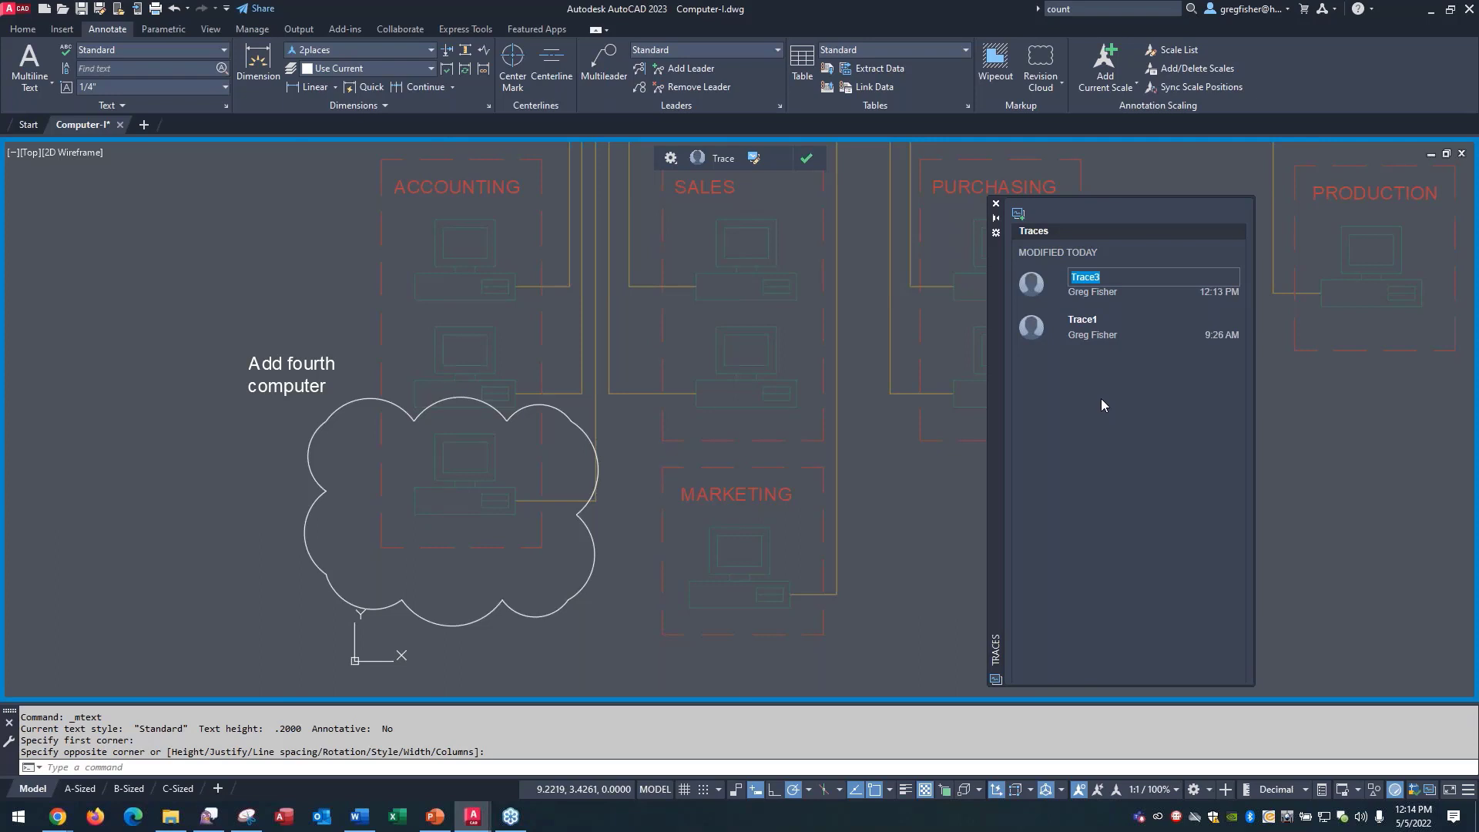
pyautogui.write('Accounting')
pyautogui.press('Return')
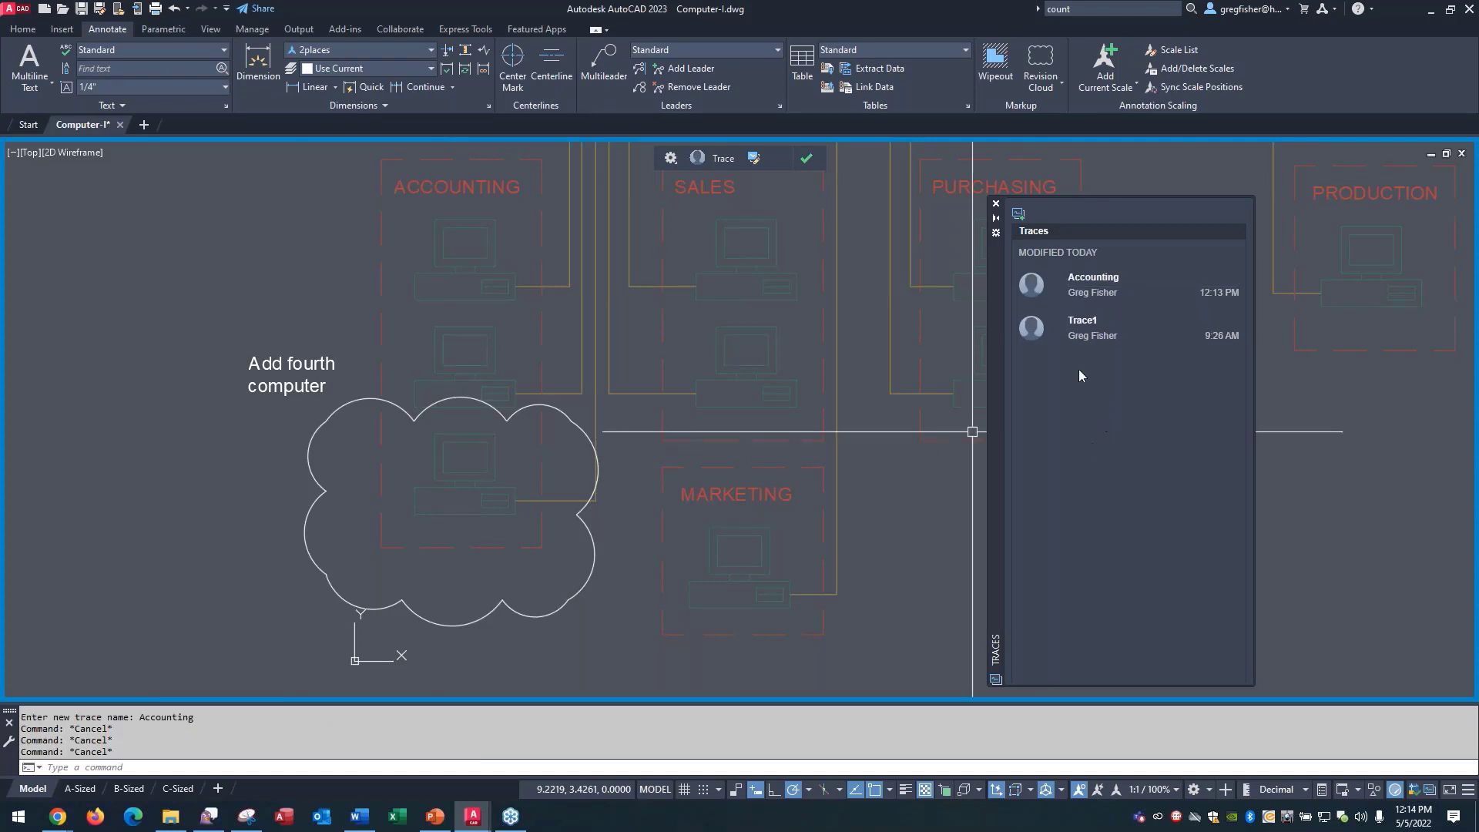
# Step: Close the Accounting trace and save the drawing under its existing name
pyautogui.click(807, 160)
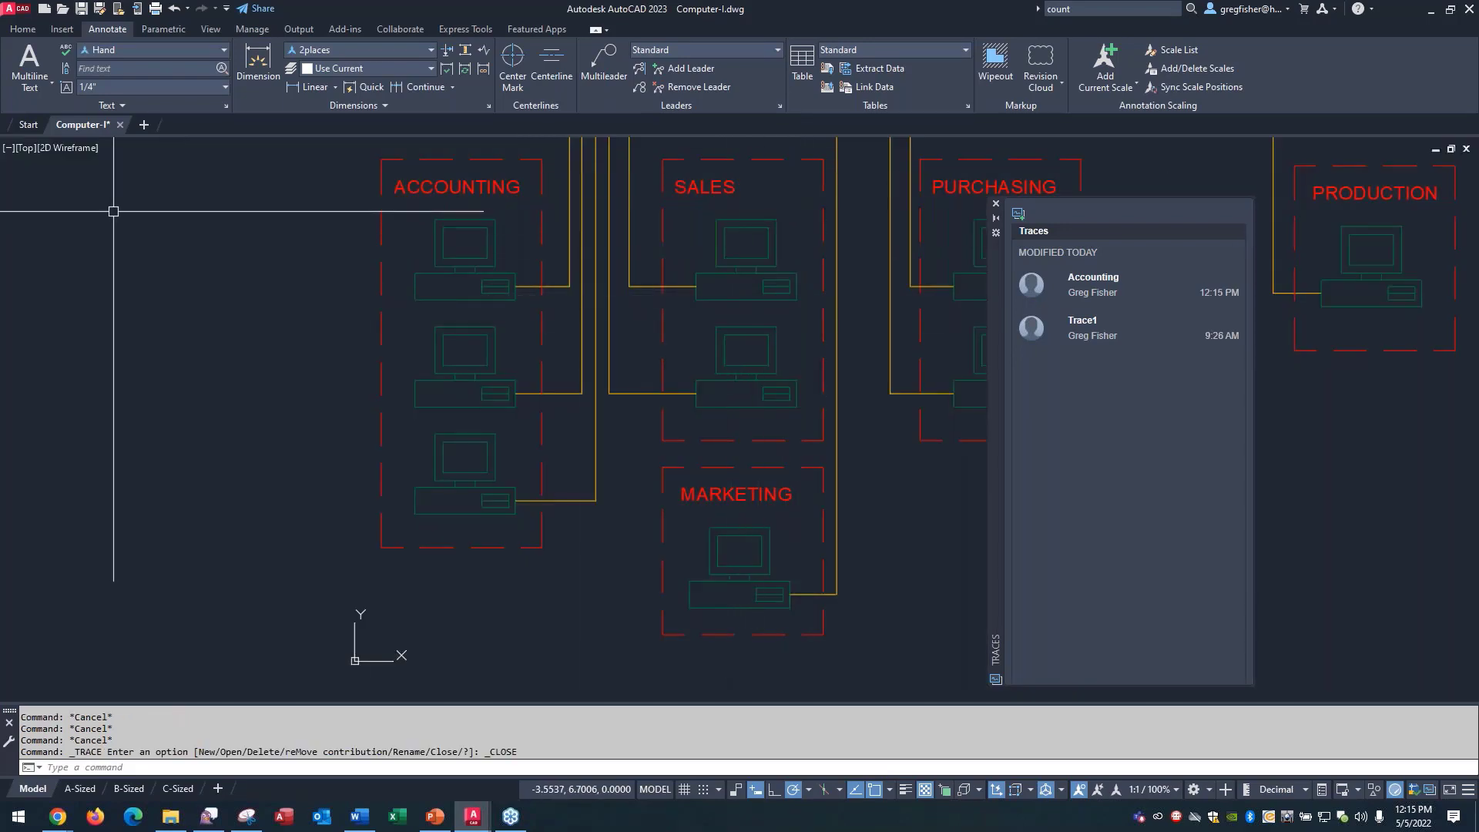
pyautogui.click(83, 9)
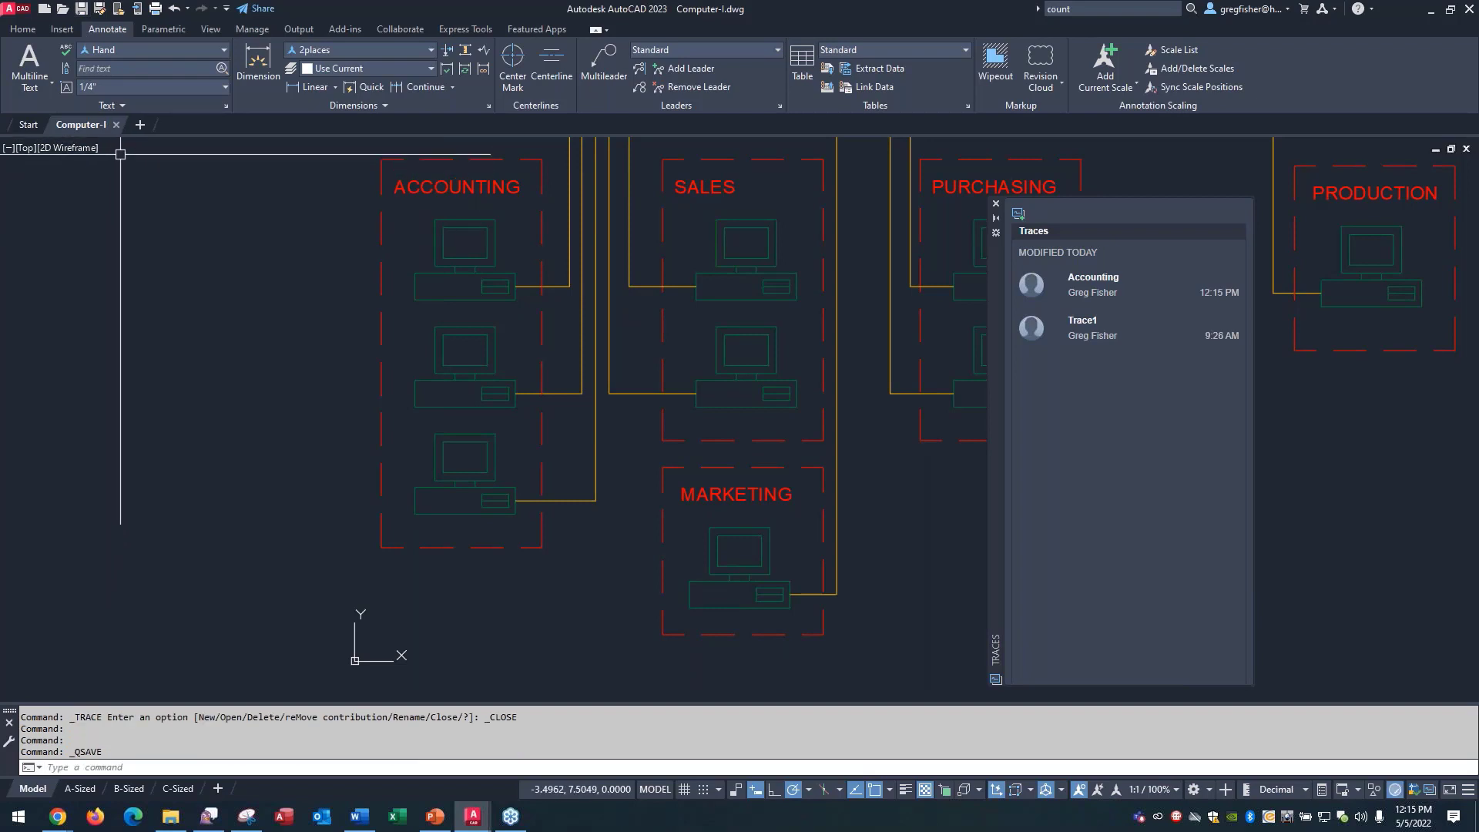
pyautogui.middleClick(267, 288)
pyautogui.middleClick(267, 288)
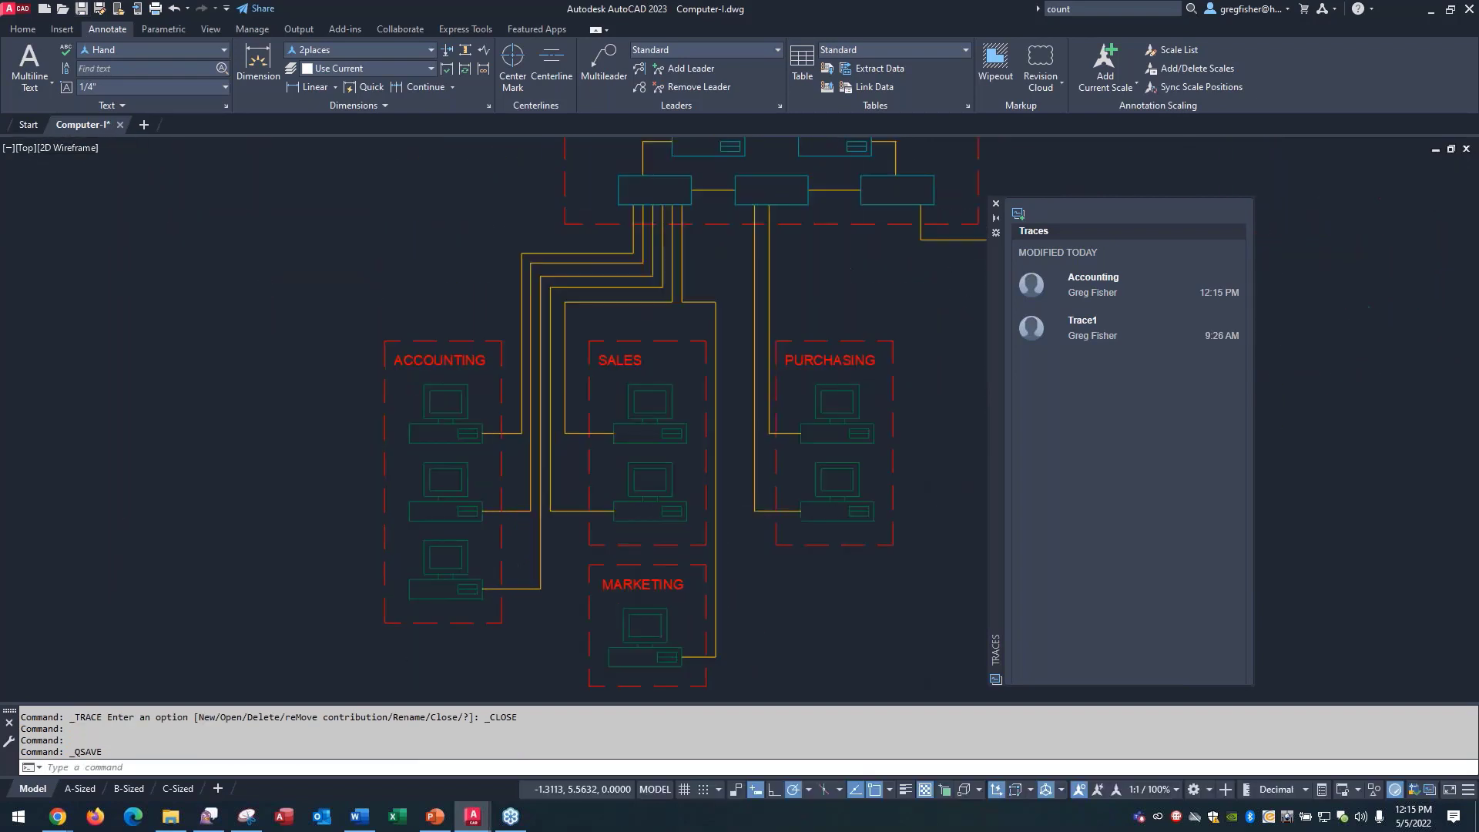
# Step: Close the Traces palette and close the Computer-I drawing, saving its changes
pyautogui.click(994, 203)
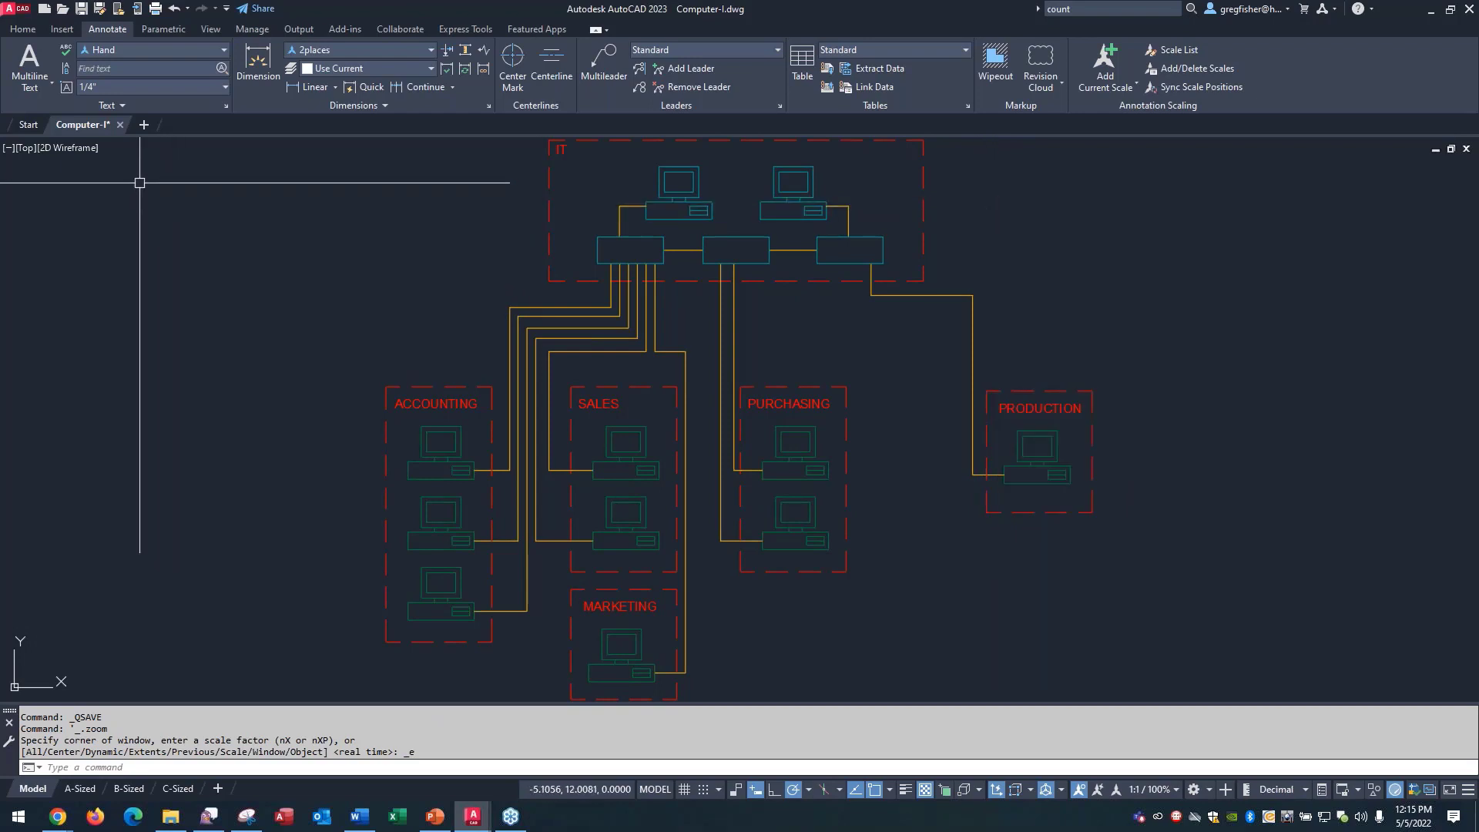
pyautogui.click(121, 125)
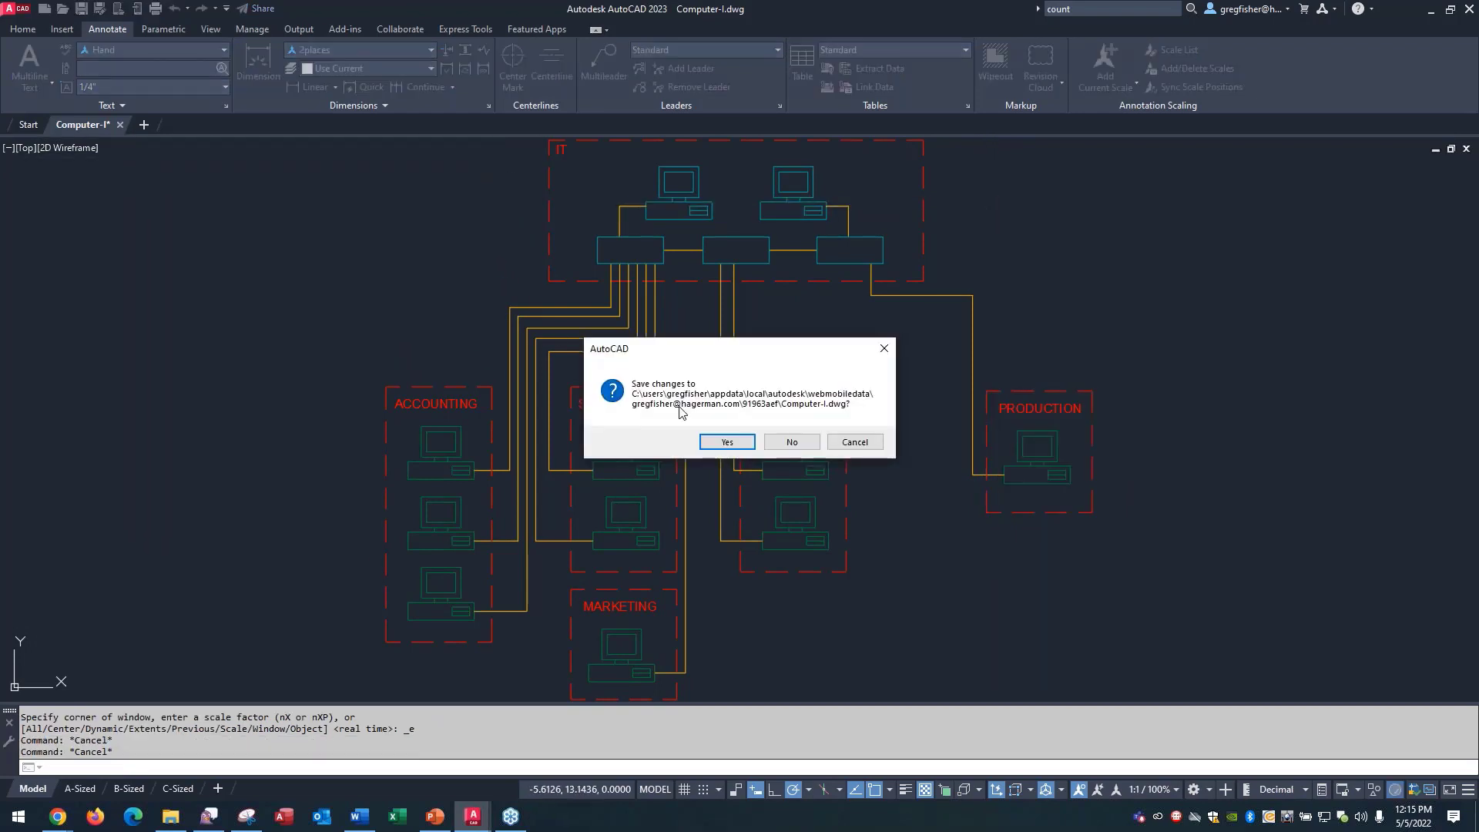
pyautogui.click(727, 442)
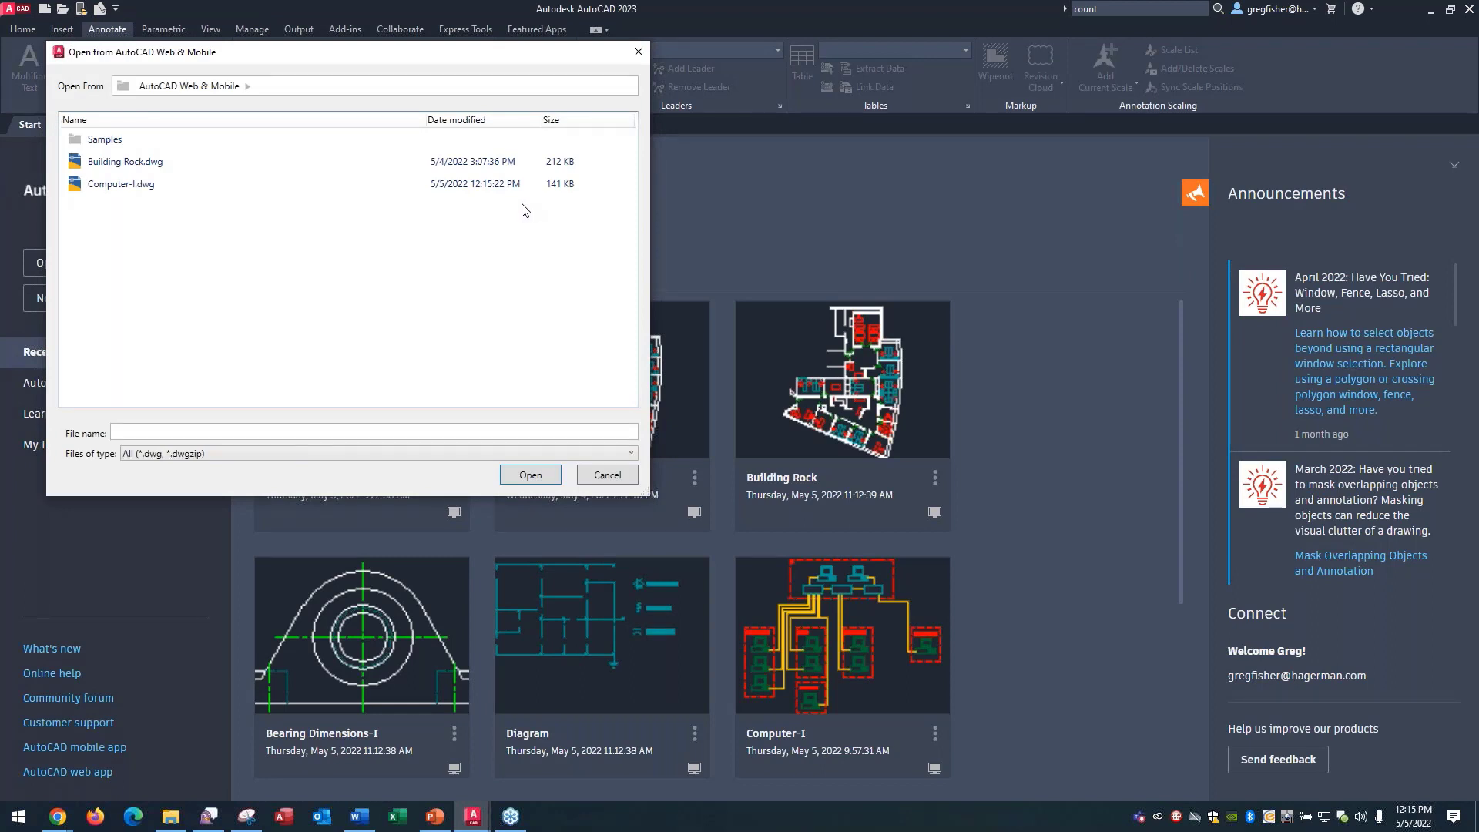
# Step: Reopen Computer-I.dwg from AutoCAD Web & Mobile and display its list of traces
pyautogui.doubleClick(122, 185)
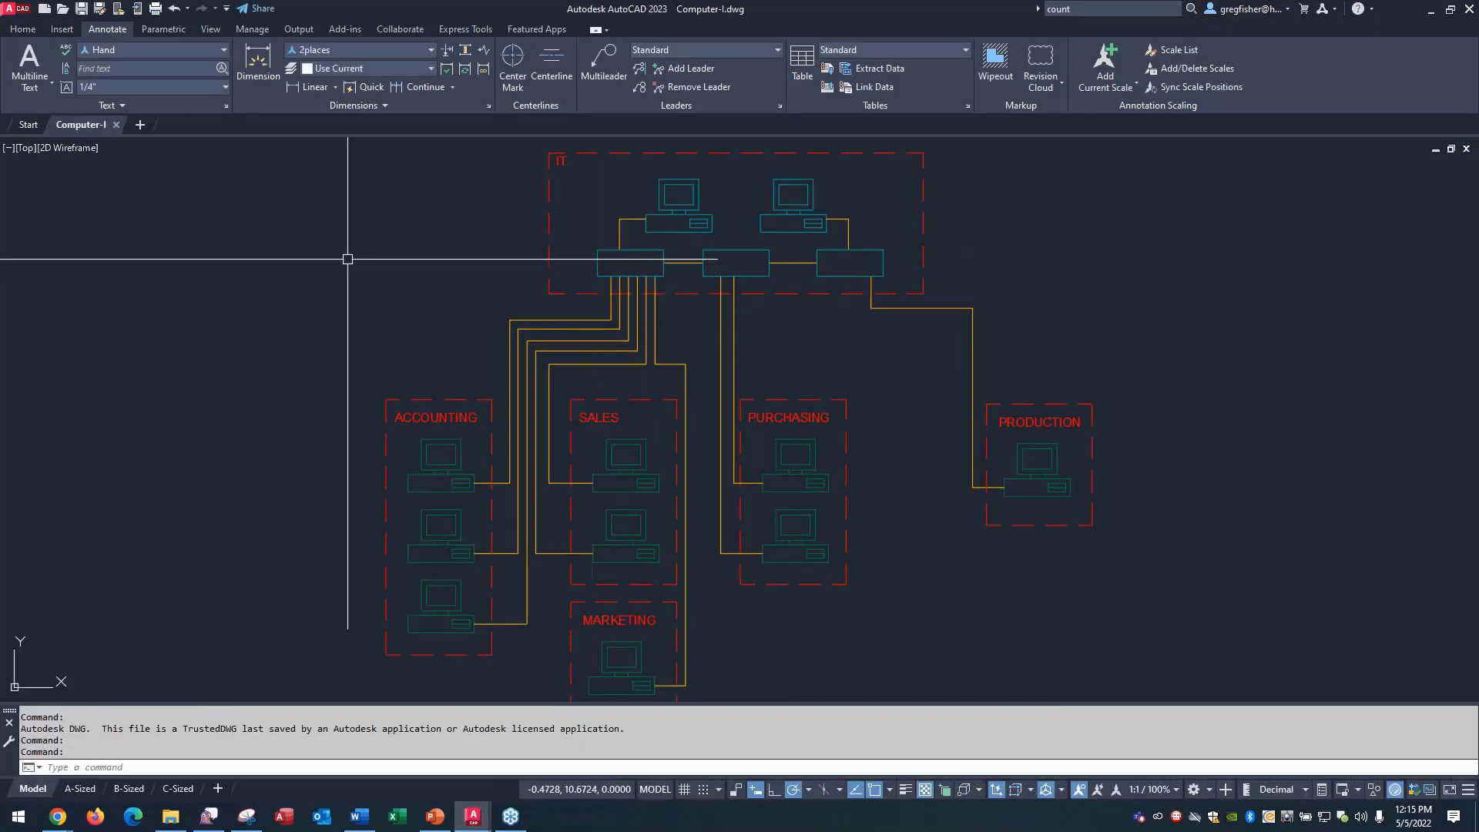
pyautogui.click(399, 29)
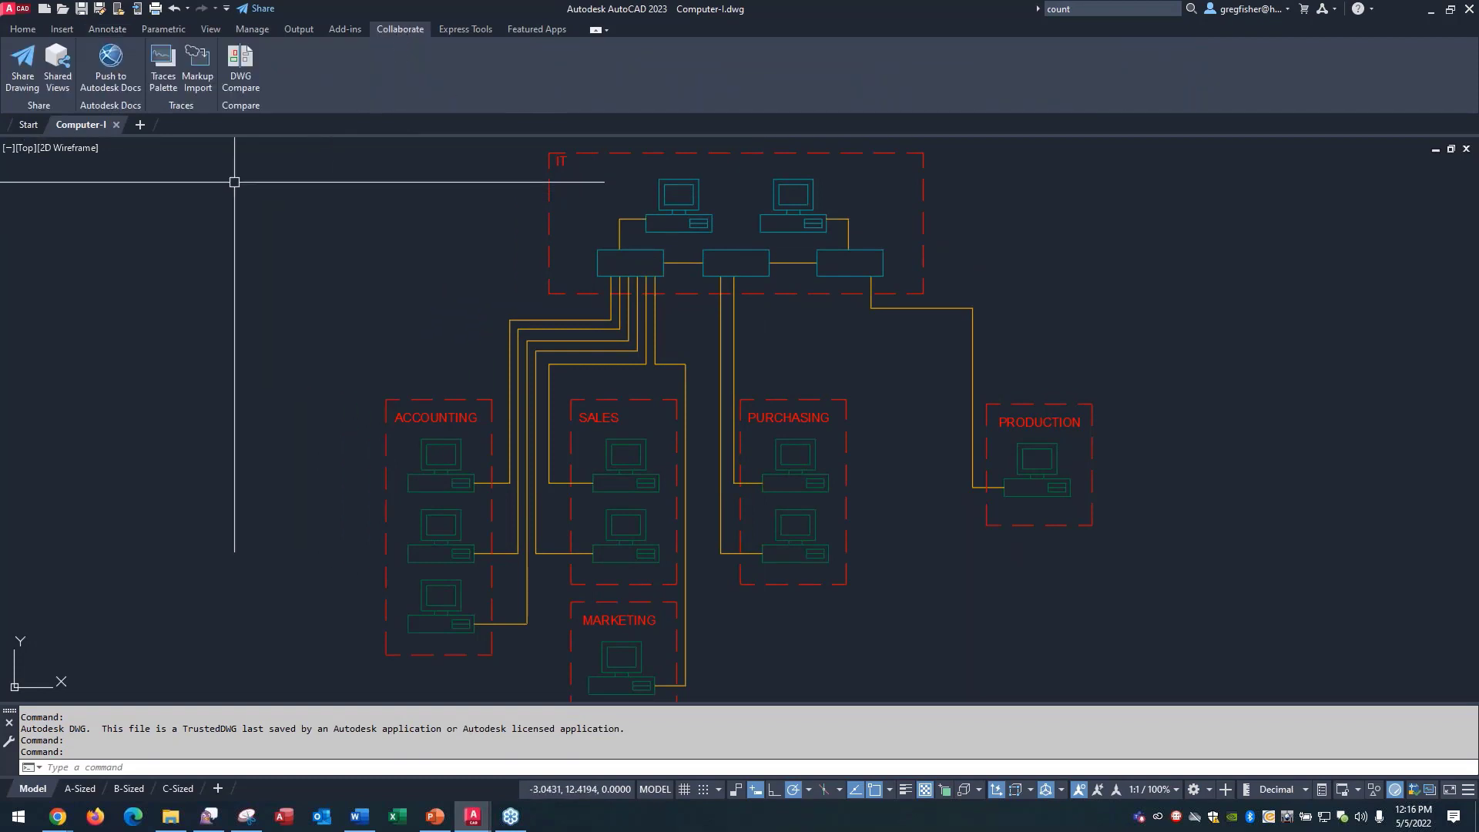
pyautogui.click(164, 68)
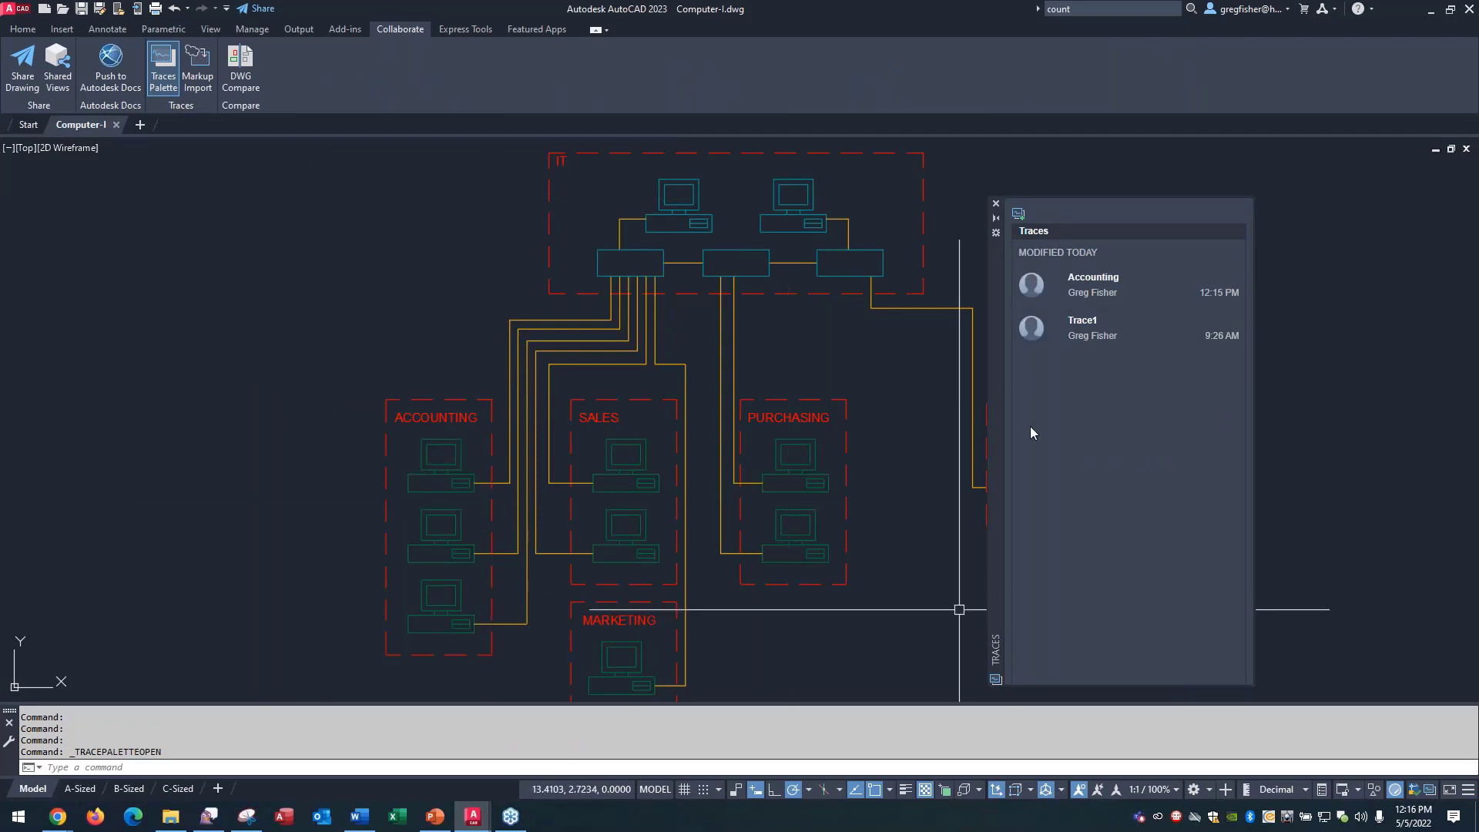
# Step: Open the Accounting trace and bring the drawing in front of it for editing
pyautogui.doubleClick(1065, 290)
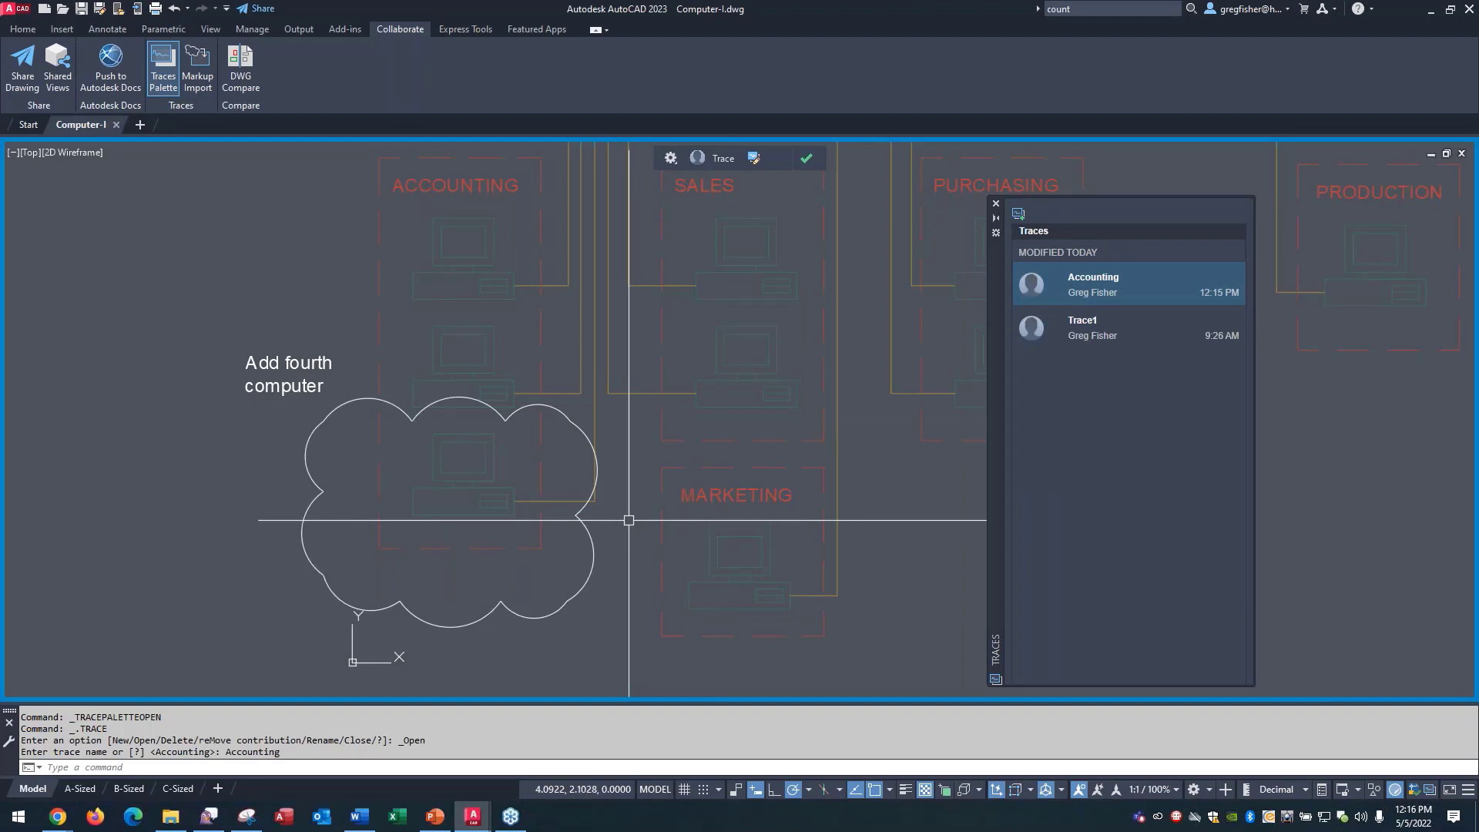
pyautogui.moveTo(630, 519); pyautogui.dragTo(664, 429, button='middle')
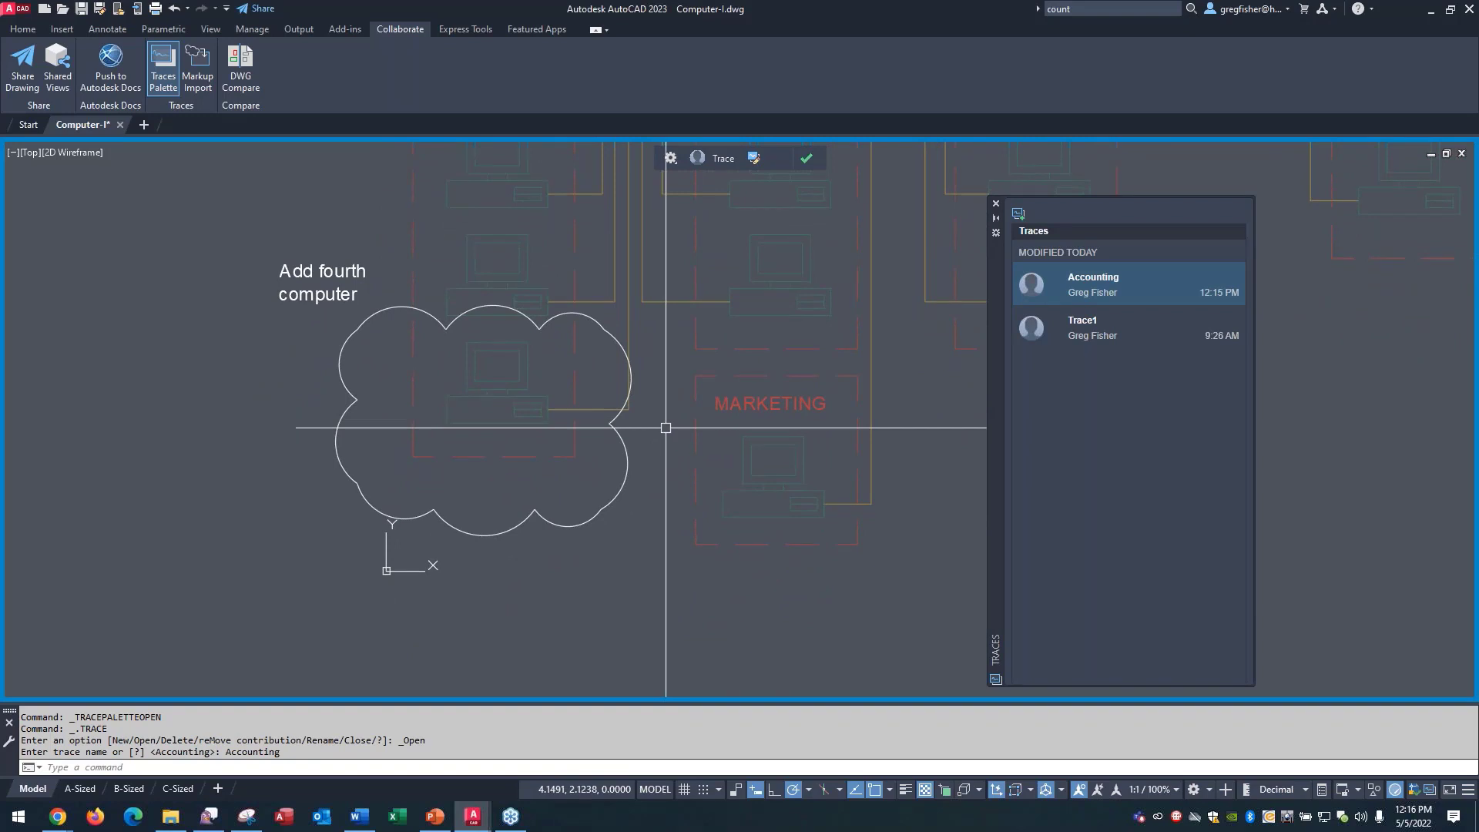
pyautogui.click(753, 159)
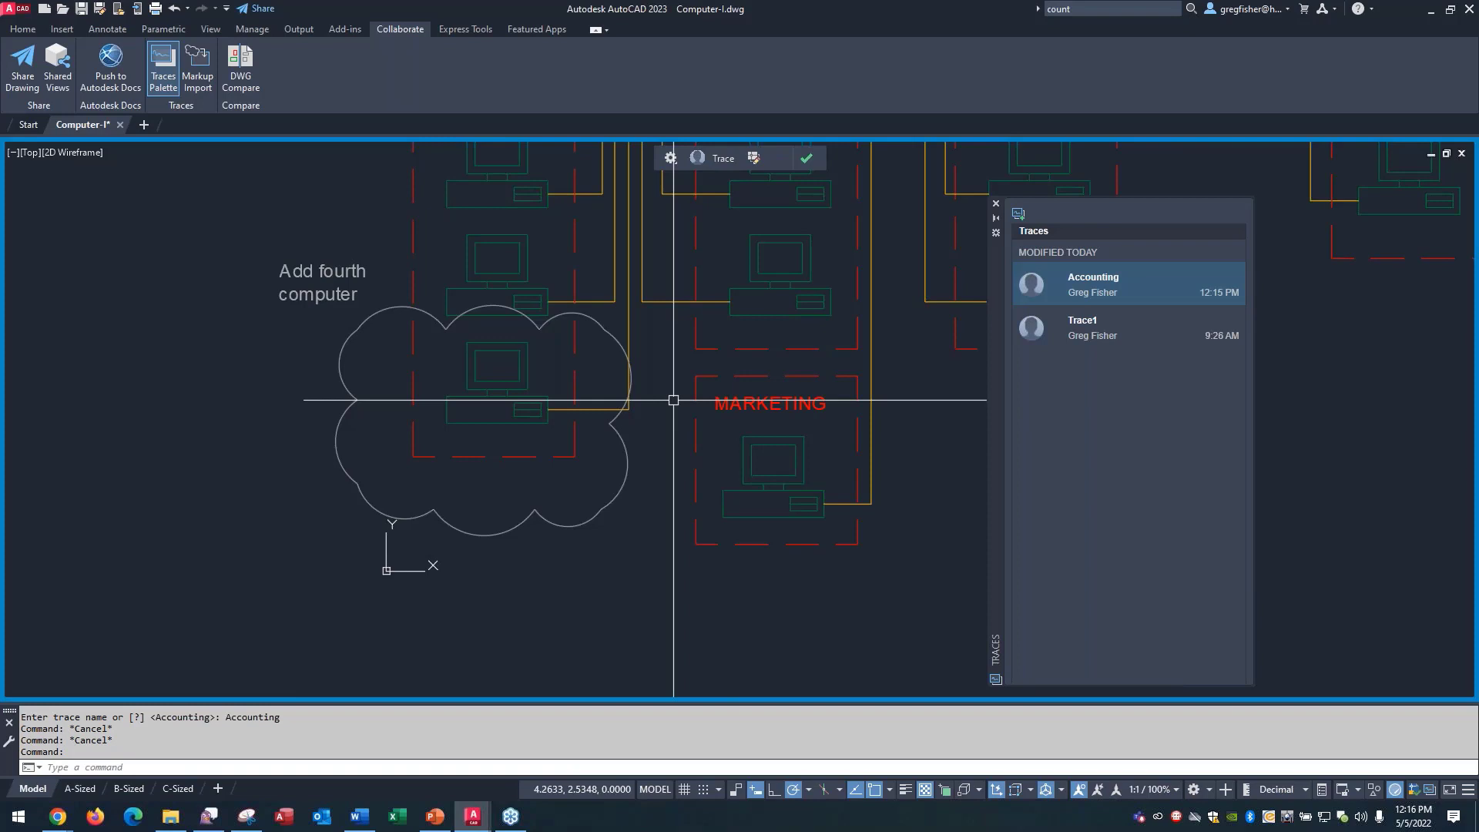
# Step: Copy the lowest Accounting computer straight down to add a fourth computer beneath it
pyautogui.click(22, 29)
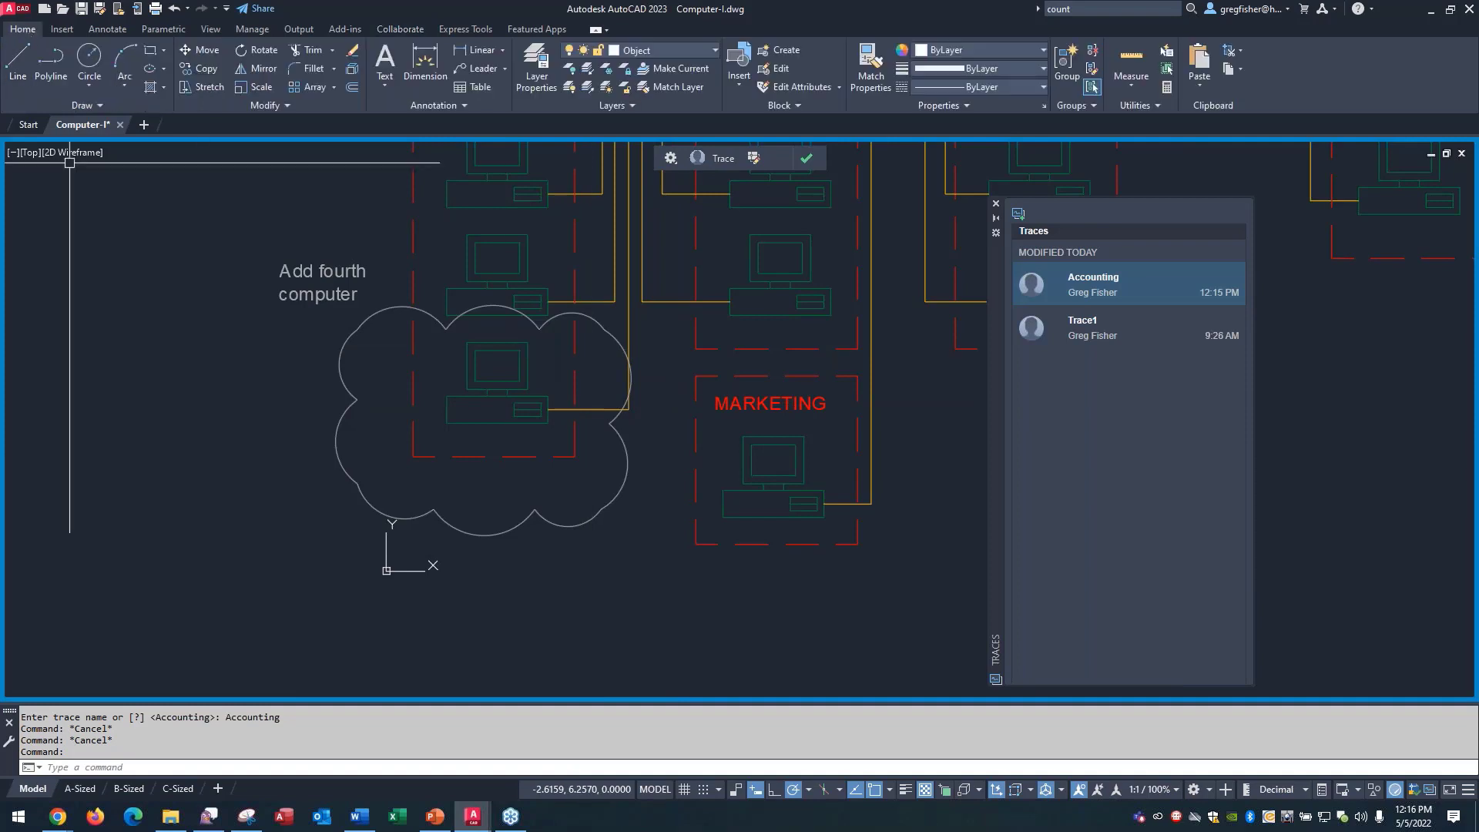
pyautogui.click(202, 68)
pyautogui.click(396, 335)
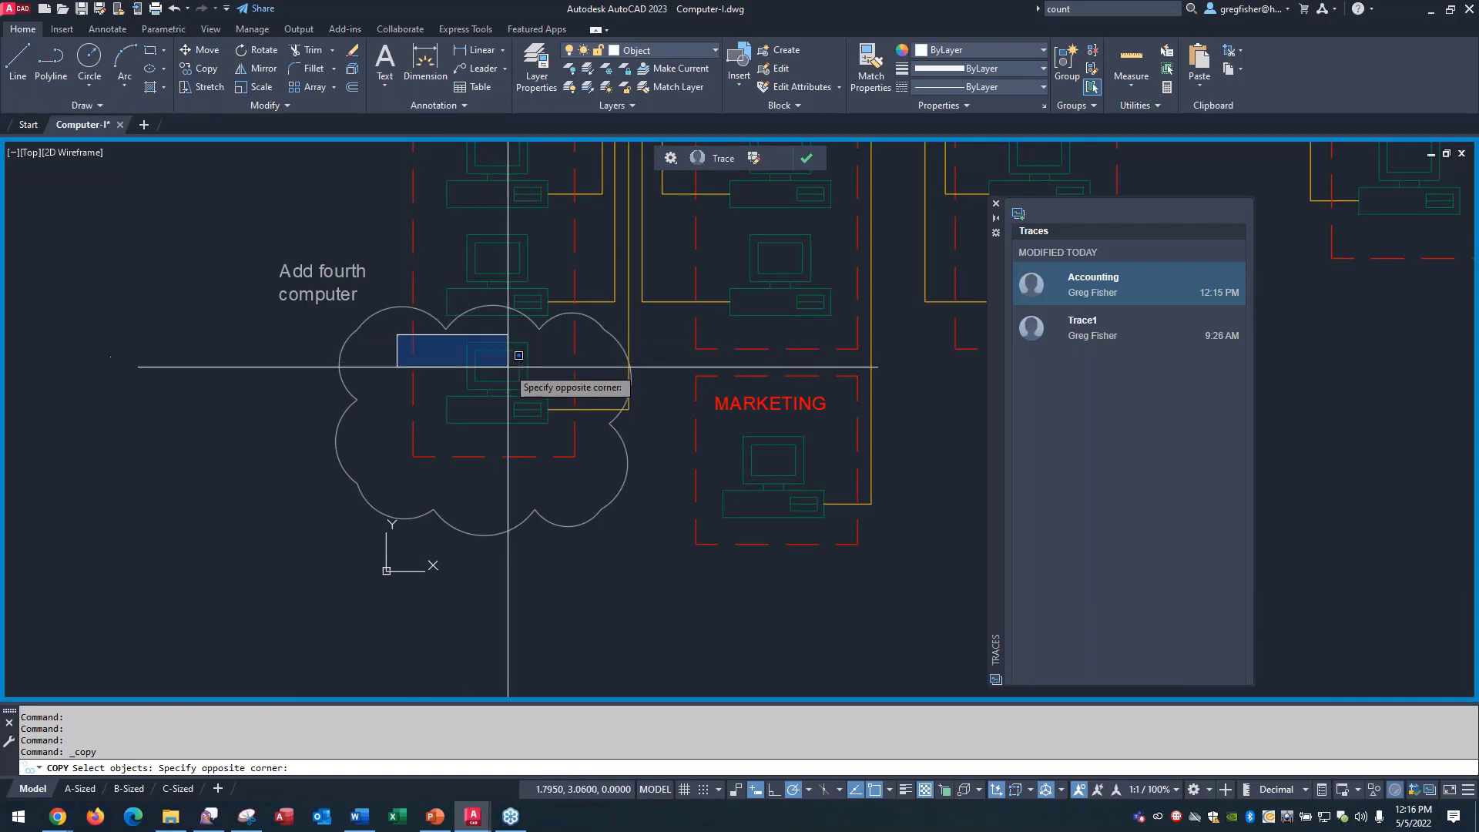
pyautogui.click(587, 472)
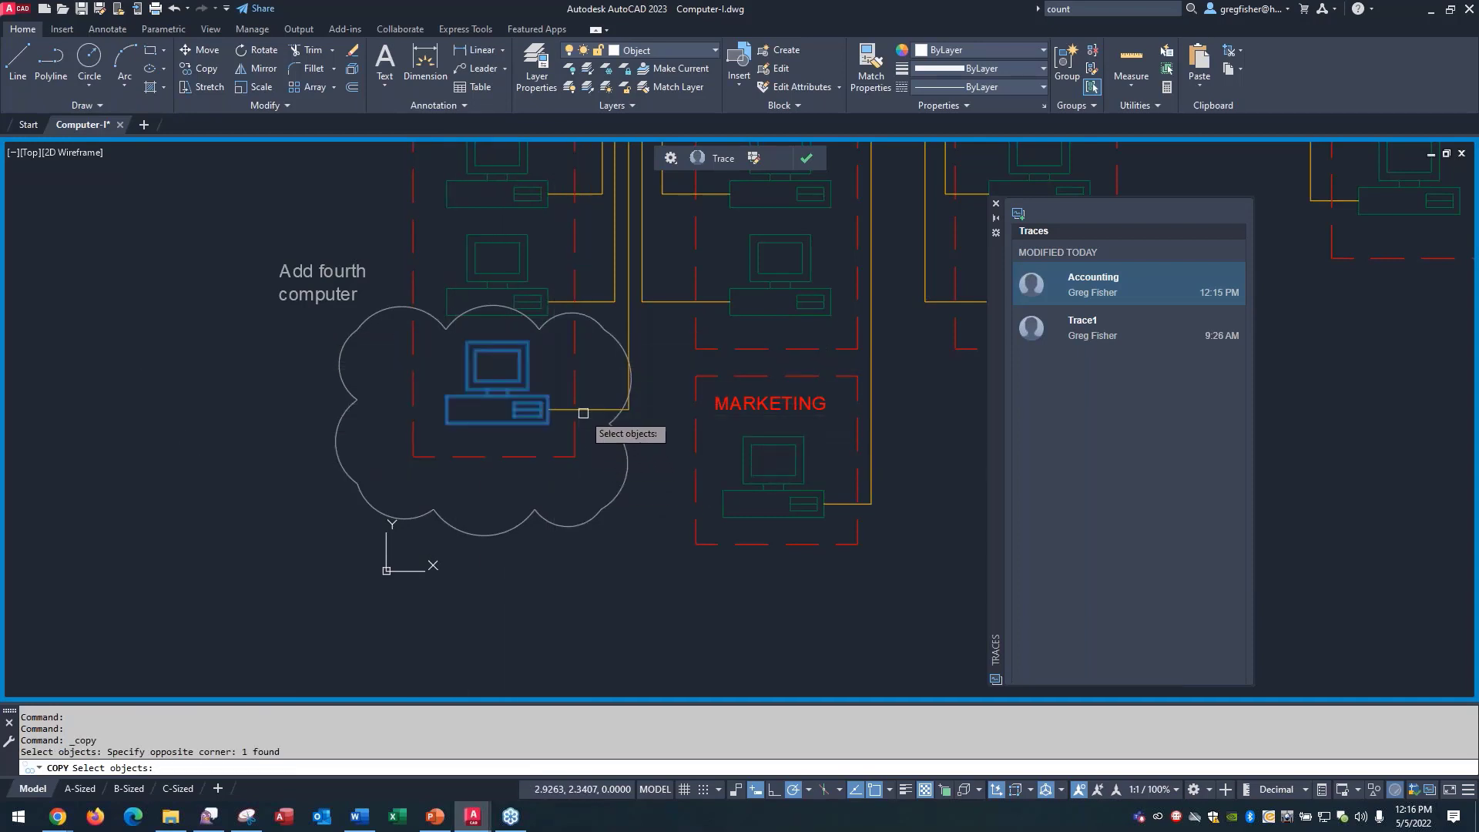
pyautogui.press('Return')
pyautogui.click(593, 367)
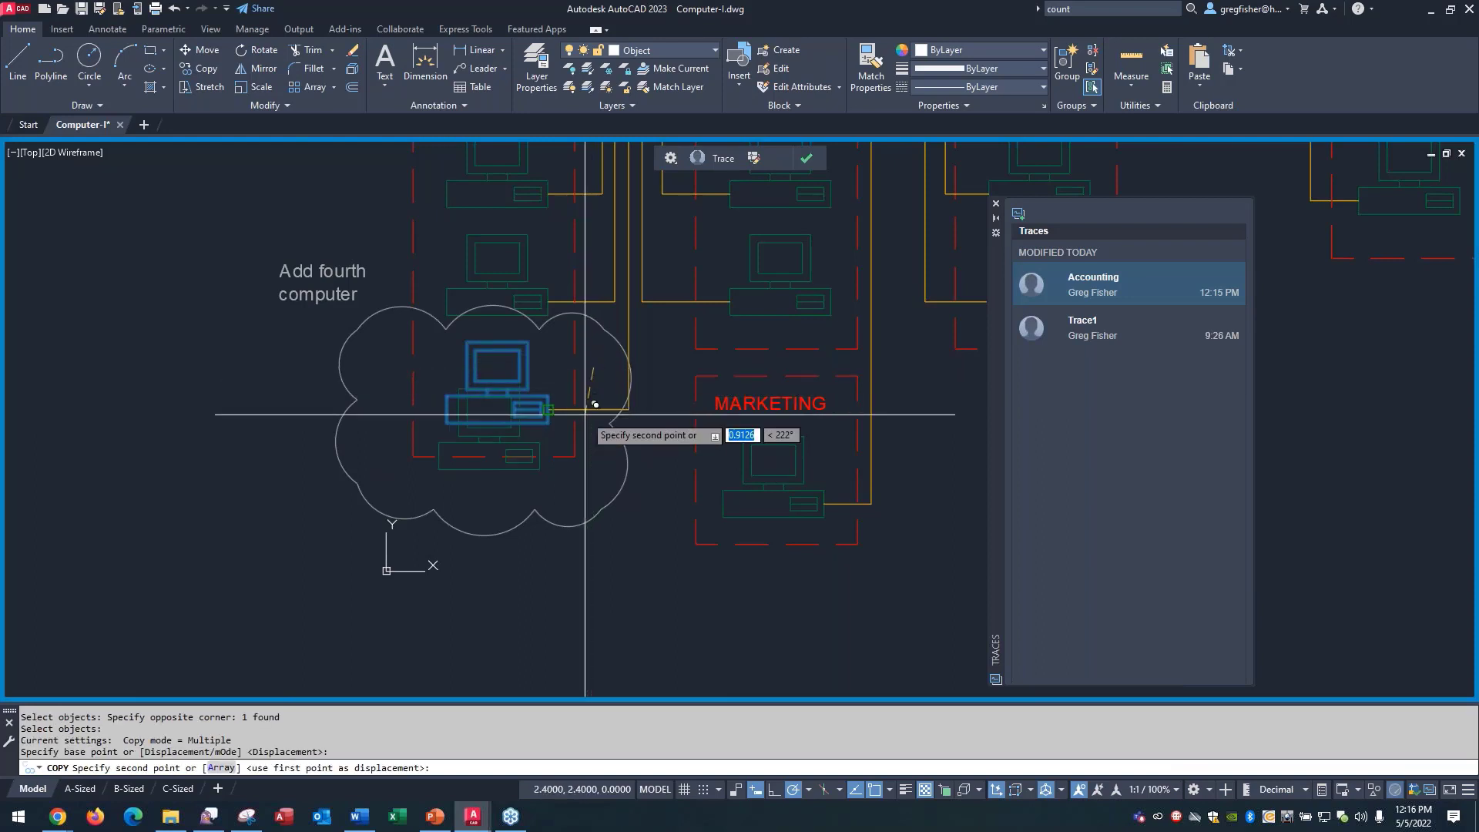
pyautogui.click(593, 538)
pyautogui.press('Escape')
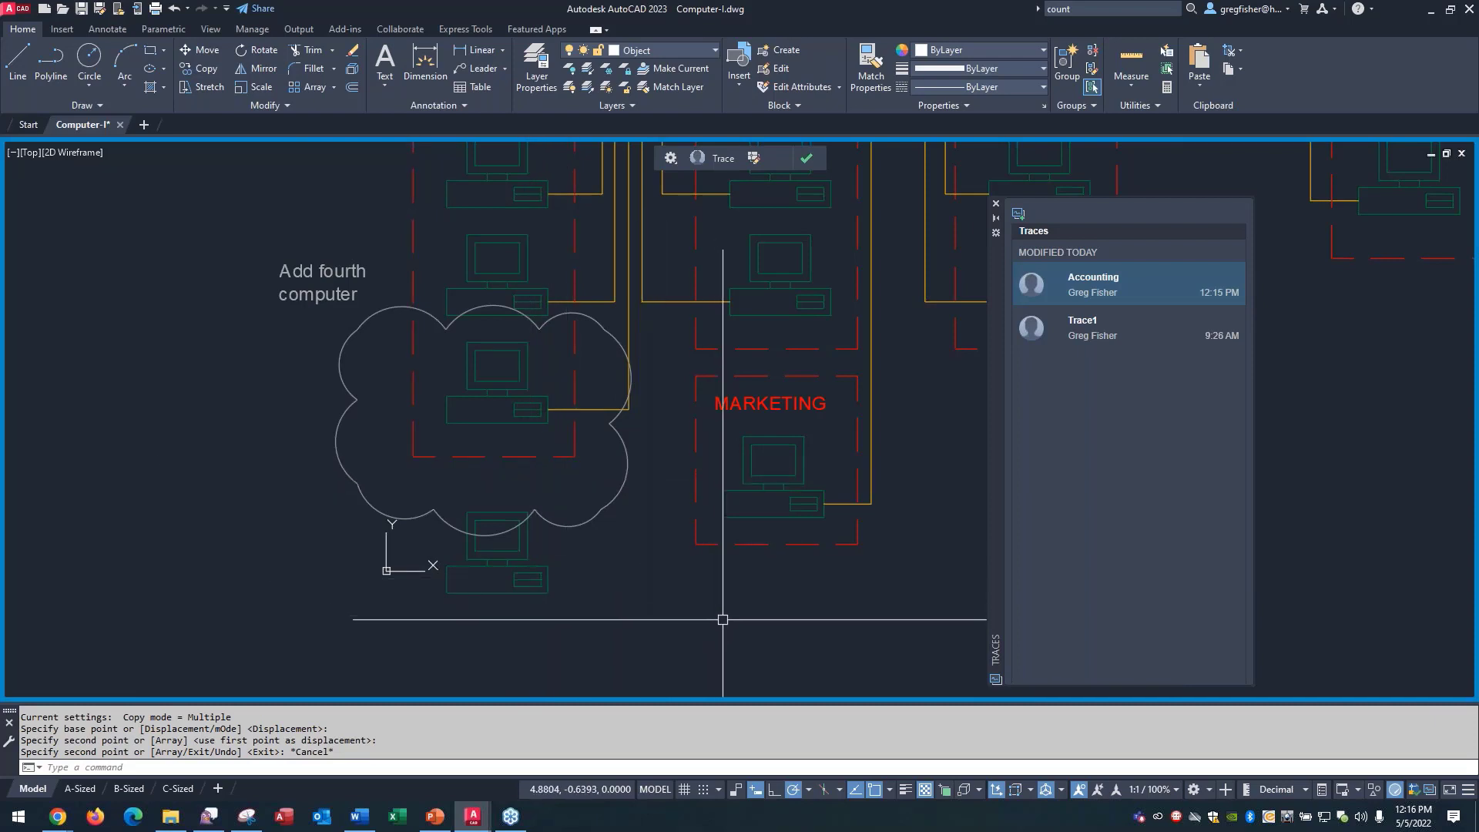
# Step: Close the Accounting trace and show the whole Computer-I drawing
pyautogui.click(807, 159)
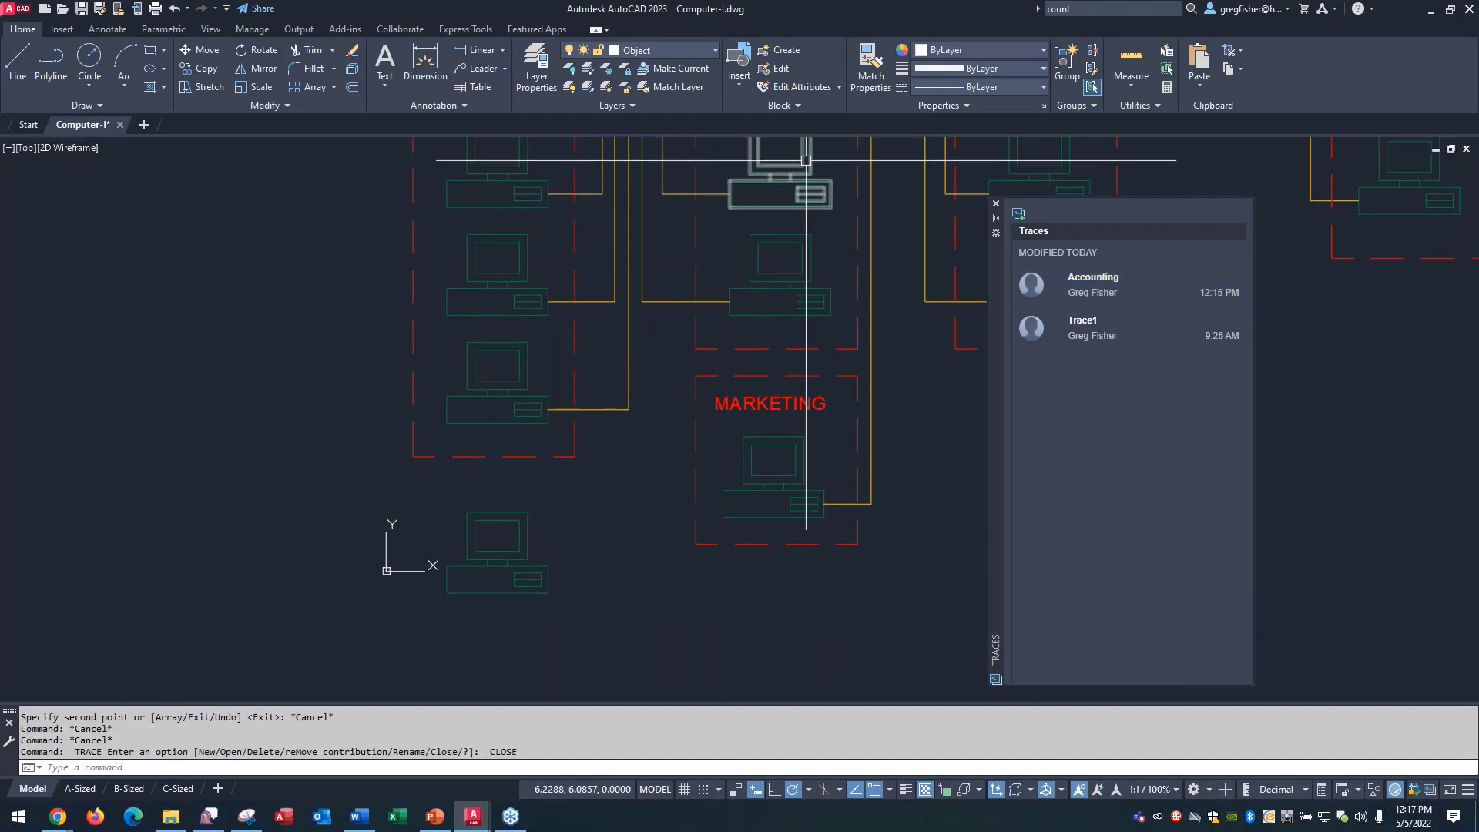
pyautogui.middleClick(314, 358)
pyautogui.middleClick(314, 359)
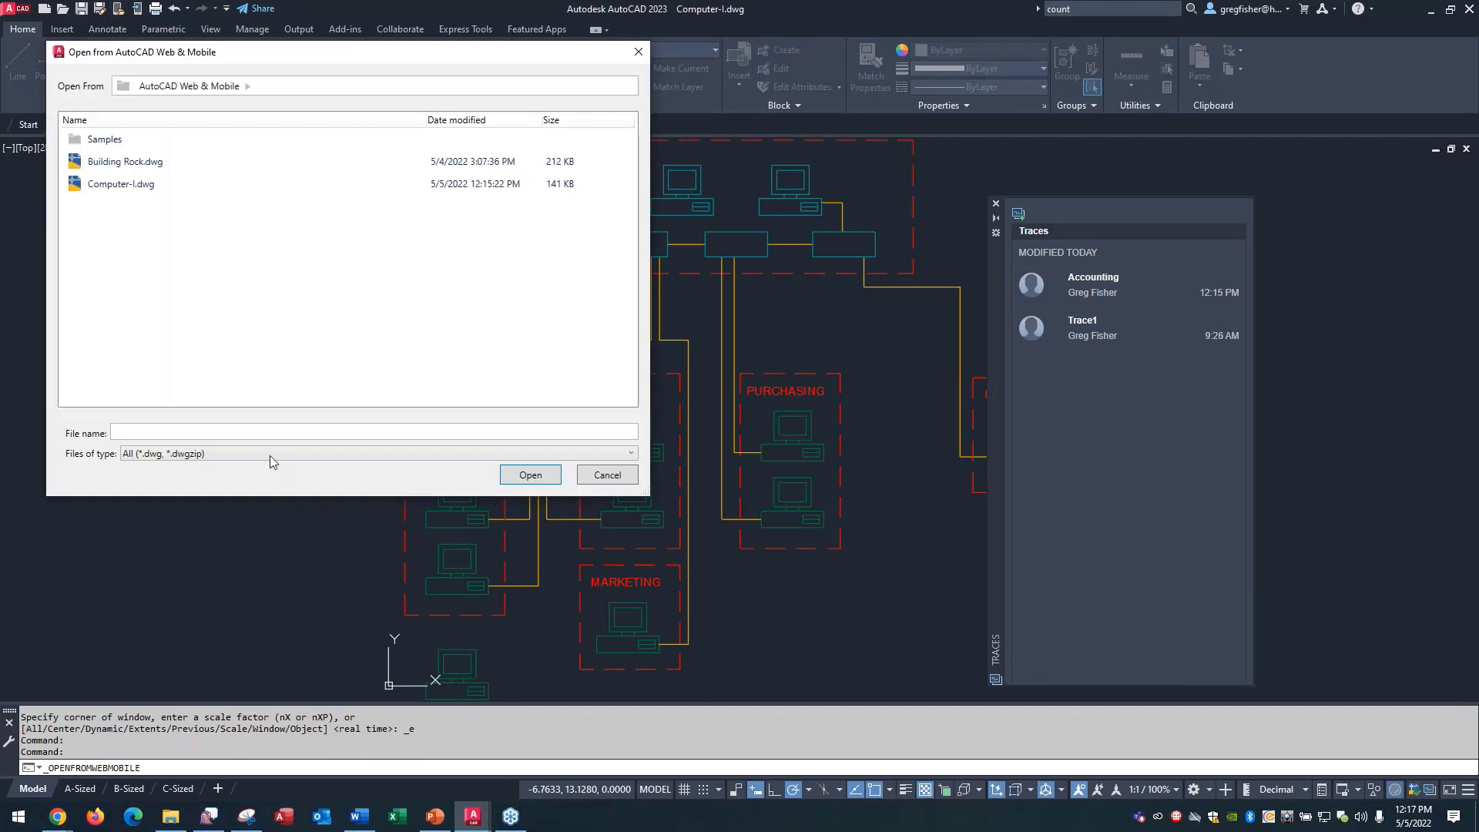
# Step: Open Building Rock.dwg from AutoCAD Web & Mobile and close the Traces palette
pyautogui.doubleClick(108, 162)
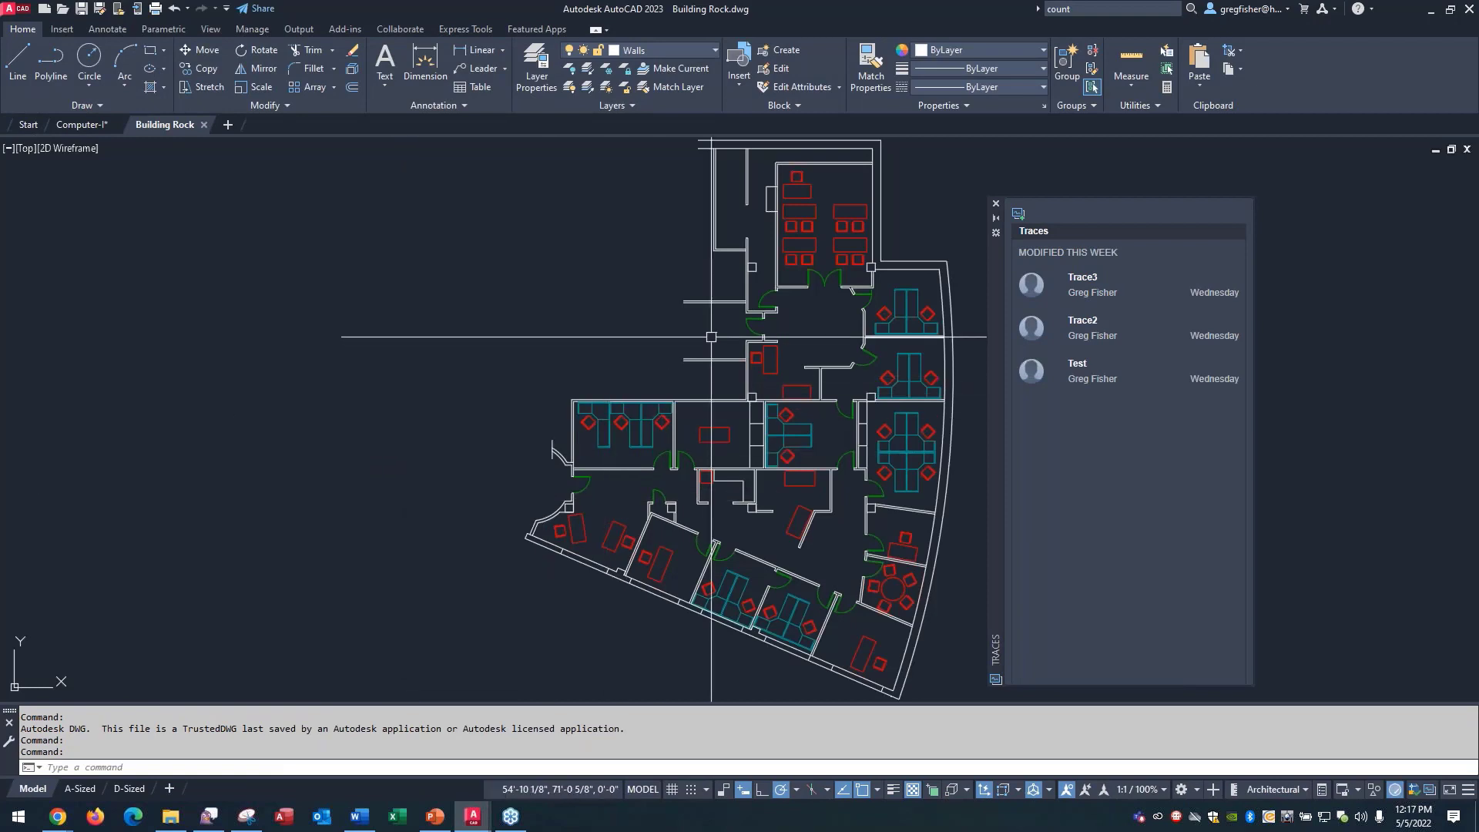
pyautogui.scroll(4, 709, 336)
pyautogui.moveTo(708, 336); pyautogui.dragTo(614, 352, button='middle')
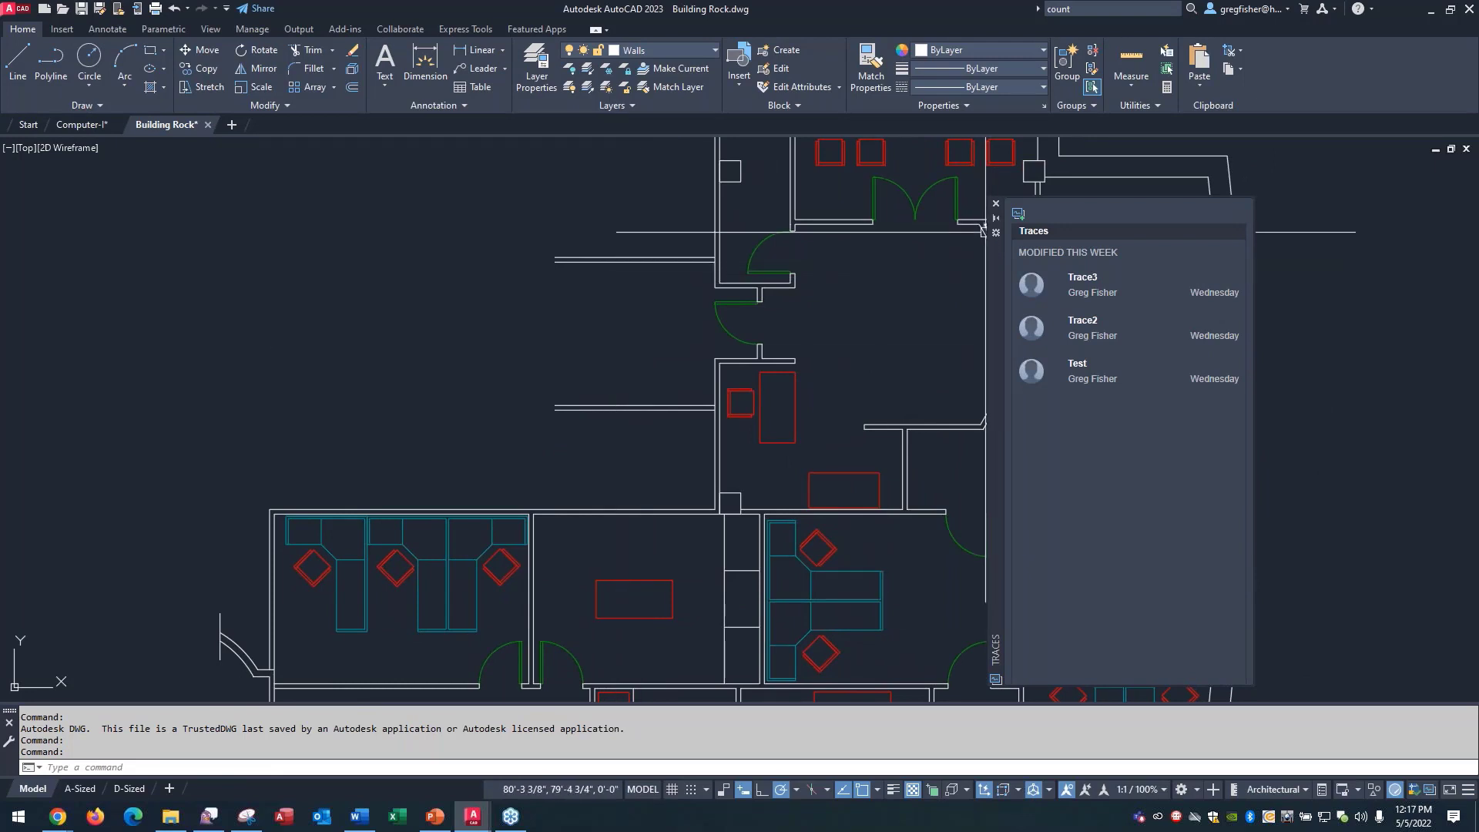
pyautogui.click(996, 204)
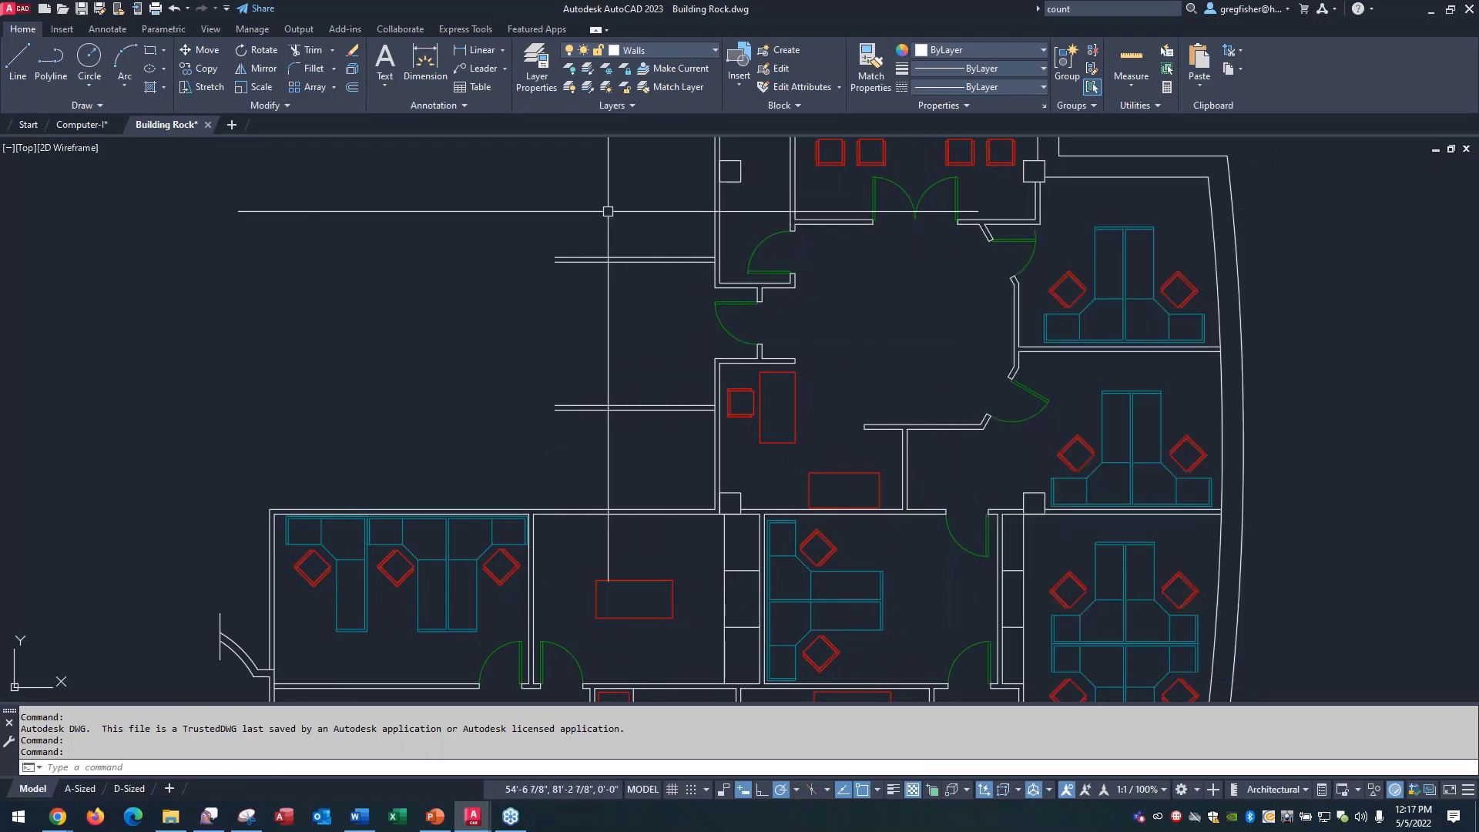
pyautogui.scroll(2, 564, 290)
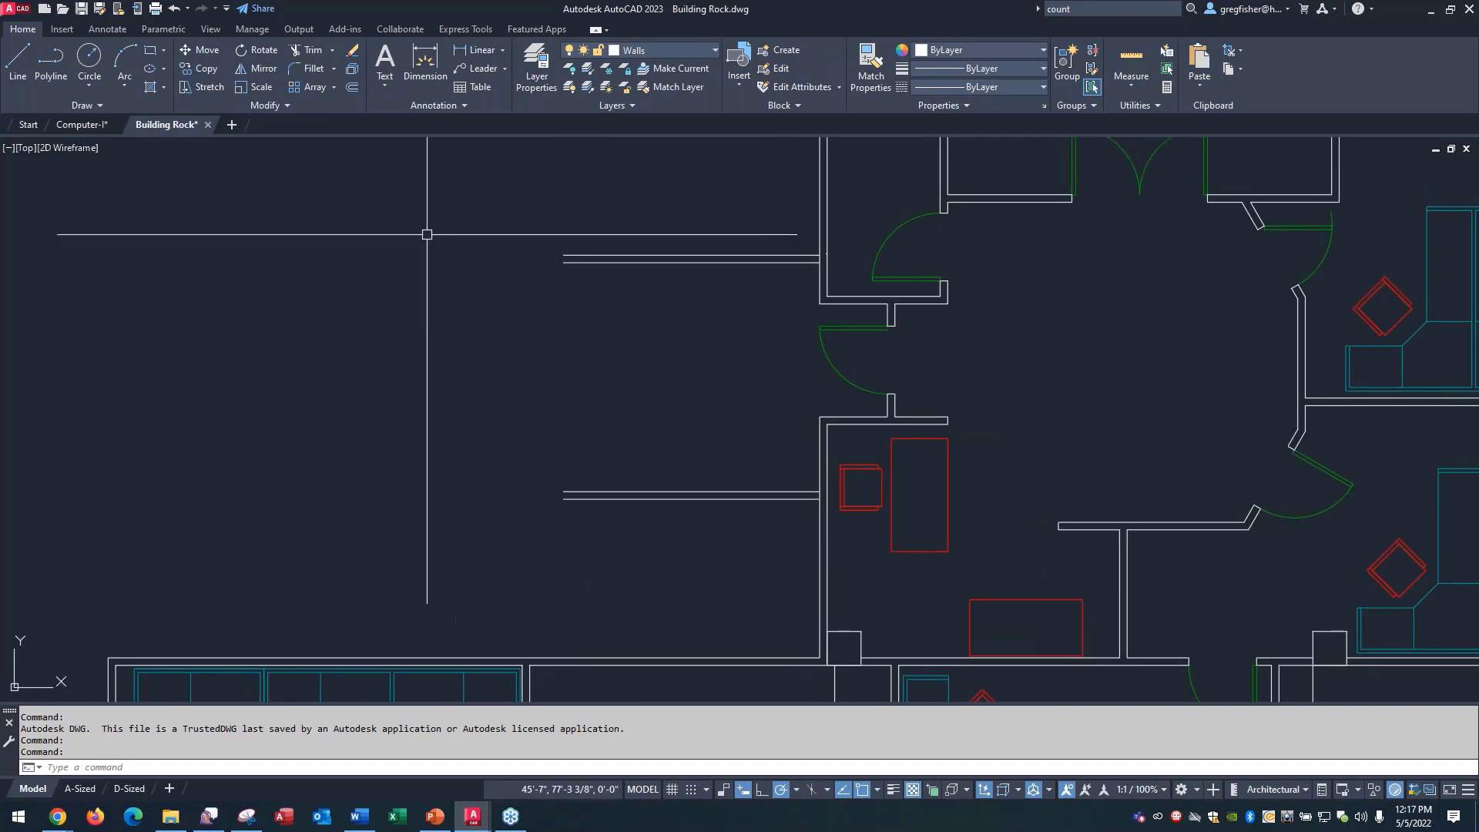
# Step: Display the Traces palette again and create a new trace in the Building Rock drawing
pyautogui.click(398, 34)
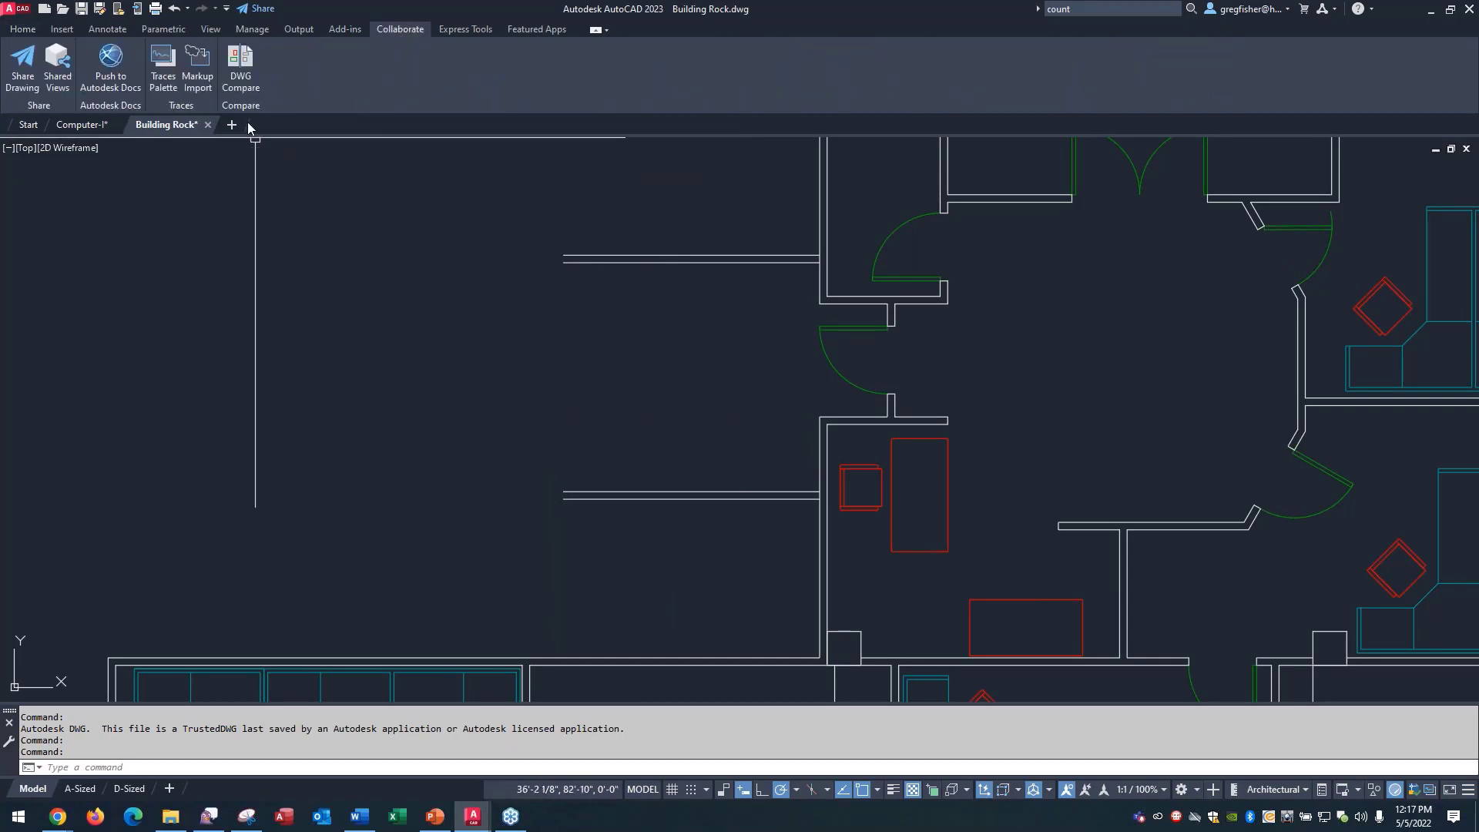
pyautogui.click(168, 71)
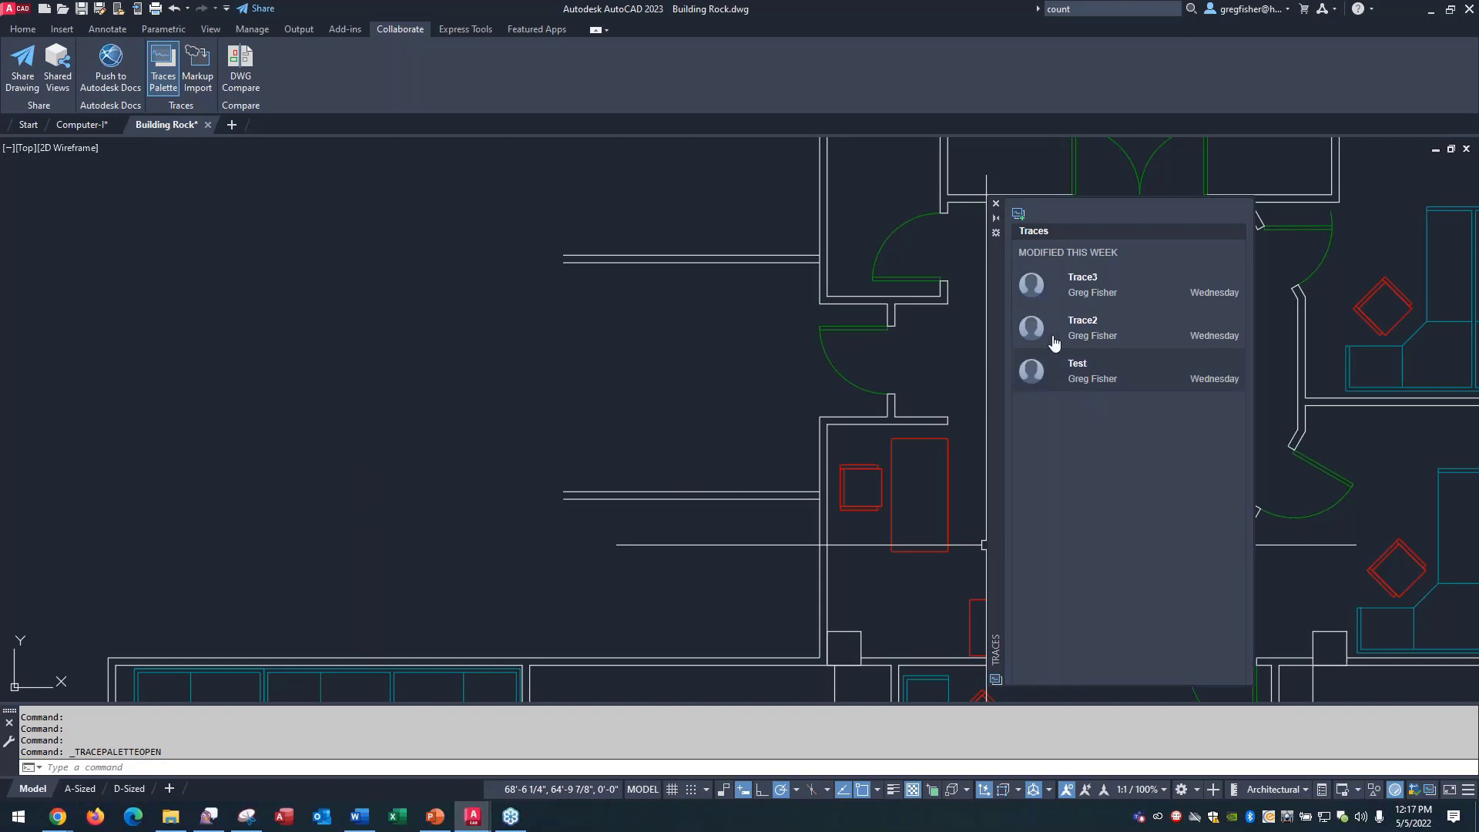
pyautogui.click(1018, 220)
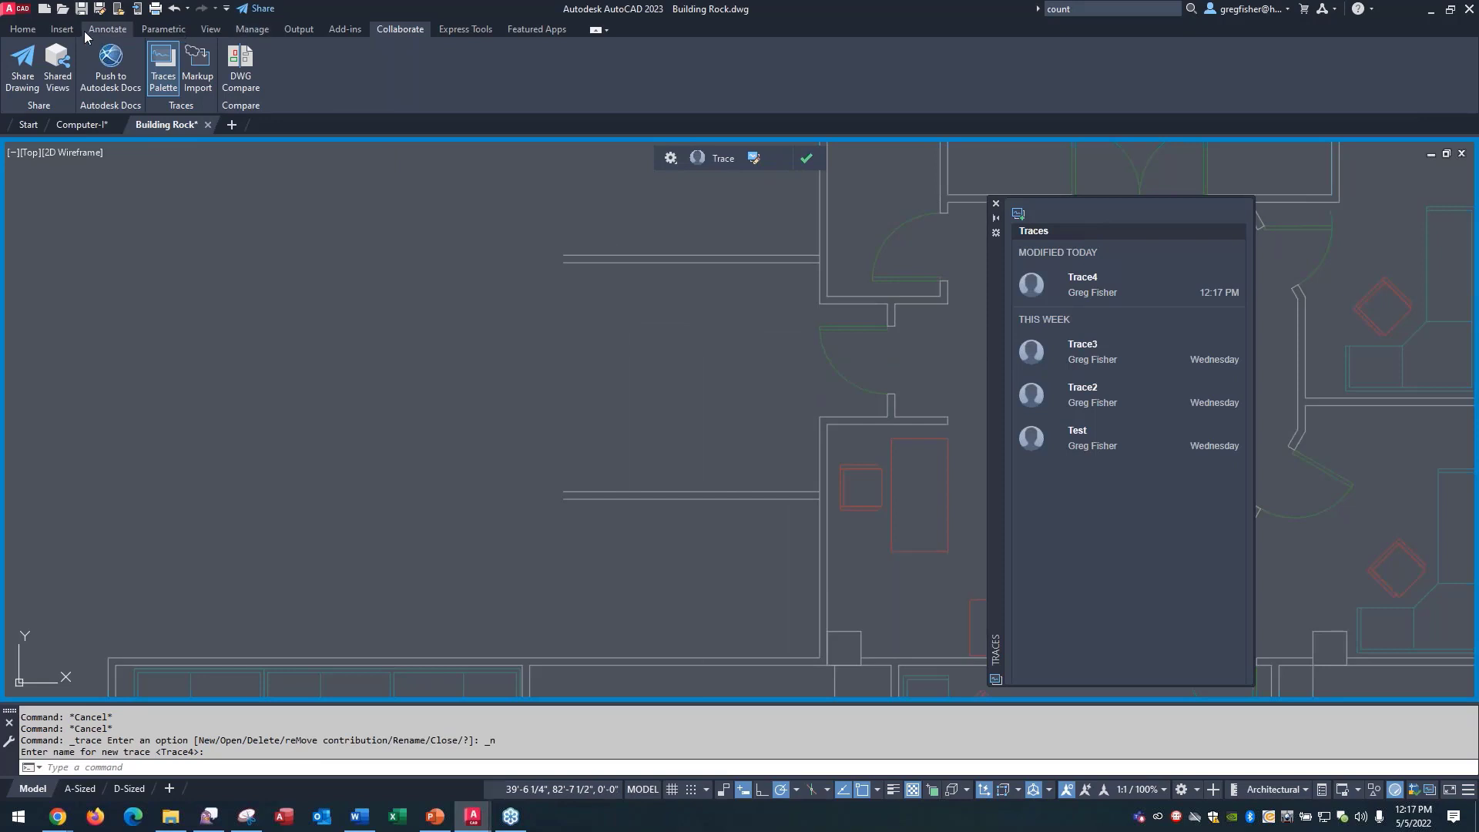
# Step: Draw a rectangular revision cloud around the open ends of the two parallel interior walls
pyautogui.click(106, 31)
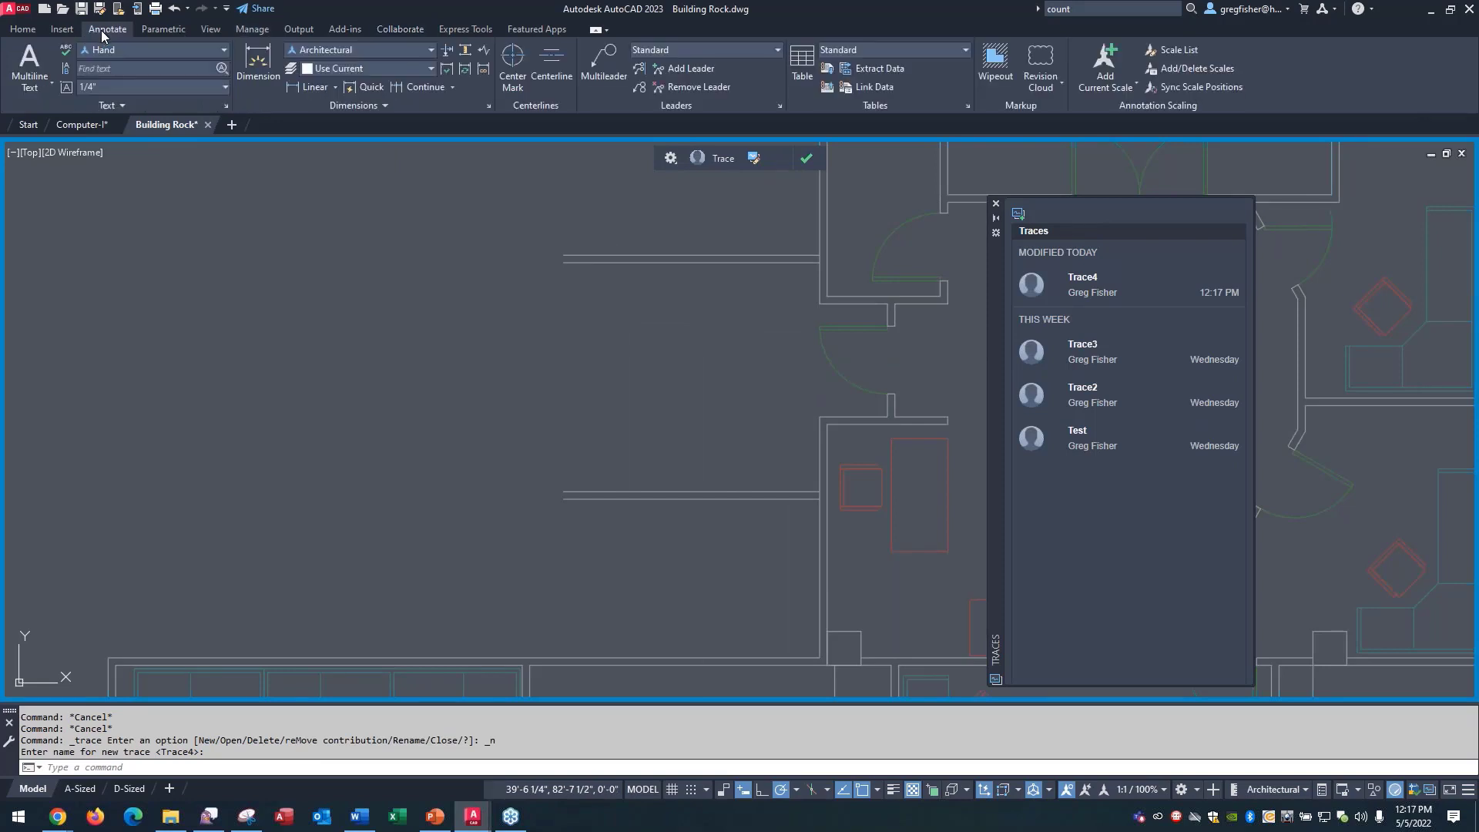
pyautogui.click(1046, 62)
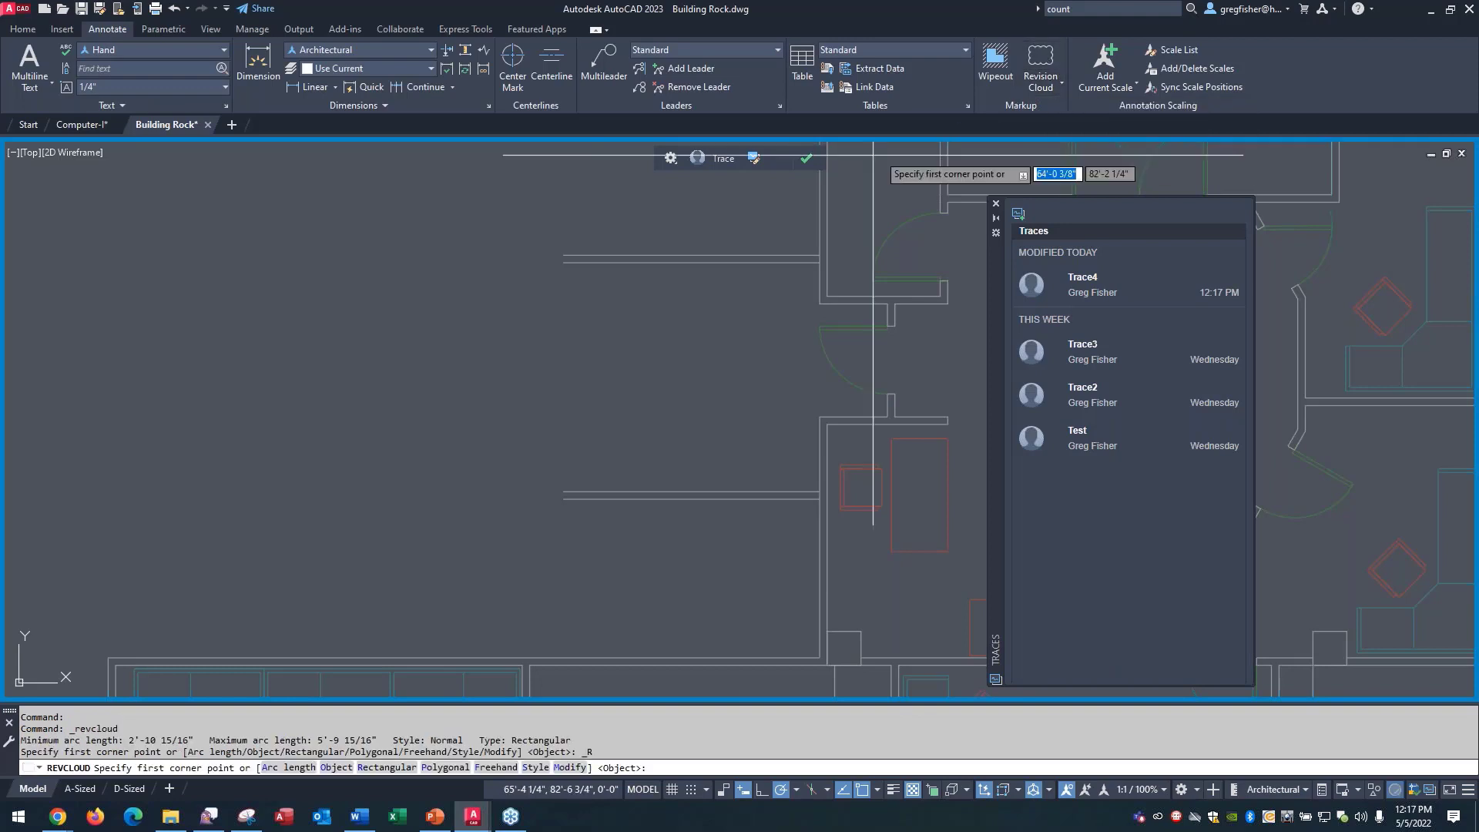
pyautogui.click(653, 227)
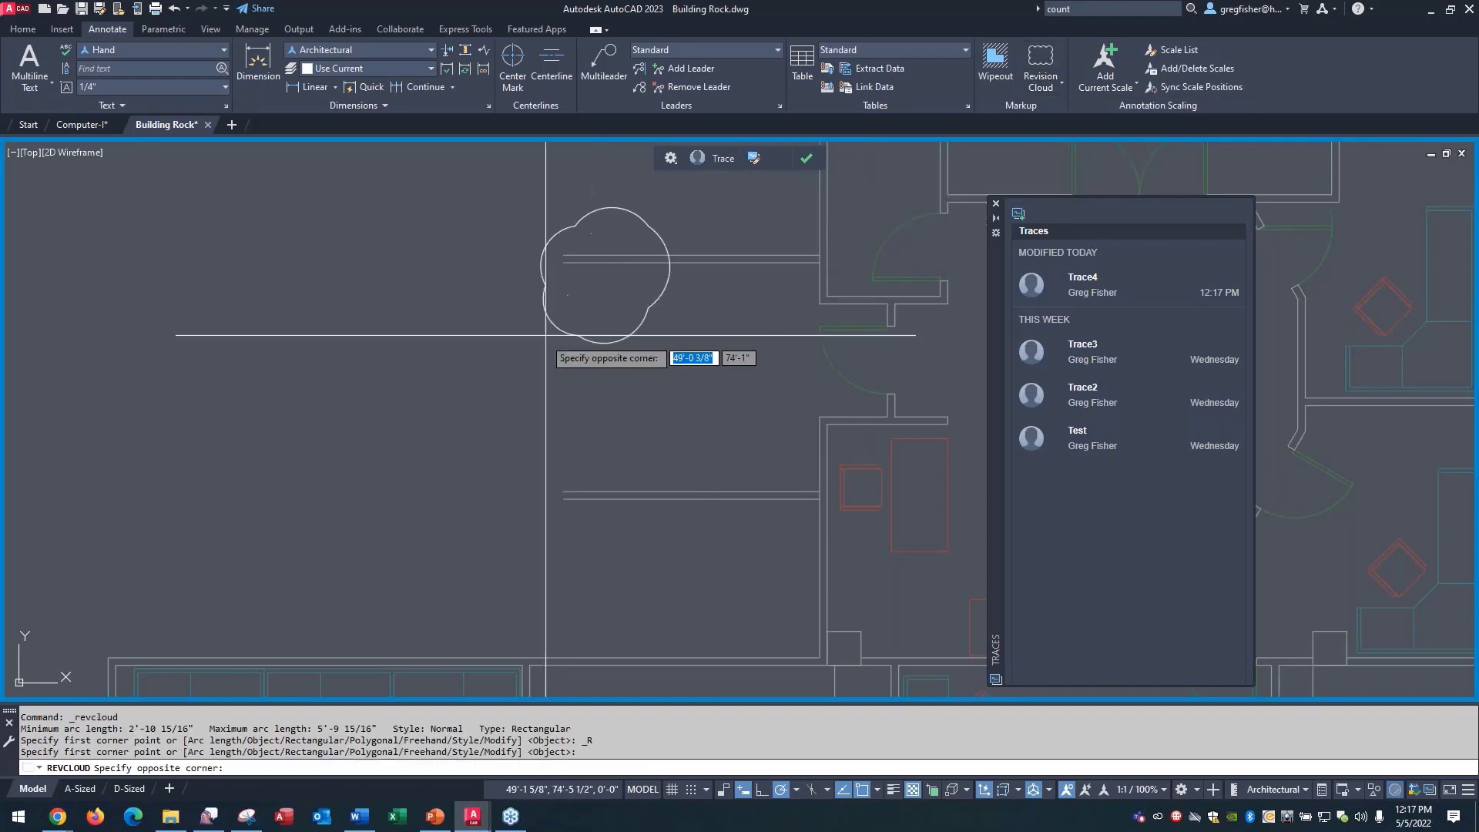
pyautogui.click(487, 514)
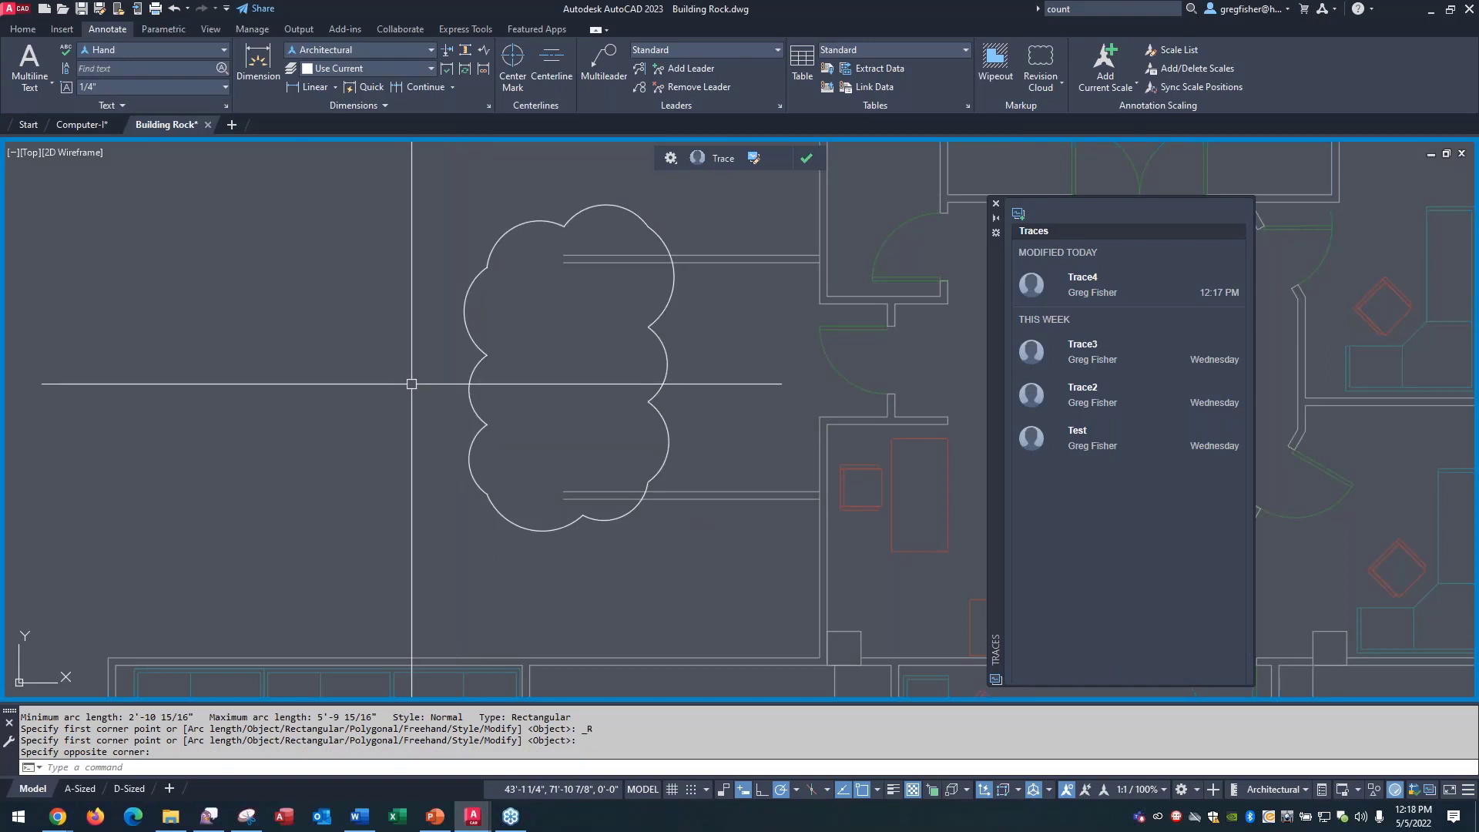
# Step: Add the multiline text "Extend Walls" beside the upper part of the revision cloud
pyautogui.click(32, 56)
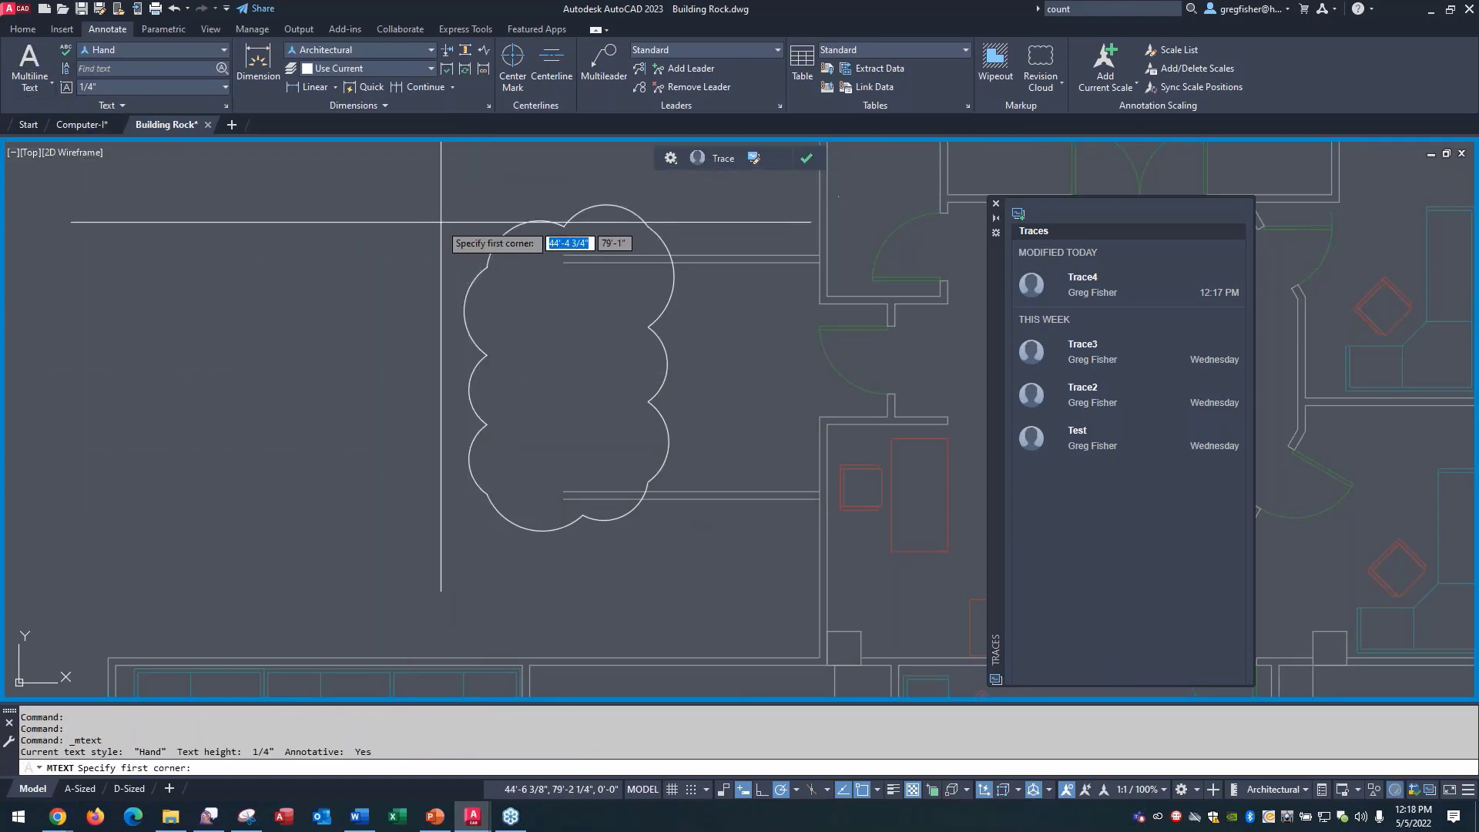
pyautogui.click(360, 215)
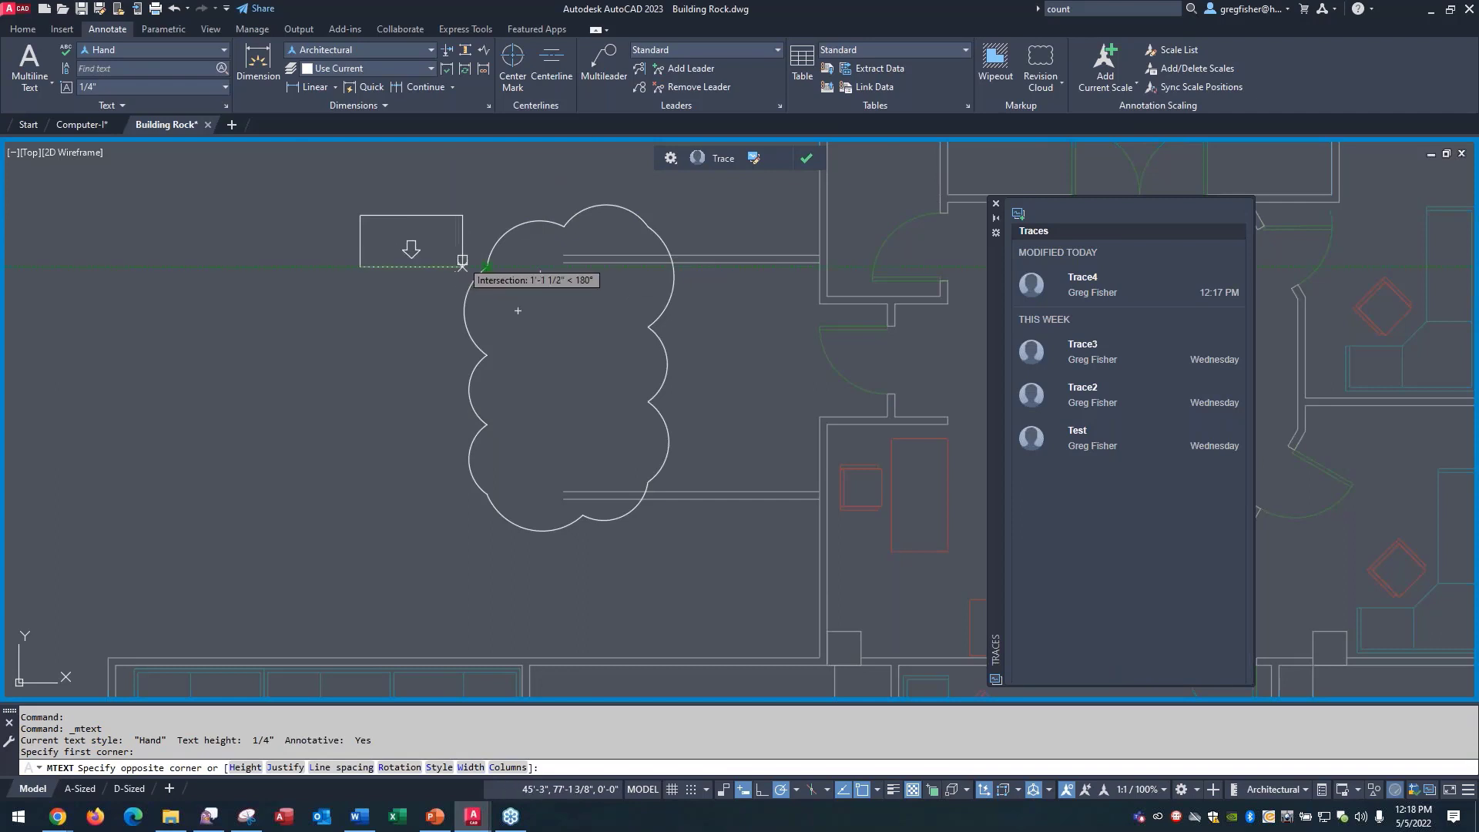
pyautogui.click(406, 354)
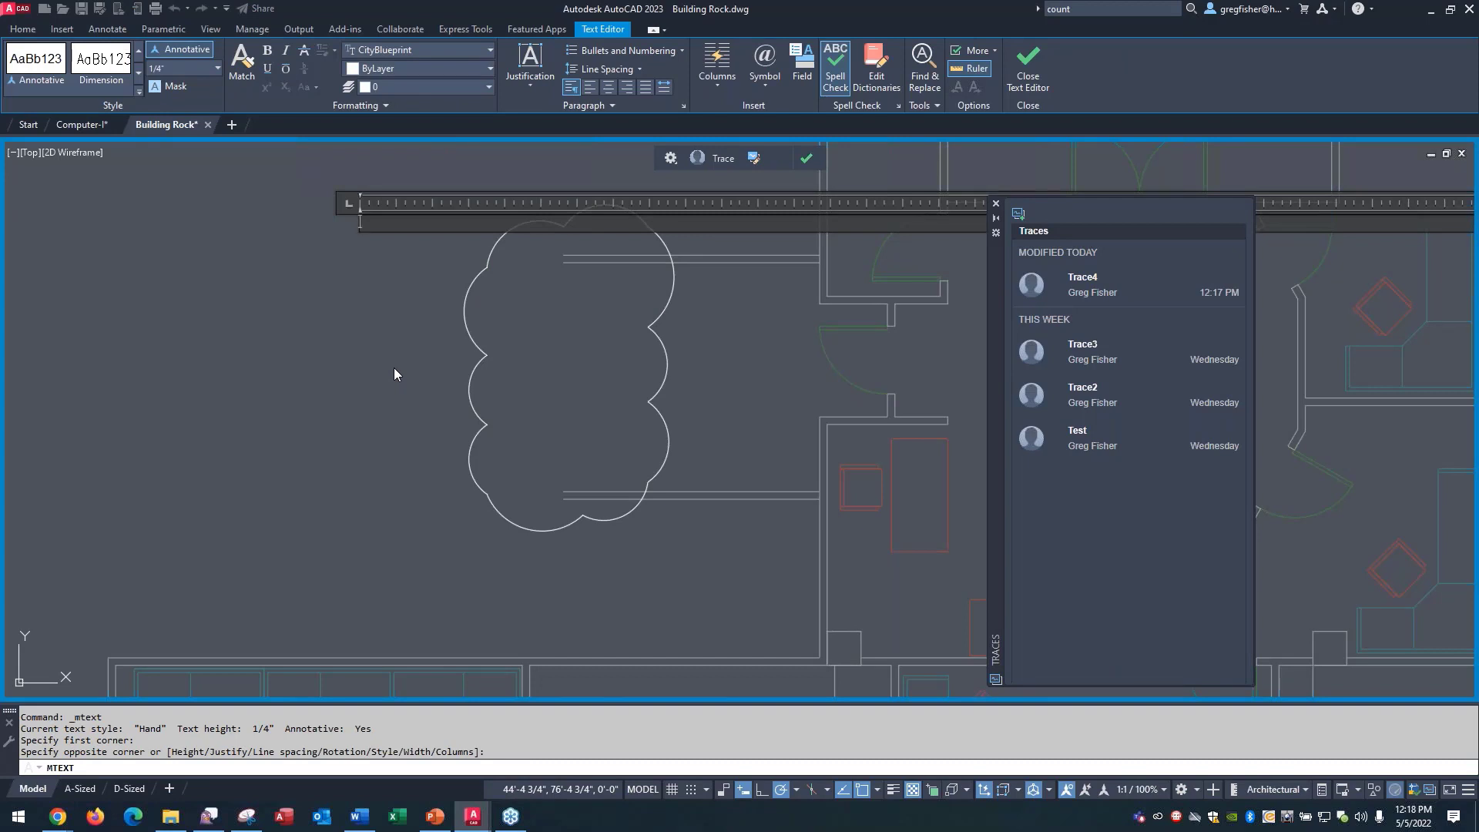
pyautogui.write('Extend Walls')
pyautogui.click(1027, 77)
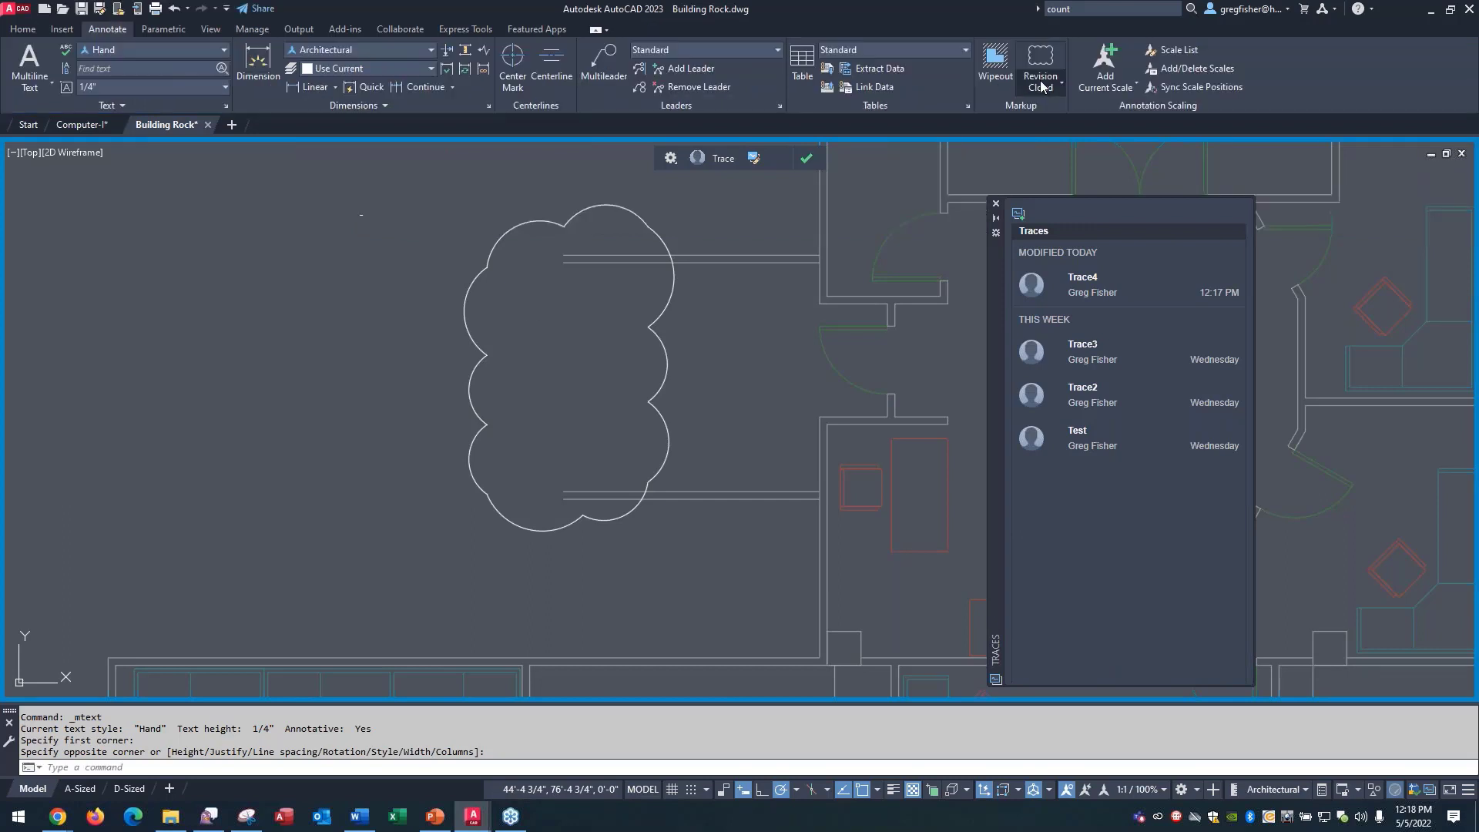
# Step: Enlarge the tiny text note with Scale, picking the scale factor freehand from a base point beside it
pyautogui.write('scale')
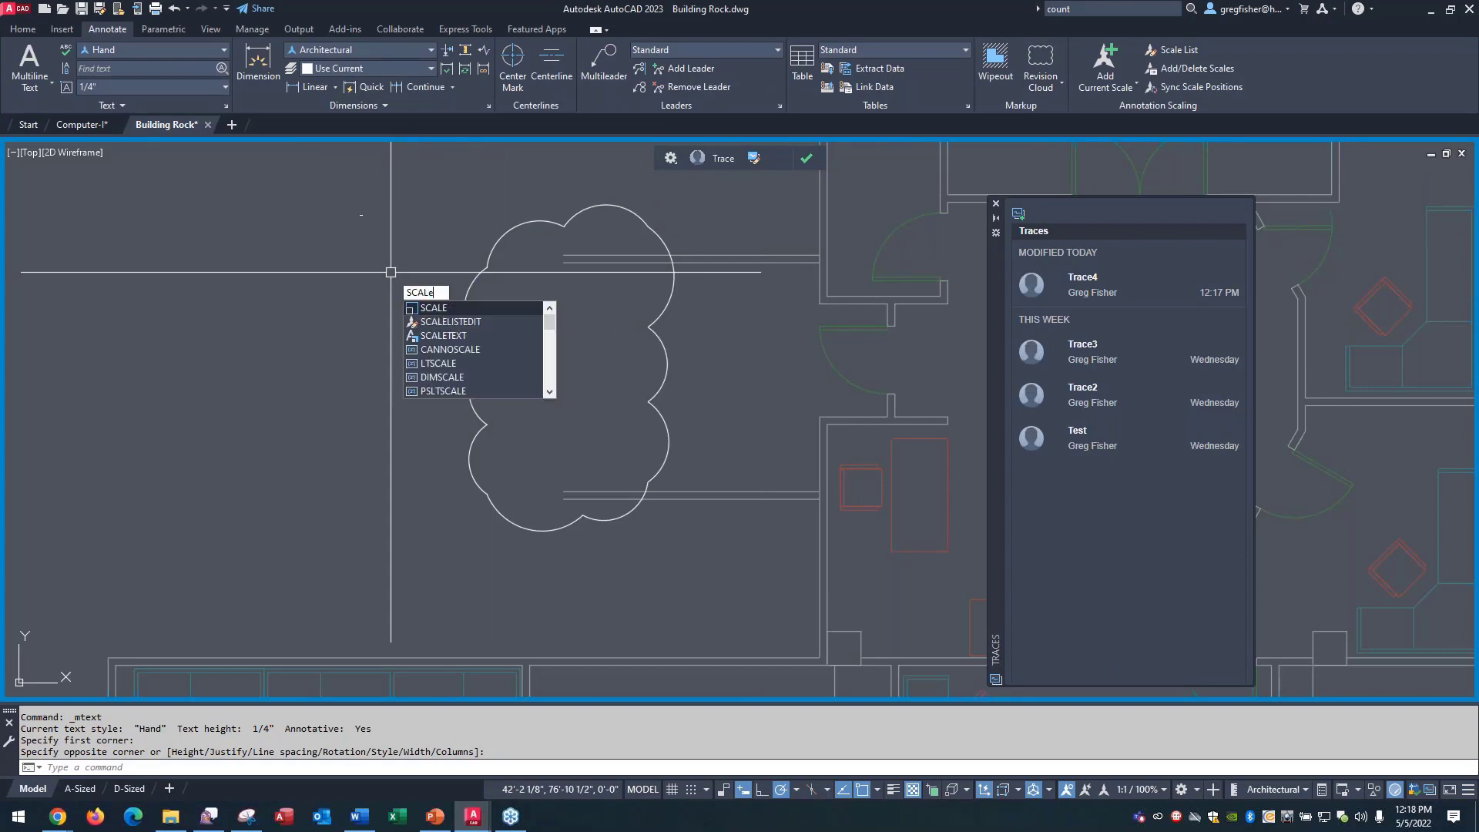
pyautogui.press('Return')
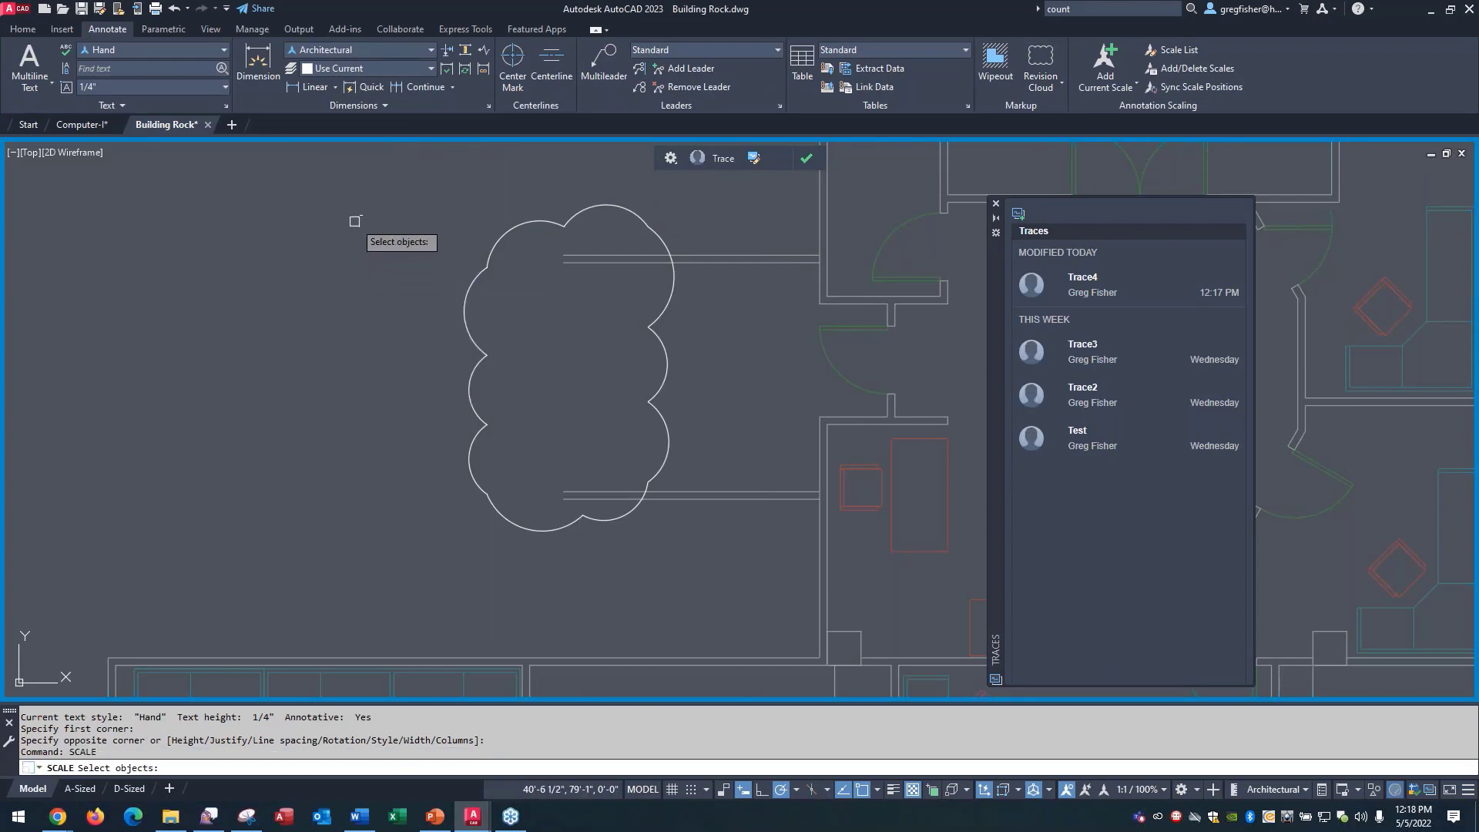
pyautogui.click(358, 218)
pyautogui.press('Return')
pyautogui.click(366, 230)
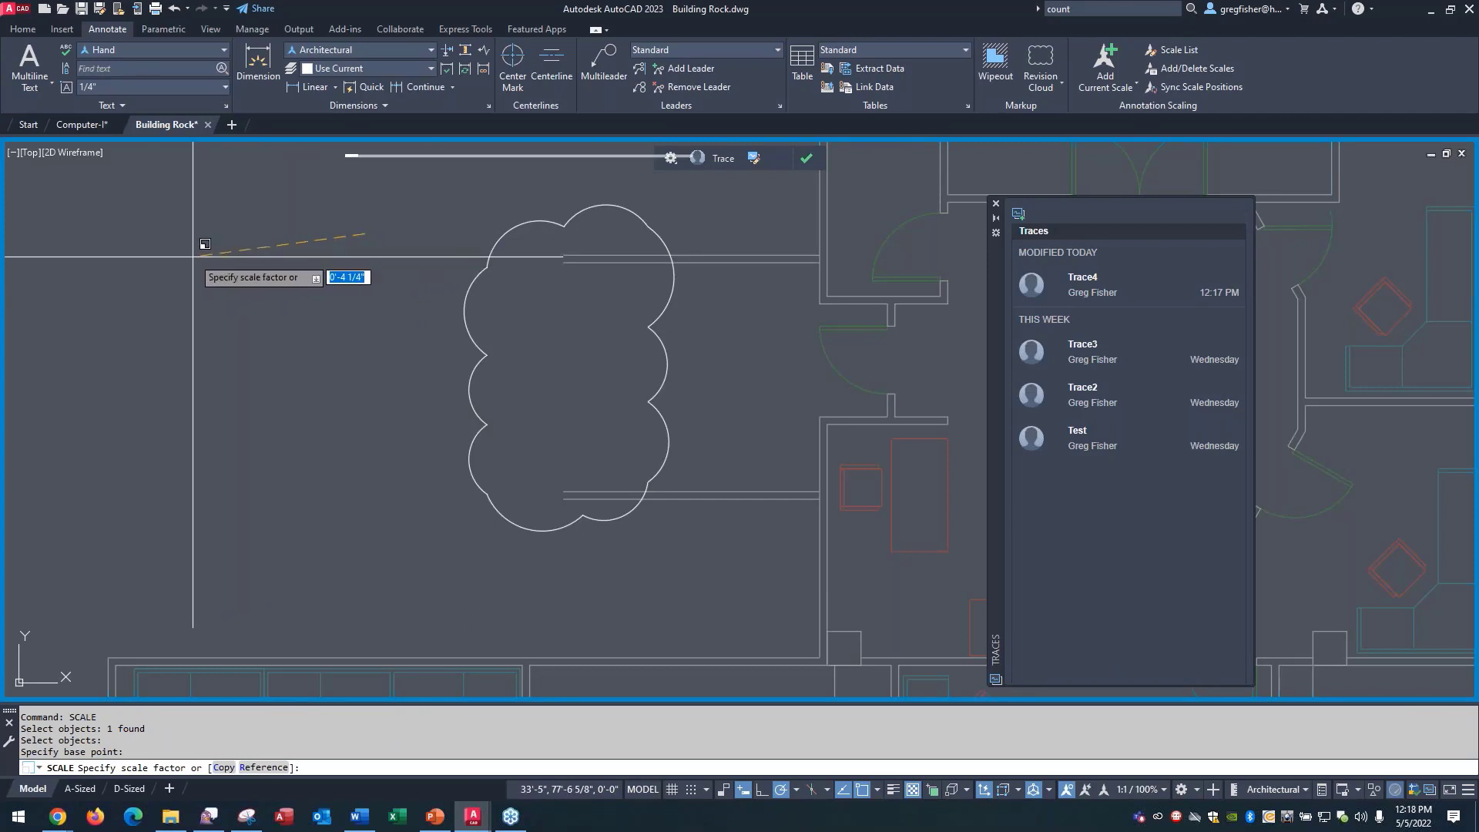
pyautogui.click(213, 236)
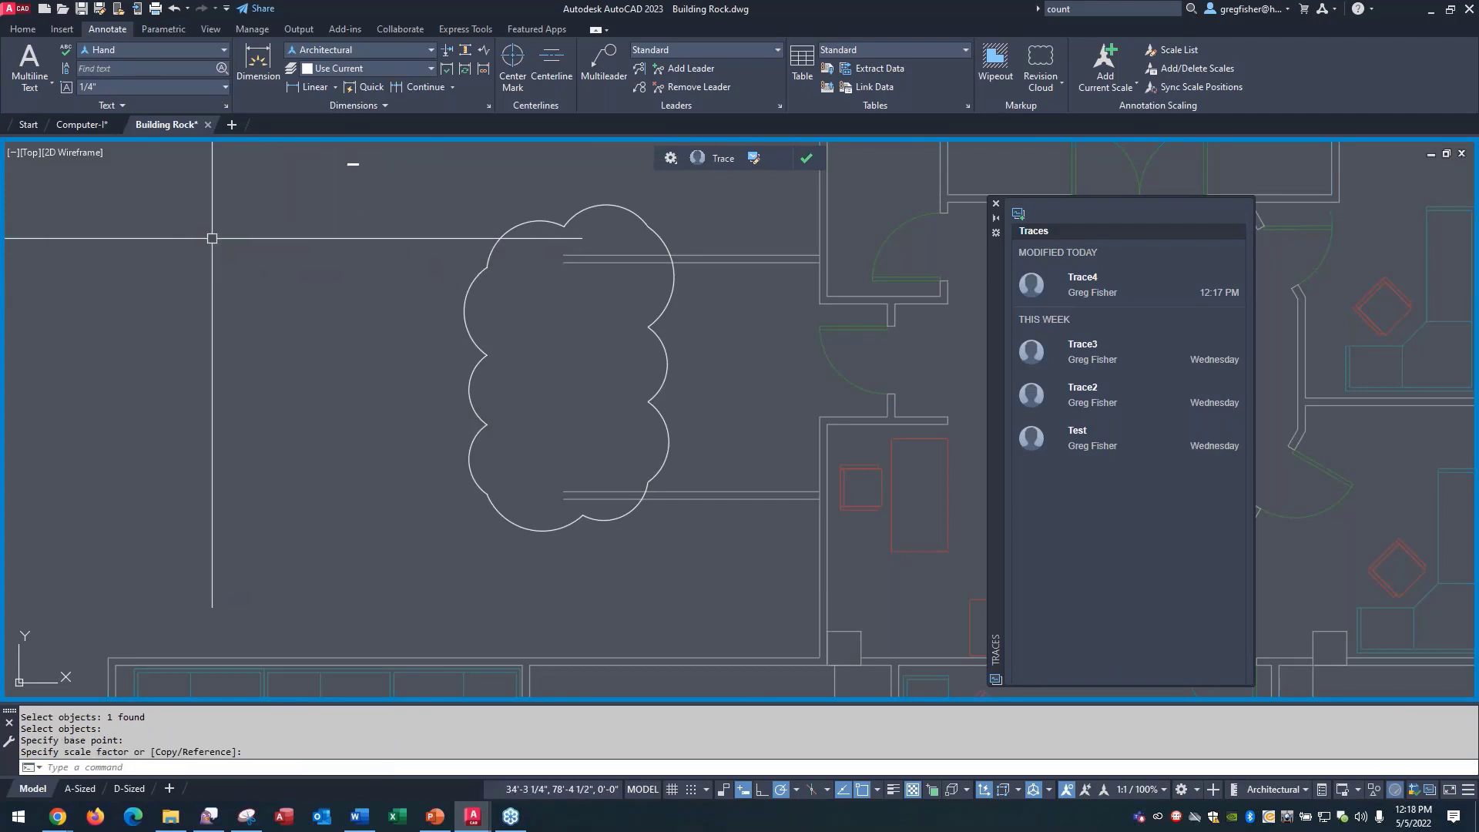
# Step: Move the scaled text note down next to the upper part of the revision cloud
pyautogui.write('M')
pyautogui.press('Return')
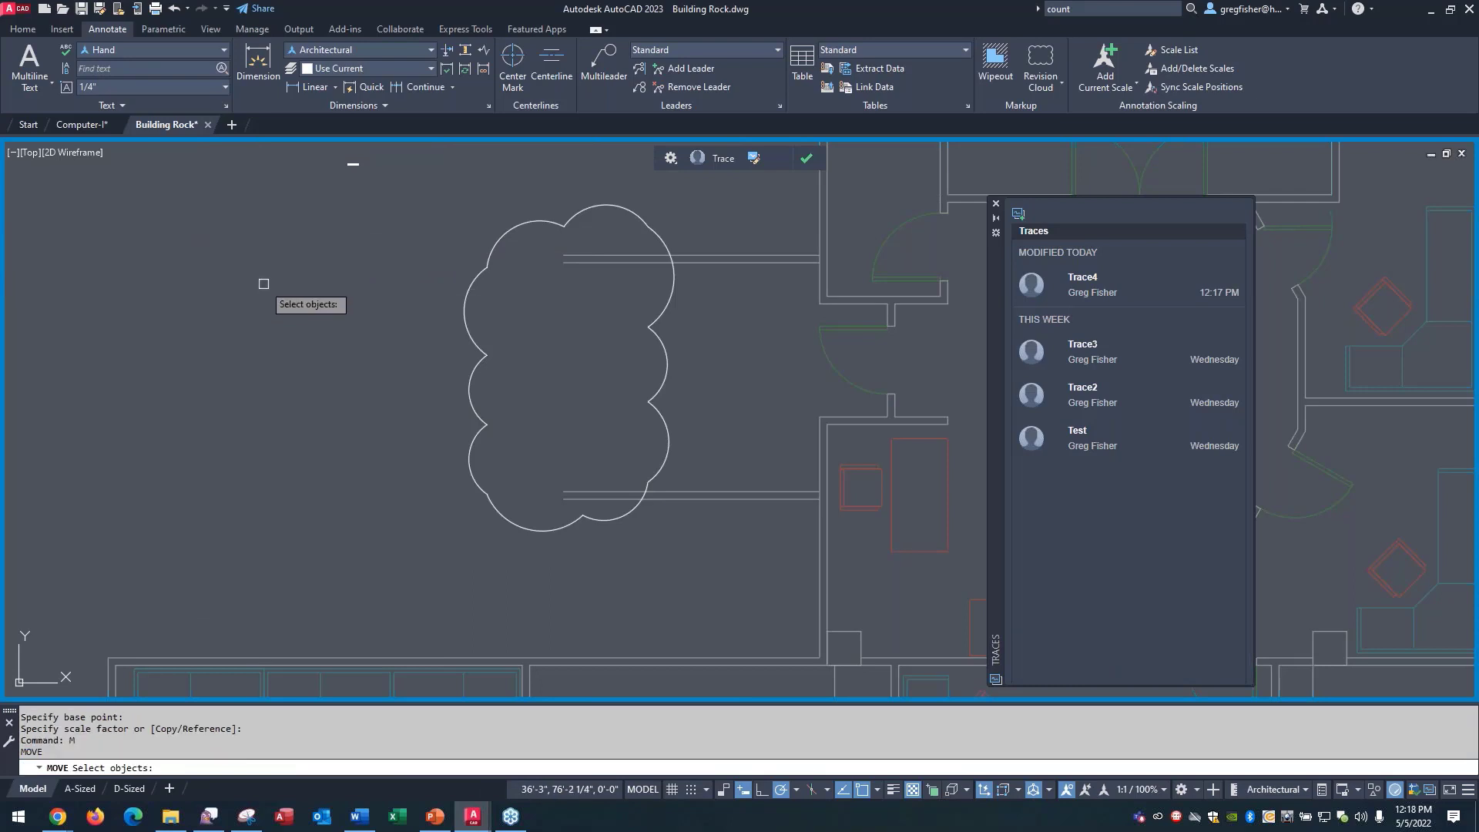
pyautogui.click(352, 166)
pyautogui.press('Return')
pyautogui.click(334, 193)
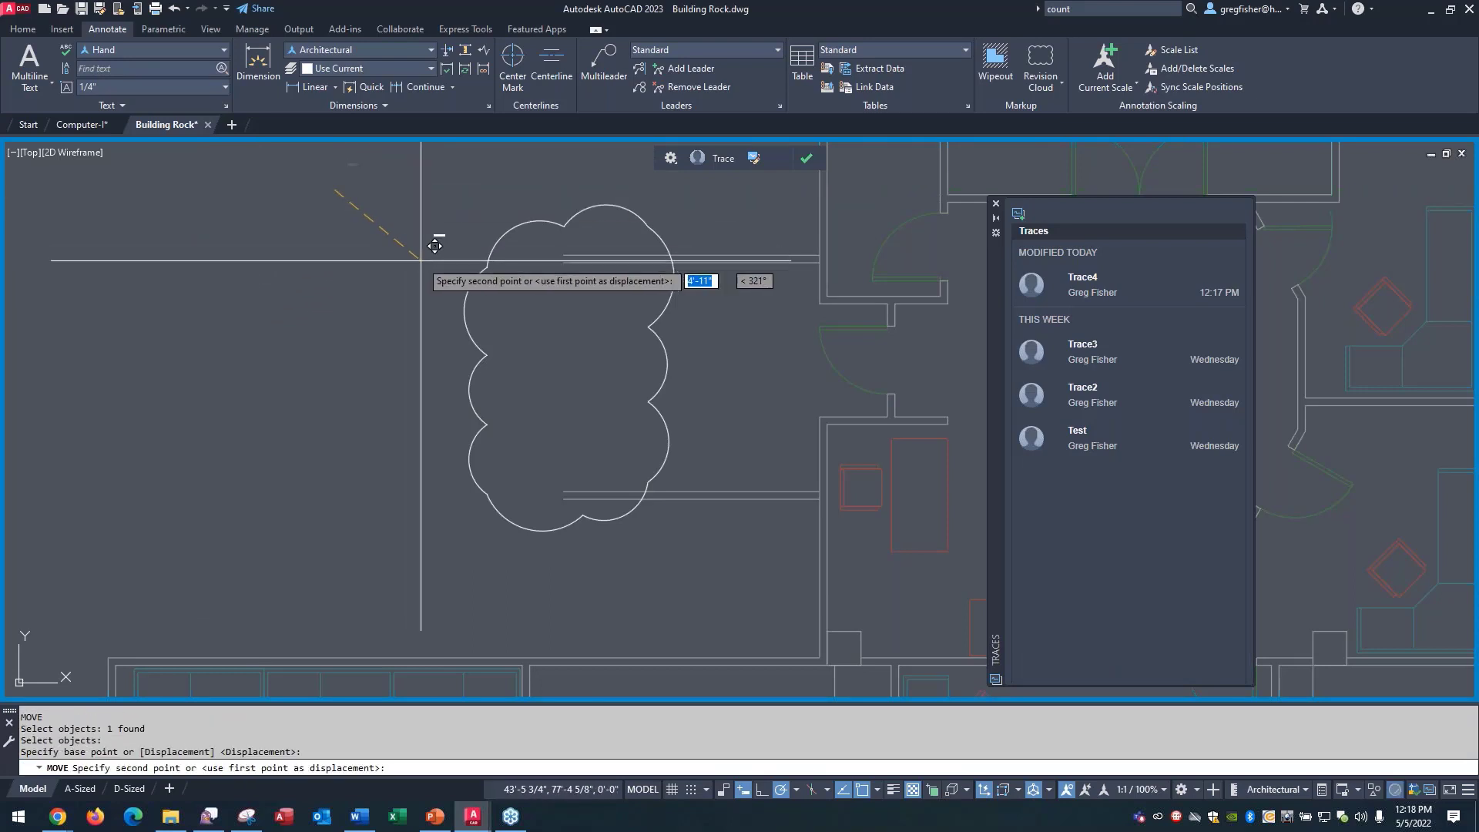
pyautogui.click(436, 280)
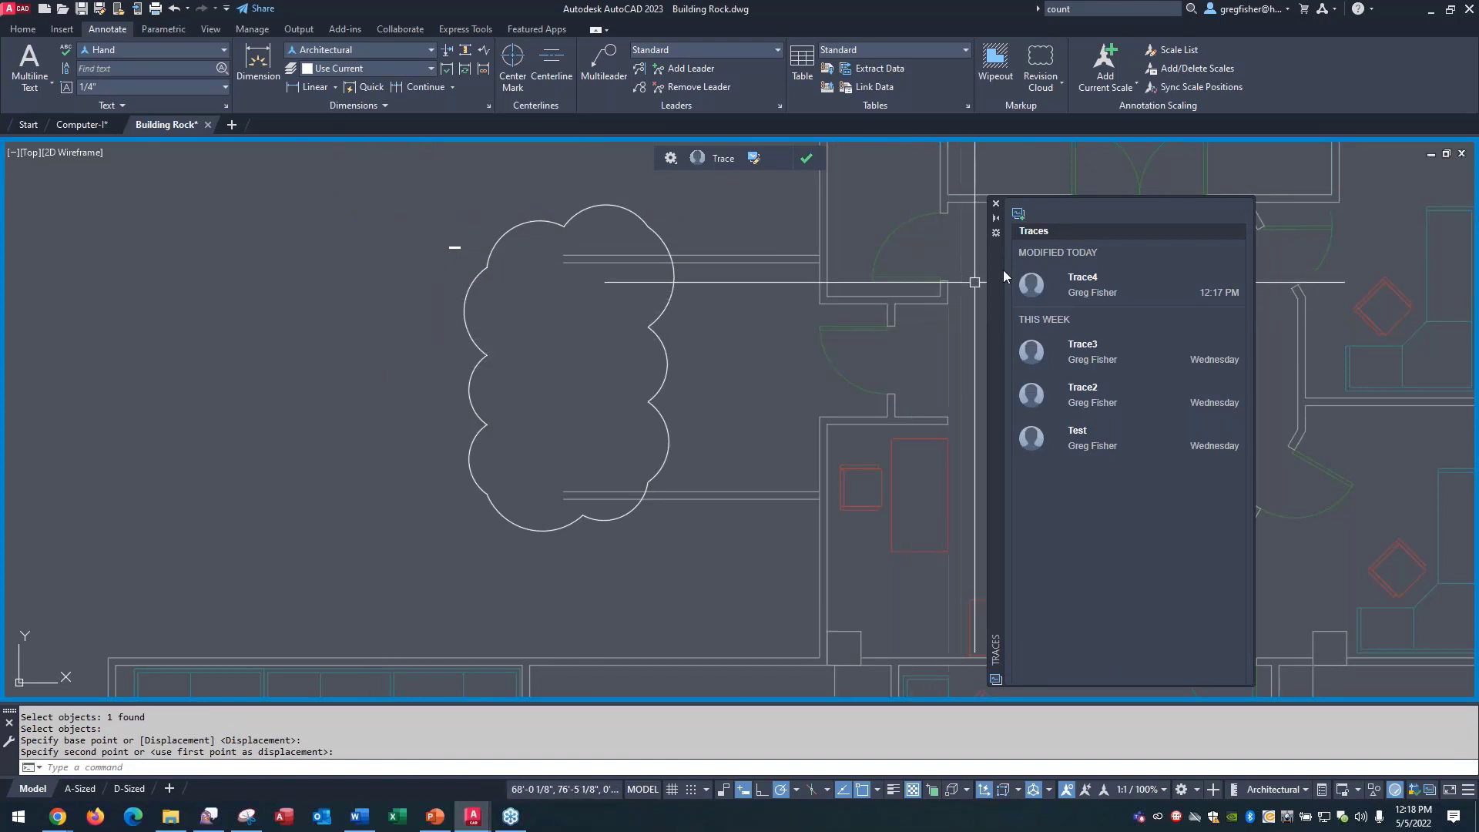
# Step: Rename the trace Trace4 as Extend Walls
pyautogui.rightClick(1105, 287)
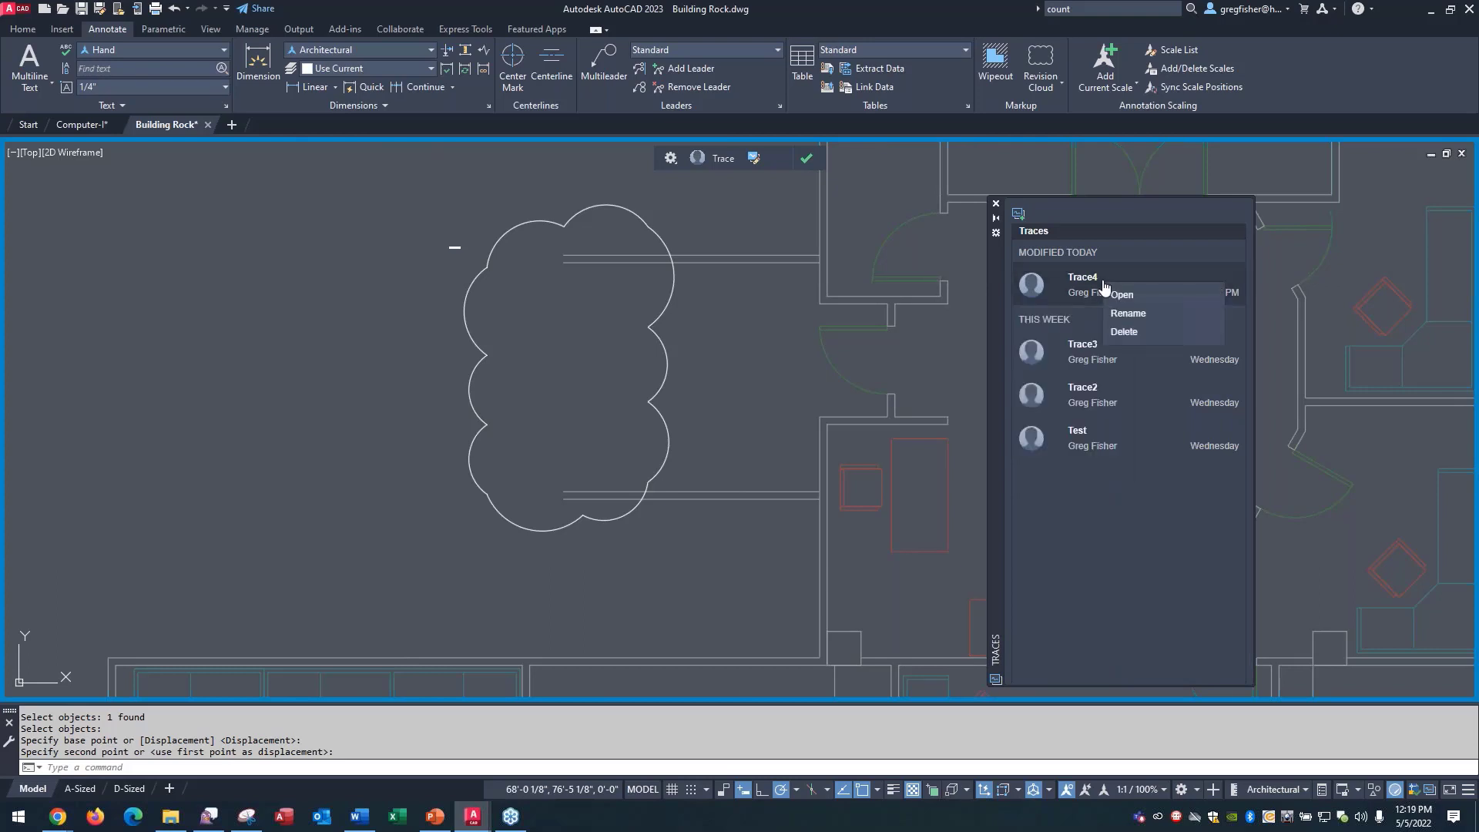
pyautogui.click(1130, 314)
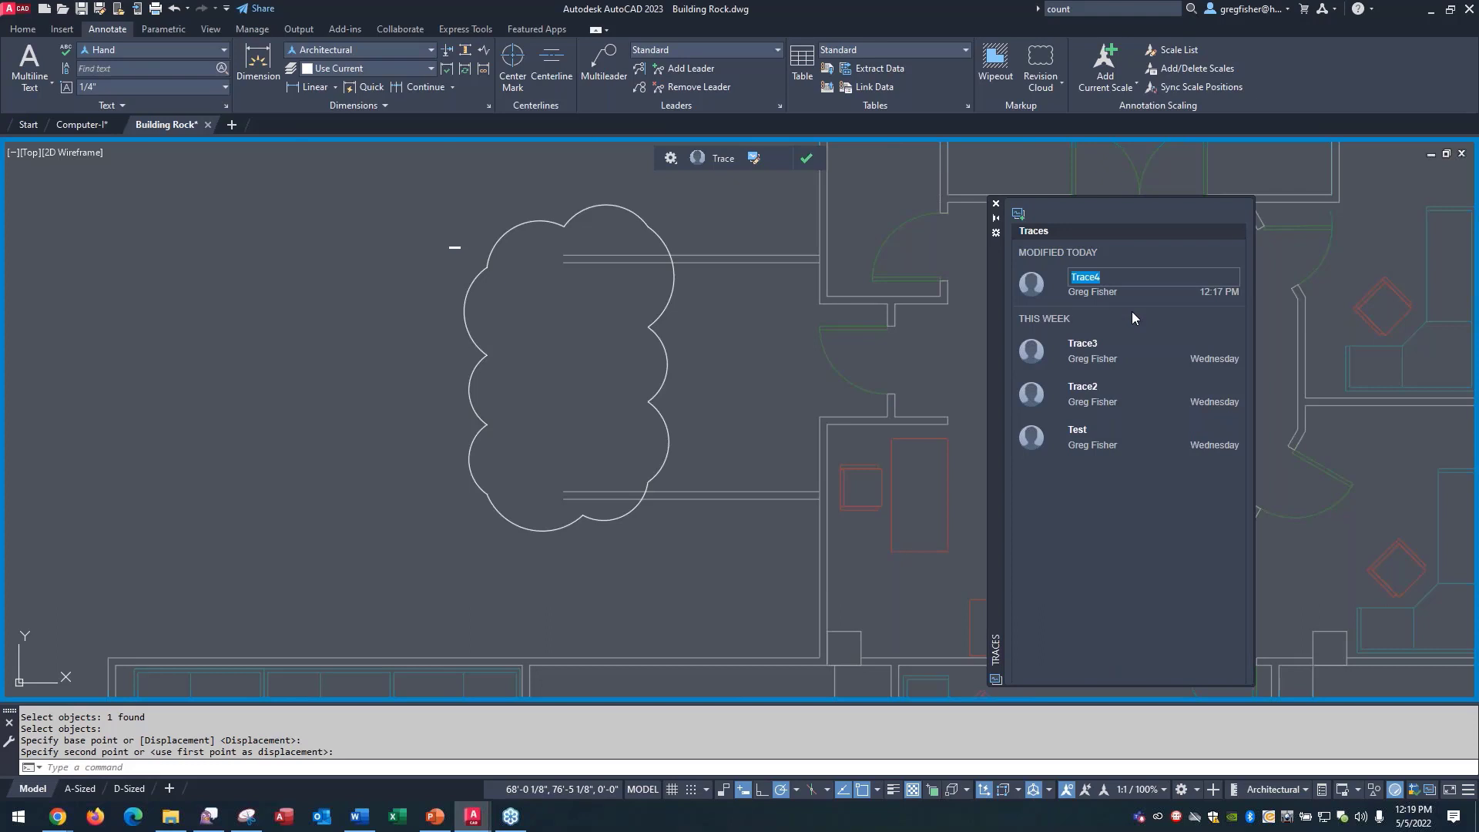
pyautogui.write('Extend Walls')
pyautogui.press('Return')
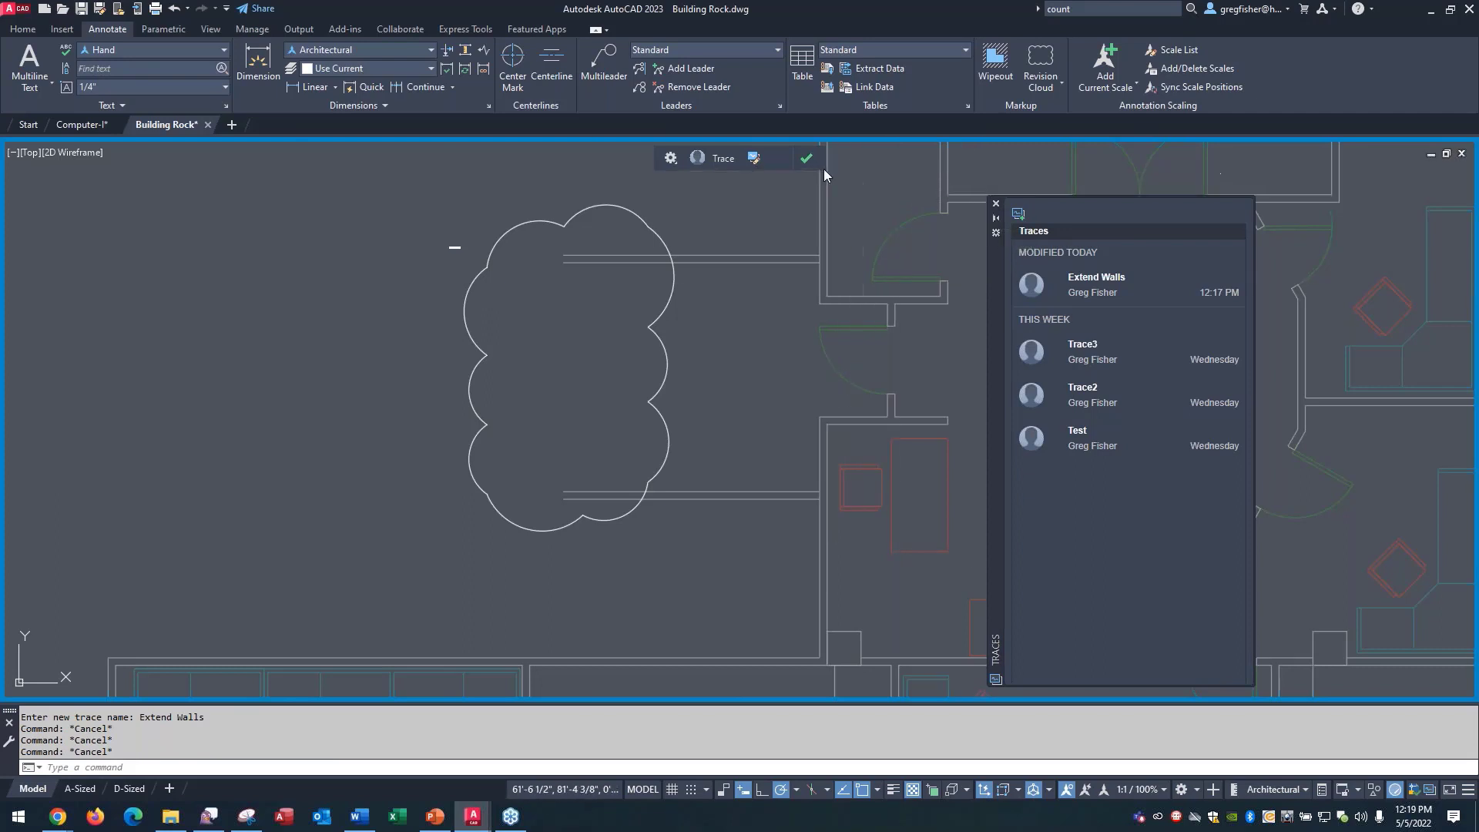
# Step: Close the Extend Walls trace and the Building Rock drawing, saving its changes and dismissing the Traces palette
pyautogui.click(807, 158)
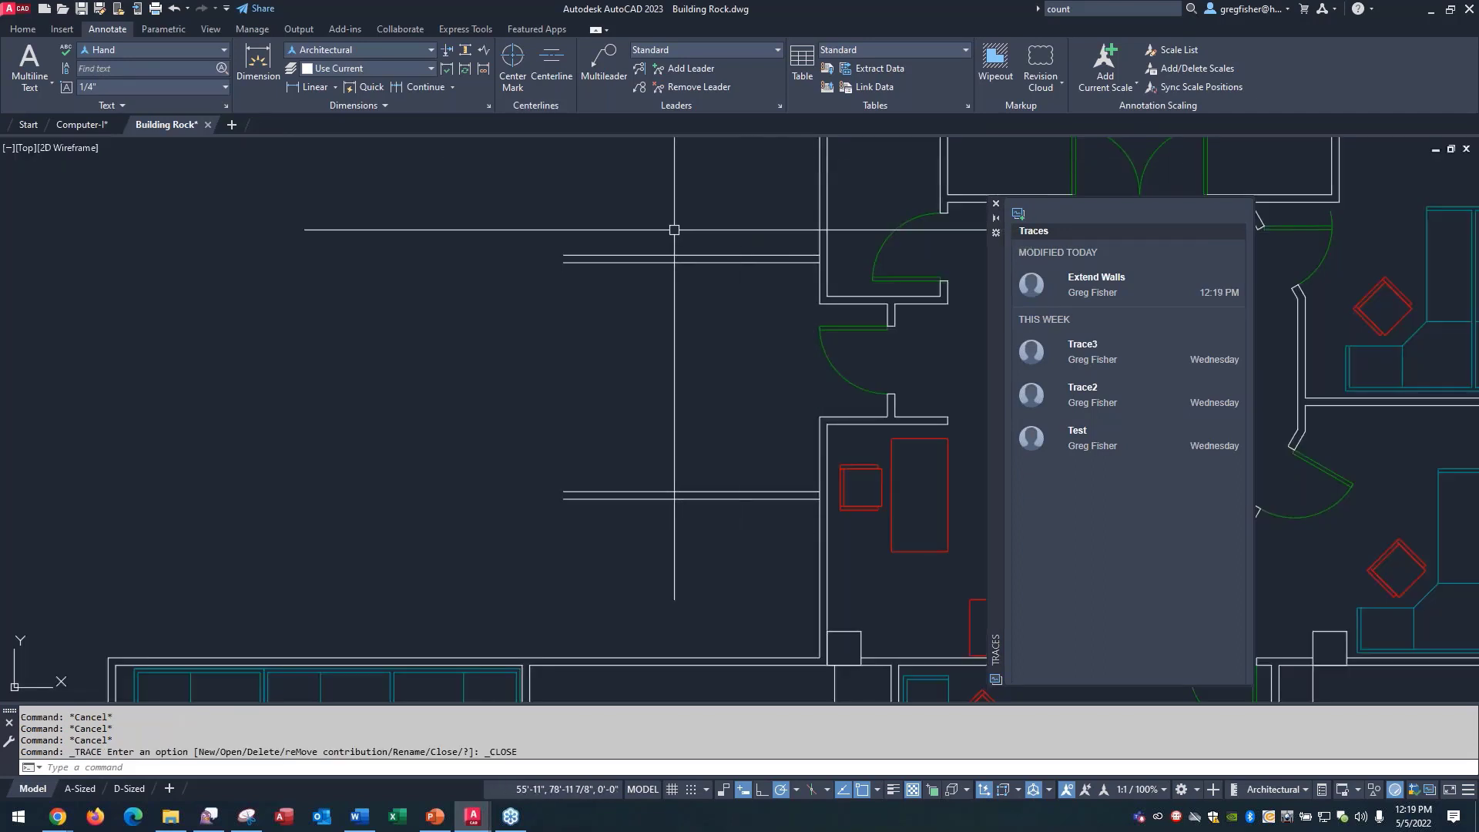
pyautogui.click(208, 125)
pyautogui.click(738, 444)
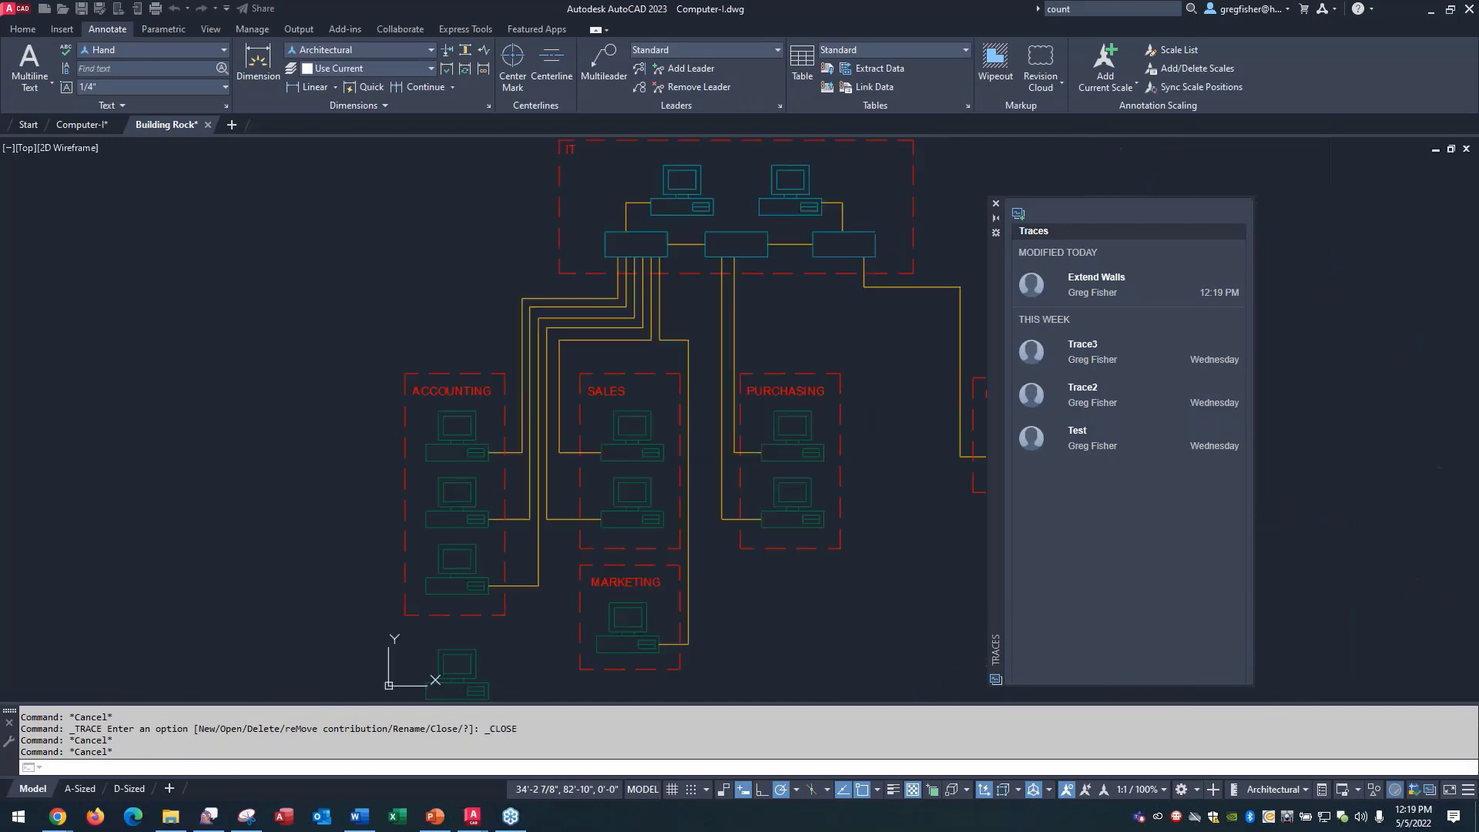
pyautogui.click(996, 205)
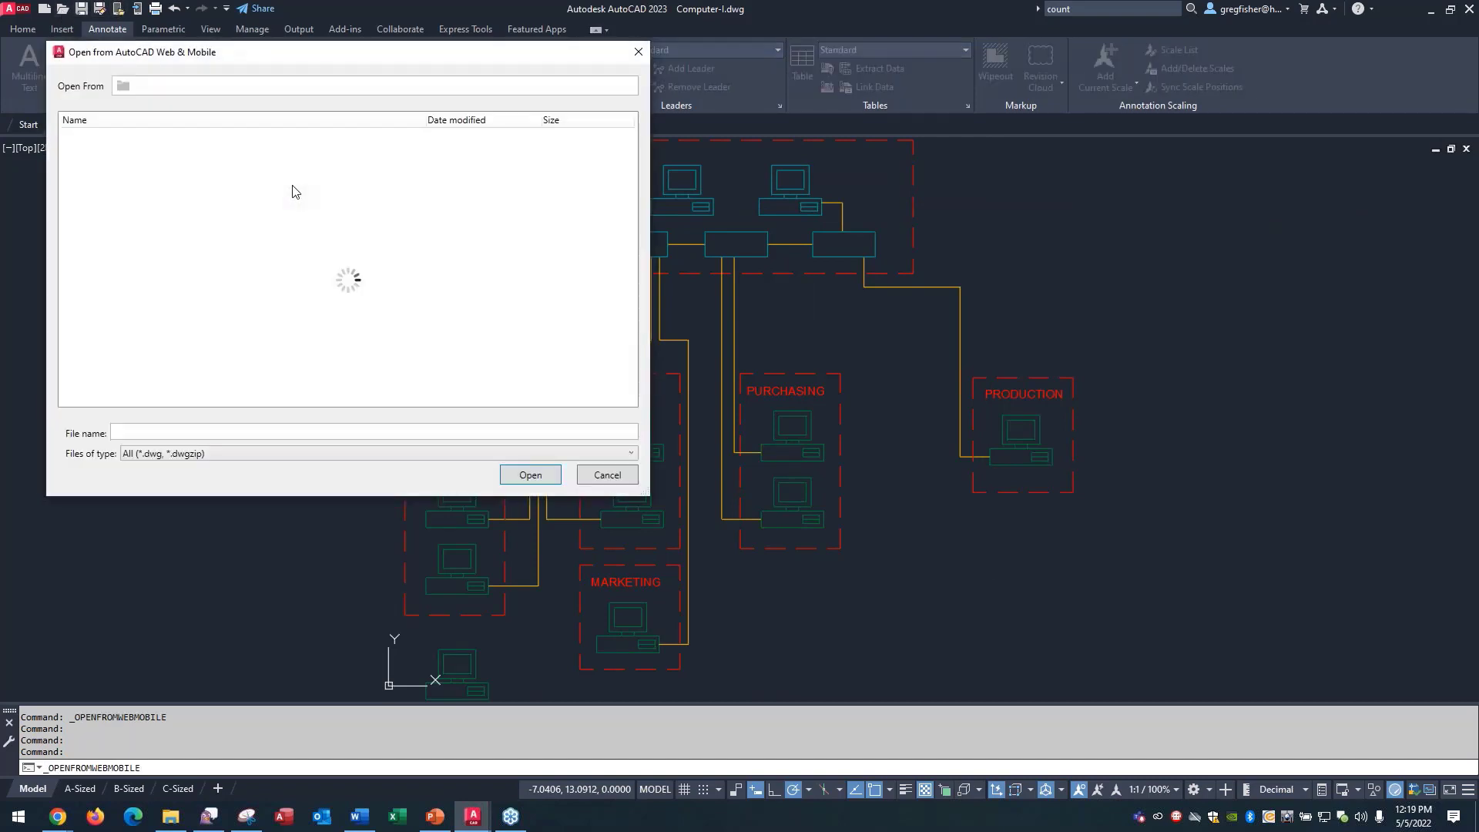
# Step: Reopen Building Rock.dwg from AutoCAD Web & Mobile and open its Extend Walls trace
pyautogui.doubleClick(119, 161)
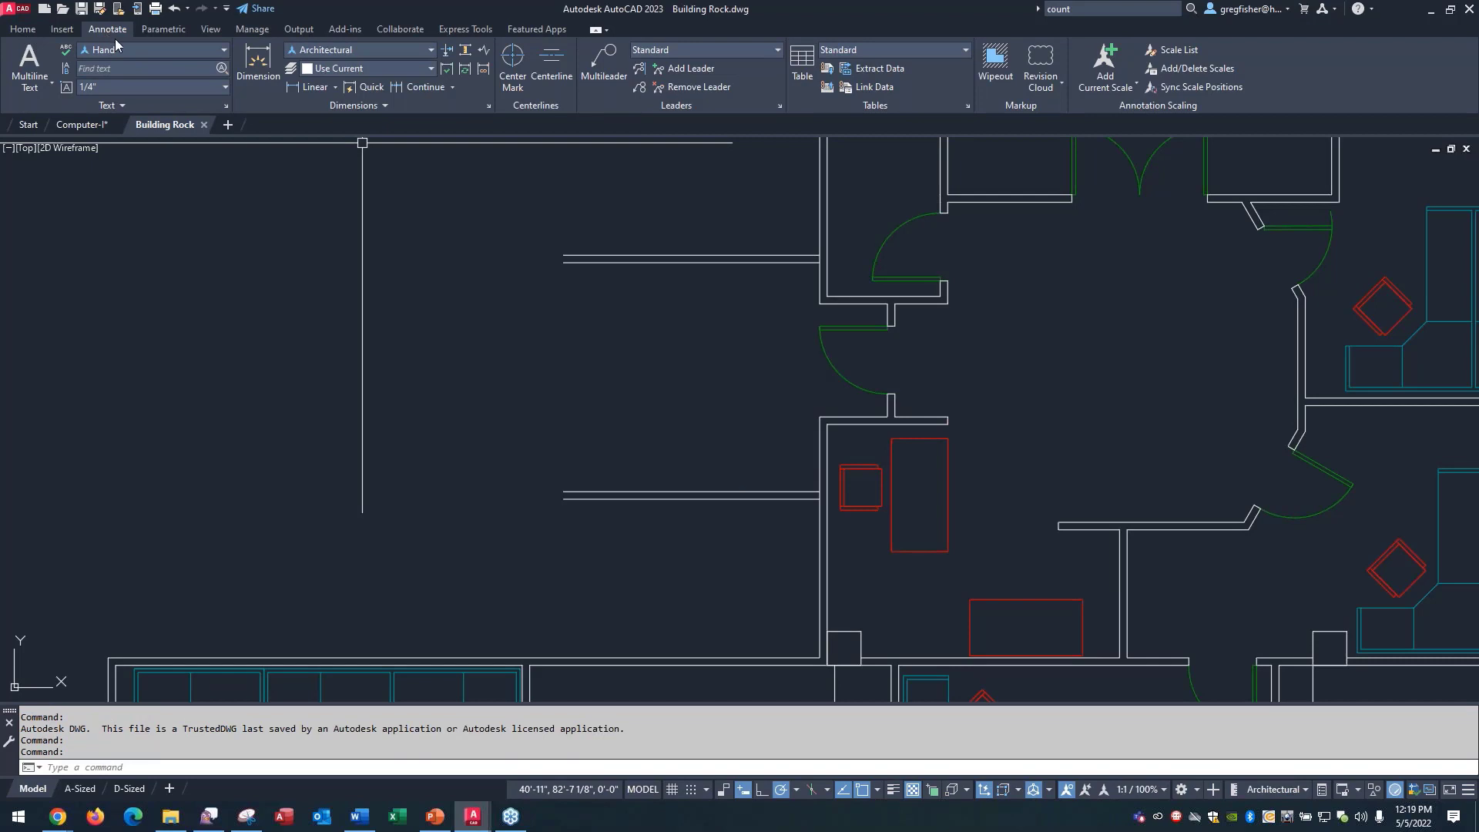
pyautogui.click(385, 32)
pyautogui.click(164, 83)
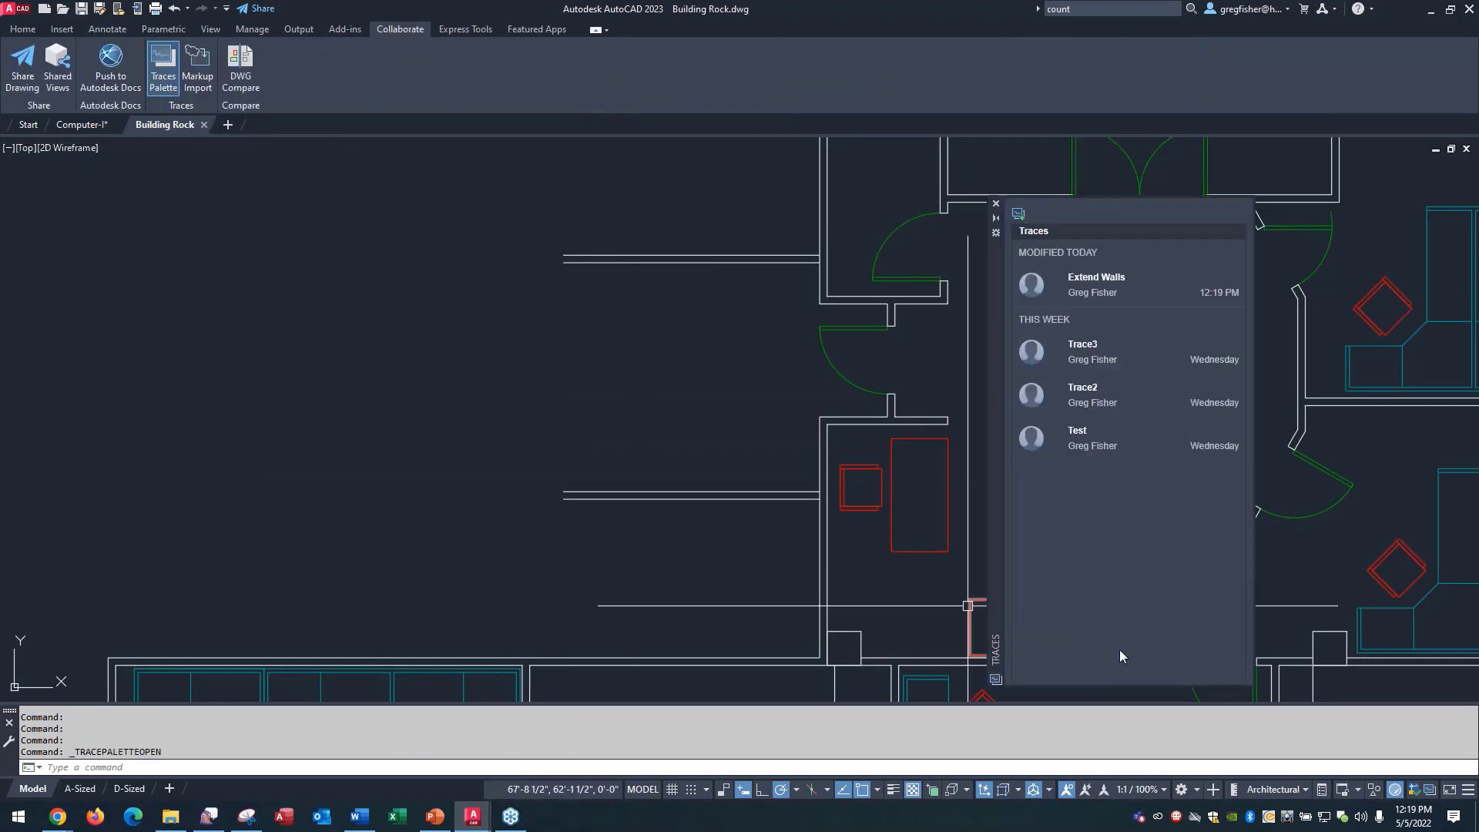
pyautogui.doubleClick(1104, 292)
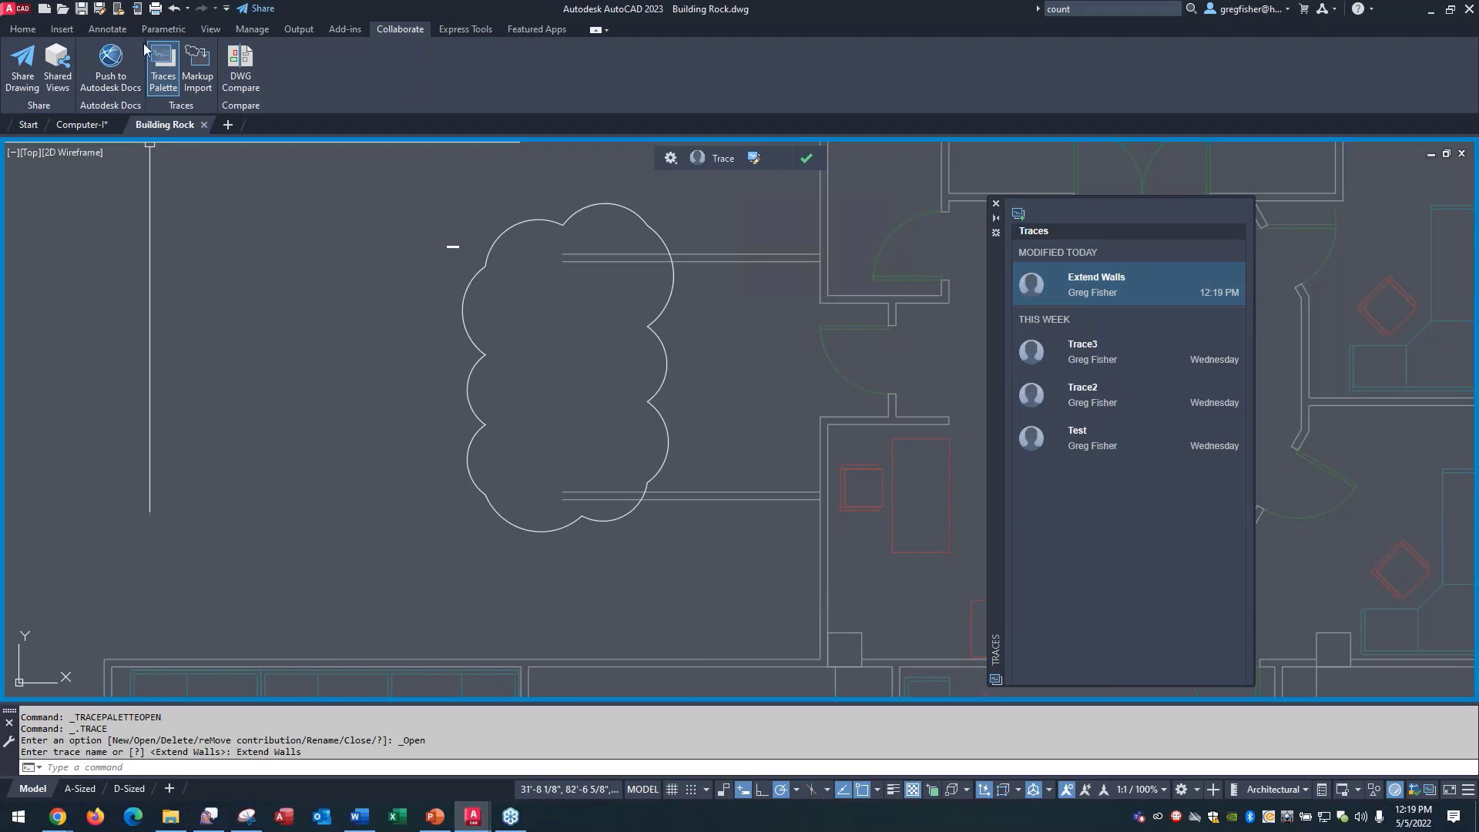
# Step: Try to stretch the open ends of the two parallel walls inside the revision cloud with the trace still in front
pyautogui.click(29, 34)
pyautogui.click(205, 86)
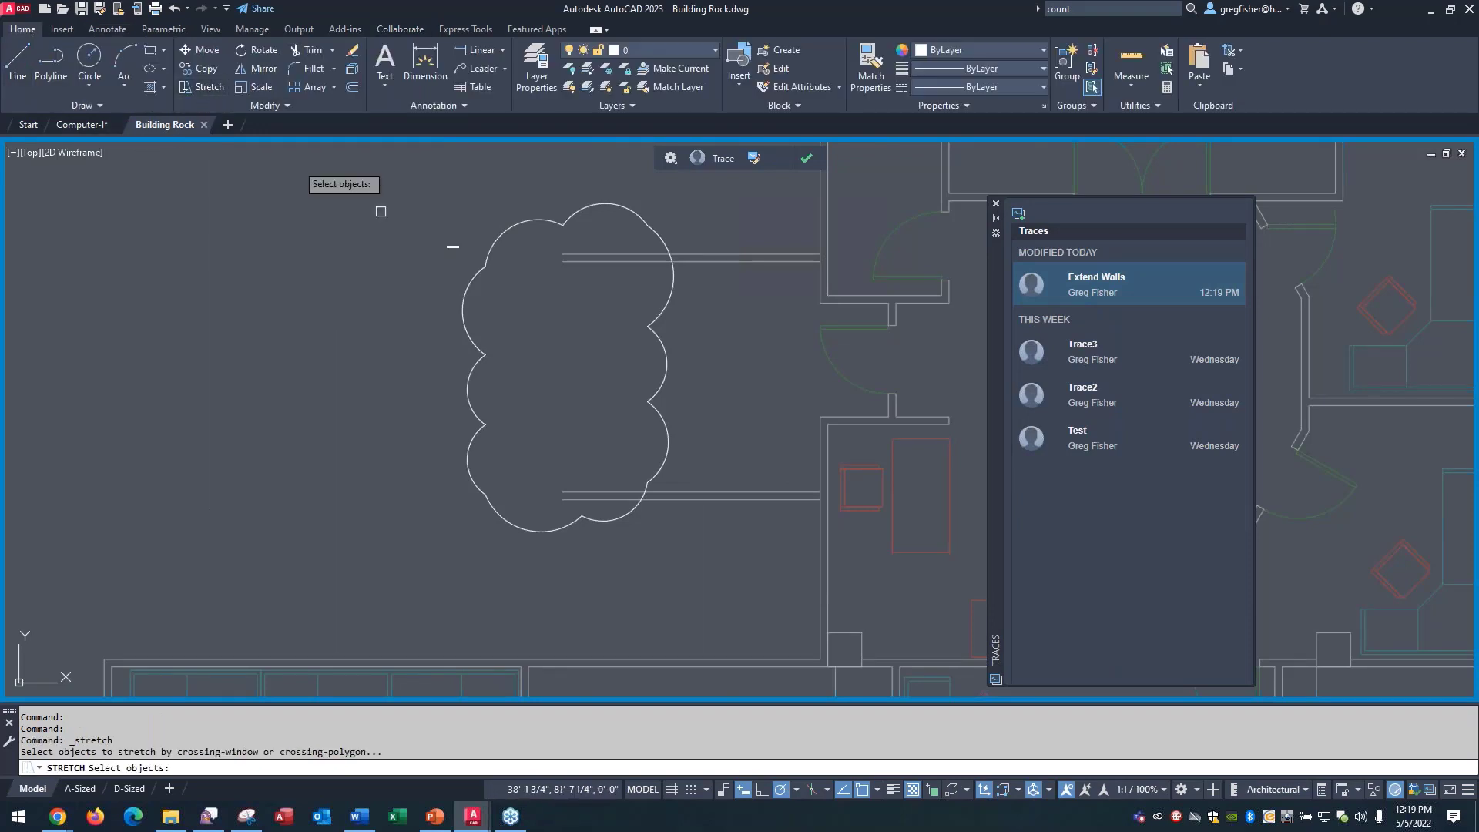
pyautogui.click(601, 245)
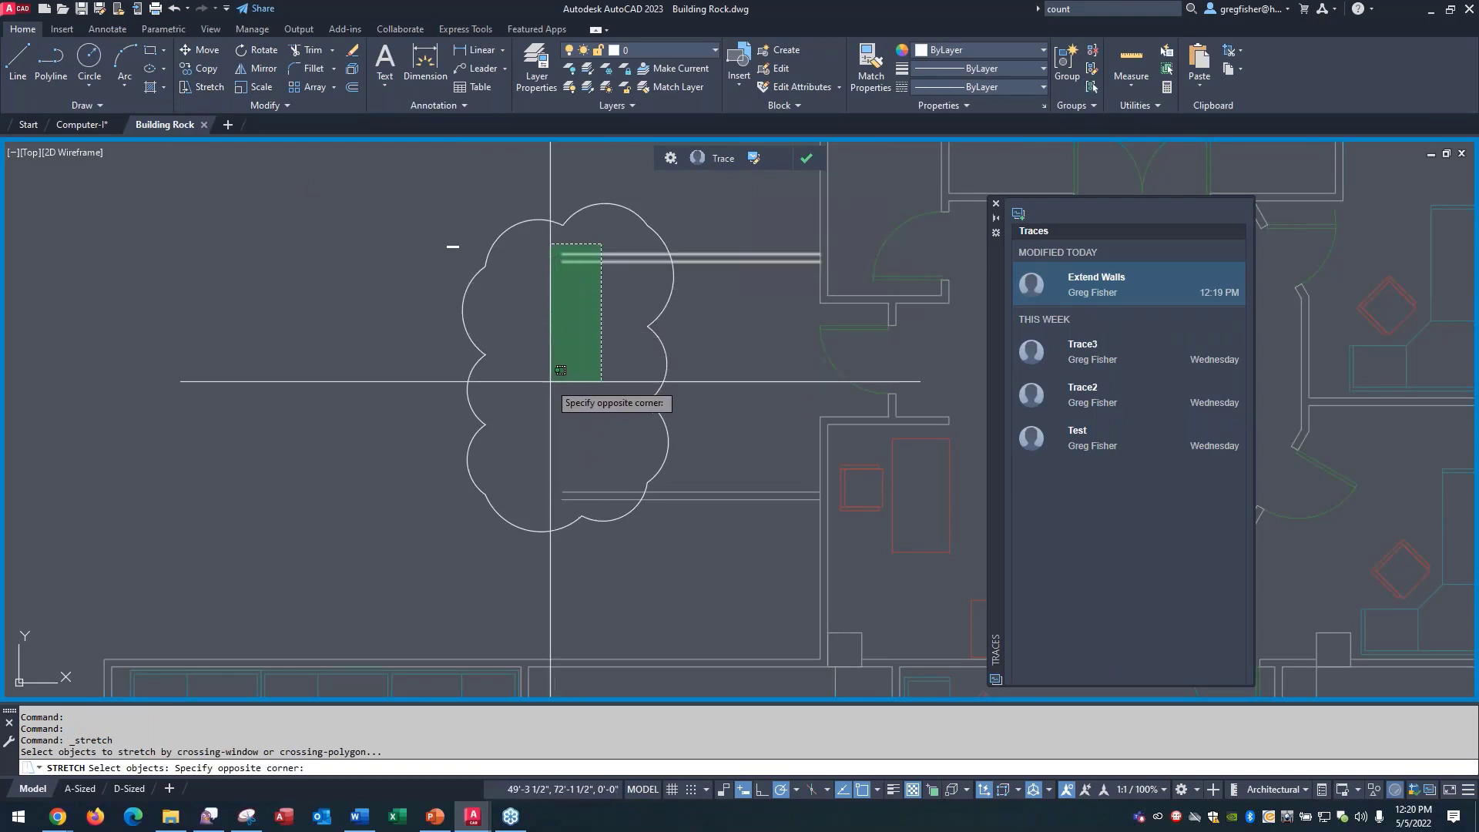
pyautogui.click(539, 498)
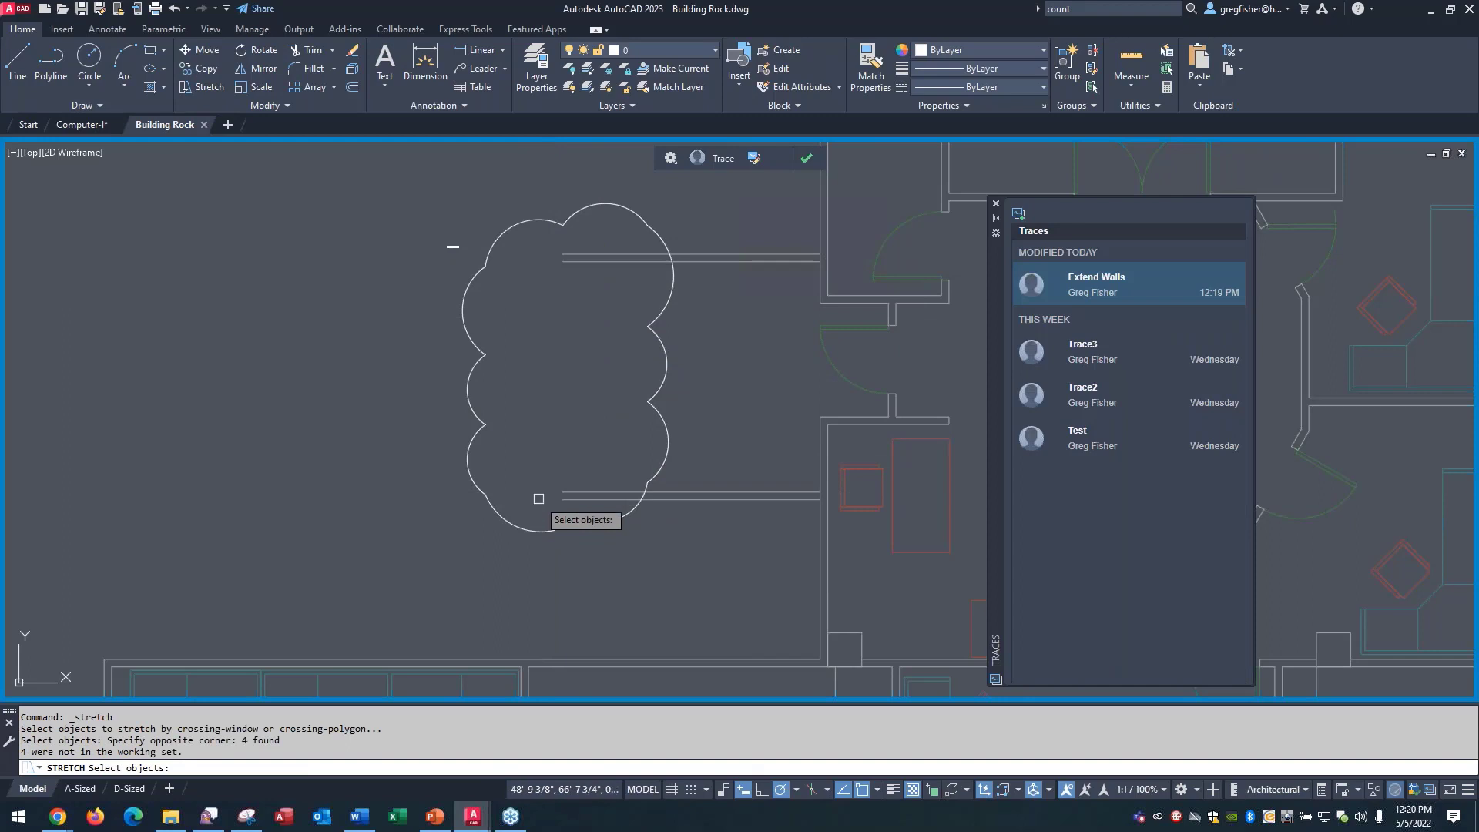
pyautogui.click(615, 360)
pyautogui.press('Escape')
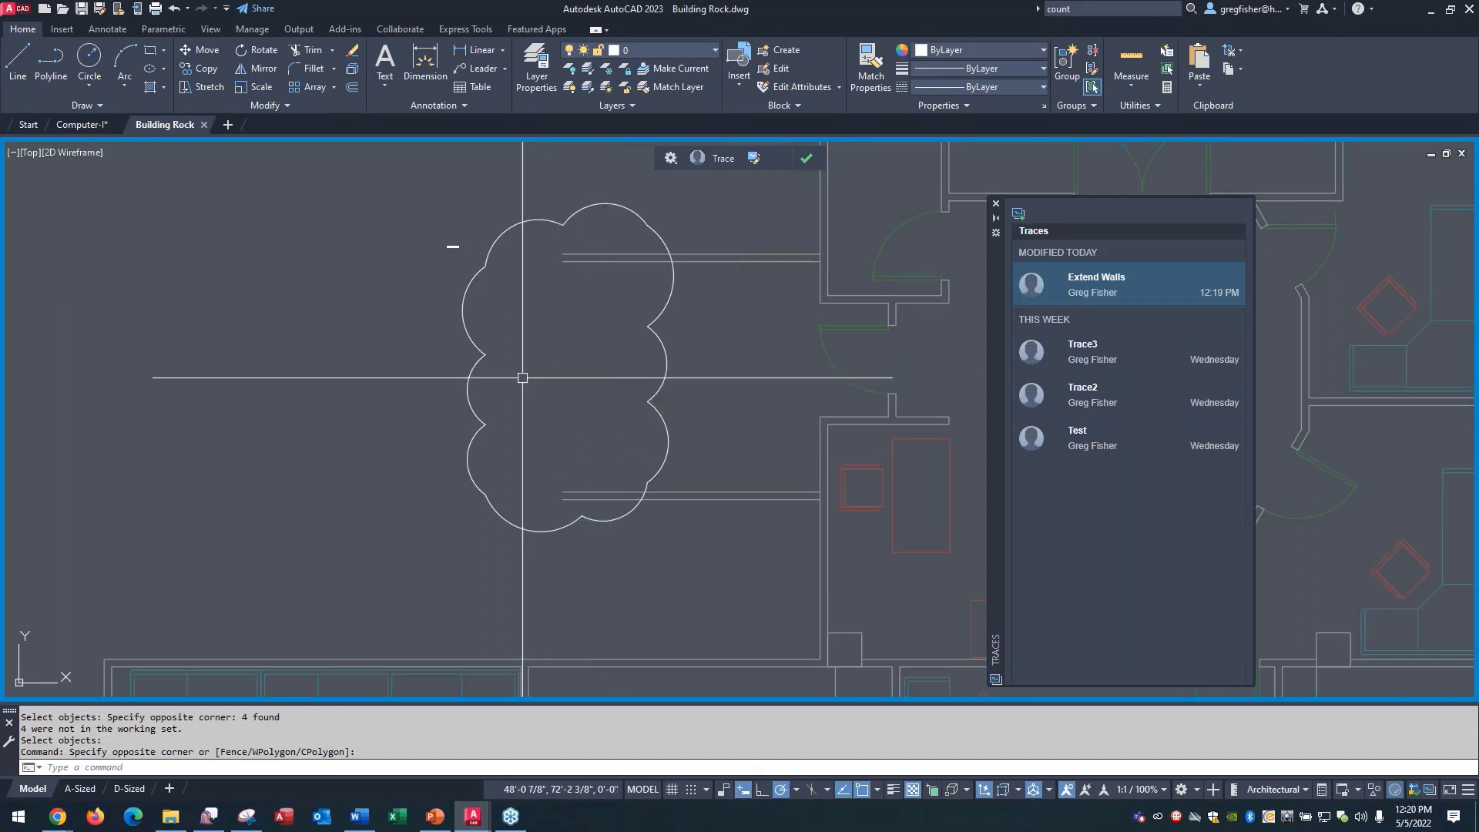
# Step: Bring the drawing in front of the trace and stretch the open ends of both clouded walls farther outward to the left, horizontally
pyautogui.click(754, 159)
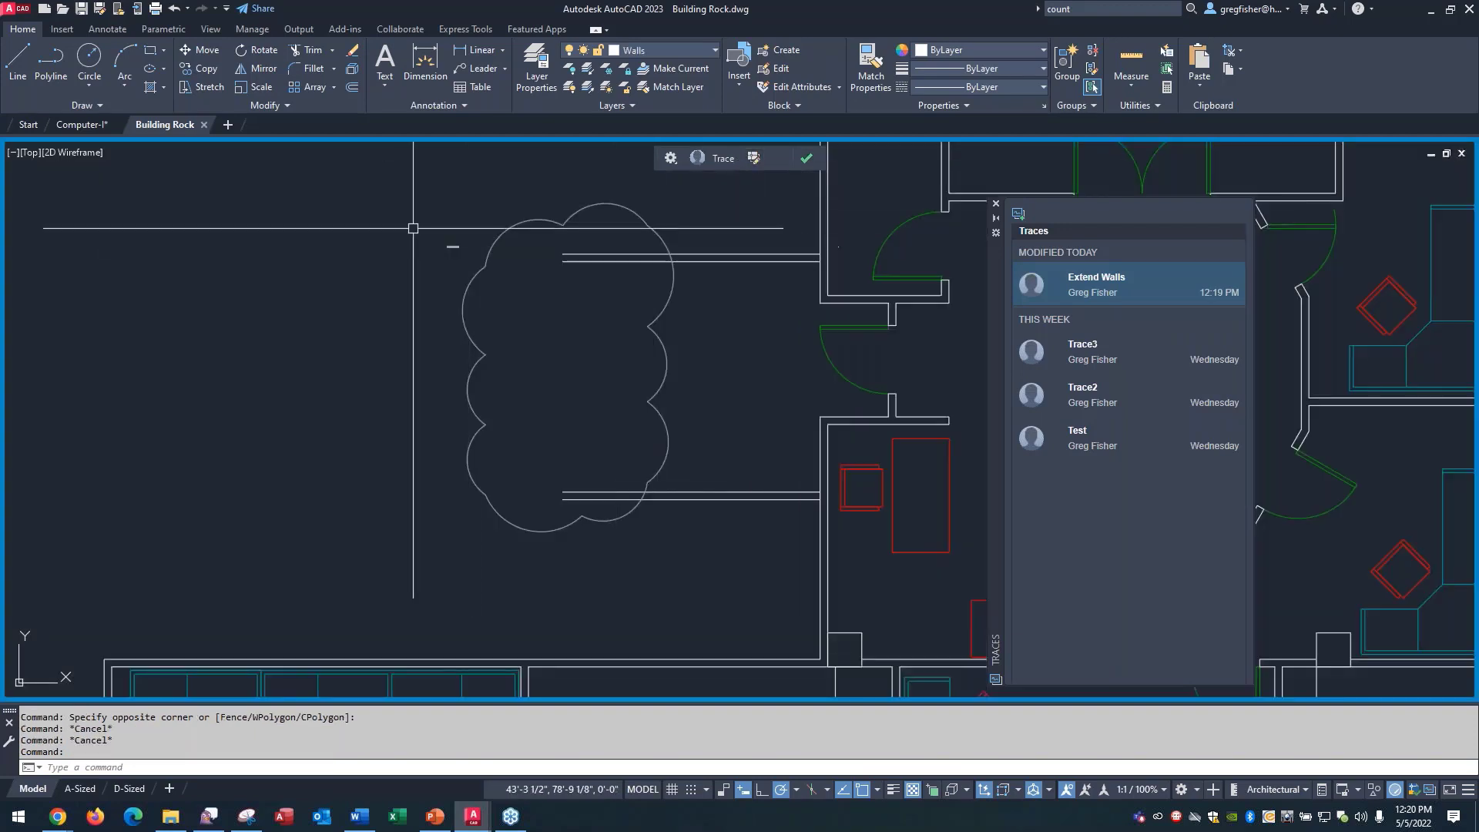
pyautogui.click(207, 87)
pyautogui.click(605, 222)
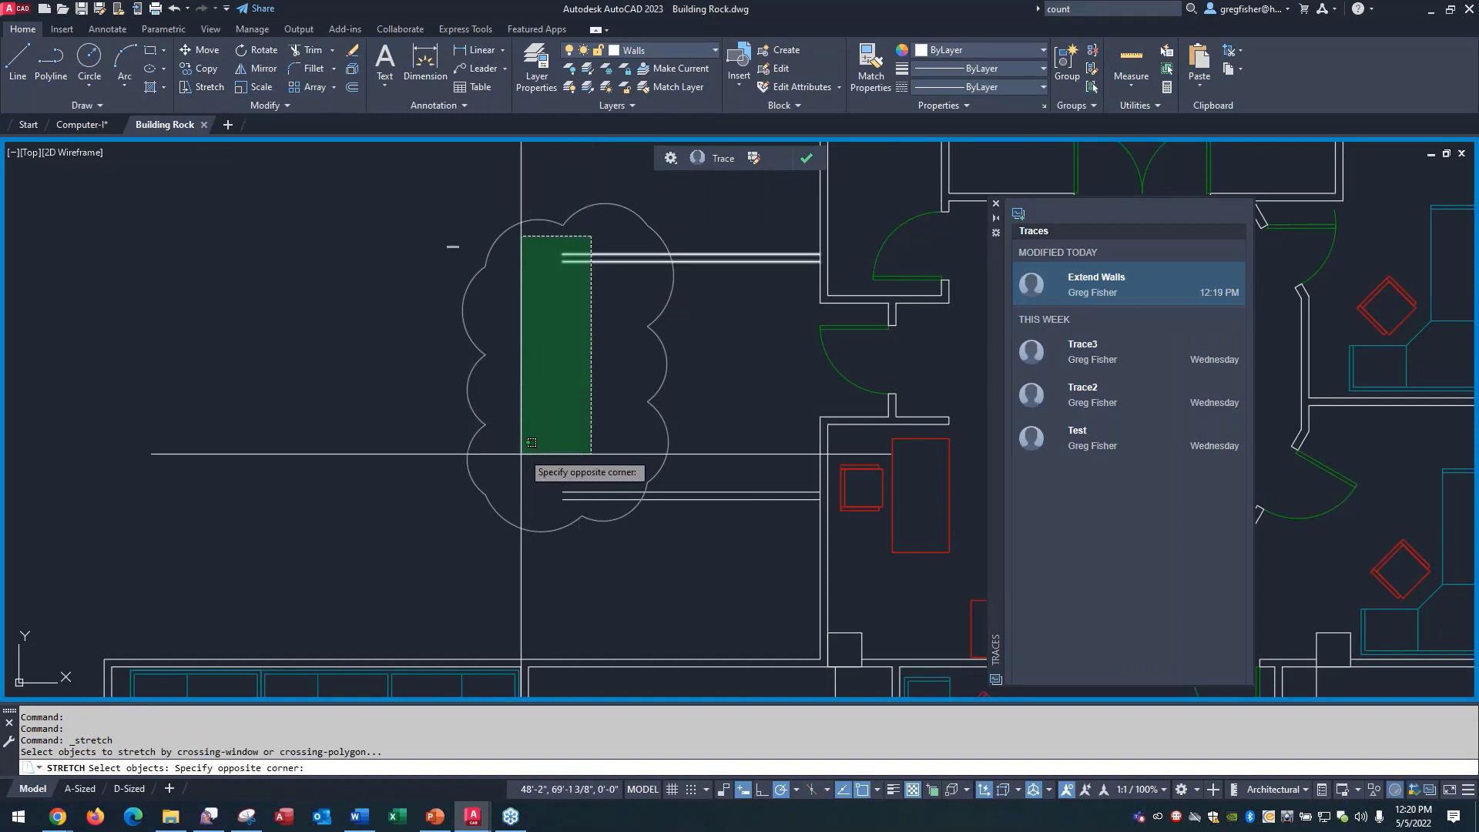
pyautogui.click(521, 507)
pyautogui.press('Return')
pyautogui.click(601, 417)
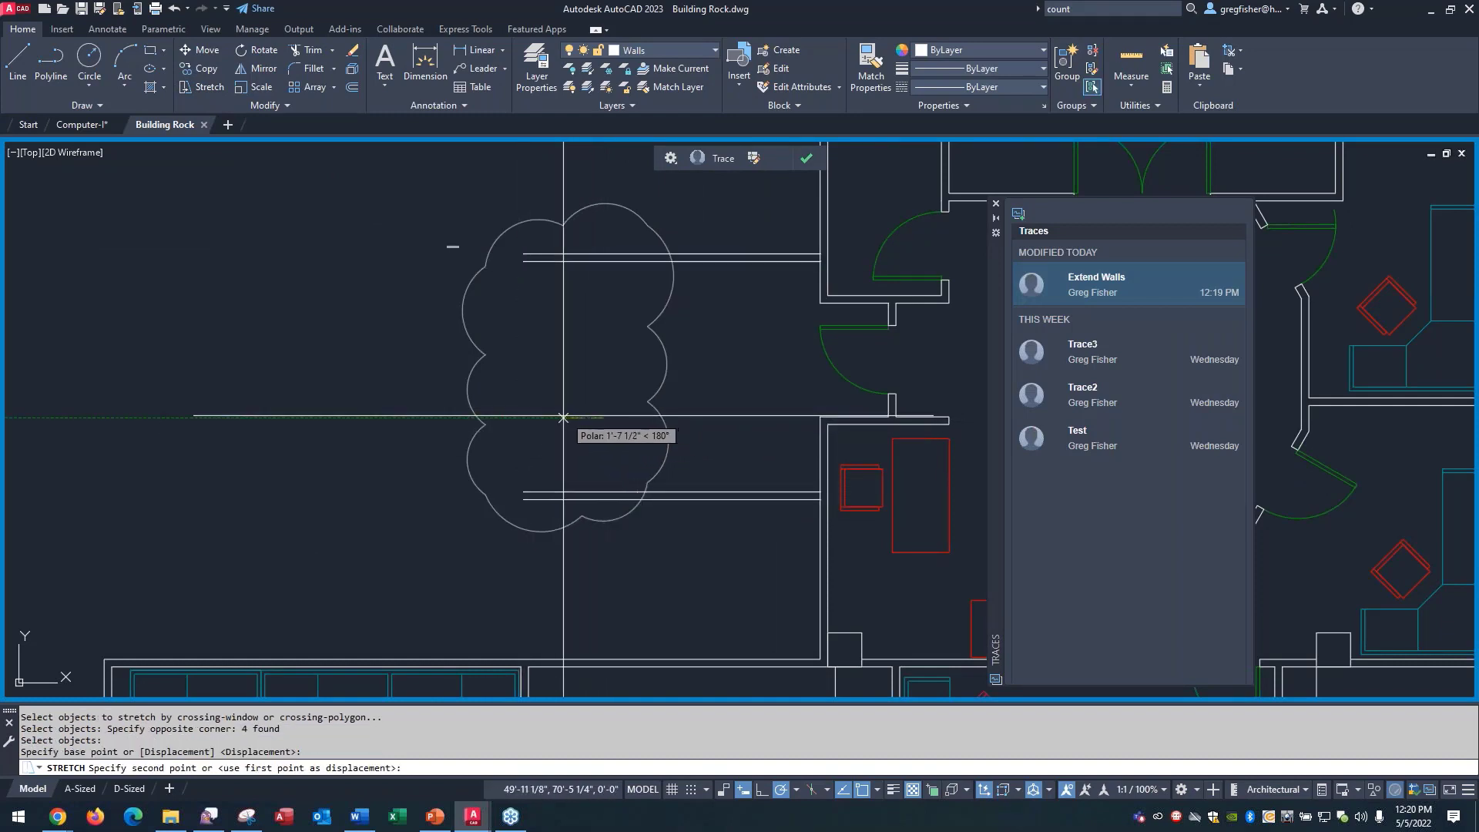
pyautogui.click(540, 417)
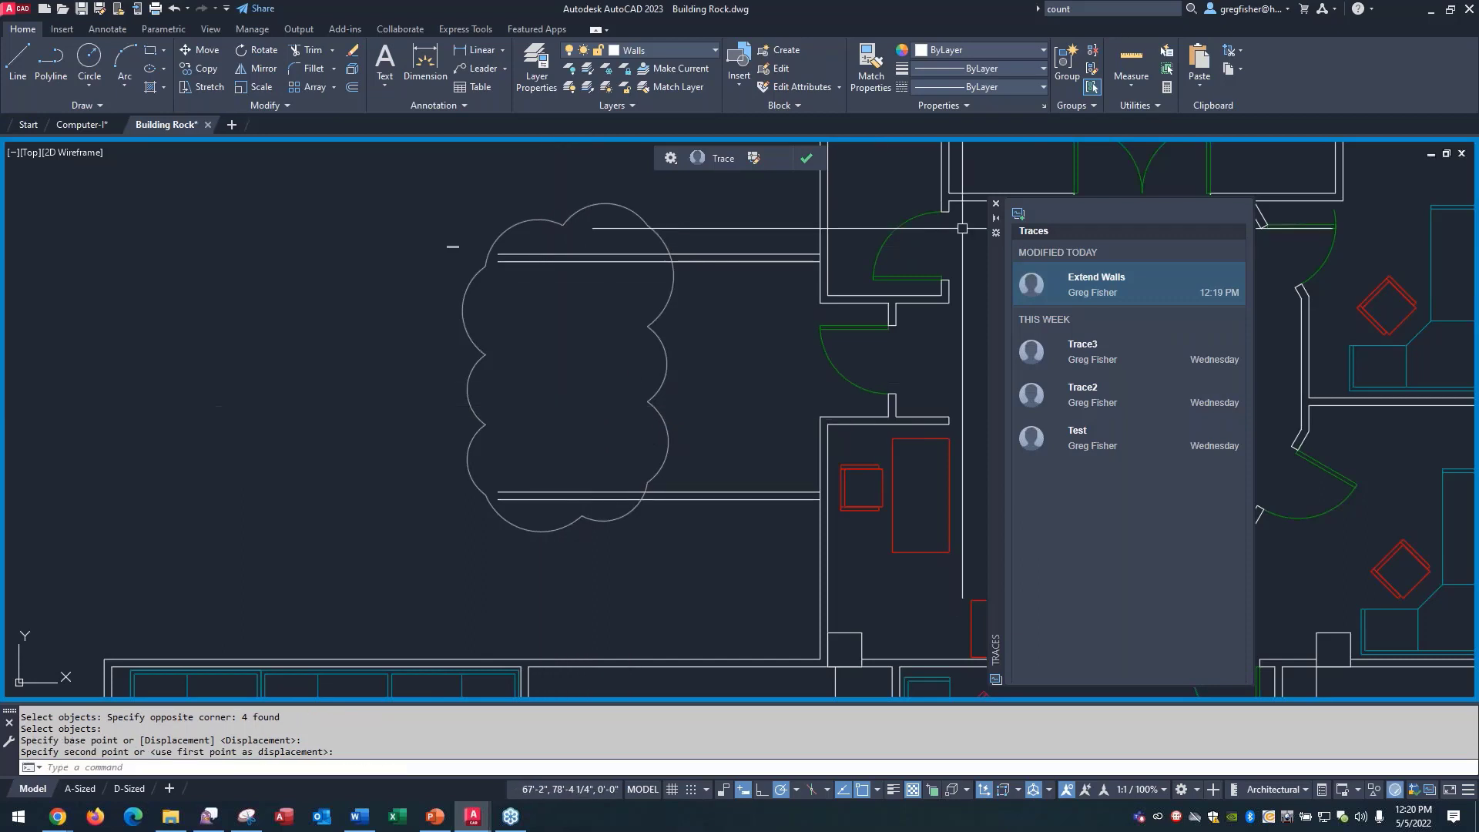
# Step: Close the Extend Walls trace and the Traces palette
pyautogui.click(809, 159)
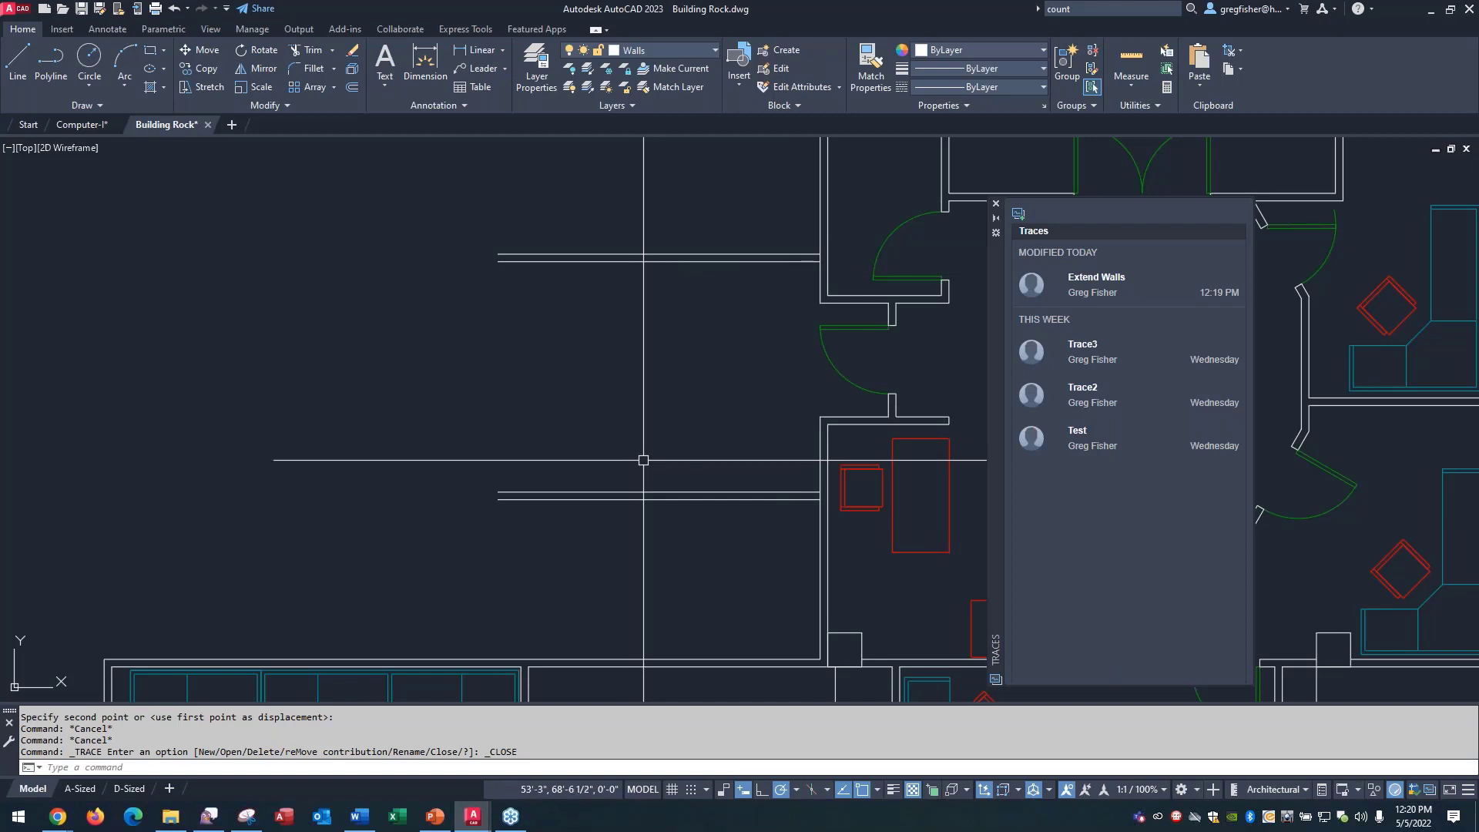
pyautogui.click(997, 208)
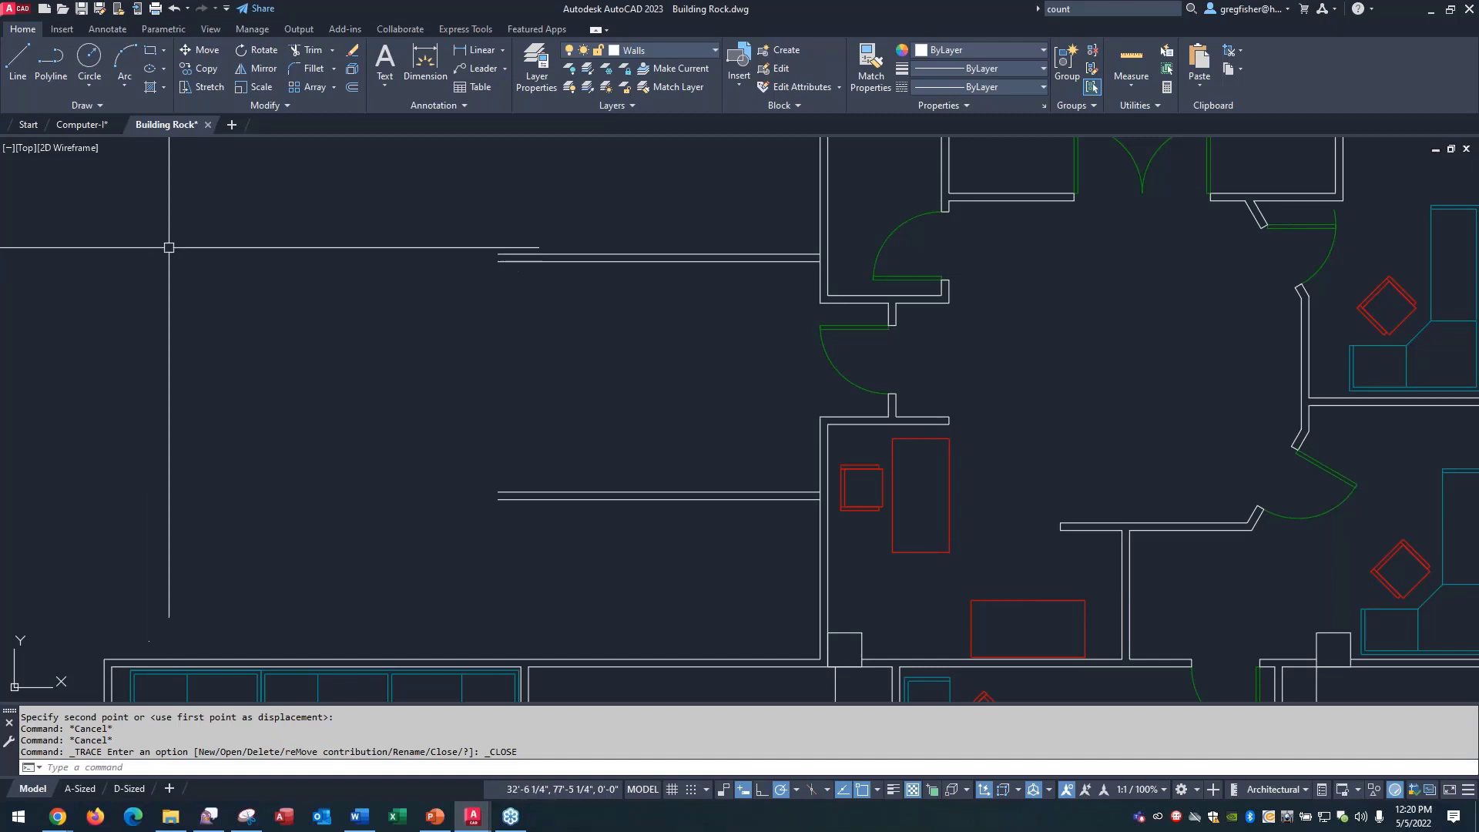
# Step: Close the Building Rock and Computer-I drawings, saving the changes to both
pyautogui.moveTo(208, 127)
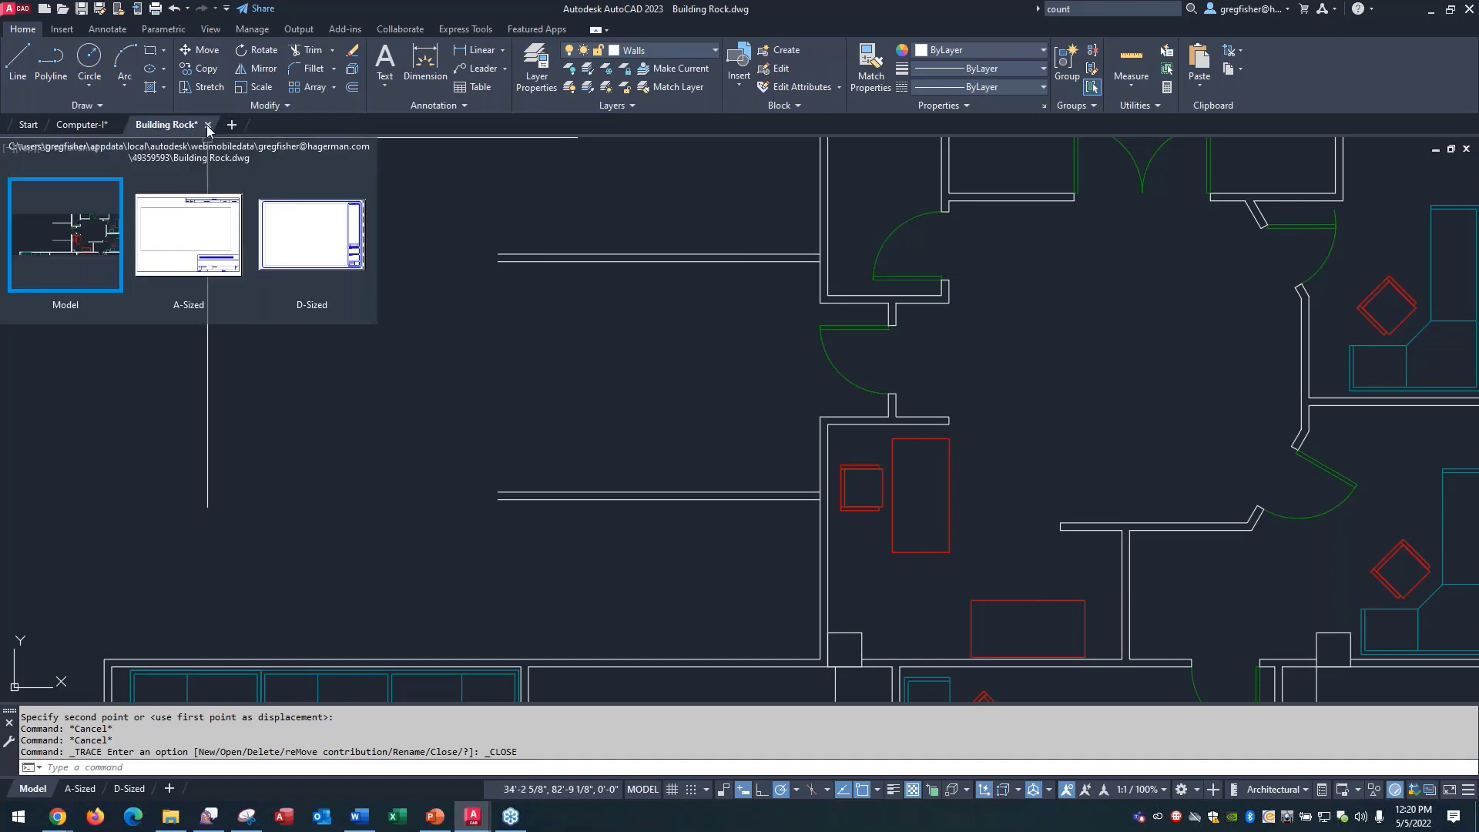
pyautogui.click(207, 125)
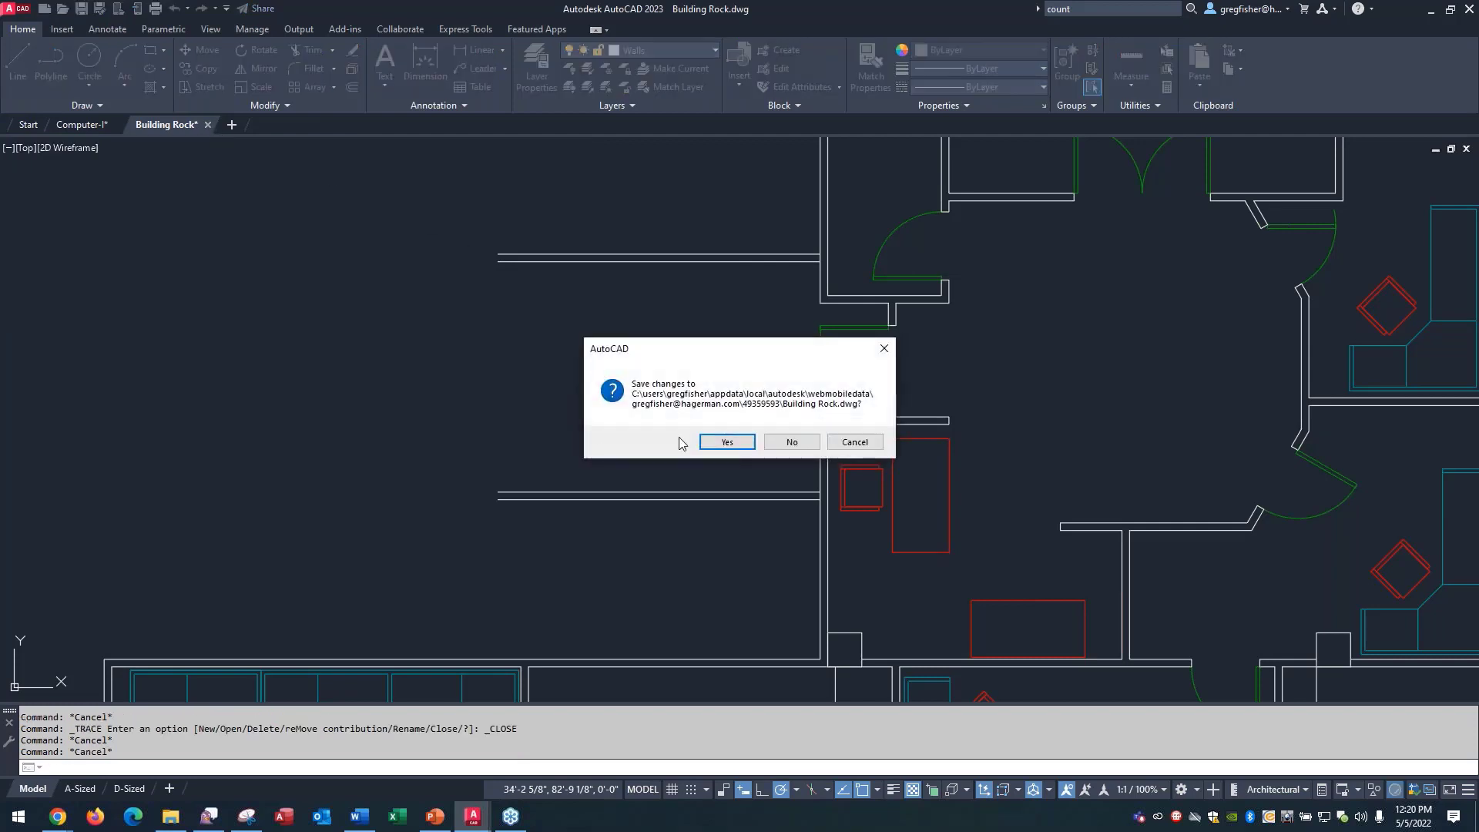
pyautogui.click(720, 440)
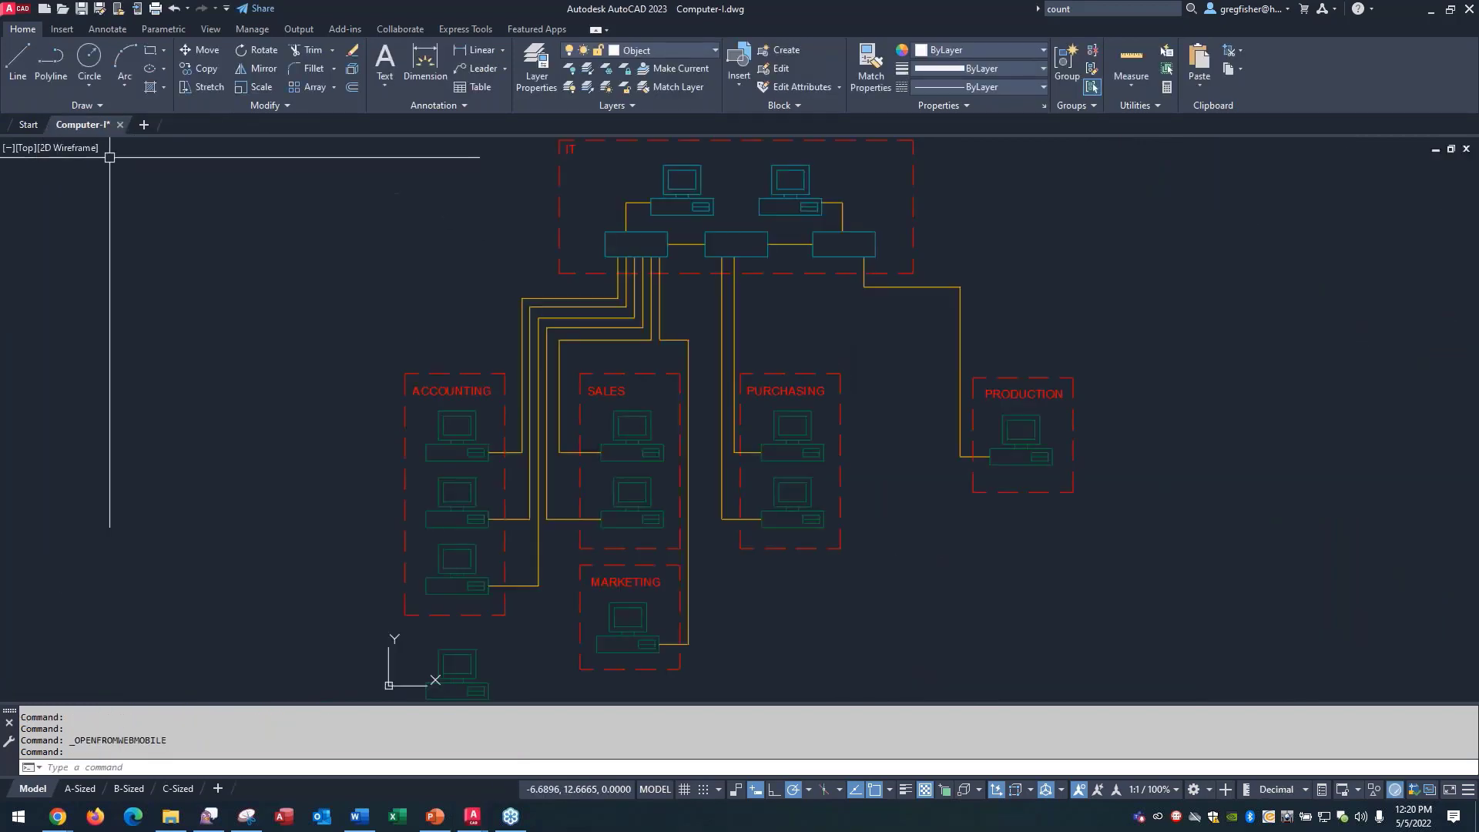
pyautogui.click(121, 125)
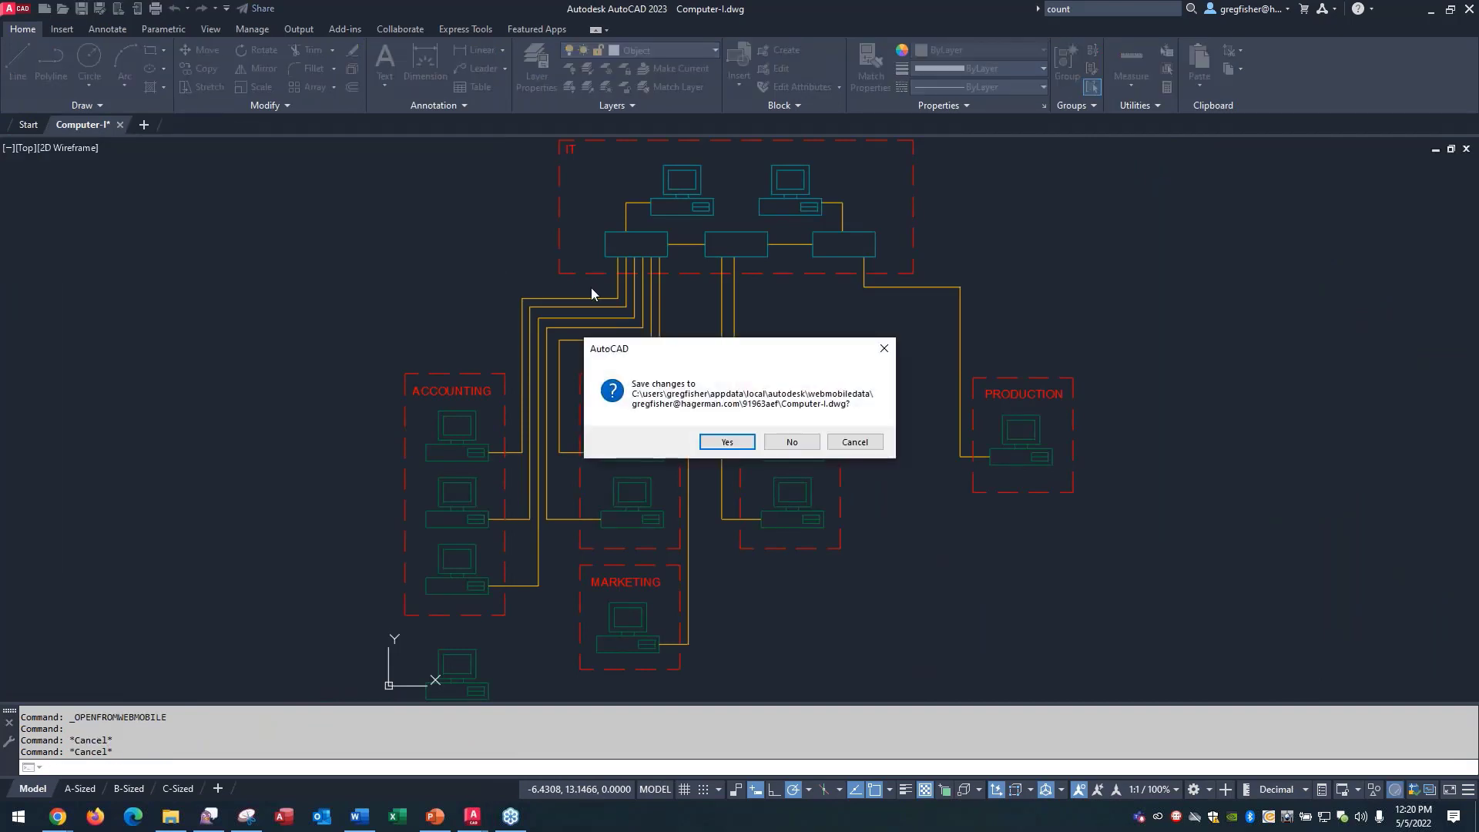
pyautogui.click(725, 442)
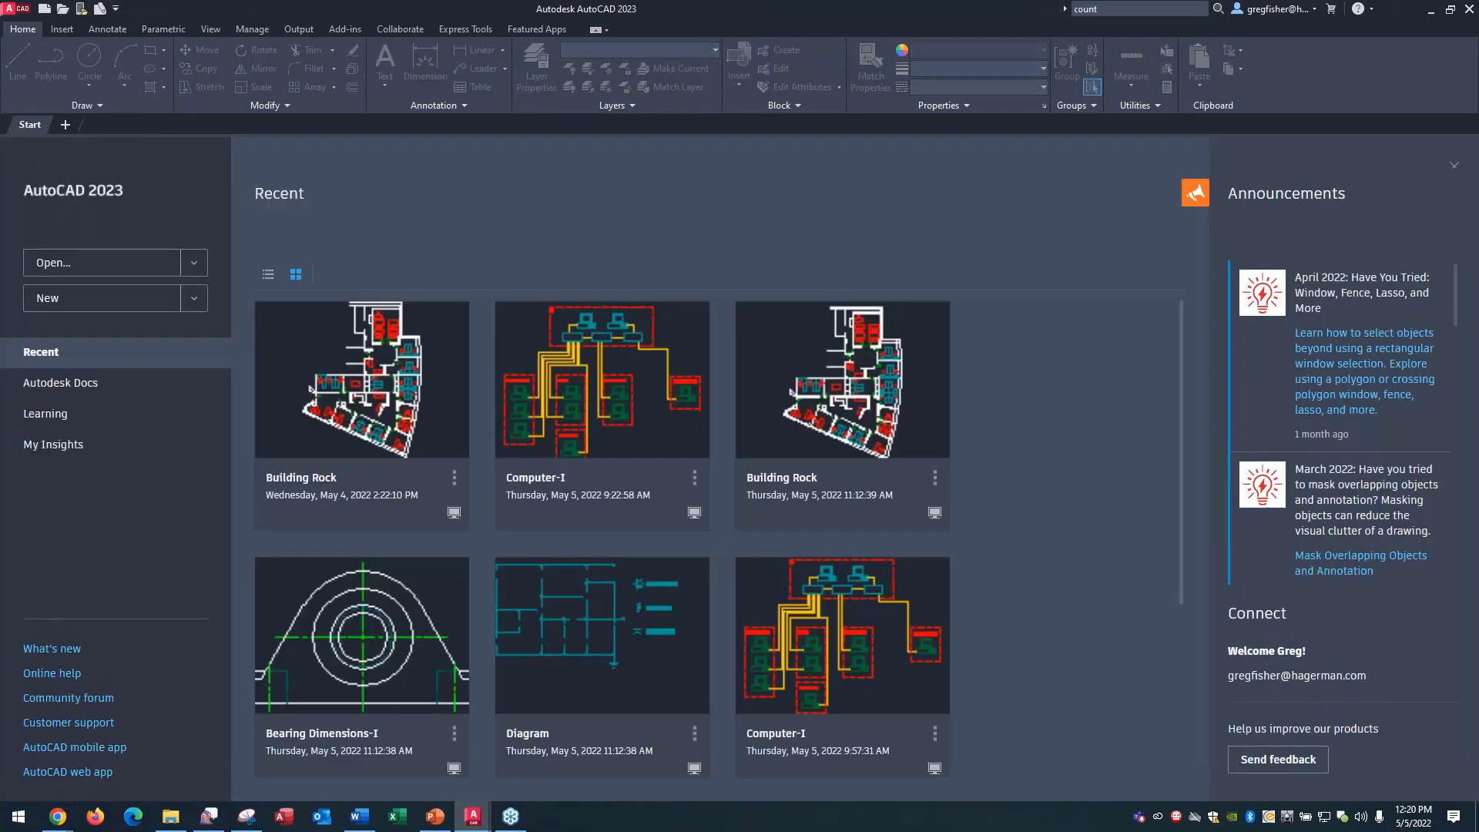
# Step: Open Building Rock.dwg from the AutoCAD 2023 Whats New folder and show the Count palette
pyautogui.click(63, 9)
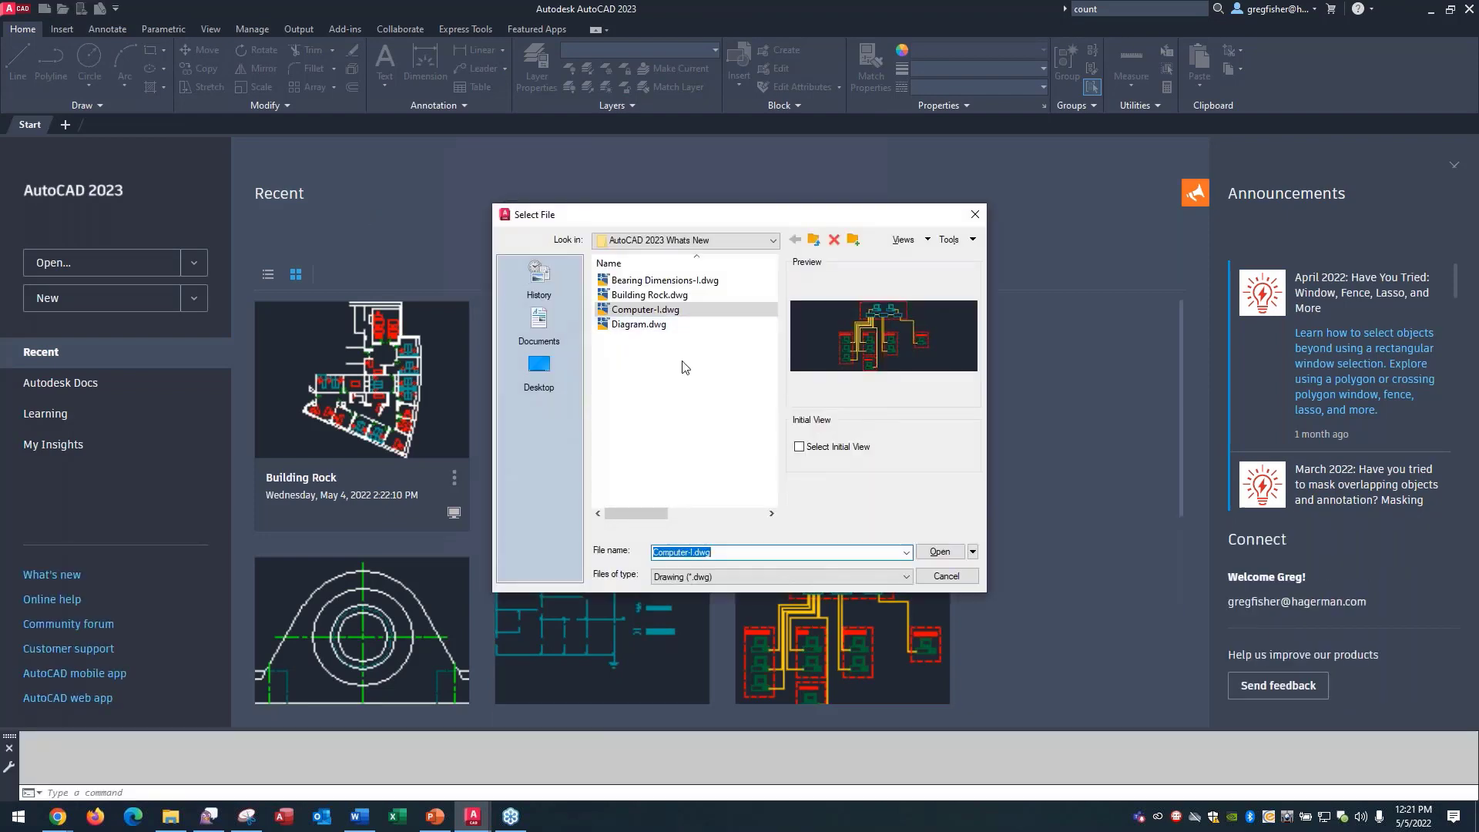
pyautogui.doubleClick(606, 296)
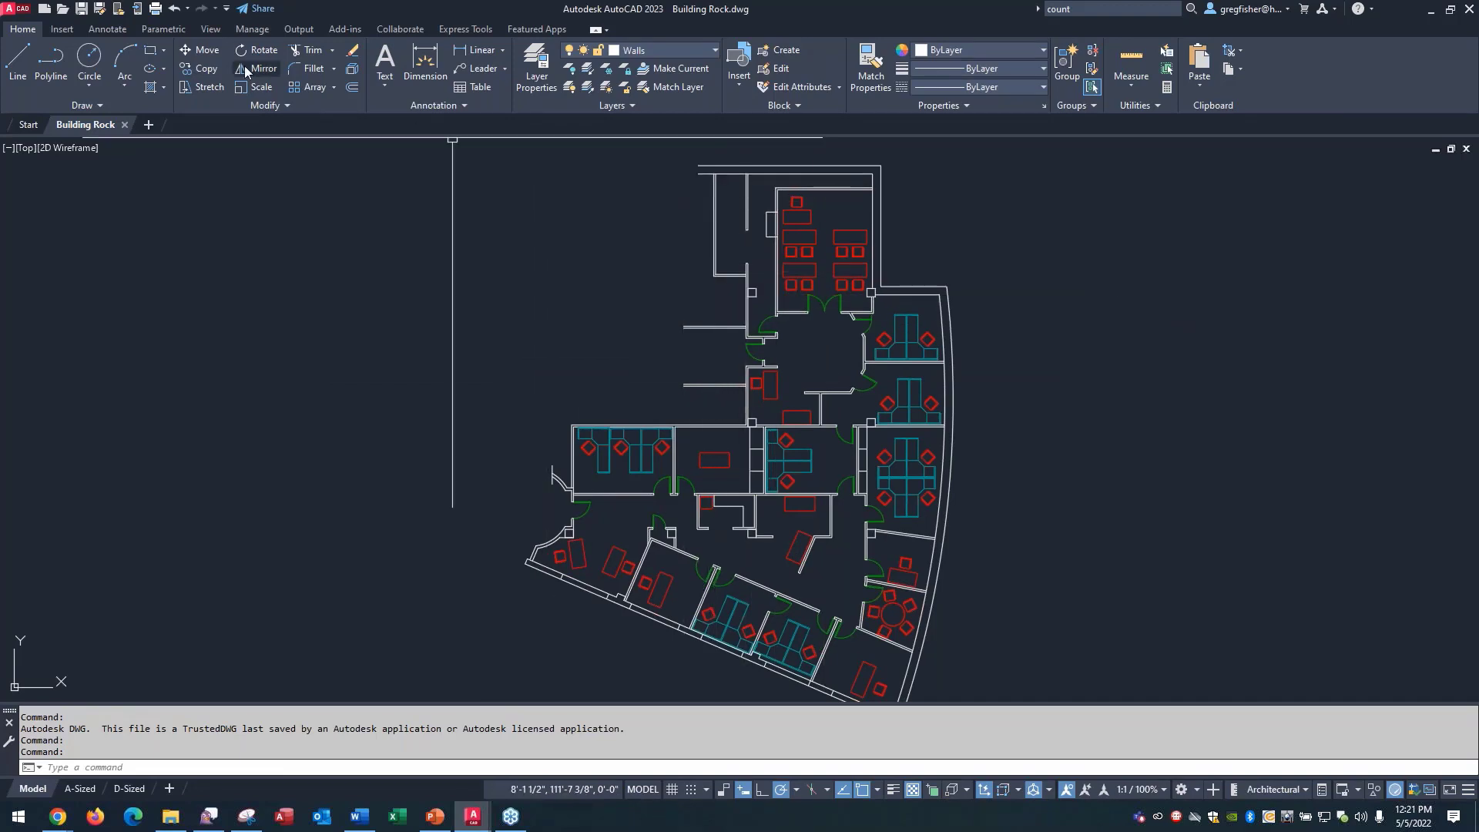
pyautogui.click(212, 35)
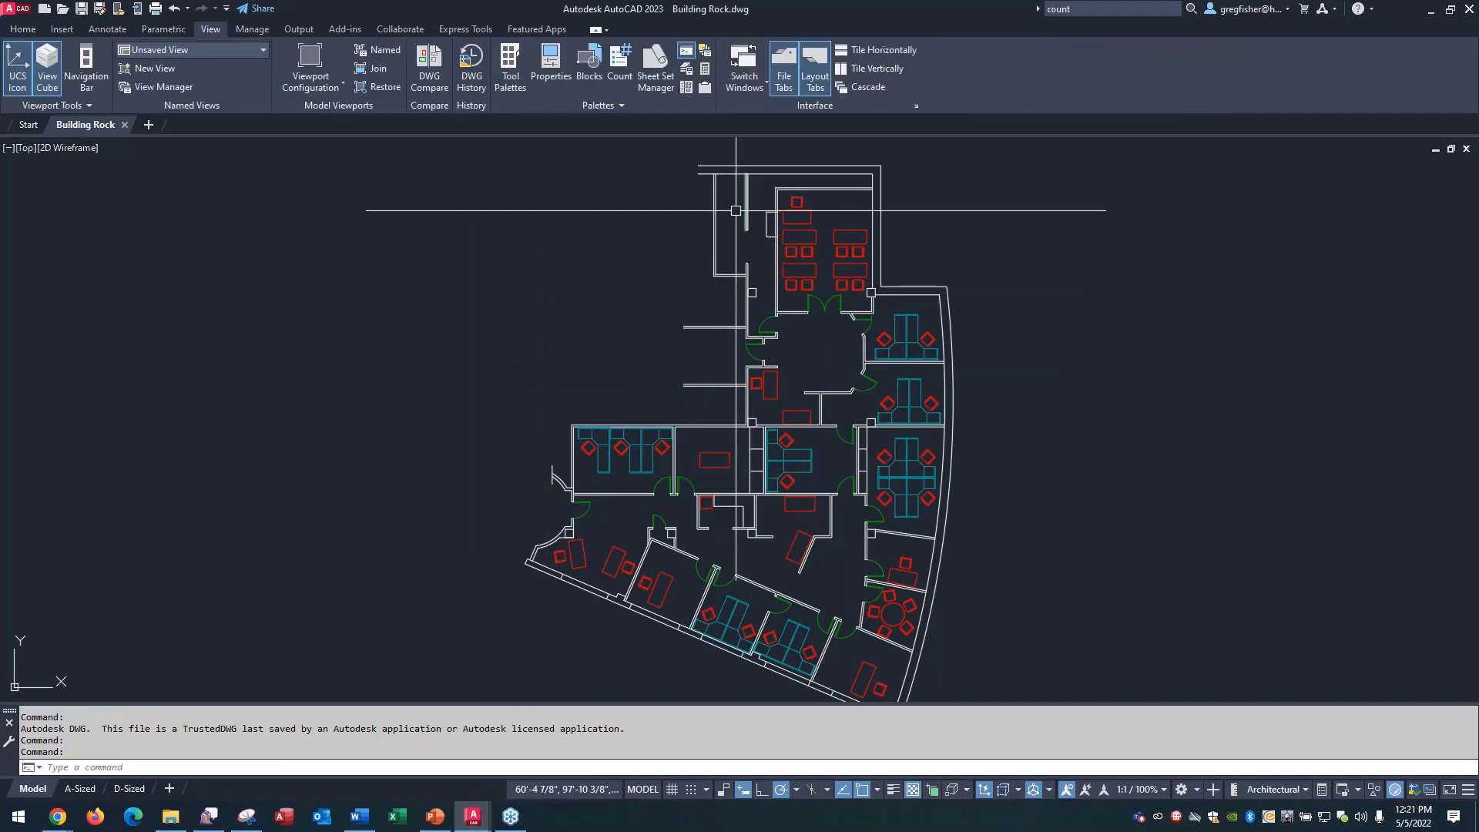
pyautogui.click(621, 71)
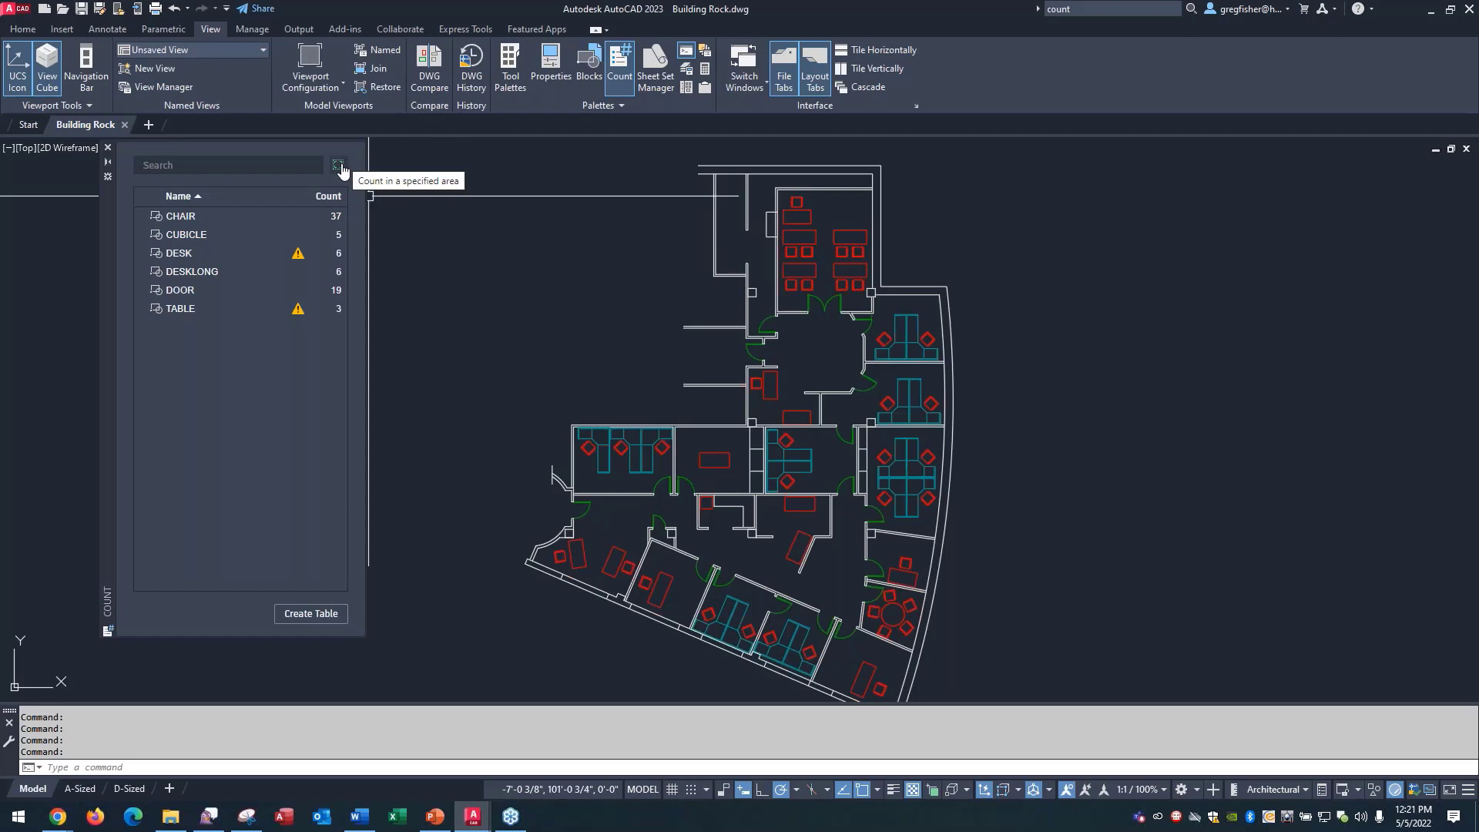
pyautogui.click(340, 166)
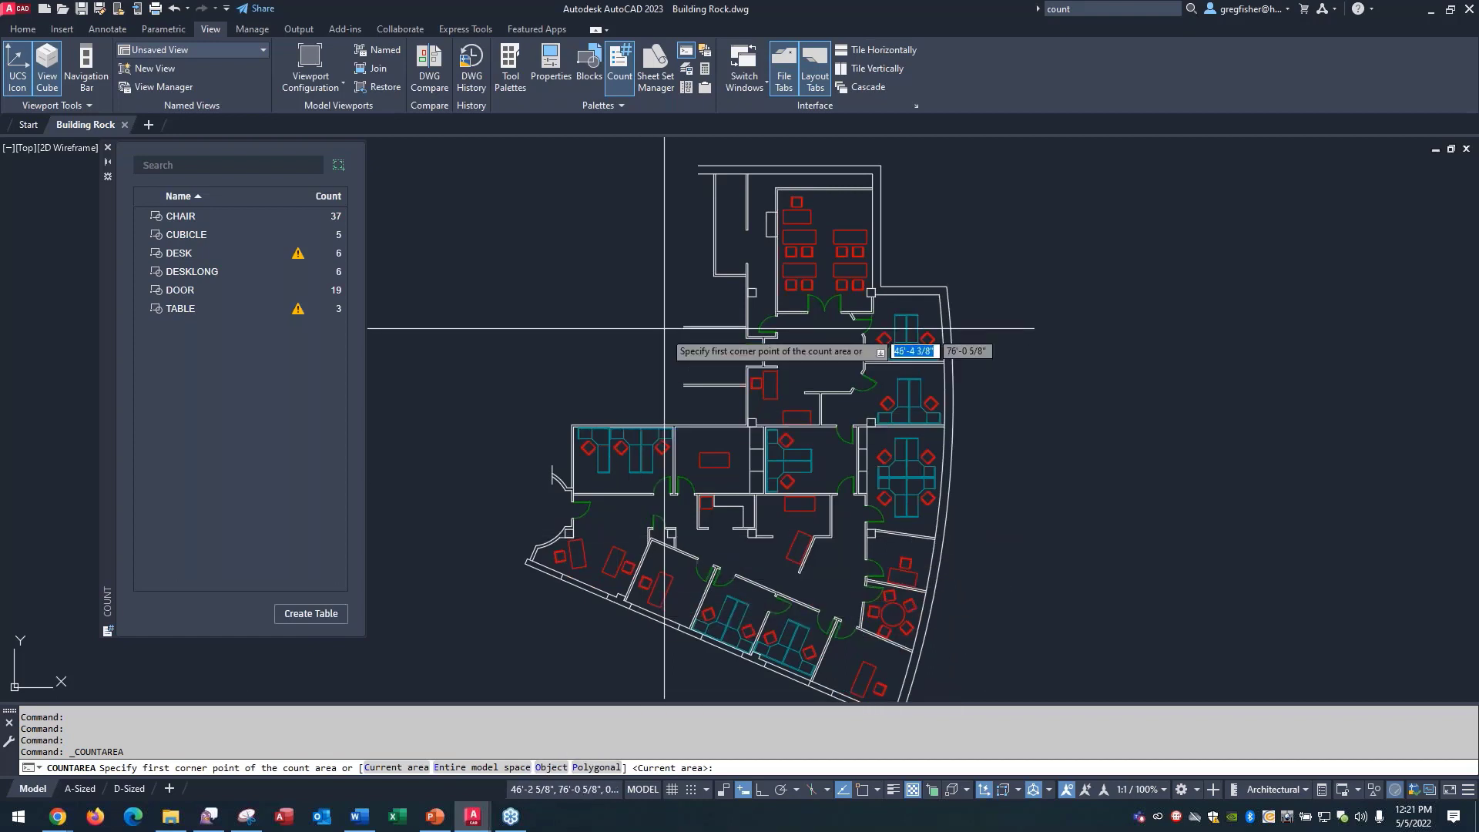
pyautogui.press('Escape')
pyautogui.press('Escape')
pyautogui.press('Escape')
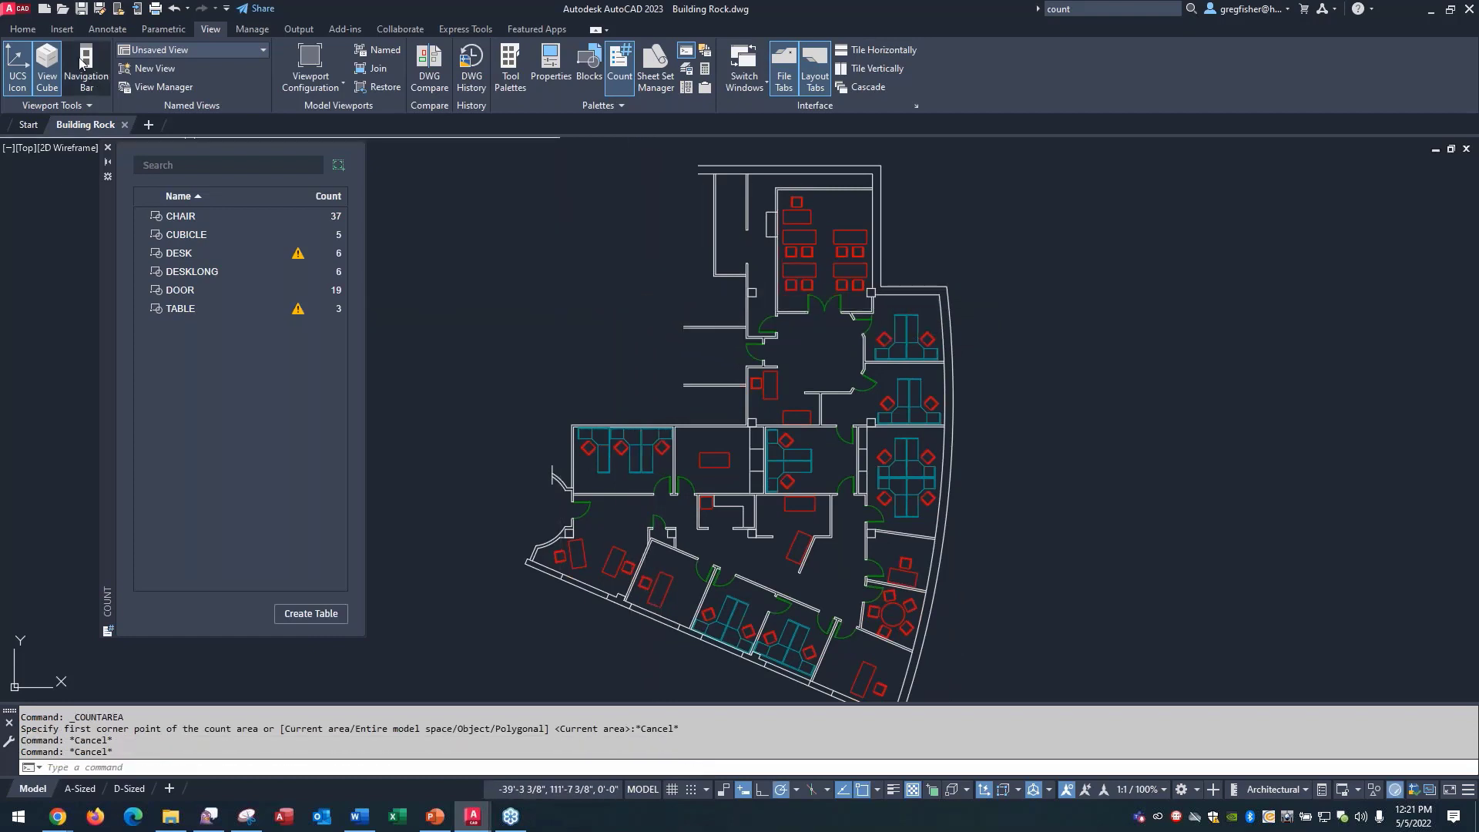
# Step: Draw a rectangle around the large furnished room in the upper part of the floor plan
pyautogui.click(24, 29)
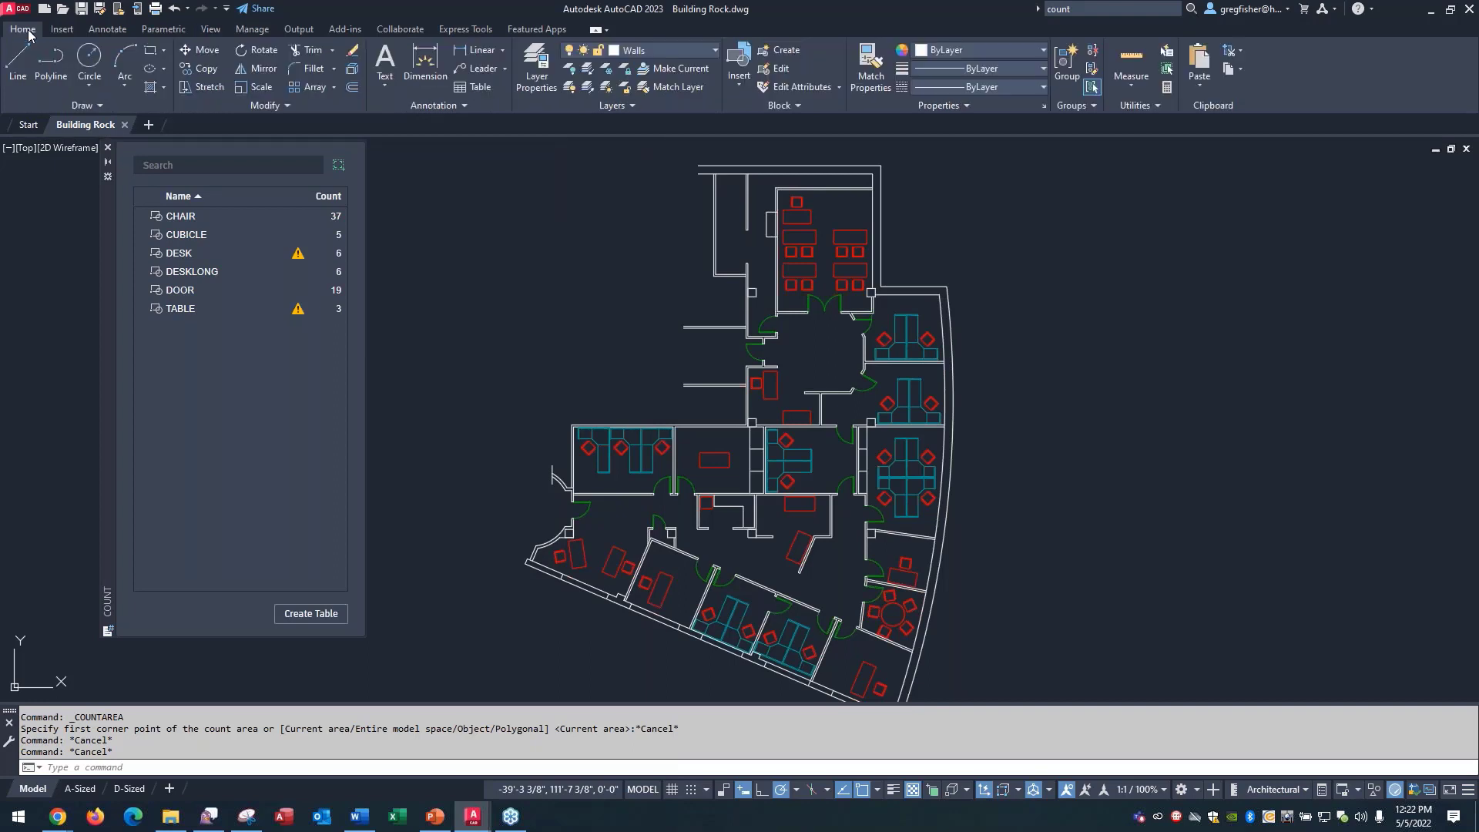
pyautogui.click(151, 54)
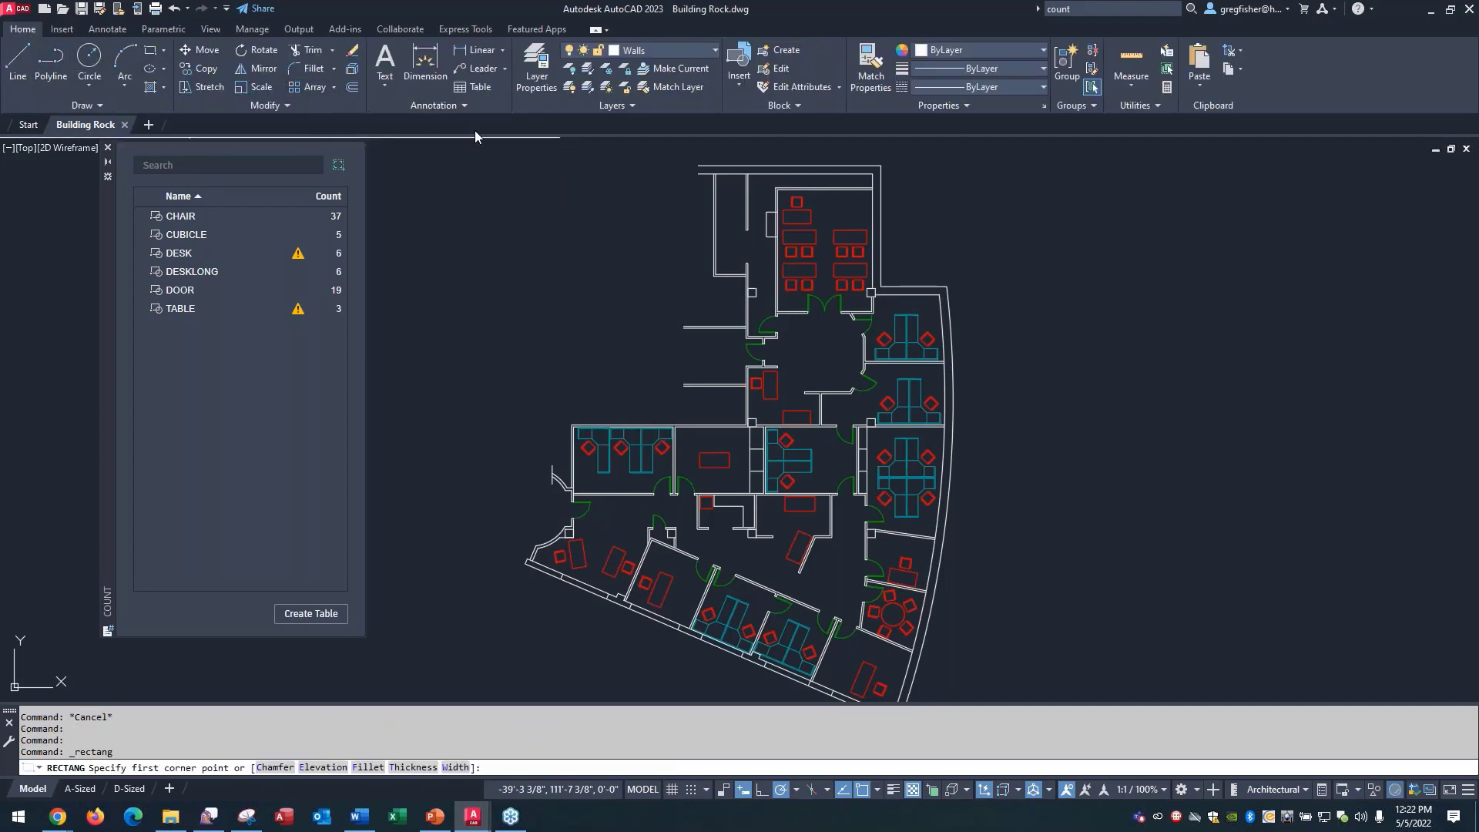
pyautogui.click(727, 149)
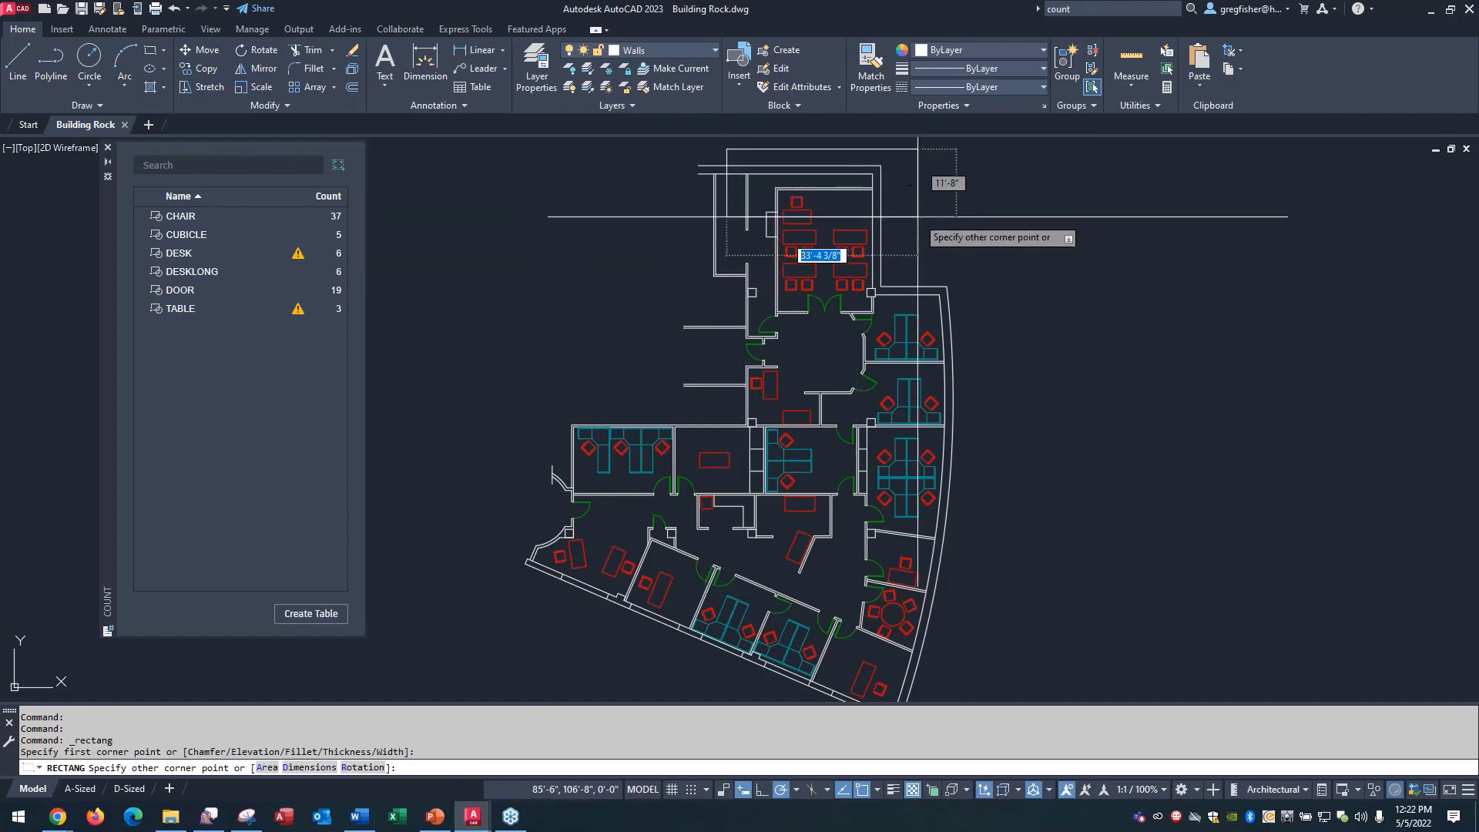
pyautogui.click(967, 311)
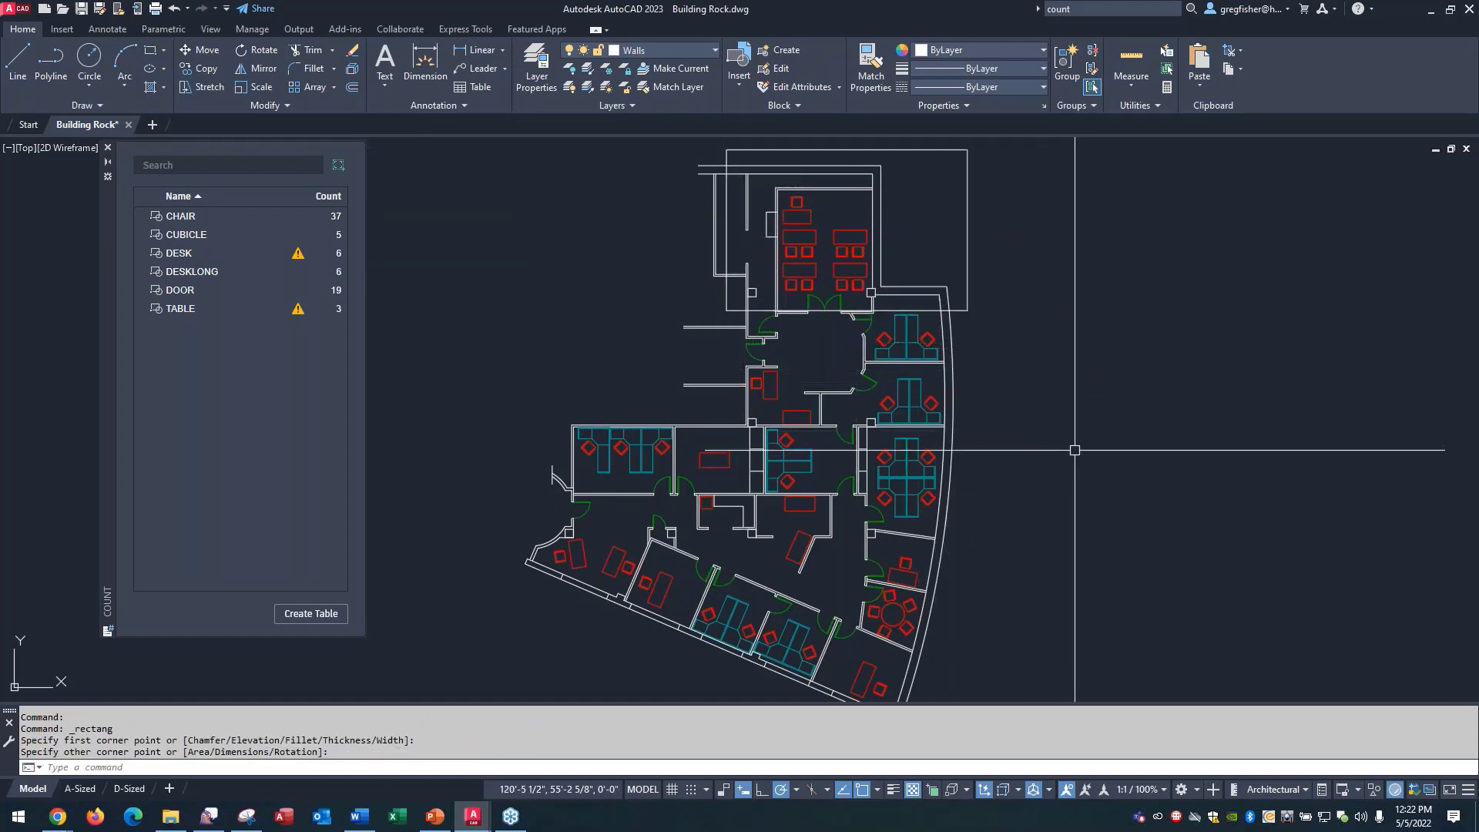
# Step: Count the blocks inside the drawn rectangle by using it as the Object boundary of the count area, and end the count
pyautogui.click(339, 170)
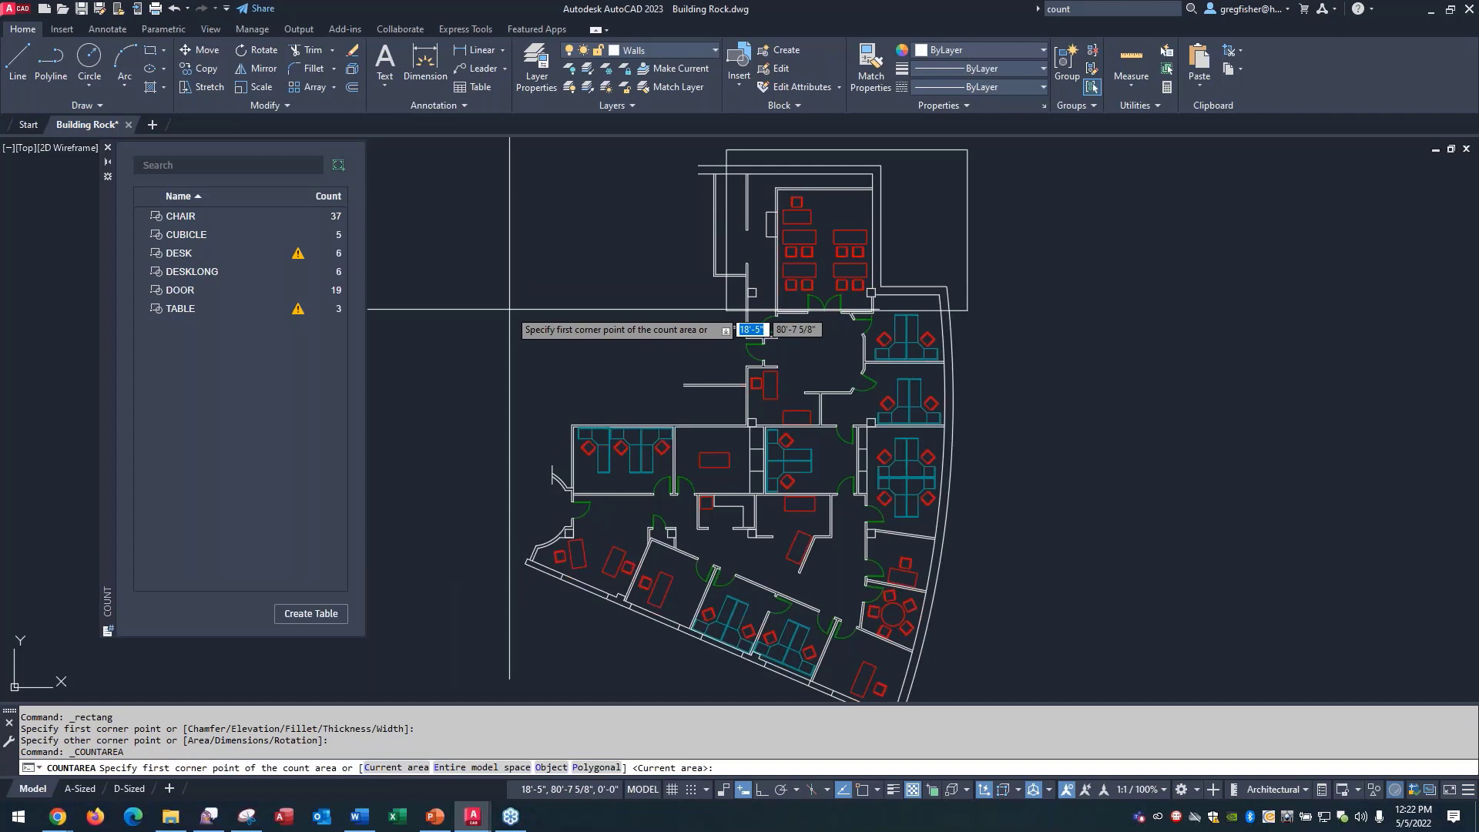
pyautogui.click(551, 767)
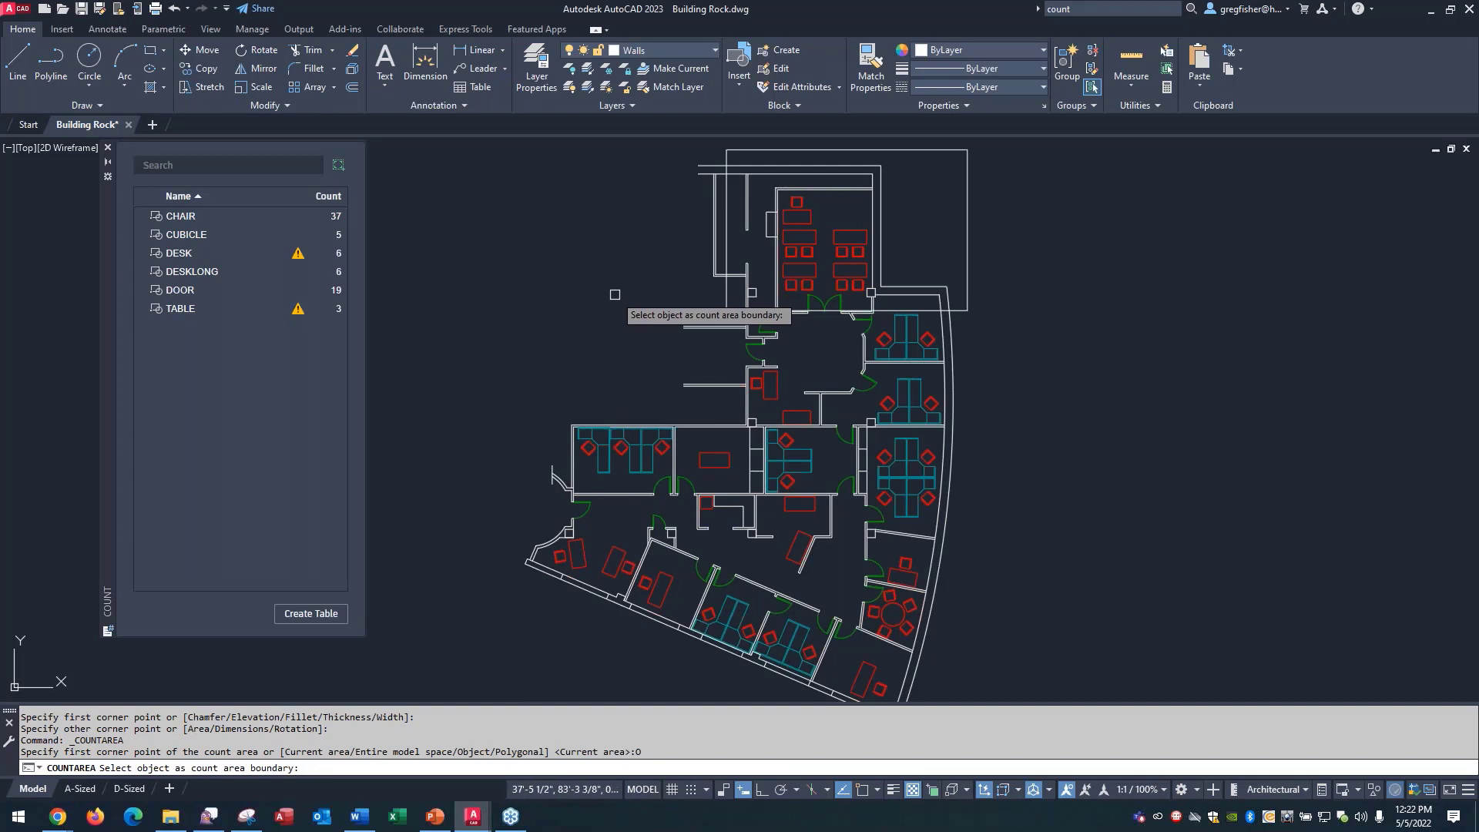
pyautogui.click(968, 269)
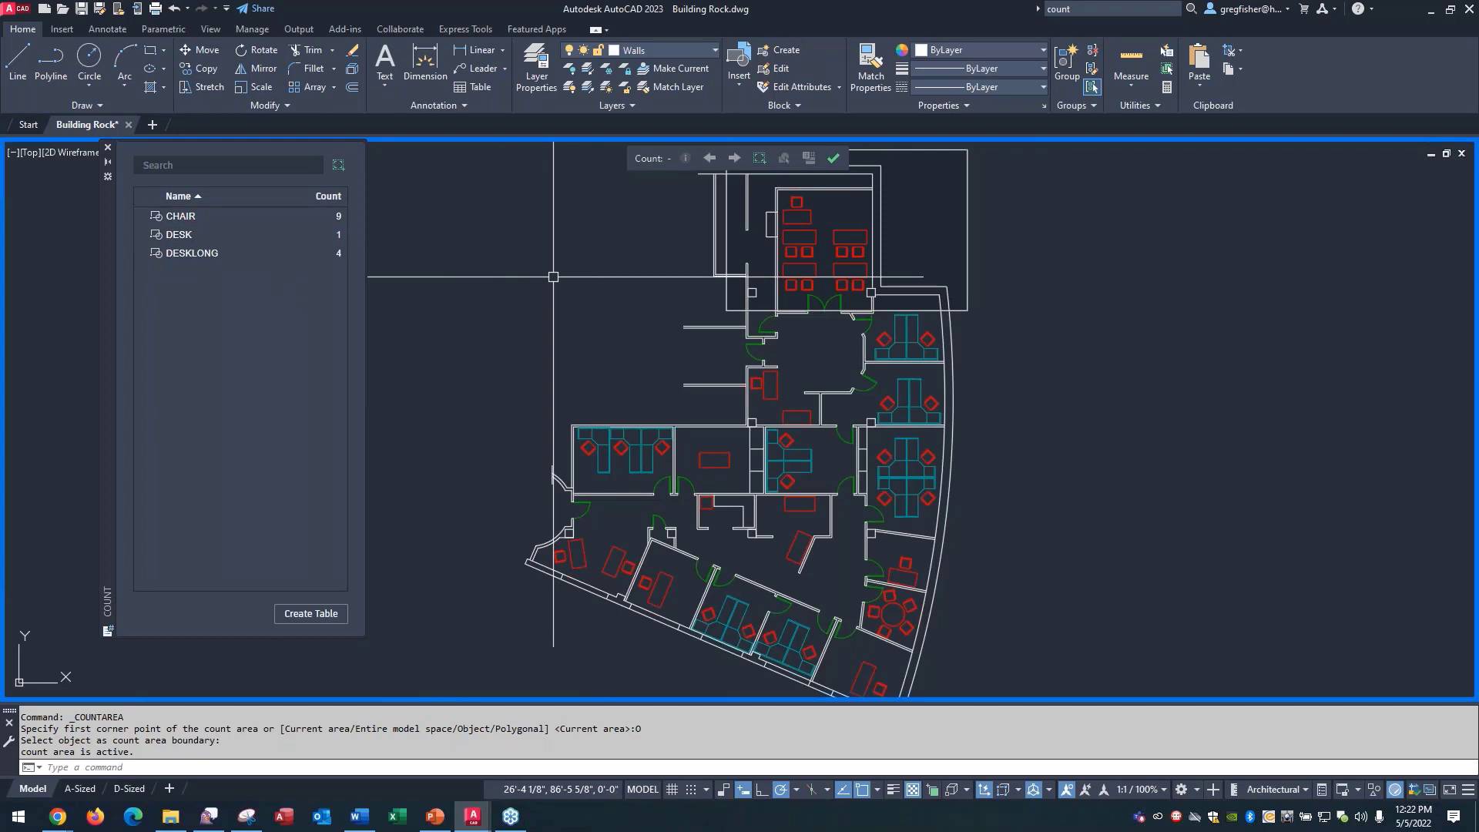
pyautogui.click(833, 158)
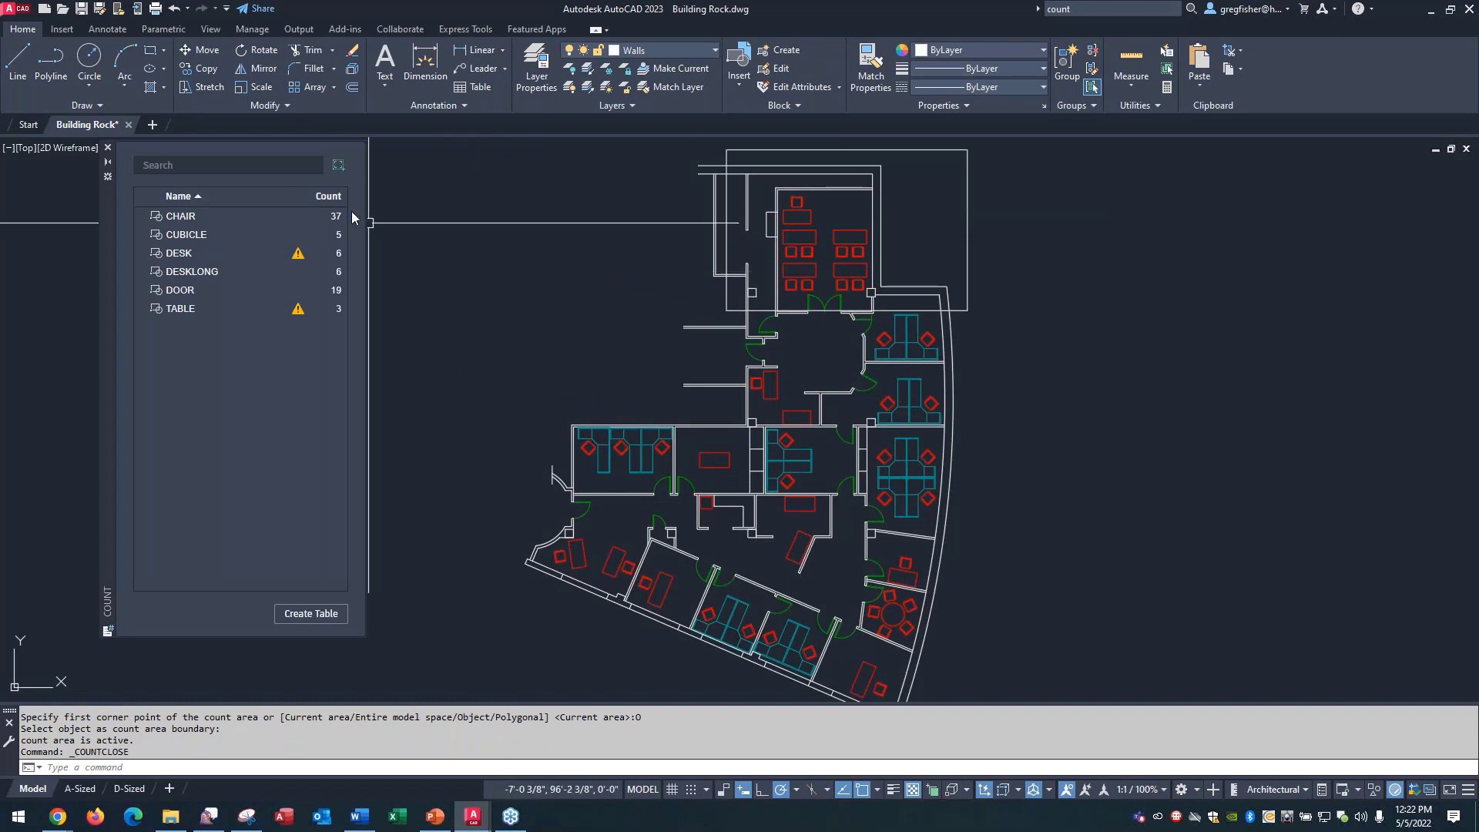
# Step: Count the blocks inside a four-point Polygonal count area around the three furnished rooms along the lower curved outer wall, and end the count
pyautogui.click(339, 165)
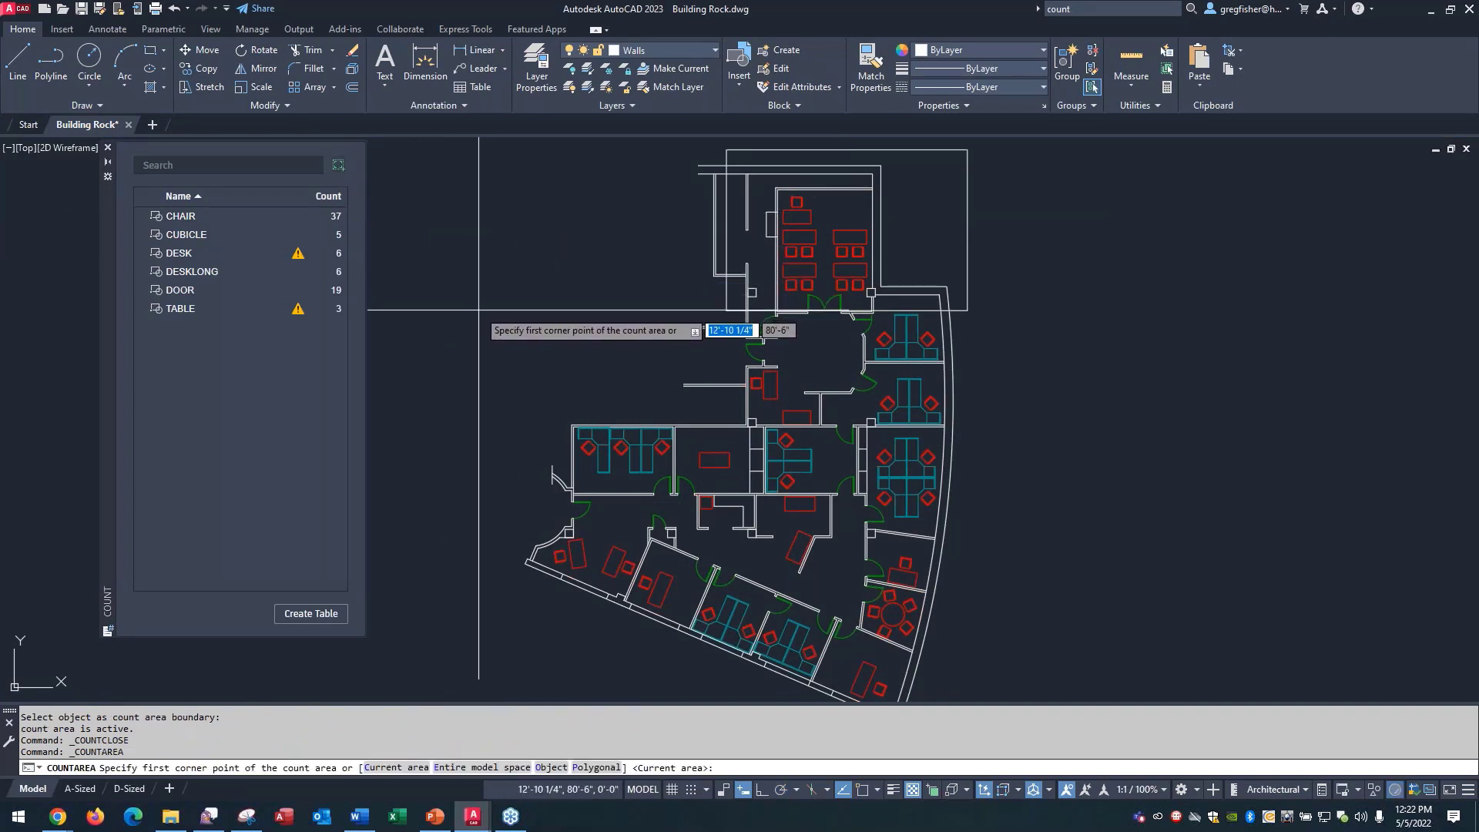
pyautogui.click(594, 768)
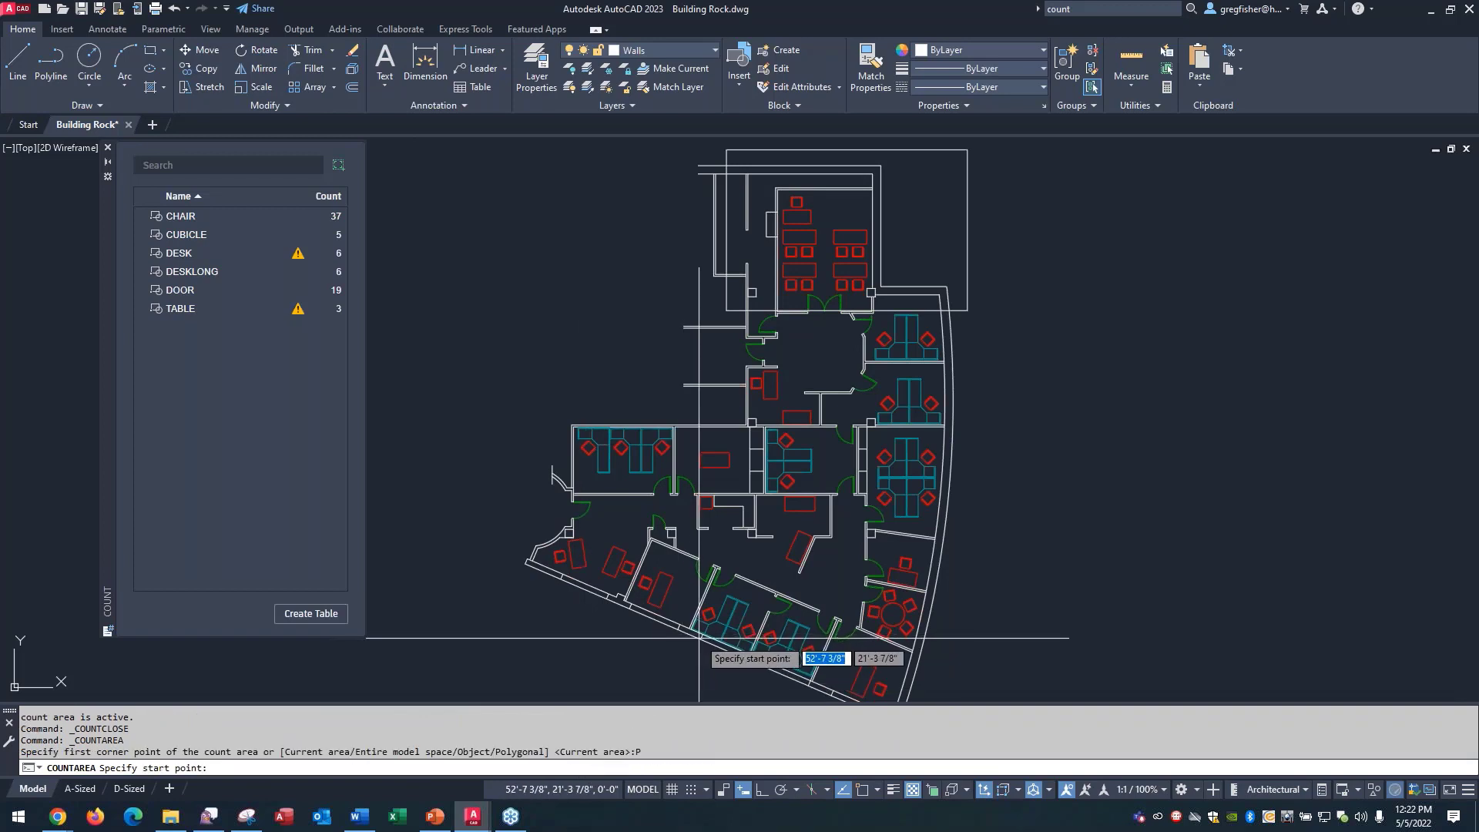
pyautogui.scroll(2, 985, 631)
pyautogui.moveTo(985, 631); pyautogui.dragTo(988, 529, button='middle')
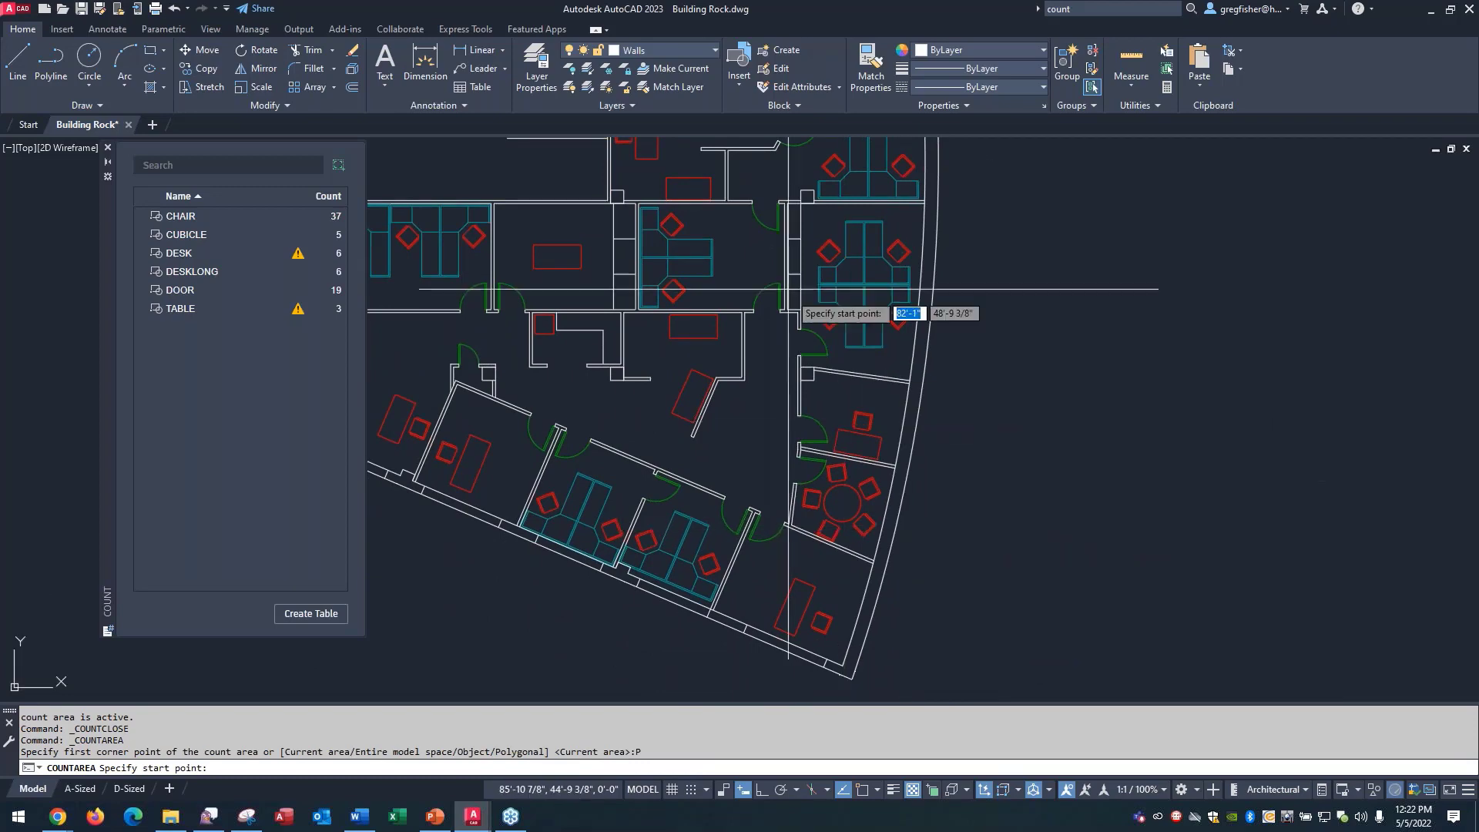
pyautogui.click(770, 194)
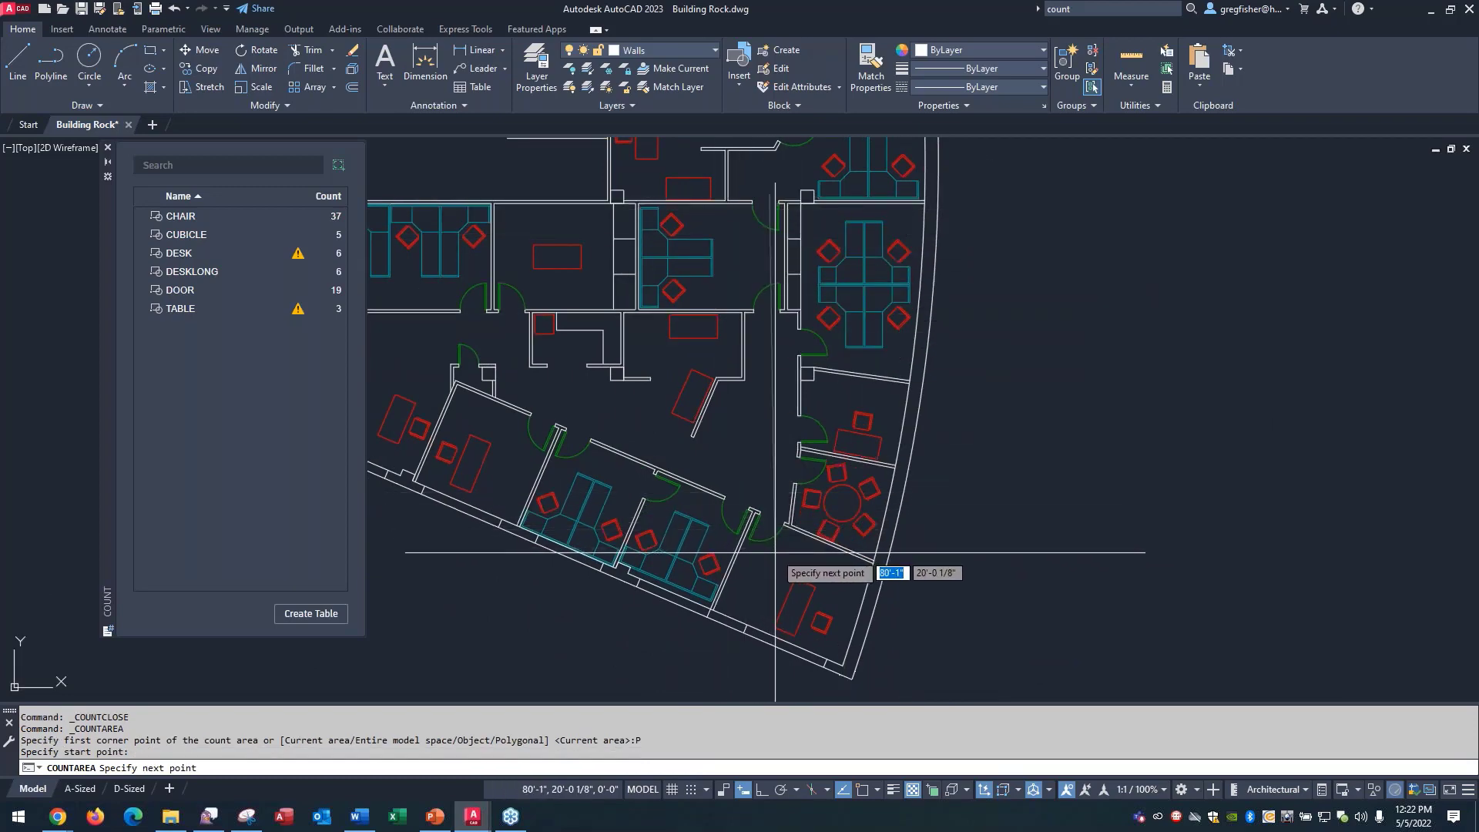
pyautogui.click(774, 551)
pyautogui.click(923, 609)
pyautogui.click(966, 198)
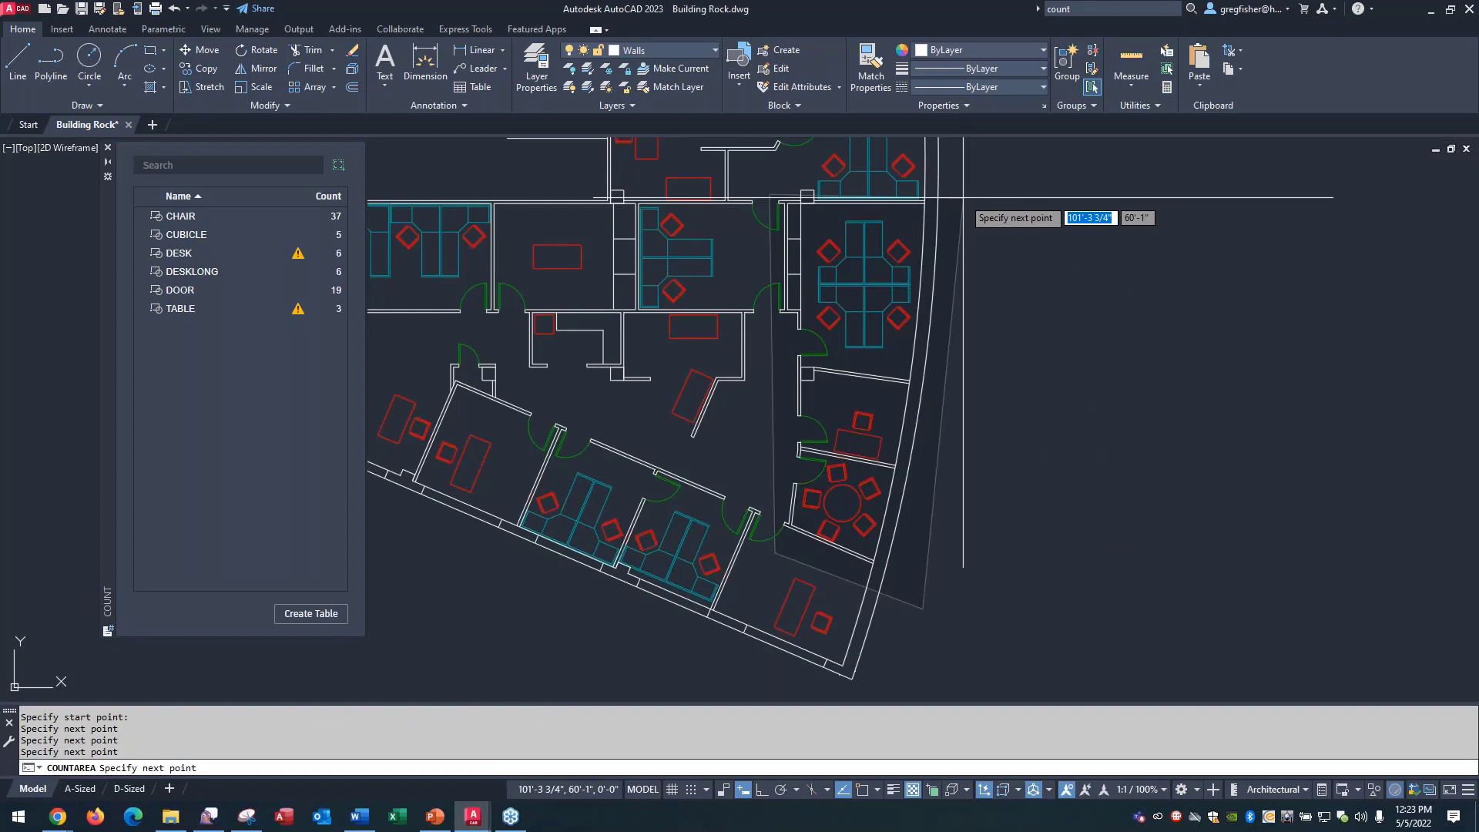
pyautogui.press('Return')
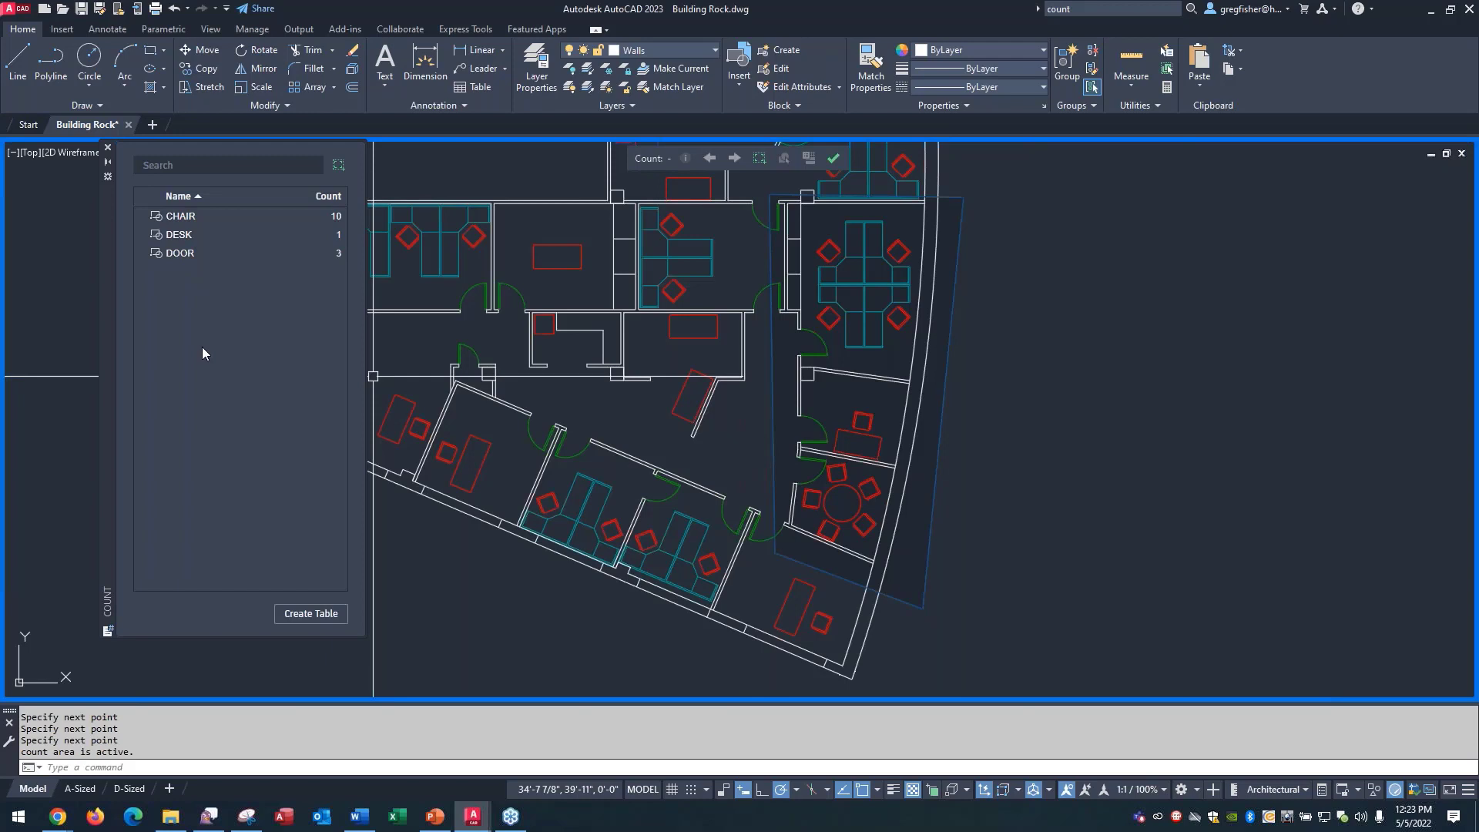
pyautogui.click(834, 160)
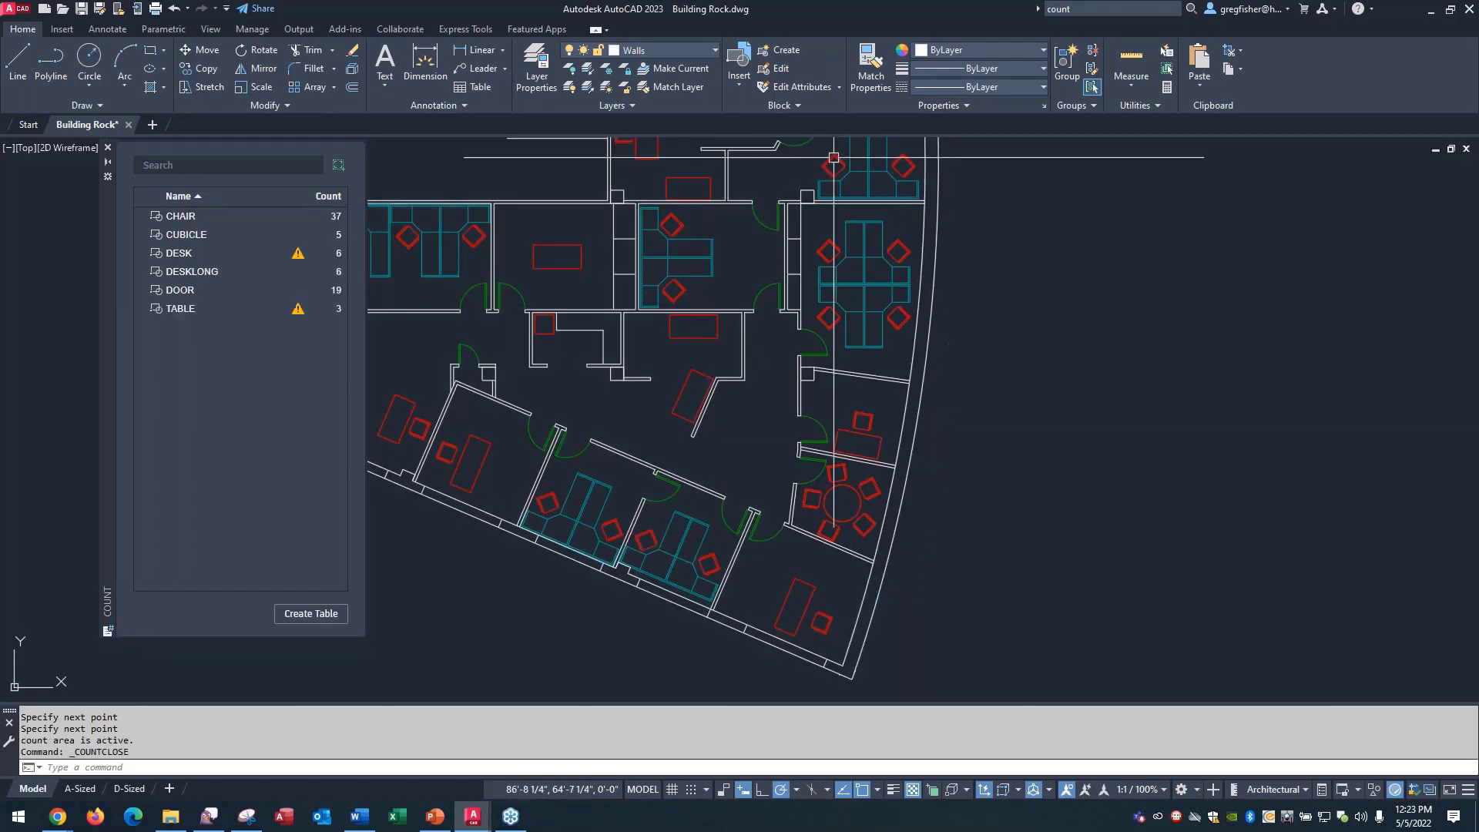
# Step: Count the blocks inside a two-corner rectangular area over the cubicle rooms midway along the curved outer wall, and end the count
pyautogui.middleClick(680, 420)
pyautogui.middleClick(680, 420)
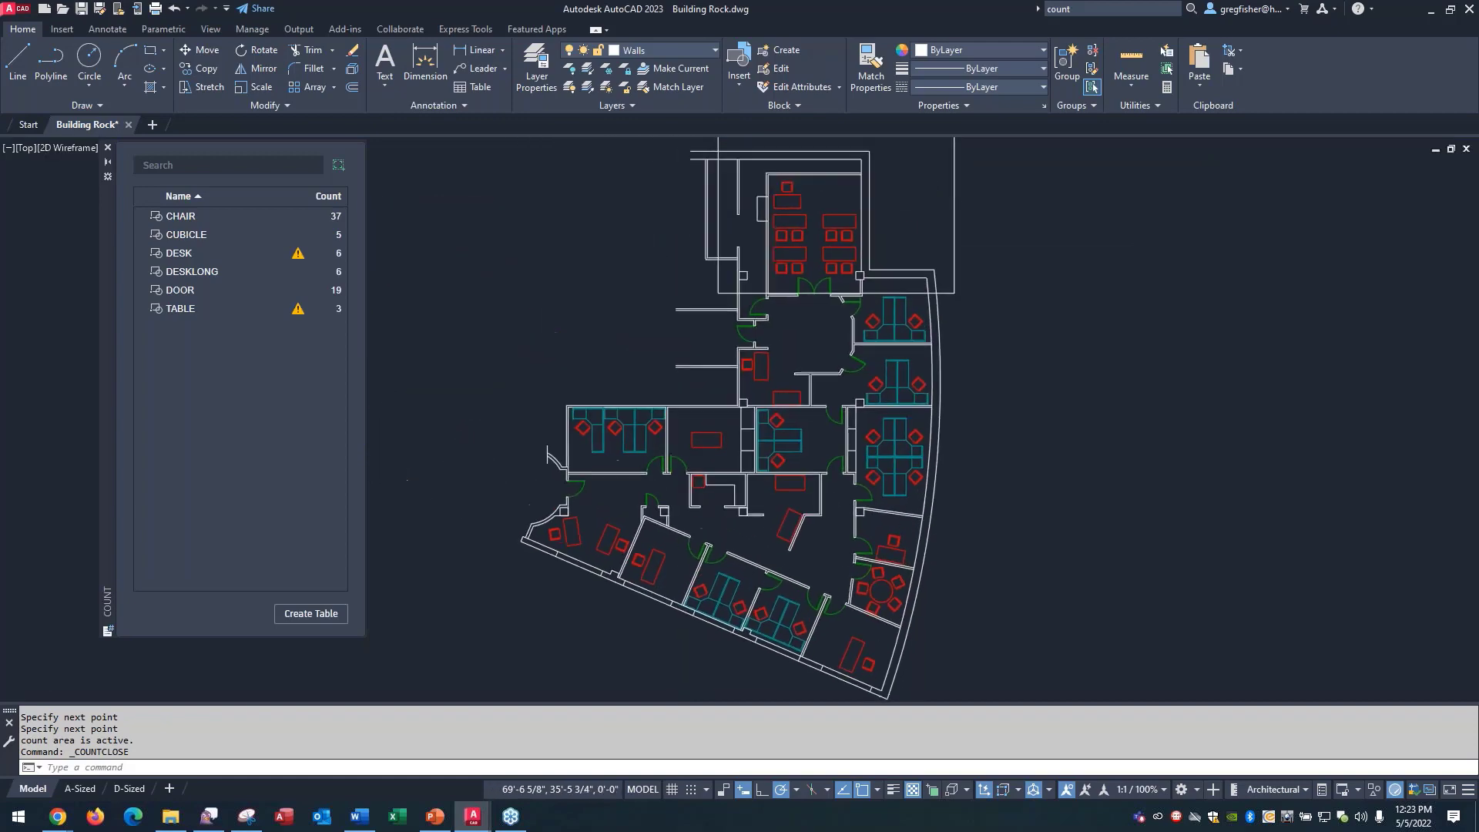
pyautogui.click(339, 167)
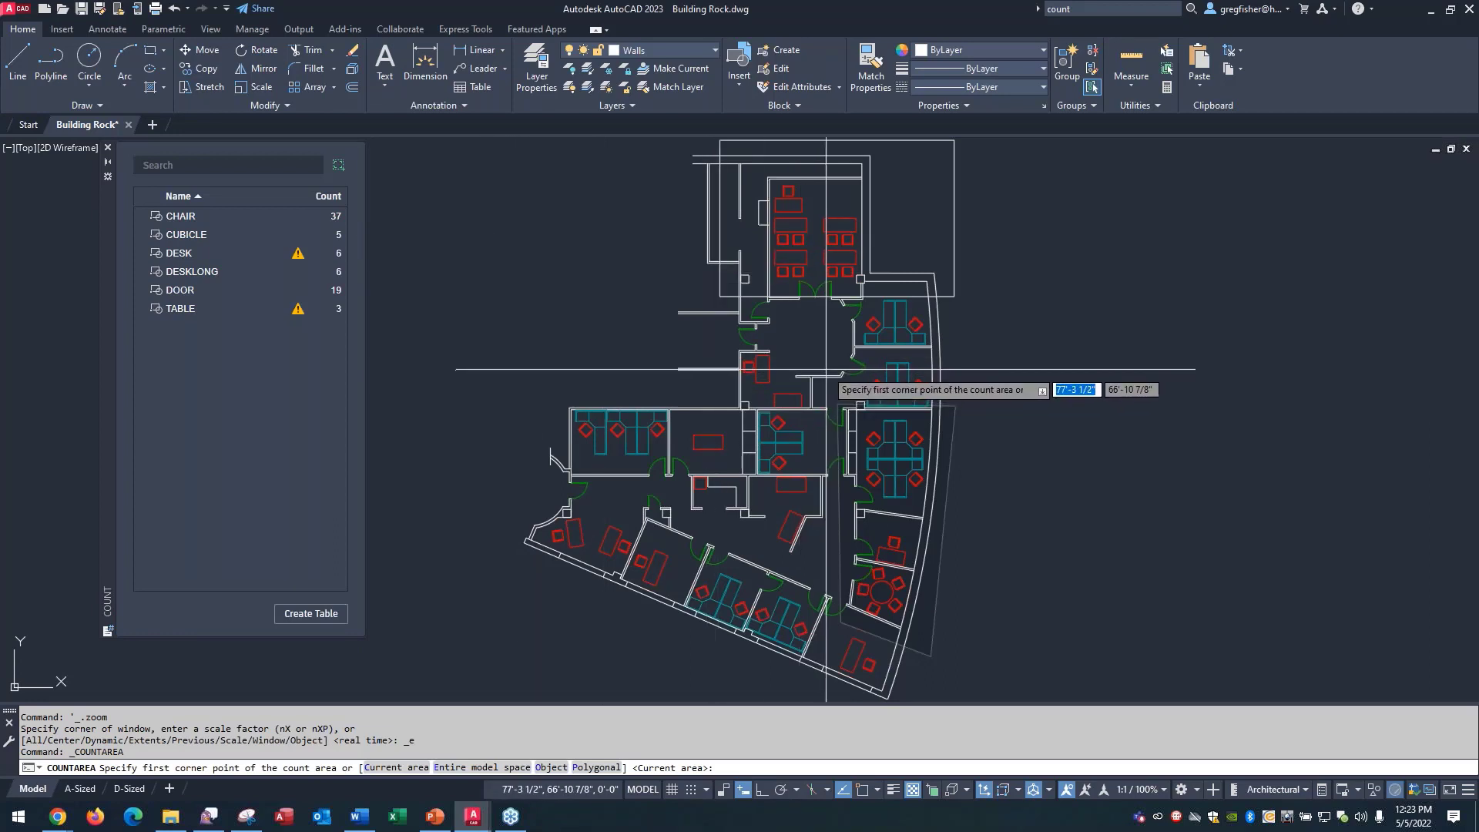
pyautogui.click(820, 338)
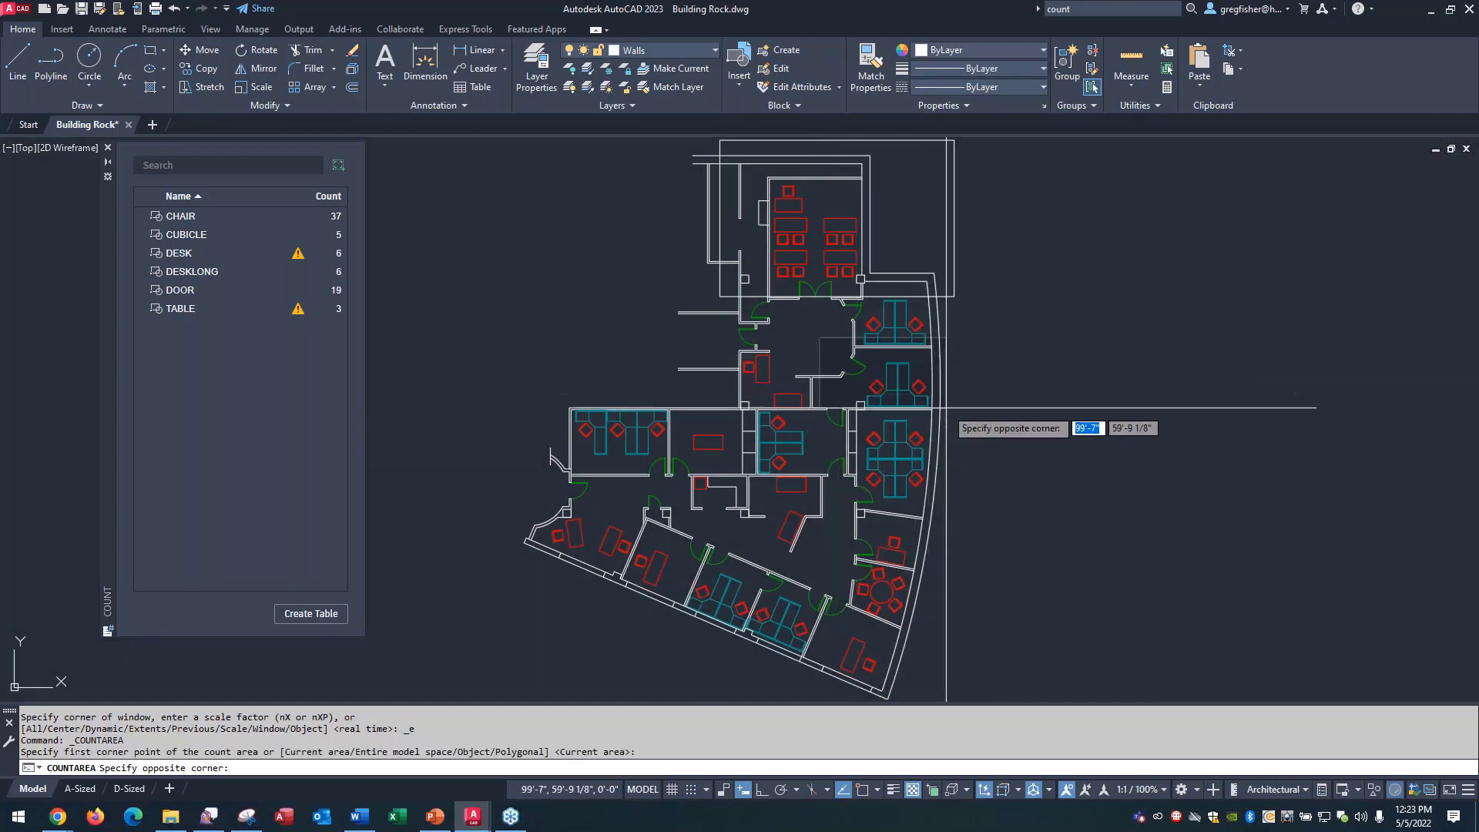
pyautogui.click(984, 473)
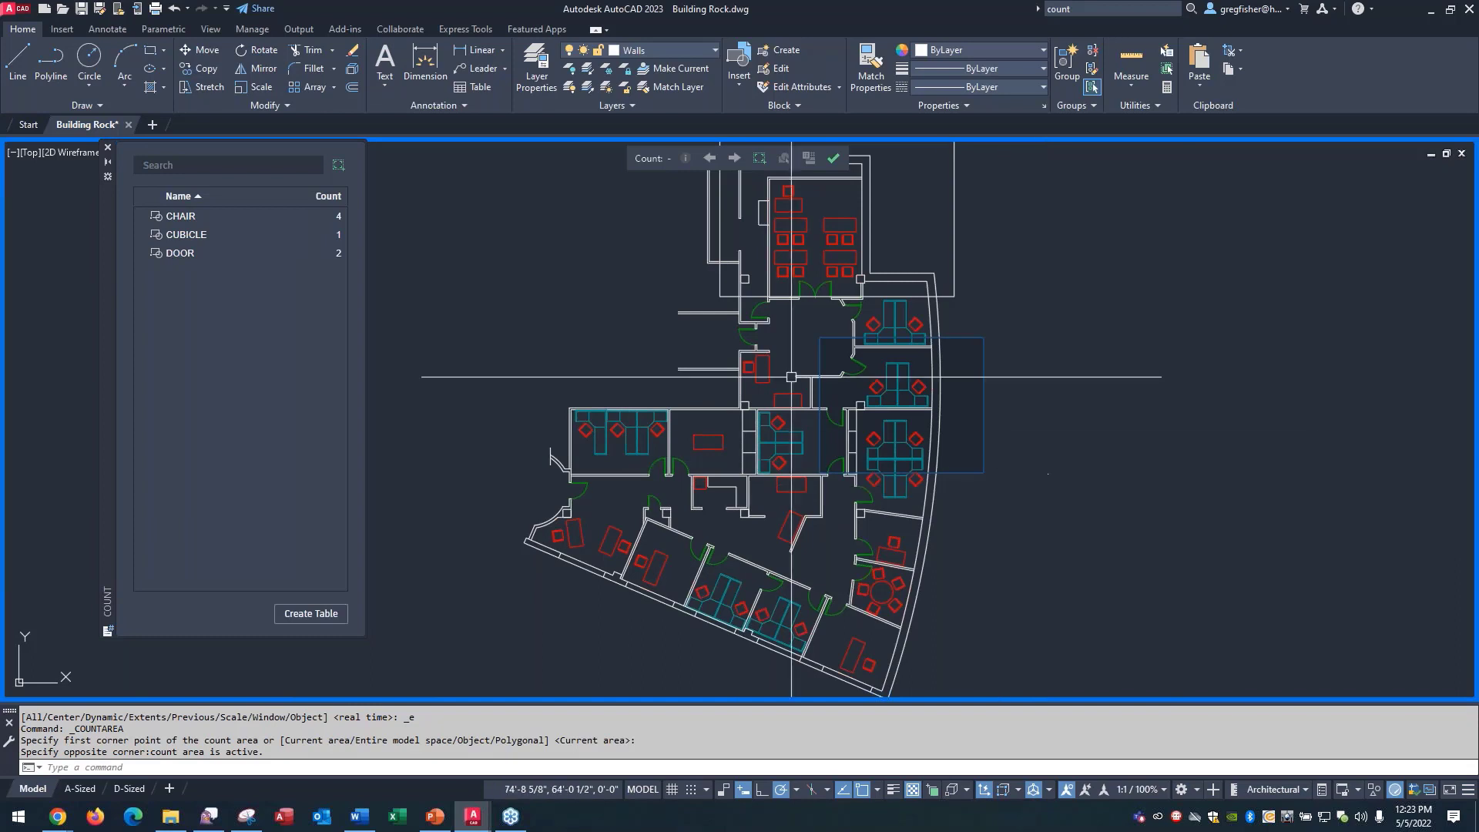
pyautogui.press('Escape')
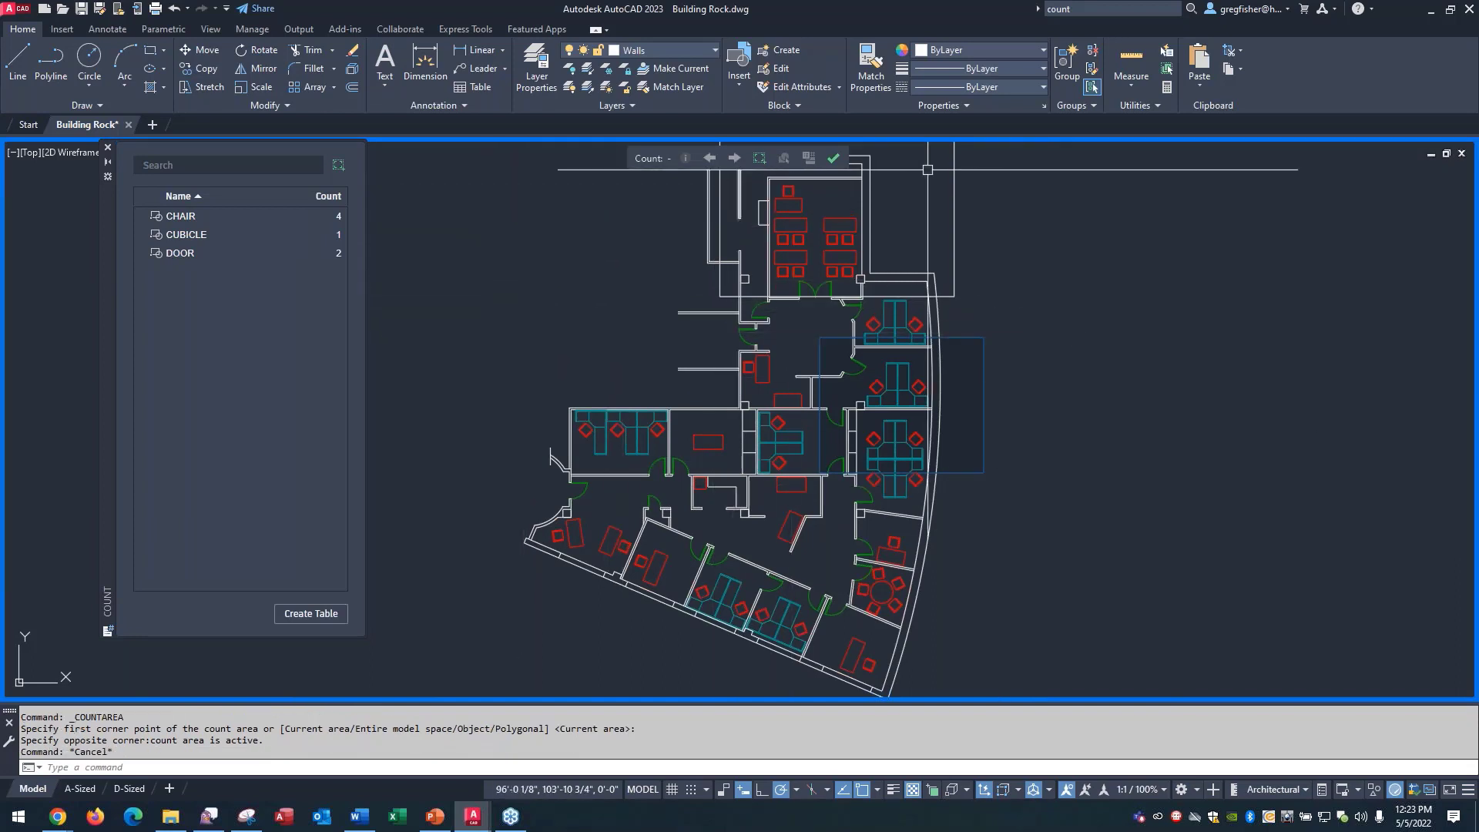
pyautogui.click(832, 158)
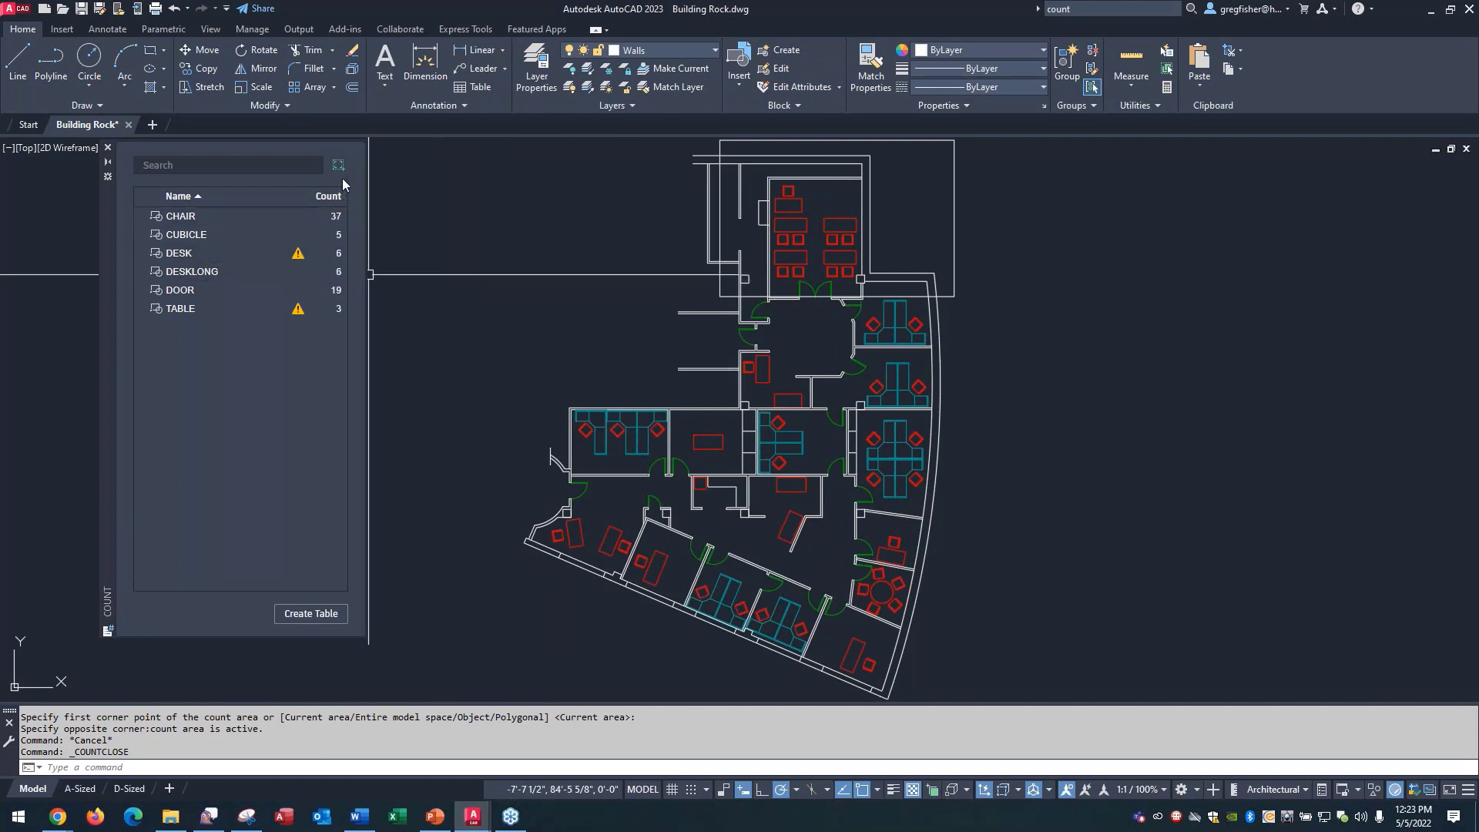
# Step: Reset the count area to the entire model space and erase the rectangle drawn around the large upper room
pyautogui.click(340, 168)
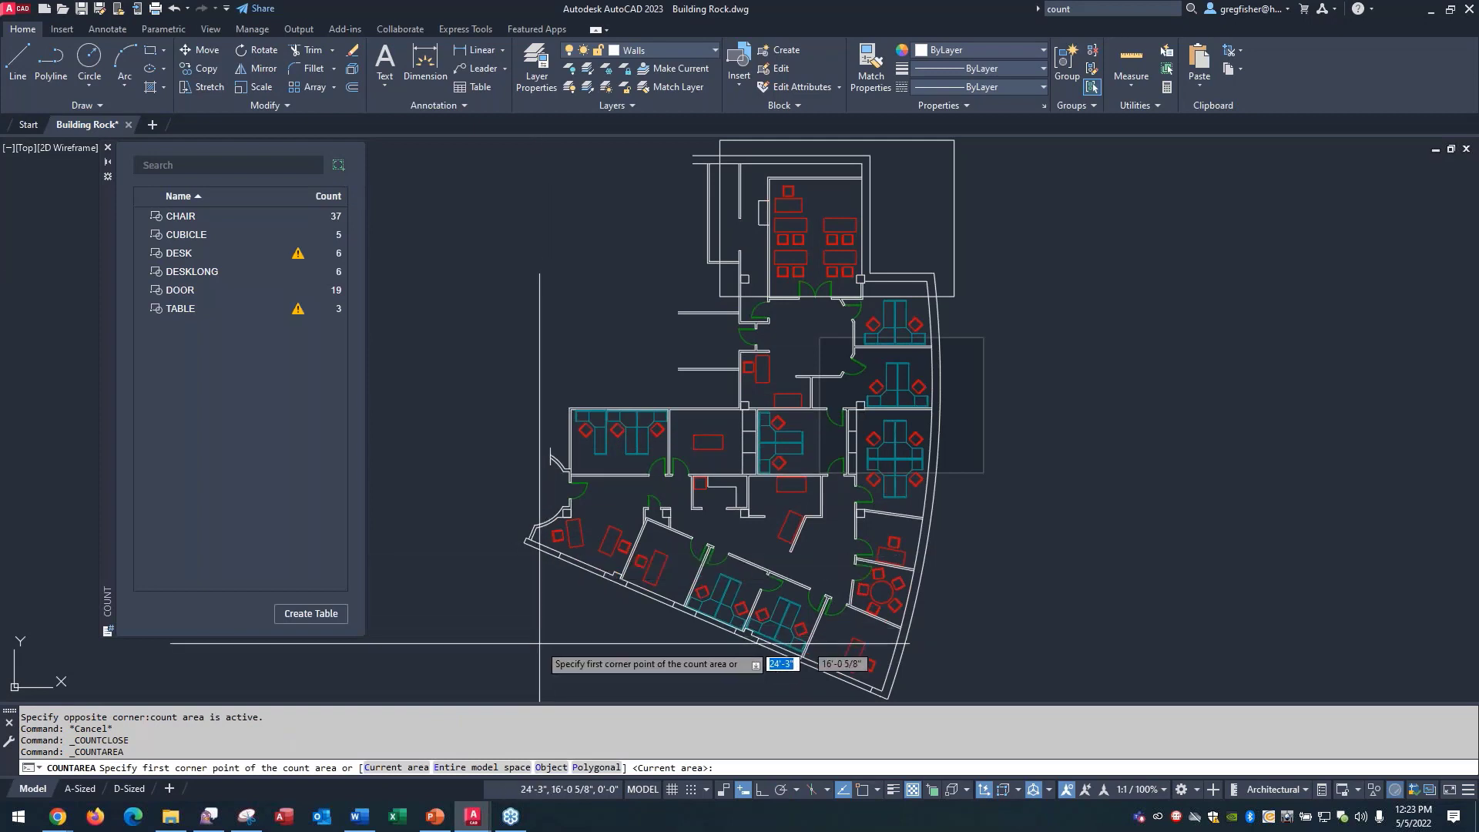
pyautogui.click(481, 769)
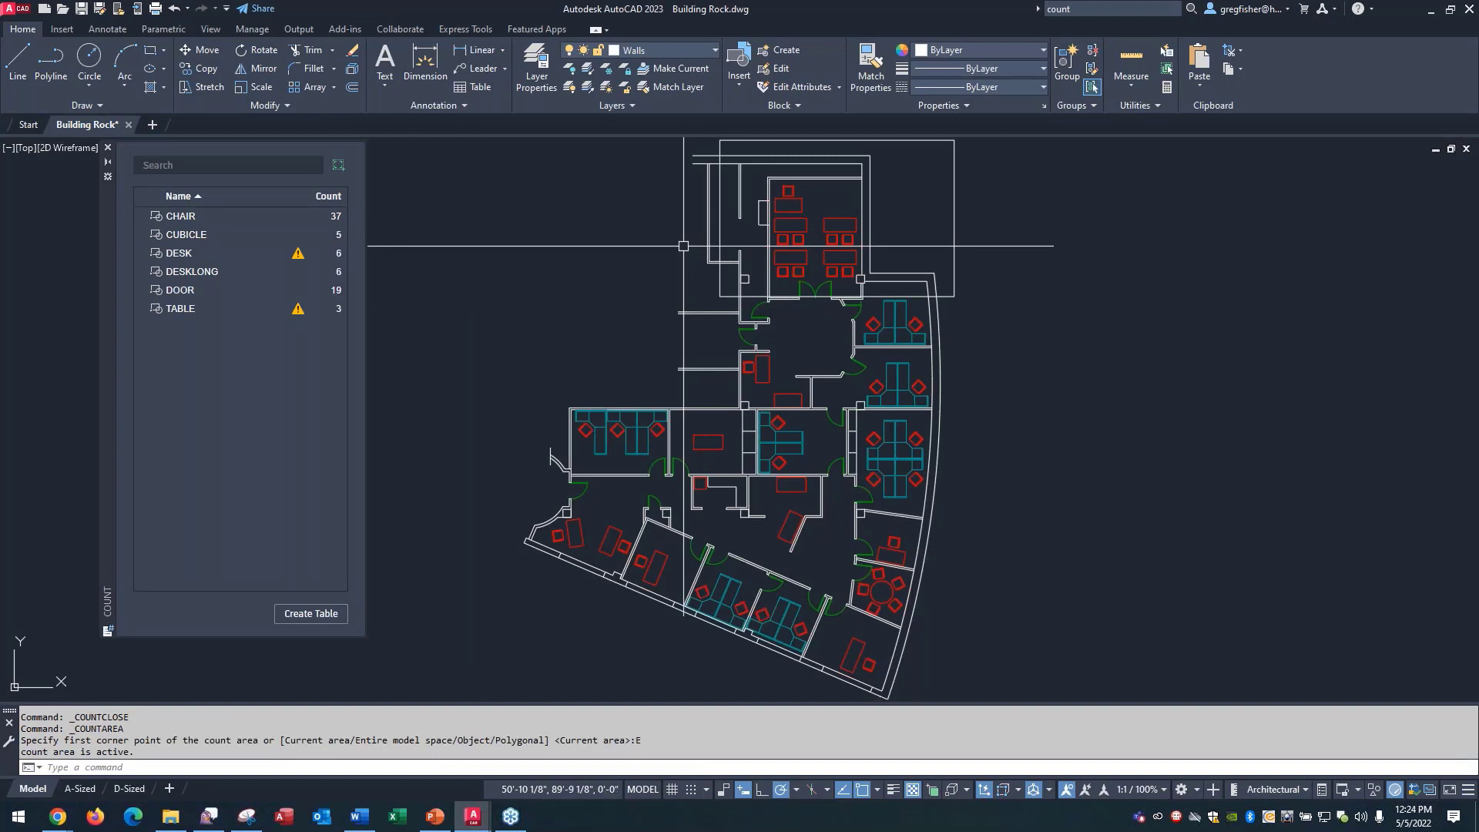
pyautogui.click(956, 258)
pyautogui.press('Delete')
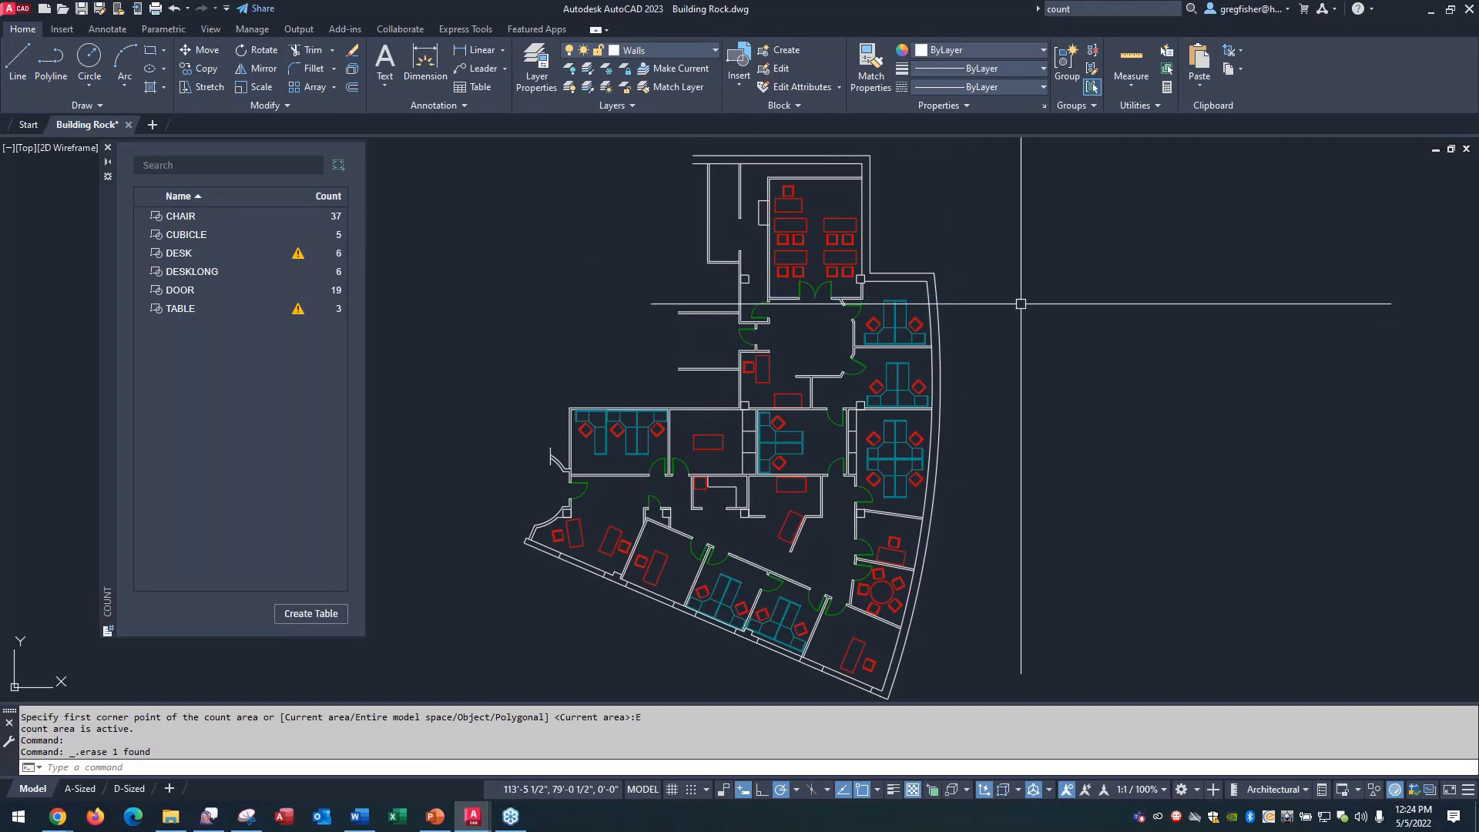
# Step: Close the Count palette and the Building Rock drawing without saving its changes
pyautogui.click(108, 148)
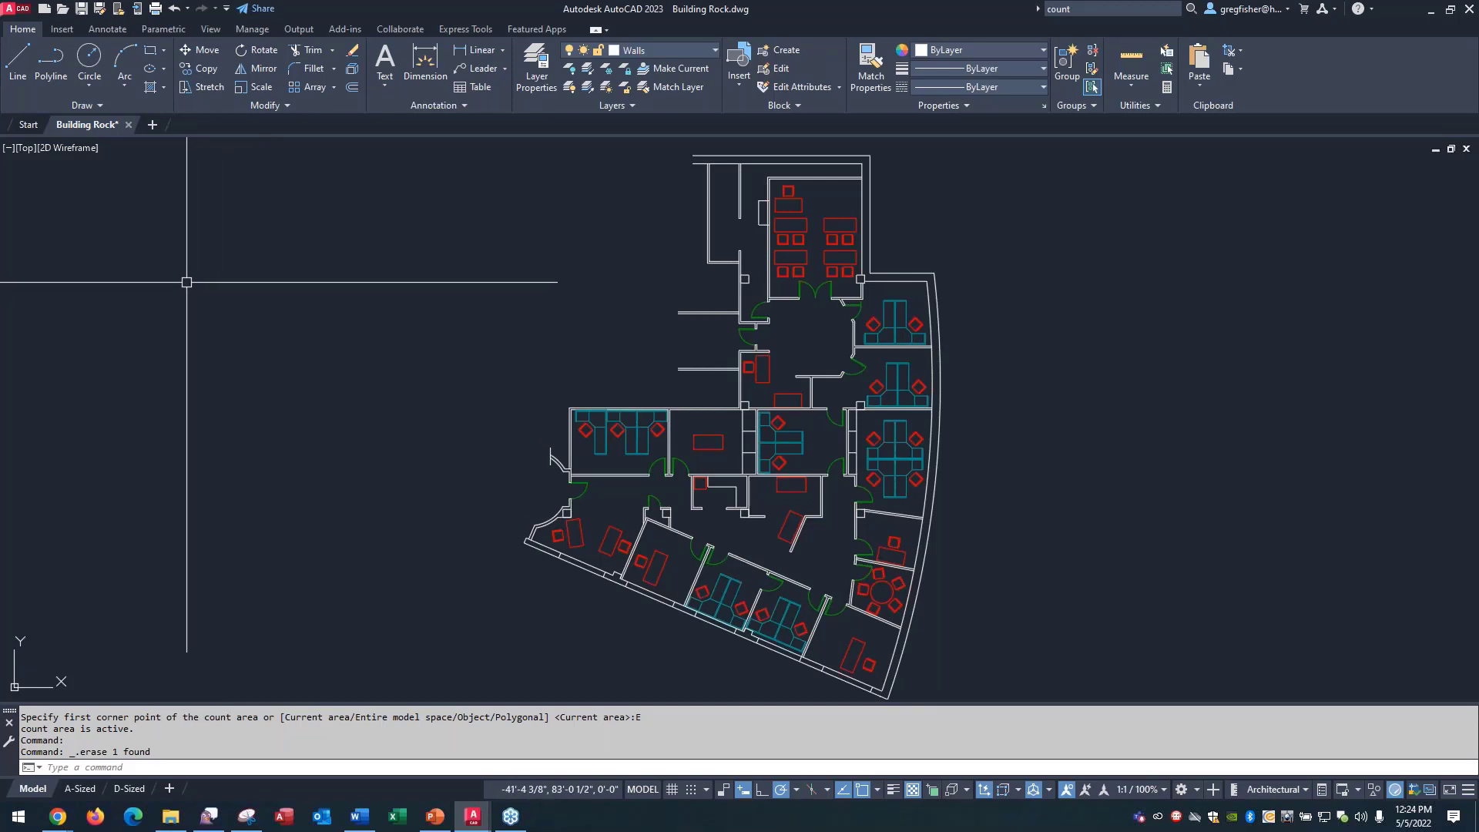
pyautogui.click(128, 125)
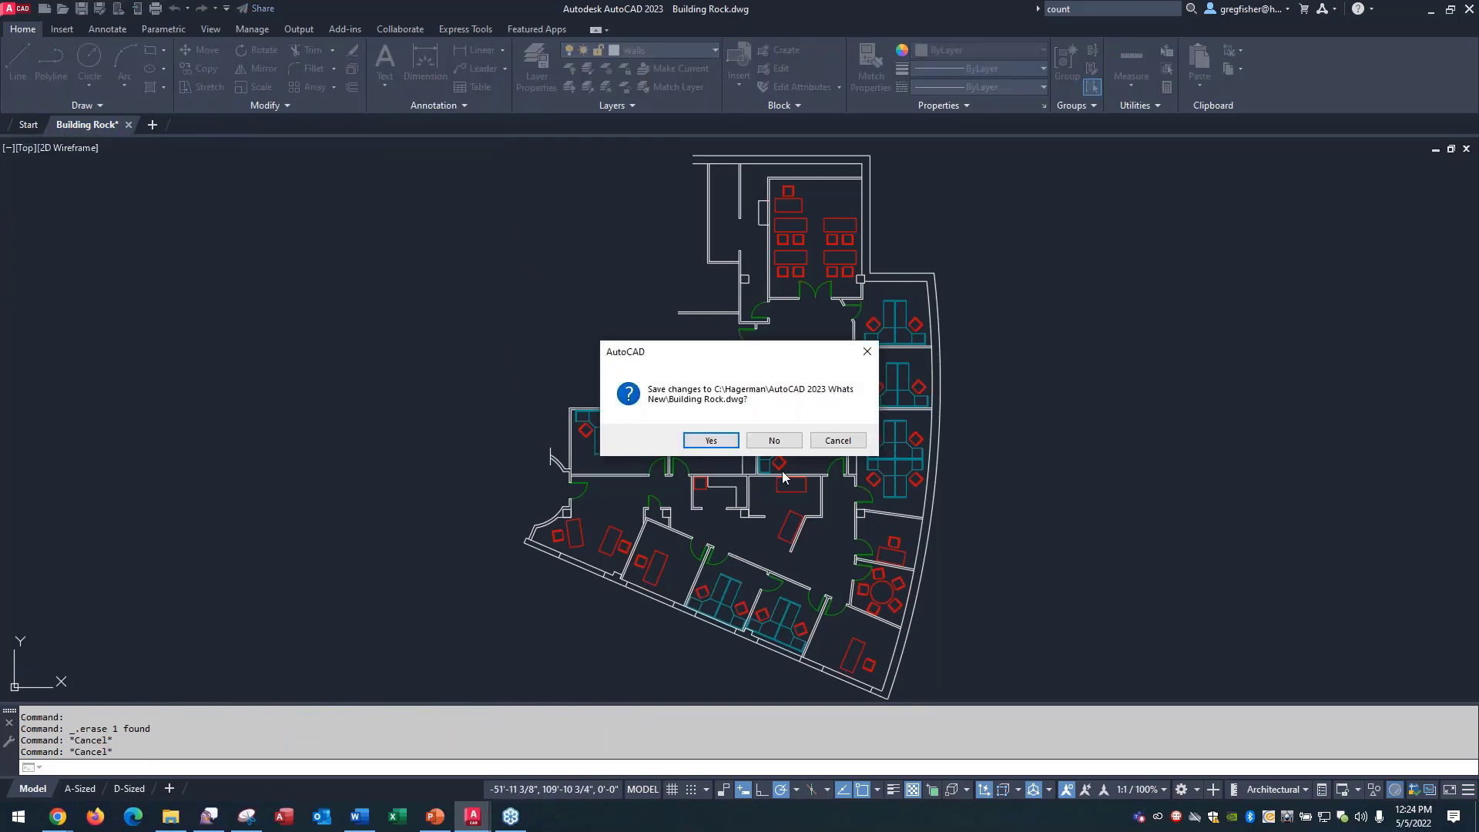
pyautogui.click(773, 440)
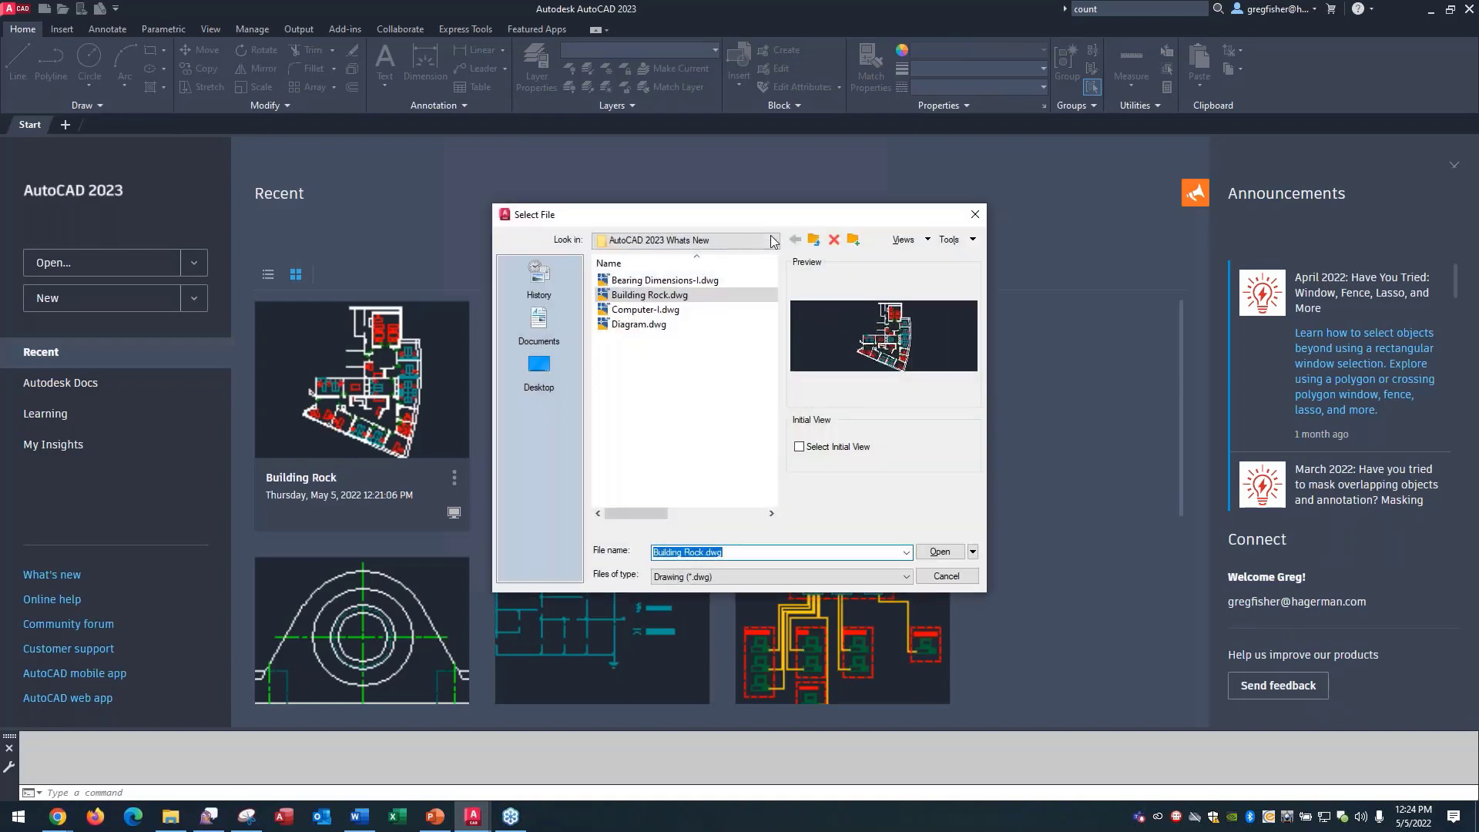
# Step: Open all drawings from Addition-A.dwg through Bighouse-A.dwg in the C: drive's AutoCAD 2022 Essentials Practice Files folder
pyautogui.click(774, 241)
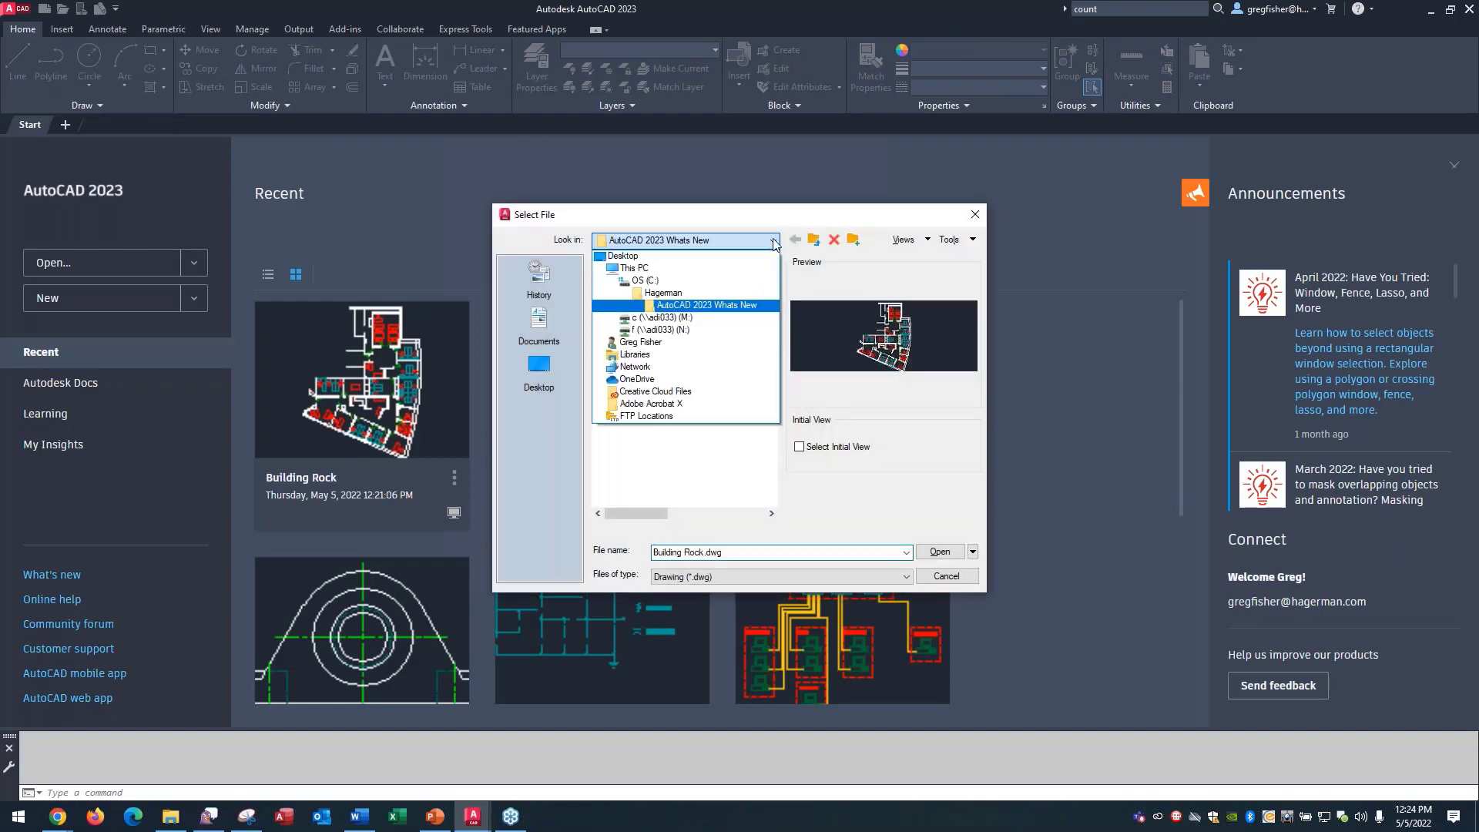
pyautogui.click(751, 280)
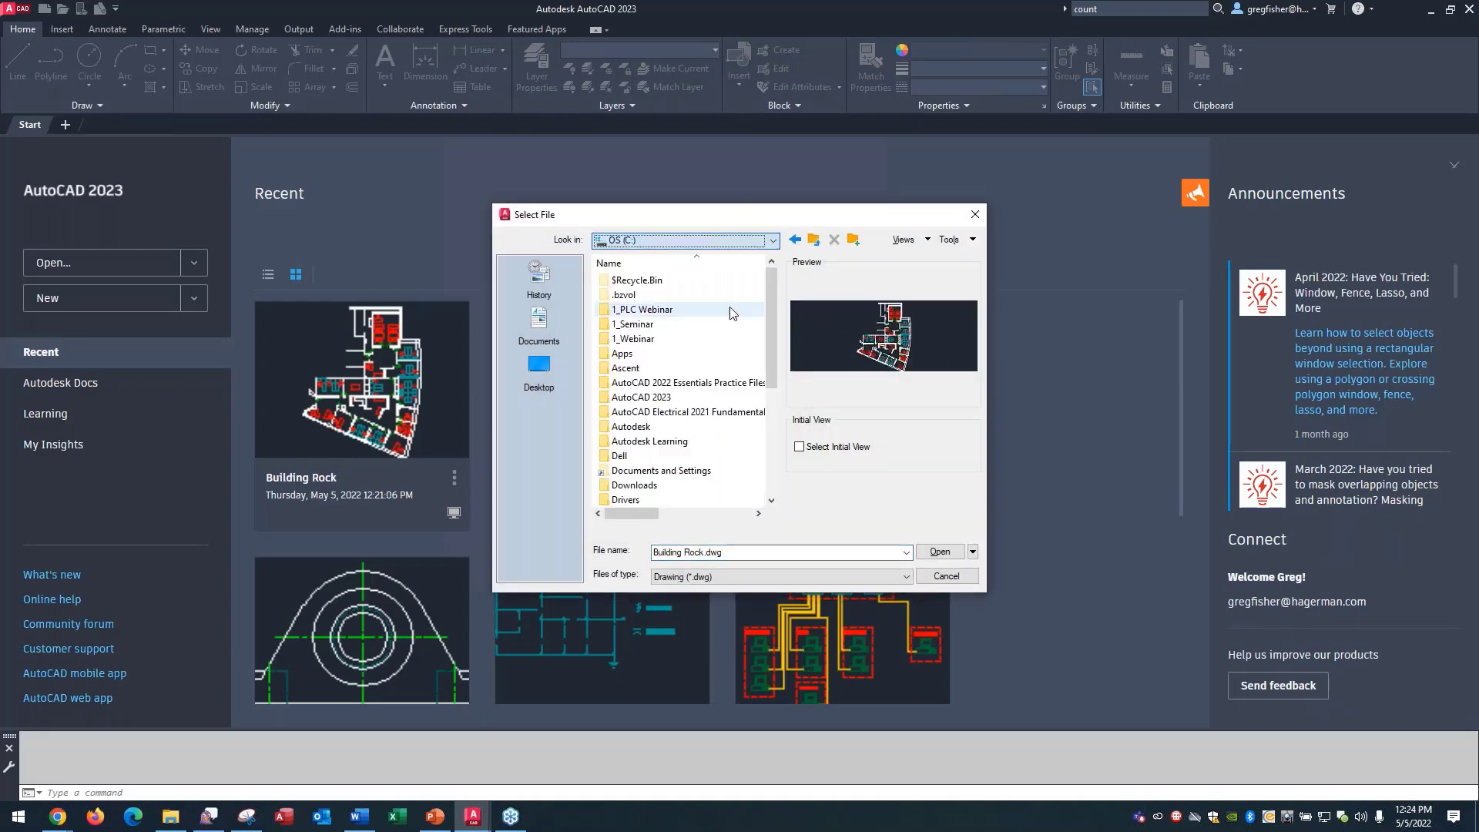
pyautogui.doubleClick(669, 383)
pyautogui.click(645, 296)
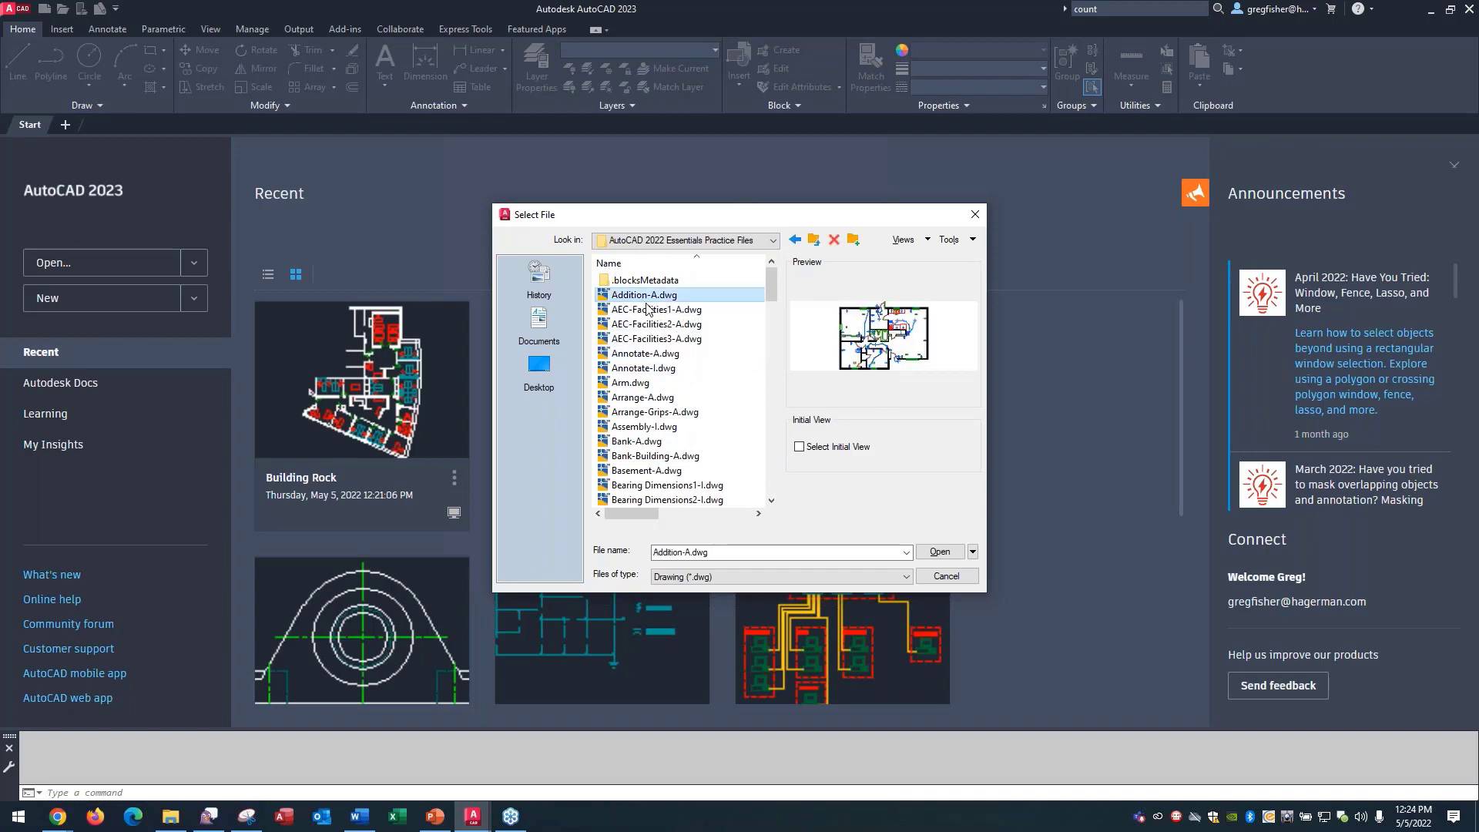
pyautogui.scroll(-2, 721, 448)
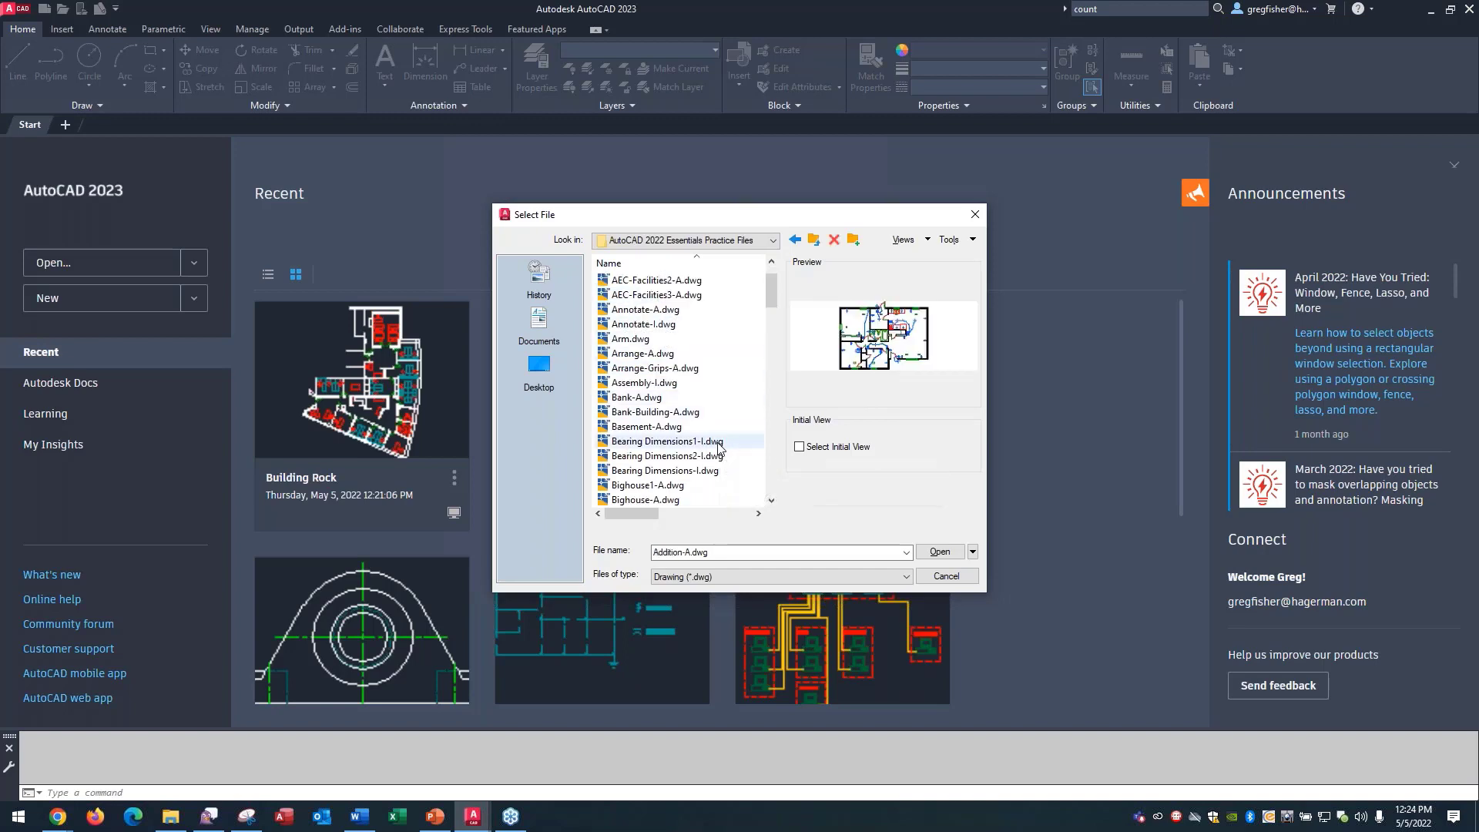
pyautogui.scroll(-1, 717, 448)
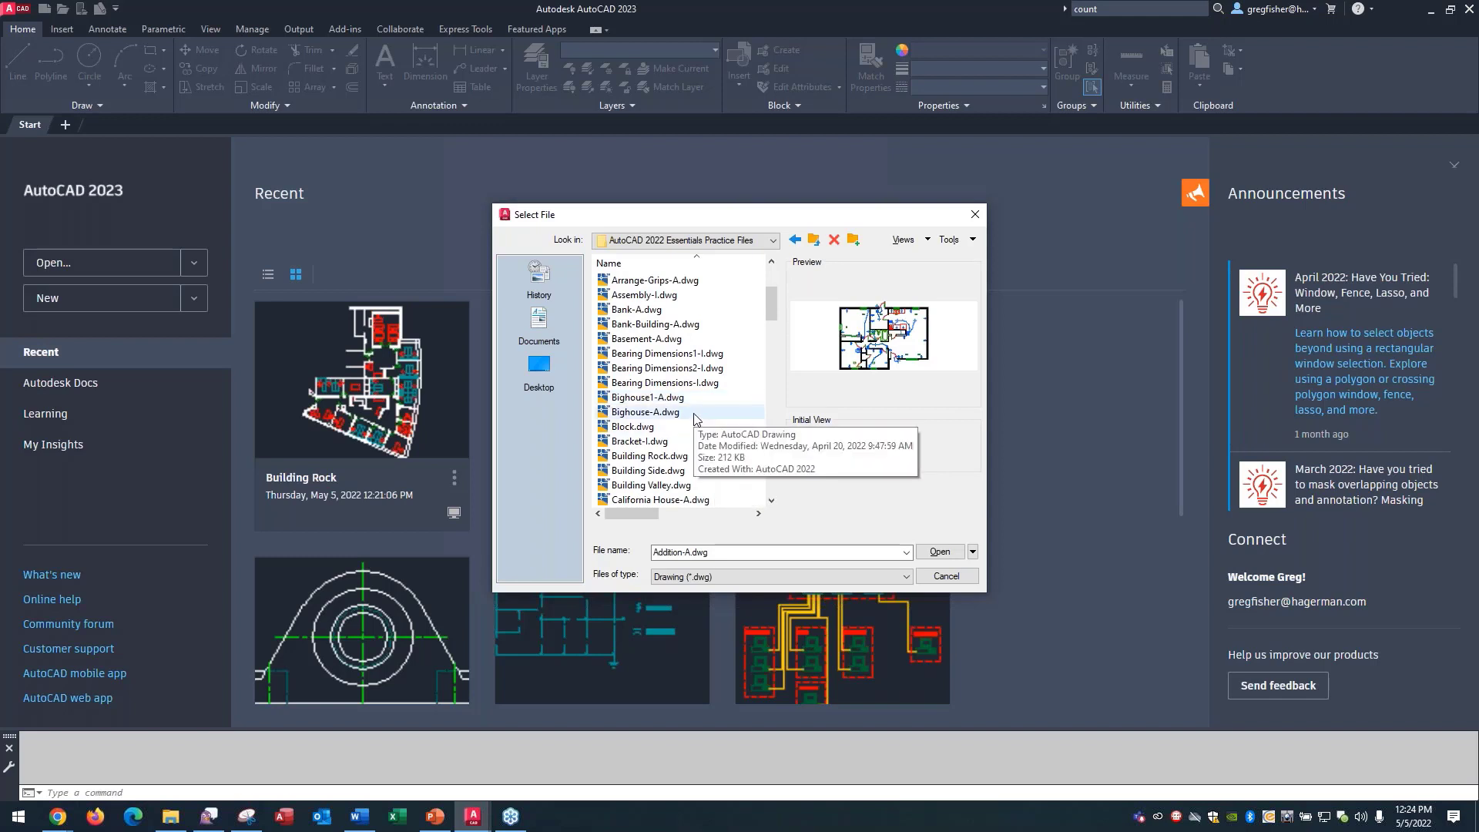
pyautogui.keyDown('shift'); pyautogui.click(694, 419); pyautogui.keyUp('shift')
pyautogui.click(940, 552)
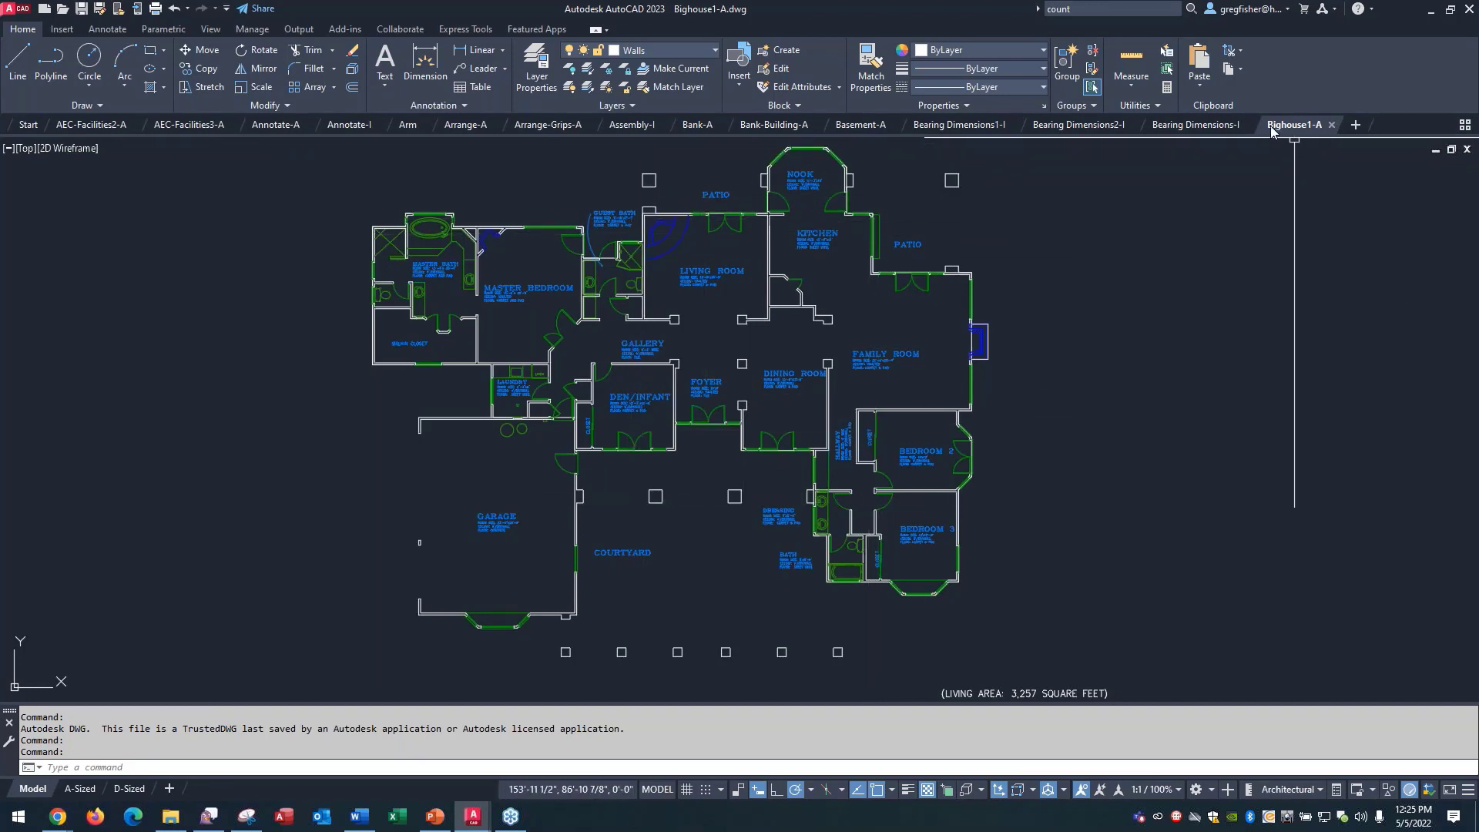
# Step: Switch to Bank-Building-A, preview the layouts of Bighouse1-A and set that drawing to its A-Sized layout
pyautogui.moveTo(1272, 133)
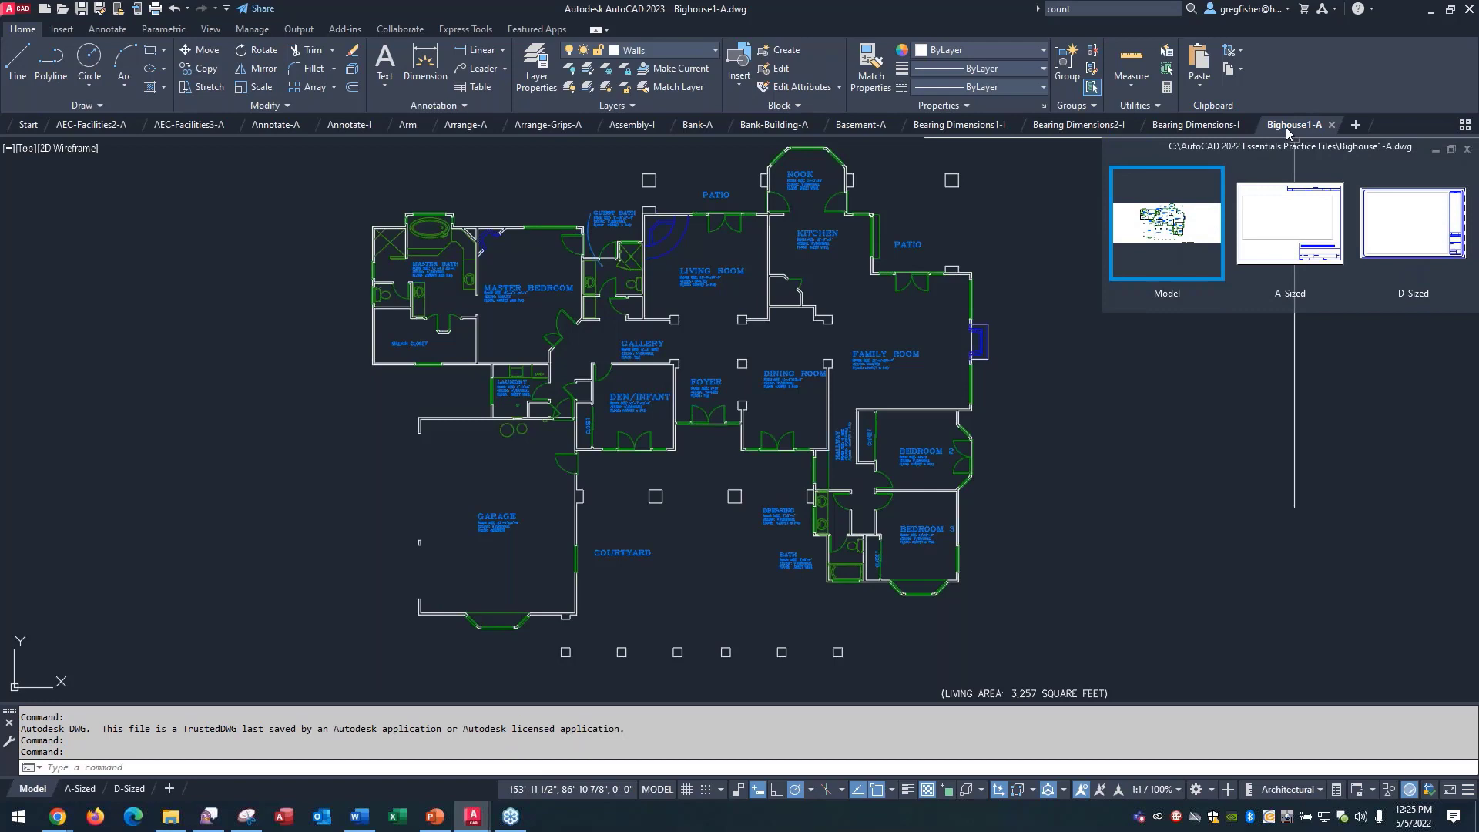
pyautogui.click(758, 129)
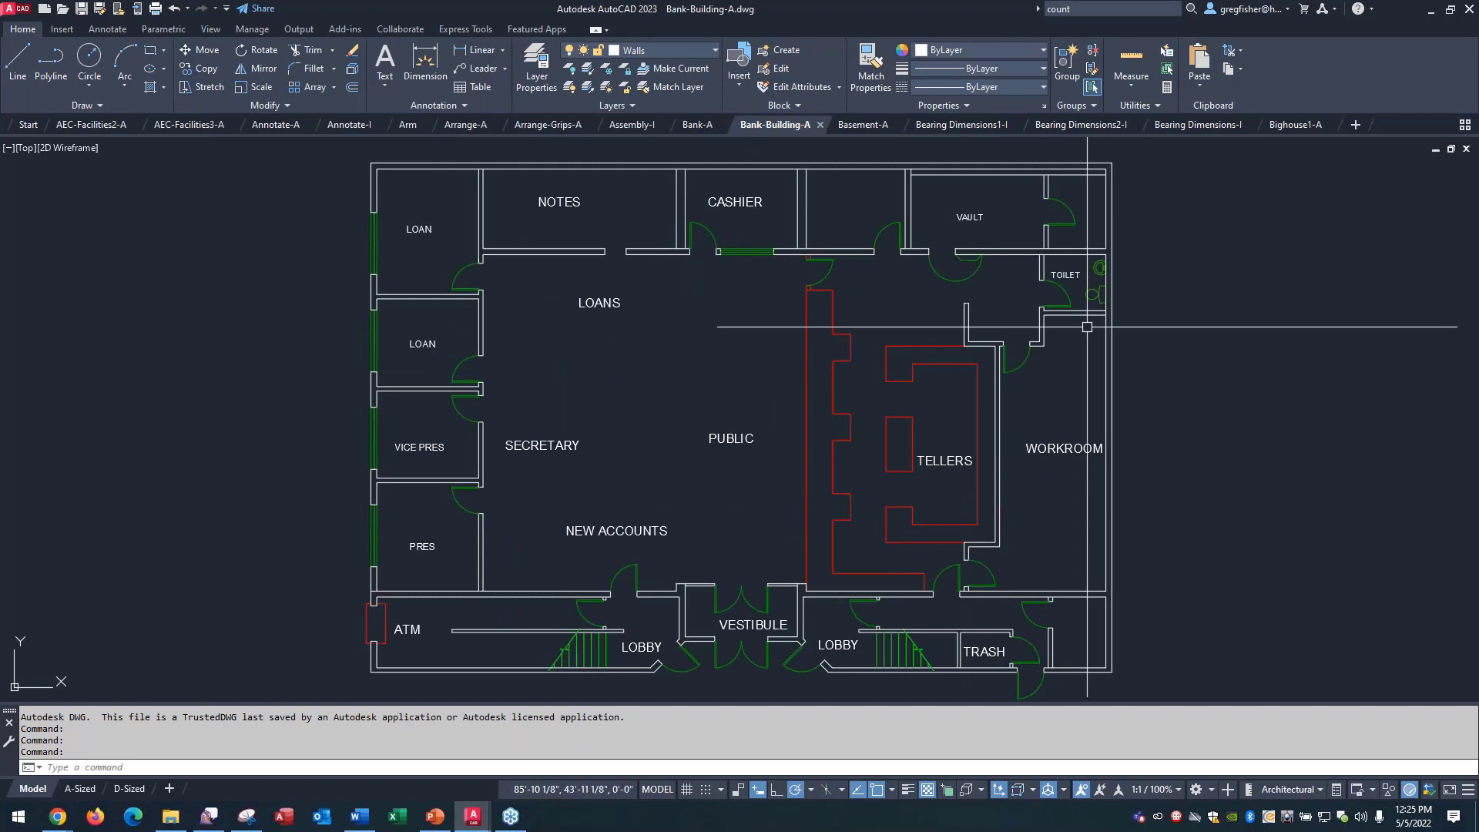
pyautogui.moveTo(1294, 132)
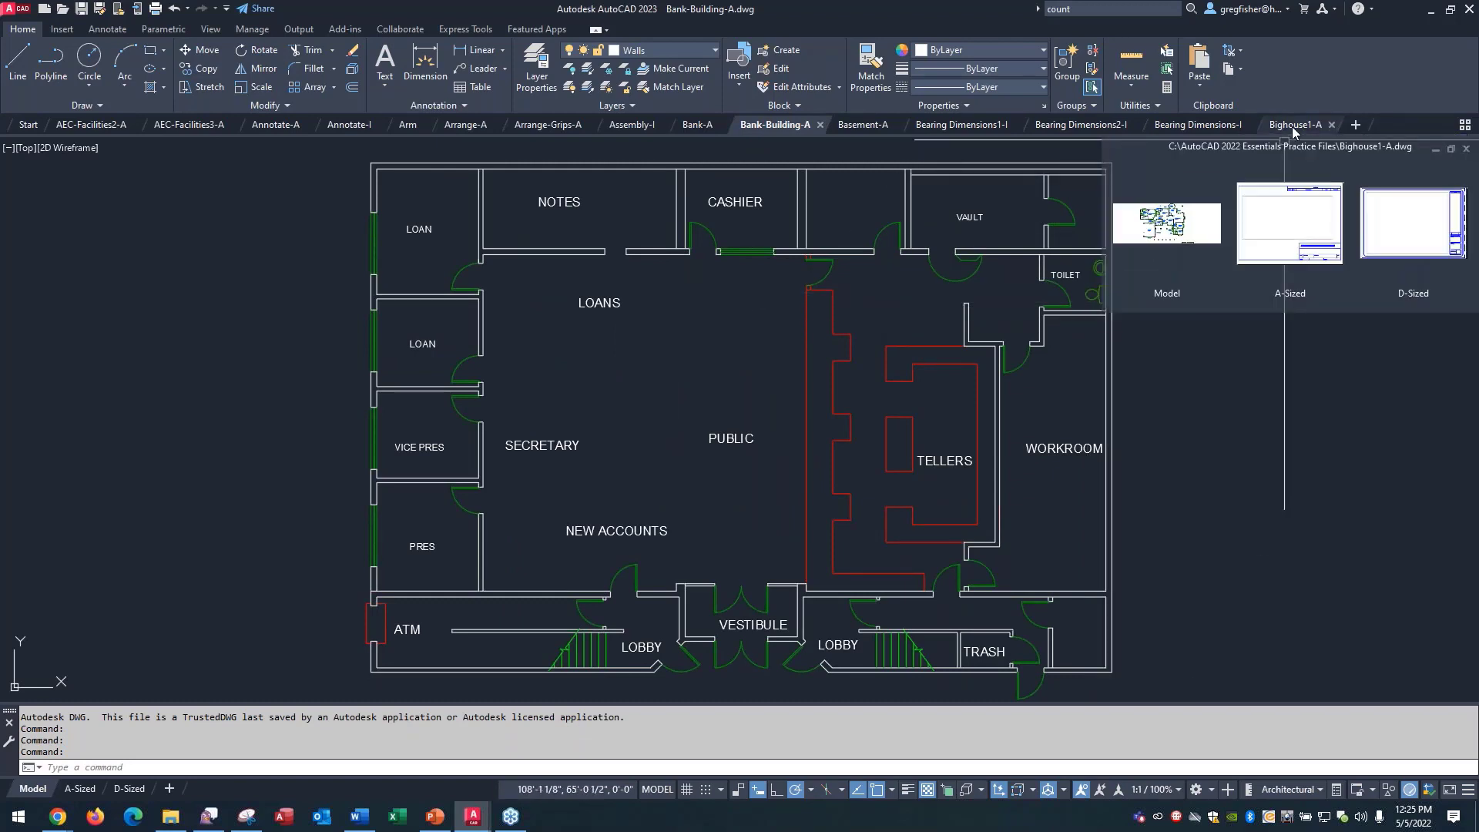
pyautogui.click(1313, 292)
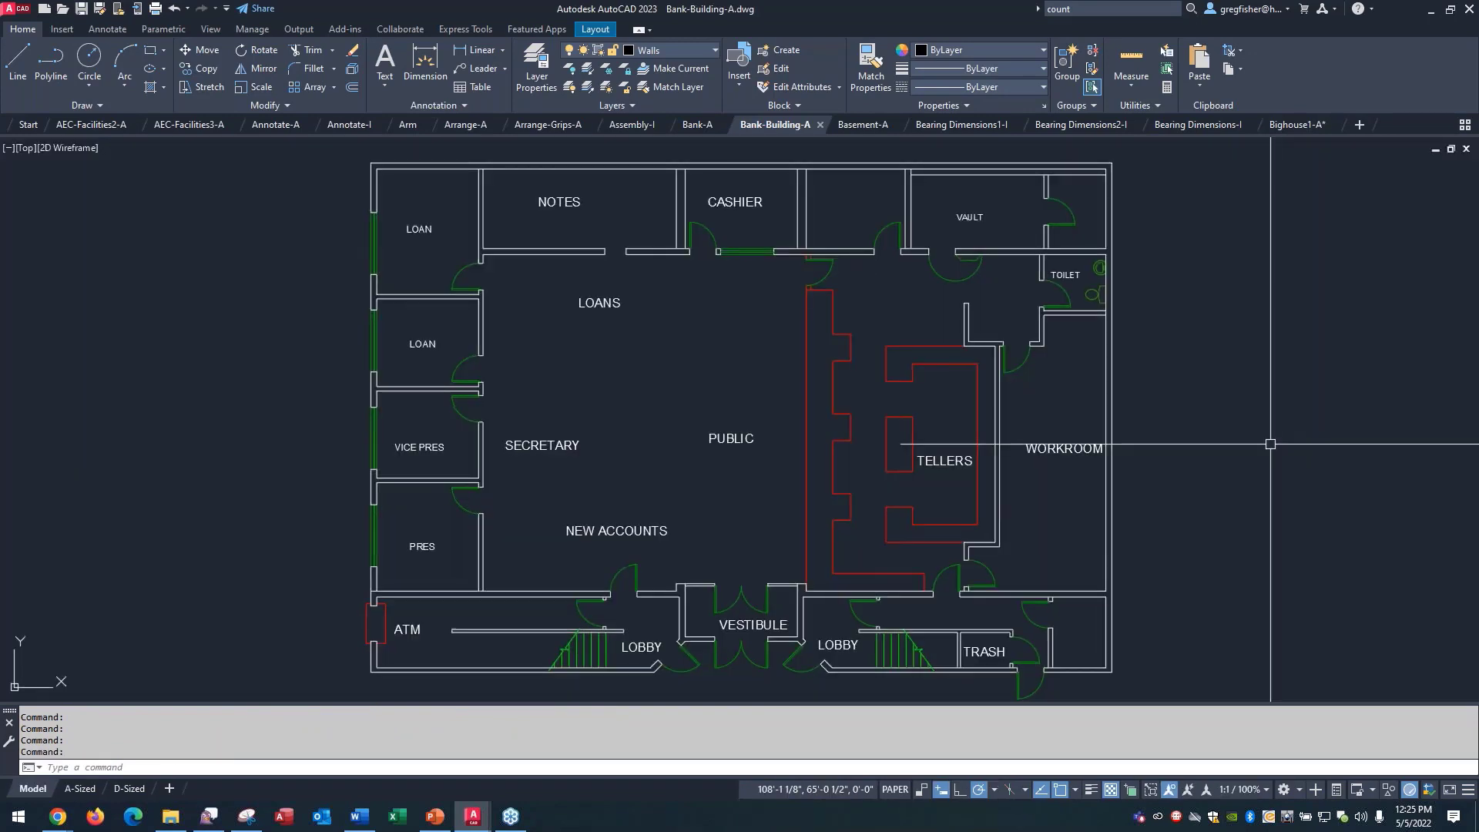
# Step: Review the list of open drawings, and show Bighouse1-A in model space
pyautogui.click(1464, 127)
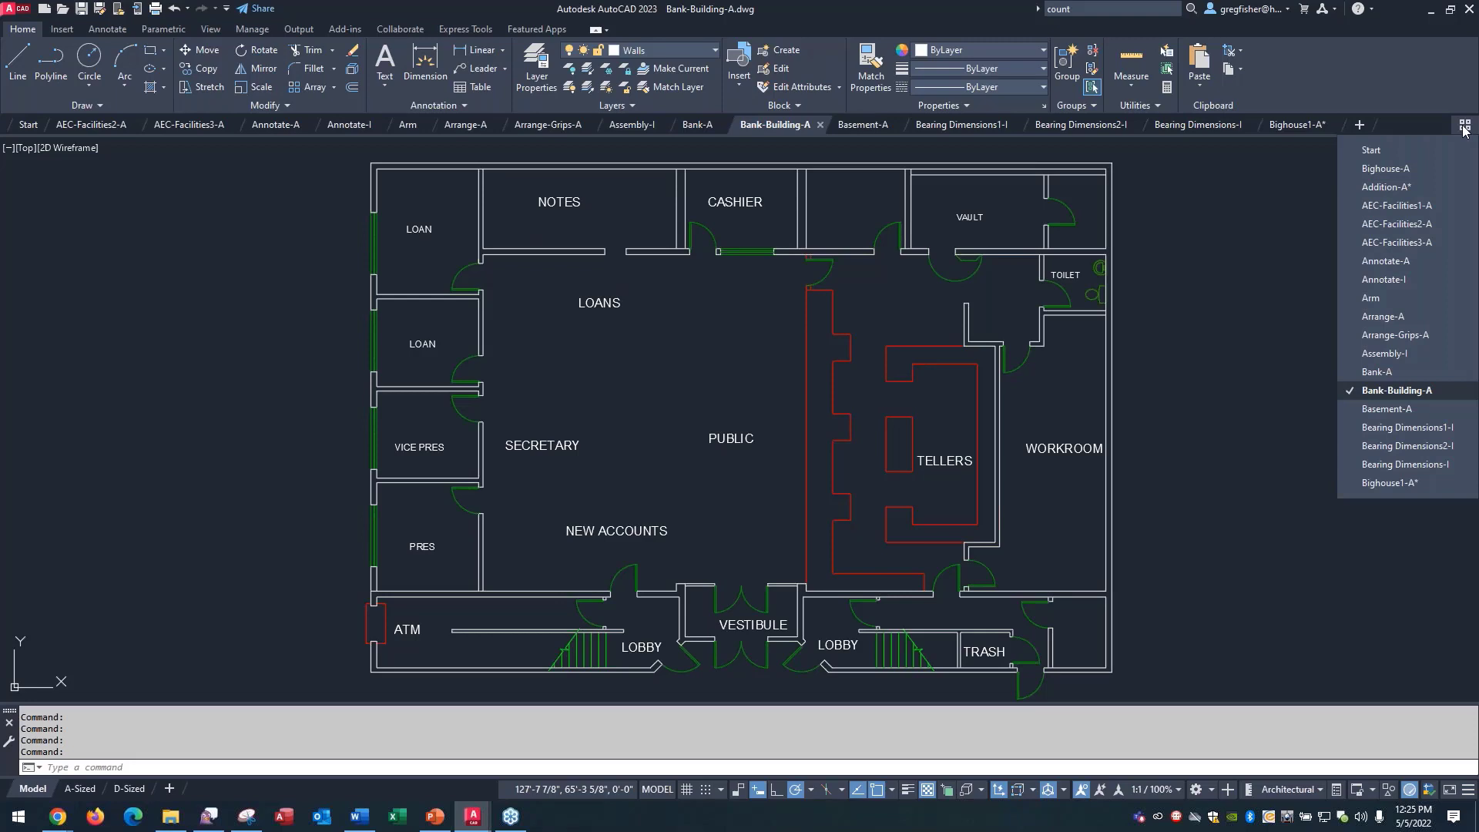
pyautogui.click(1231, 295)
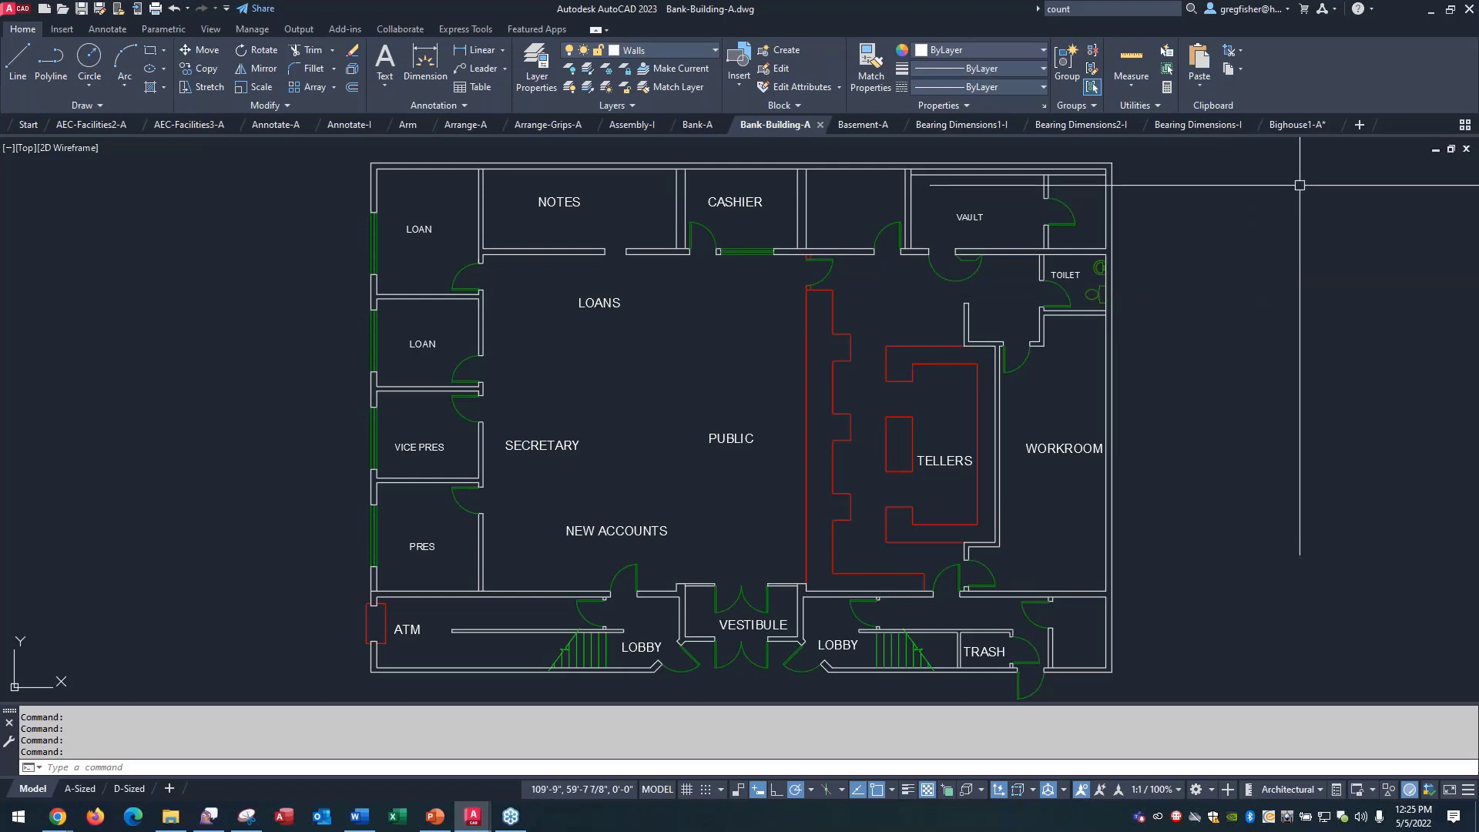
pyautogui.click(1293, 126)
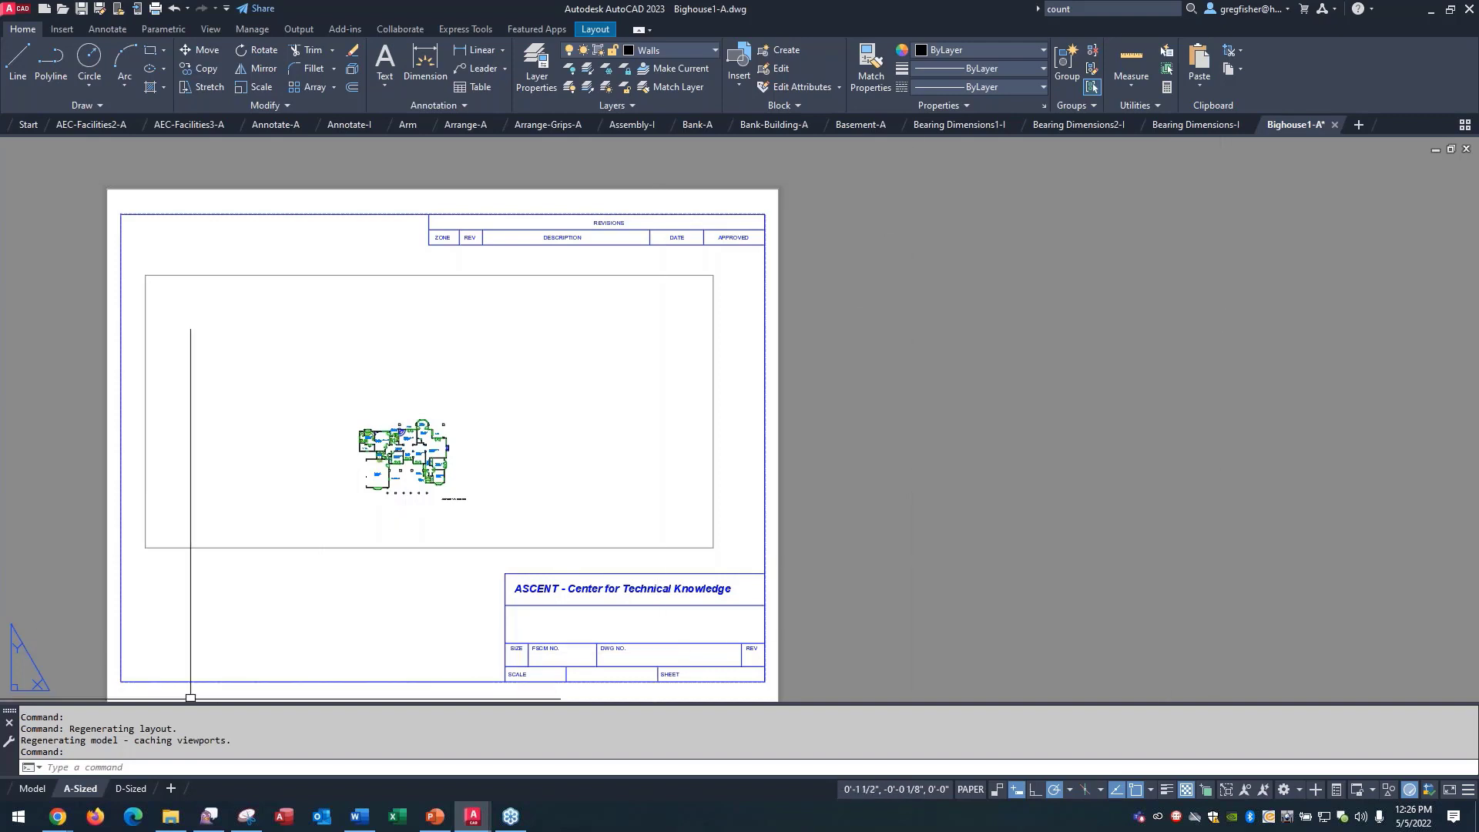
pyautogui.click(29, 788)
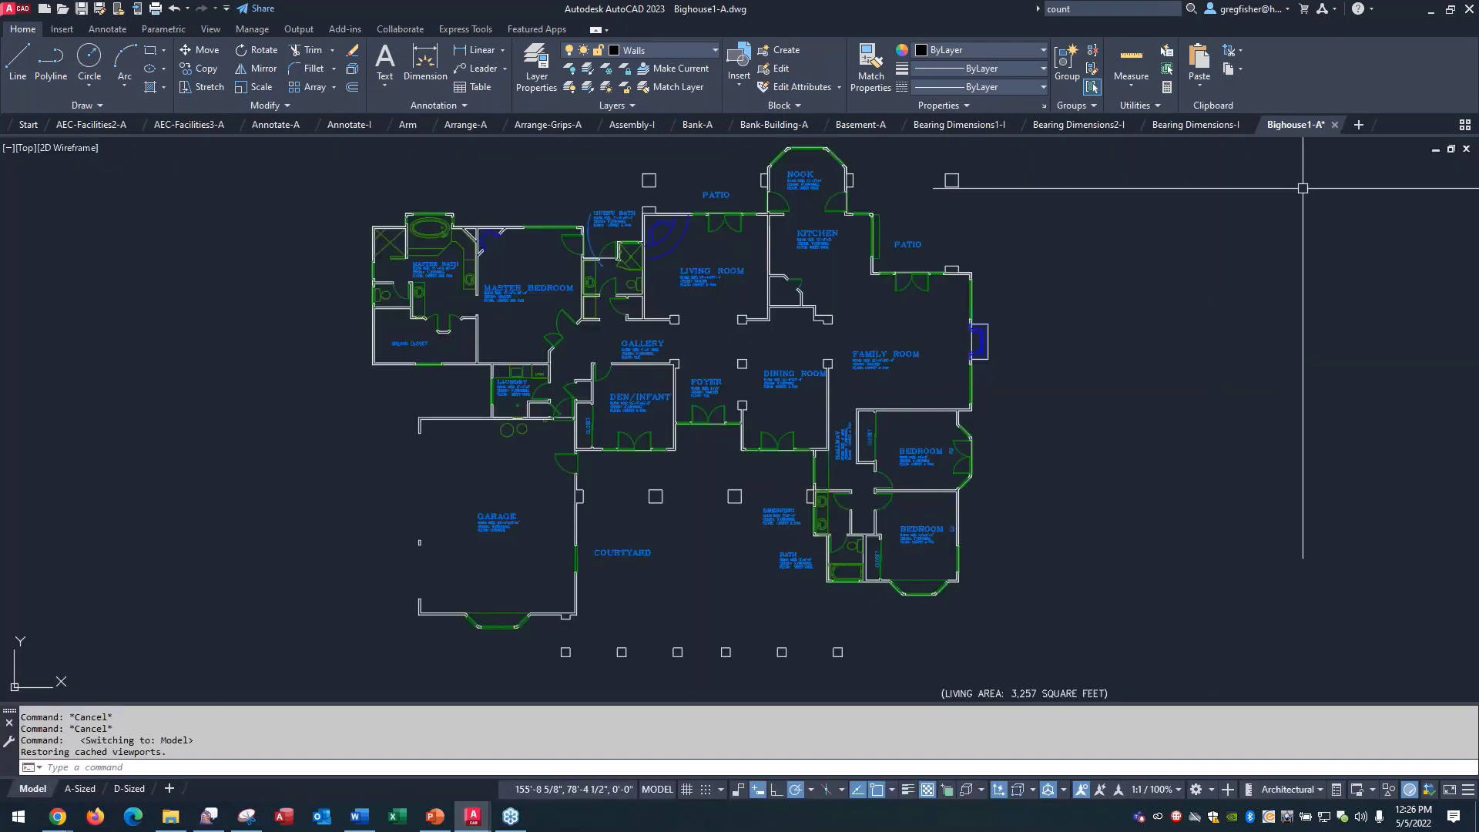
# Step: Detach the Bighouse1-A drawing into its own floating window over the other open drawings
pyautogui.moveTo(1298, 133)
pyautogui.mouseDown()
pyautogui.moveTo(1189, 225)
pyautogui.moveTo(1134, 234)
pyautogui.moveTo(829, 205)
pyautogui.moveTo(1478, 202)
pyautogui.moveTo(1232, 210)
pyautogui.moveTo(575, 165)
pyautogui.moveTo(3, 207)
pyautogui.moveTo(154, 235)
pyautogui.moveTo(640, 248)
pyautogui.moveTo(930, 220)
pyautogui.moveTo(853, 167)
pyautogui.mouseUp()
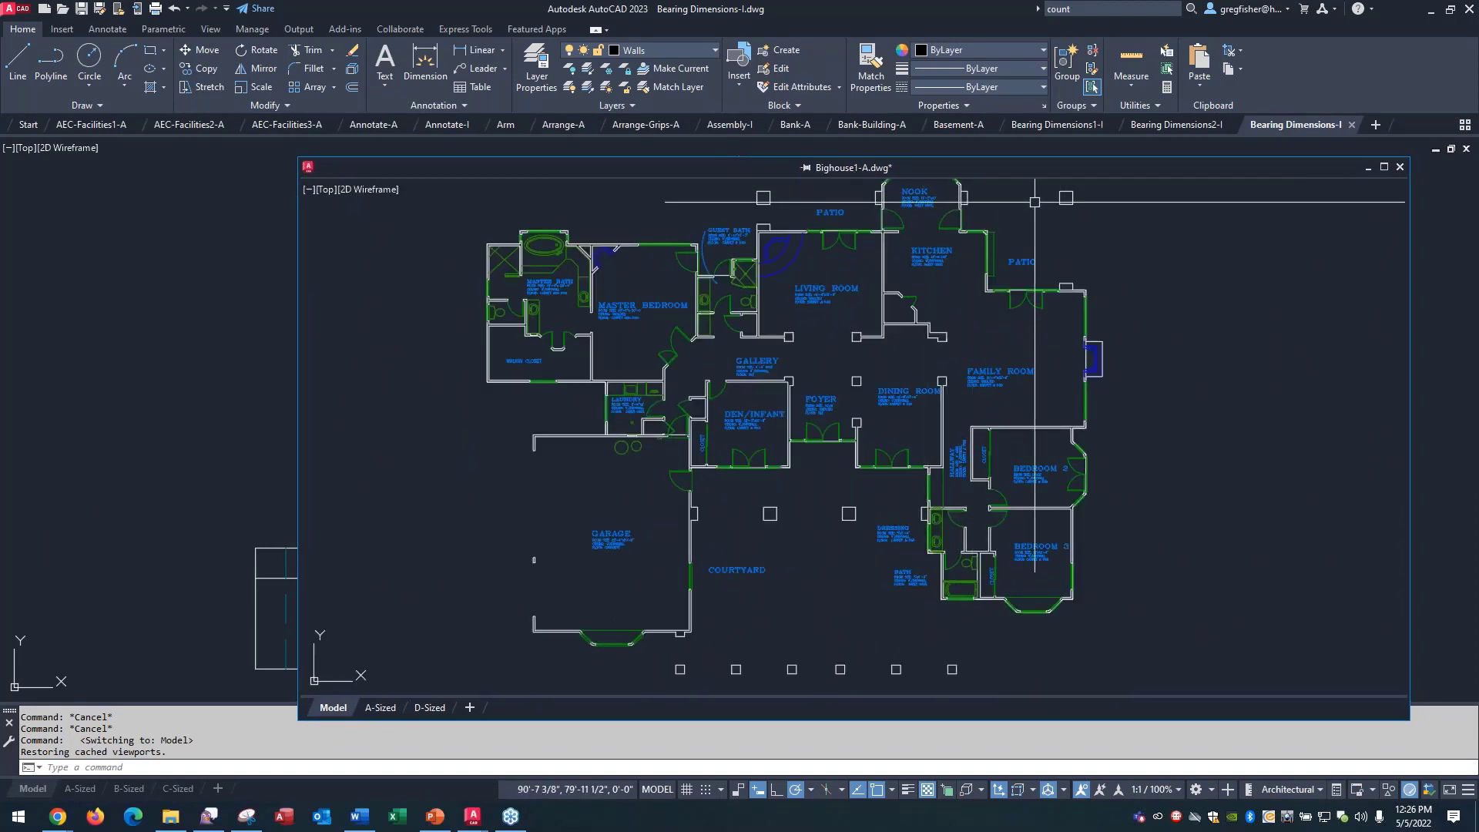
pyautogui.moveTo(1188, 130)
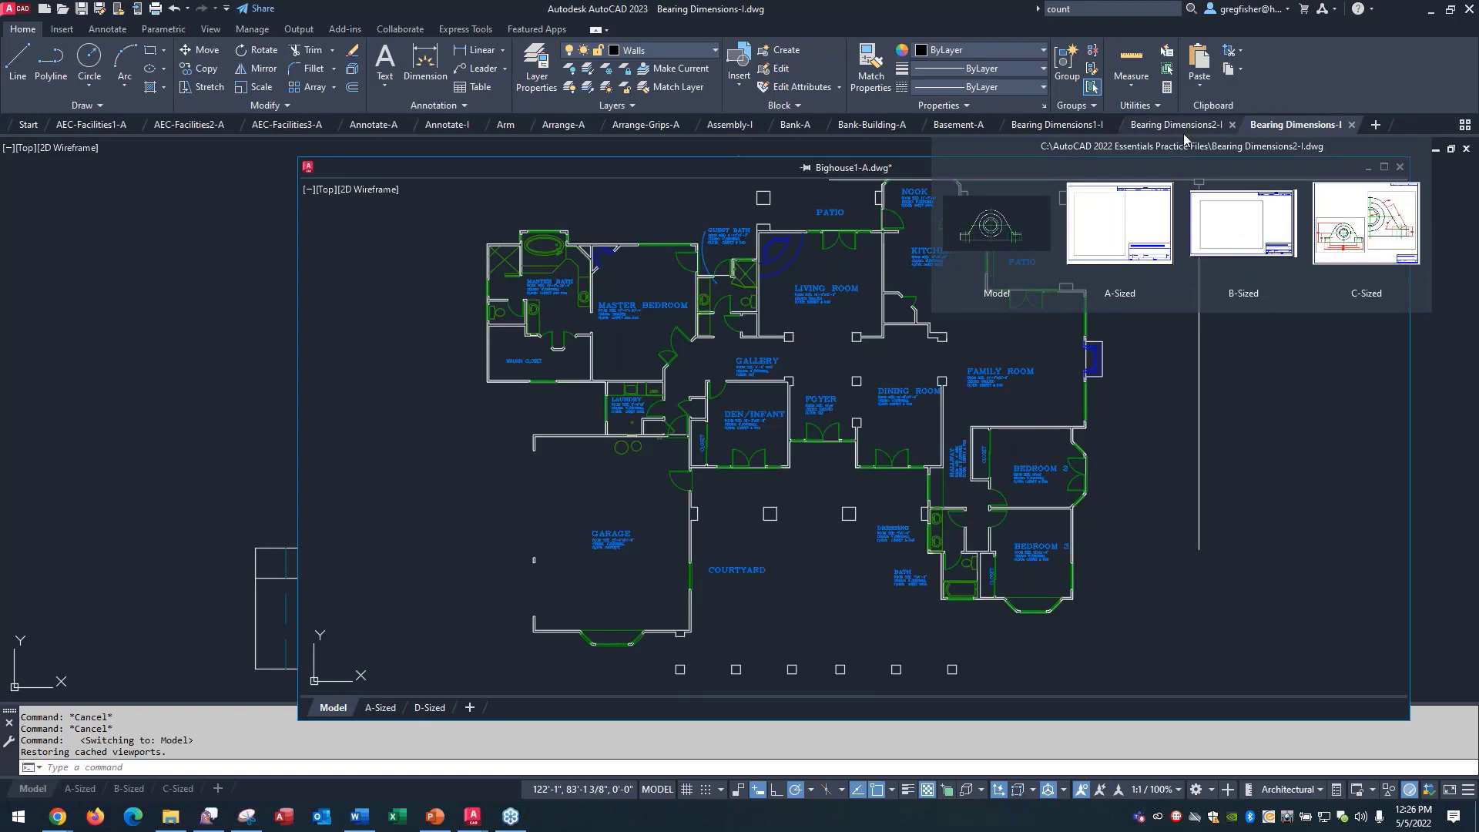
# Step: Bring Bearing Dimensions-I to the front, review the list of open drawings and preview the layouts of Bearing Dimensions2-I
pyautogui.click(1183, 133)
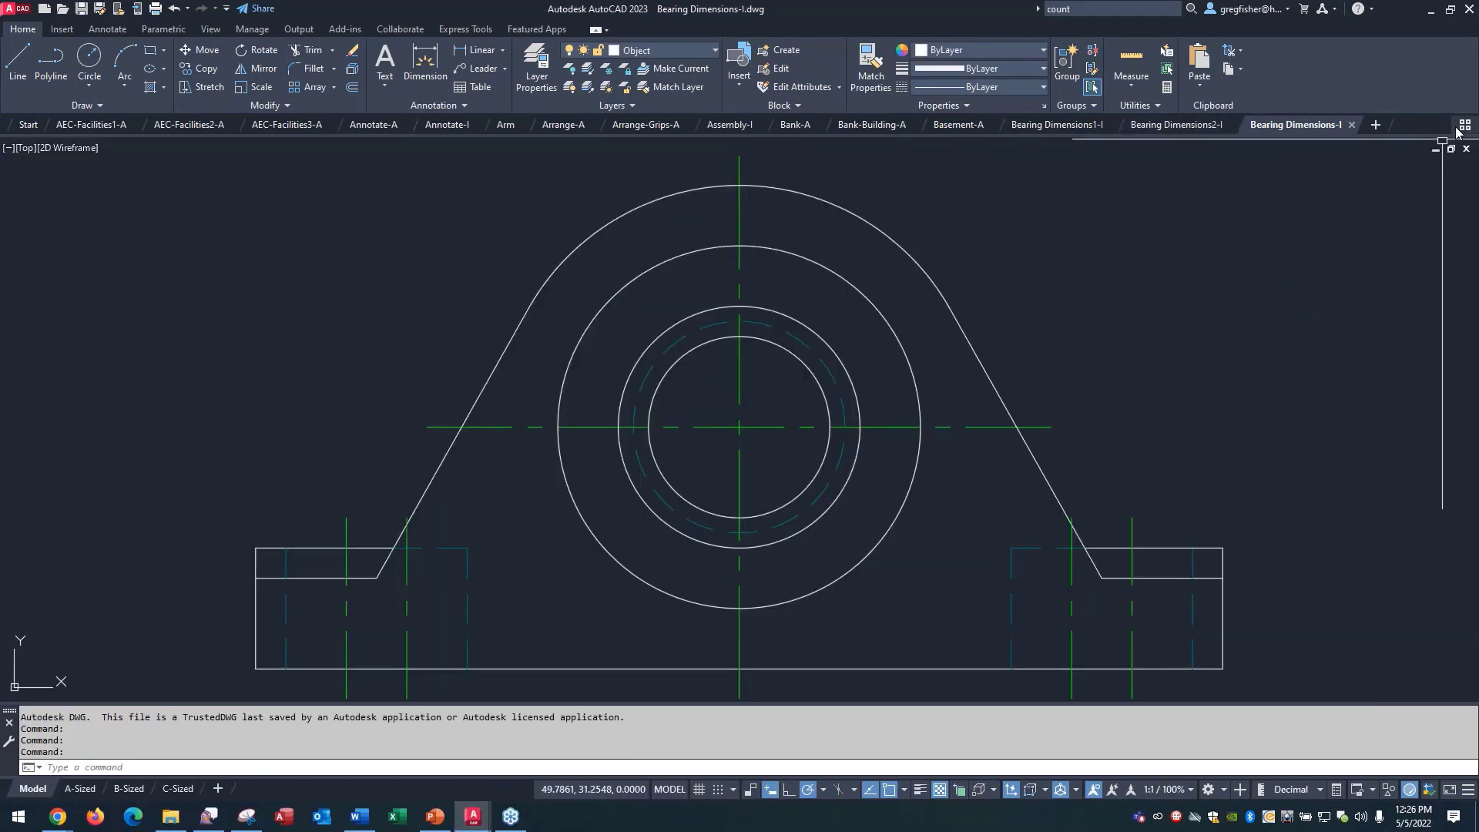
pyautogui.click(1465, 126)
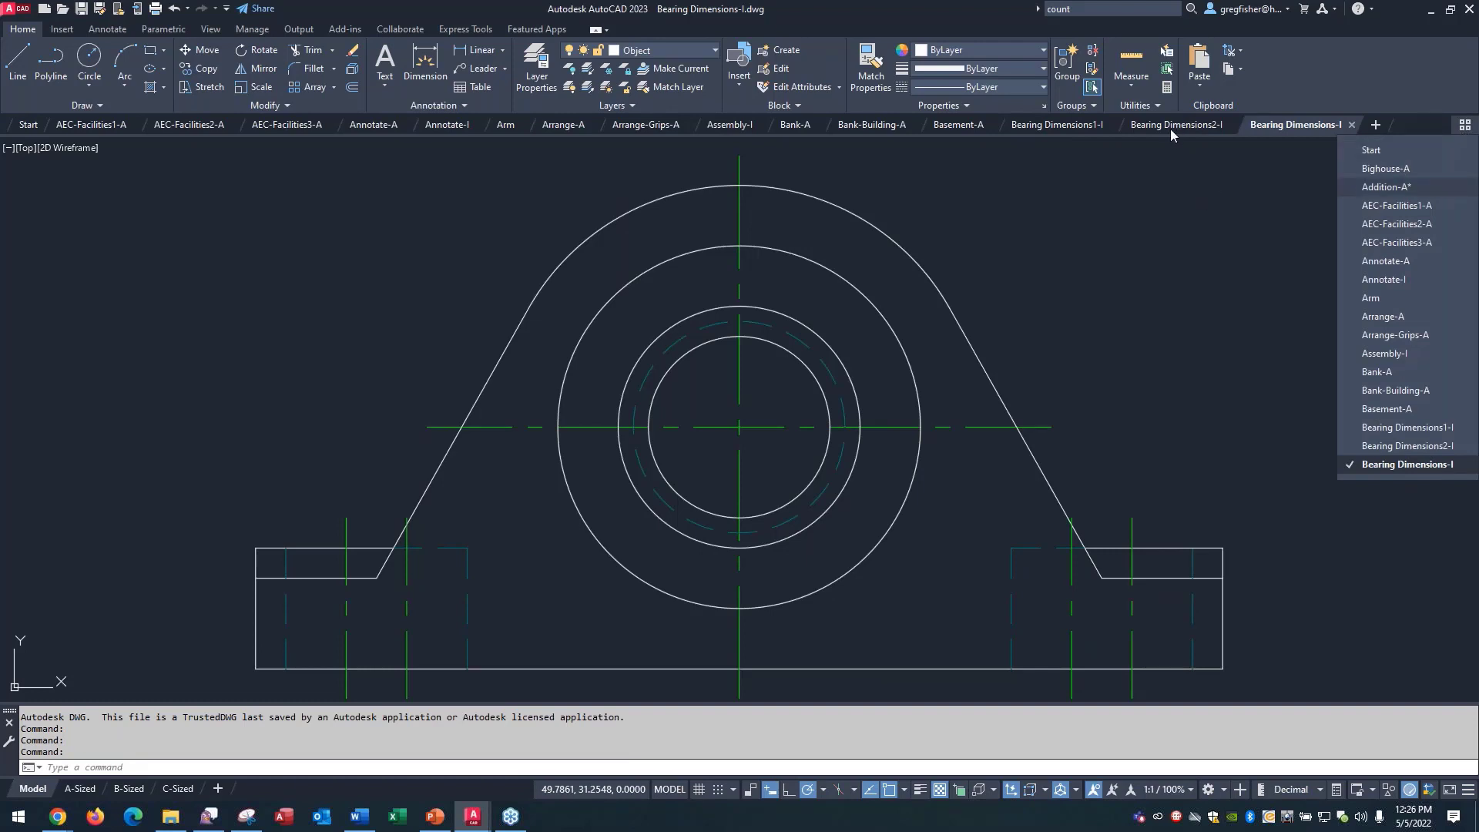
pyautogui.moveTo(1171, 128)
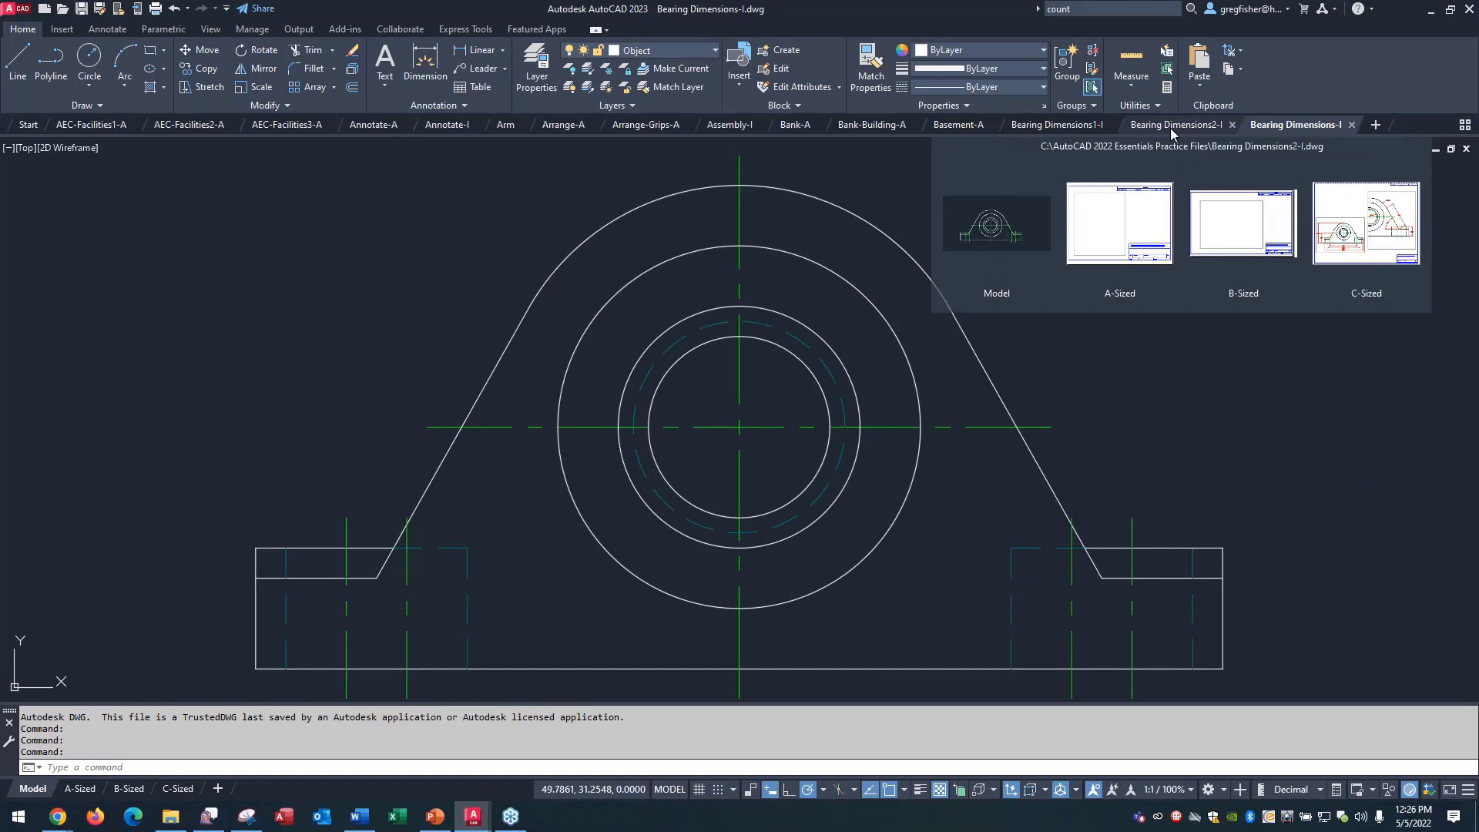
# Step: Switch to the Basement-A drawing and detach it into its own floating window
pyautogui.click(965, 126)
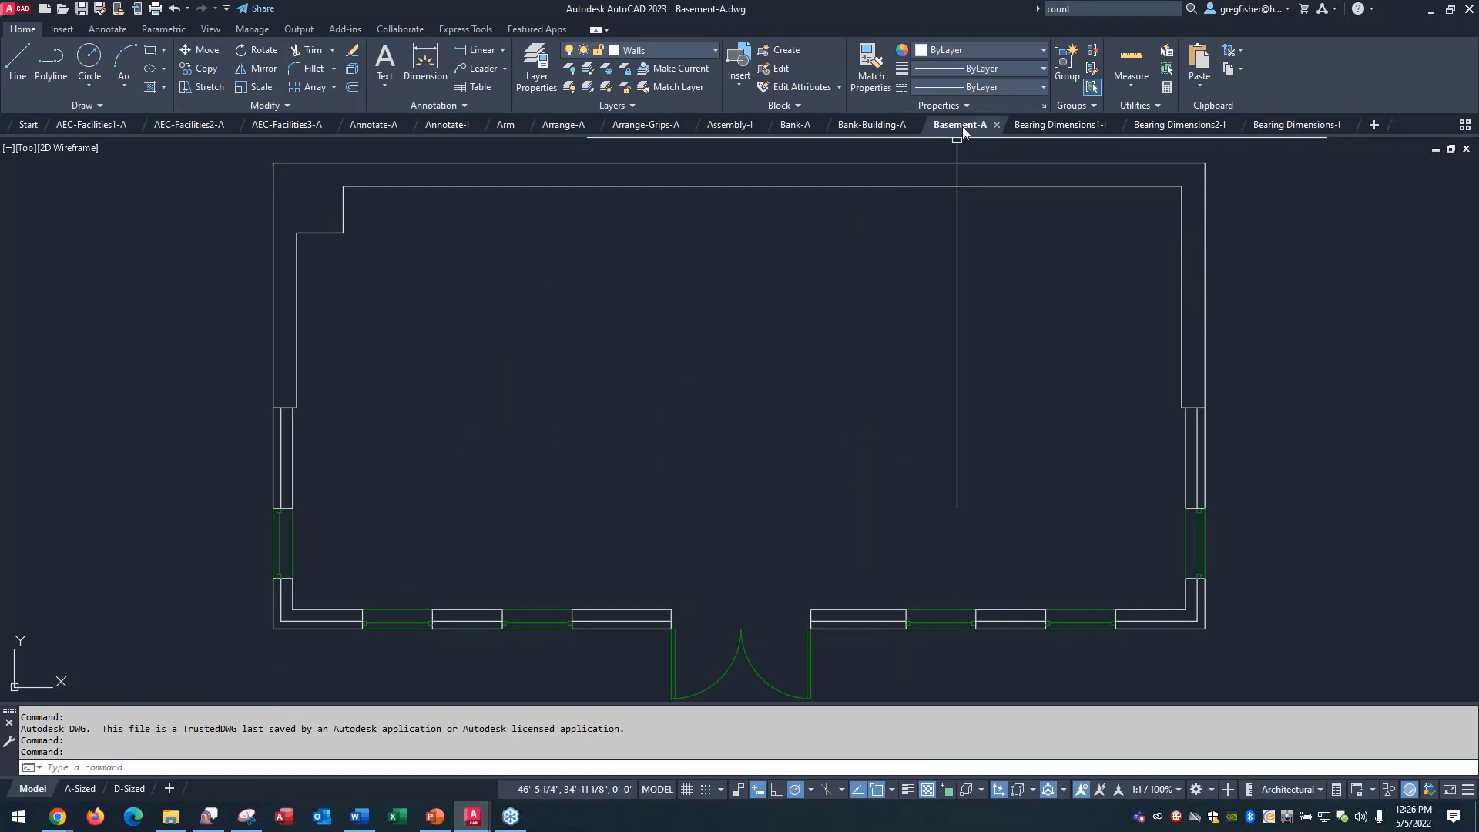
pyautogui.moveTo(963, 125); pyautogui.dragTo(687, 177)
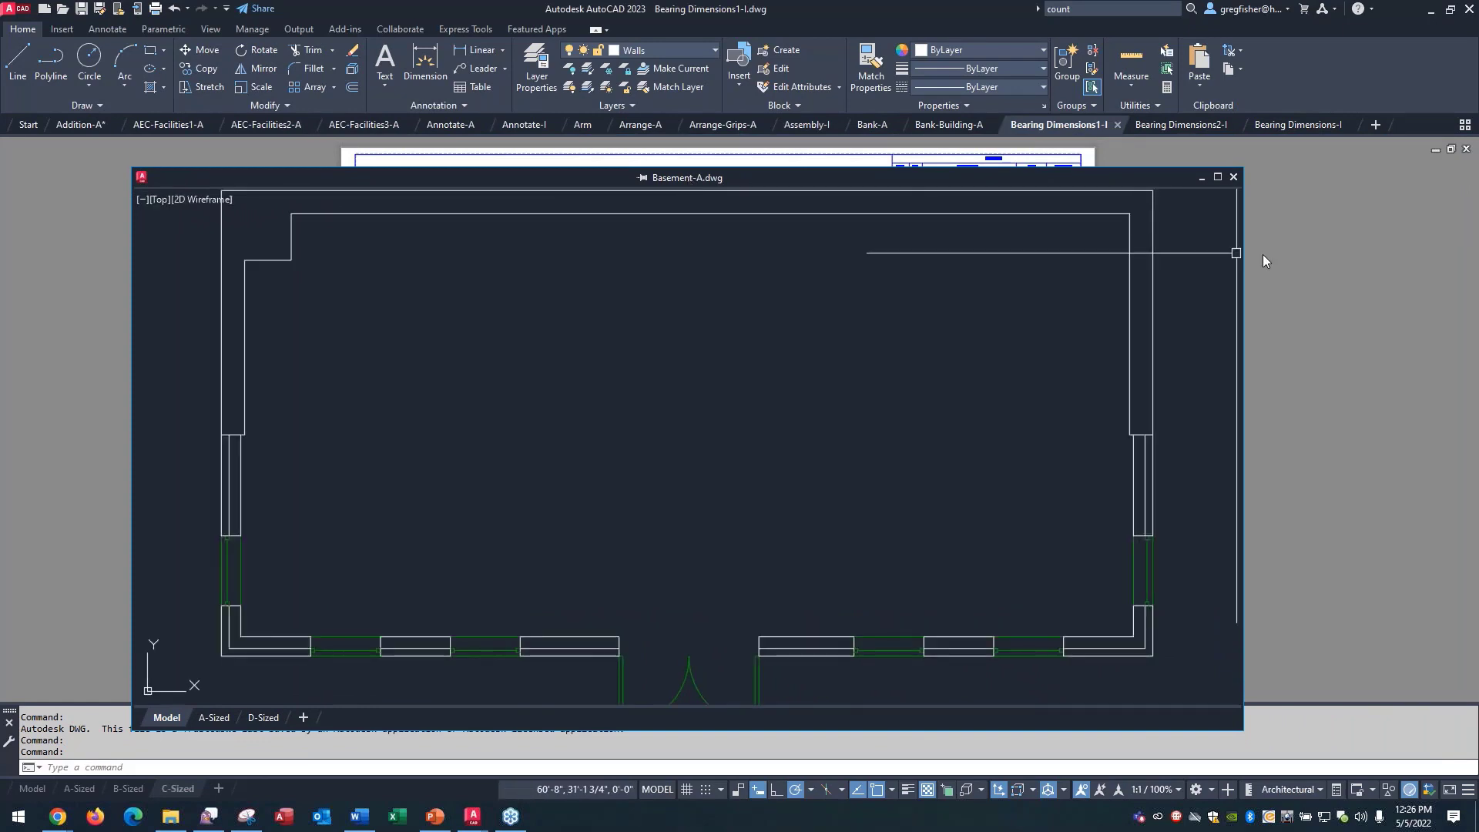
# Step: Bring the floating Bighouse1-A window to the front and move it back among the file tabs
pyautogui.rightClick(471, 827)
pyautogui.click(464, 789)
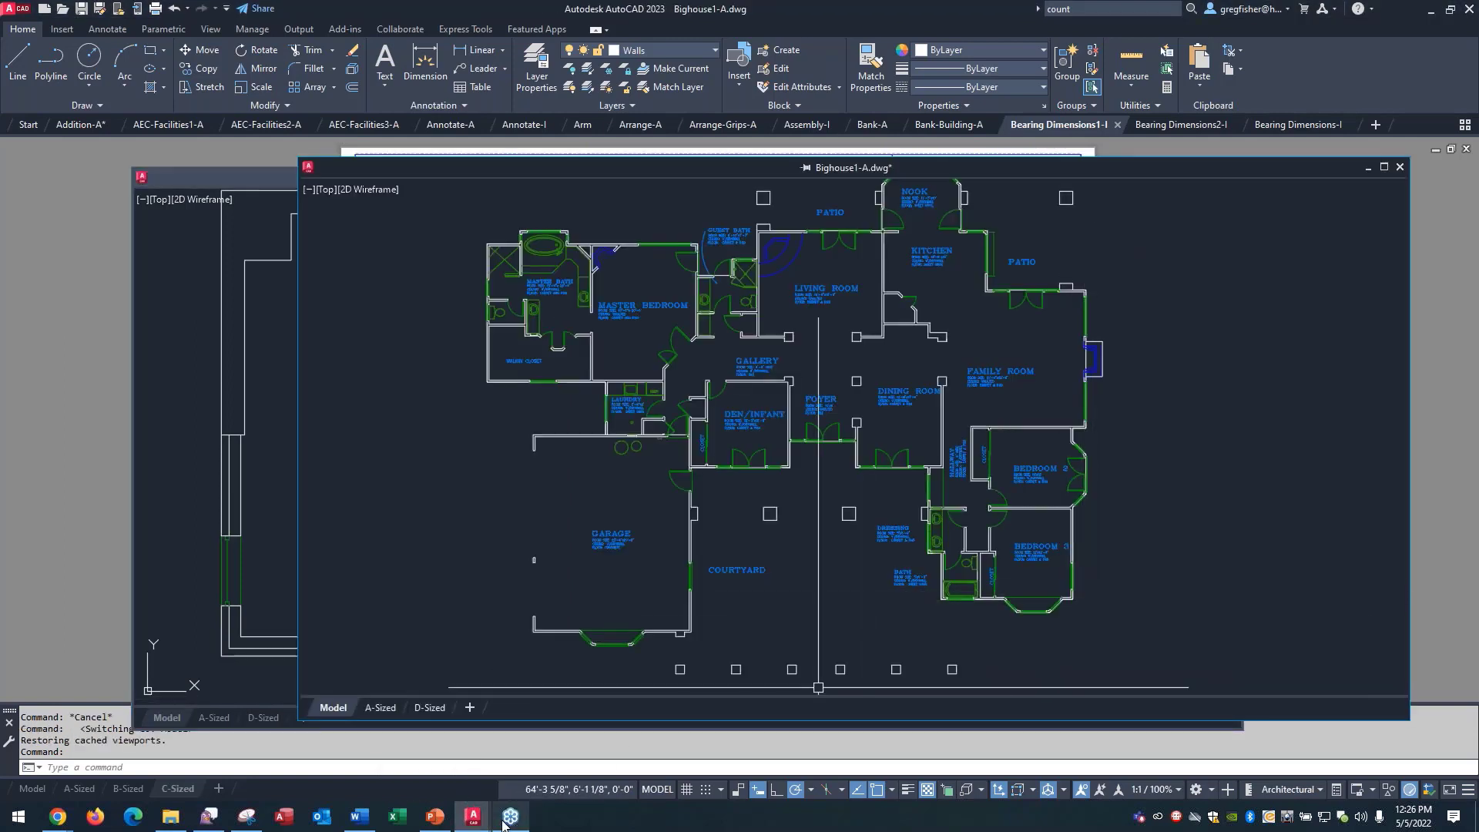
pyautogui.rightClick(478, 825)
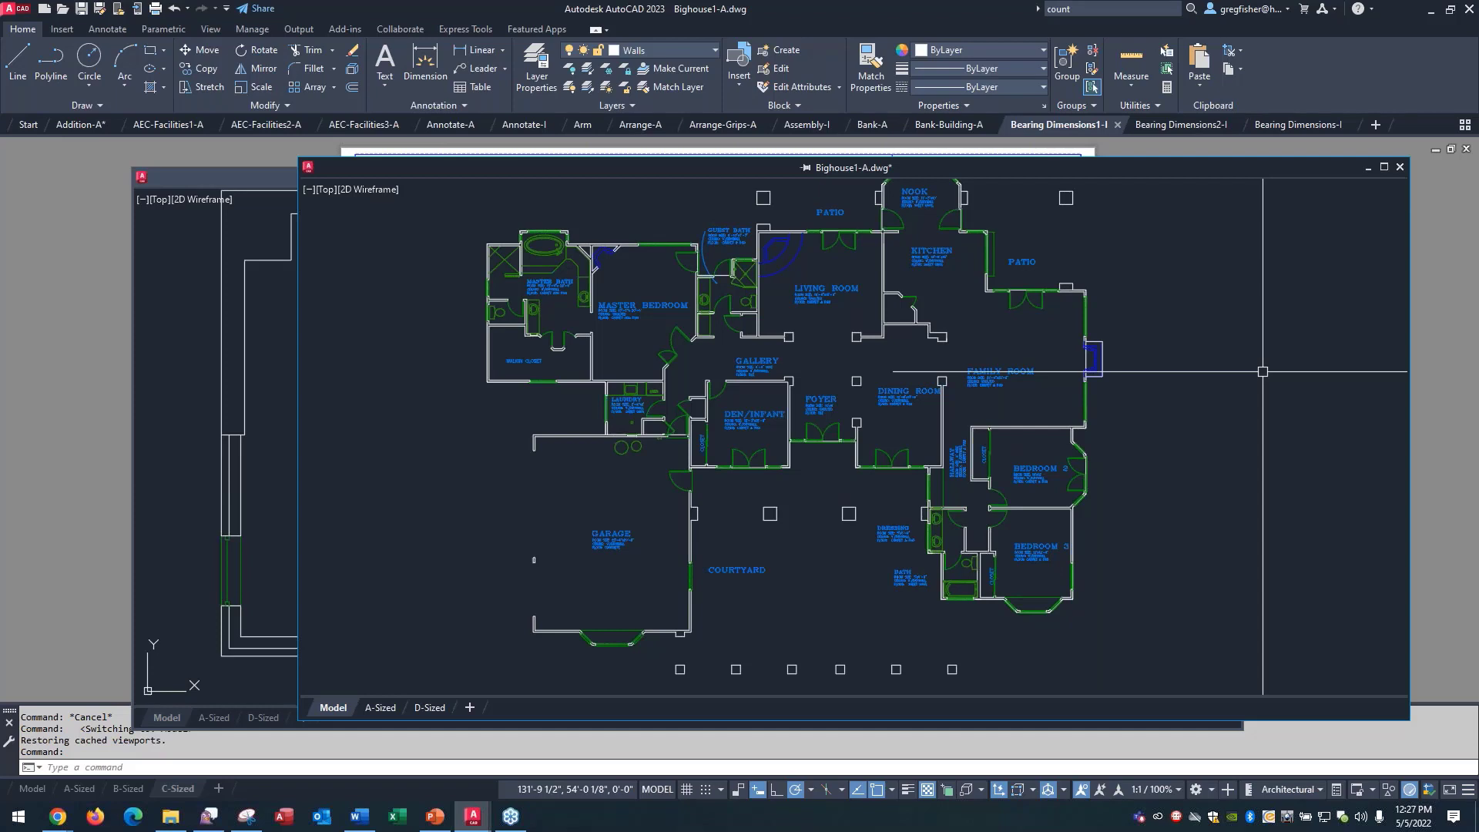
pyautogui.rightClick(1139, 169)
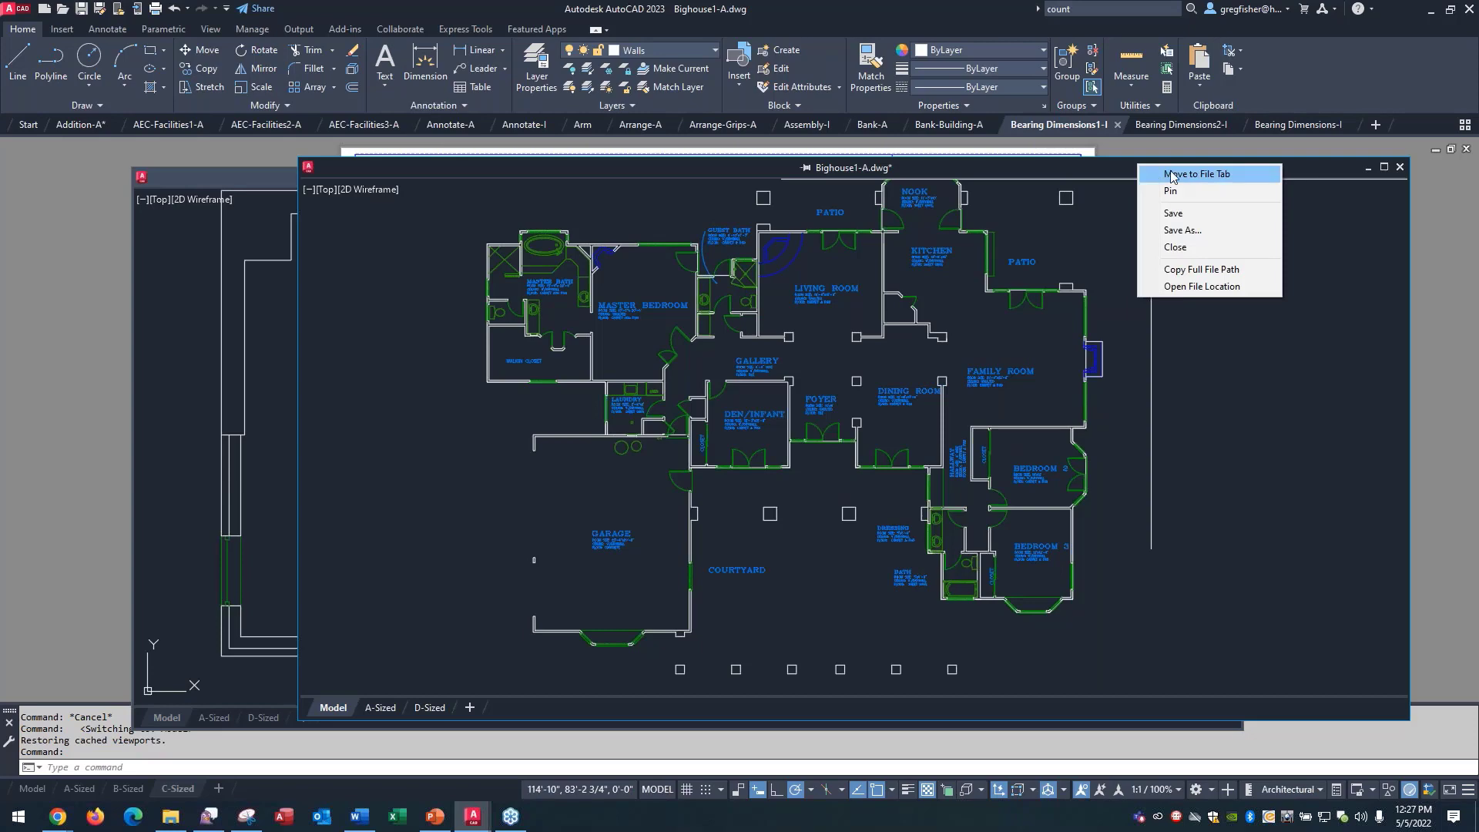
pyautogui.click(1171, 174)
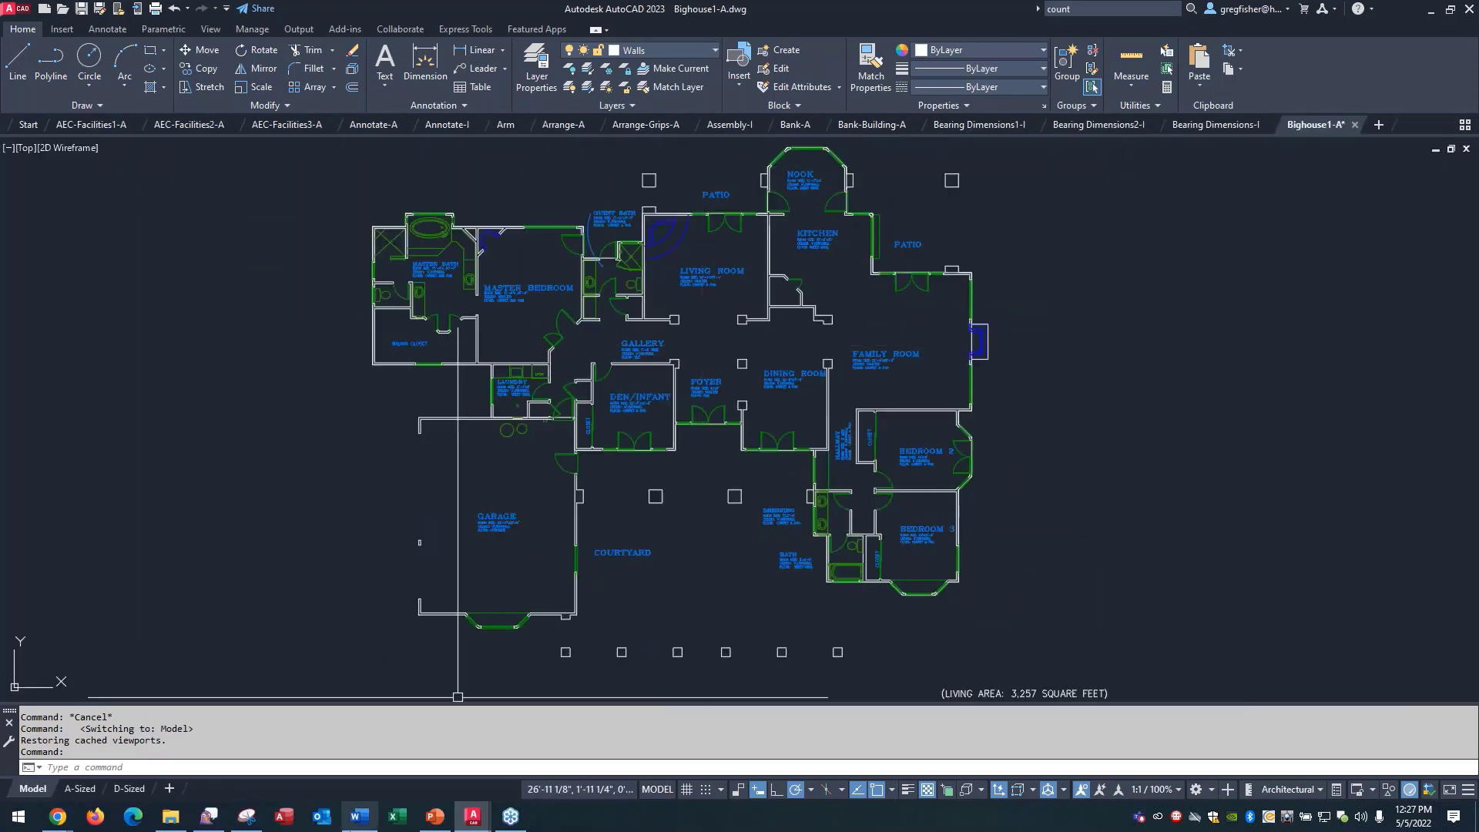
# Step: Switch back and forth between Bearing Dimensions-I and Bighouse1-A, view Bearing Dimensions2-I, and return to Bighouse1-A
pyautogui.moveTo(462, 815)
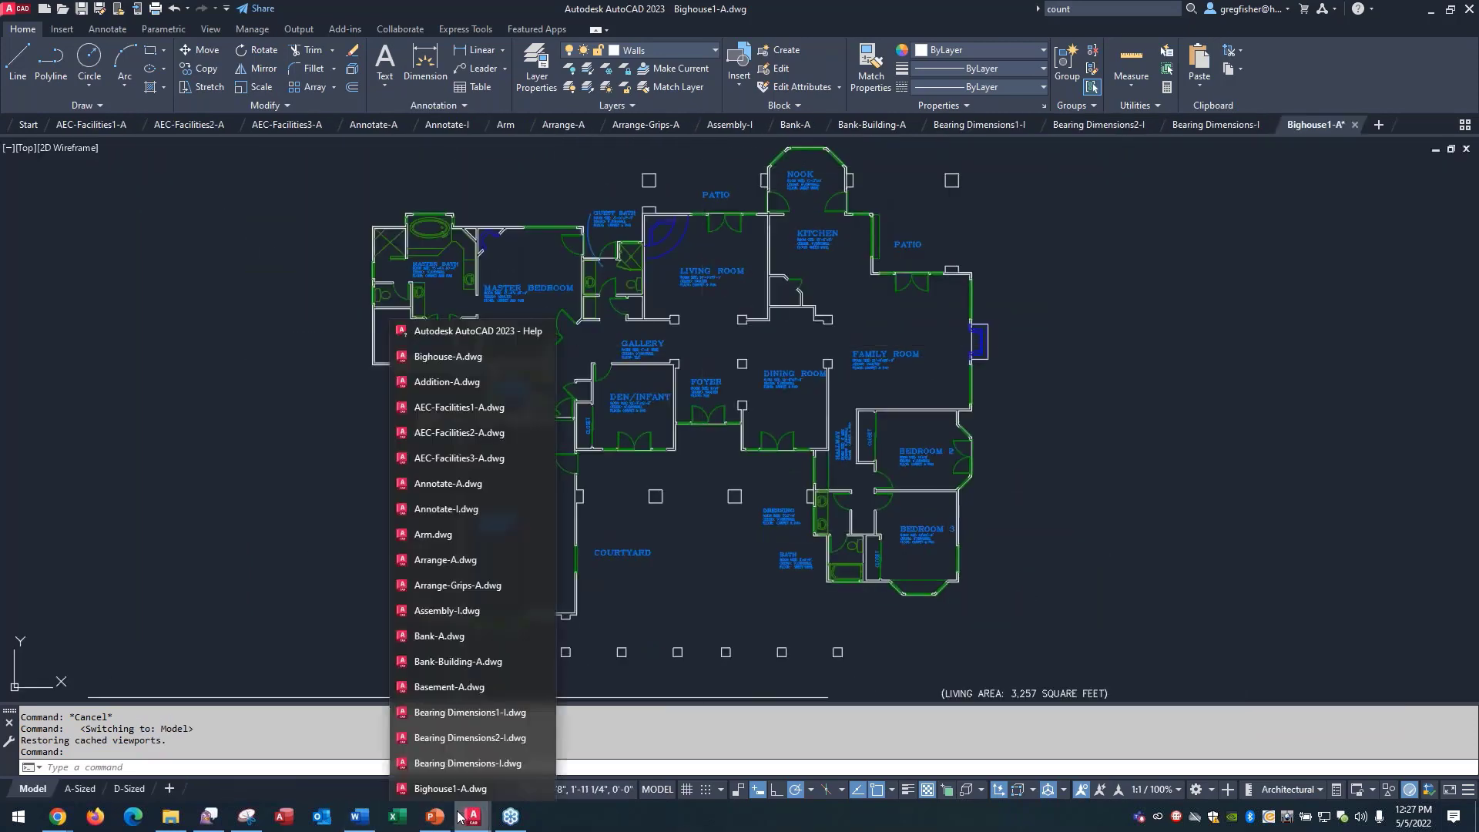
pyautogui.click(455, 765)
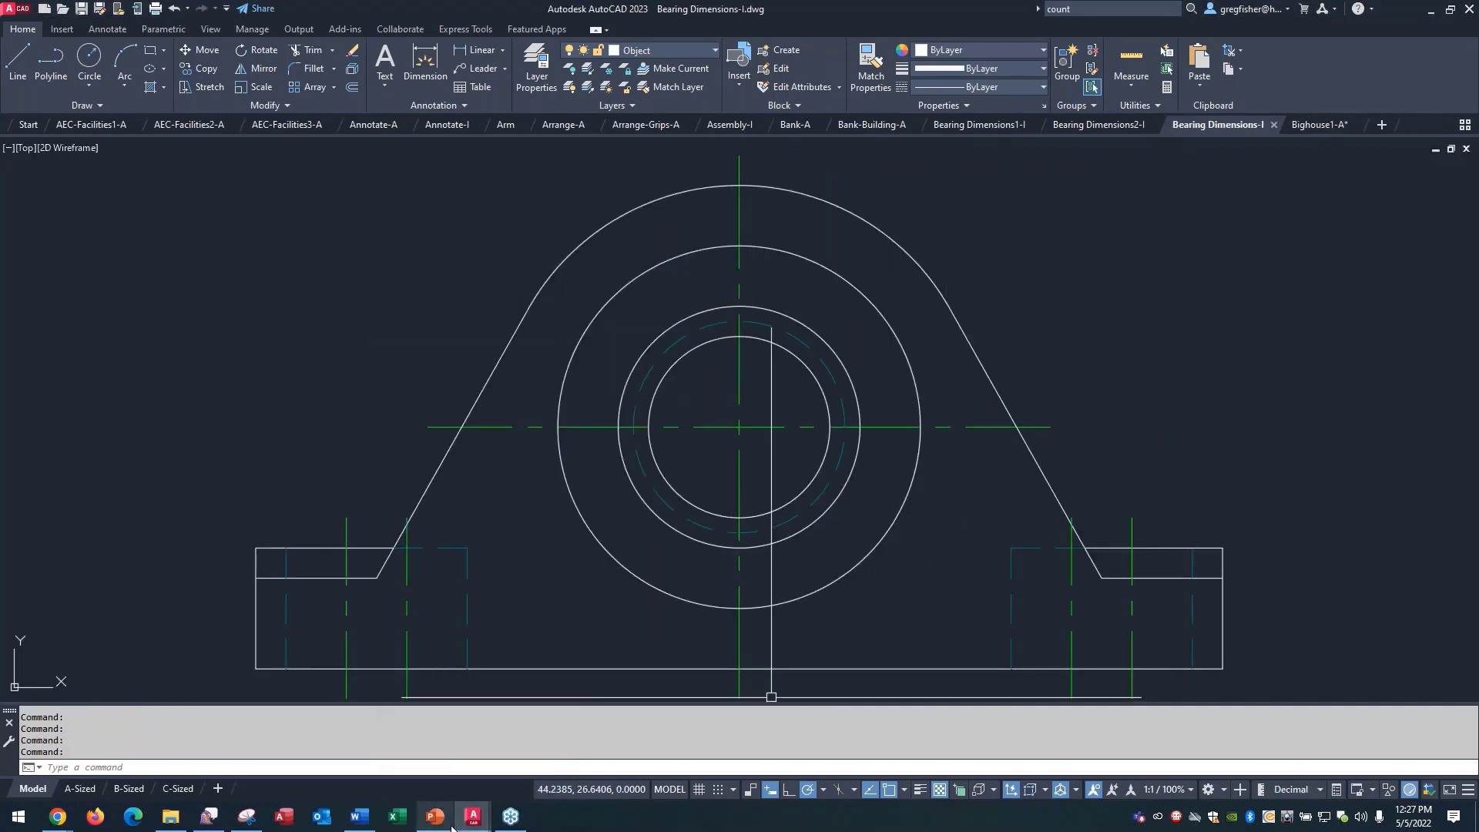
pyautogui.click(474, 820)
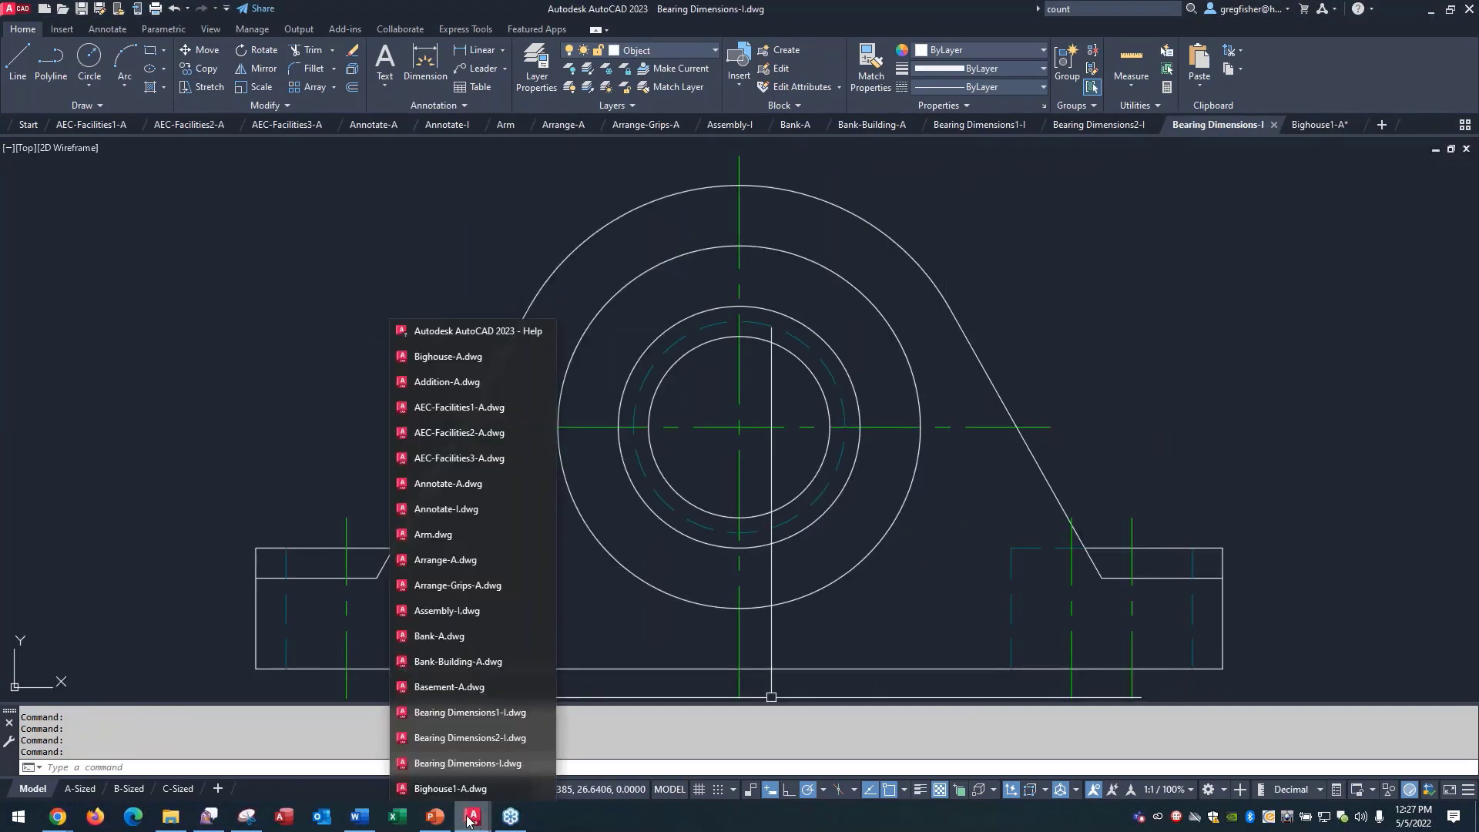
pyautogui.click(450, 789)
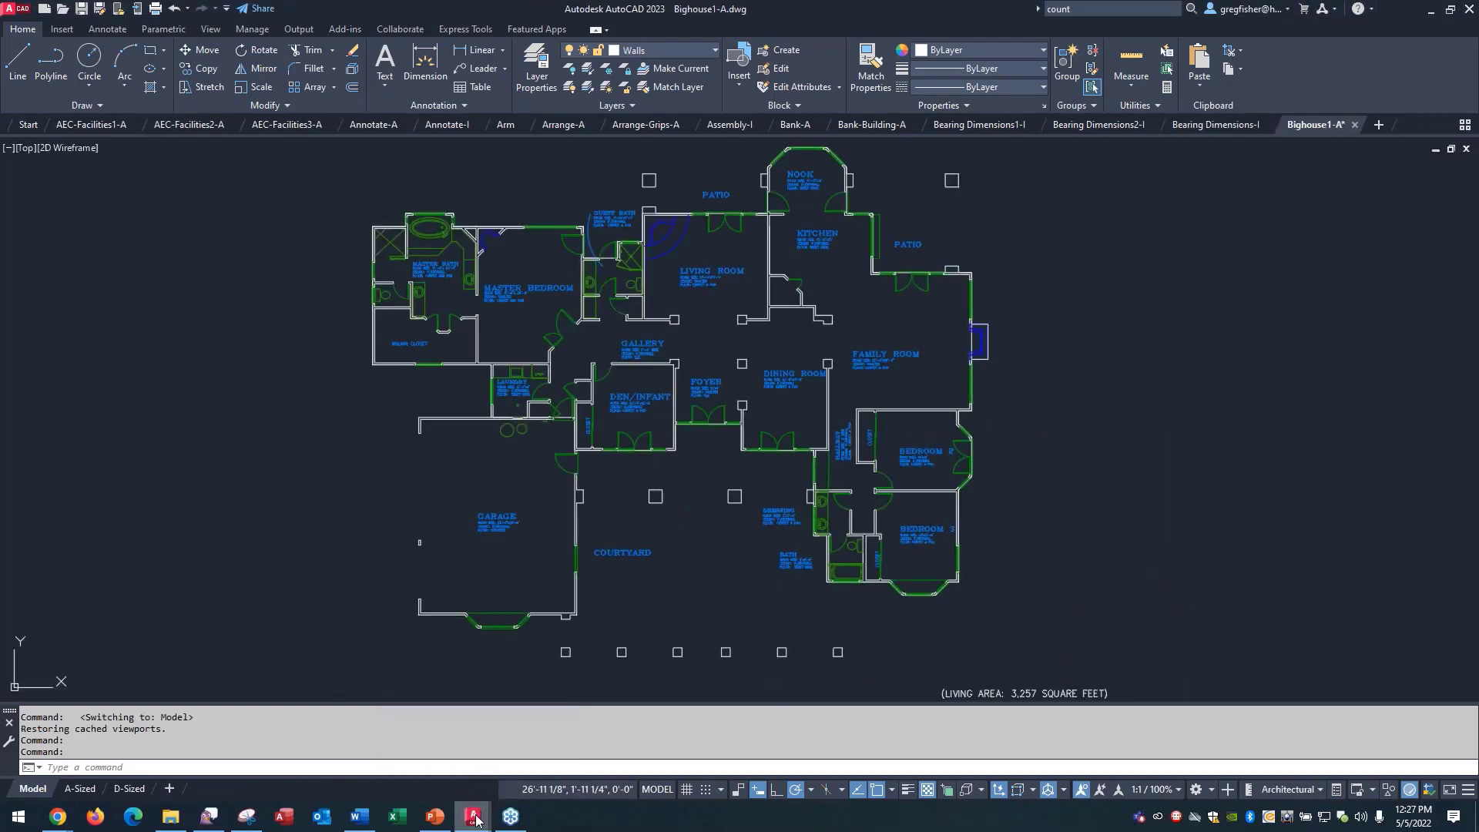
pyautogui.click(476, 820)
pyautogui.click(468, 763)
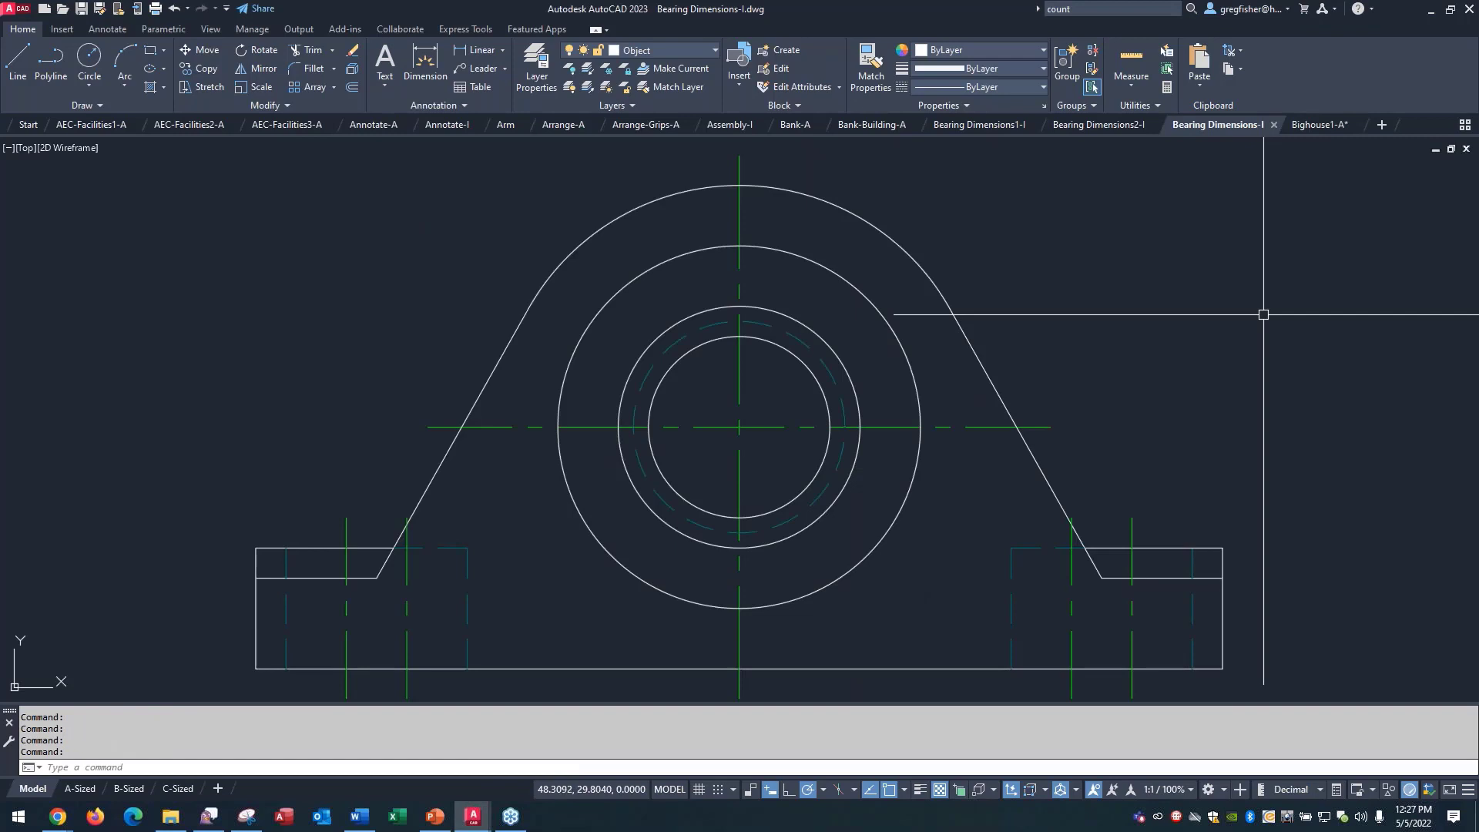
pyautogui.click(467, 819)
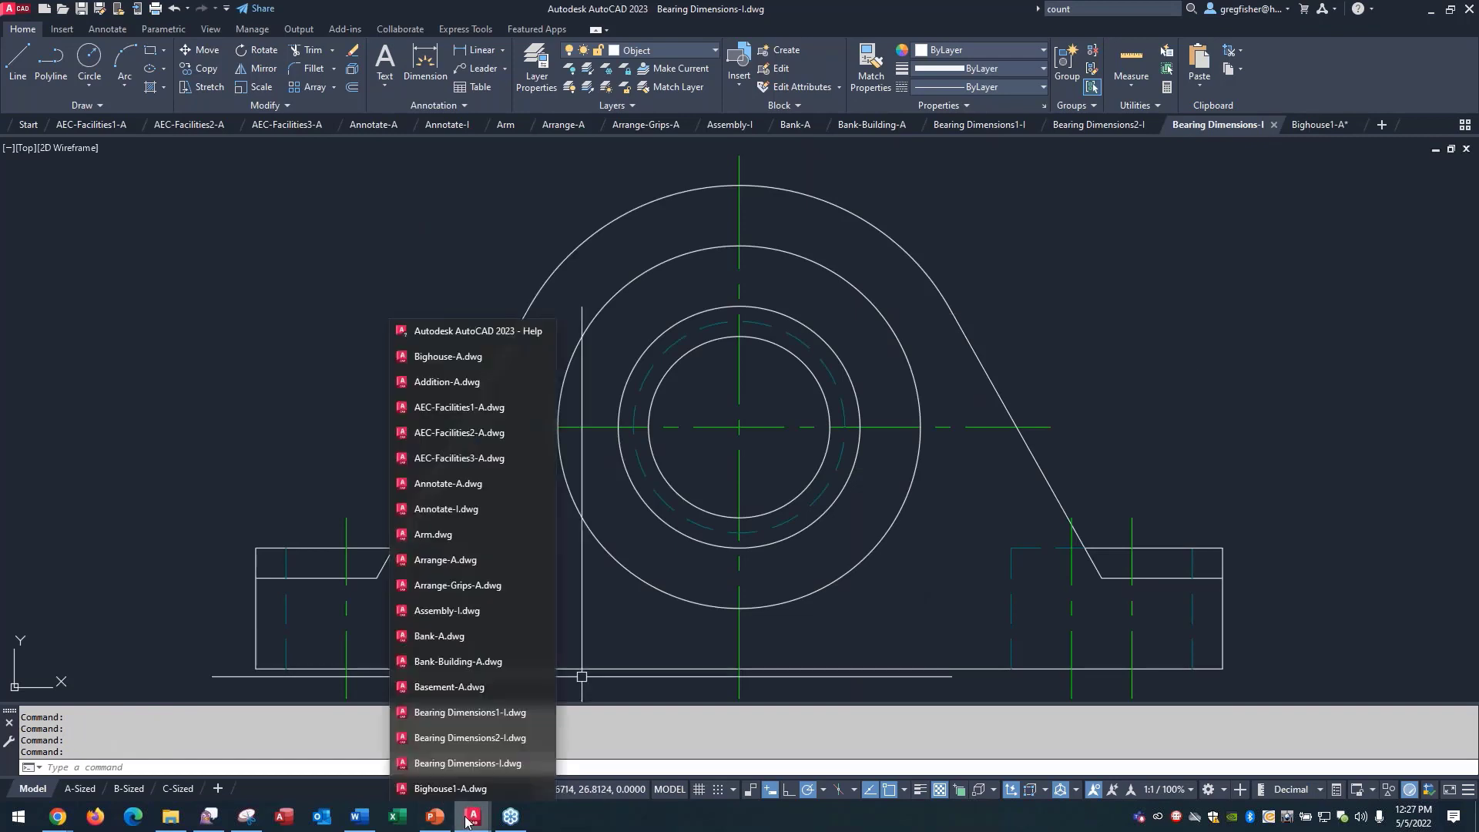
pyautogui.click(456, 738)
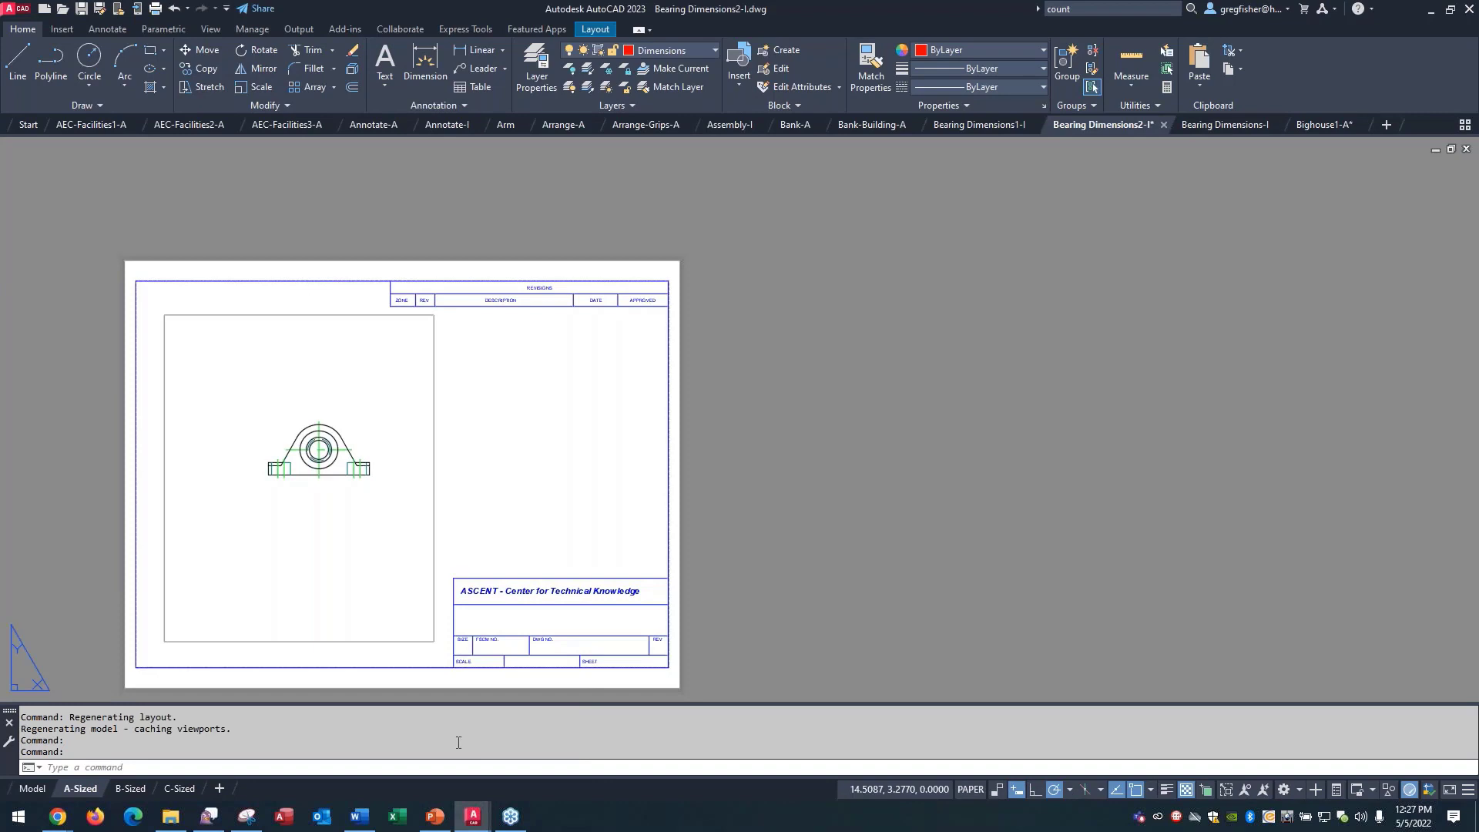
pyautogui.click(1320, 126)
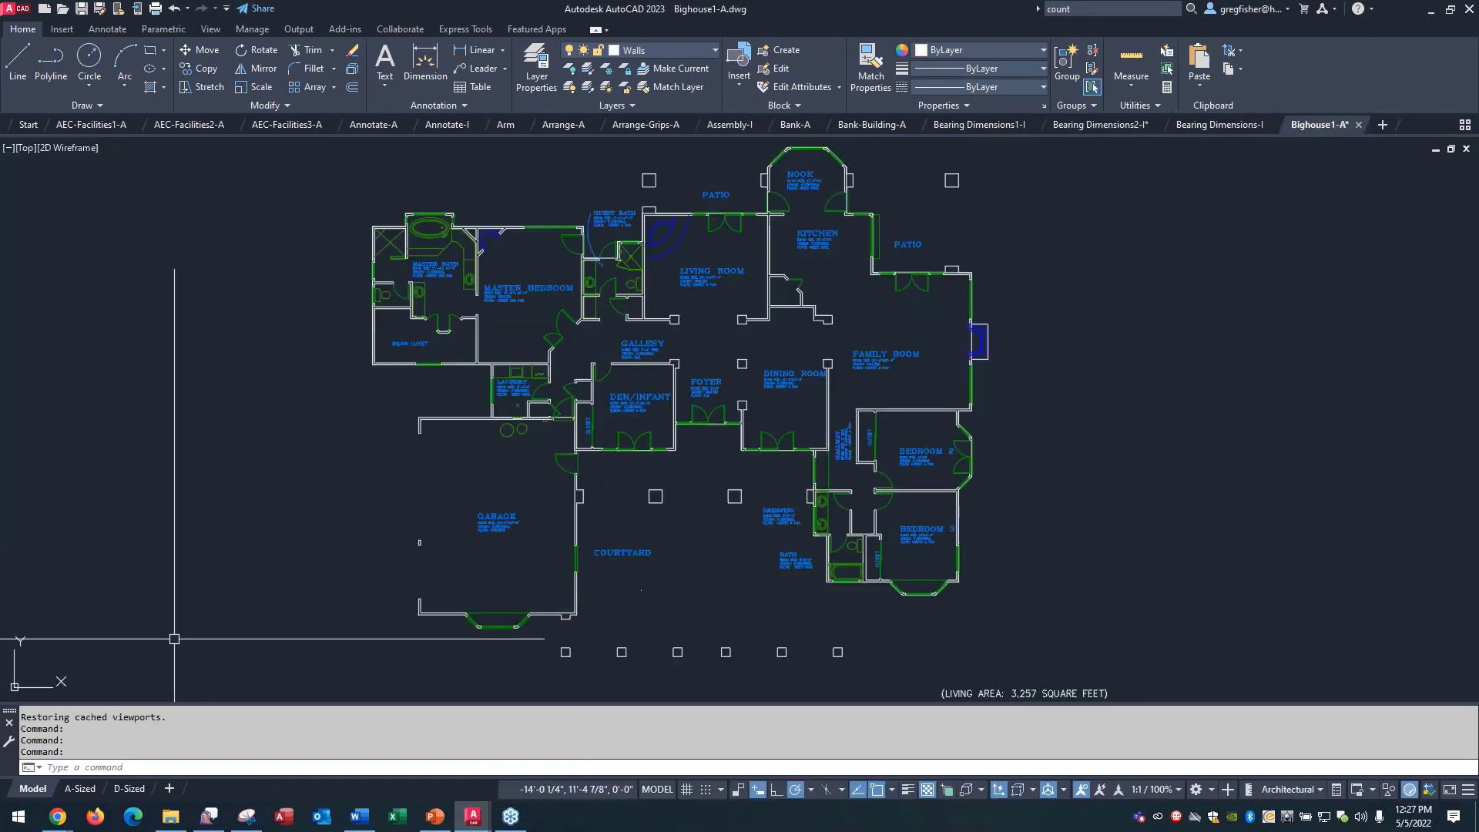
# Step: Undock the command line so it floats over the drawing area, and detach Bighouse1-A into a floating window
pyautogui.moveTo(14, 714)
pyautogui.mouseDown()
pyautogui.moveTo(34, 724)
pyautogui.moveTo(346, 642)
pyautogui.moveTo(407, 716)
pyautogui.moveTo(382, 743)
pyautogui.mouseUp()
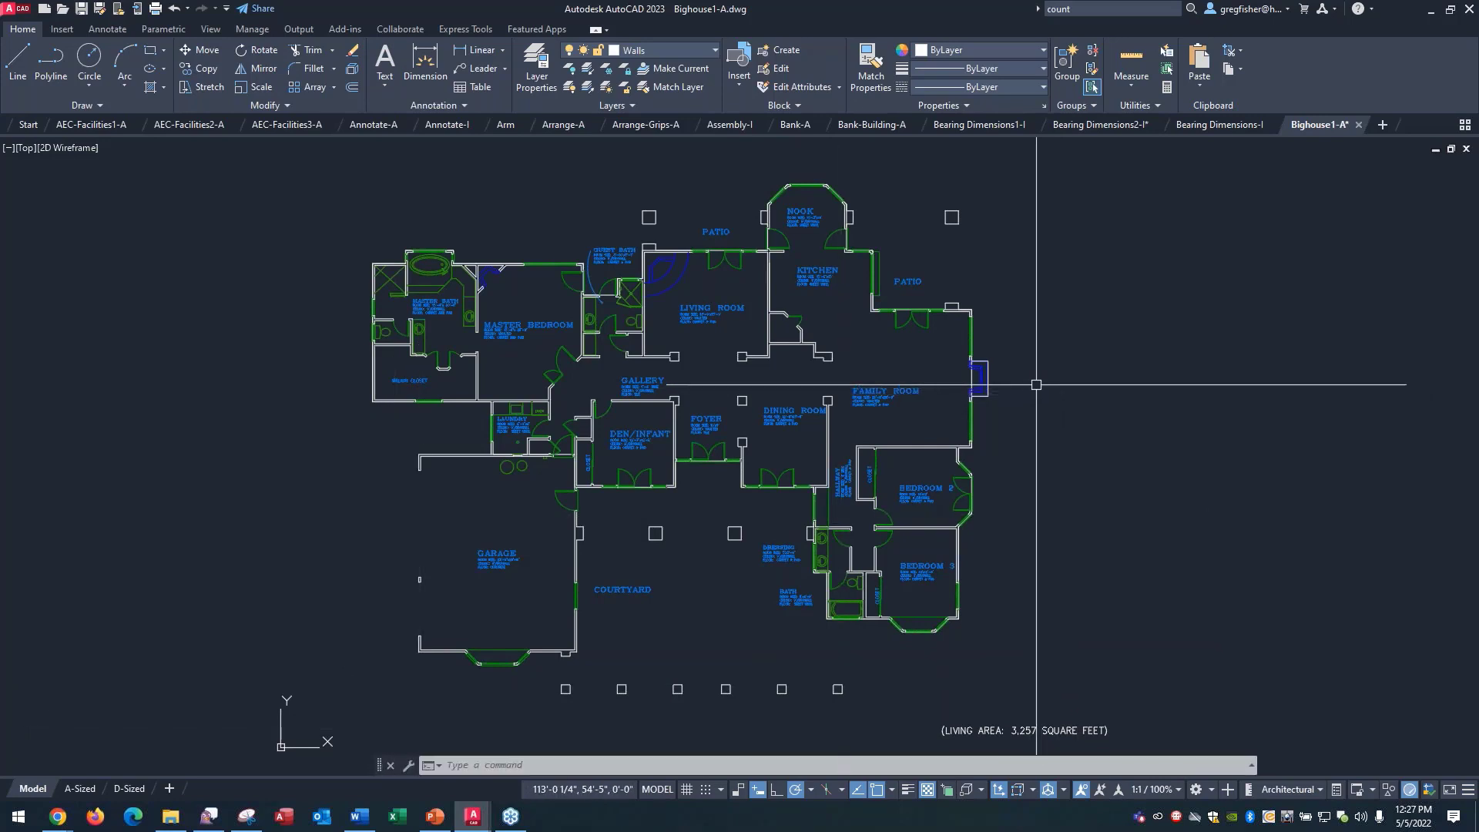
pyautogui.moveTo(1322, 131)
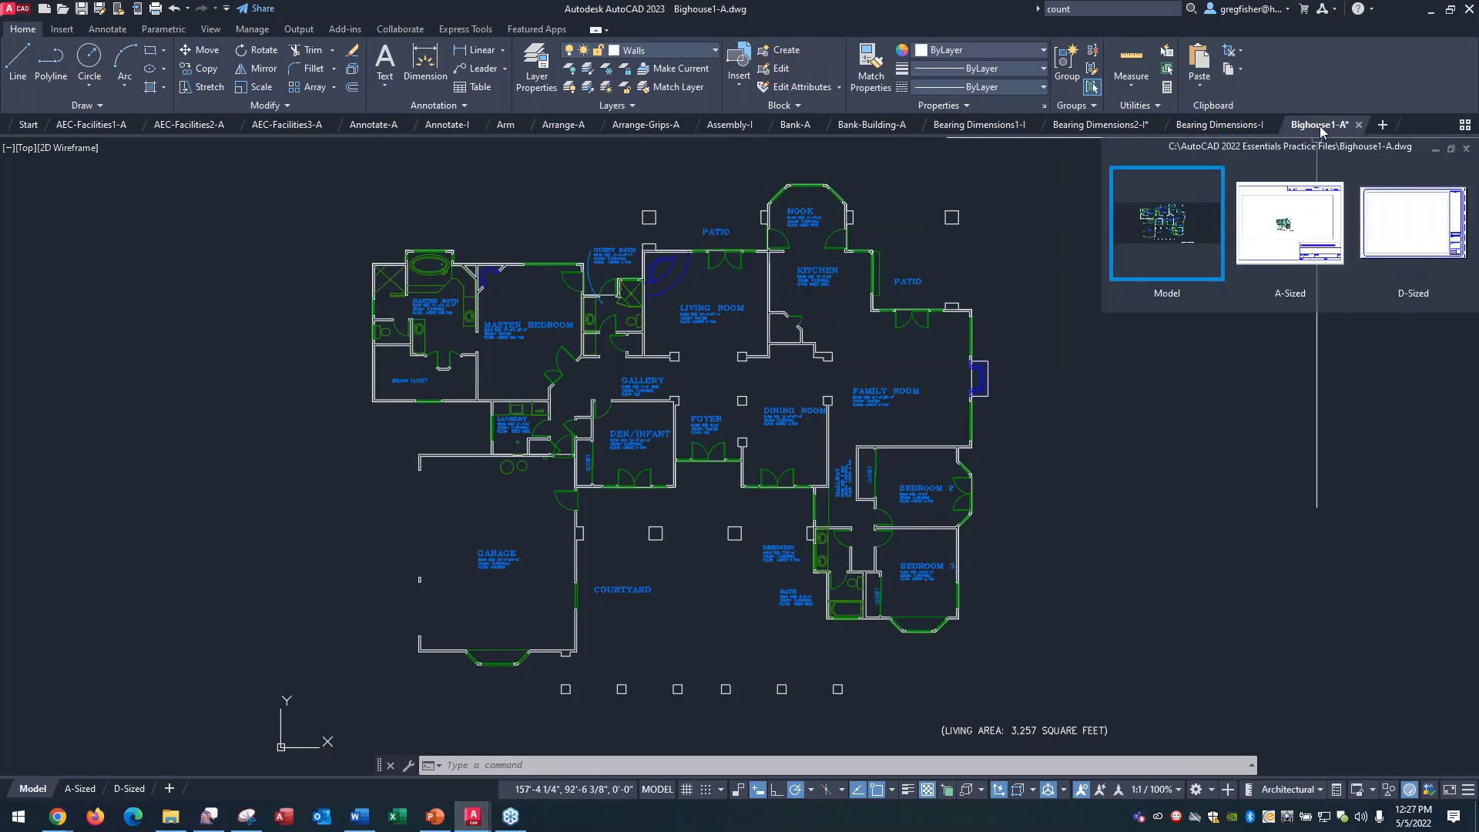
pyautogui.moveTo(1322, 131)
pyautogui.mouseDown()
pyautogui.moveTo(1103, 286)
pyautogui.moveTo(888, 308)
pyautogui.moveTo(732, 267)
pyautogui.moveTo(690, 233)
pyautogui.moveTo(679, 196)
pyautogui.mouseUp()
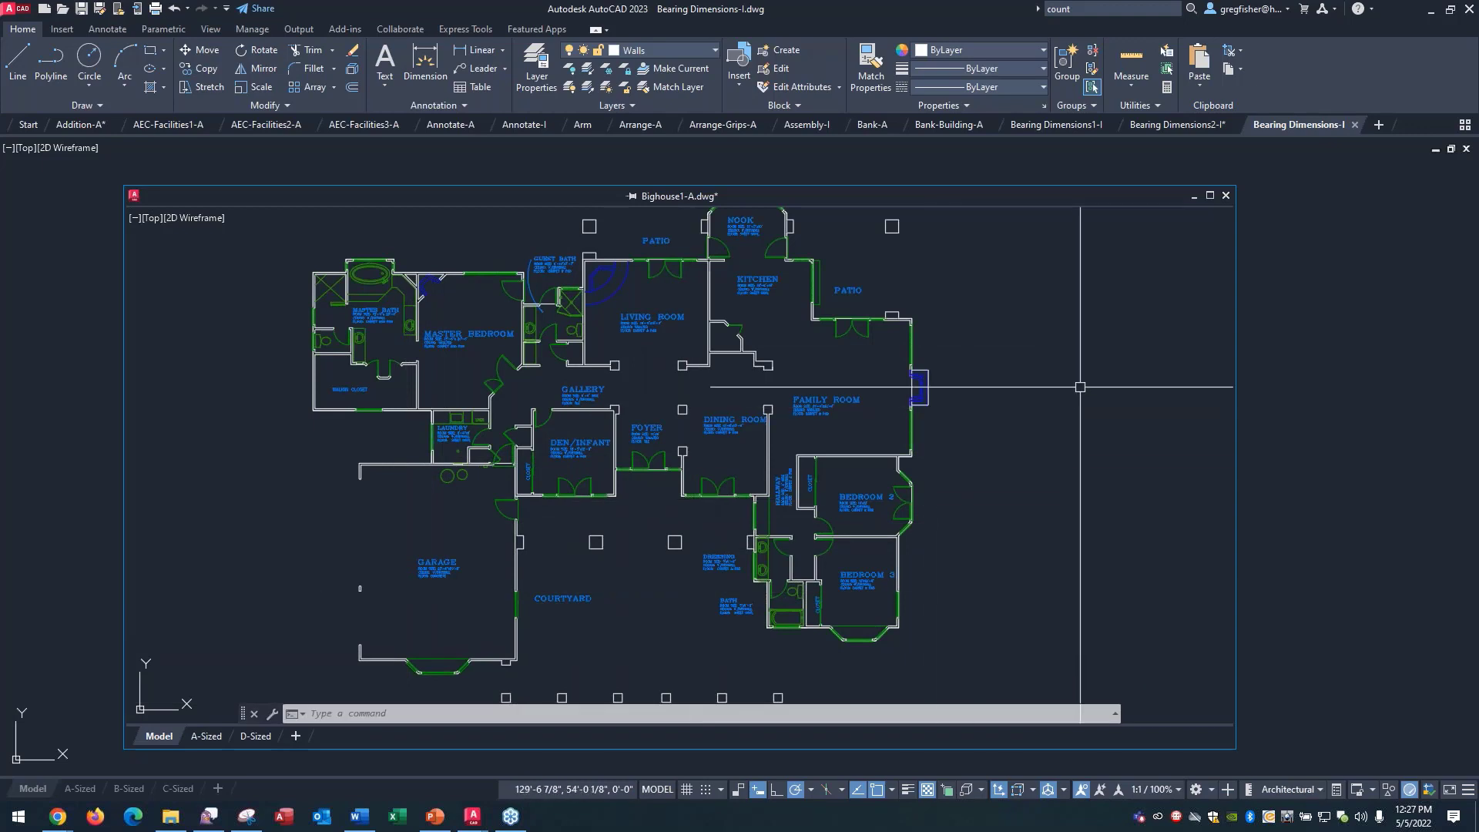
# Step: Detach Bearing Dimensions2-I into a floating window and show its model space
pyautogui.moveTo(1156, 130)
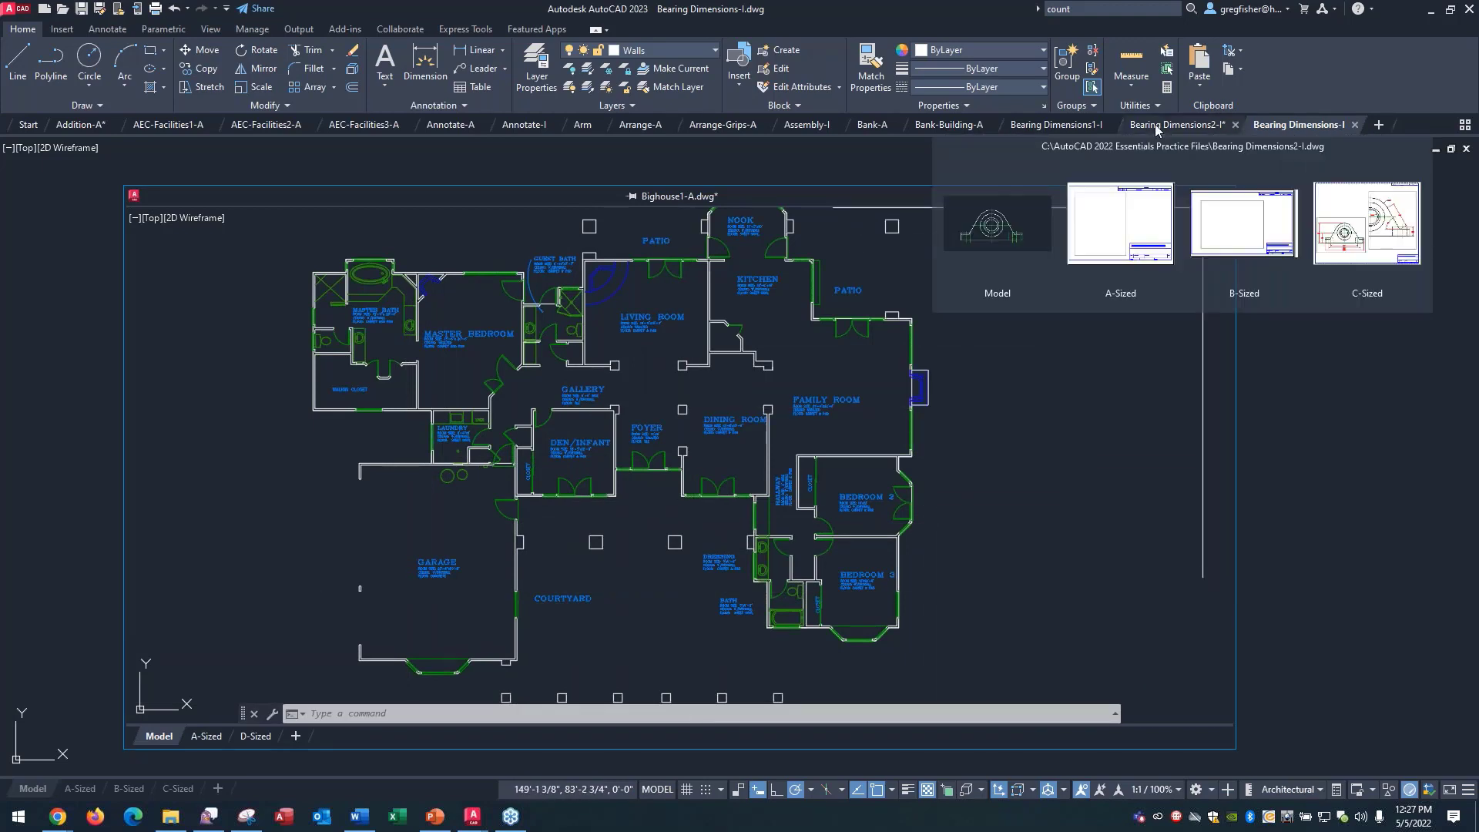
pyautogui.moveTo(1156, 130)
pyautogui.mouseDown()
pyautogui.moveTo(1093, 221)
pyautogui.moveTo(1006, 246)
pyautogui.moveTo(862, 205)
pyautogui.mouseUp()
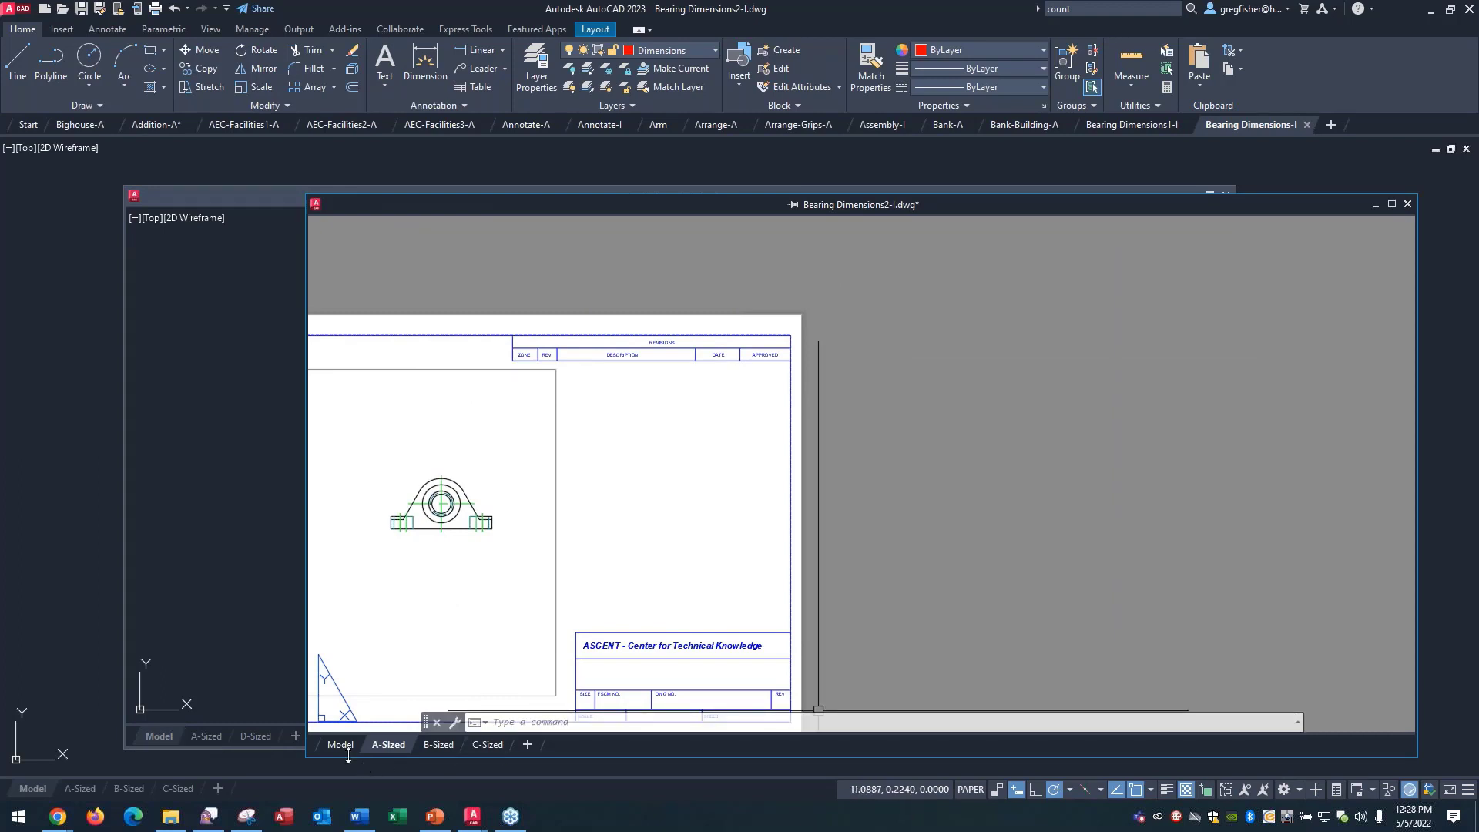
pyautogui.click(342, 745)
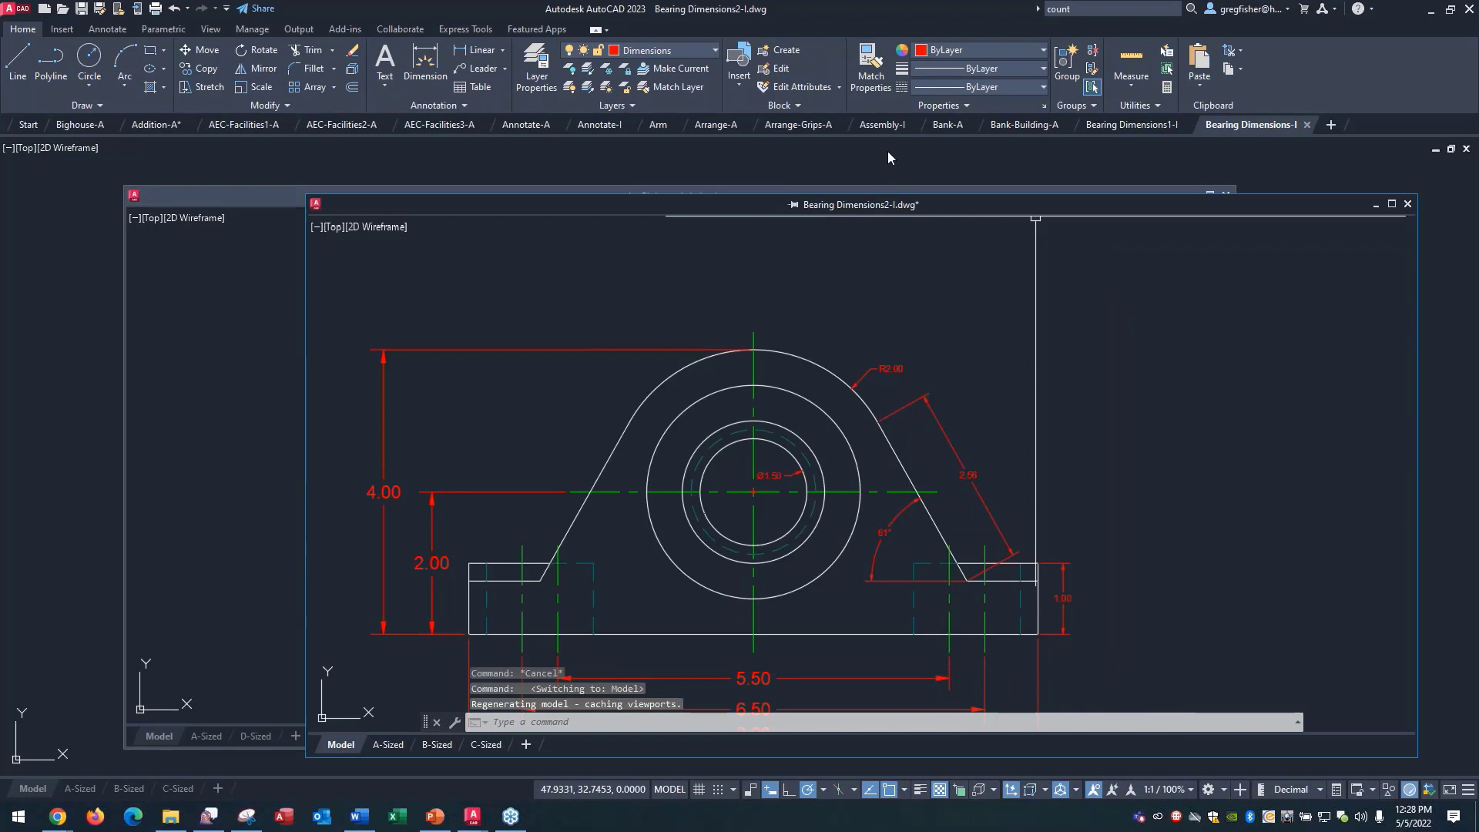
# Step: Detach the Assembly-I drawing into a floating window and move it back to the file tabs
pyautogui.click(894, 127)
pyautogui.moveTo(874, 242); pyautogui.dragTo(709, 175)
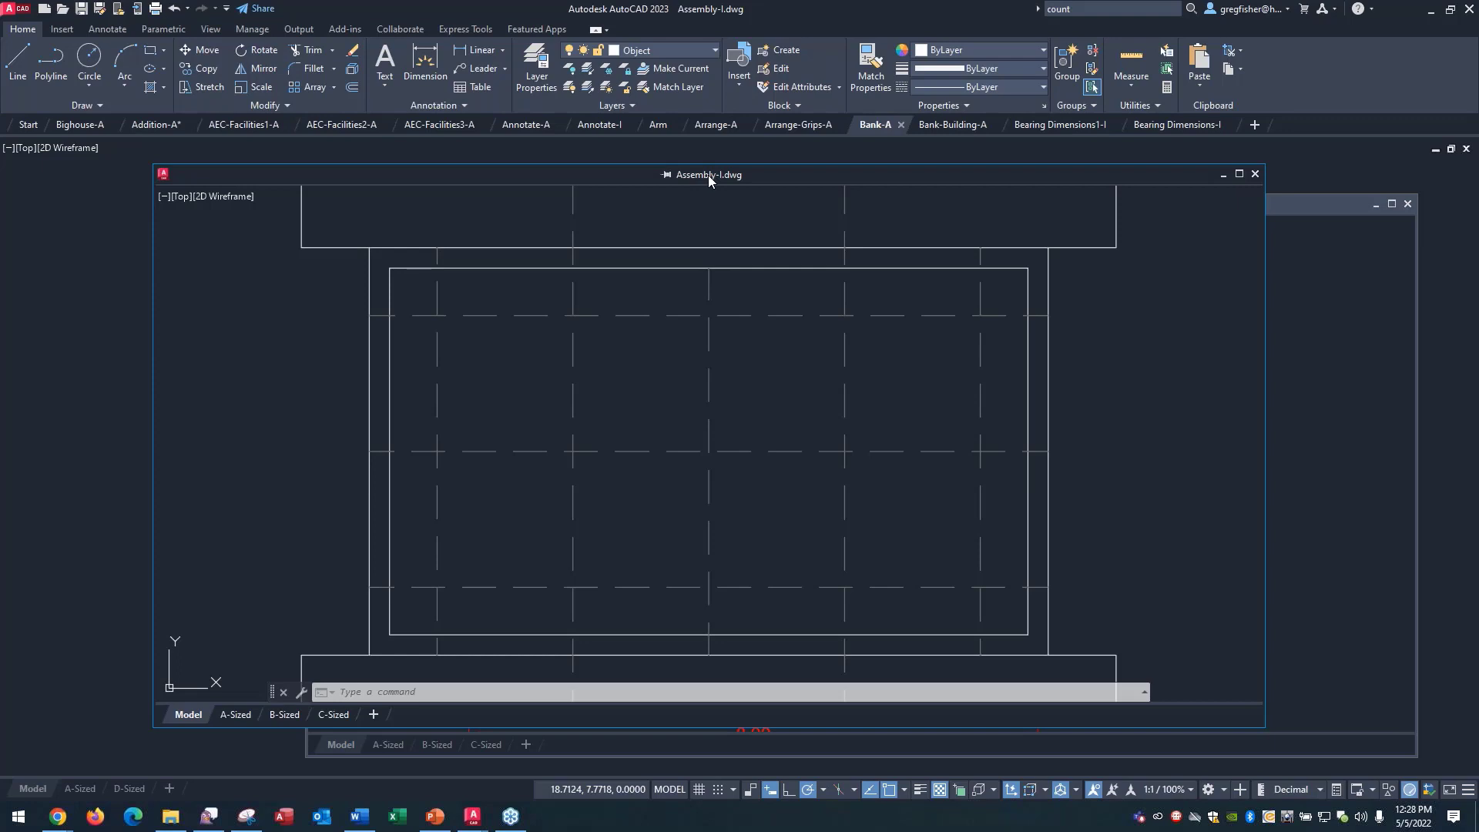
pyautogui.rightClick(811, 177)
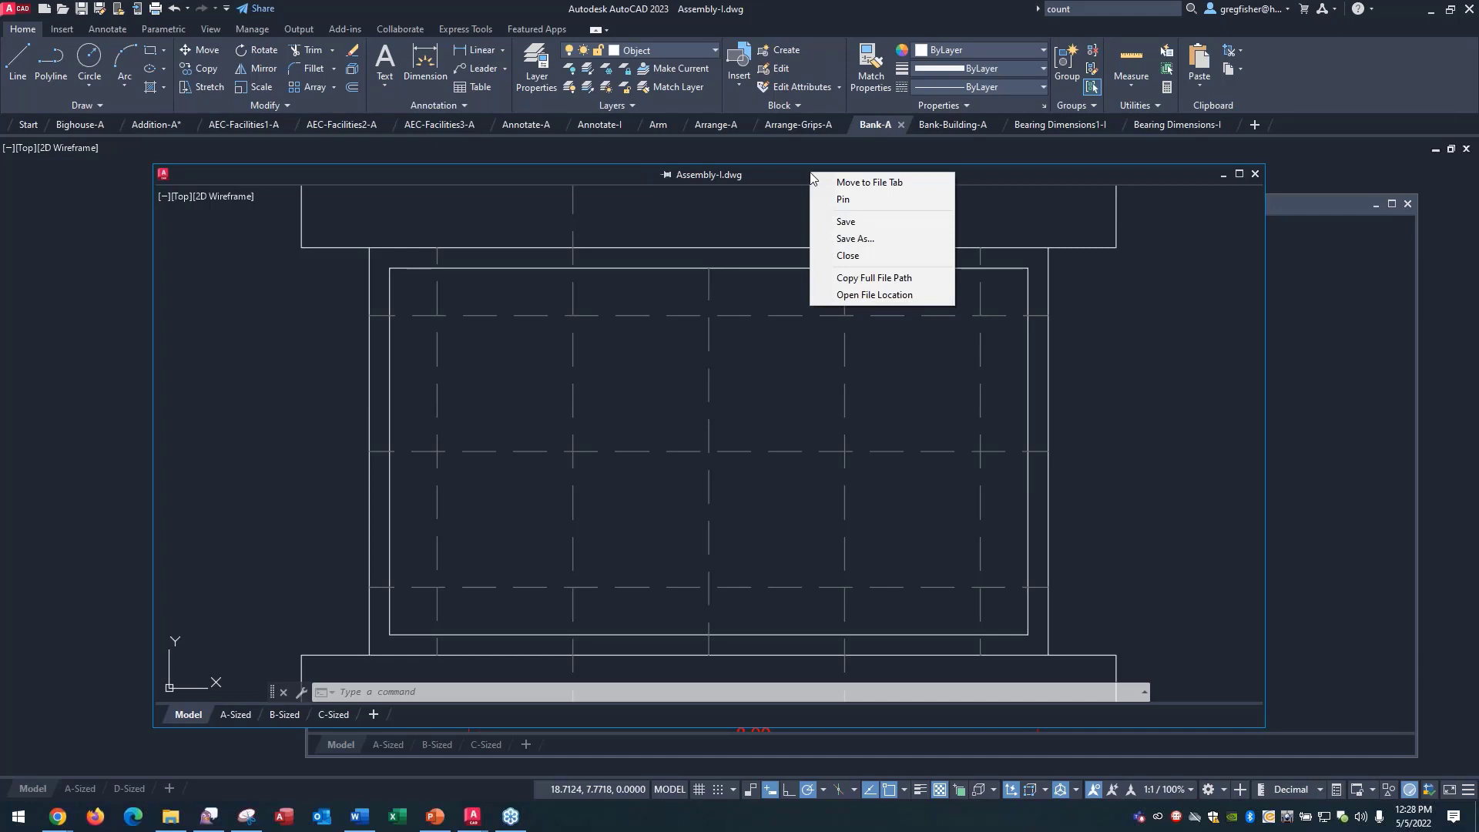
pyautogui.click(854, 183)
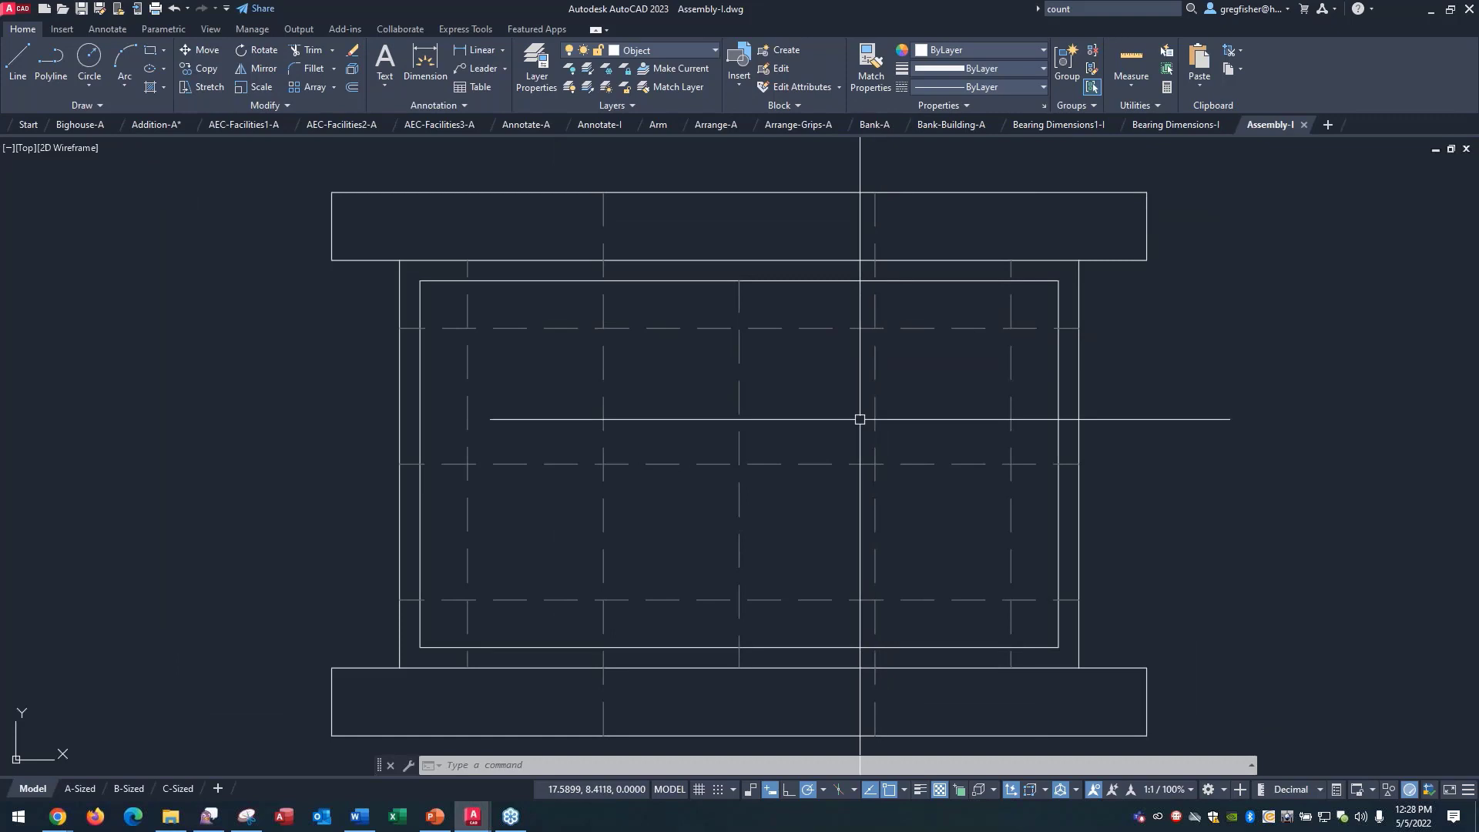
# Step: Detach Bearing Dimensions-I and Bearing Dimensions1-I into separate floating windows
pyautogui.click(1183, 130)
pyautogui.moveTo(1183, 128)
pyautogui.mouseDown()
pyautogui.moveTo(1111, 206)
pyautogui.moveTo(964, 270)
pyautogui.moveTo(828, 277)
pyautogui.moveTo(714, 194)
pyautogui.mouseUp()
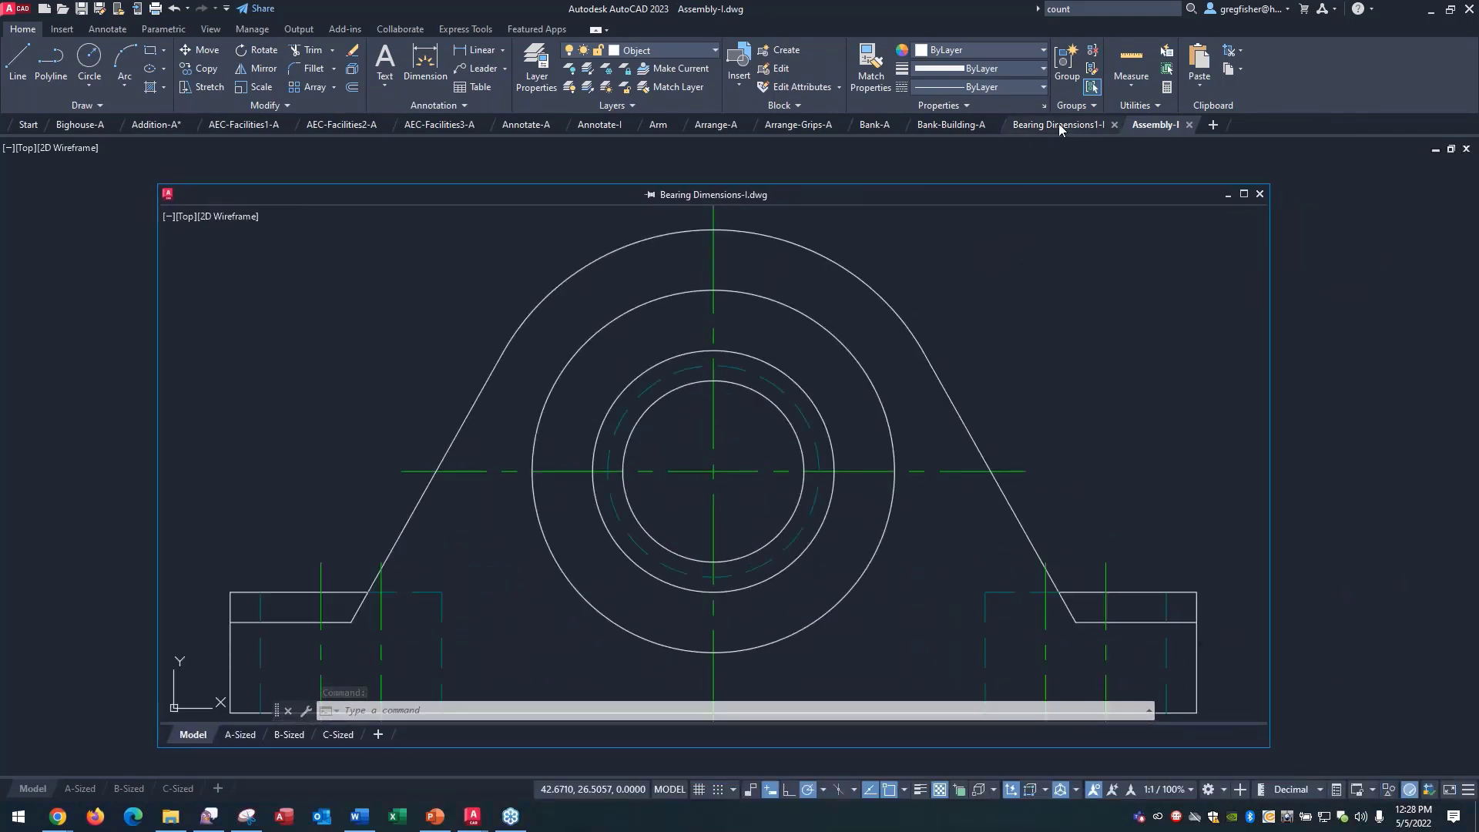
pyautogui.moveTo(1059, 128)
pyautogui.moveTo(1059, 127); pyautogui.dragTo(1013, 229)
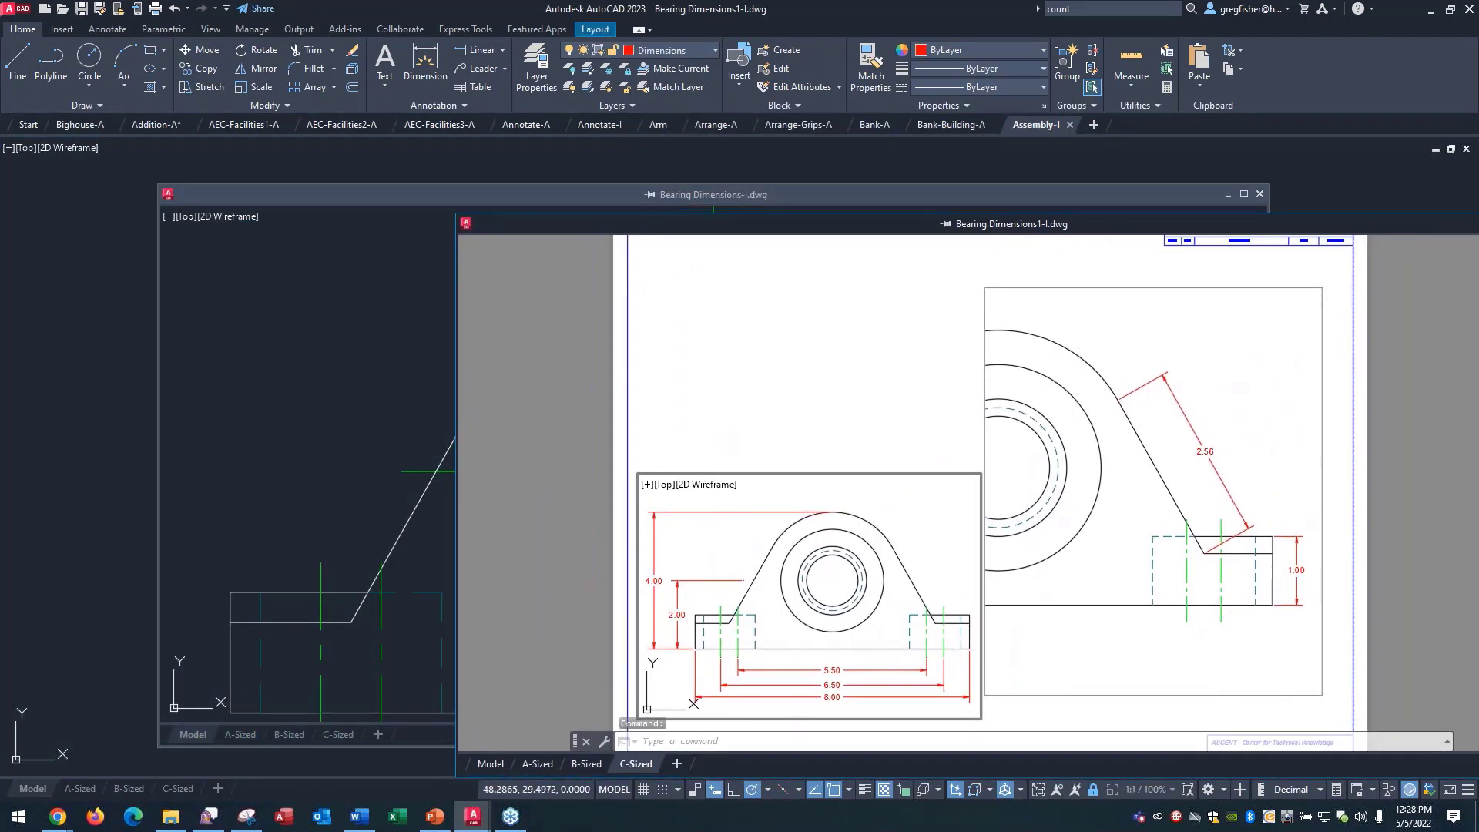
# Step: Pin the floating Bearing Dimensions-I window on top and activate the Assembly-I drawing behind it
pyautogui.click(828, 193)
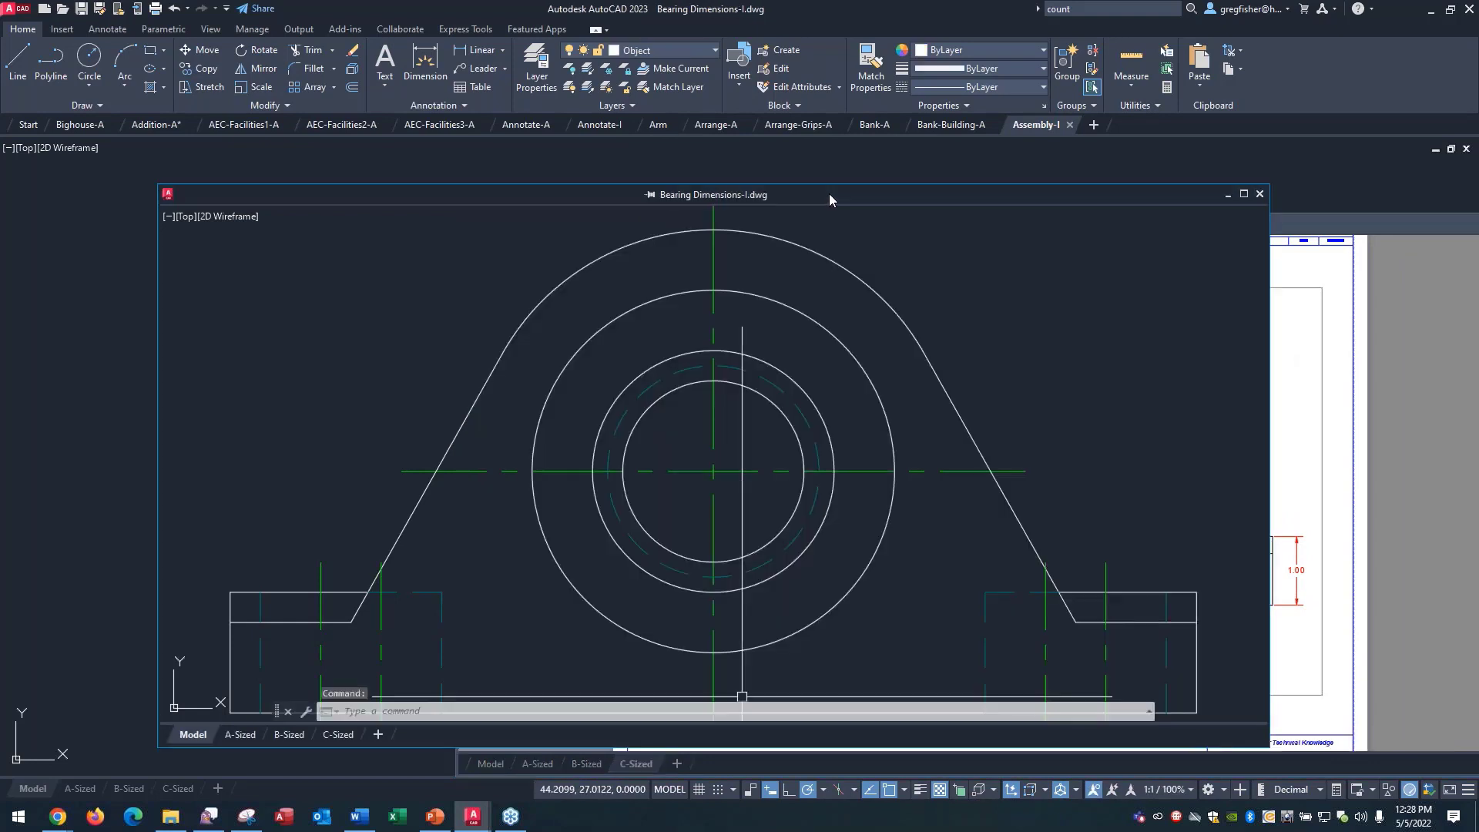
pyautogui.click(1395, 223)
pyautogui.click(957, 203)
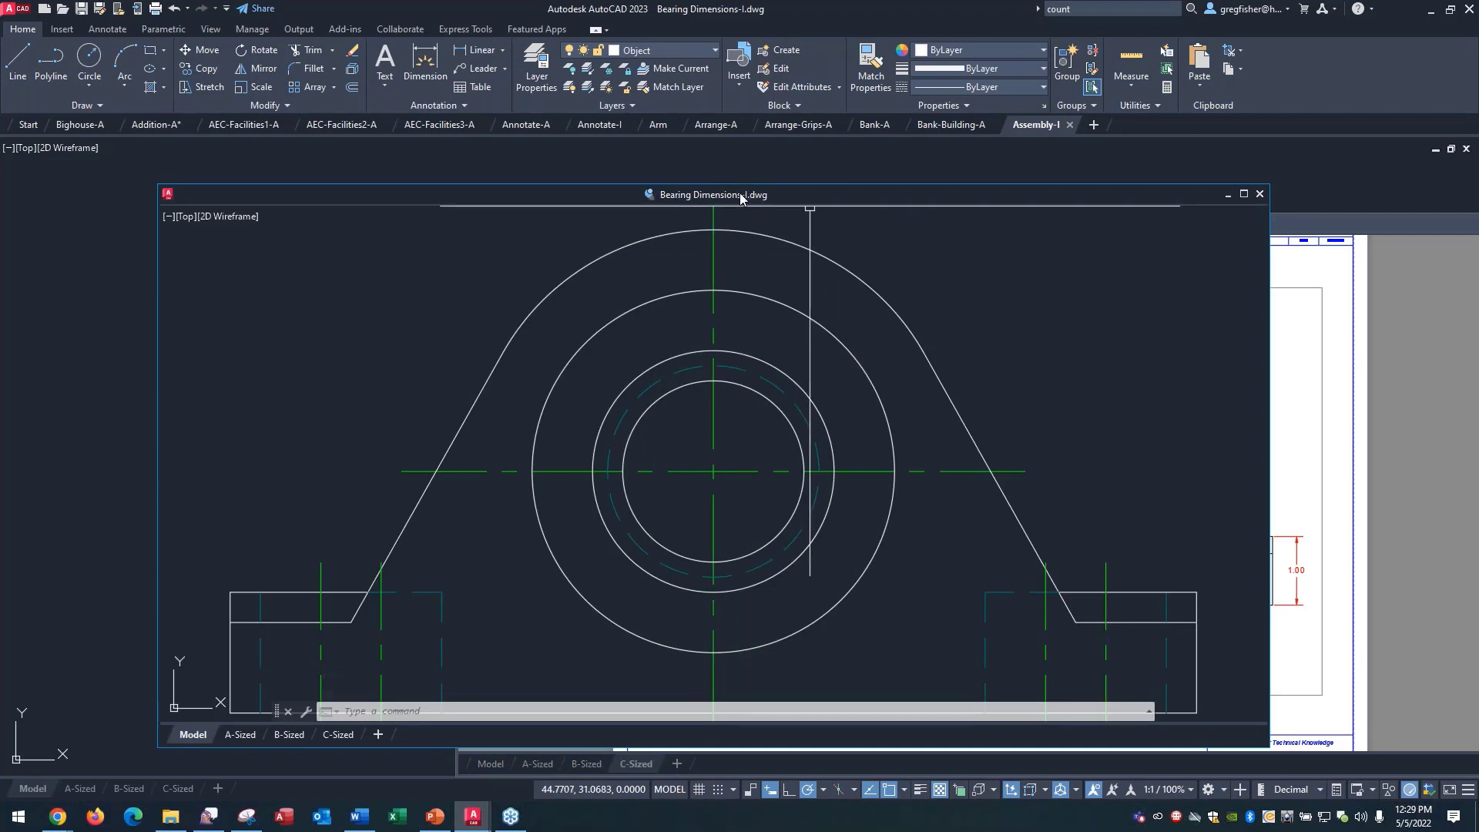
pyautogui.click(92, 271)
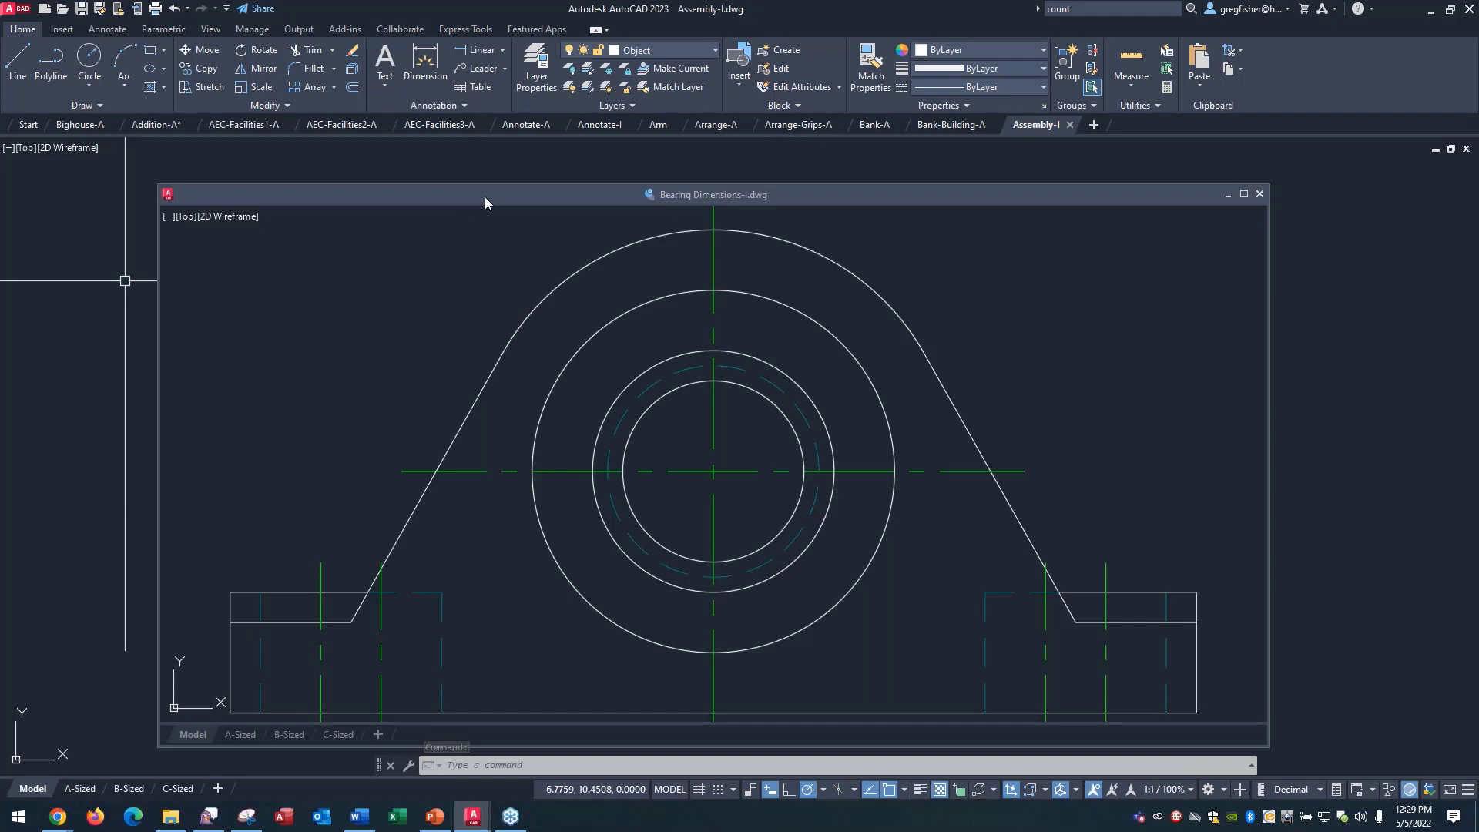
# Step: Unpin the floating Bearing Dimensions-I window, move it slightly upward, and bring Assembly-I to the front
pyautogui.moveTo(484, 197)
pyautogui.mouseDown()
pyautogui.moveTo(415, 516)
pyautogui.moveTo(414, 614)
pyautogui.moveTo(506, 399)
pyautogui.moveTo(499, 169)
pyautogui.mouseUp()
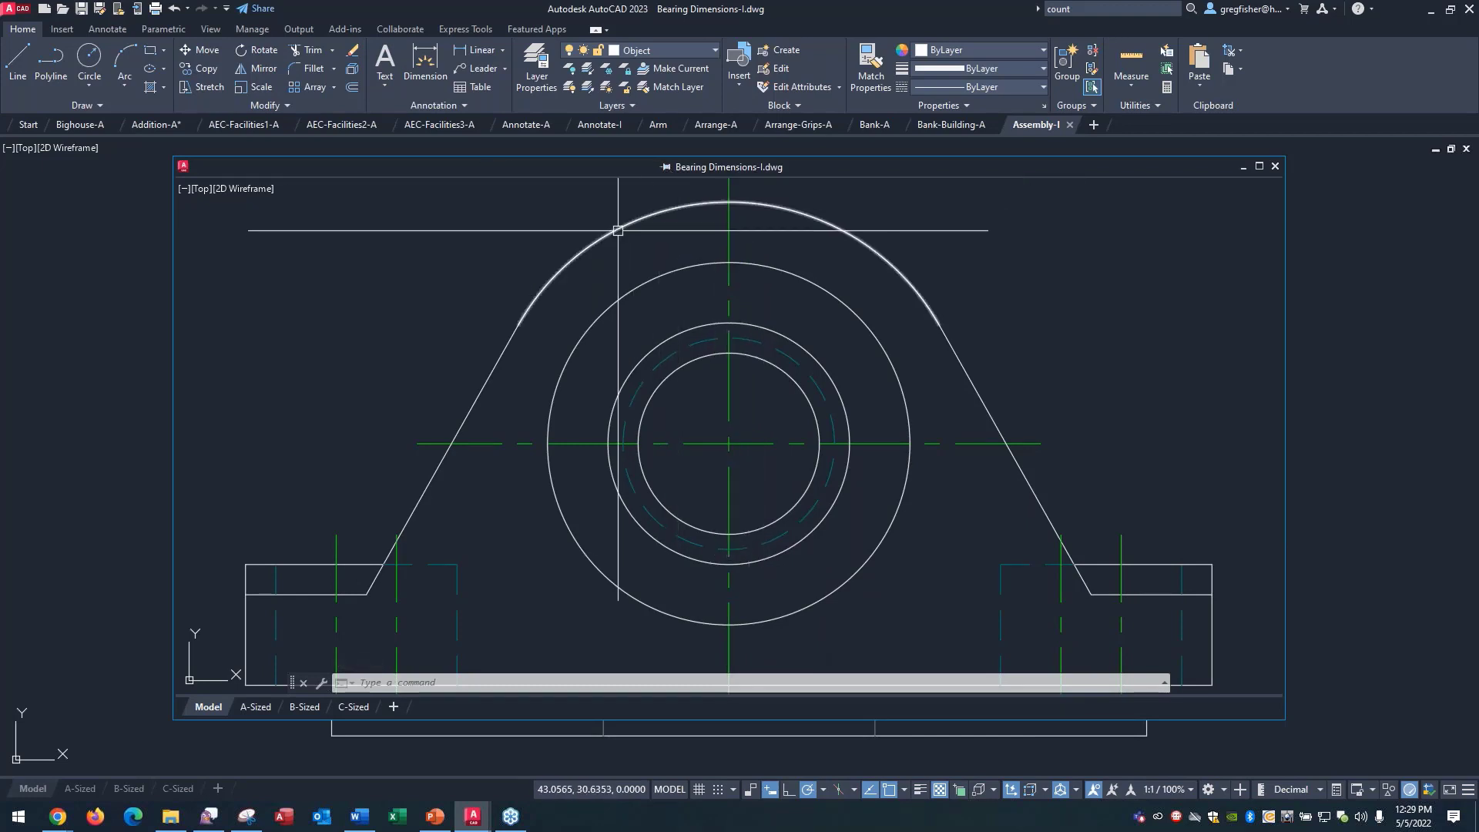
pyautogui.click(114, 278)
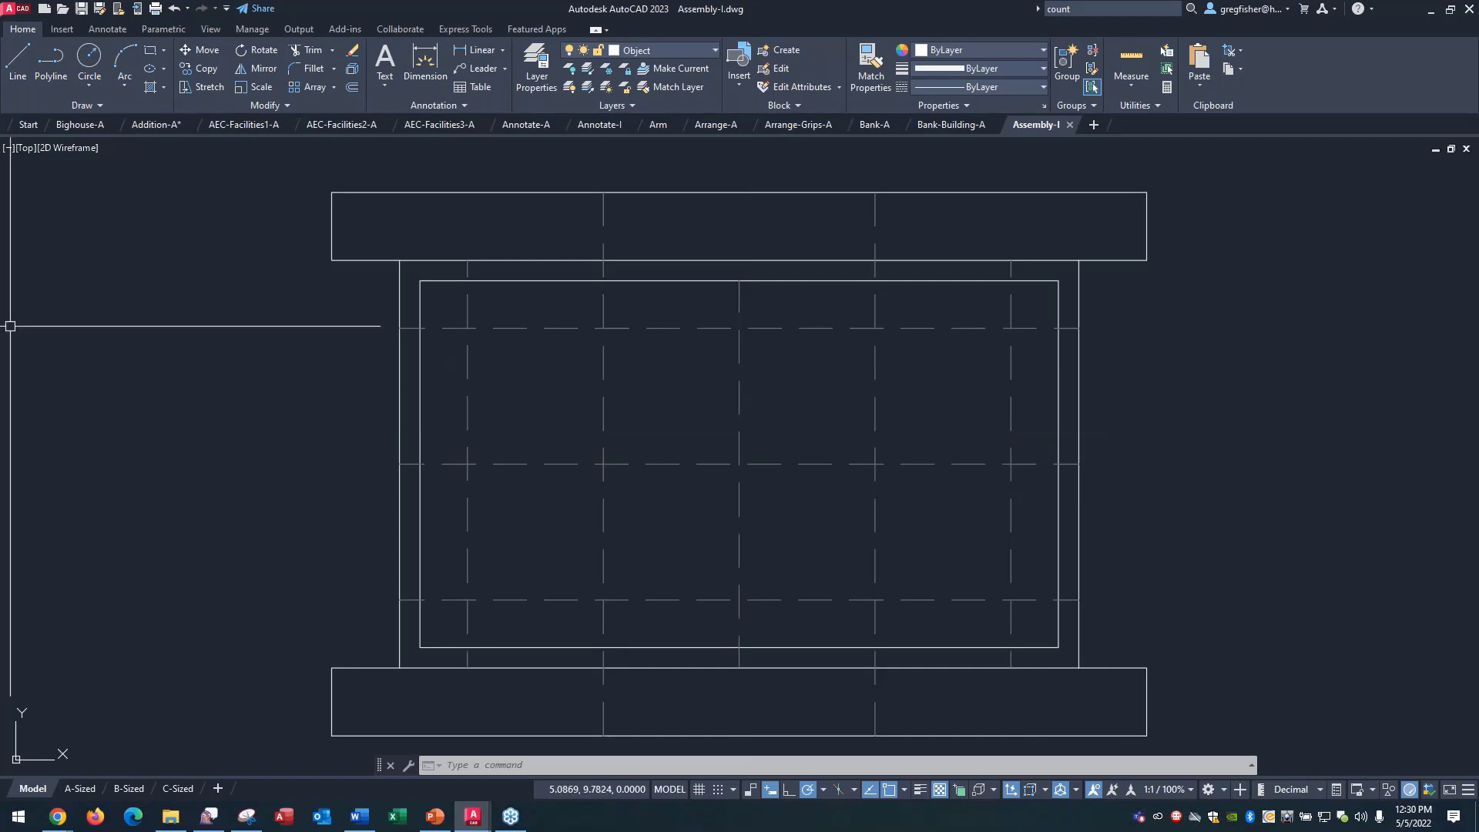
pyautogui.hotkey('alt', 'Tab')
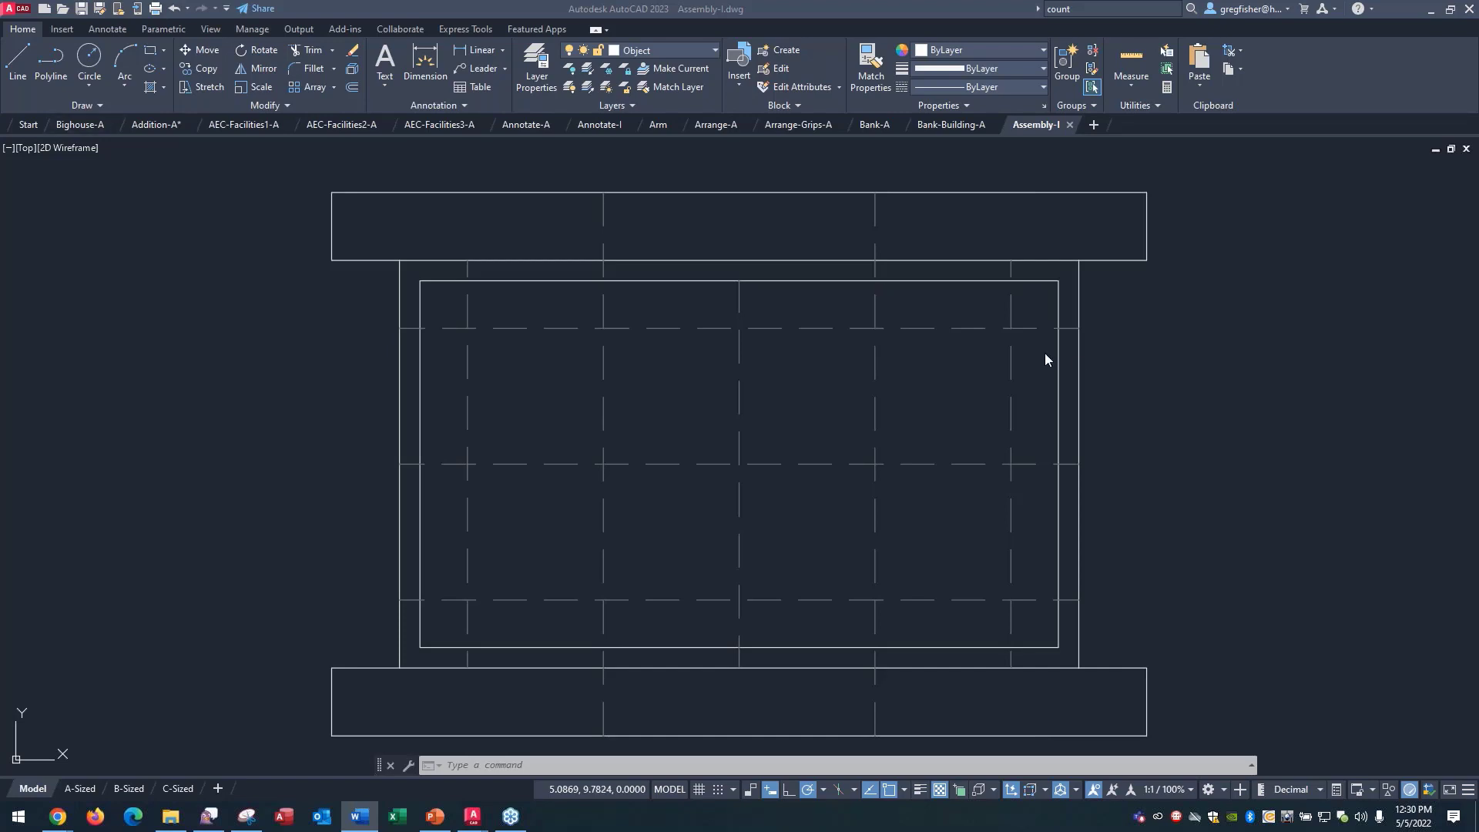
pyautogui.click(16, 11)
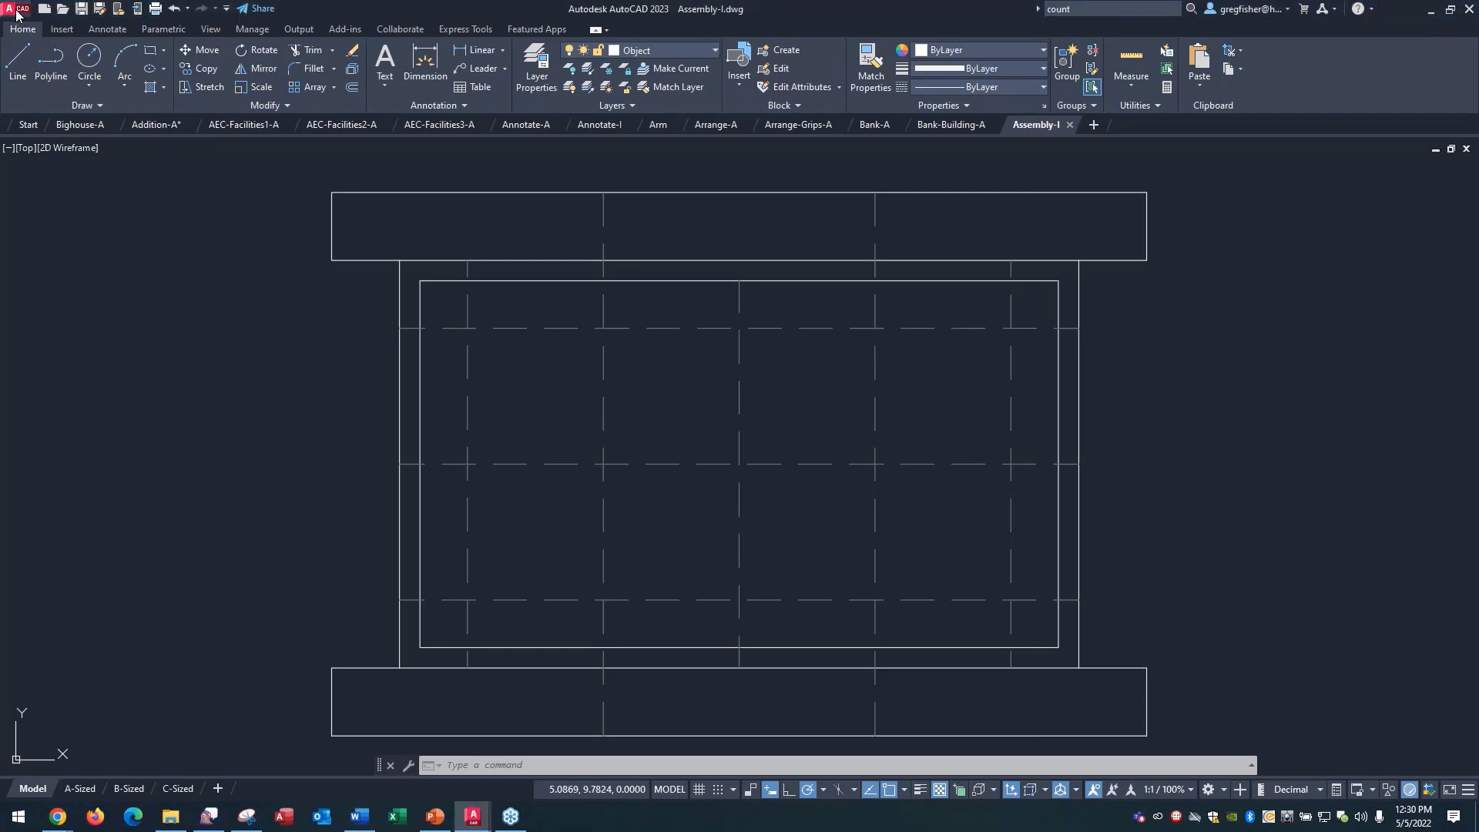
# Step: Close all open drawings, discarding the changes to Bighouse1-A and Addition-A
pyautogui.click(16, 11)
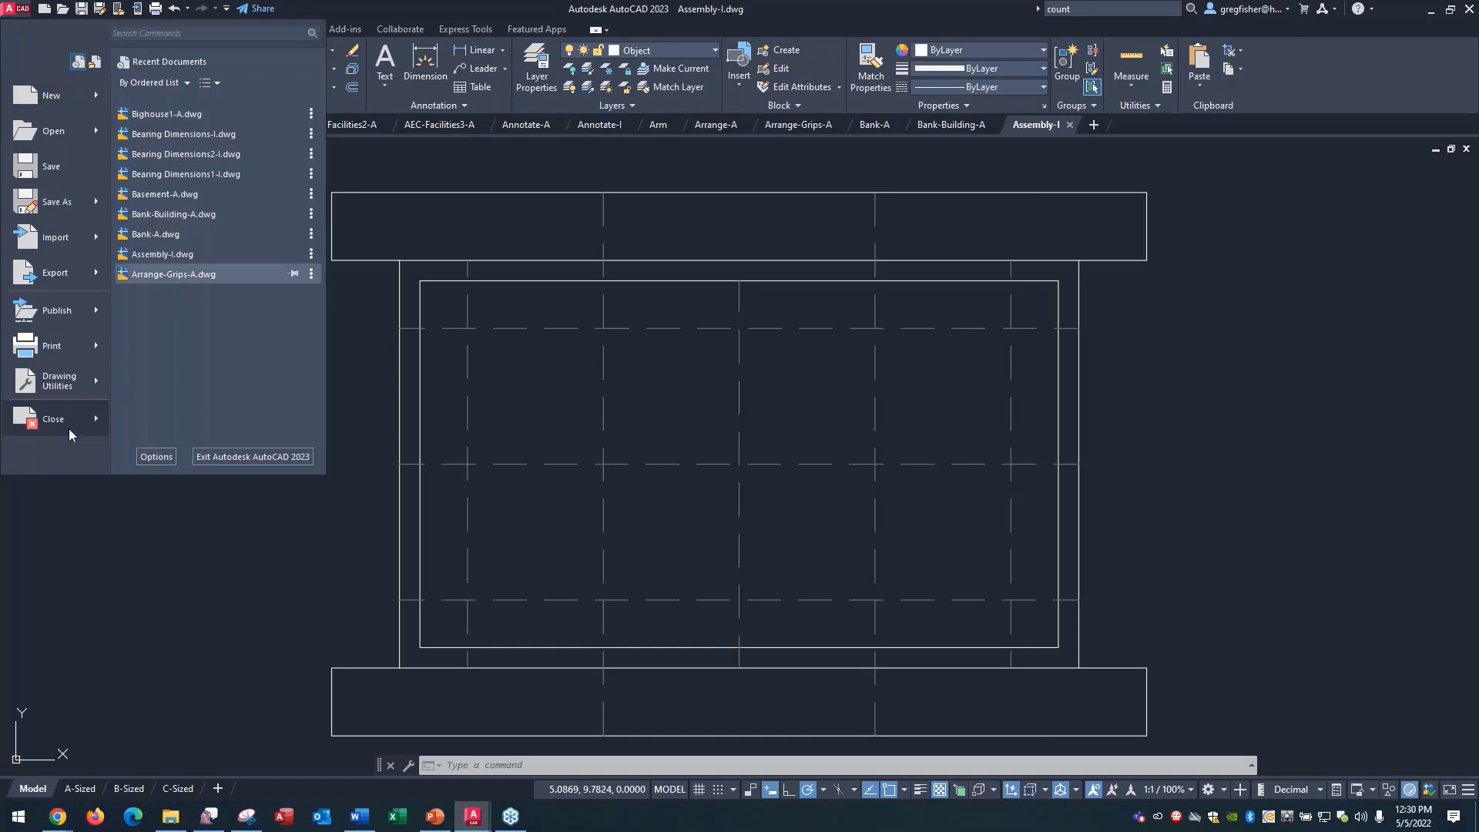
pyautogui.moveTo(63, 423)
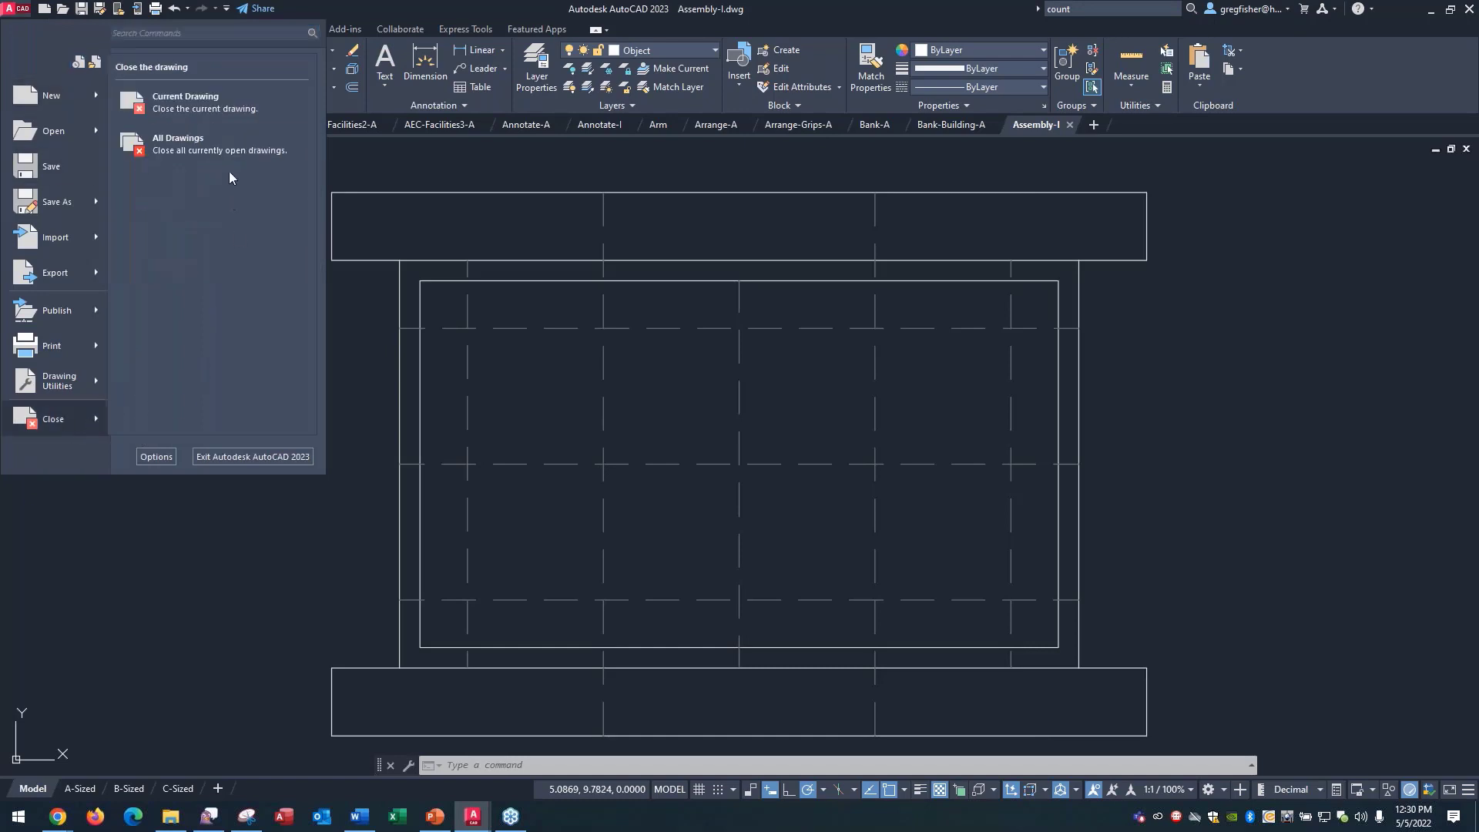
pyautogui.click(224, 147)
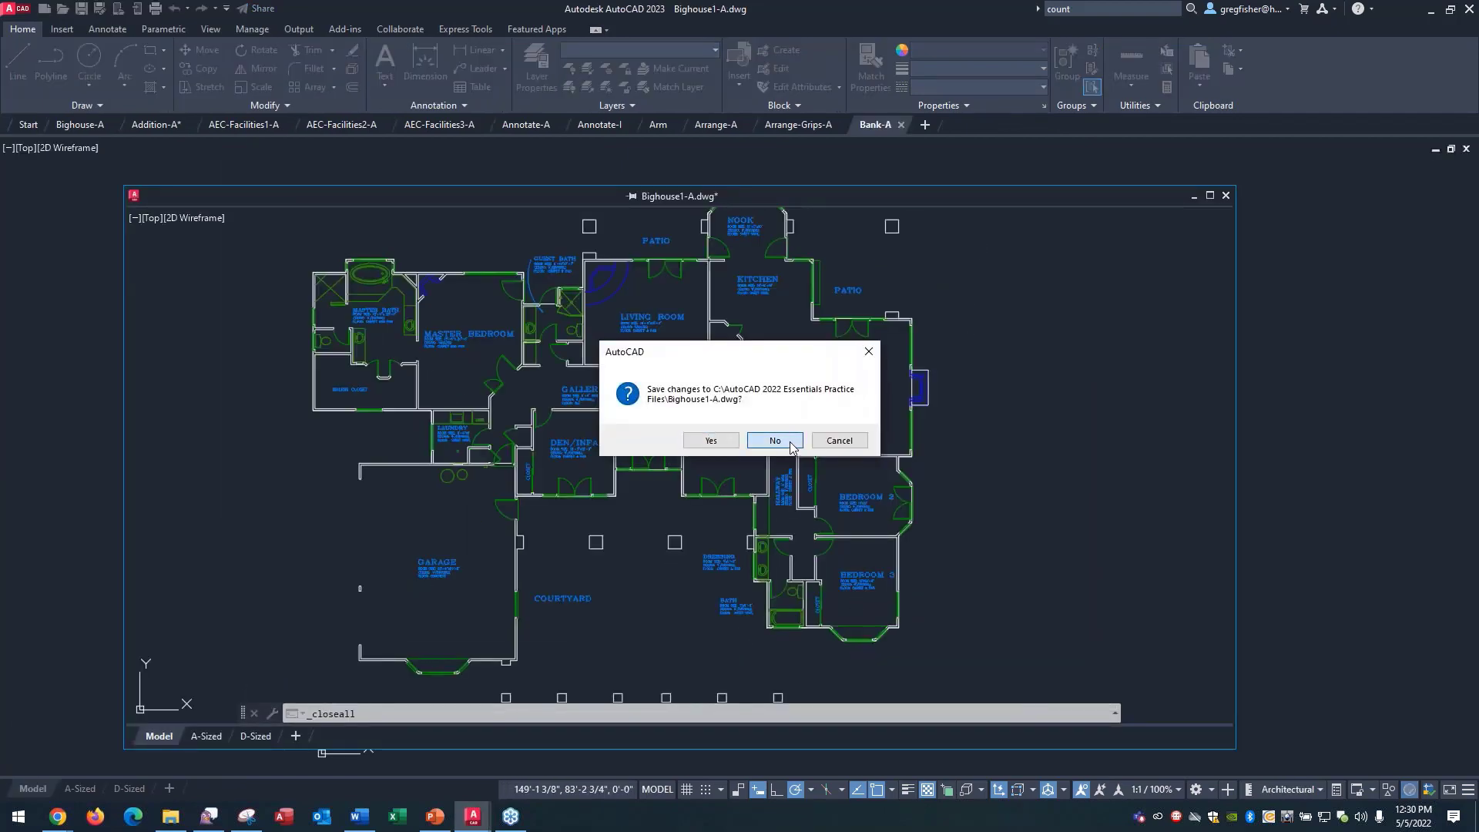
pyautogui.click(790, 444)
pyautogui.click(789, 444)
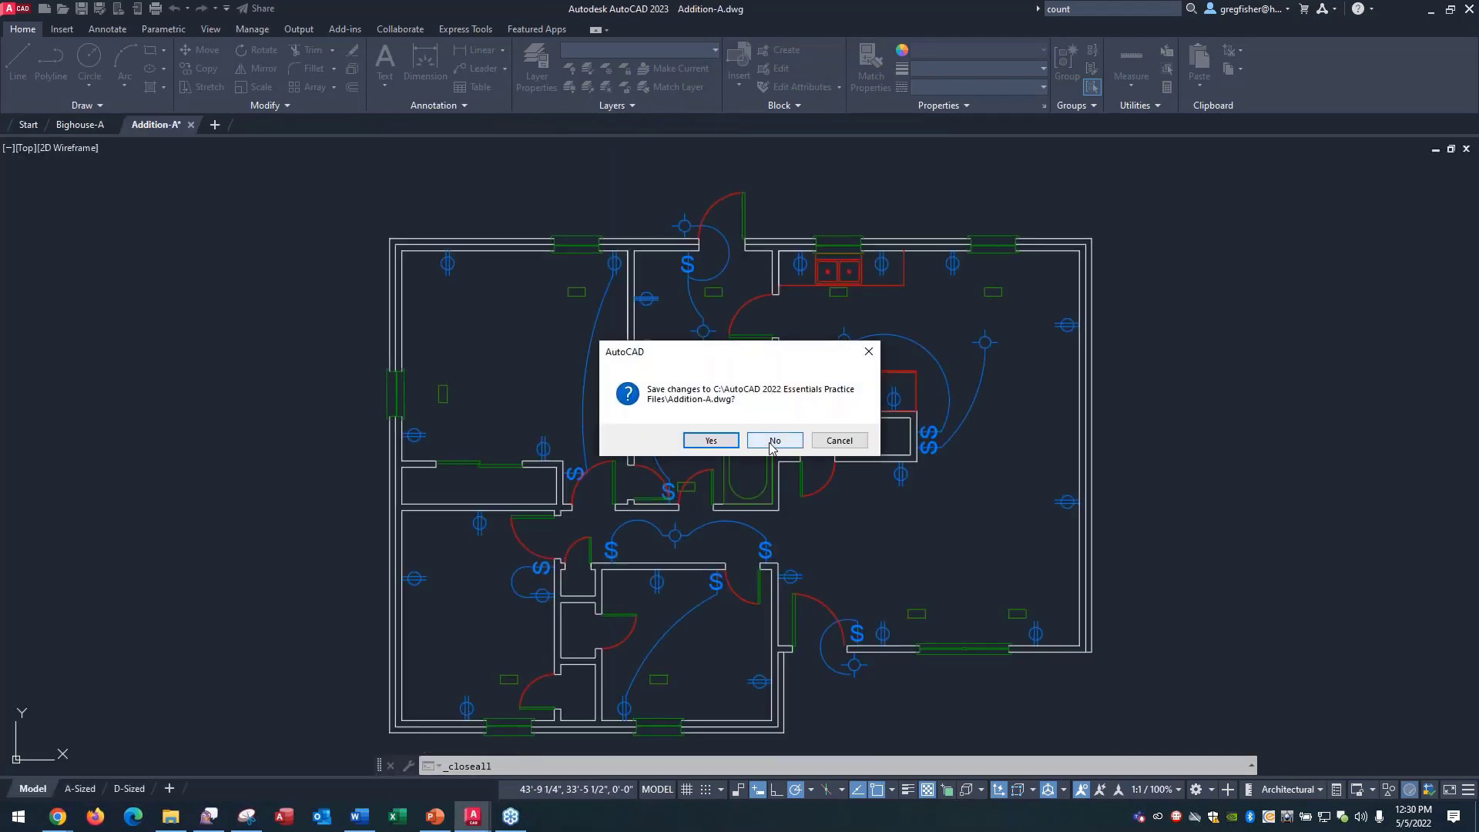
pyautogui.click(771, 444)
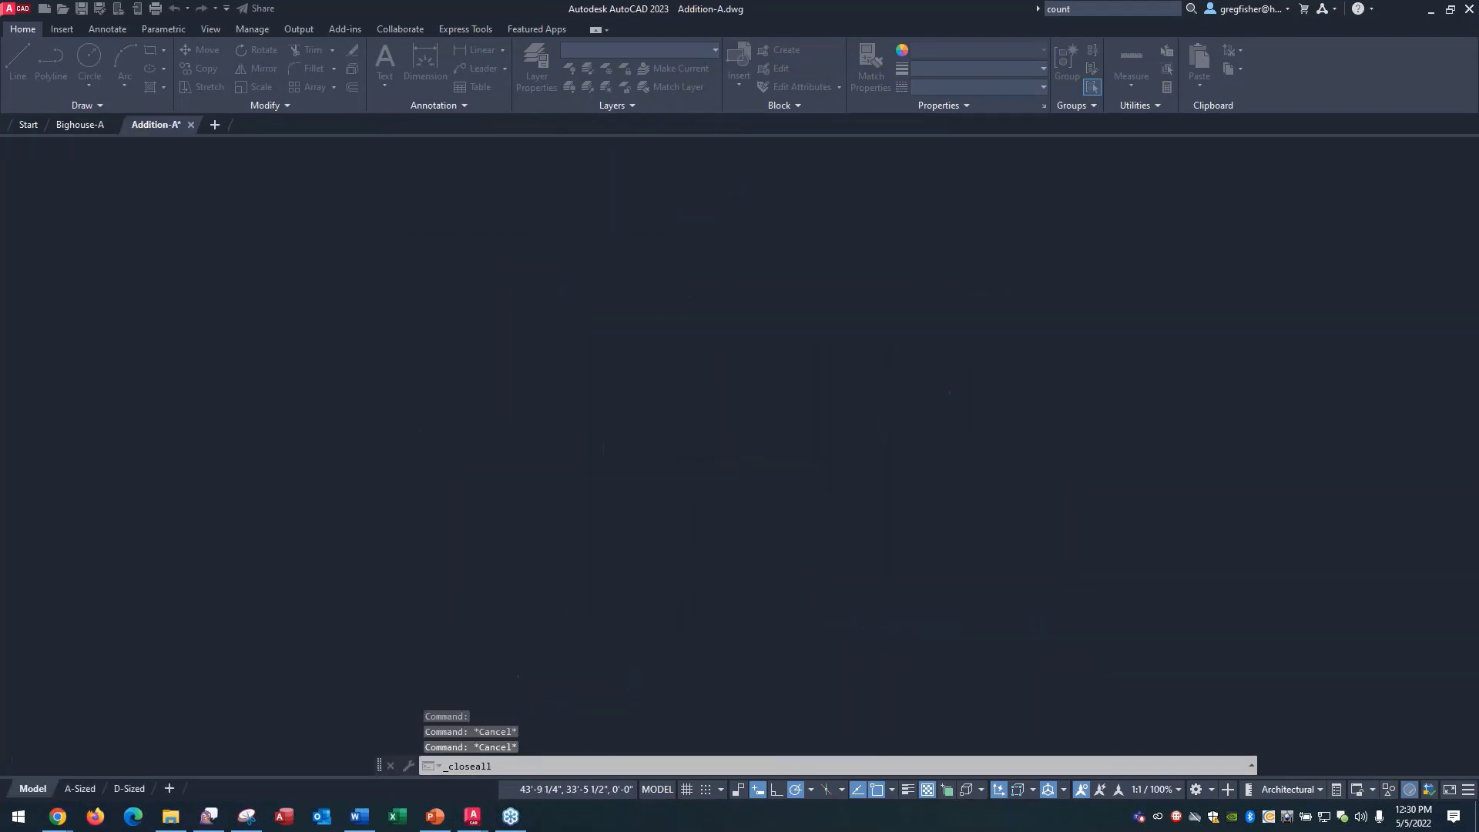
# Step: Open Computer-I.dwg from the AutoCAD 2023 Whats New folder inside the Hagerman folder
pyautogui.click(65, 11)
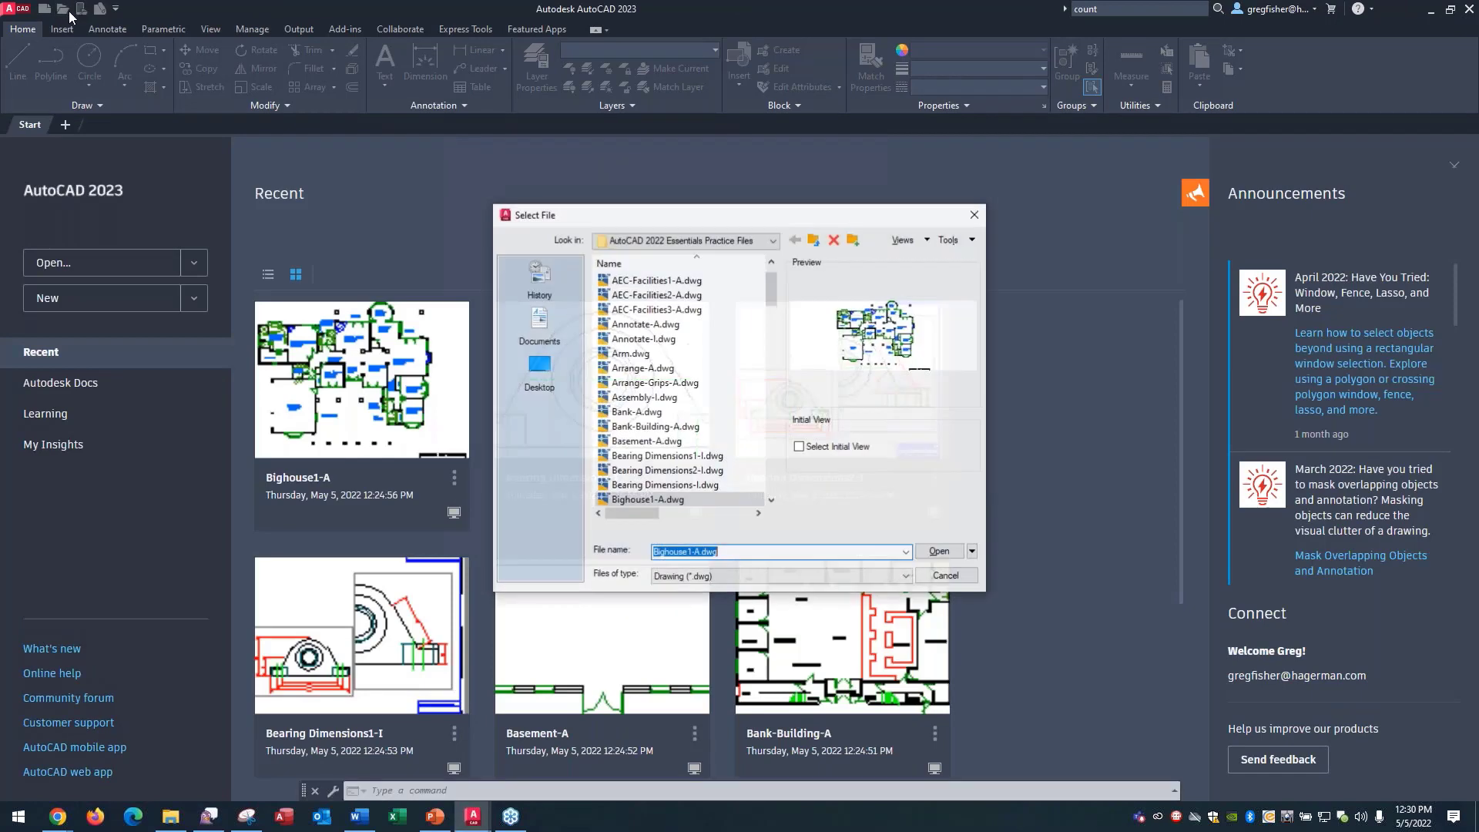
pyautogui.click(773, 240)
pyautogui.scroll(2, 747, 289)
pyautogui.click(747, 289)
pyautogui.scroll(-1, 718, 425)
pyautogui.doubleClick(677, 436)
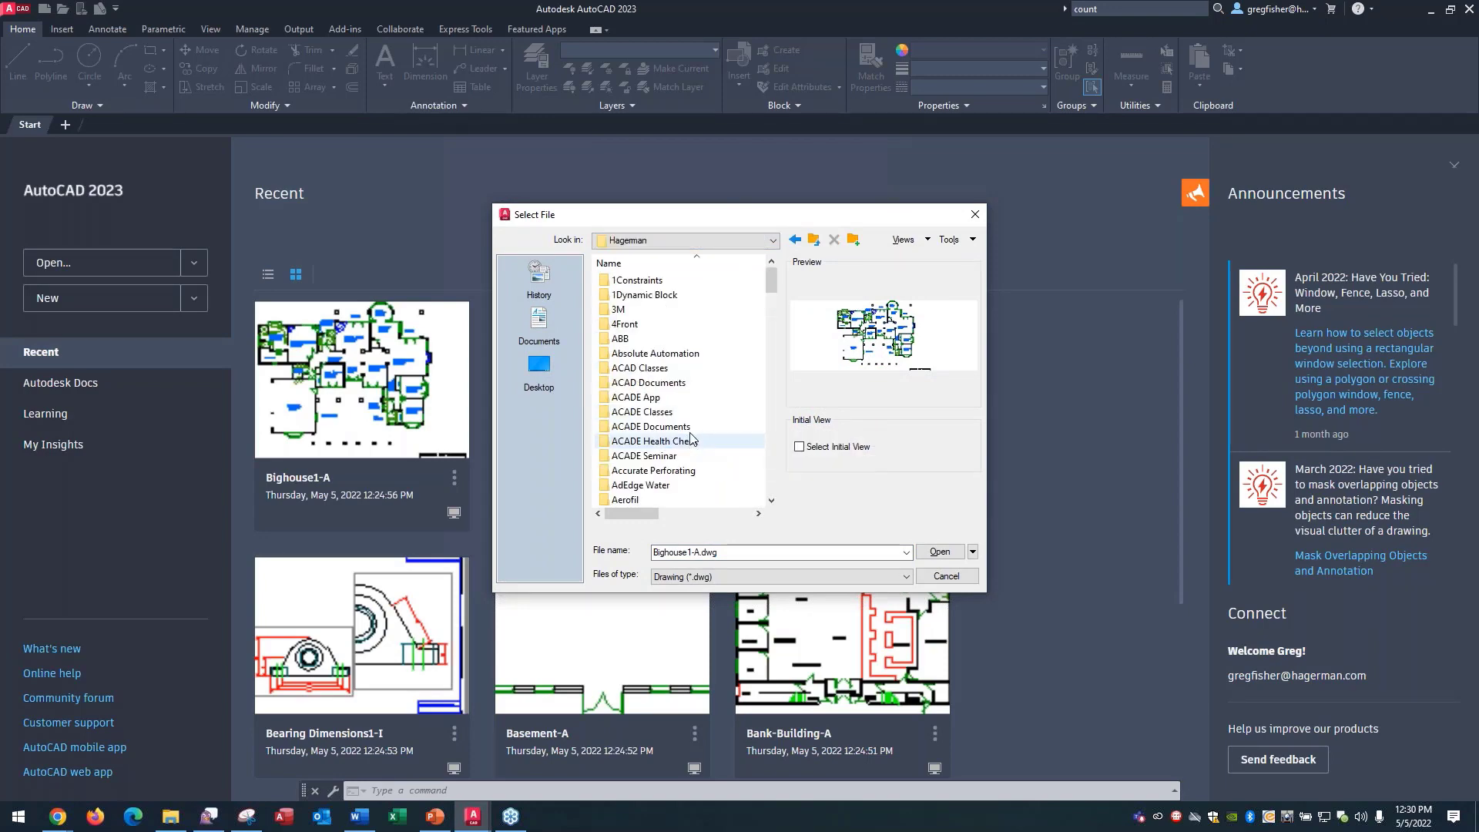
pyautogui.scroll(-5, 691, 438)
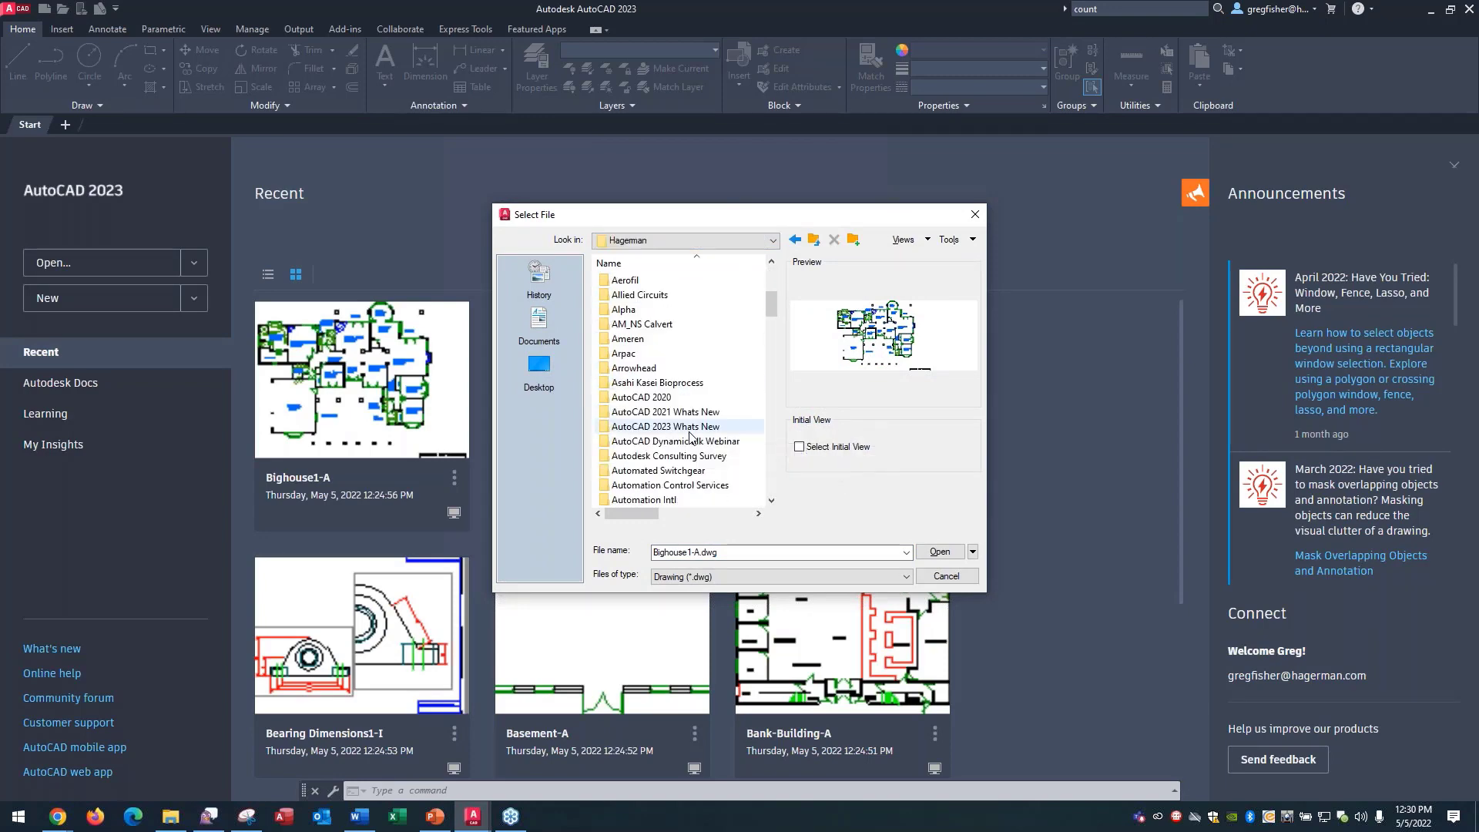
pyautogui.doubleClick(690, 426)
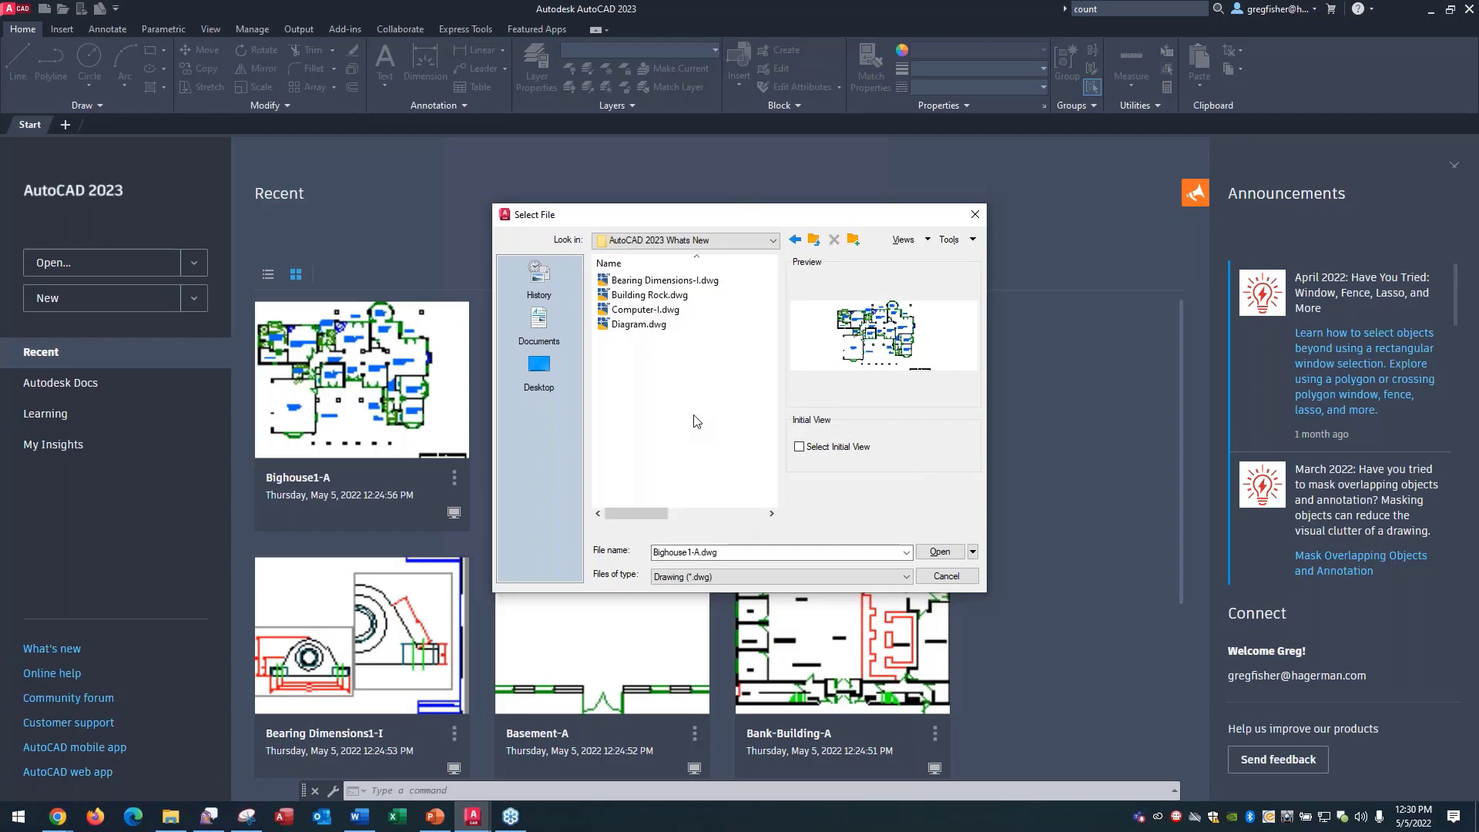
pyautogui.click(627, 312)
pyautogui.doubleClick(624, 312)
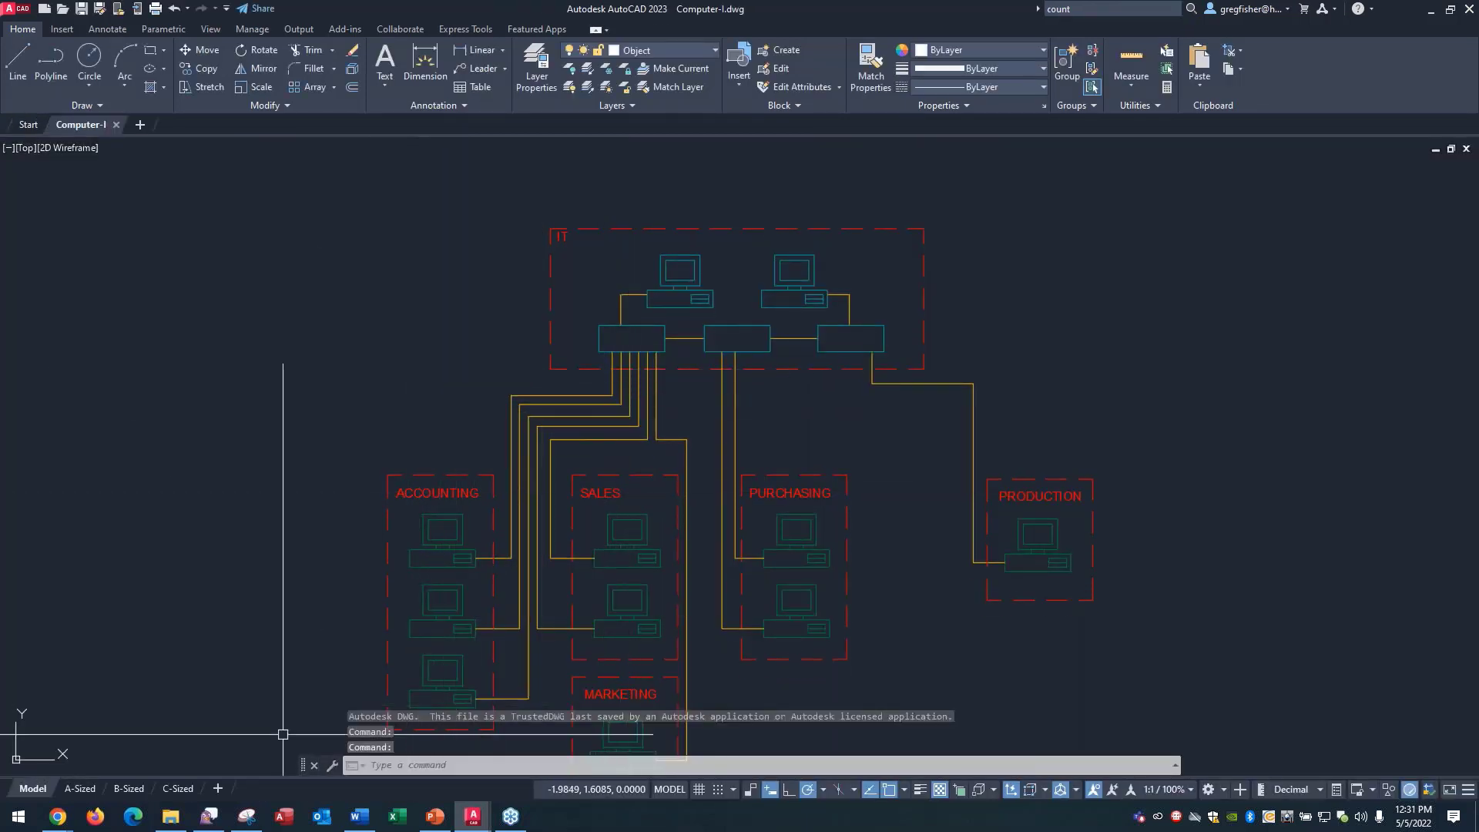
# Step: Dock the floating command line beneath the drawing area
pyautogui.moveTo(303, 764); pyautogui.dragTo(300, 768)
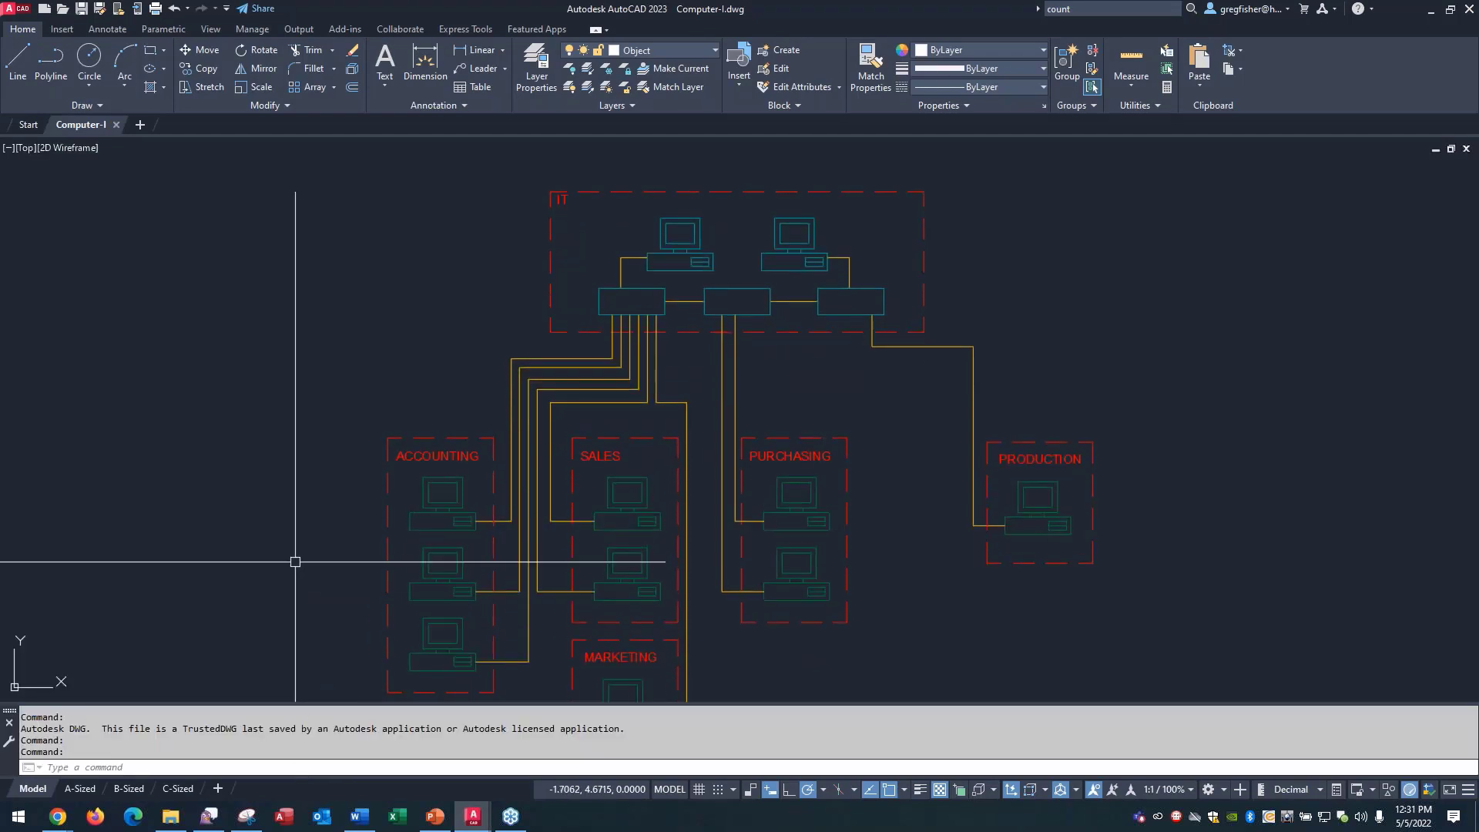
pyautogui.moveTo(286, 537); pyautogui.dragTo(285, 509, button='middle')
pyautogui.middleClick(284, 473)
pyautogui.middleClick(285, 473)
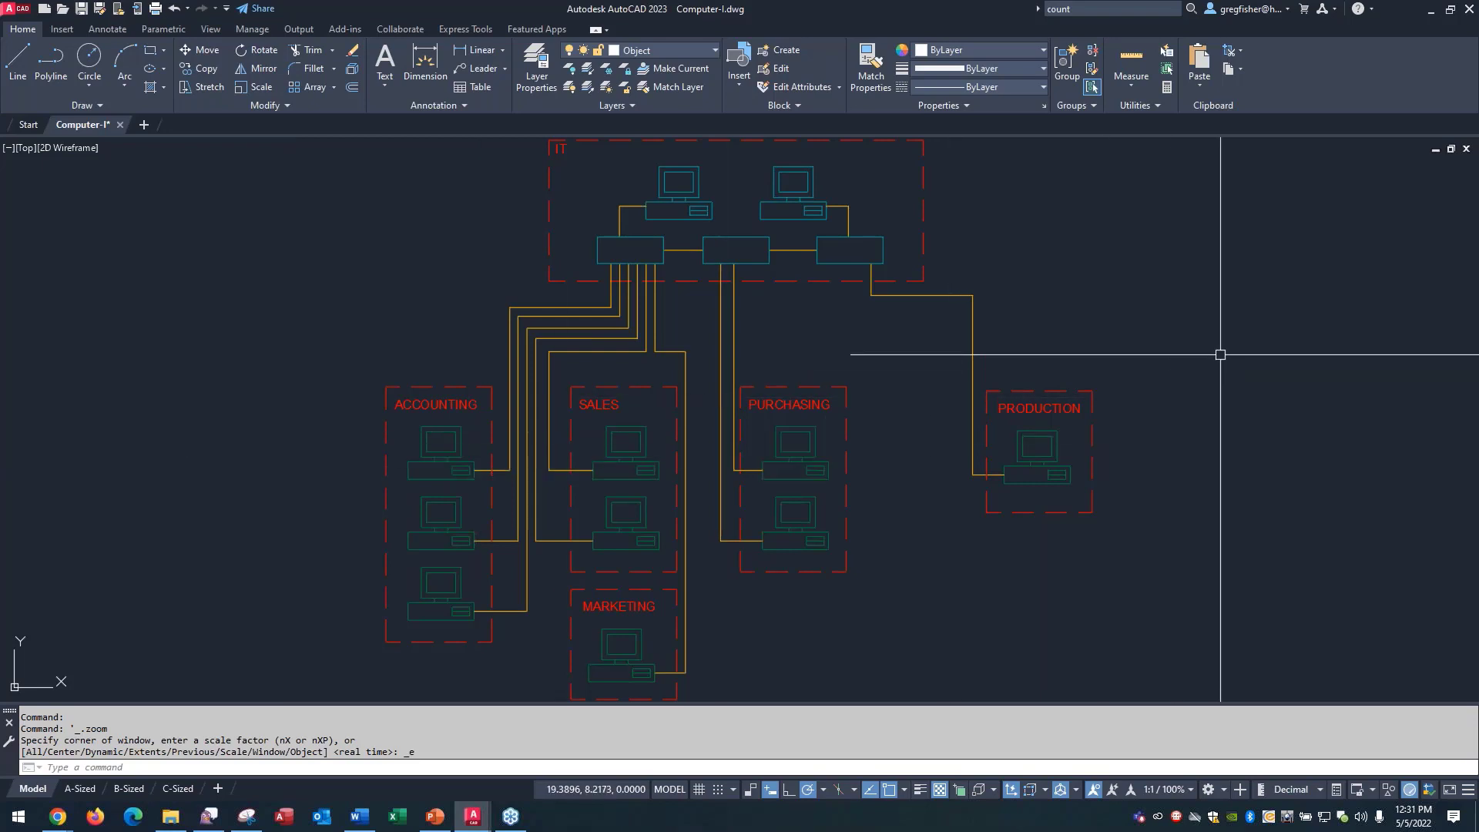
# Step: Cut the Accounting box with its label and three computers using Cut with Base Point, based at the dashed box's upper-left corner
pyautogui.click(1239, 56)
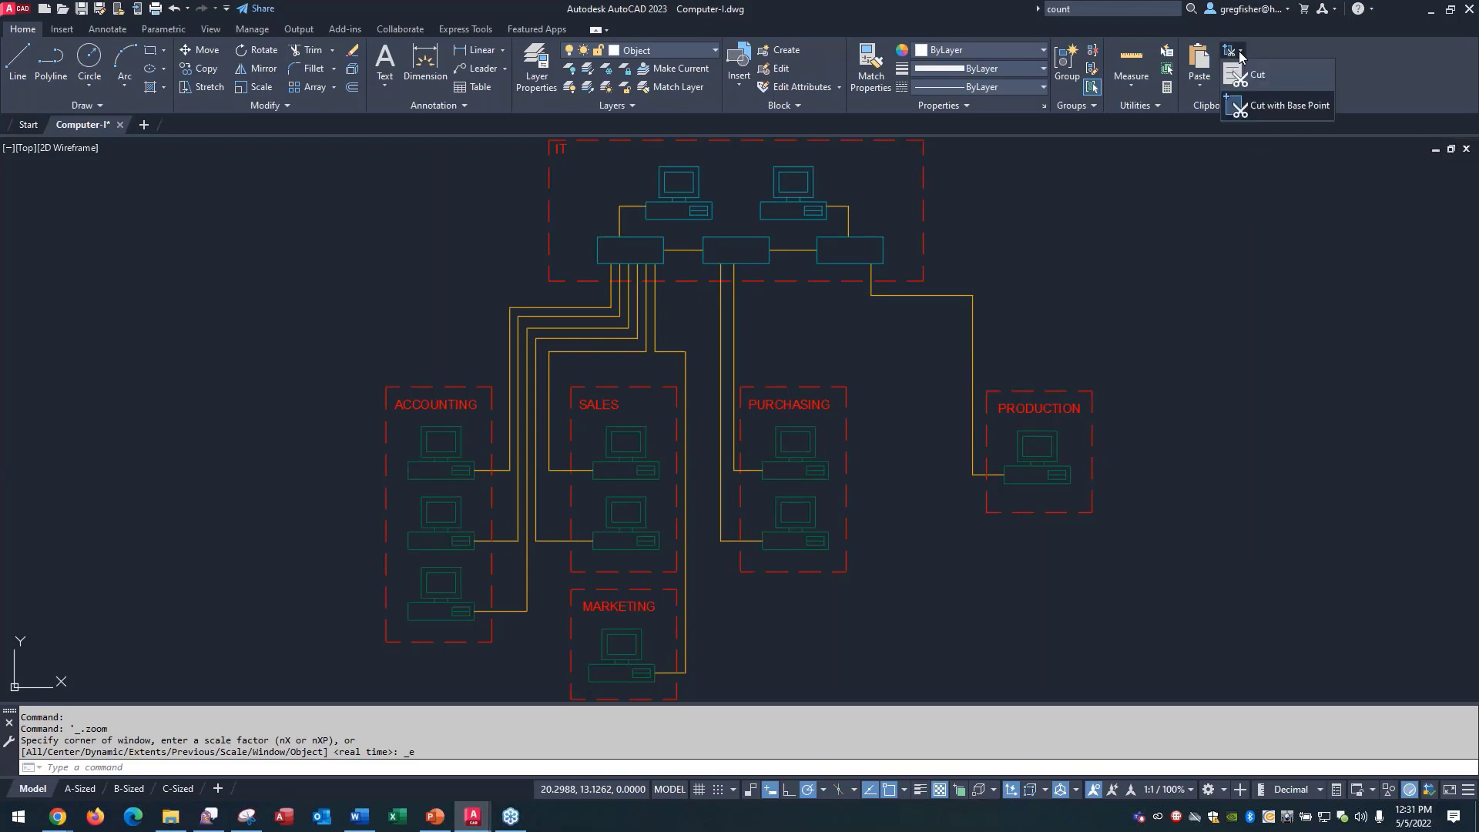
pyautogui.click(1264, 107)
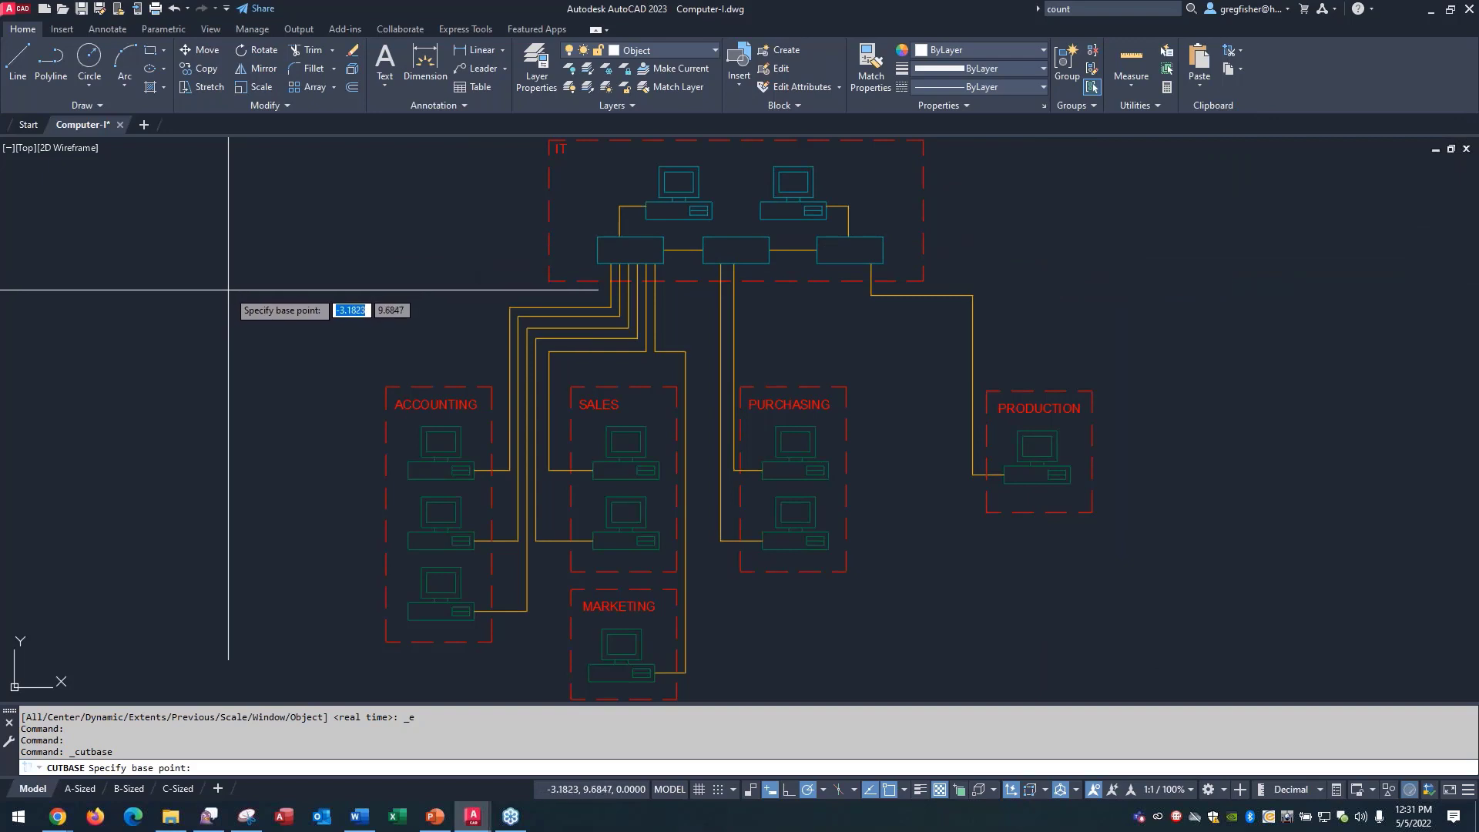
pyautogui.click(386, 386)
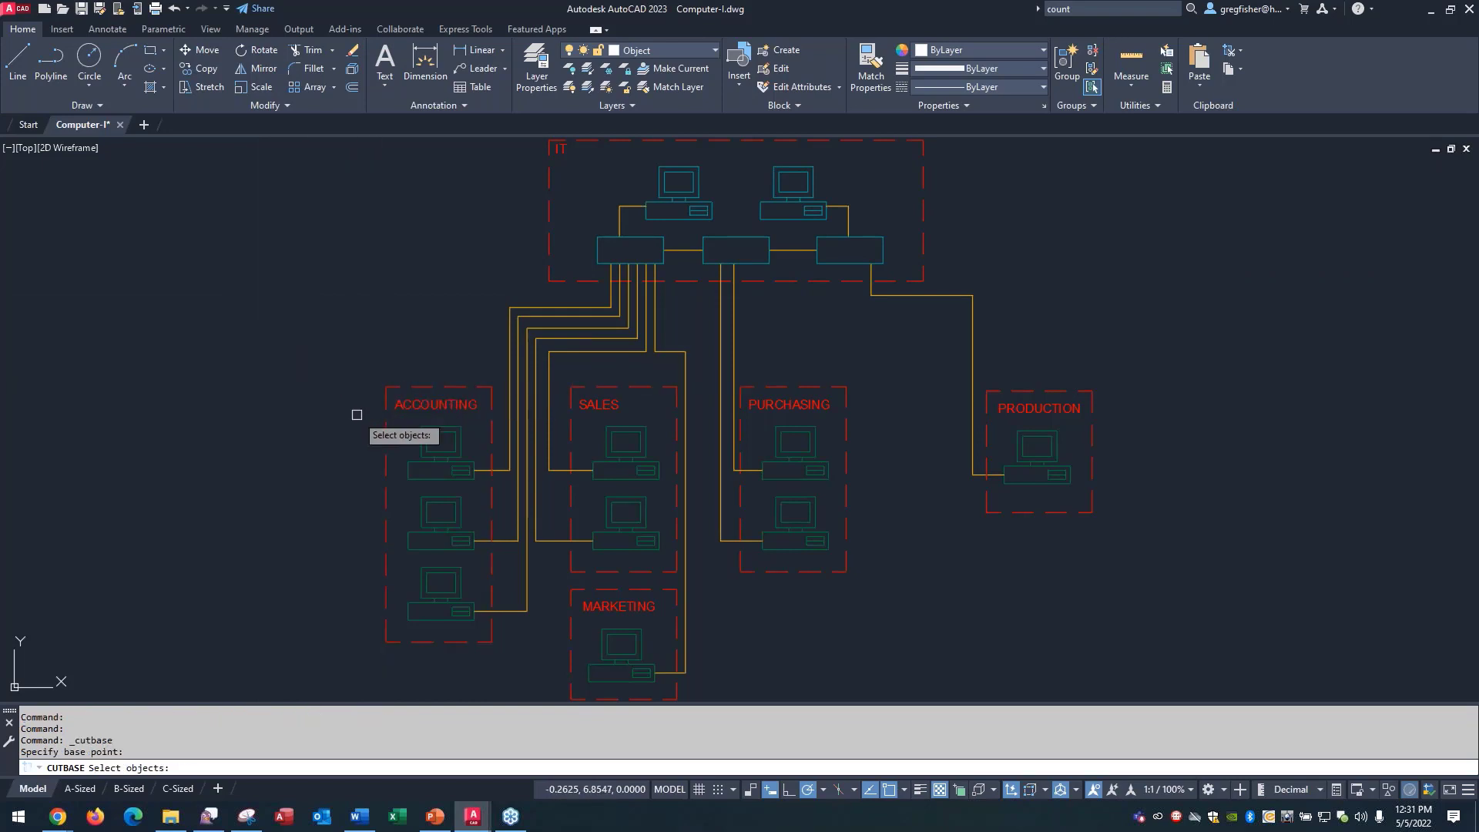
pyautogui.click(336, 359)
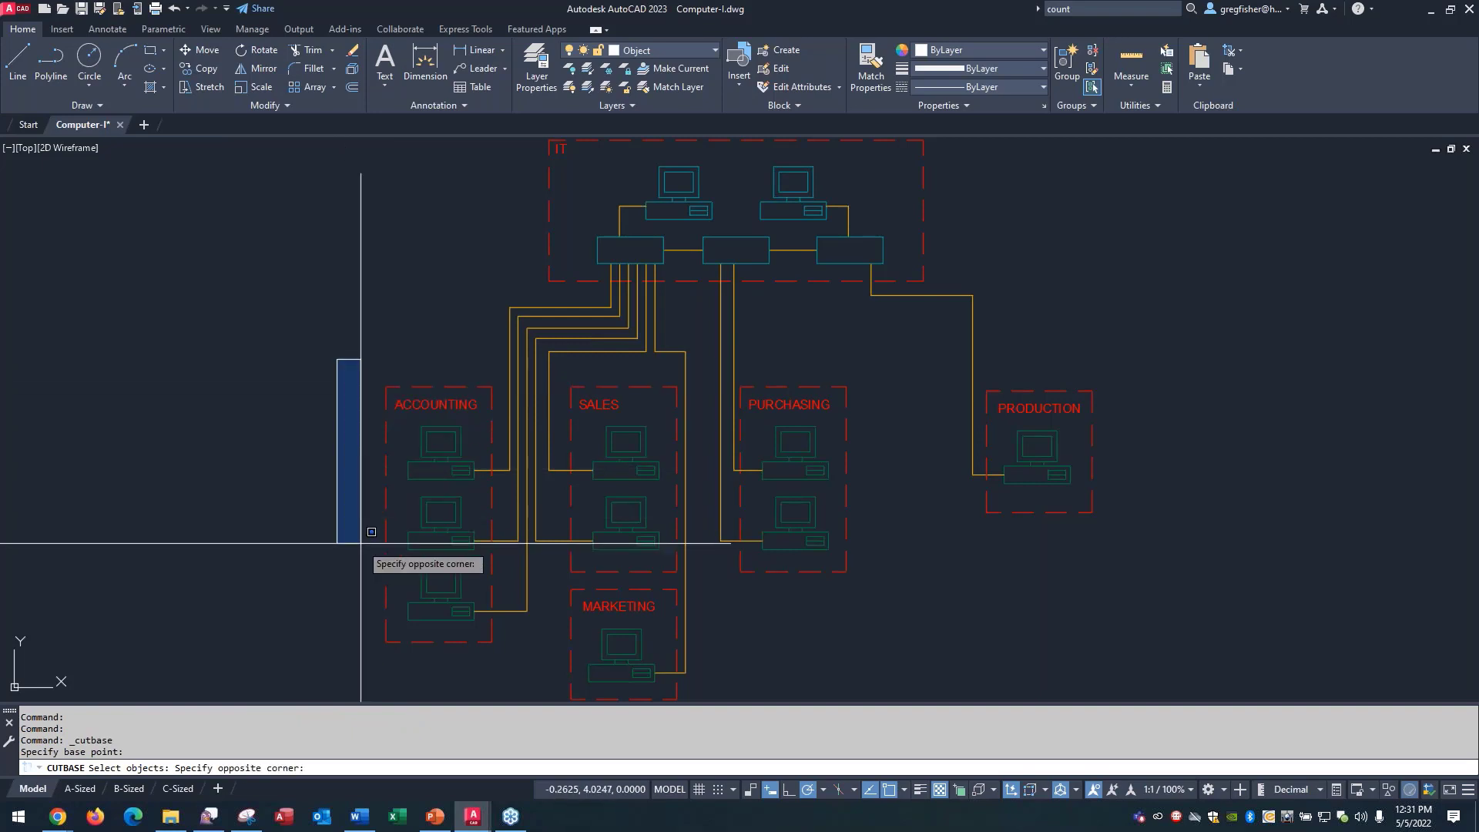
pyautogui.click(502, 662)
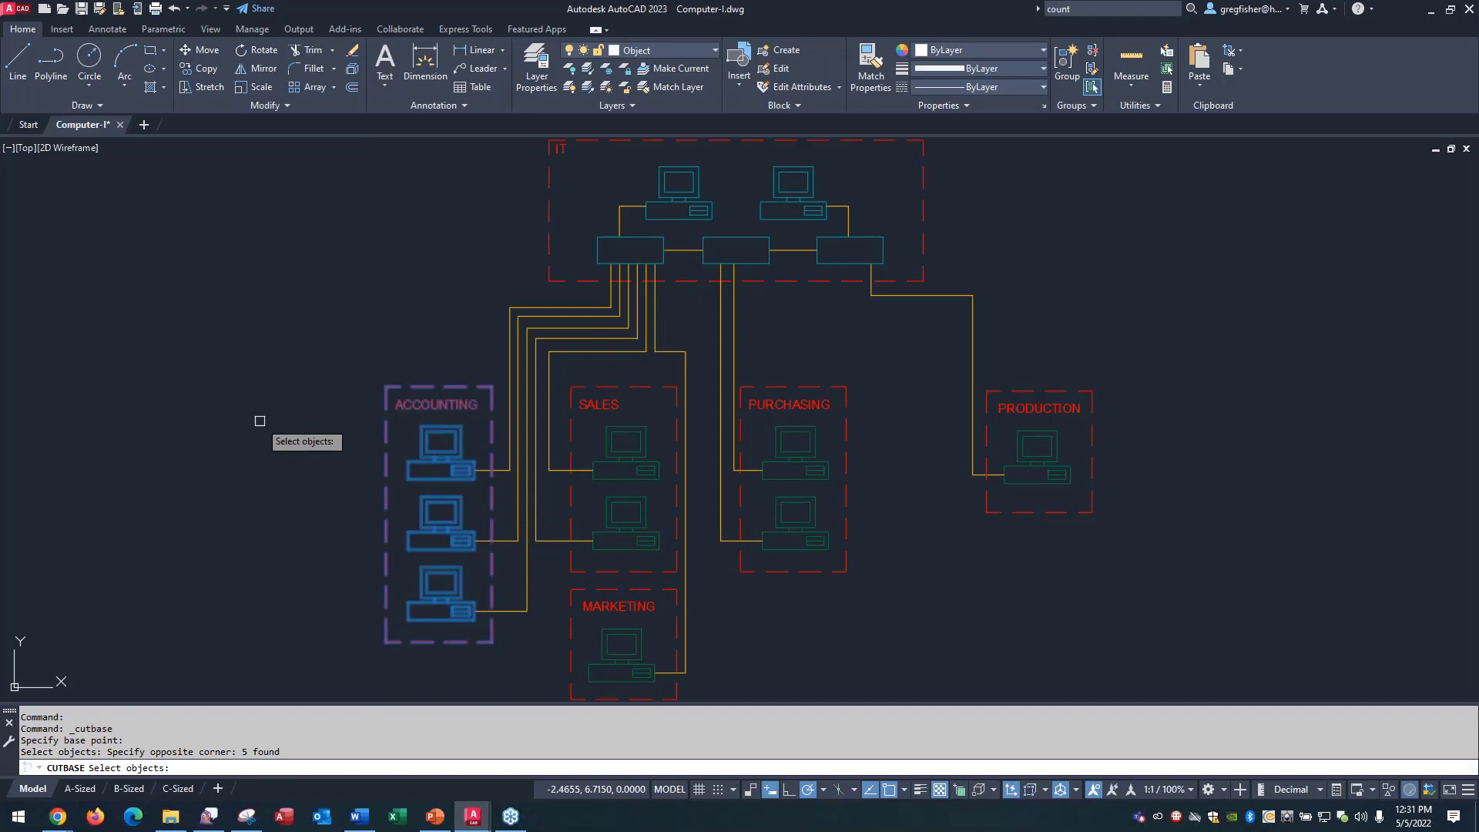
pyautogui.press('Return')
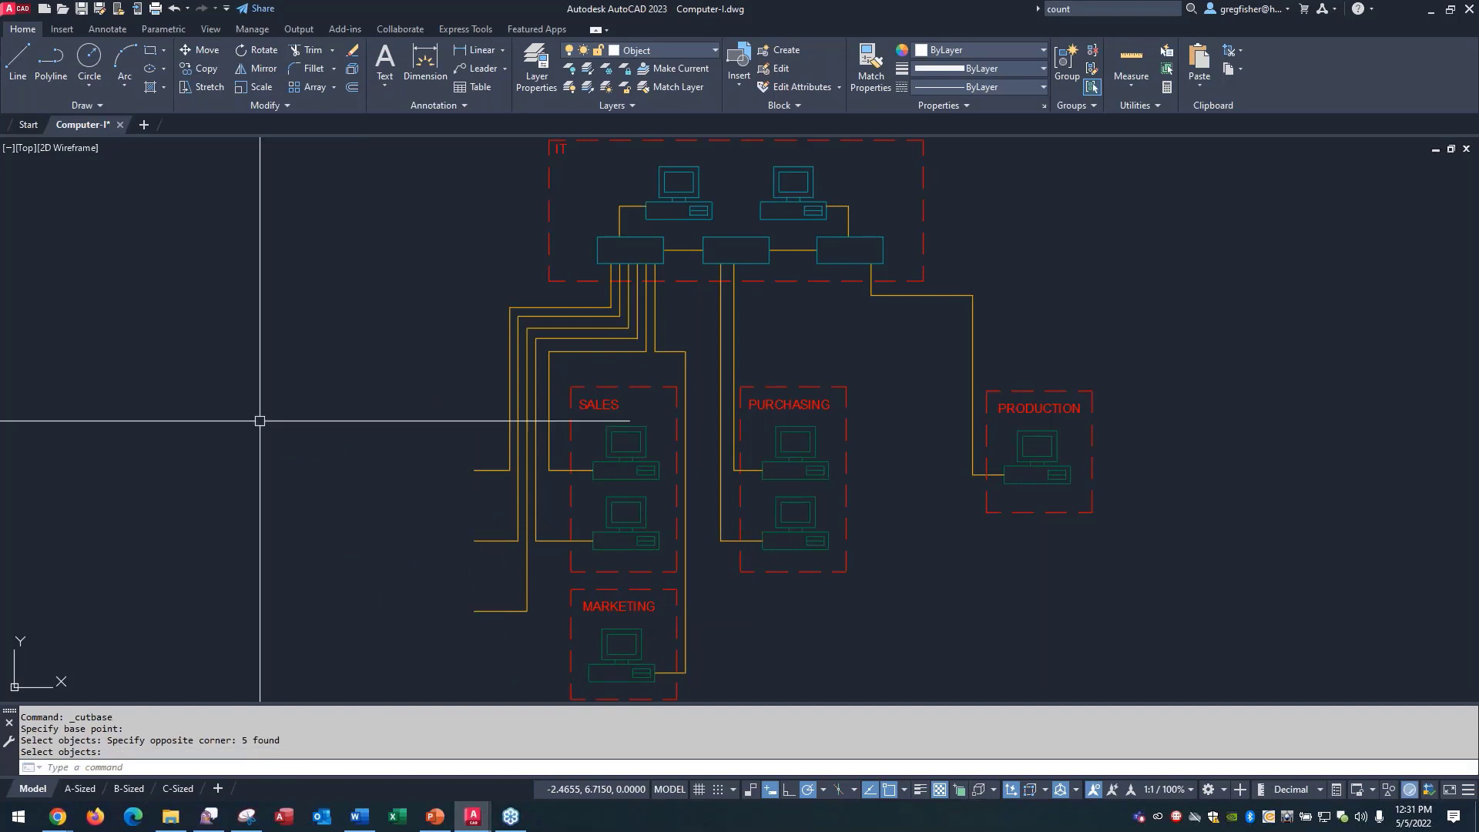
# Step: Create a new drawing from the acad.dwt template and paste the cut Accounting group into it
pyautogui.click(51, 14)
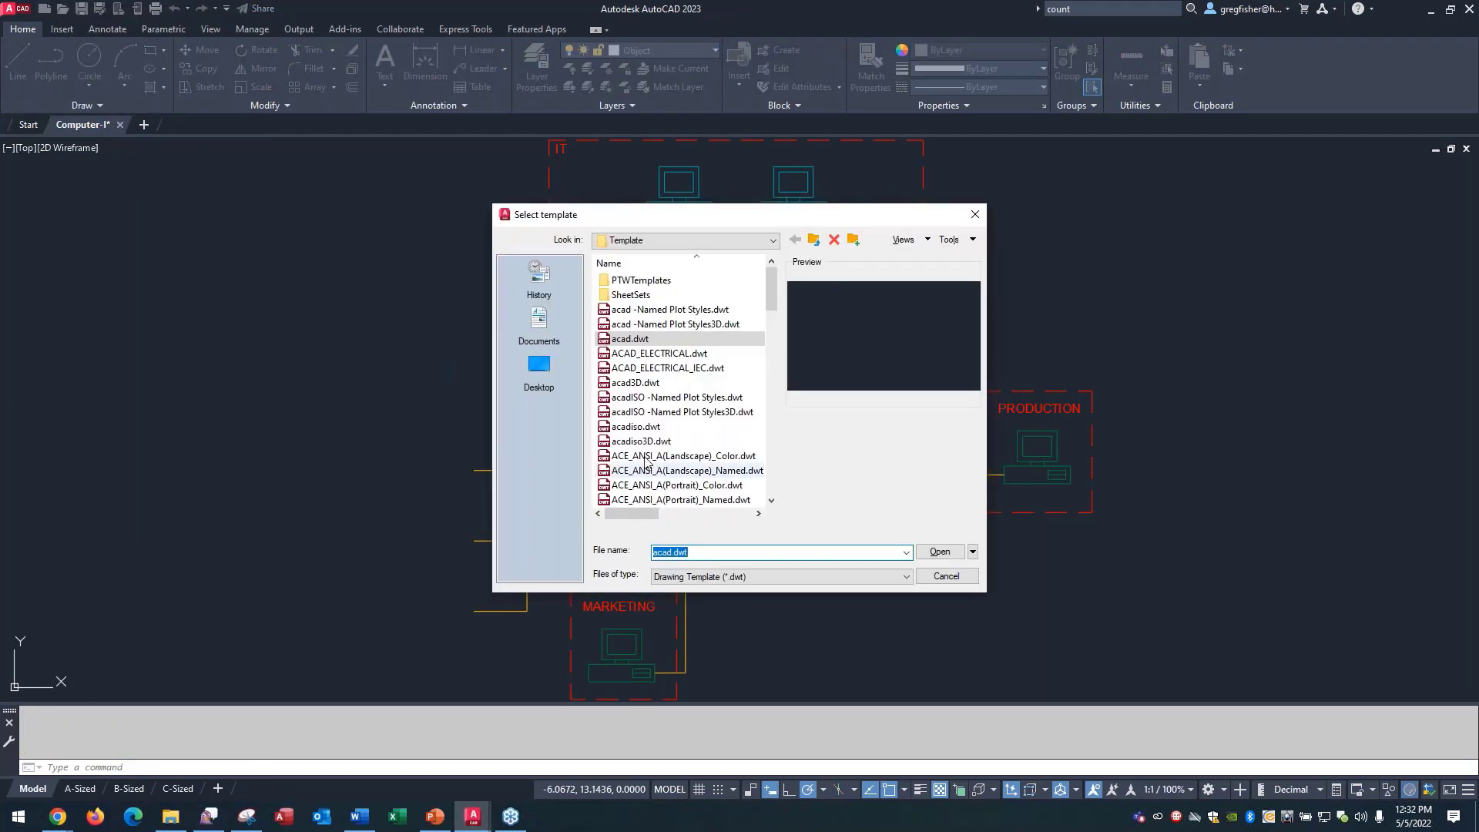
pyautogui.doubleClick(629, 339)
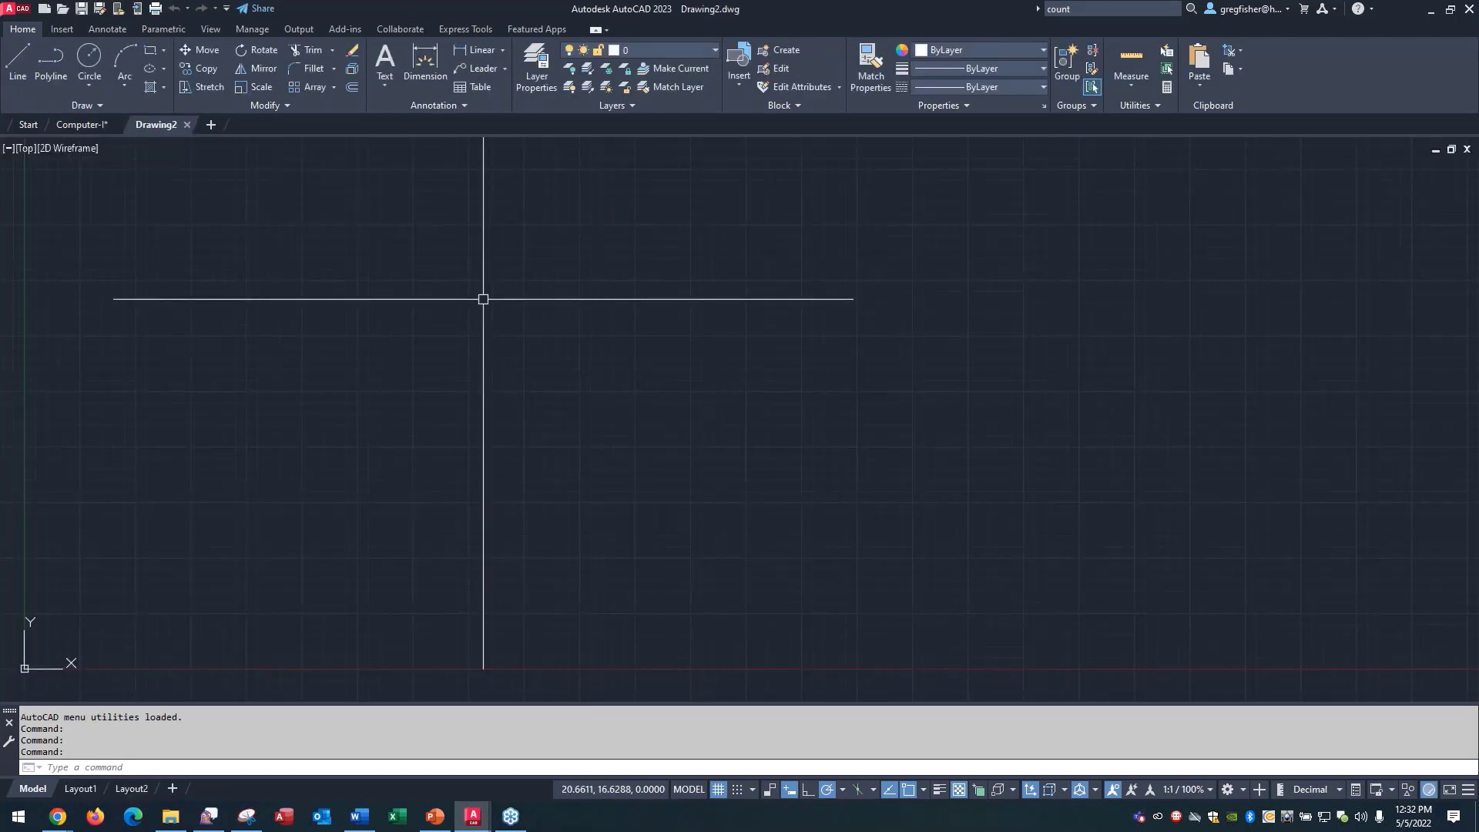
pyautogui.click(1204, 83)
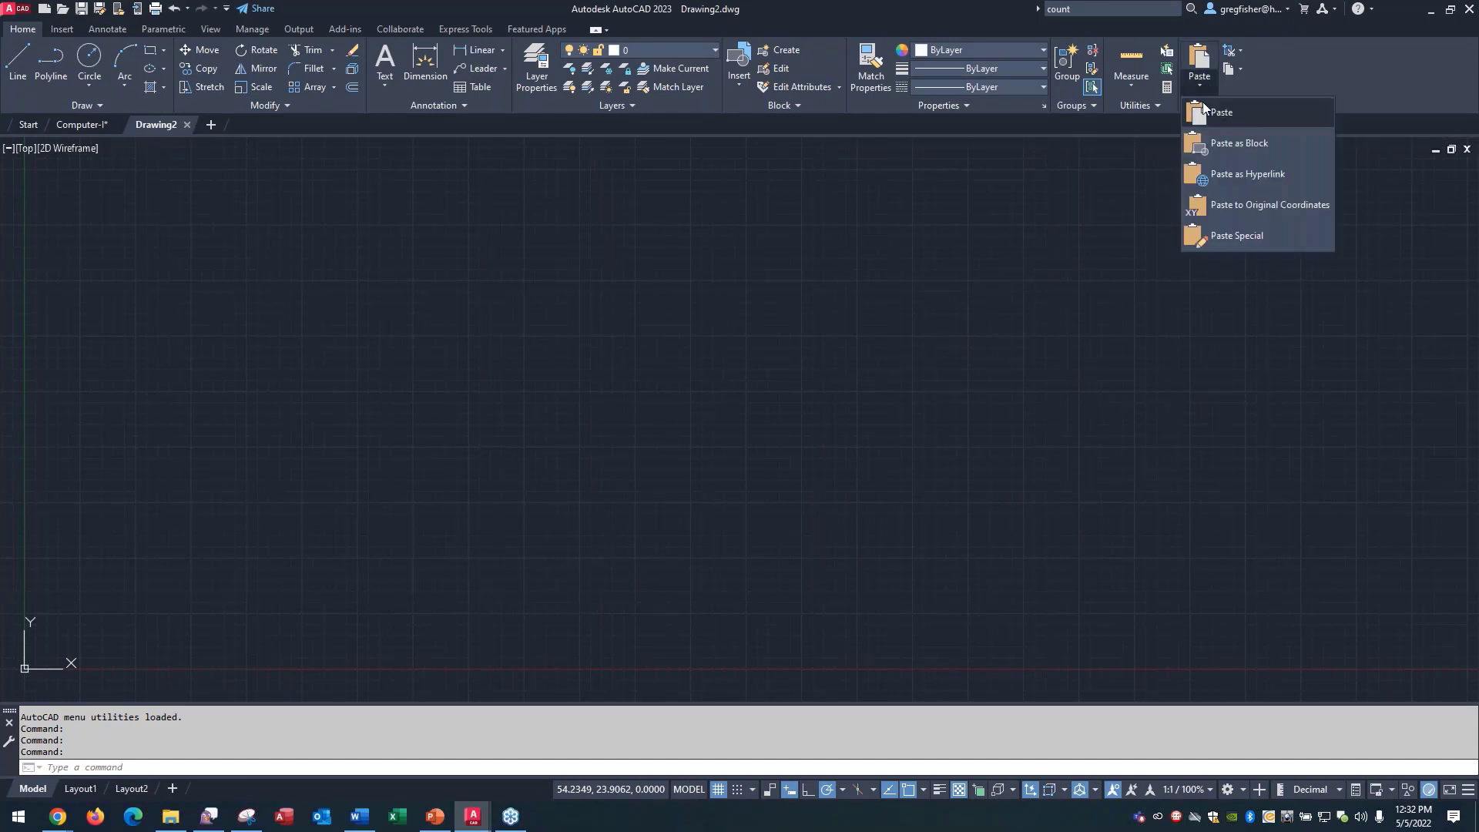
pyautogui.click(1202, 112)
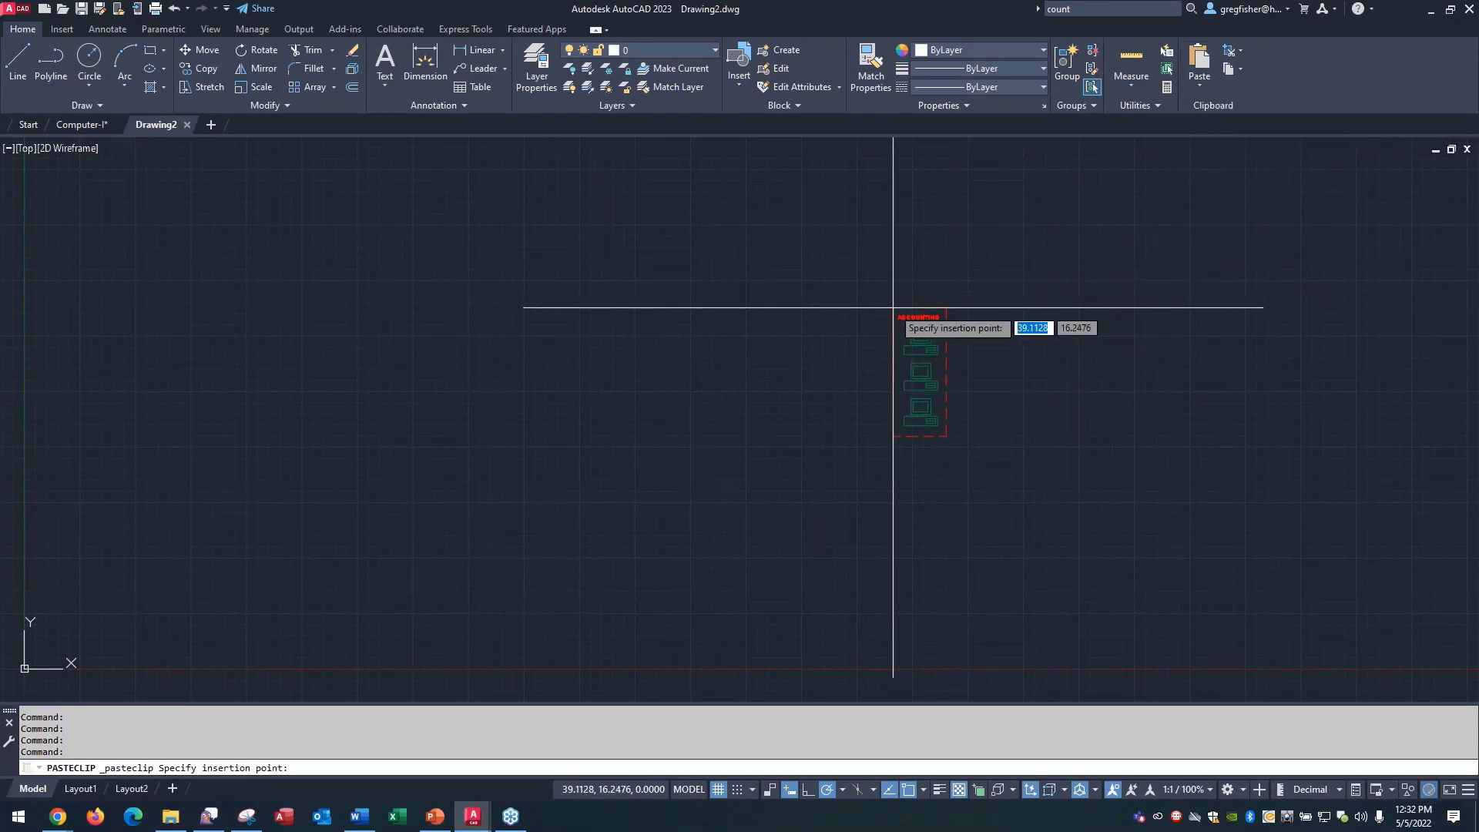
pyautogui.scroll(5, 517, 323)
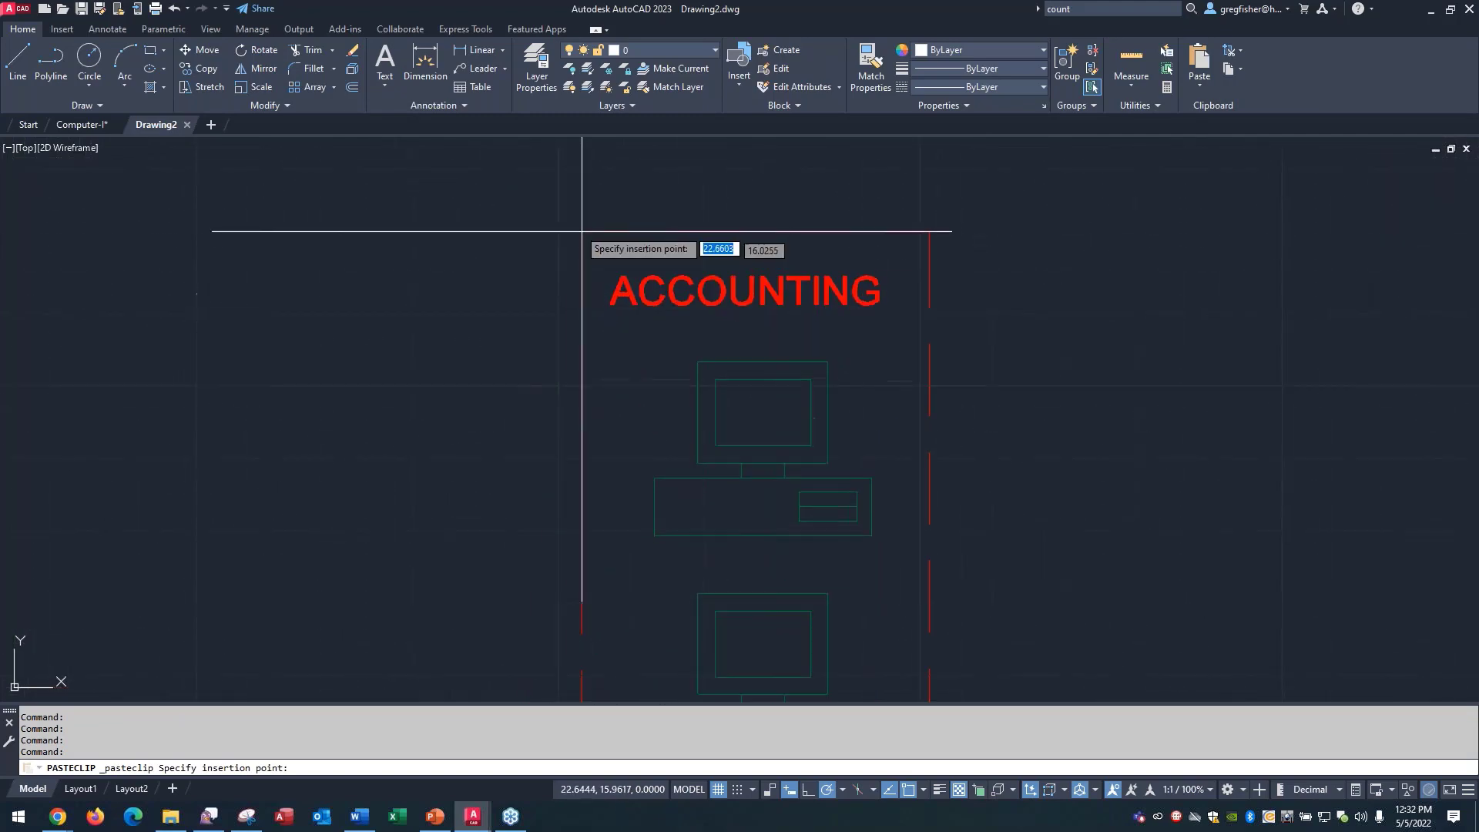
pyautogui.scroll(-3, 537, 200)
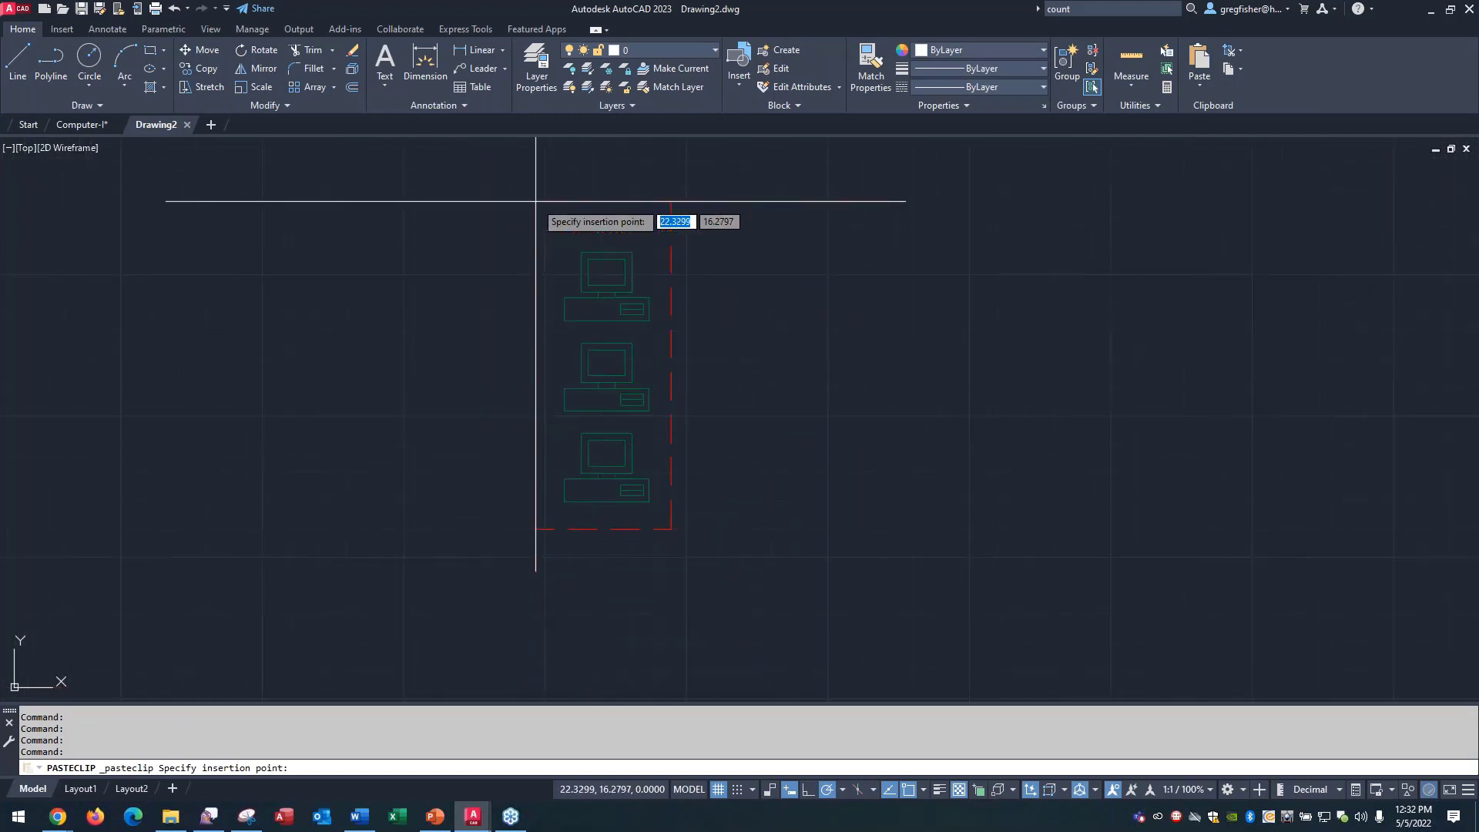
pyautogui.click(532, 202)
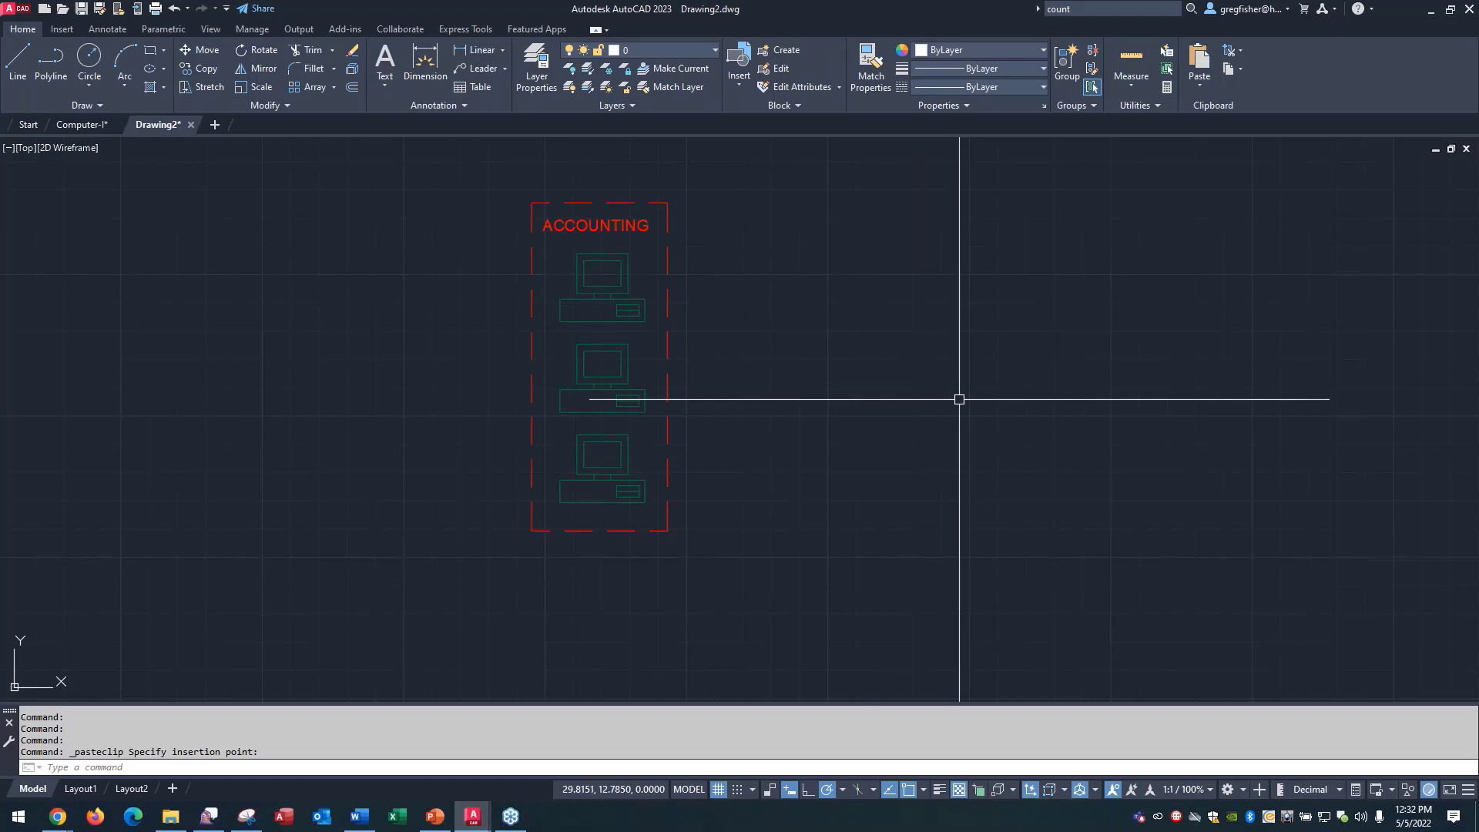
# Step: Return to the Computer-I drawing and undo the cut of the Accounting group along with the preceding view changes
pyautogui.click(76, 124)
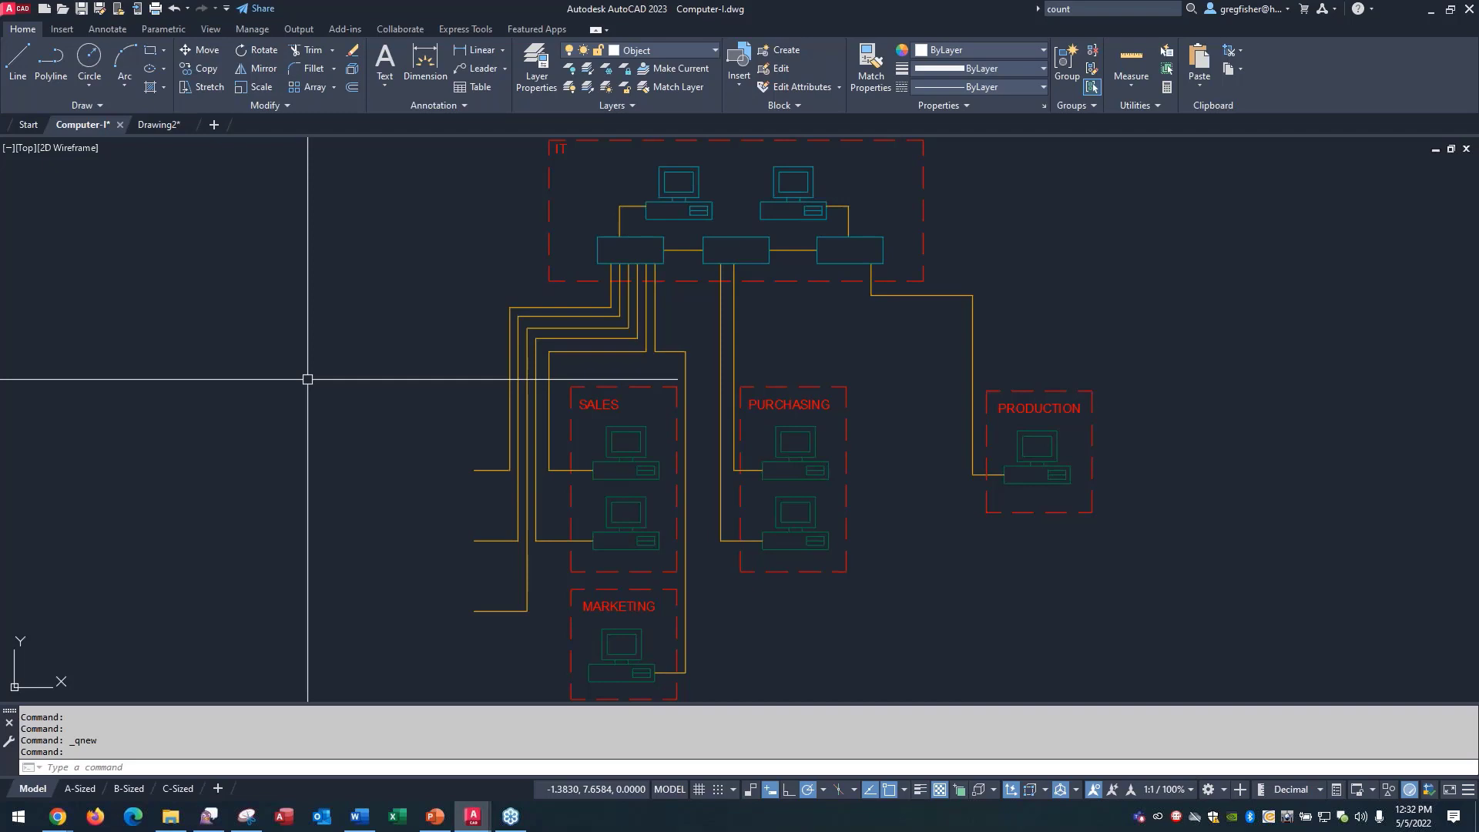
pyautogui.write('u')
pyautogui.press('Return')
pyautogui.write('u')
pyautogui.press('Return')
pyautogui.write('u')
pyautogui.press('Return')
pyautogui.press('Return')
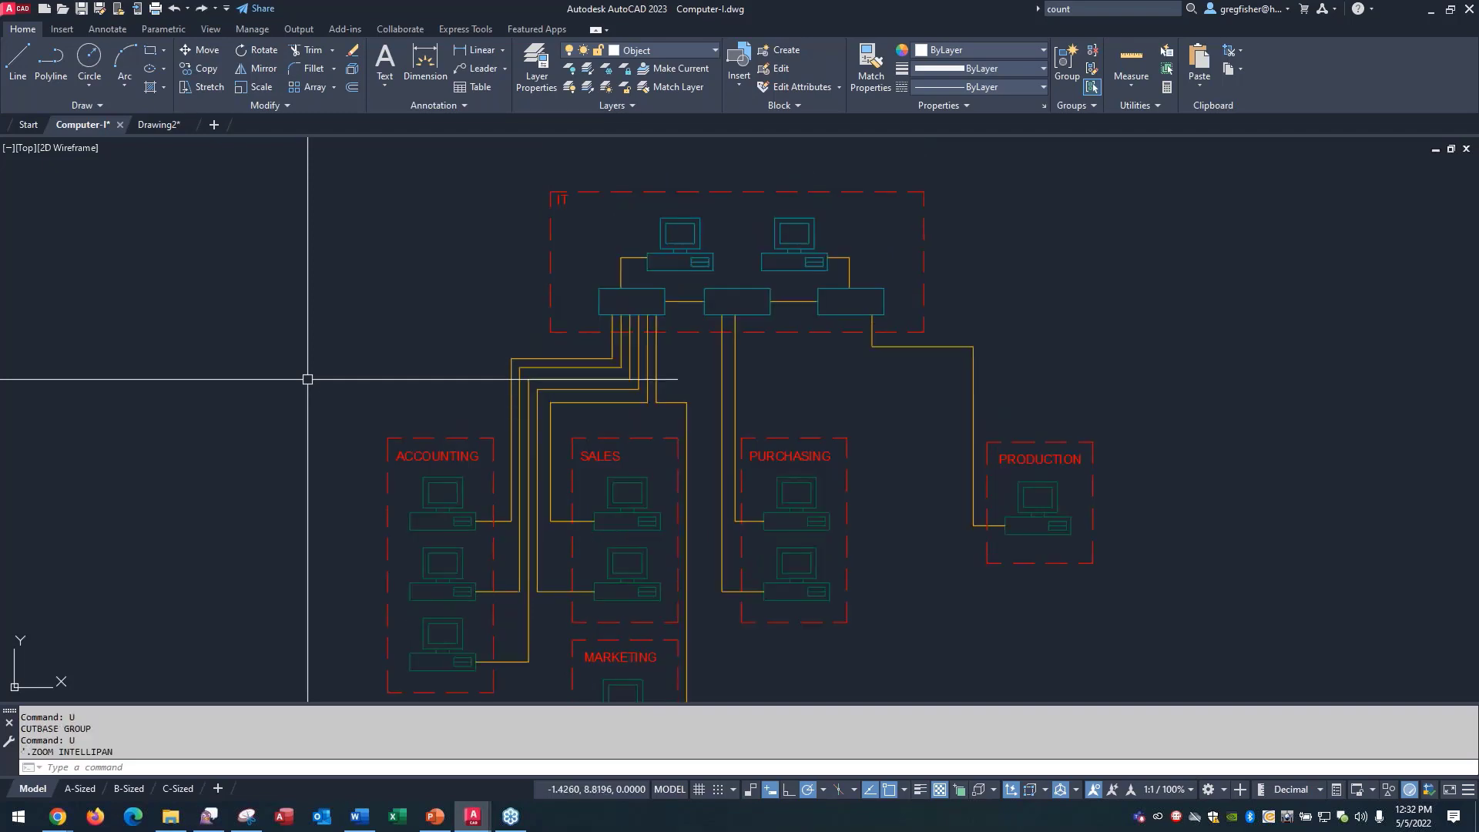
# Step: Close the Drawing2 drawing without saving its changes
pyautogui.click(160, 126)
pyautogui.click(190, 125)
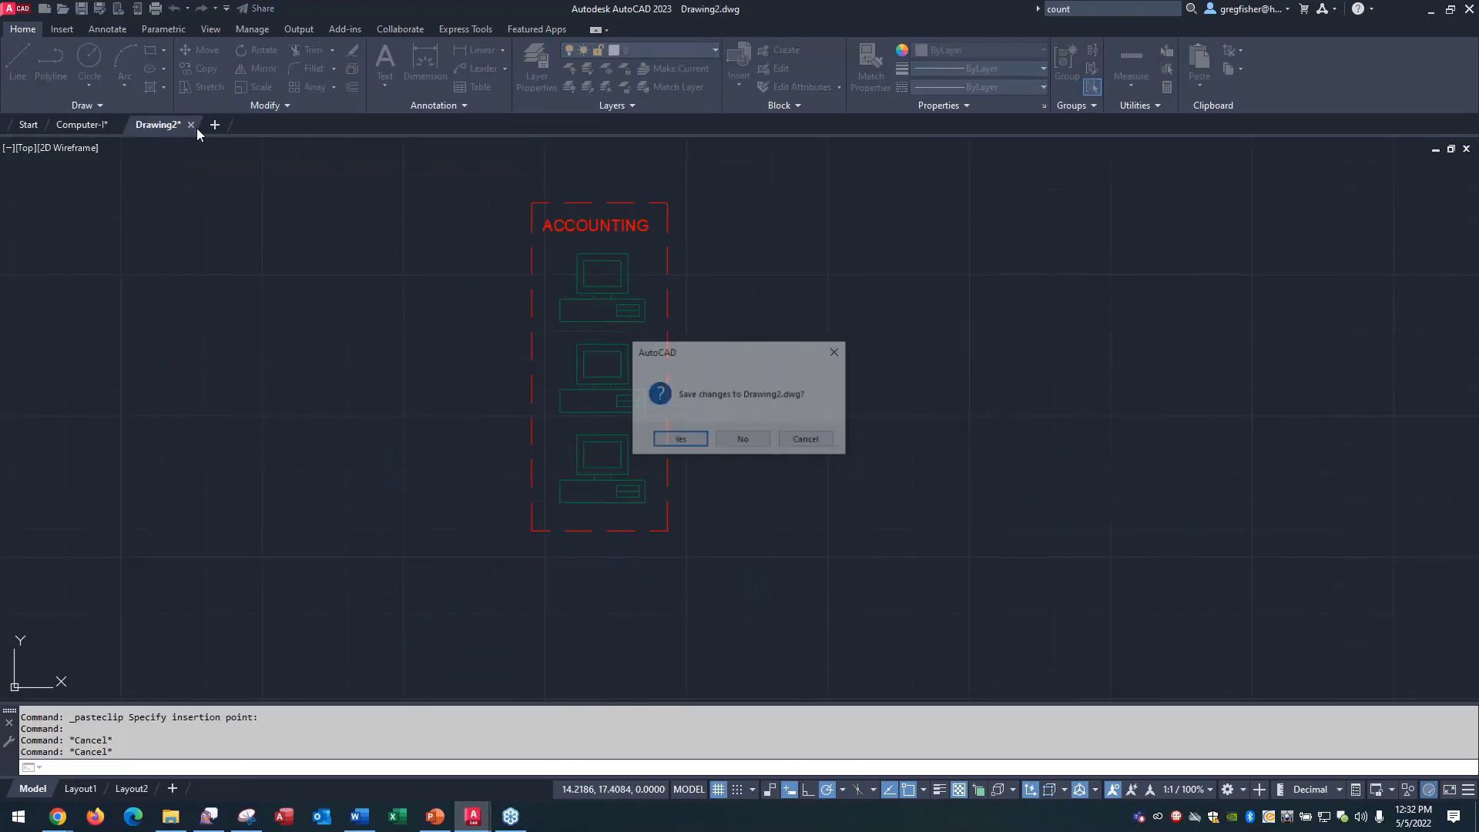
pyautogui.click(744, 441)
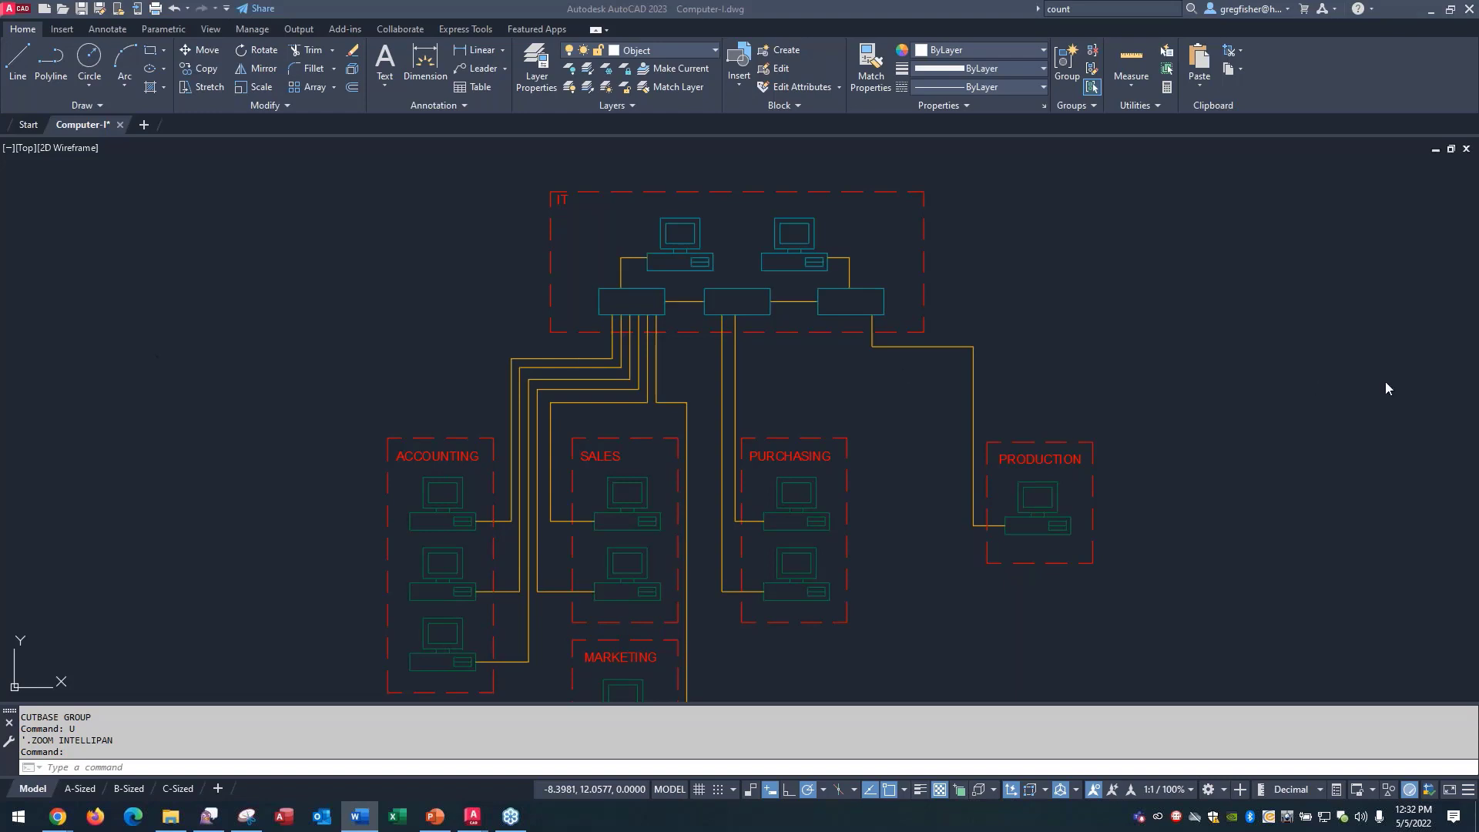
# Step: Draw an open two-segment polyline in the empty area above and right of Production, with segments about 1.47 and 2.59 units long
pyautogui.click(1086, 324)
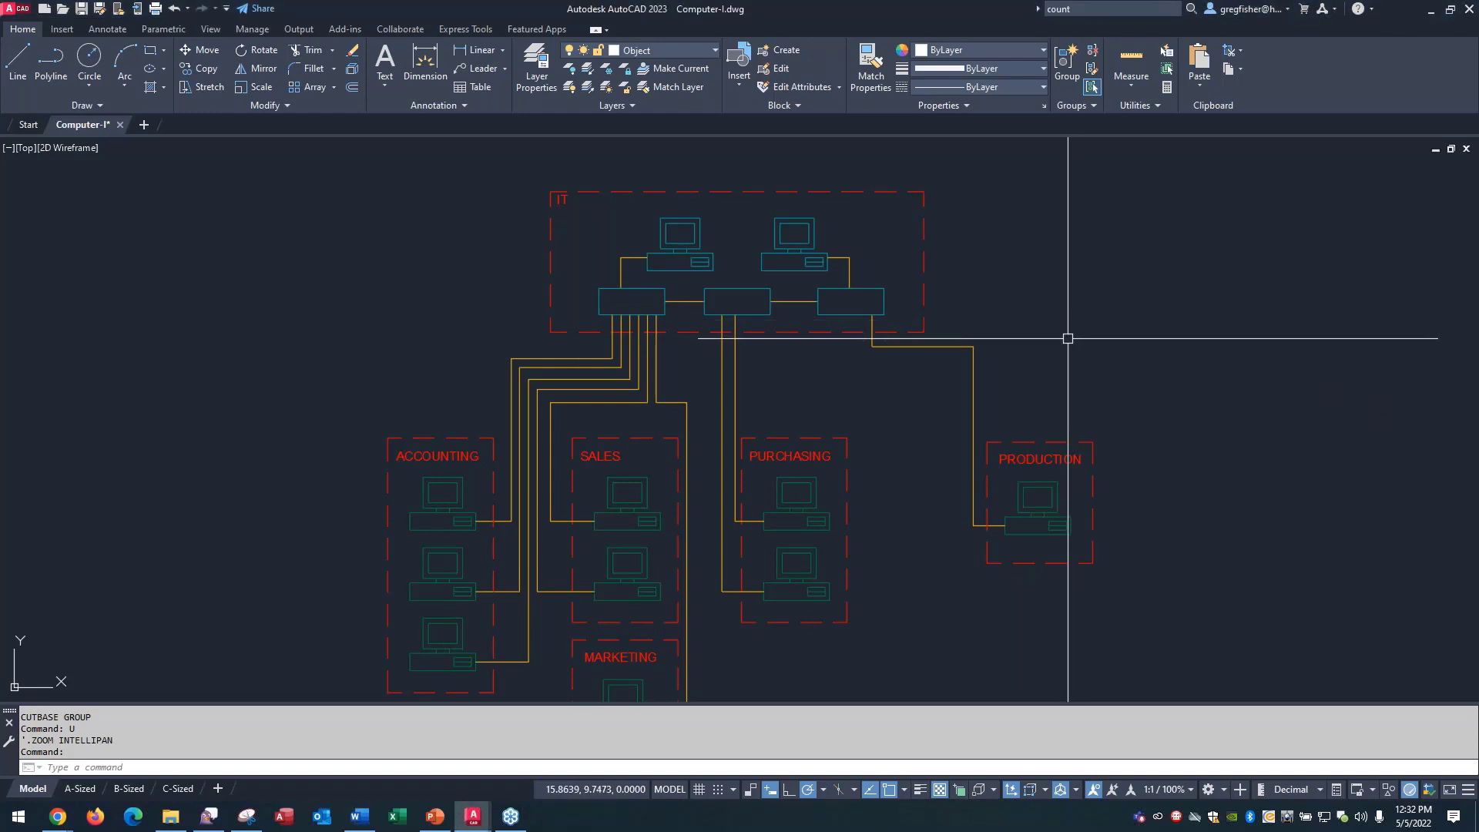
pyautogui.moveTo(1068, 338)
pyautogui.mouseDown(button='middle')
pyautogui.moveTo(967, 319)
pyautogui.moveTo(594, 319)
pyautogui.moveTo(608, 294)
pyautogui.moveTo(608, 331)
pyautogui.mouseUp(button='middle')
pyautogui.scroll(2, 610, 293)
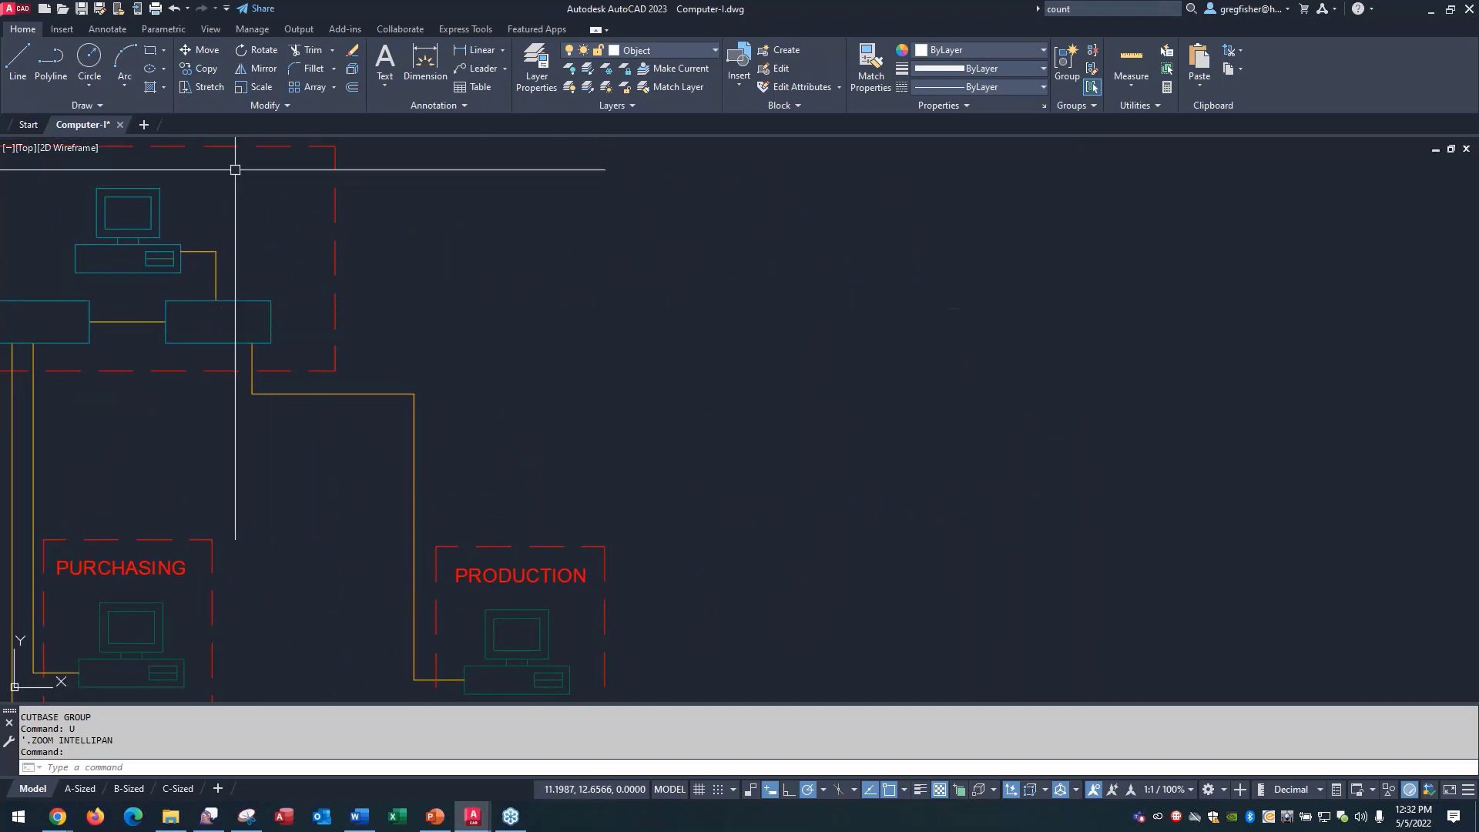
pyautogui.click(52, 66)
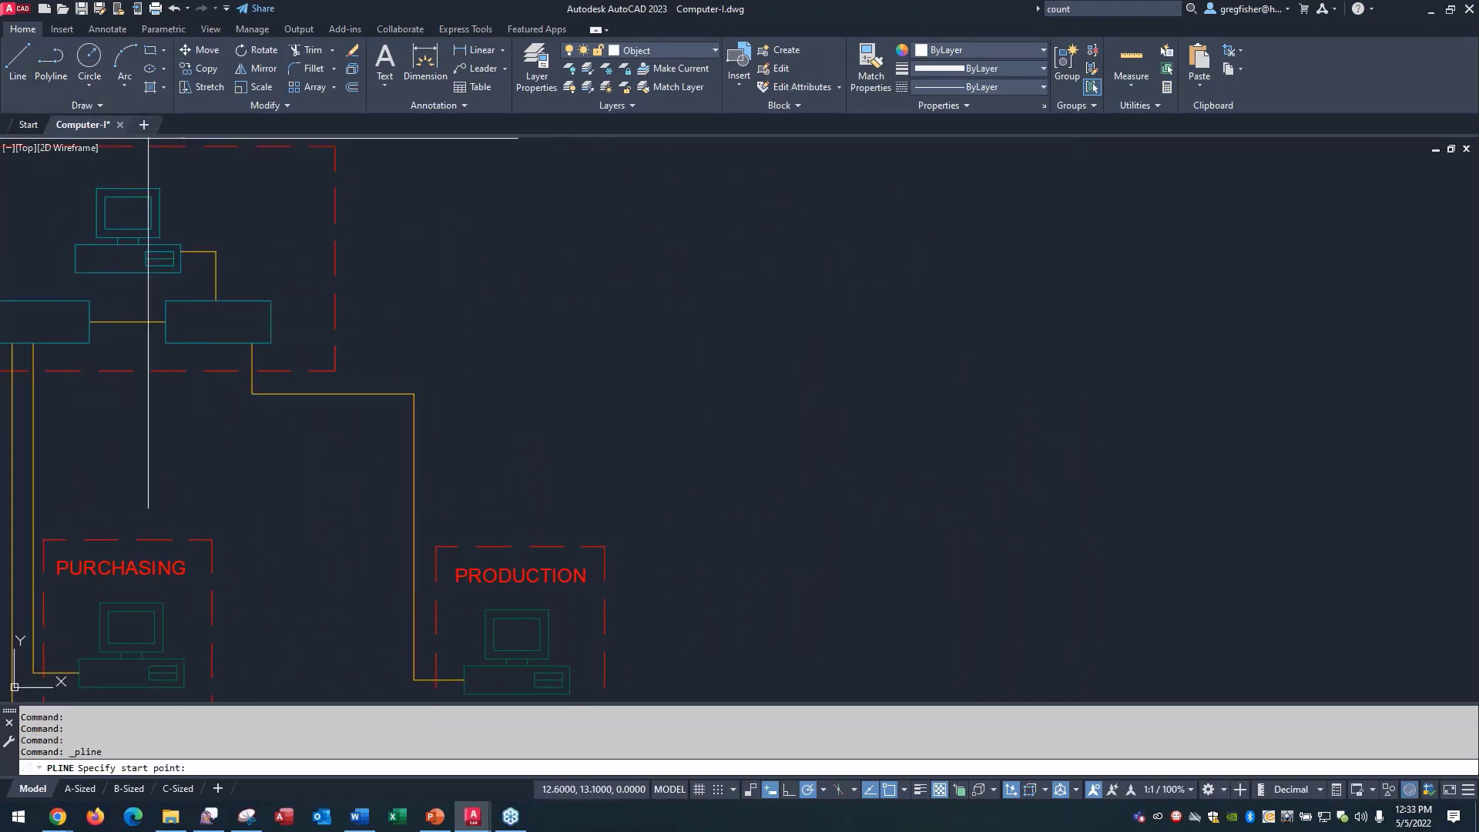
pyautogui.click(610, 387)
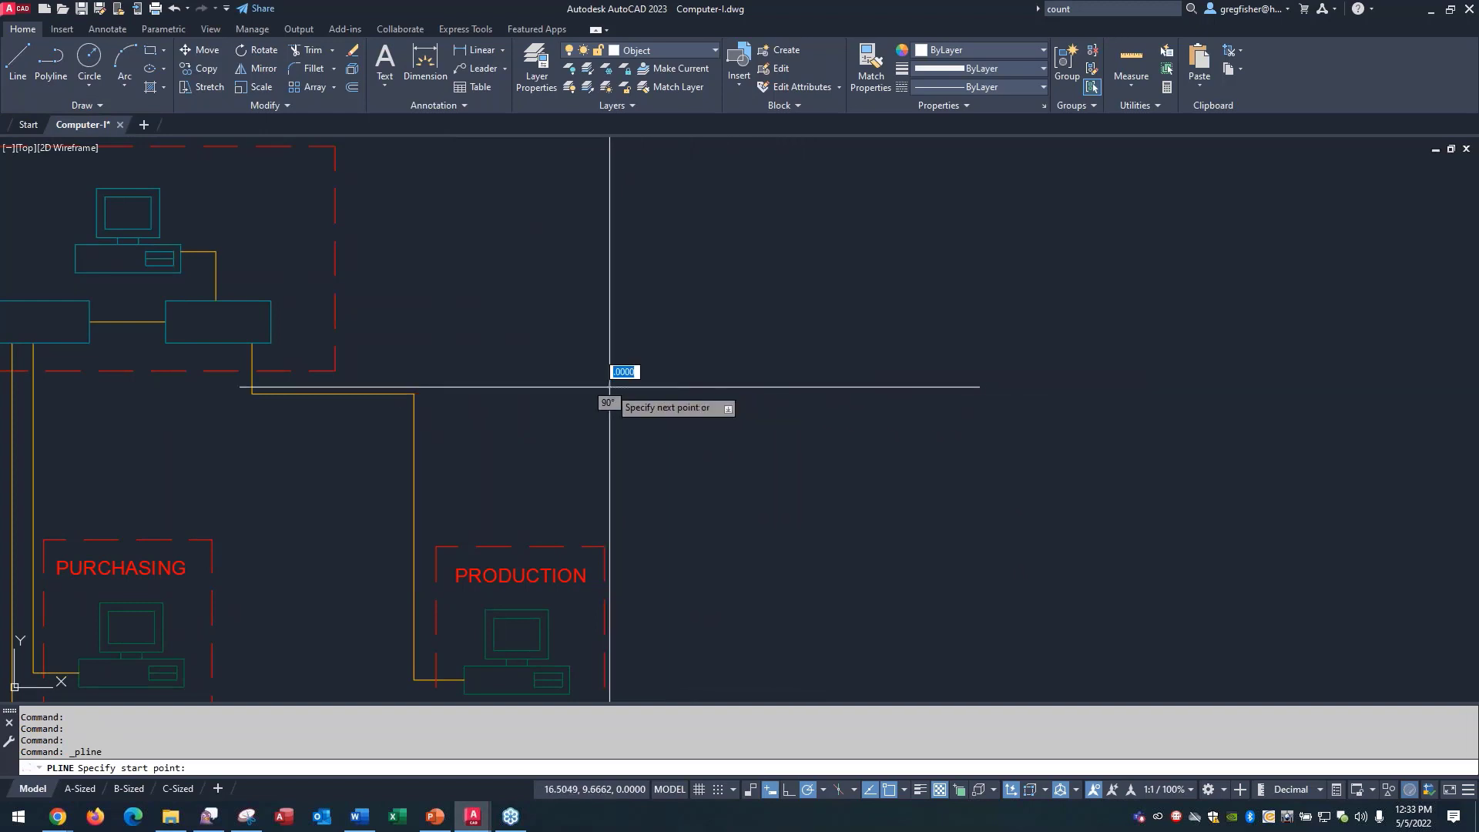
pyautogui.click(691, 324)
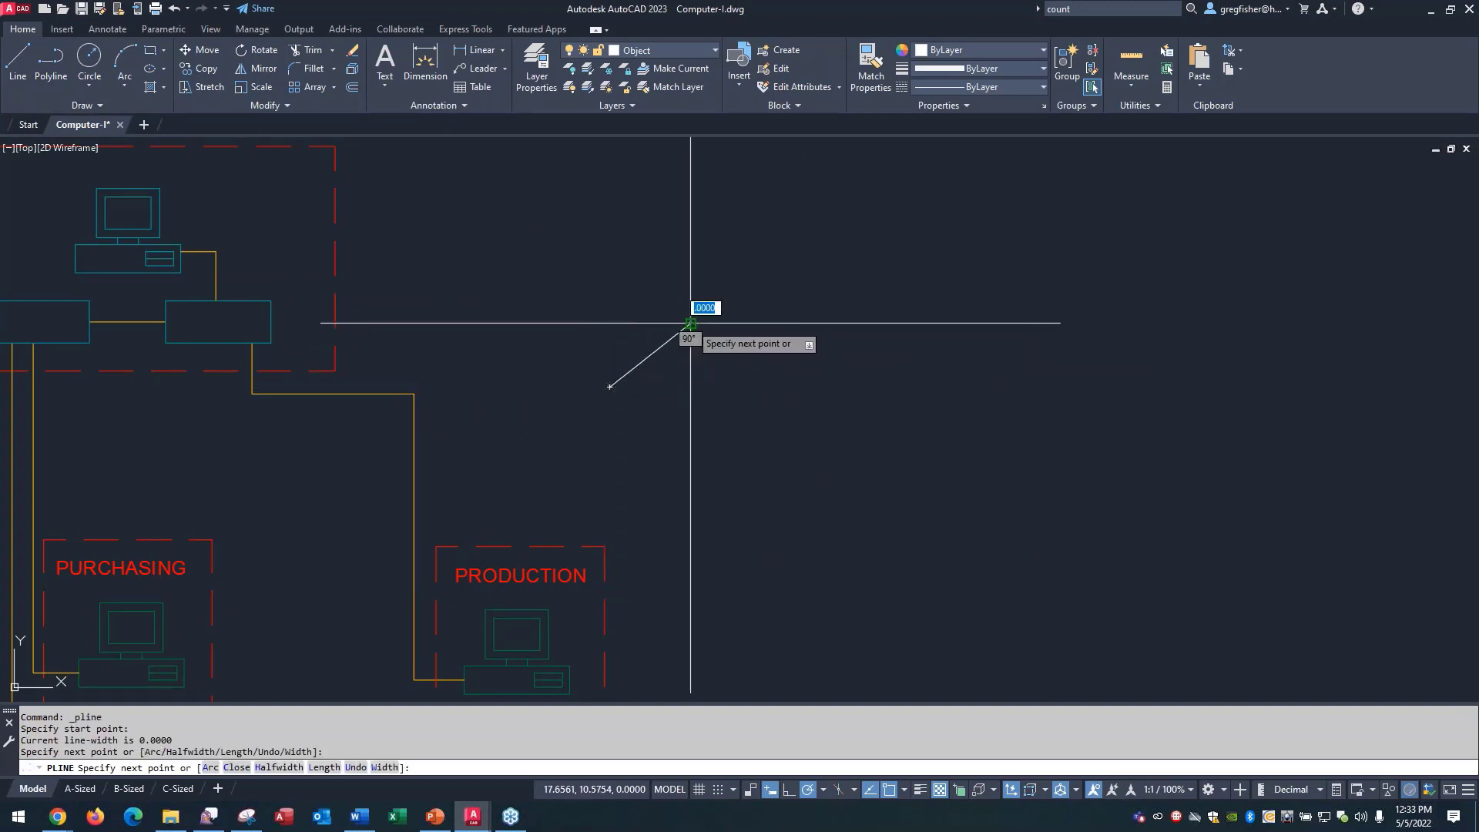
pyautogui.click(818, 453)
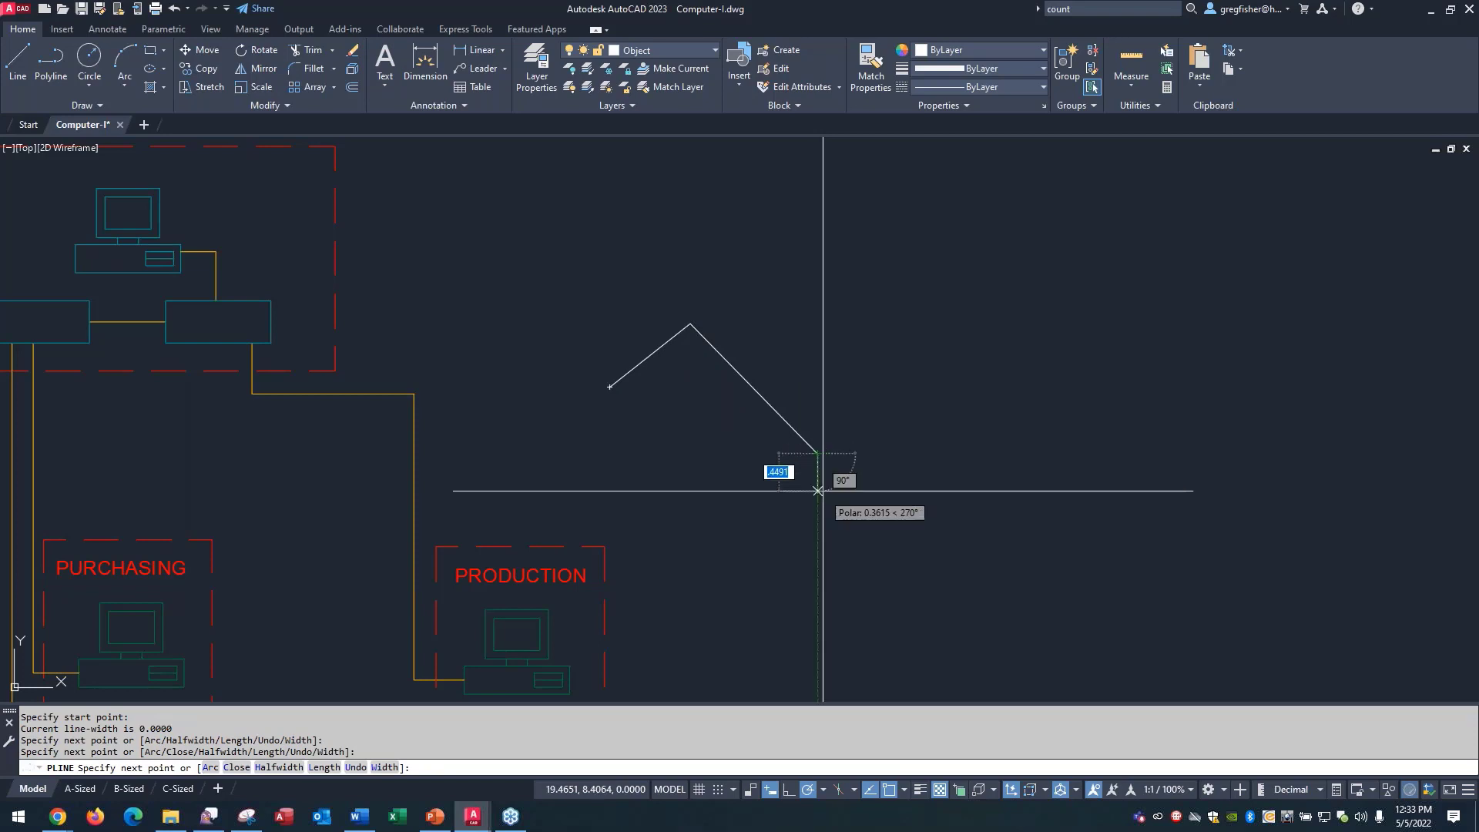
pyautogui.press('Return')
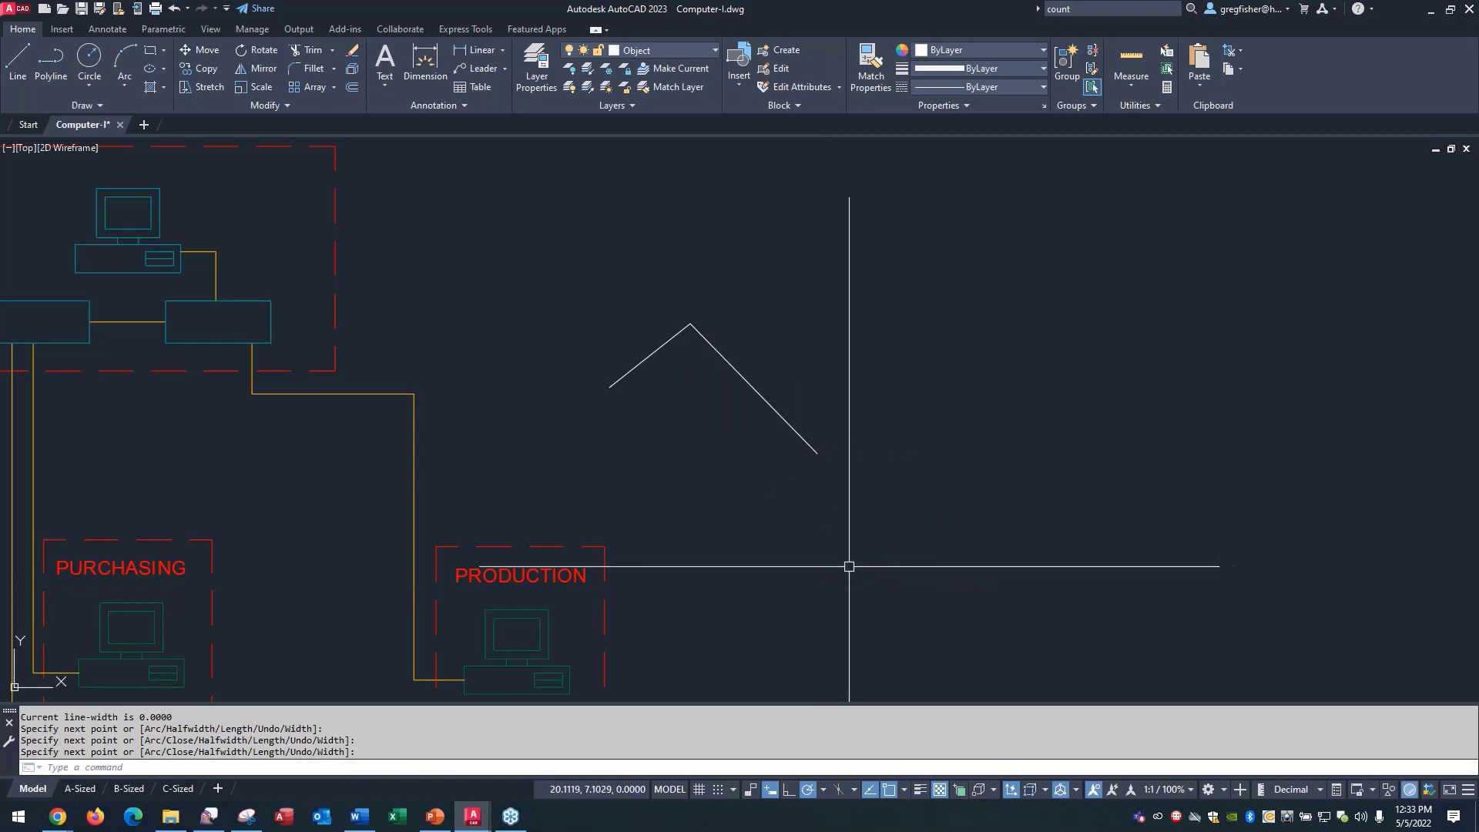
# Step: Use Extend Vertex on the polyline's lower-right end to add a segment about 1.08 units long toward the lower left
pyautogui.click(756, 396)
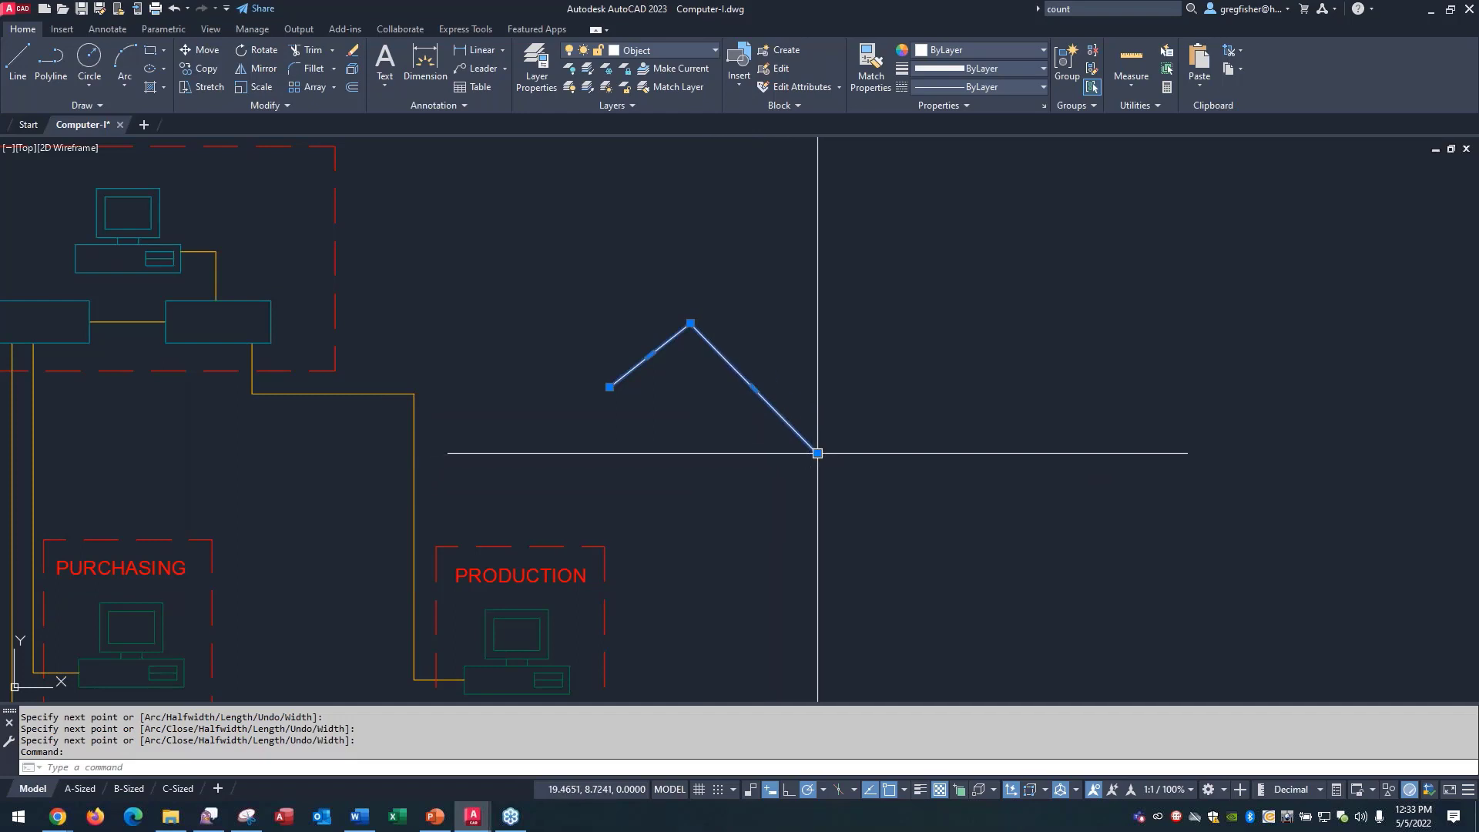
pyautogui.moveTo(818, 453)
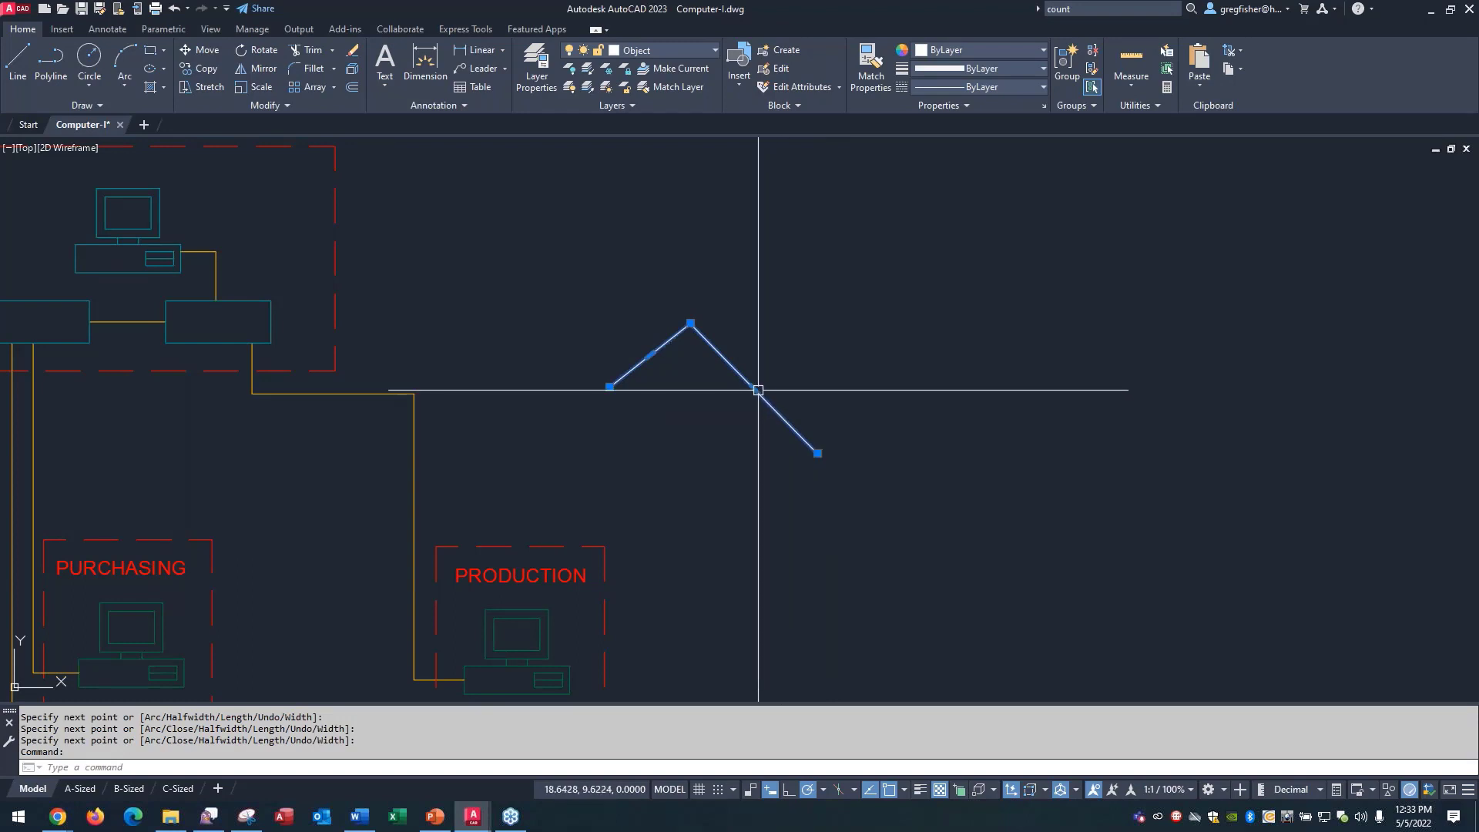
pyautogui.moveTo(754, 389)
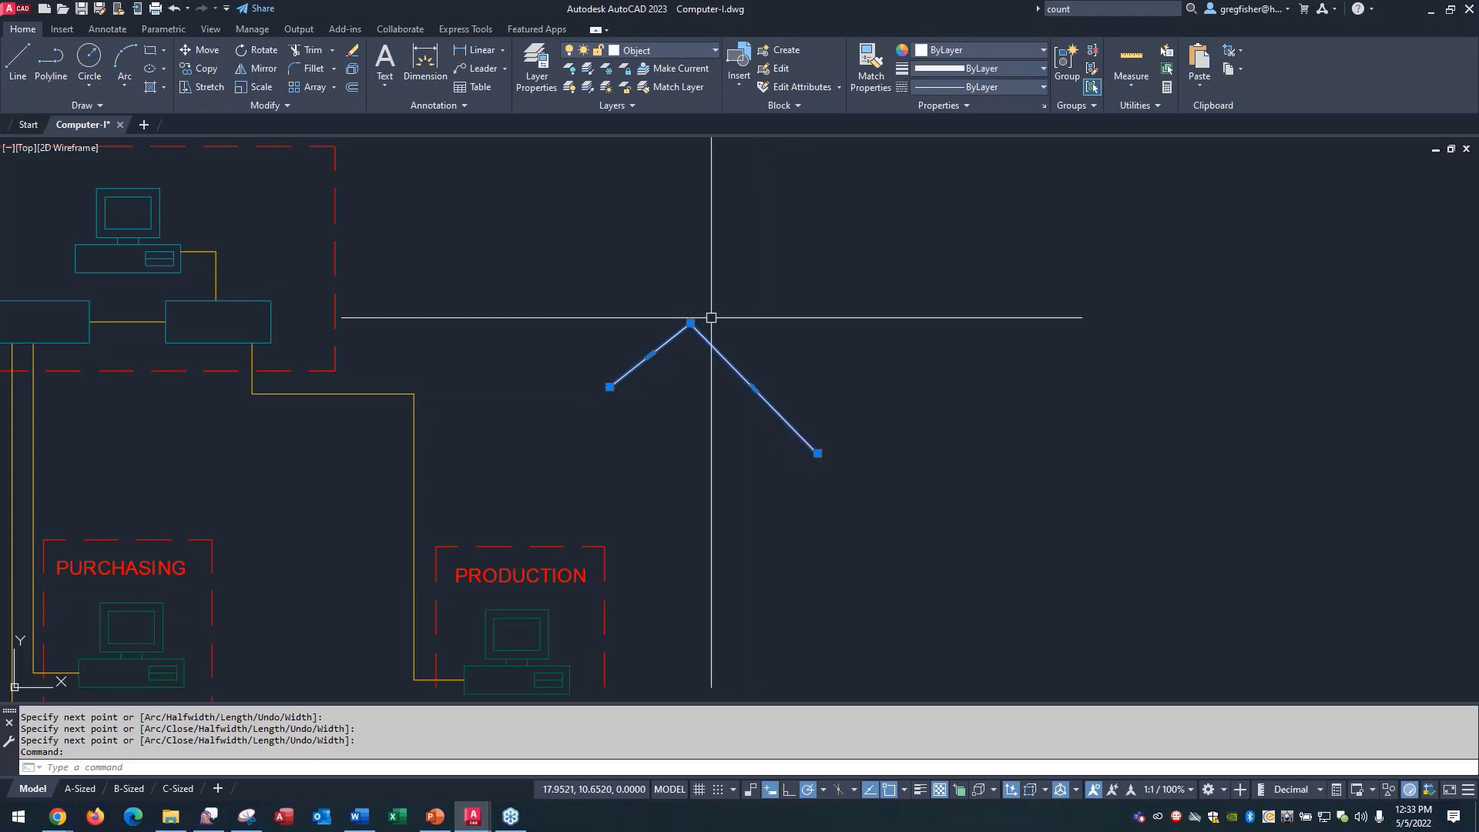
pyautogui.moveTo(690, 324)
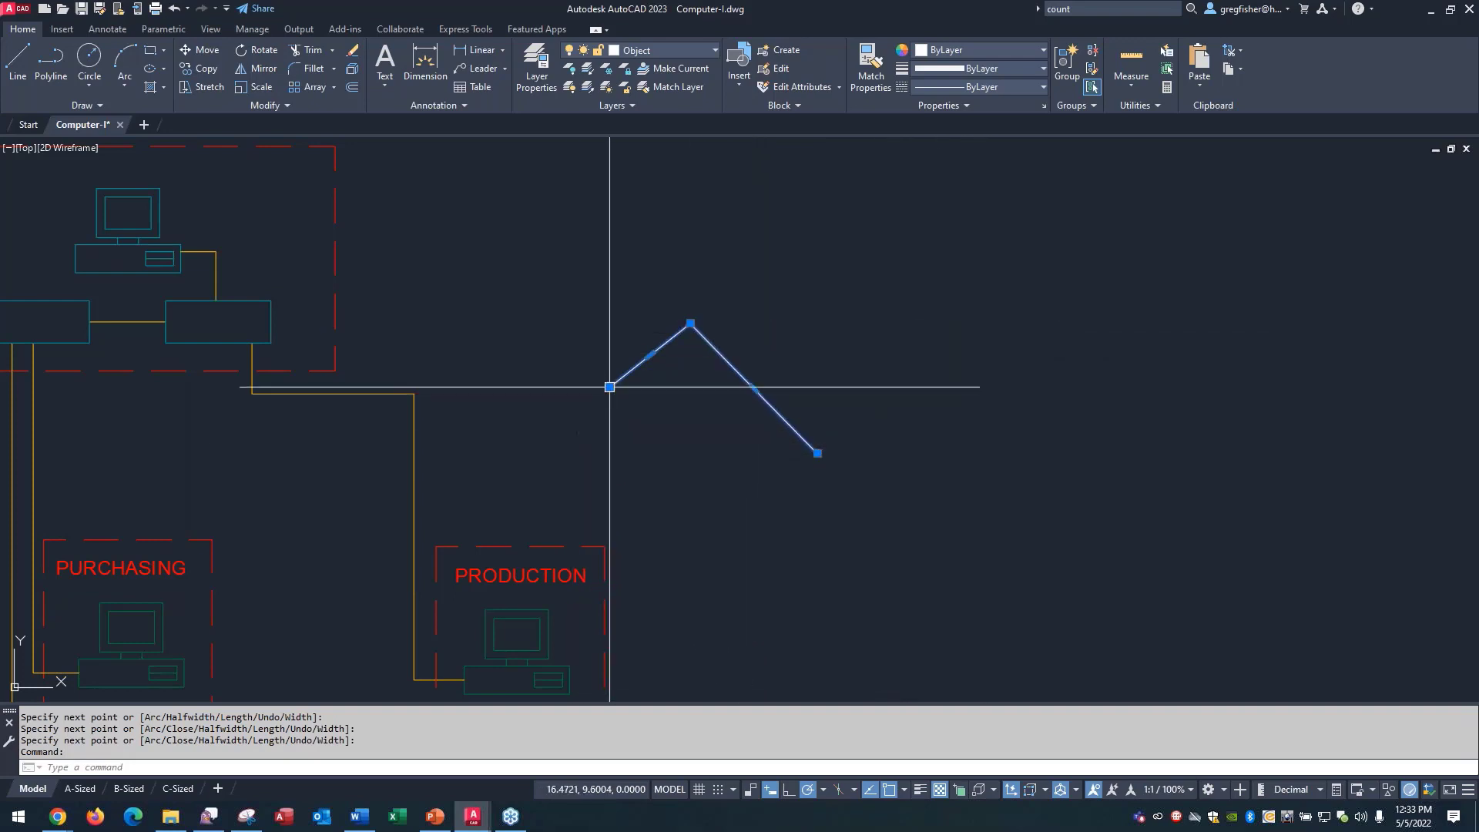
pyautogui.moveTo(609, 387)
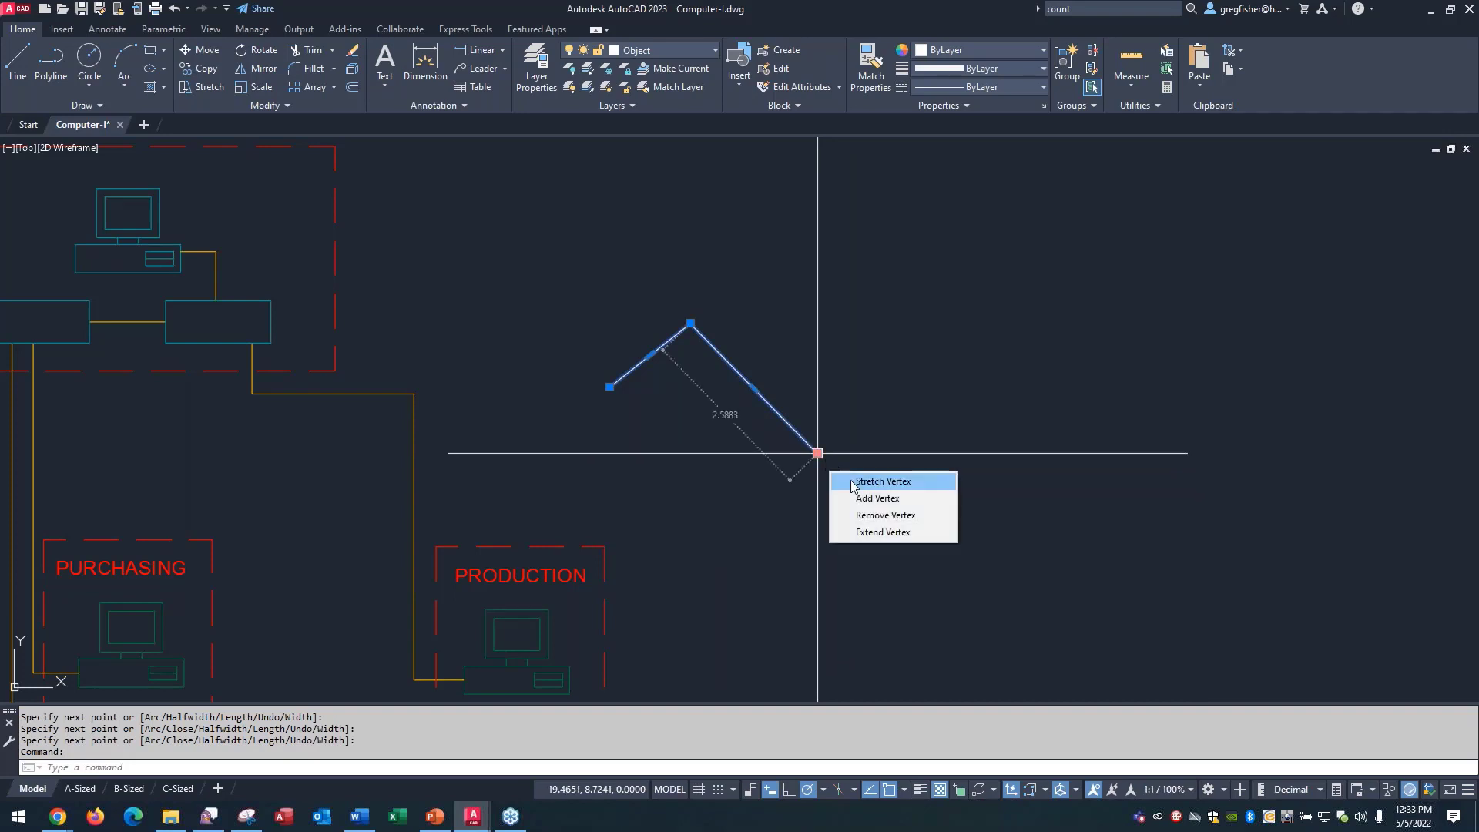
pyautogui.click(869, 534)
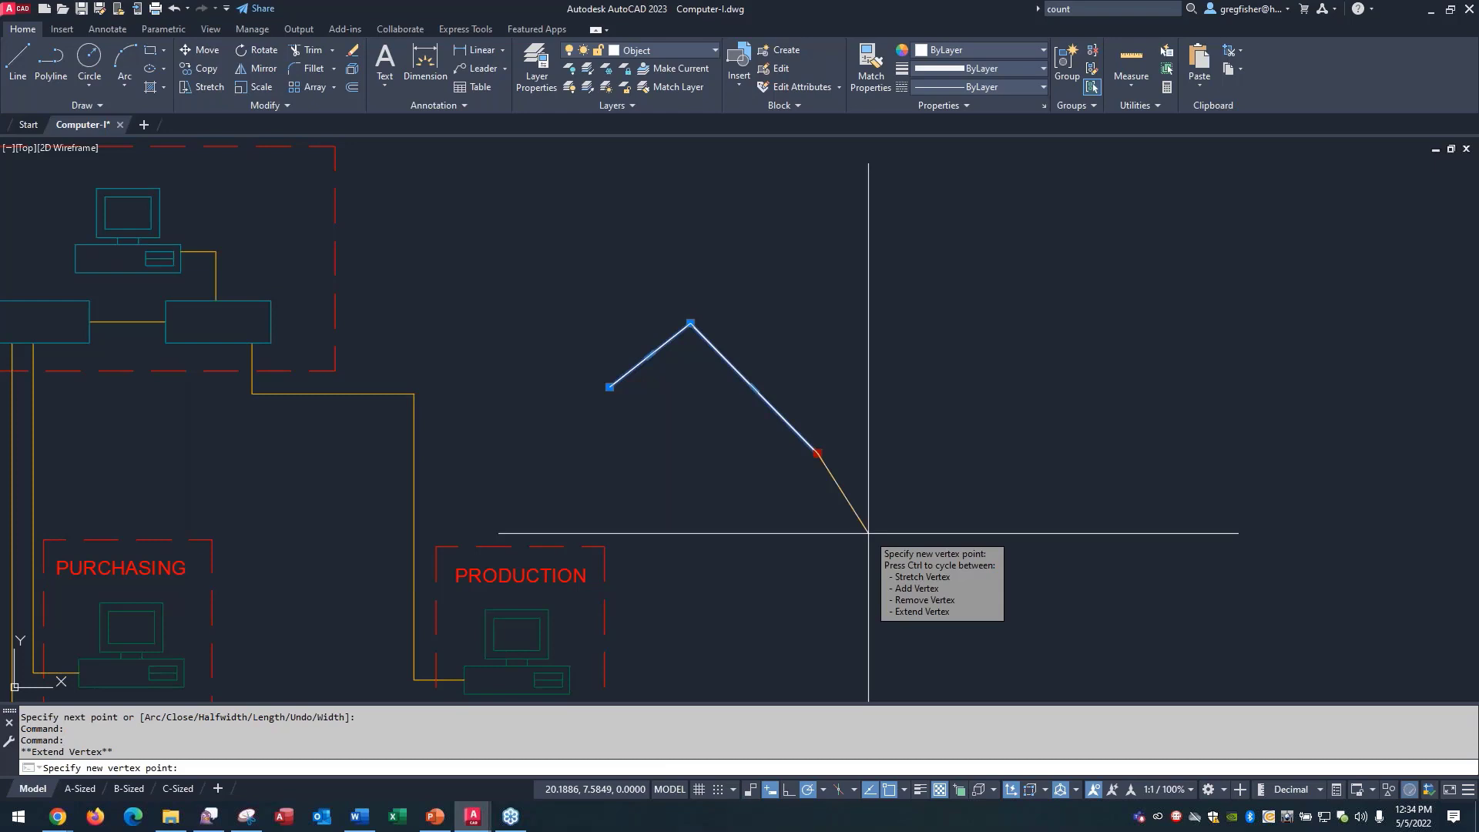
pyautogui.click(759, 503)
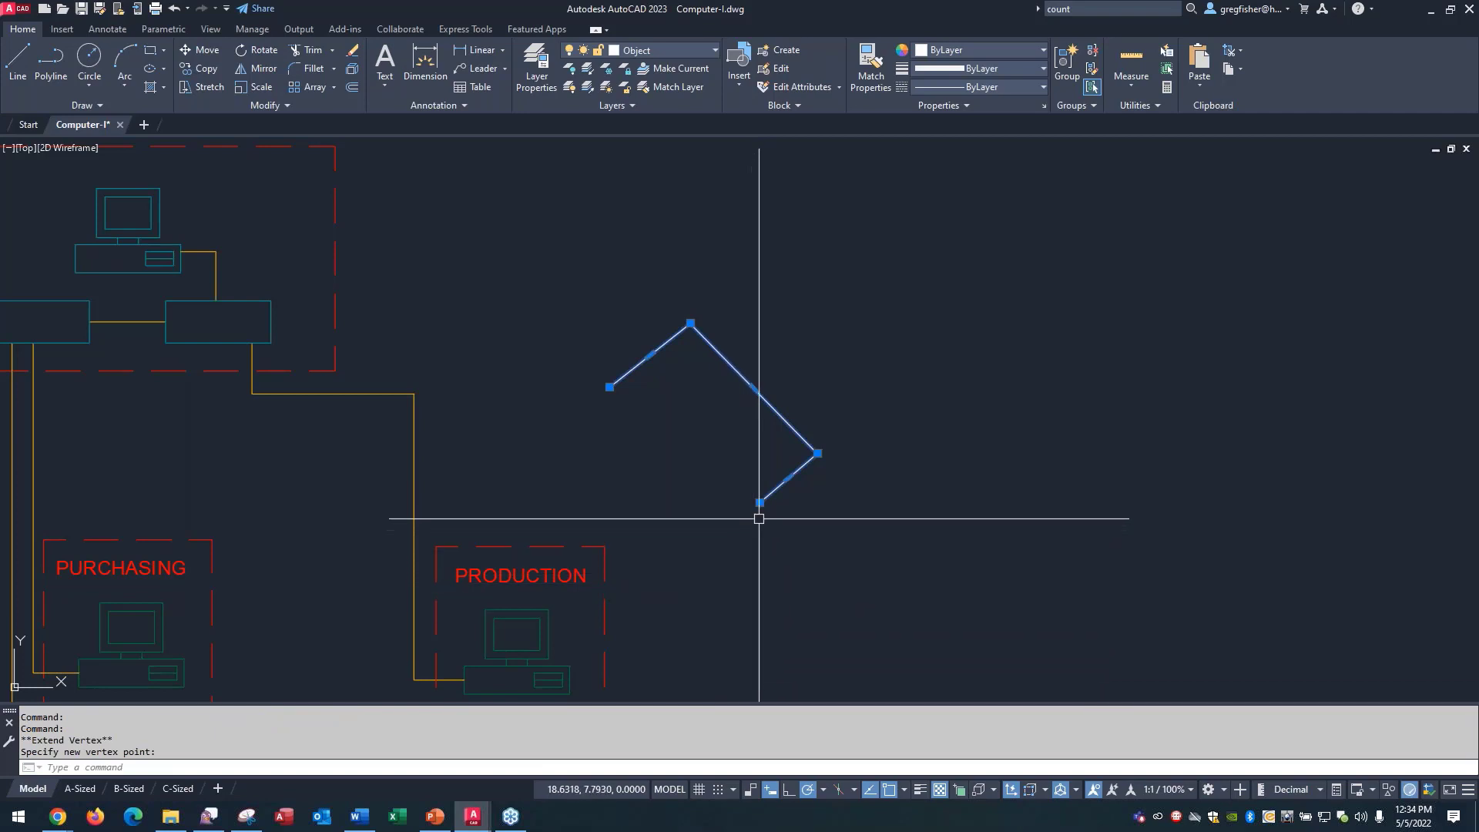
# Step: Extend the polyline from its new end vertex to its start point to form a four-sided shape
pyautogui.moveTo(760, 503)
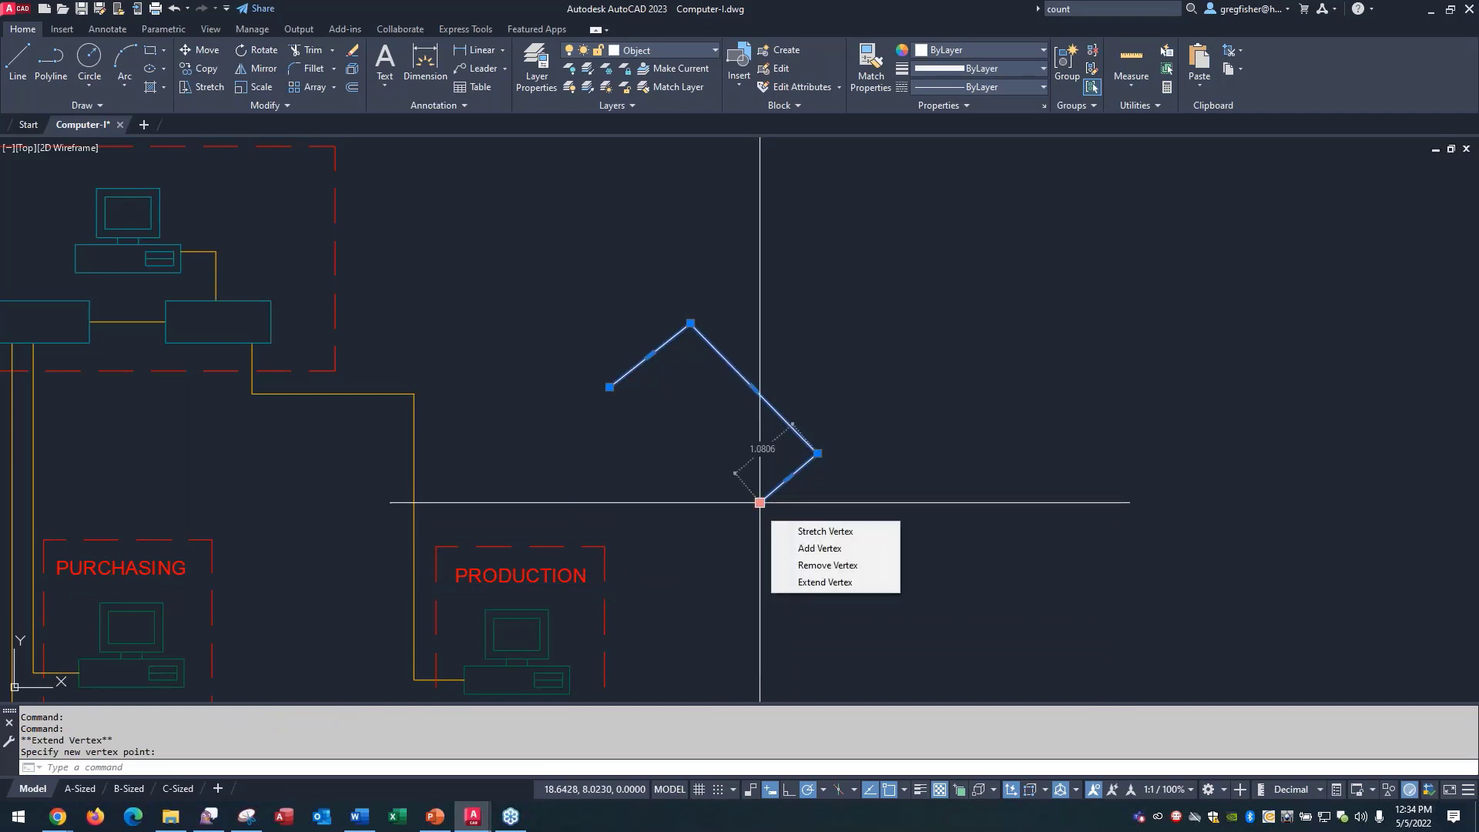
pyautogui.click(826, 582)
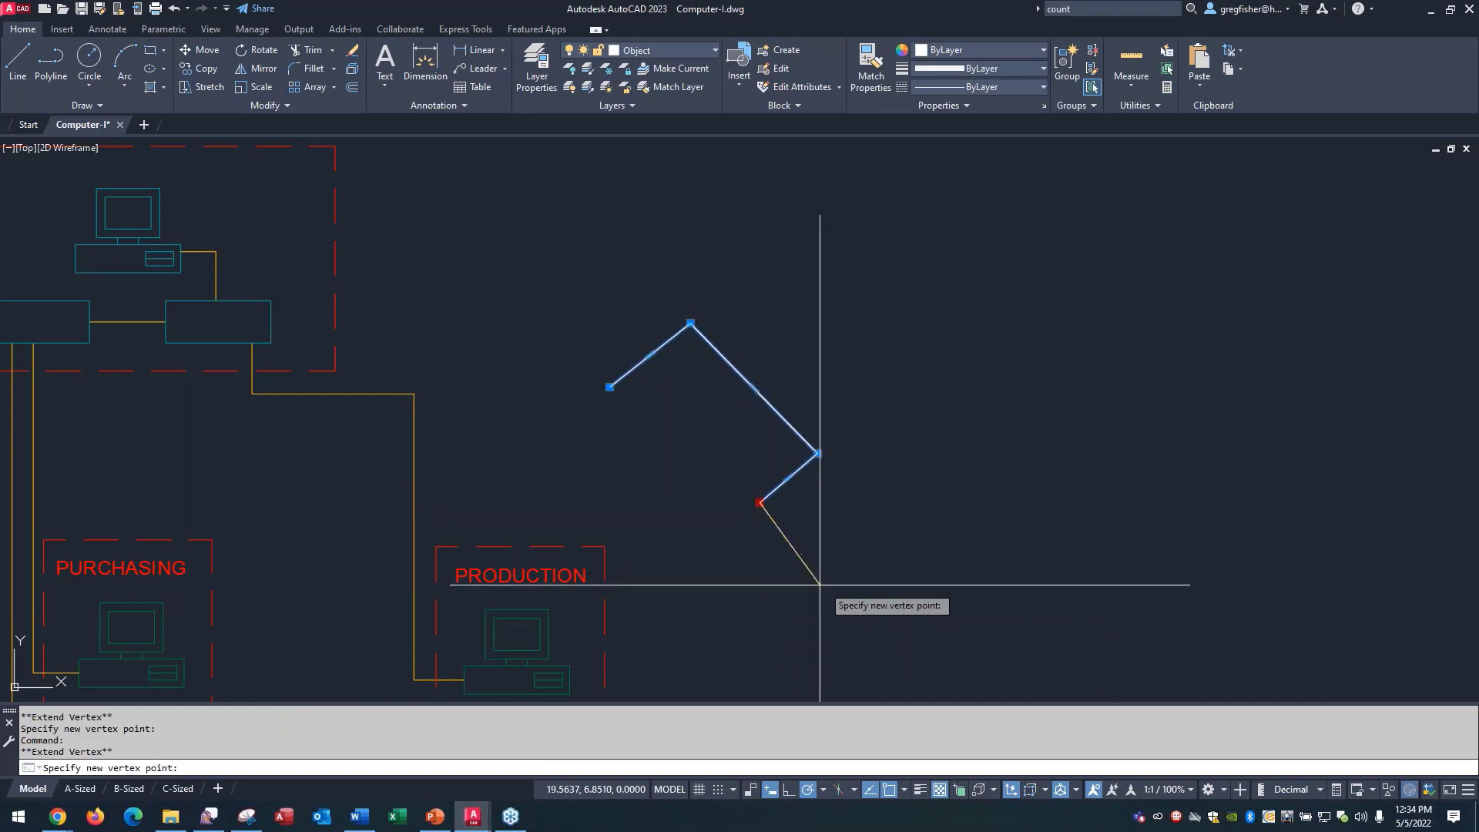
pyautogui.click(611, 387)
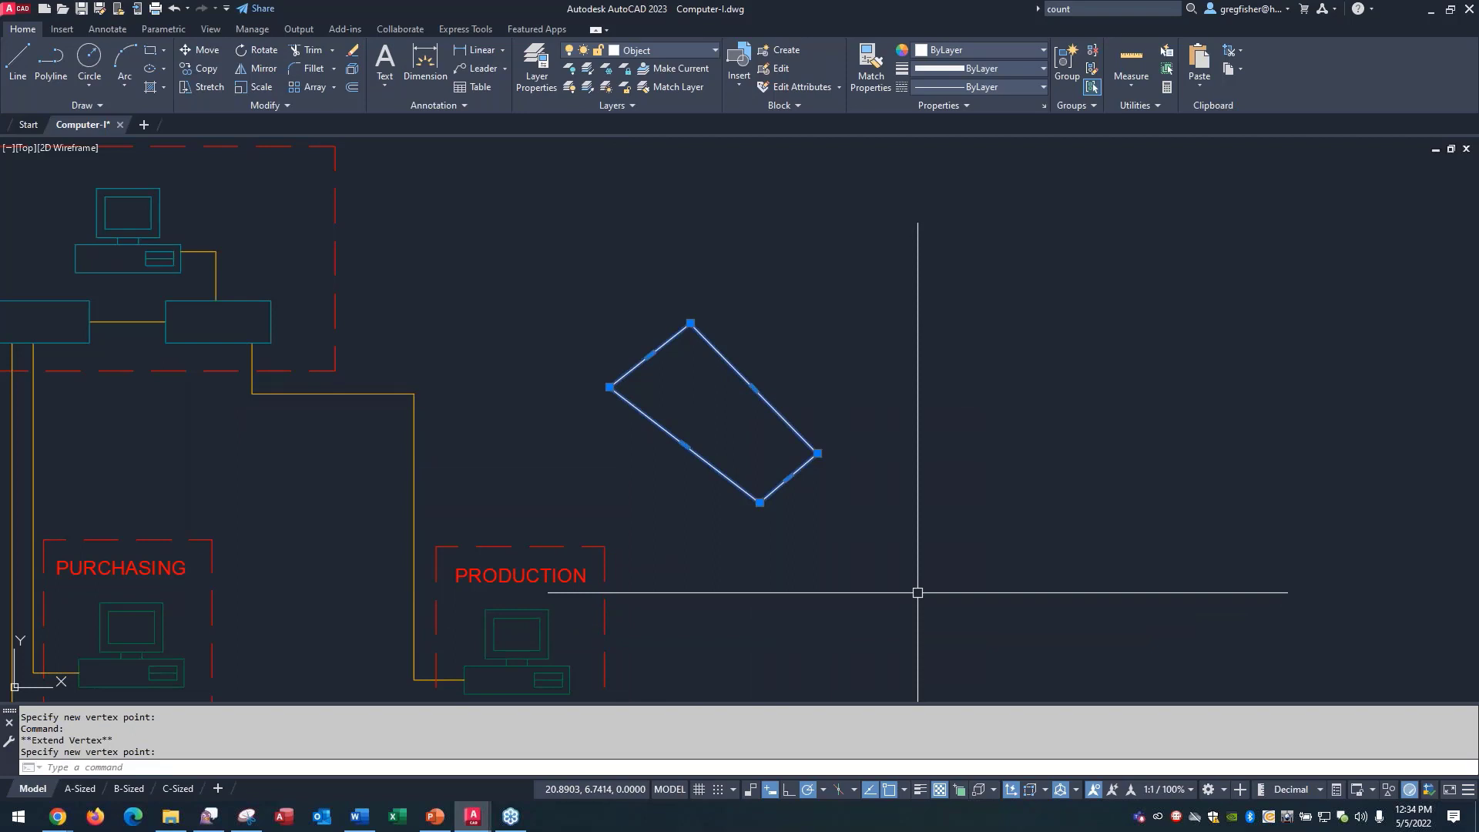
# Step: Deselect the polyline and undo both vertex extensions
pyautogui.press('Escape')
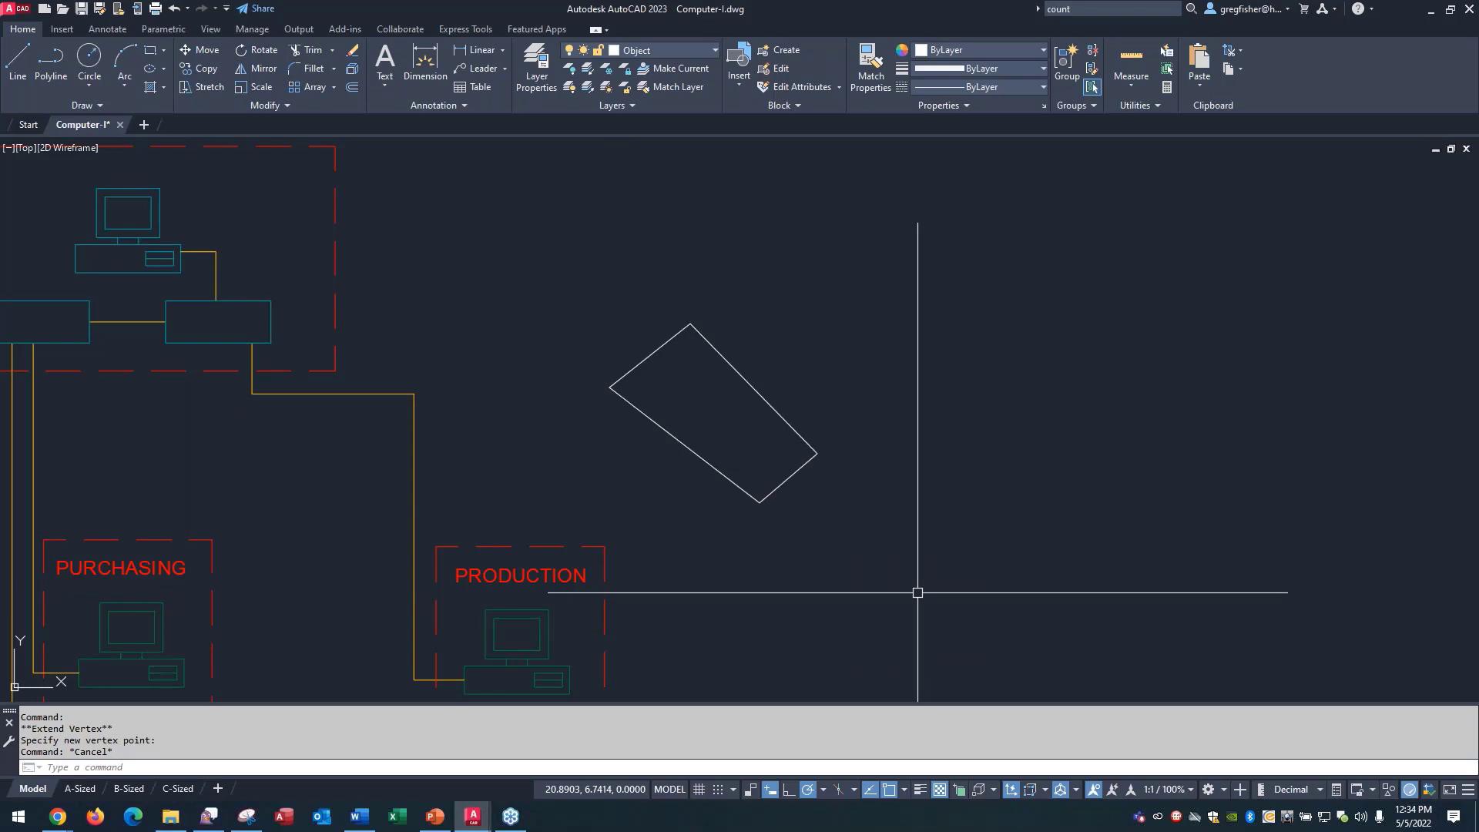
pyautogui.hotkey('ctrl', 'z')
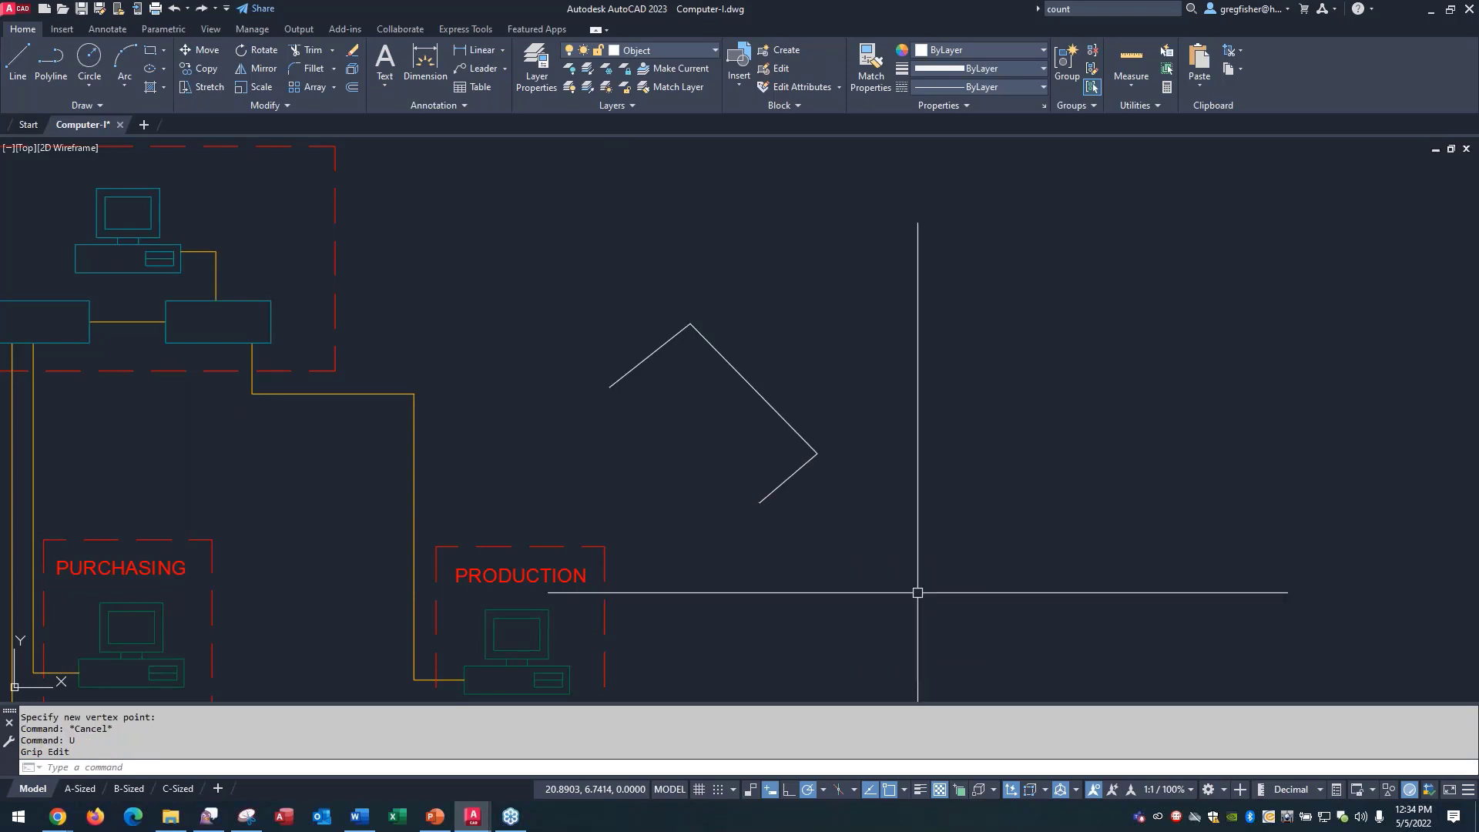
pyautogui.hotkey('ctrl', 'z')
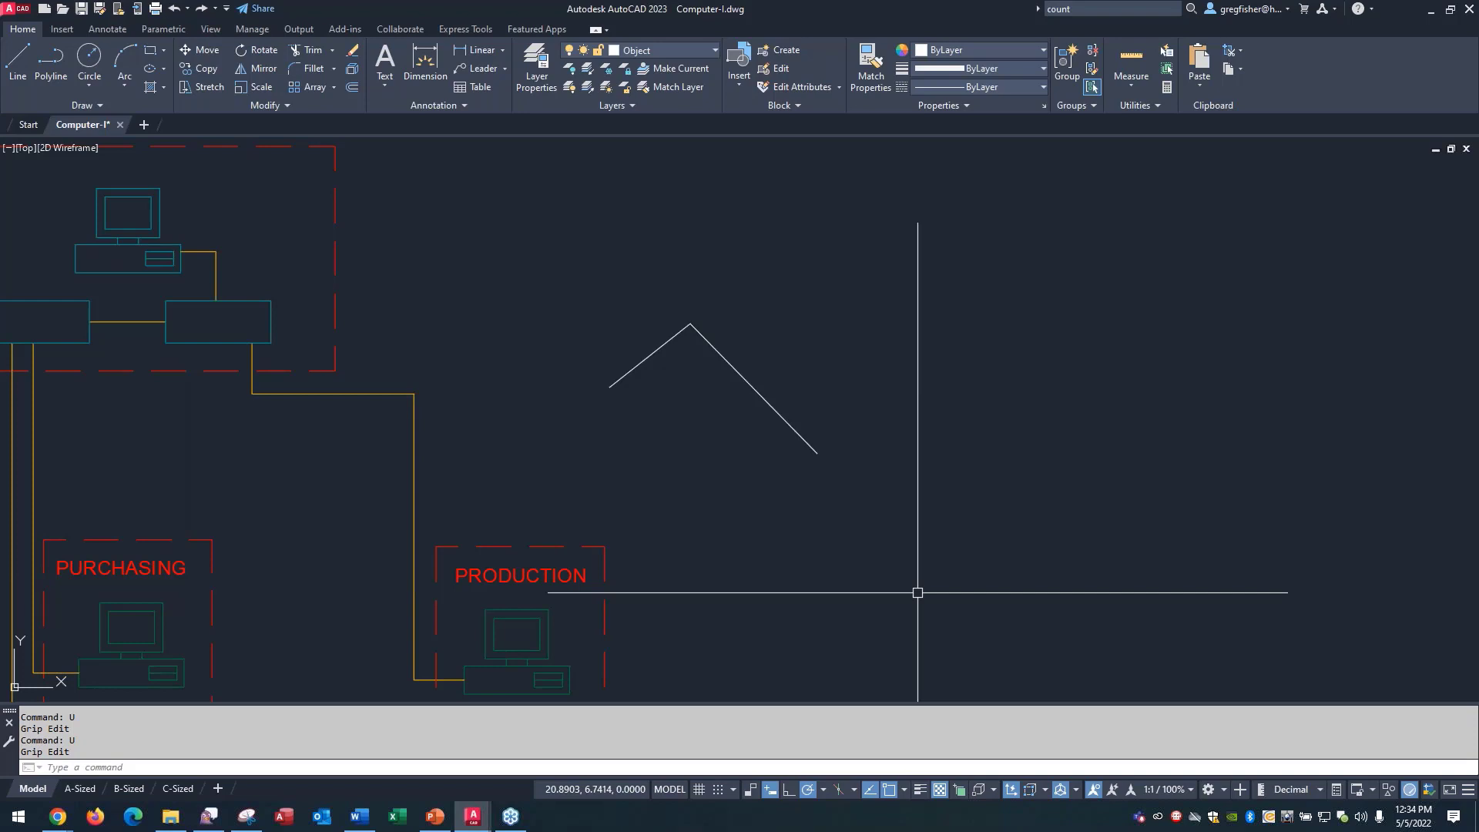
# Step: Use Extend Vertex on the polyline's left start vertex to add a segment running down and to the right, then deselect the polyline
pyautogui.click(788, 423)
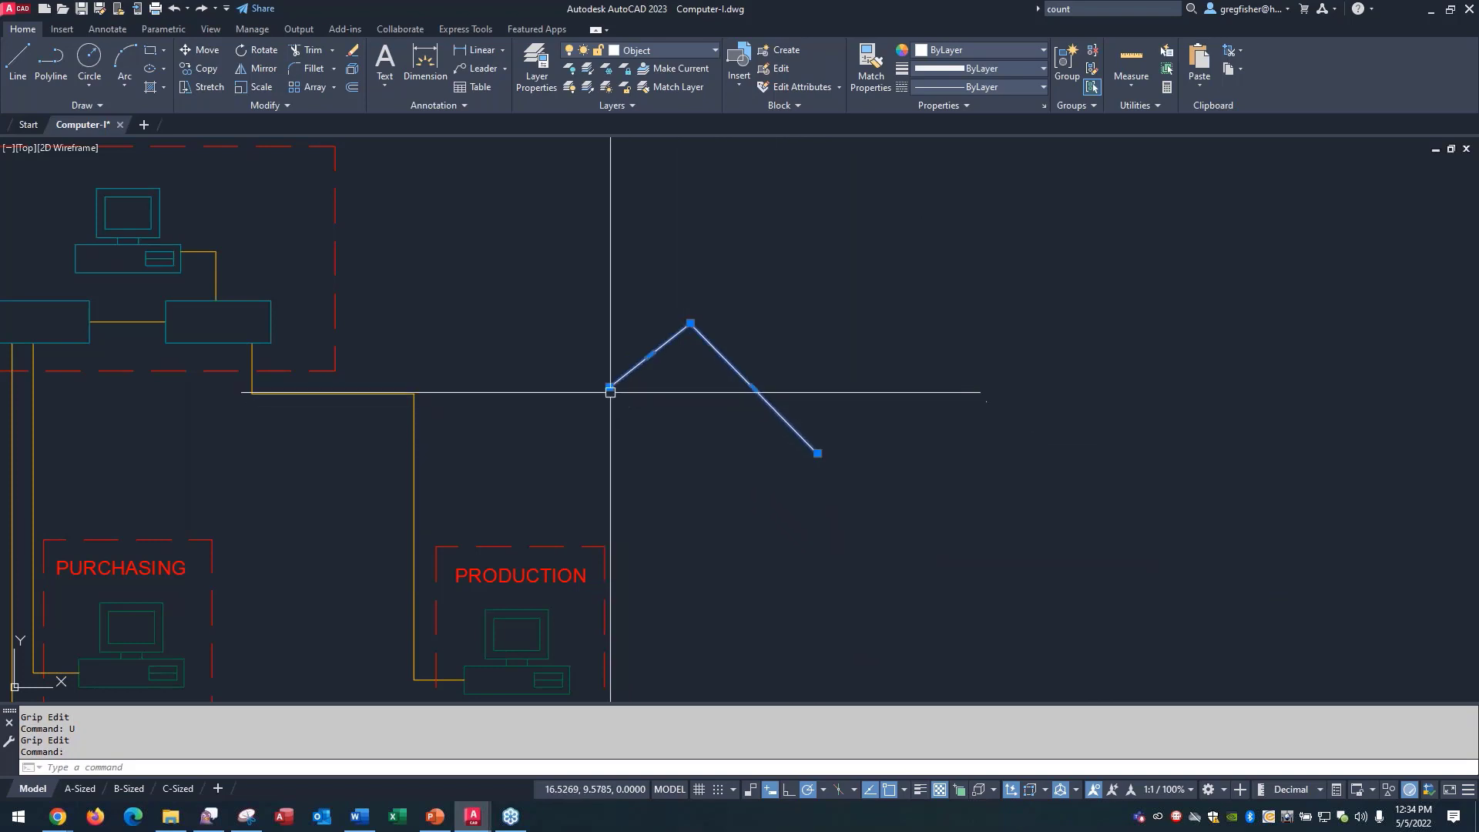
pyautogui.moveTo(609, 387)
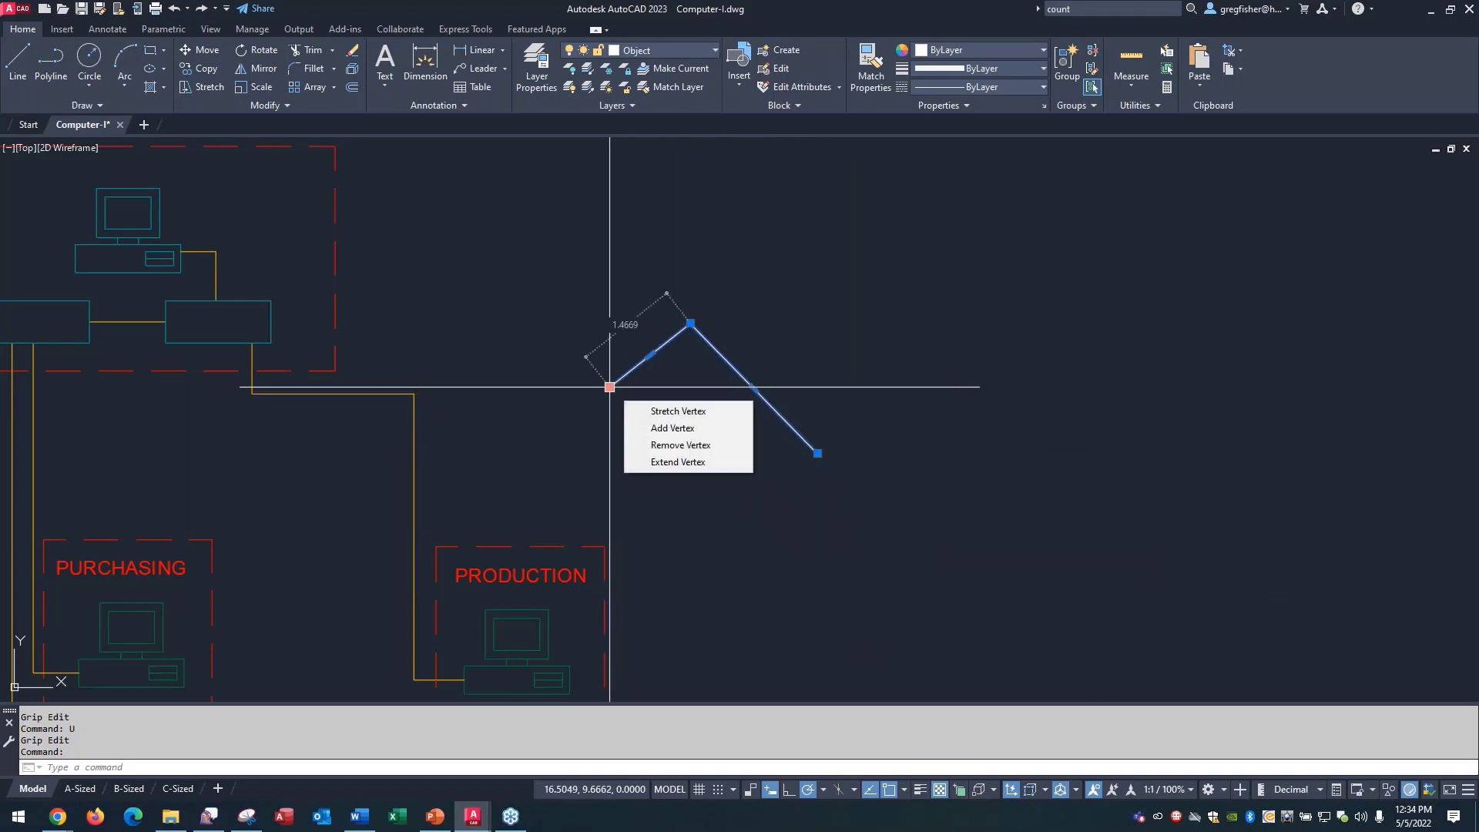
pyautogui.click(677, 462)
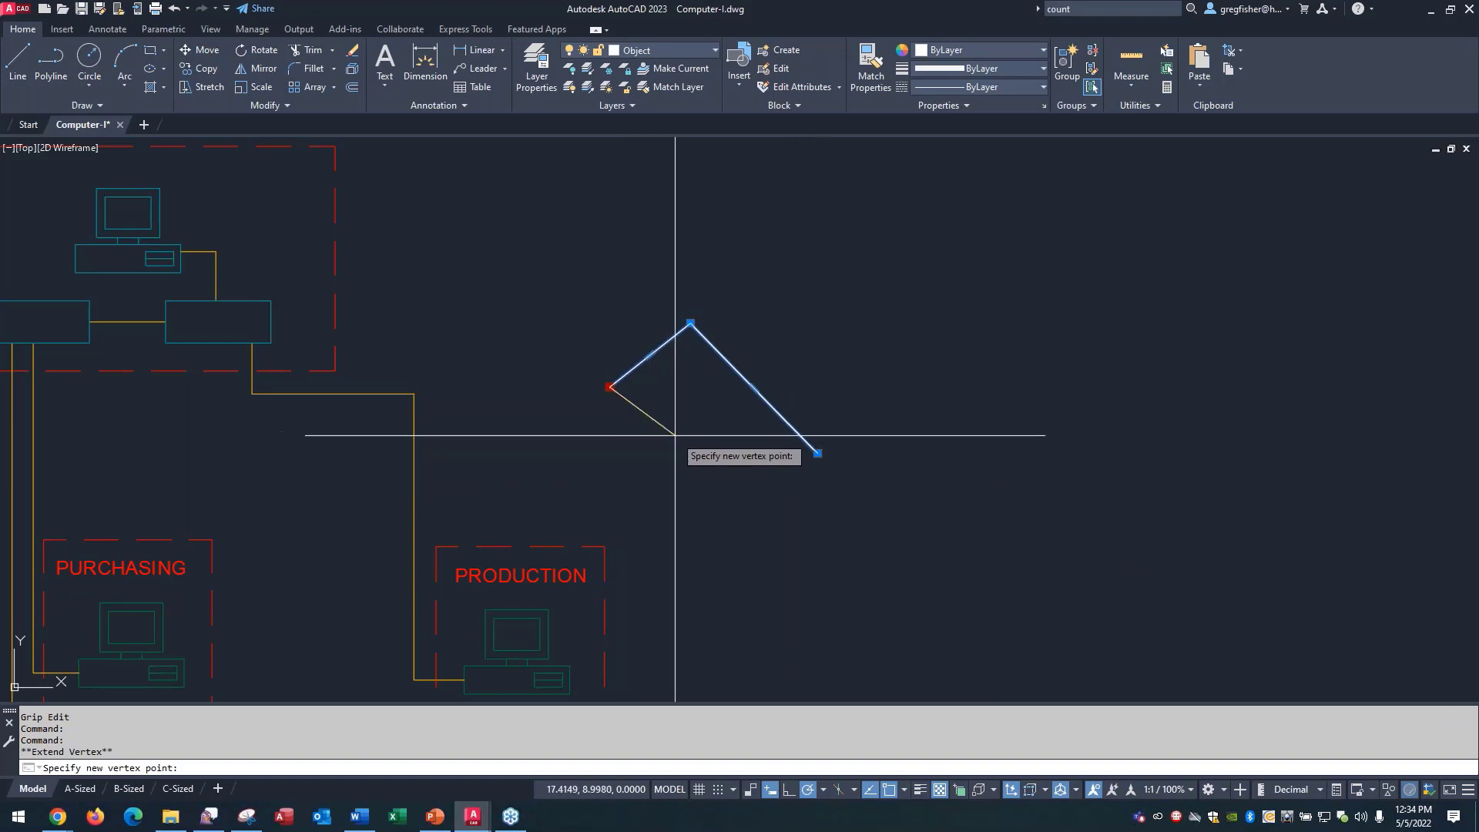
pyautogui.click(689, 483)
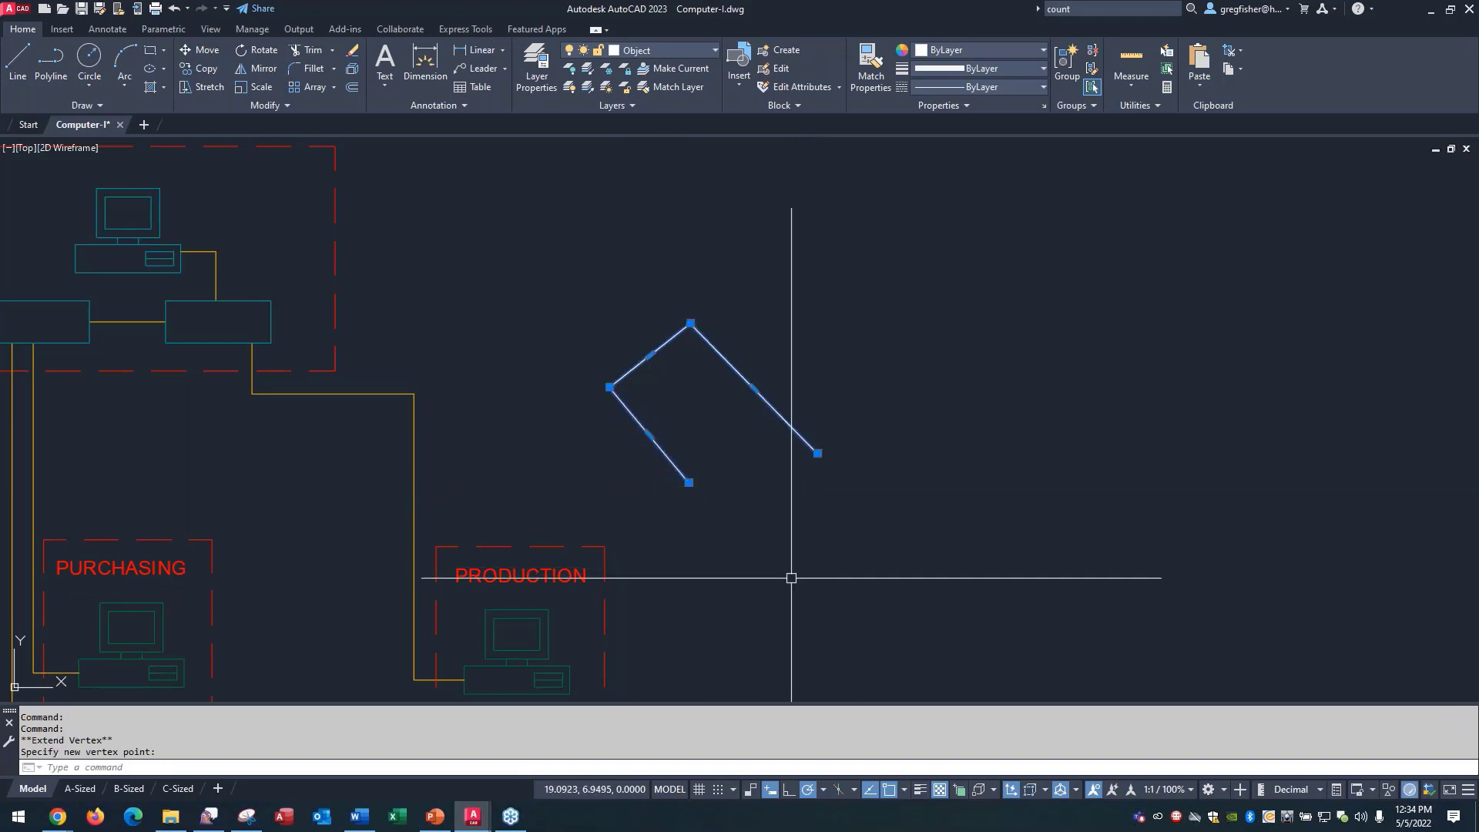
pyautogui.press('Escape')
pyautogui.press('Escape')
pyautogui.press('Escape')
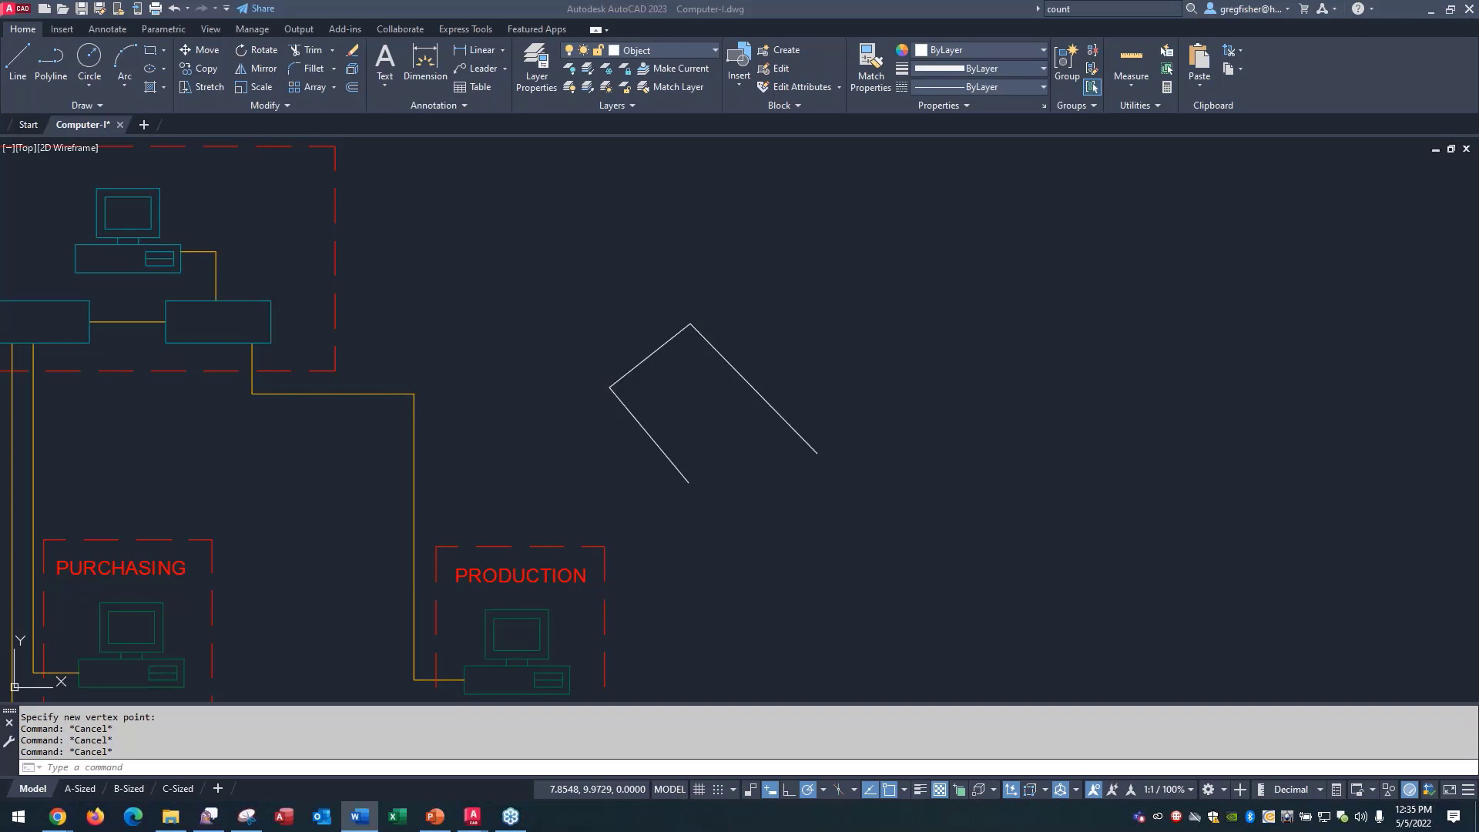
# Step: Open the IT label in the text editor, close it without changes, and briefly select the ACCOUNTING label
pyautogui.click(752, 308)
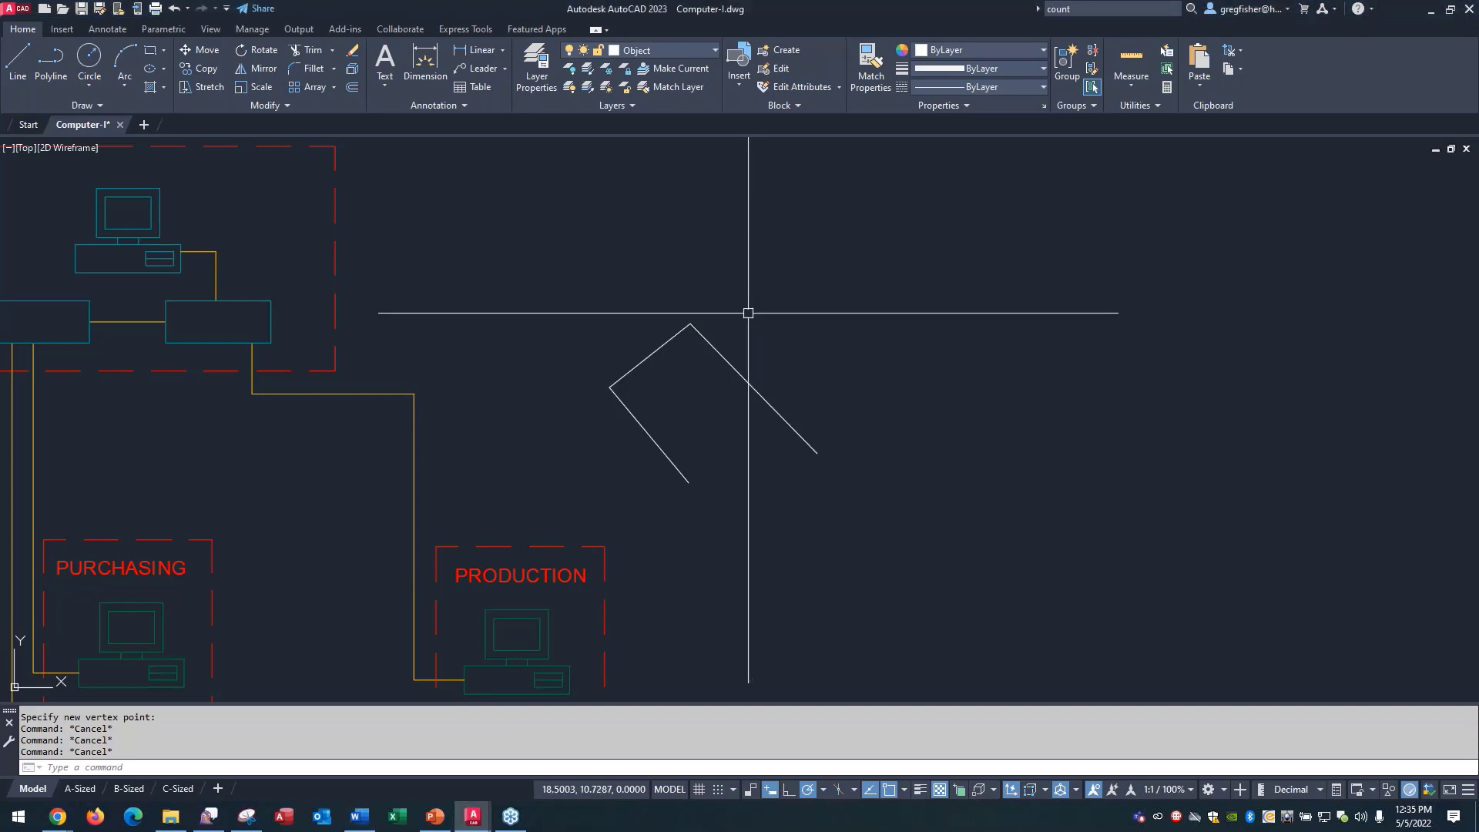
pyautogui.click(734, 295)
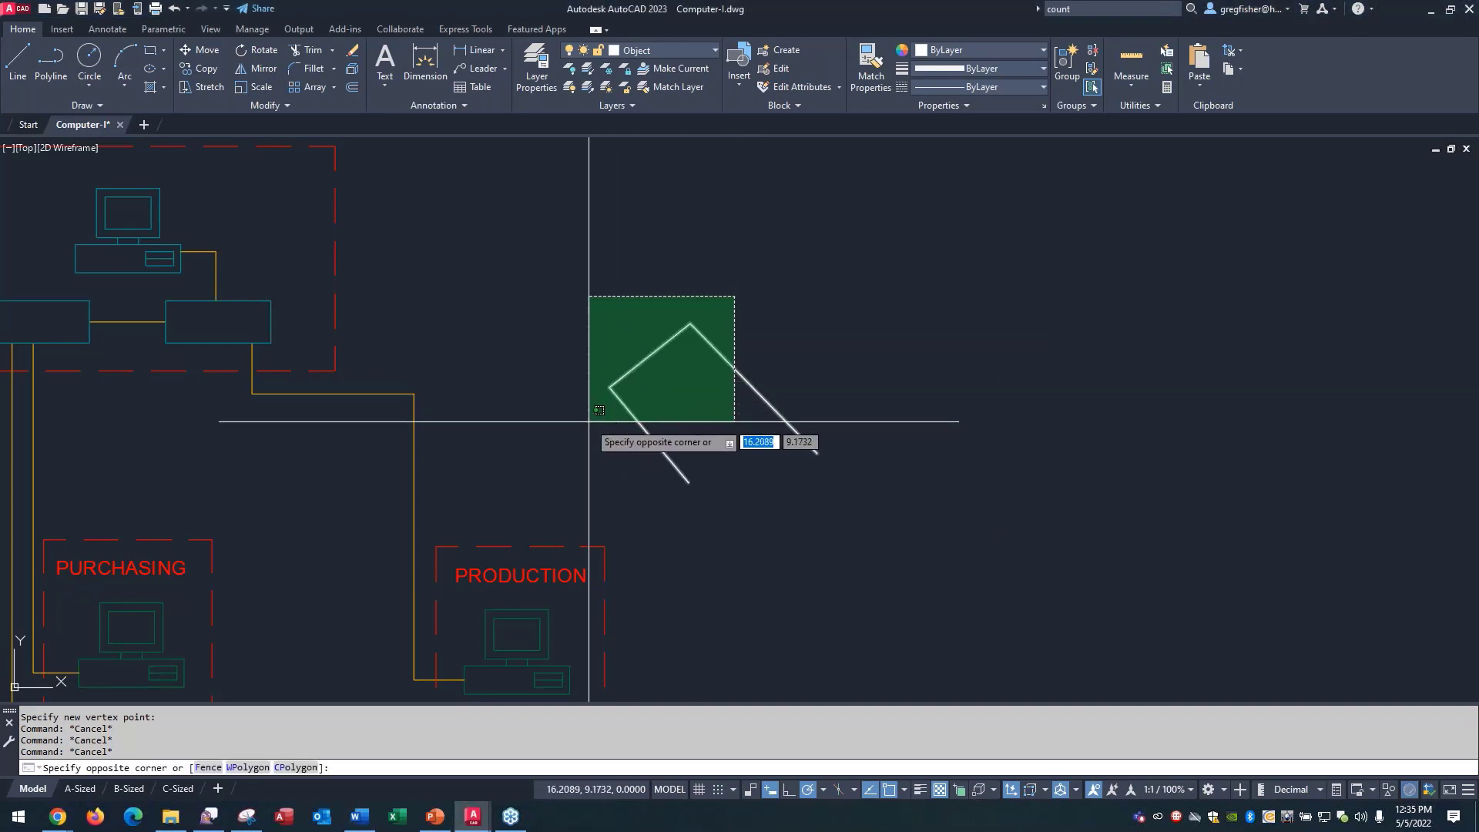
pyautogui.moveTo(651, 284); pyautogui.dragTo(1178, 284, button='middle')
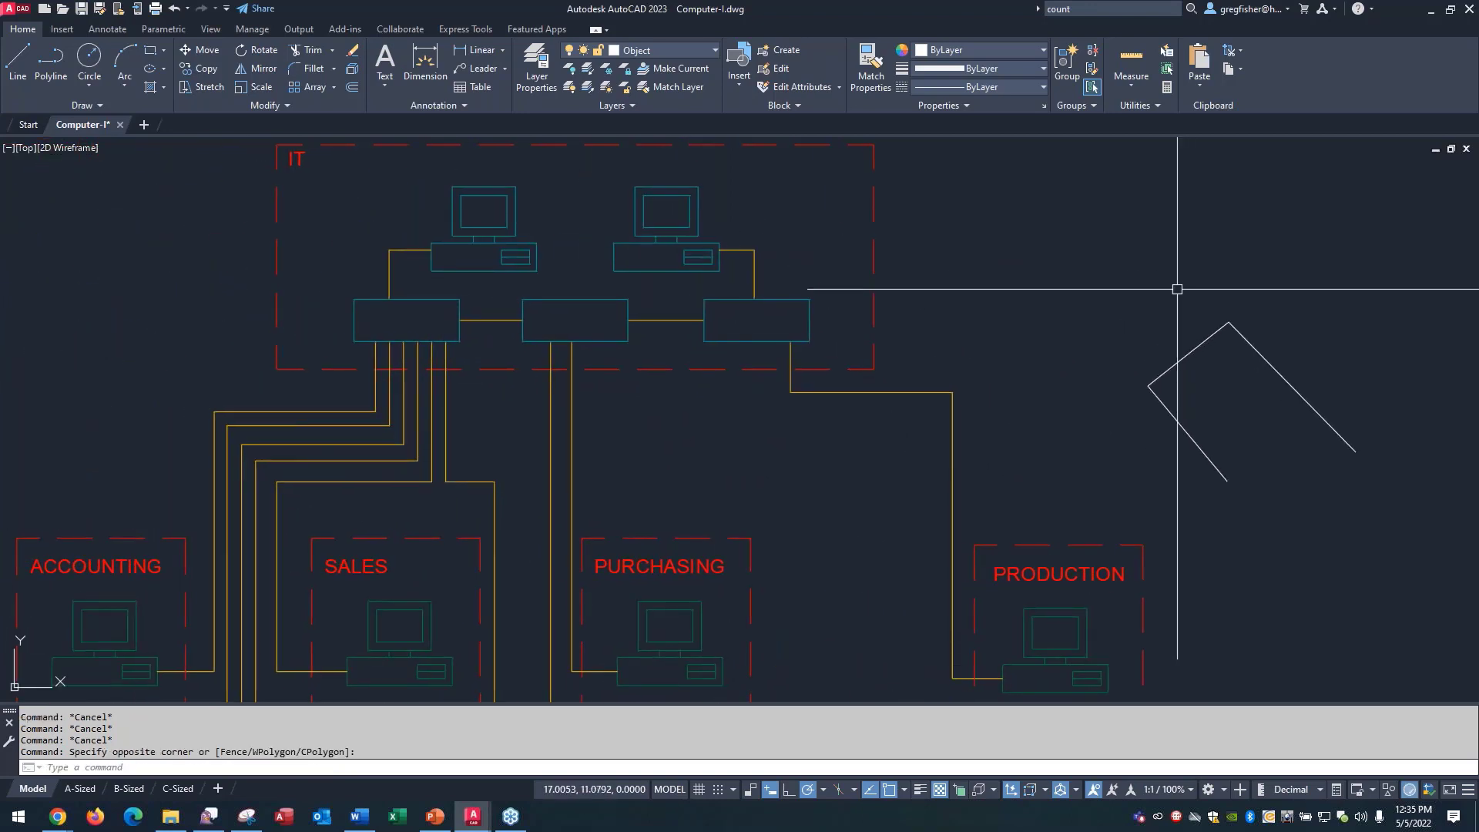
pyautogui.moveTo(1025, 235); pyautogui.dragTo(1107, 239, button='middle')
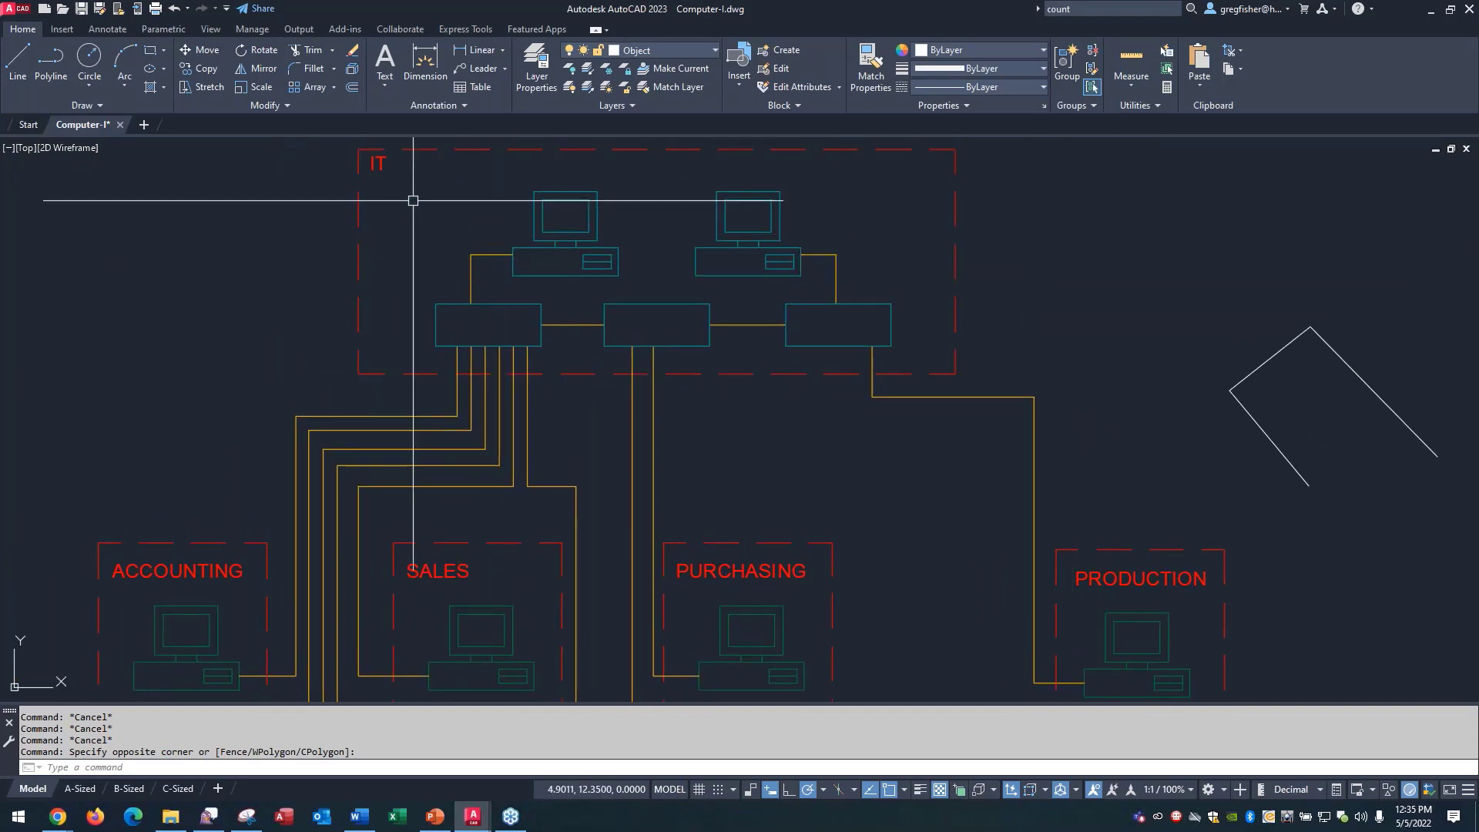
pyautogui.click(379, 168)
pyautogui.doubleClick(378, 169)
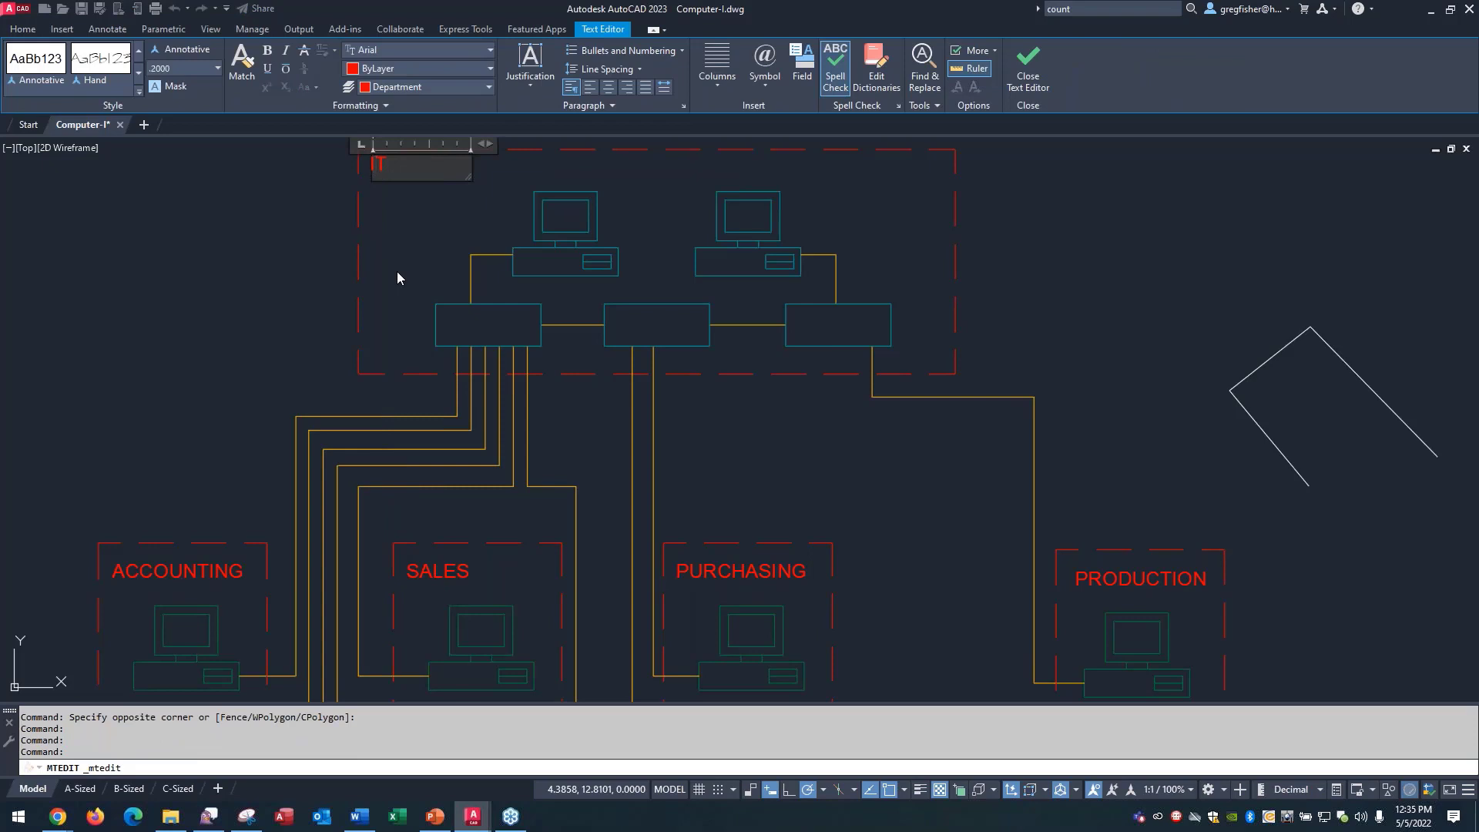
pyautogui.click(1036, 77)
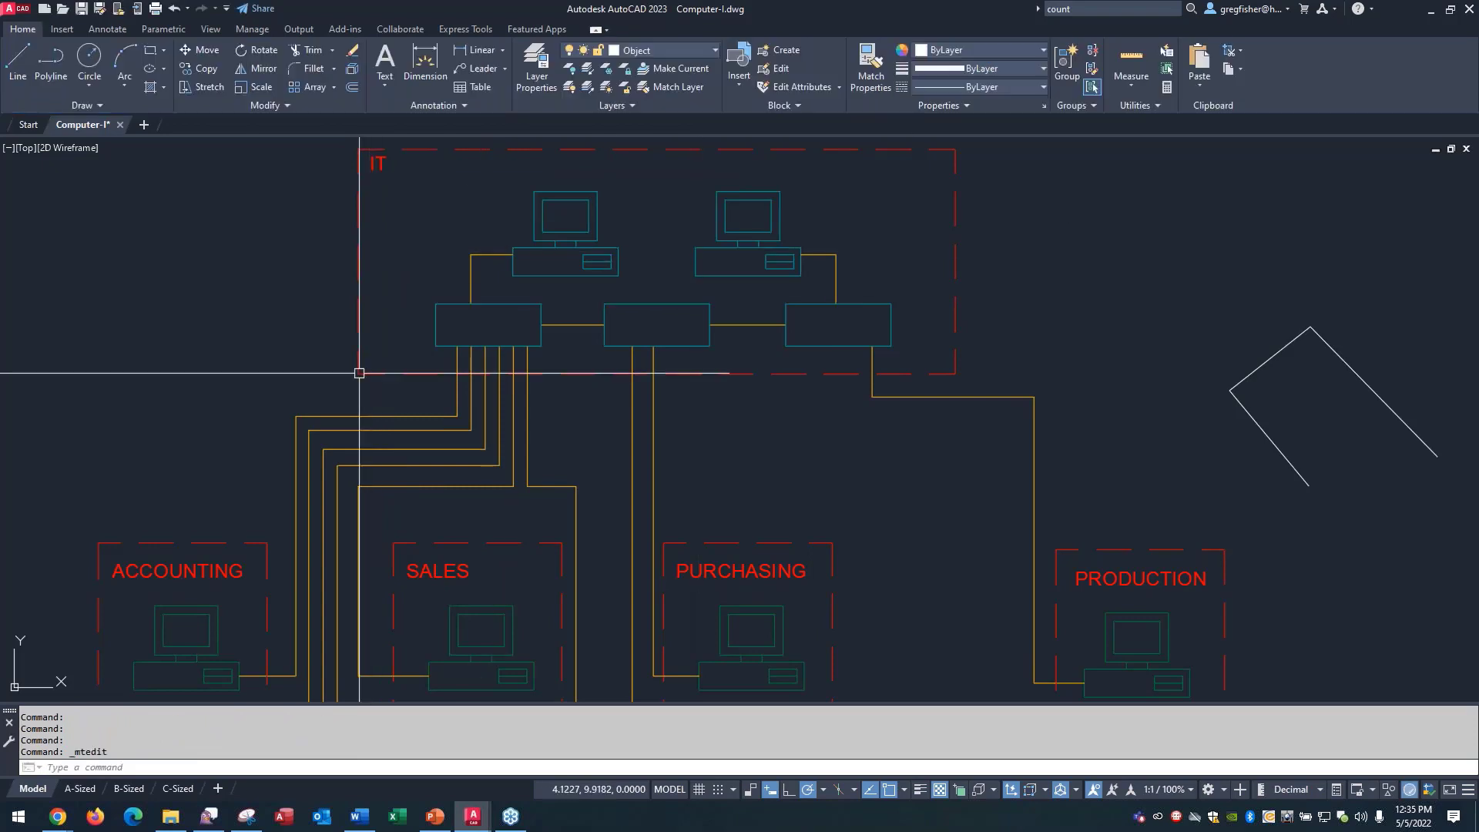
pyautogui.doubleClick(185, 563)
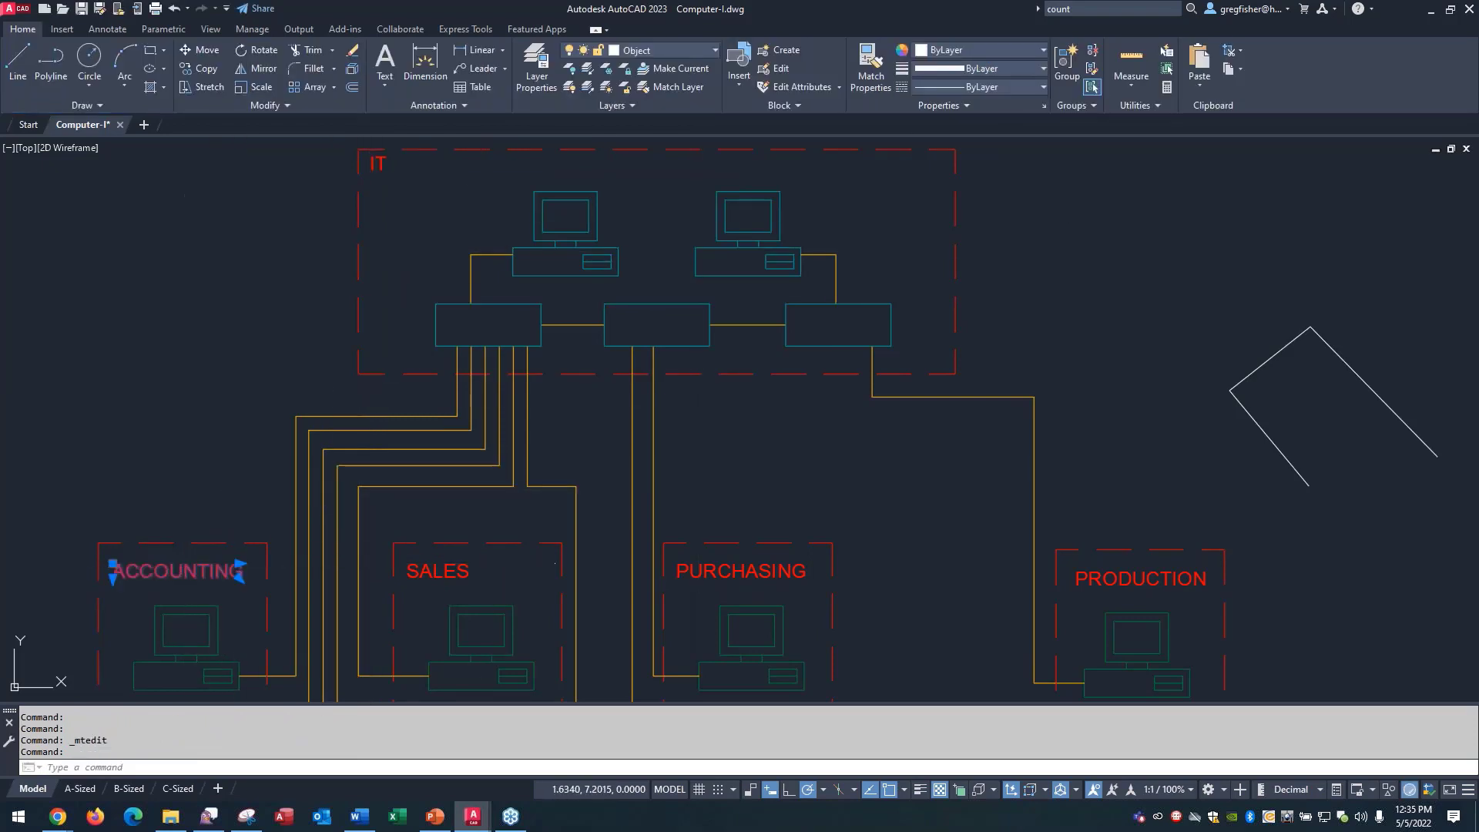
pyautogui.click(275, 418)
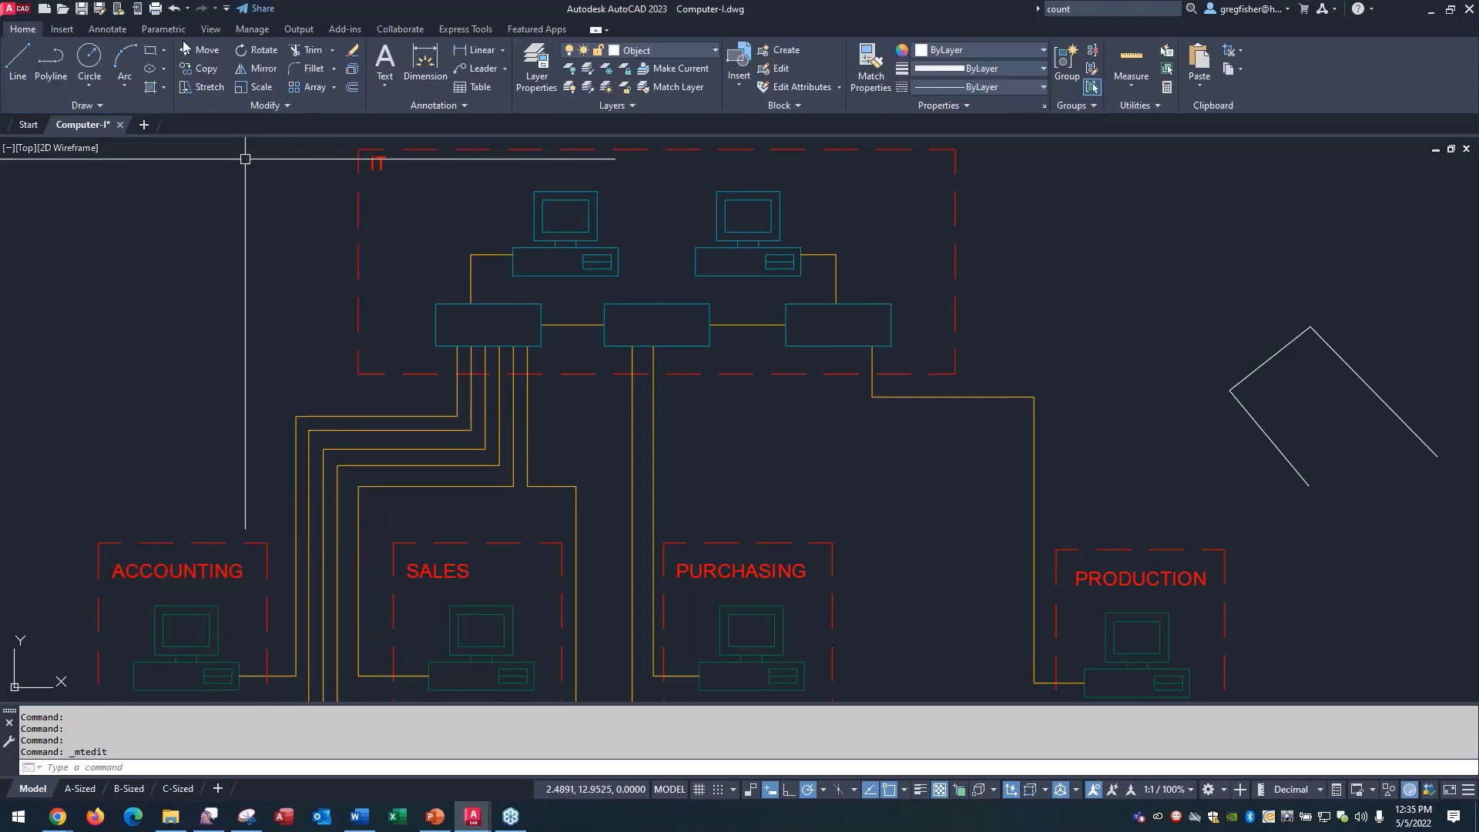
# Step: Add the multiline text "Server" inside the IT boundary, above and to the right of the second computer
pyautogui.click(91, 32)
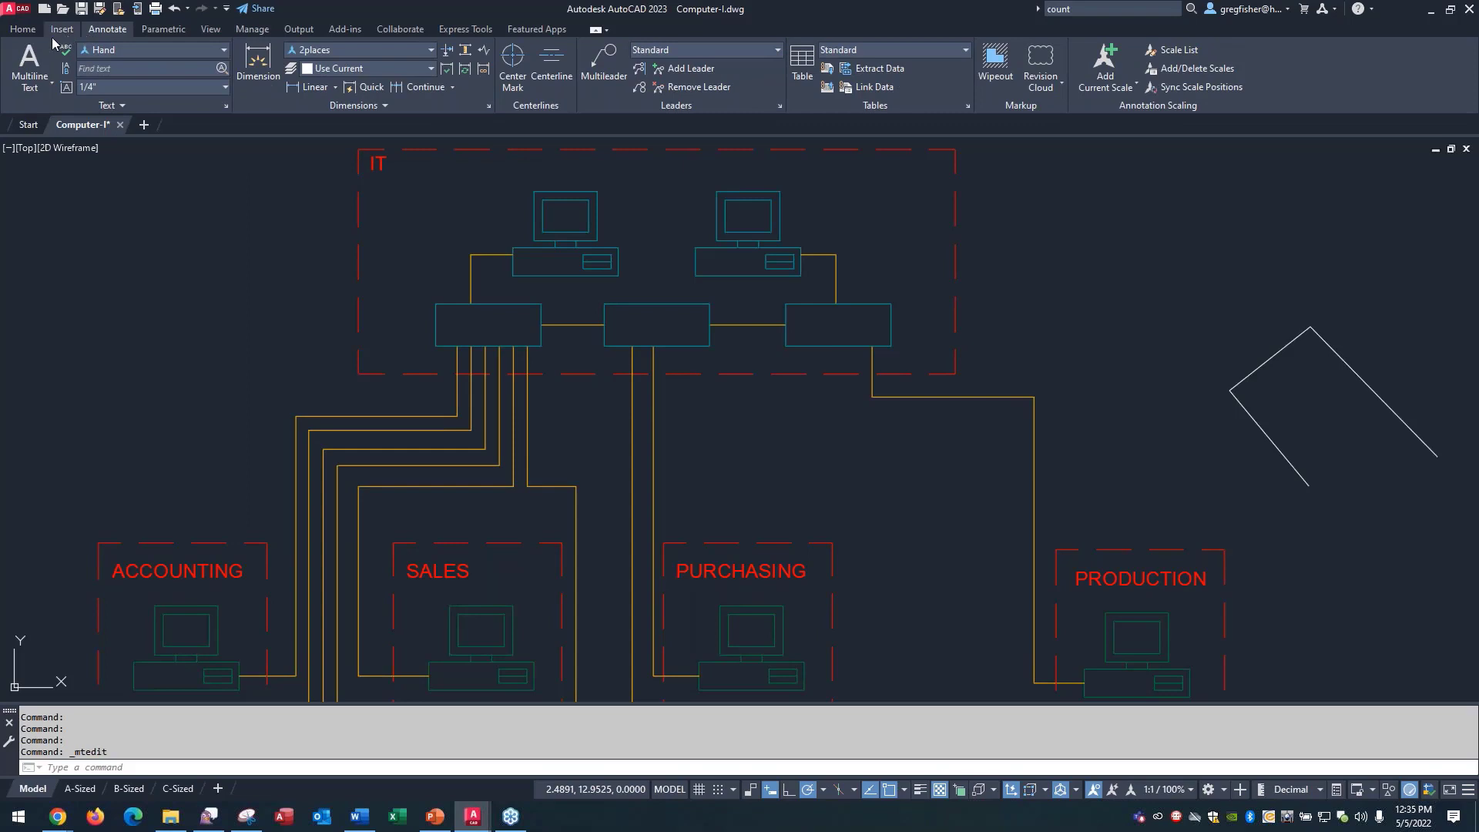
pyautogui.click(33, 59)
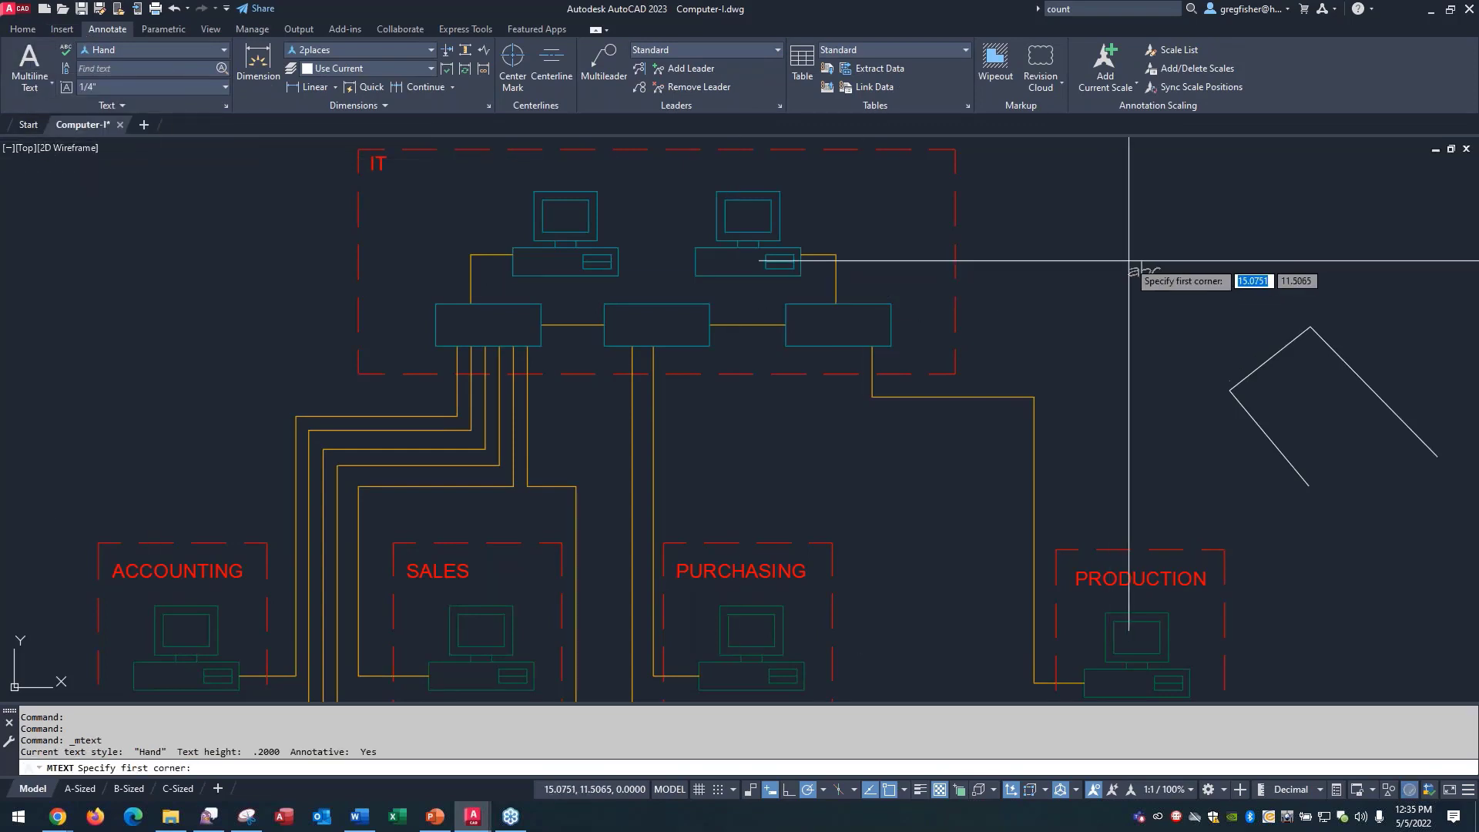
pyautogui.click(821, 174)
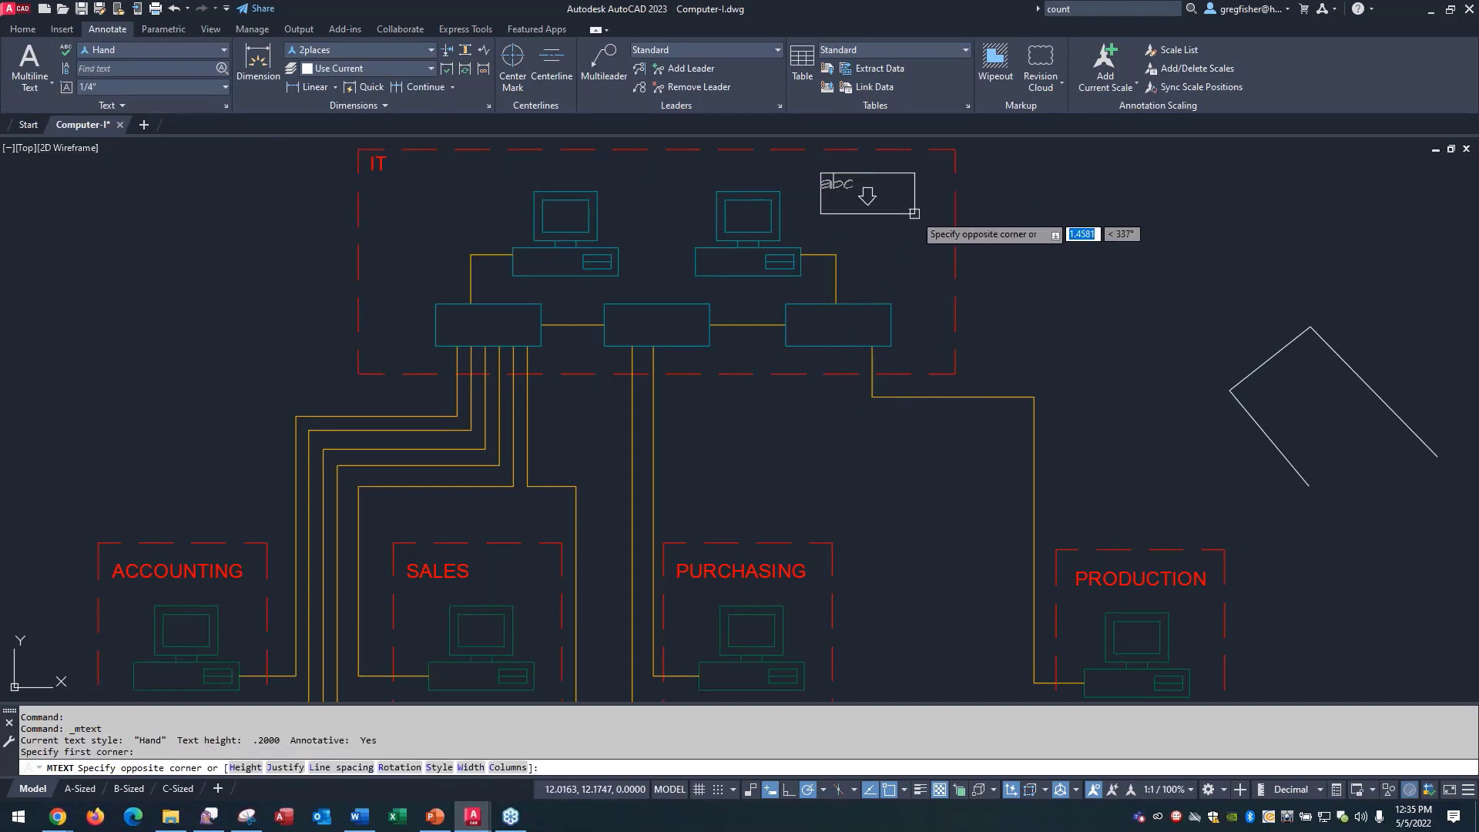
pyautogui.click(937, 217)
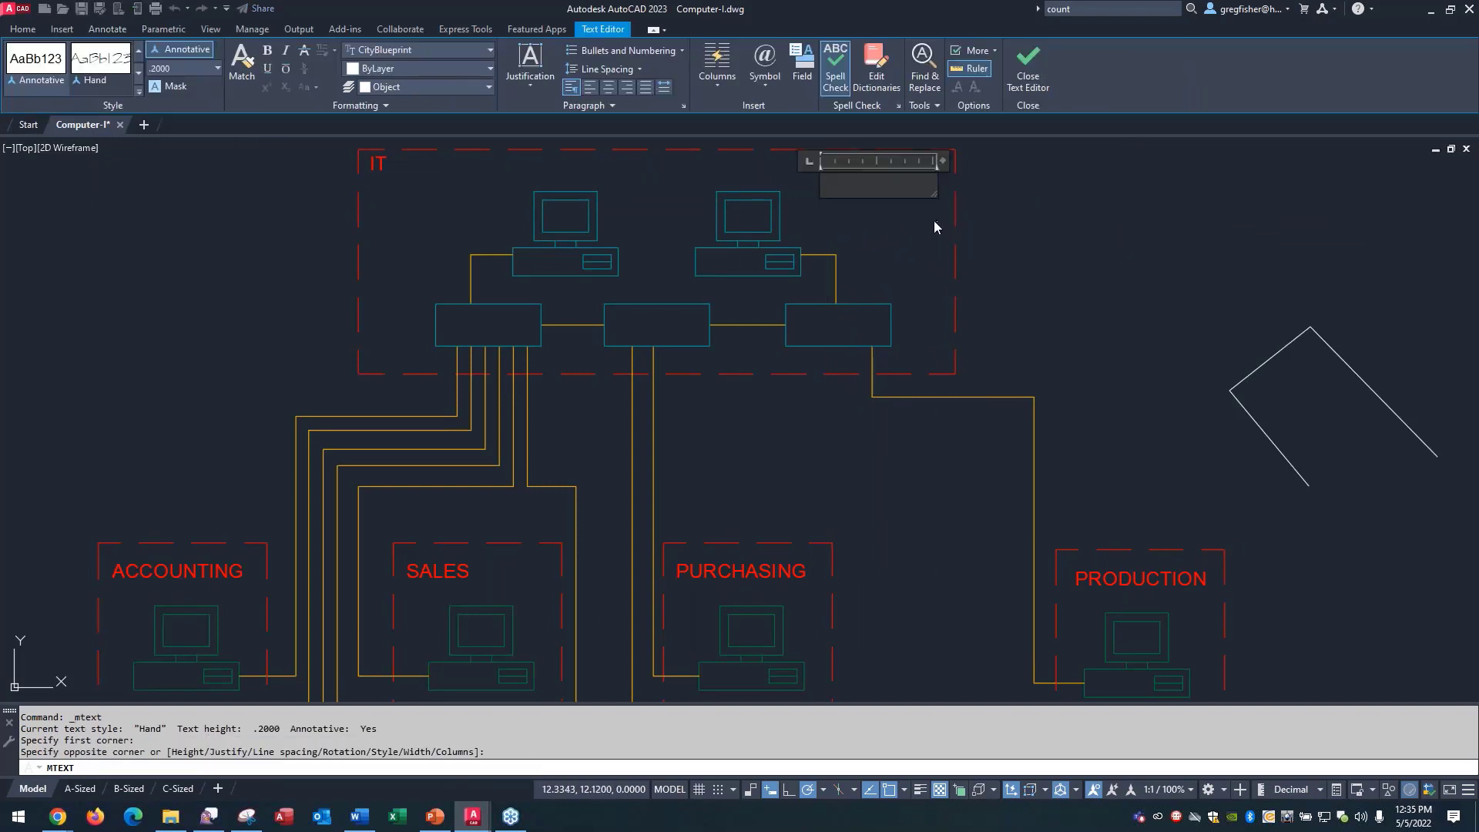
pyautogui.write('Server')
pyautogui.click(929, 231)
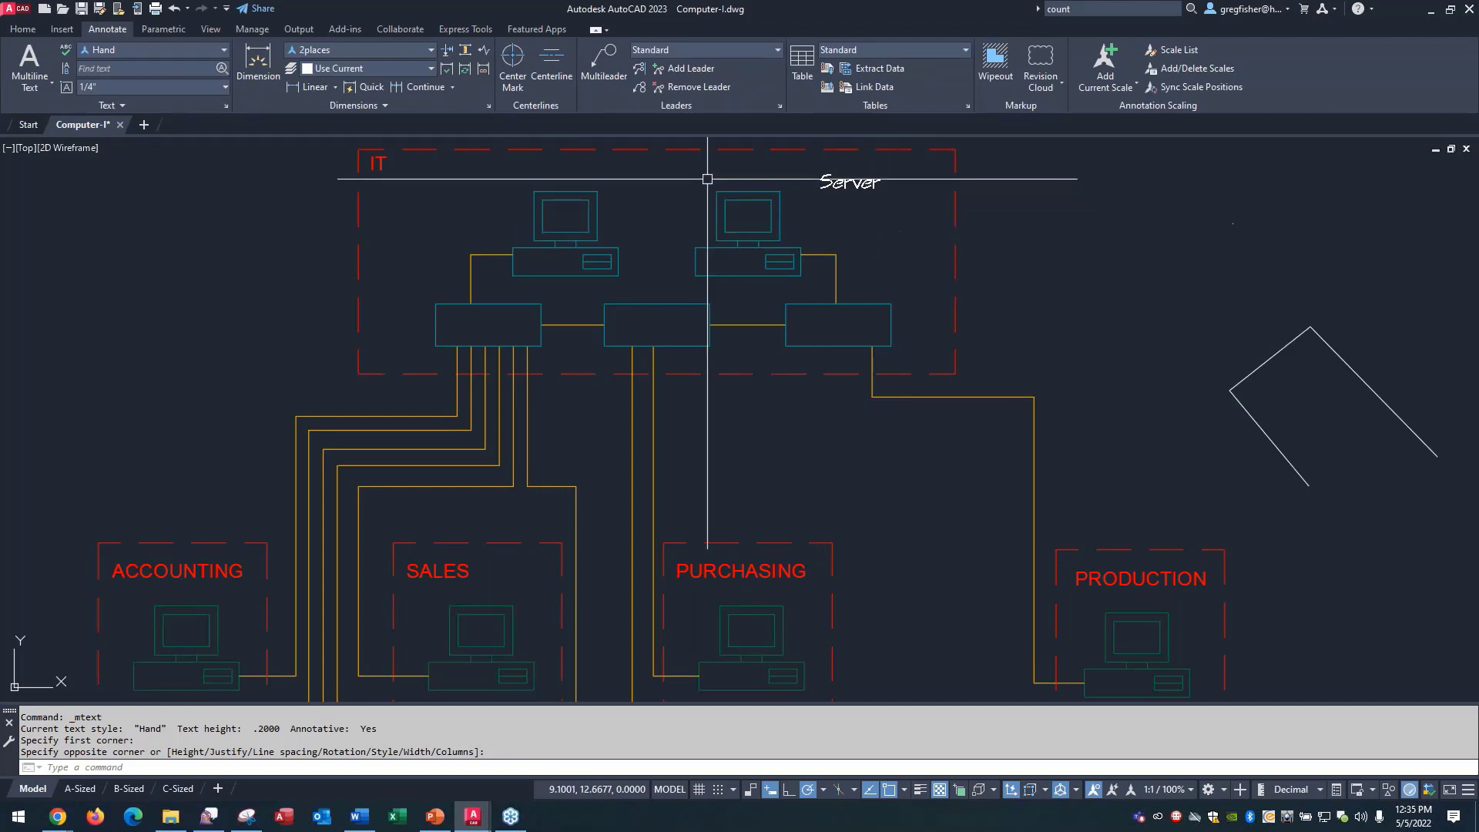
# Step: Start a multileader to review its command options, then cancel the command
pyautogui.click(604, 75)
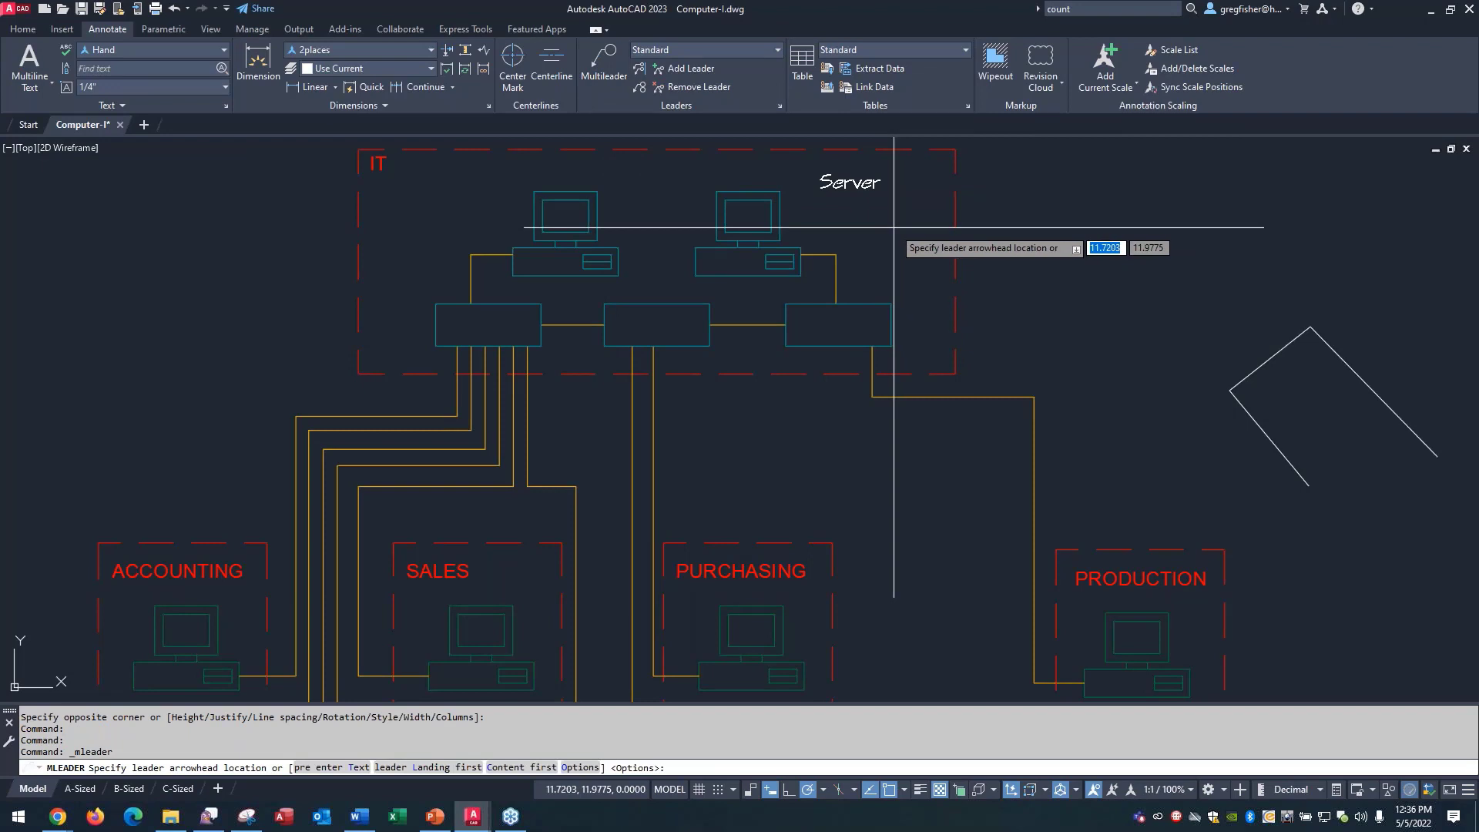
pyautogui.press('Down')
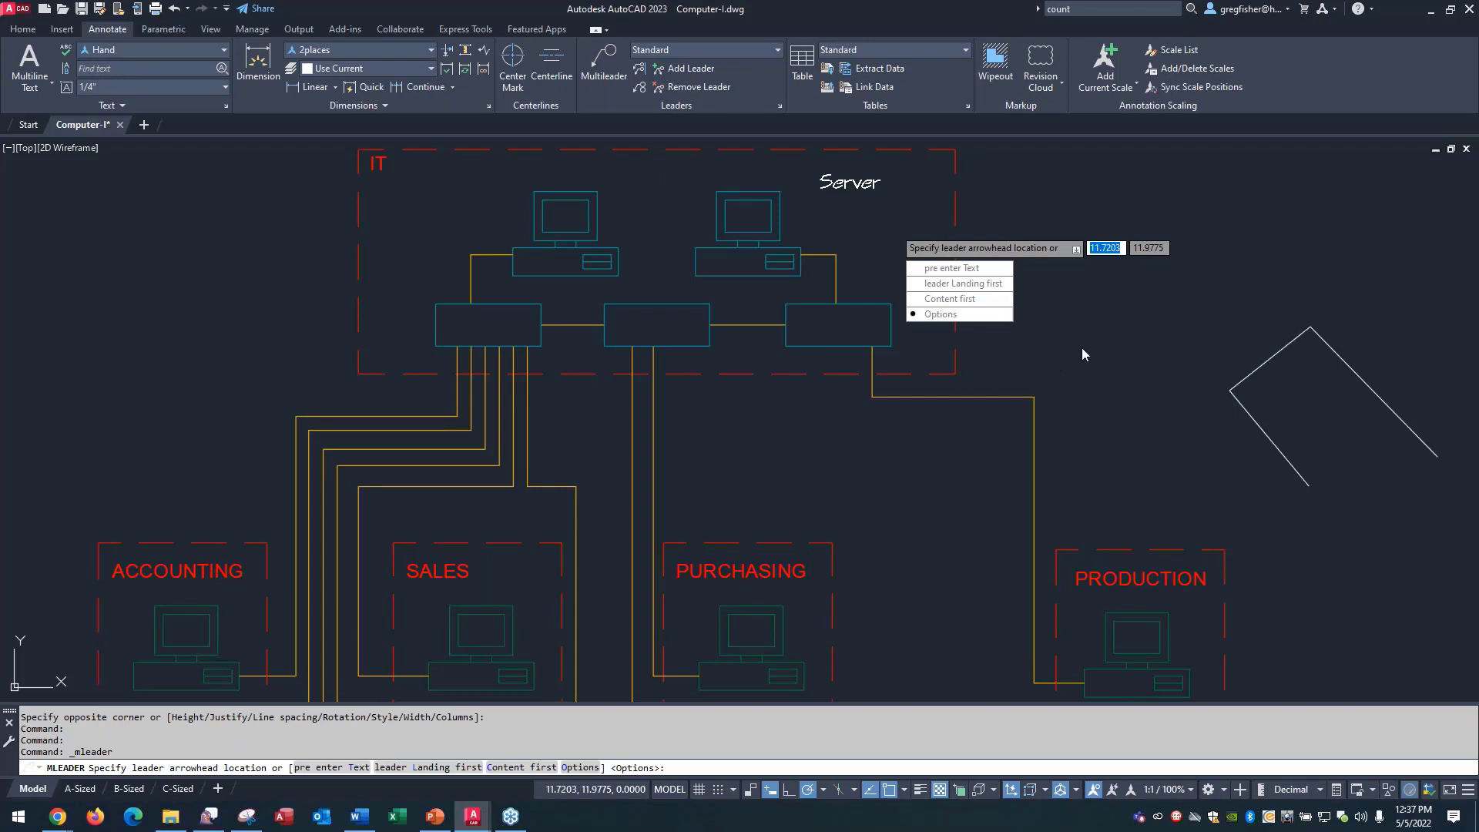
pyautogui.press('Escape')
pyautogui.press('Escape')
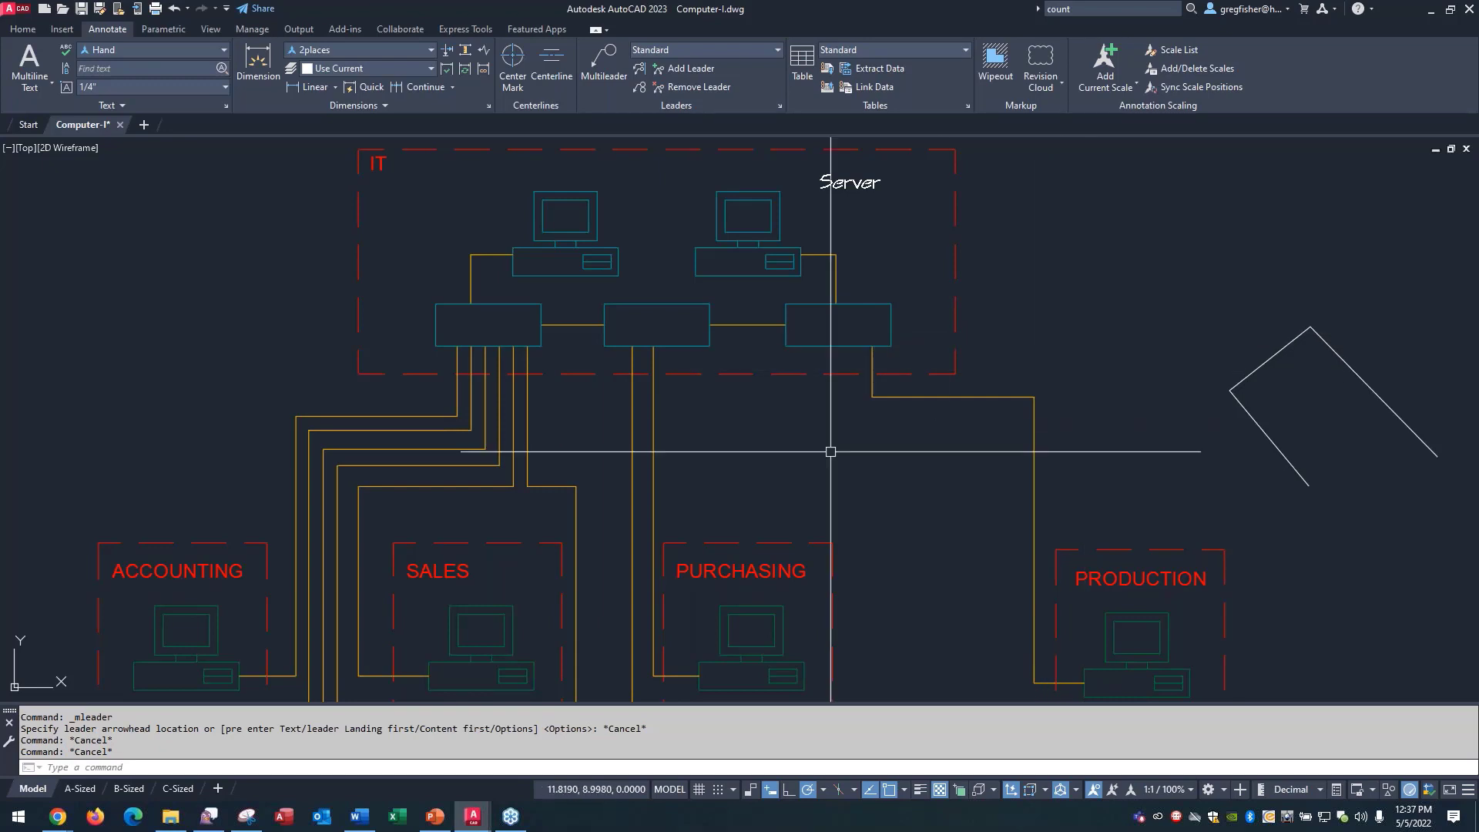
# Step: Switch to the browser, bring the "Introducing the Markup Import & Assist features" YouTube video onto this screen and play it full screen
pyautogui.hotkey('alt', 'Tab')
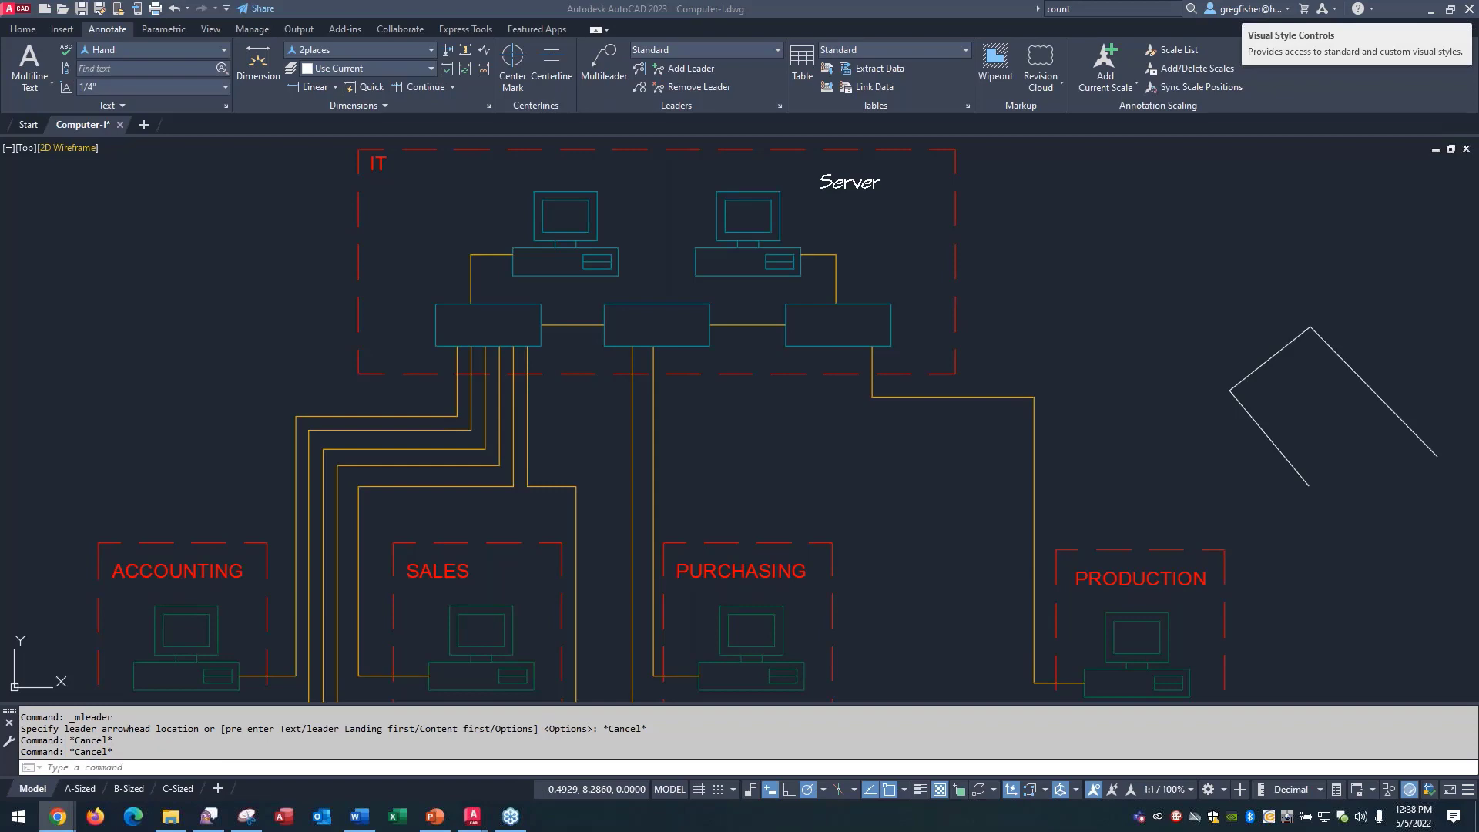
pyautogui.moveTo(1478, 270); pyautogui.dragTo(848, 150)
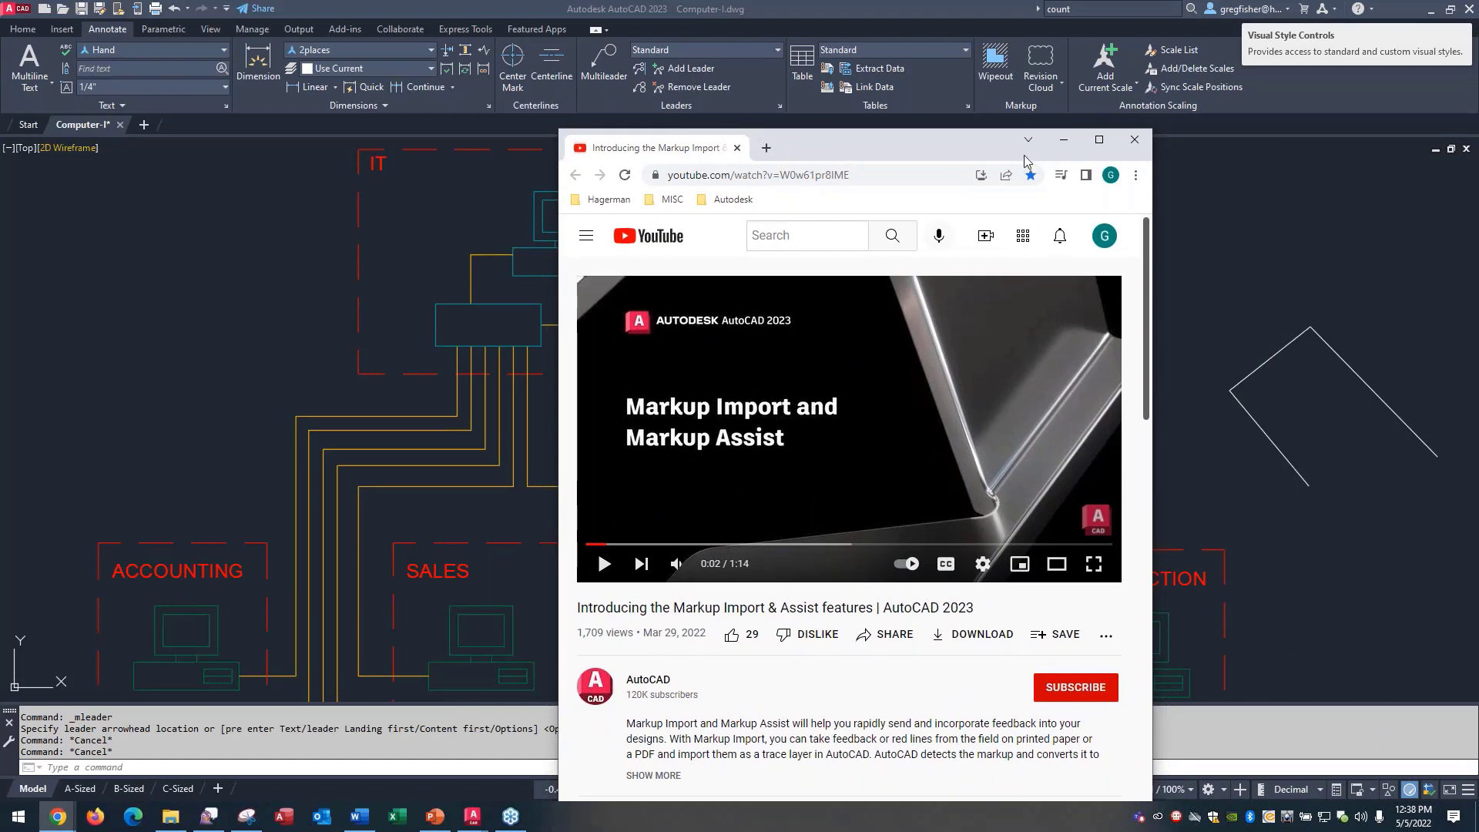
pyautogui.click(1100, 140)
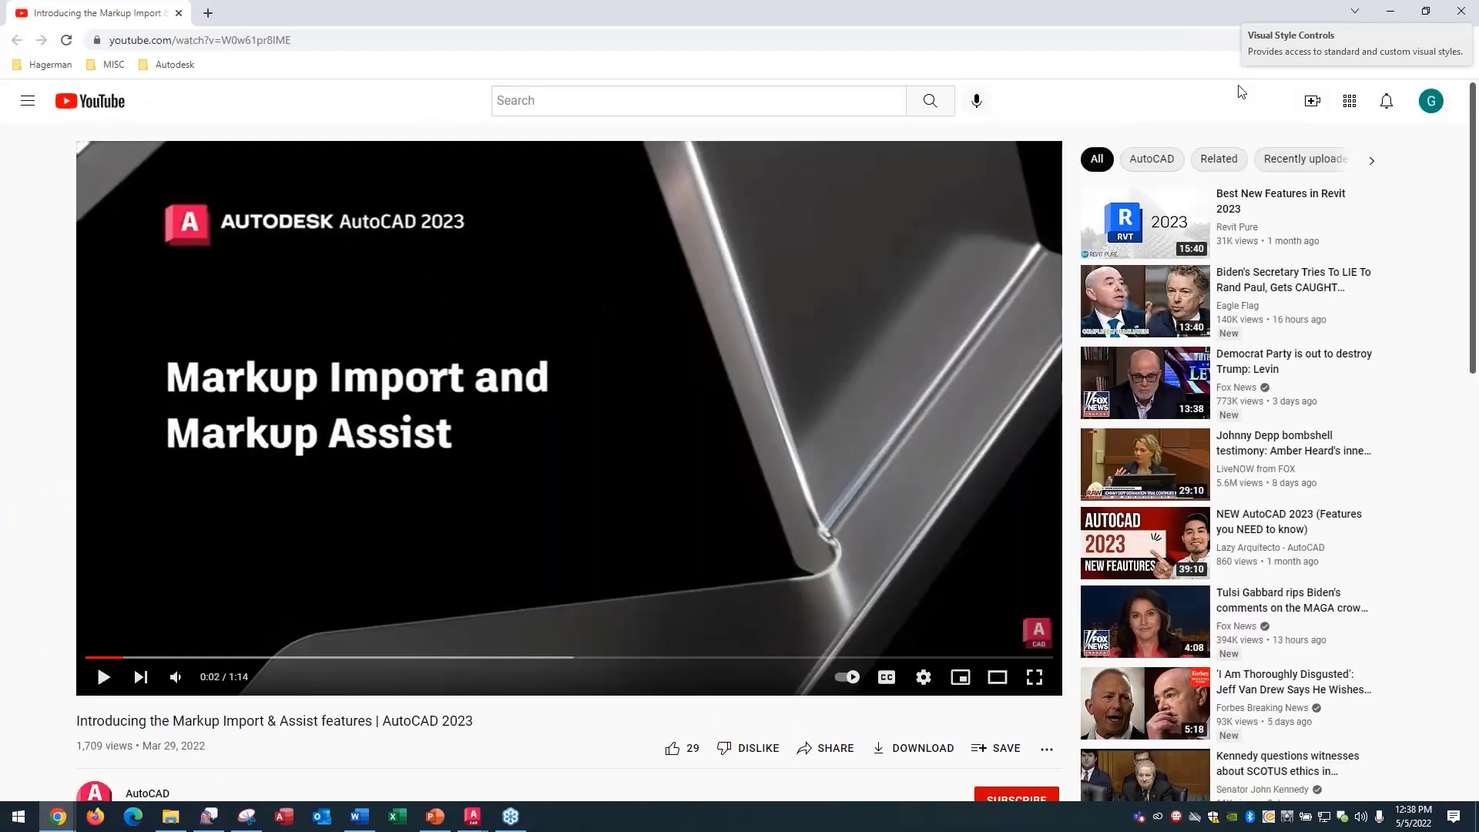
pyautogui.click(1426, 11)
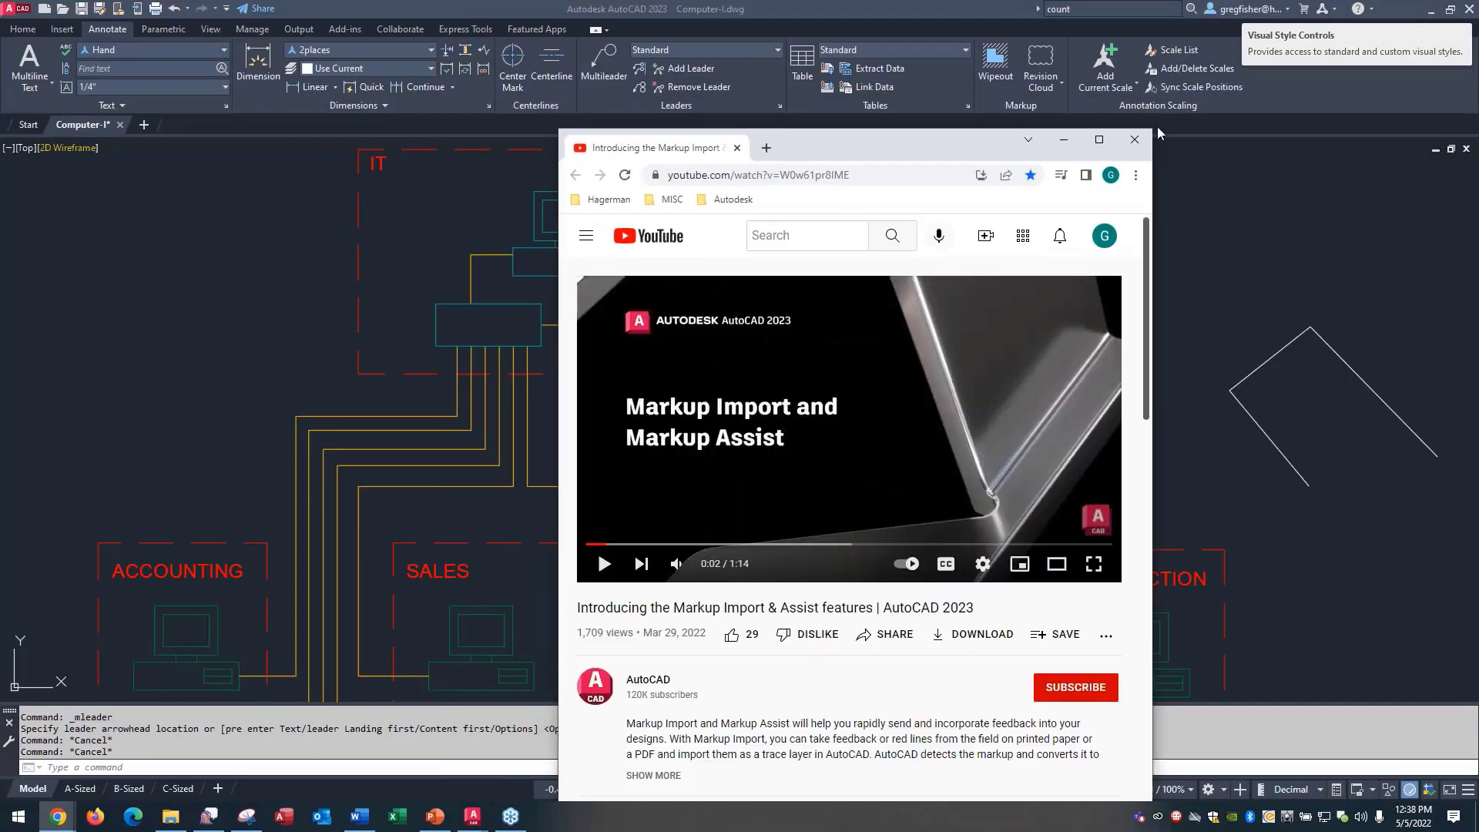
pyautogui.click(1091, 565)
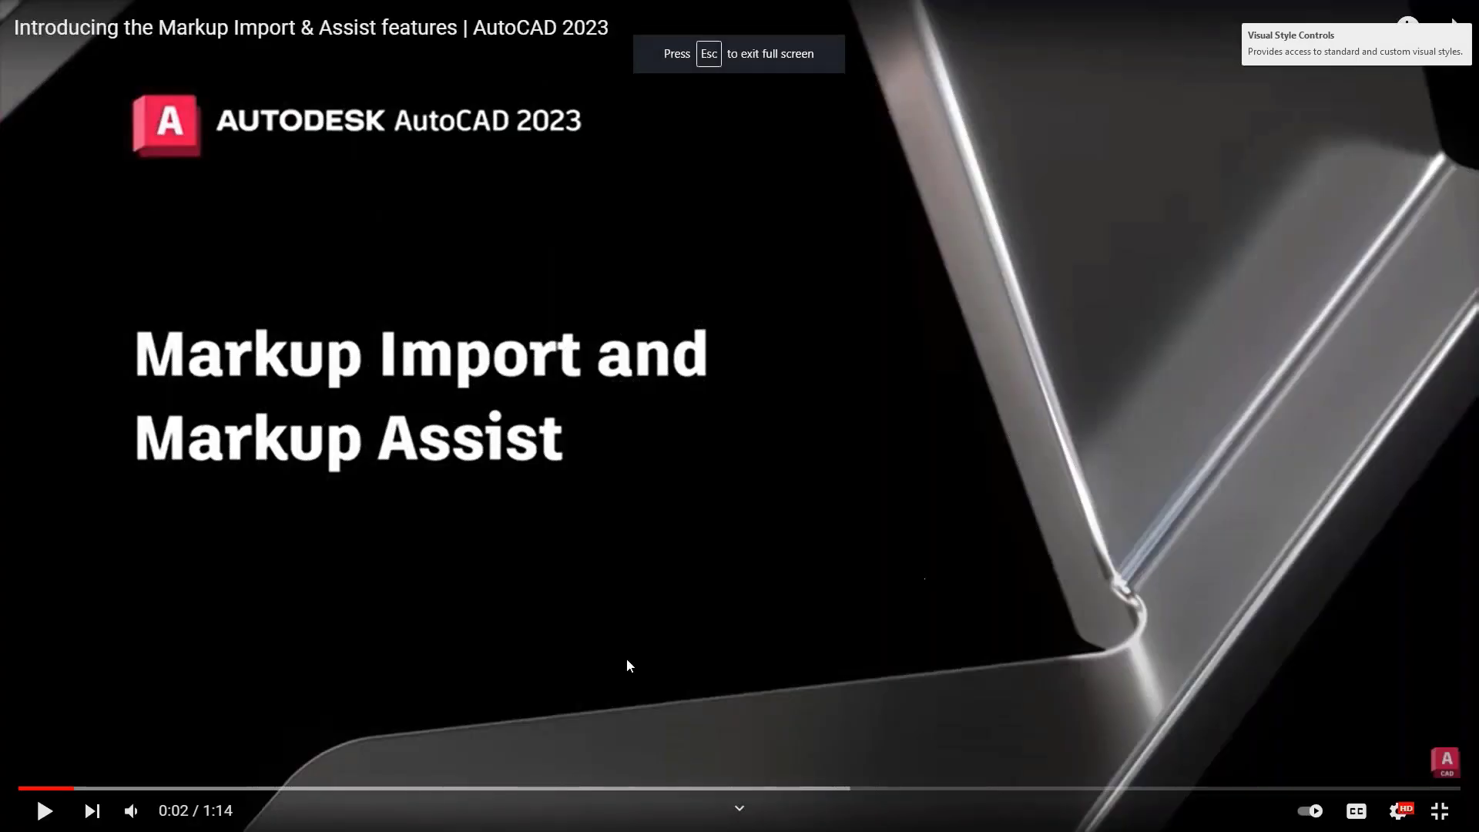
pyautogui.click(44, 810)
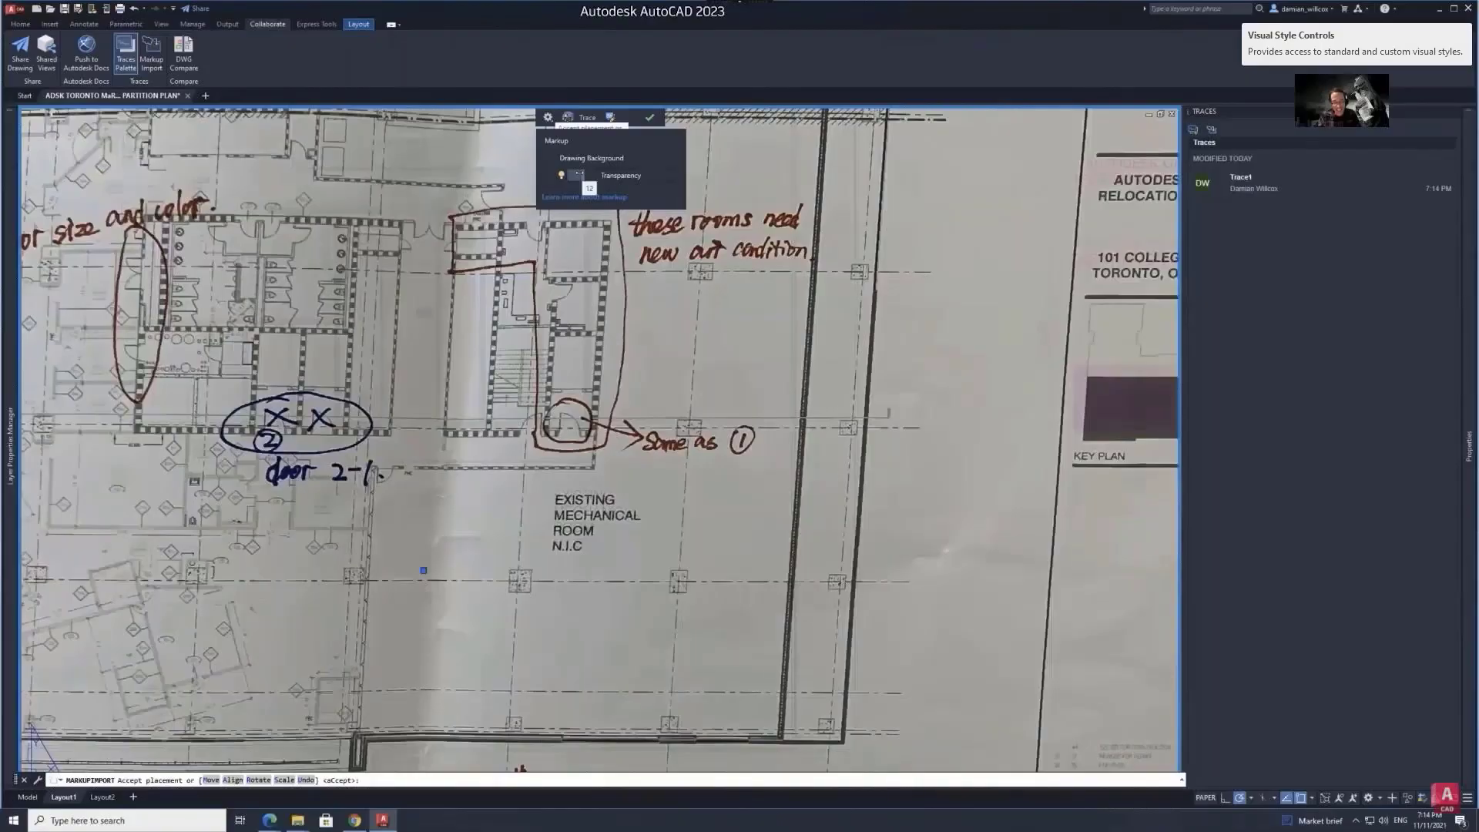
# Step: Adjust the imported markup's background transparency so the drawing shows through, and accept the markup's placement
pyautogui.moveTo(578, 175); pyautogui.dragTo(654, 175)
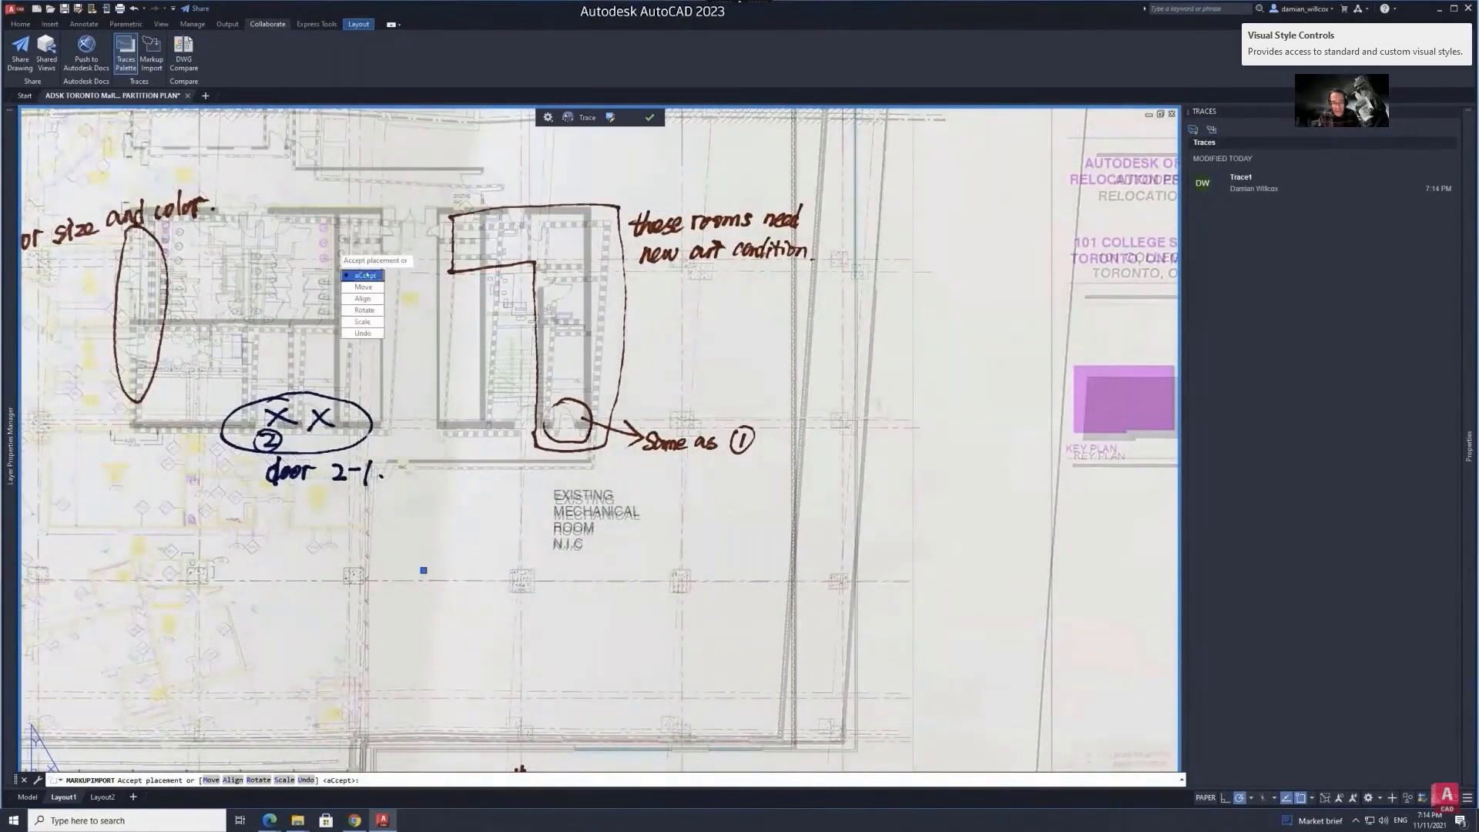
pyautogui.press('Return')
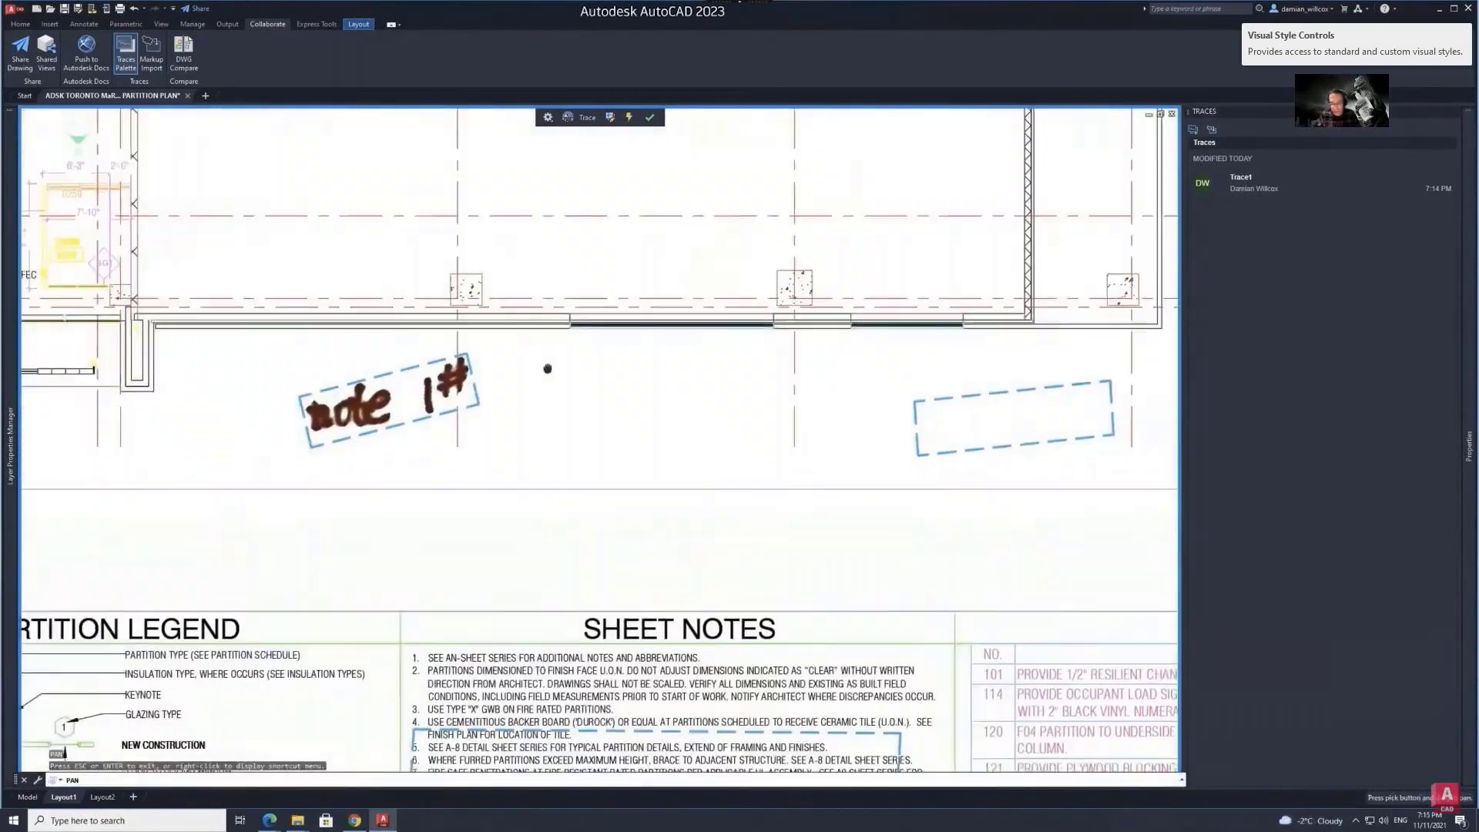
# Step: Correct the text identified for the handwritten note 2 to "NOTE #2" and insert it as multiline text above the markup
pyautogui.moveTo(548, 369); pyautogui.dragTo(546, 355)
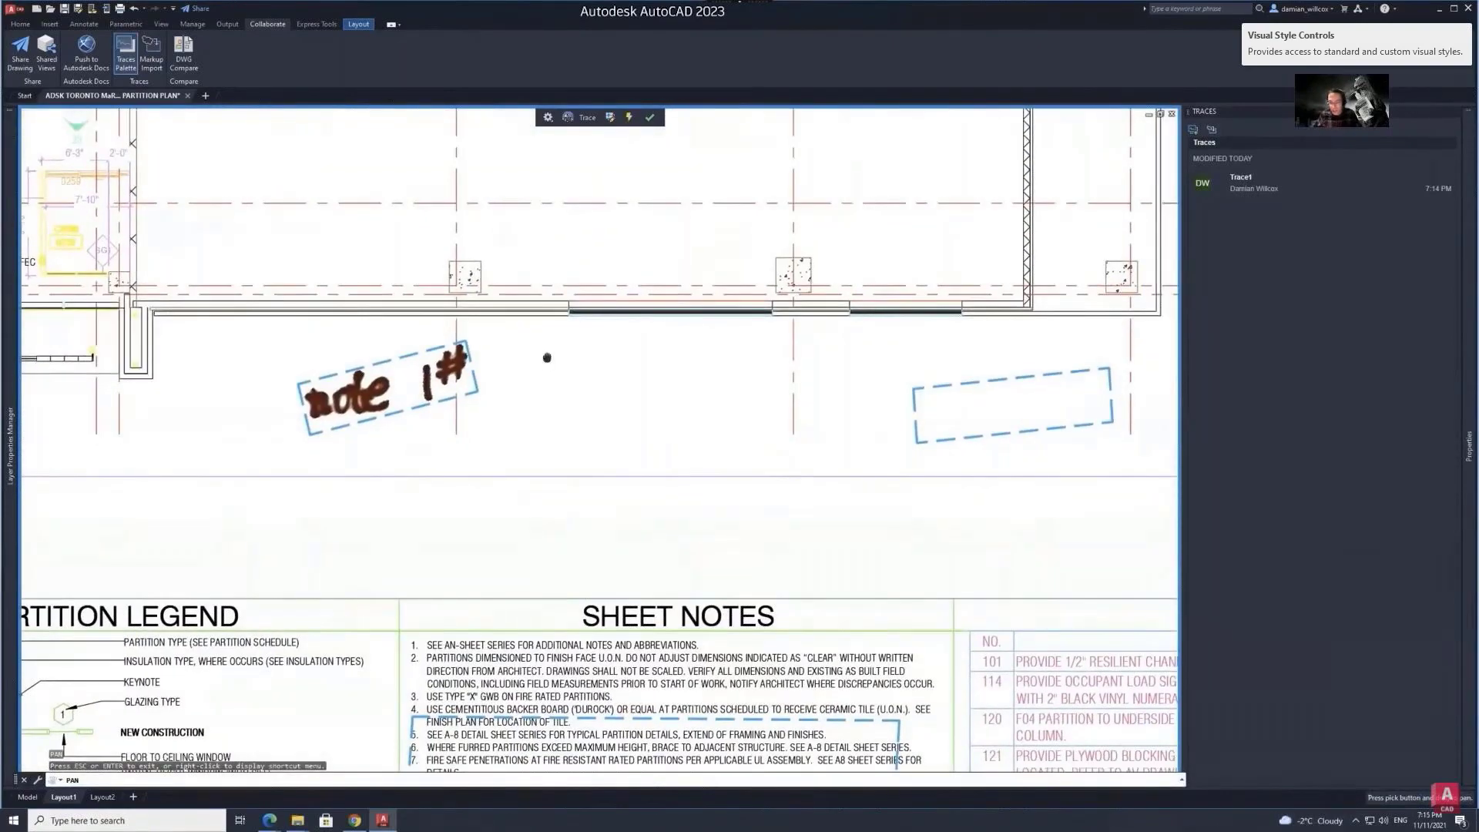
pyautogui.press('Escape')
pyautogui.click(945, 436)
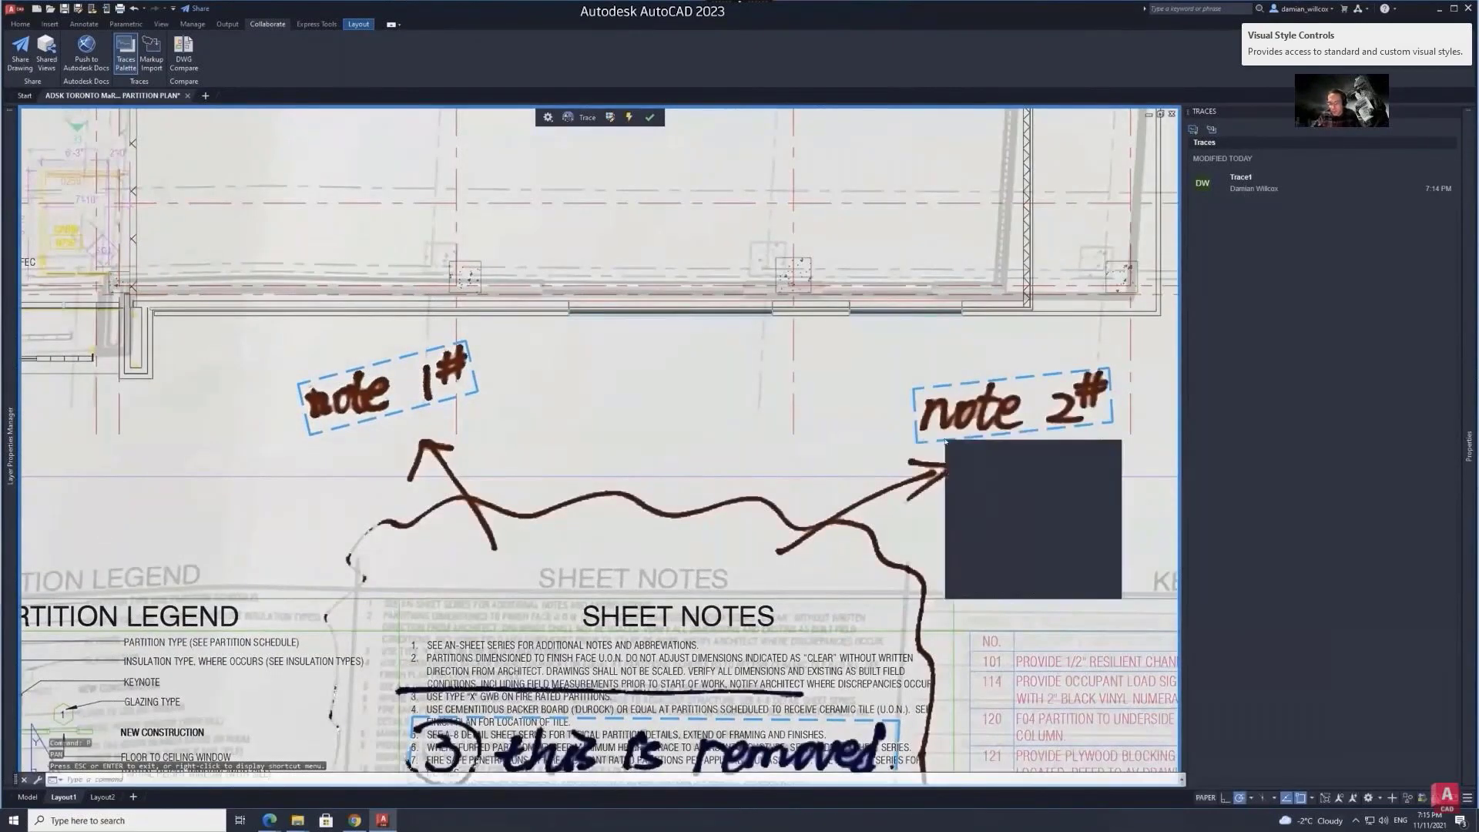
pyautogui.press('BackSpace')
pyautogui.press('BackSpace')
pyautogui.write('#2')
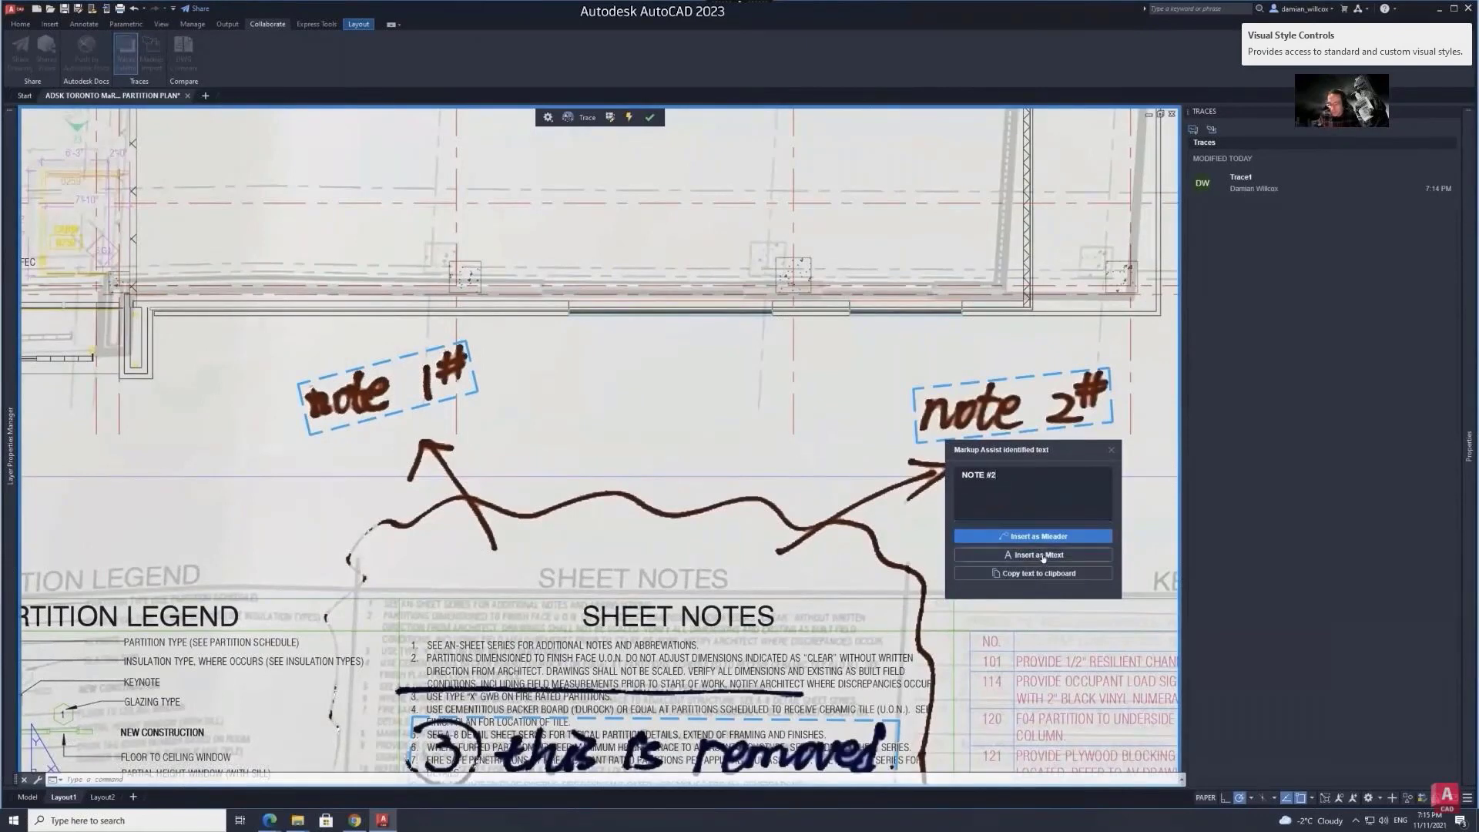
pyautogui.click(1044, 554)
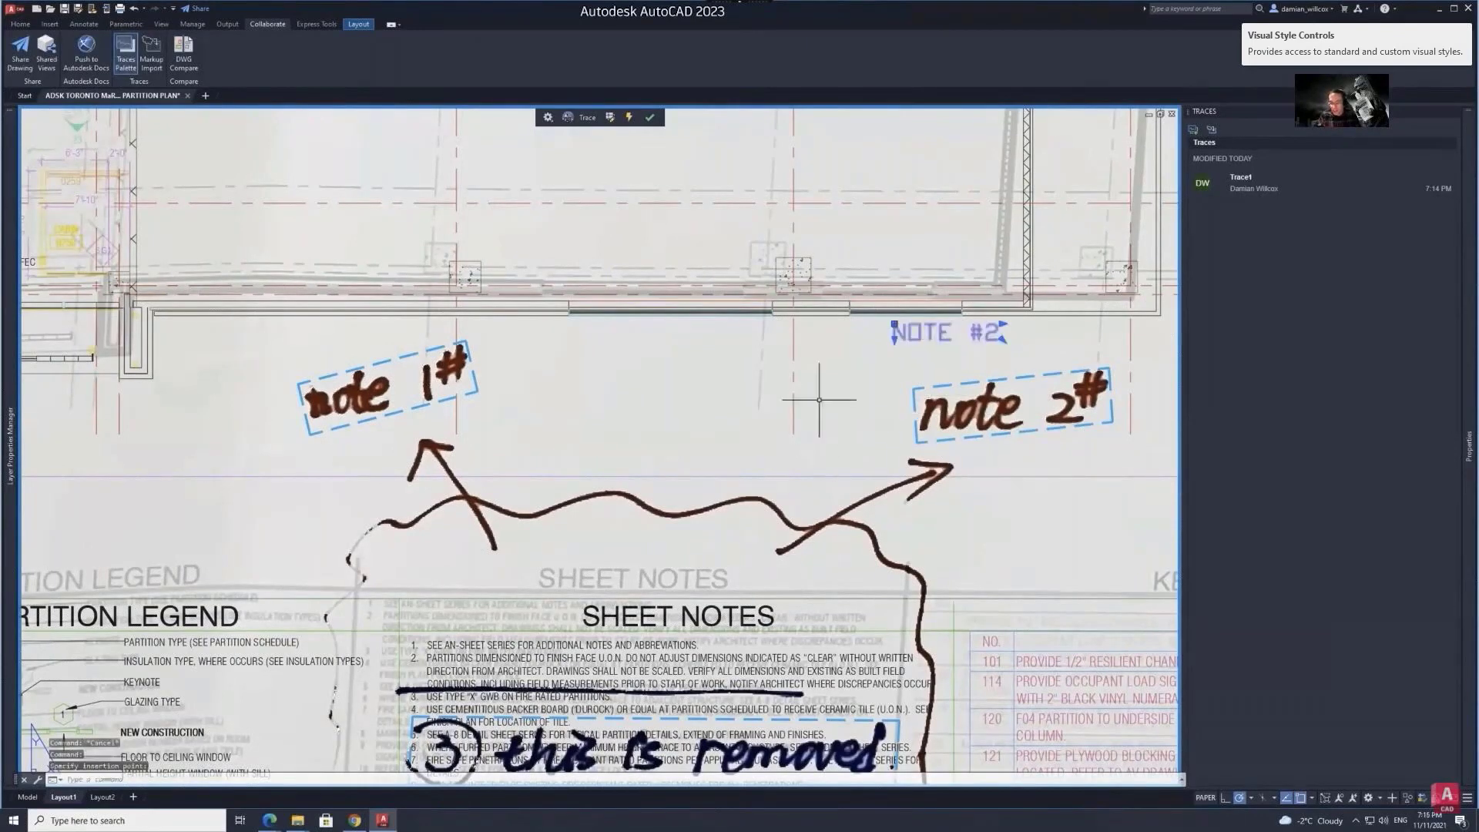
# Step: Correct the text identified for the handwritten note 1 to "NOTE #1", insert it as multiline text above the markup, and zoom to the extents
pyautogui.click(340, 425)
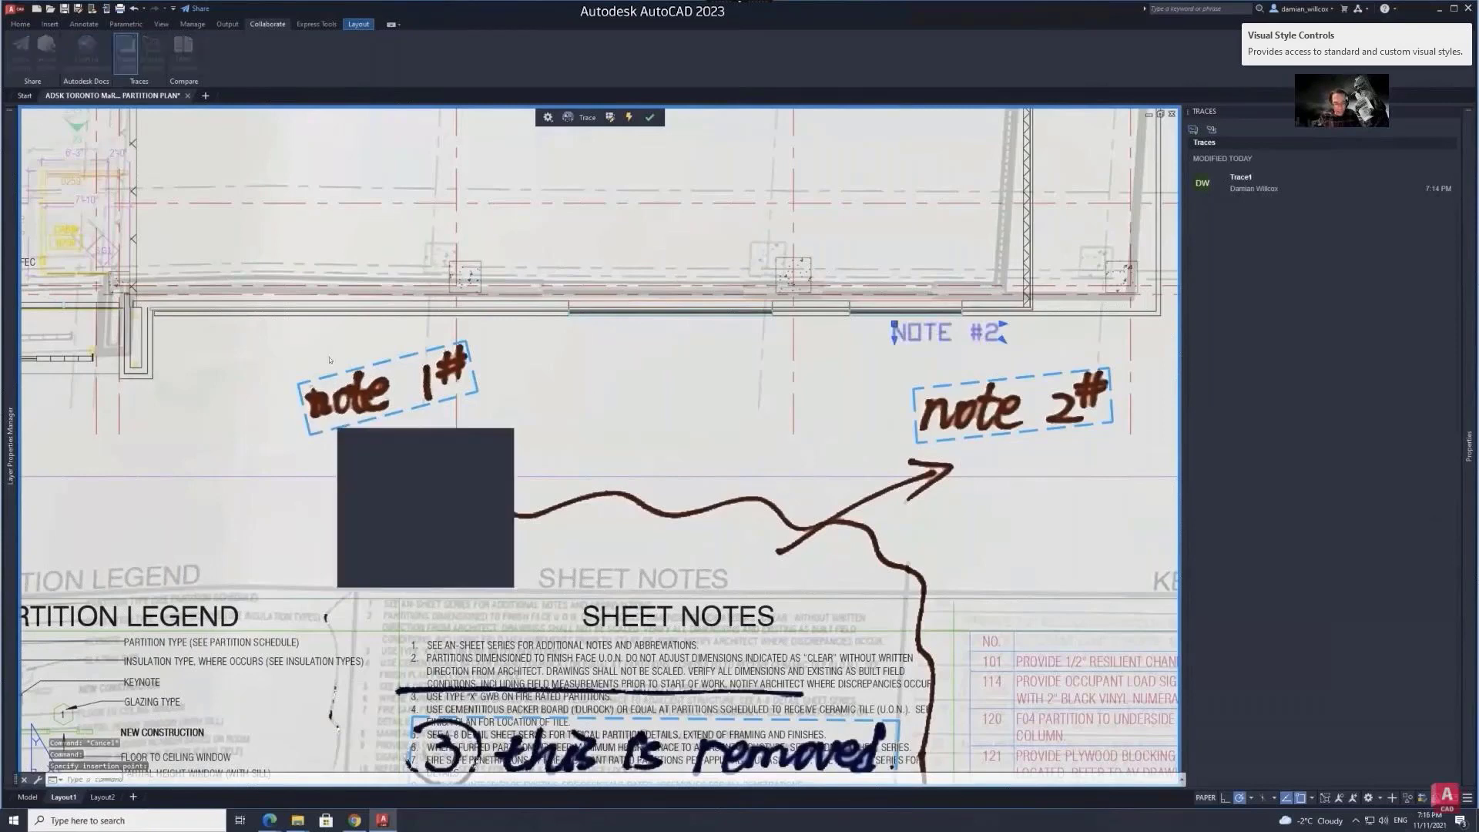
pyautogui.press('Left')
pyautogui.press('BackSpace')
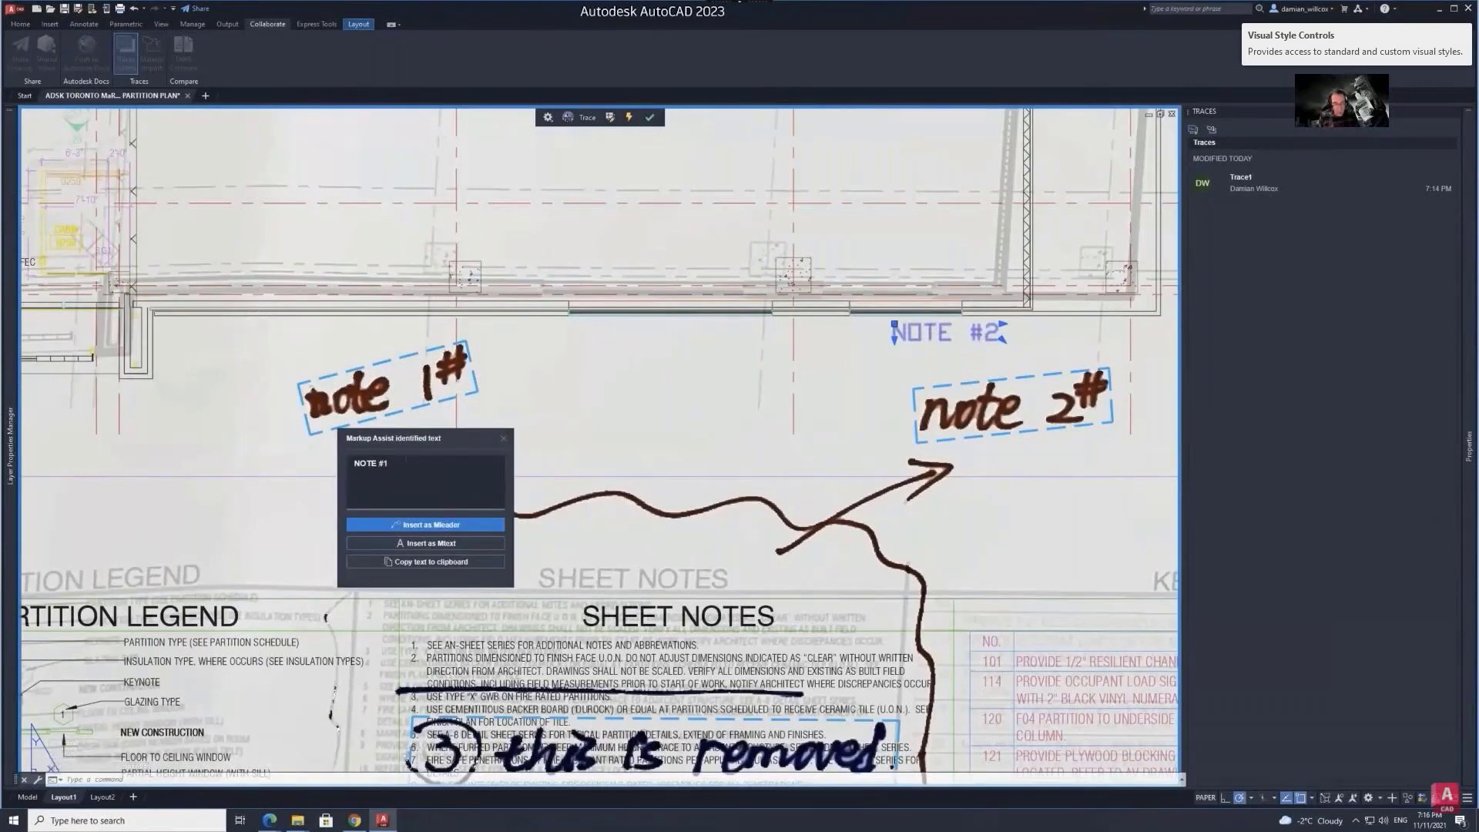
pyautogui.click(432, 526)
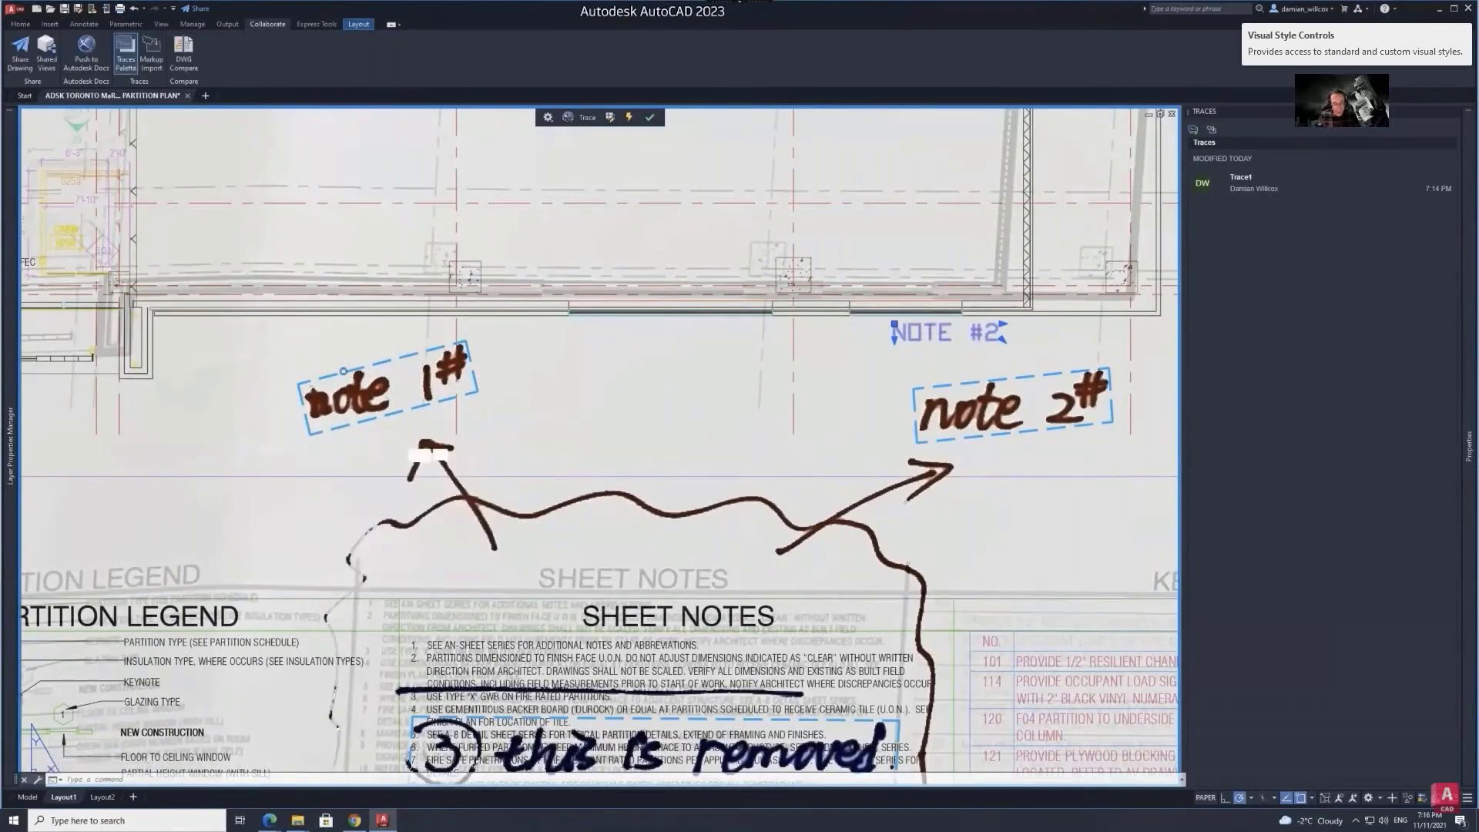
pyautogui.click(308, 324)
pyautogui.press('Escape')
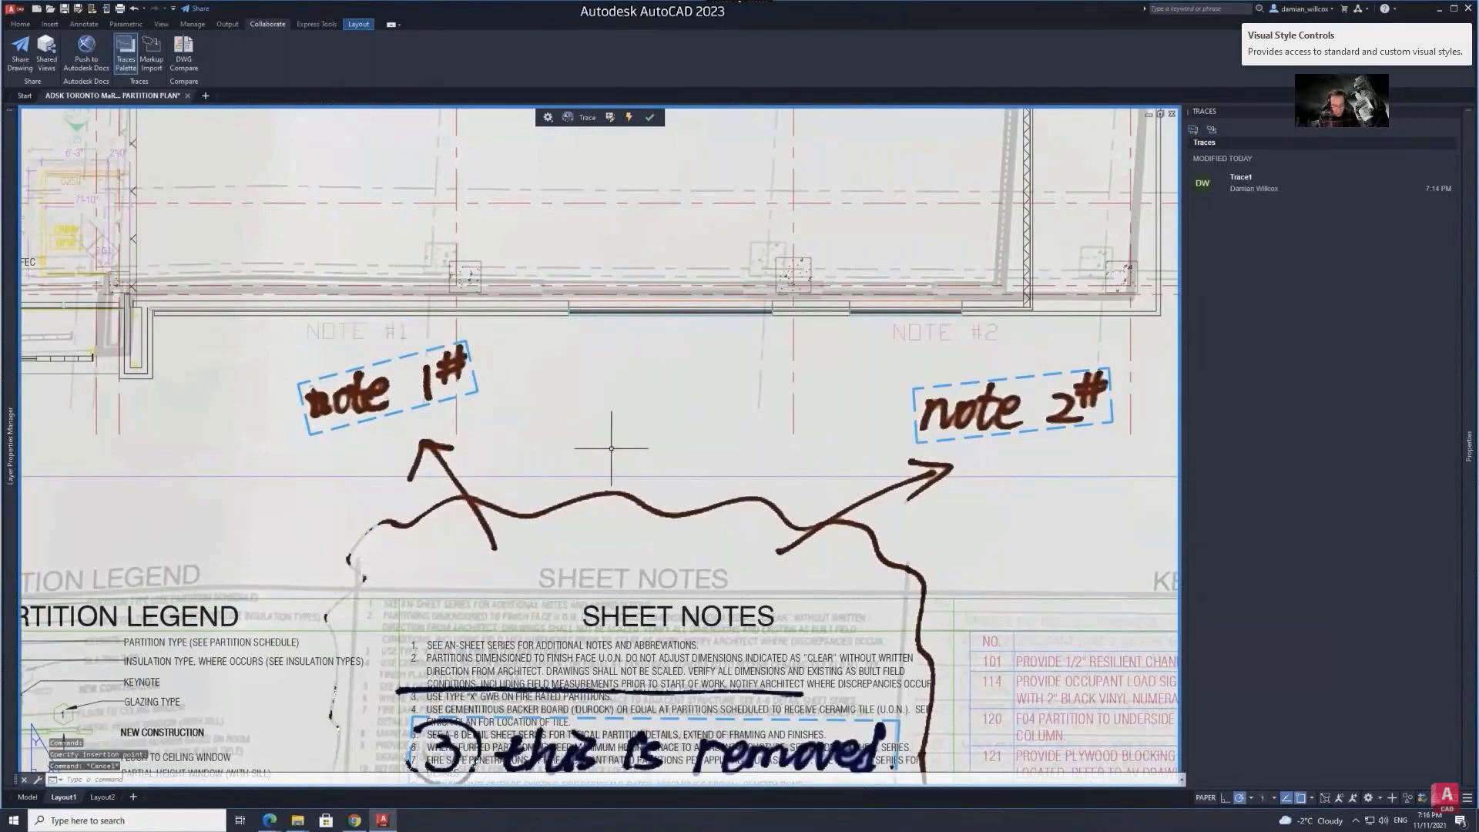
pyautogui.write('z')
pyautogui.press('Return')
pyautogui.write('e')
pyautogui.press('Return')
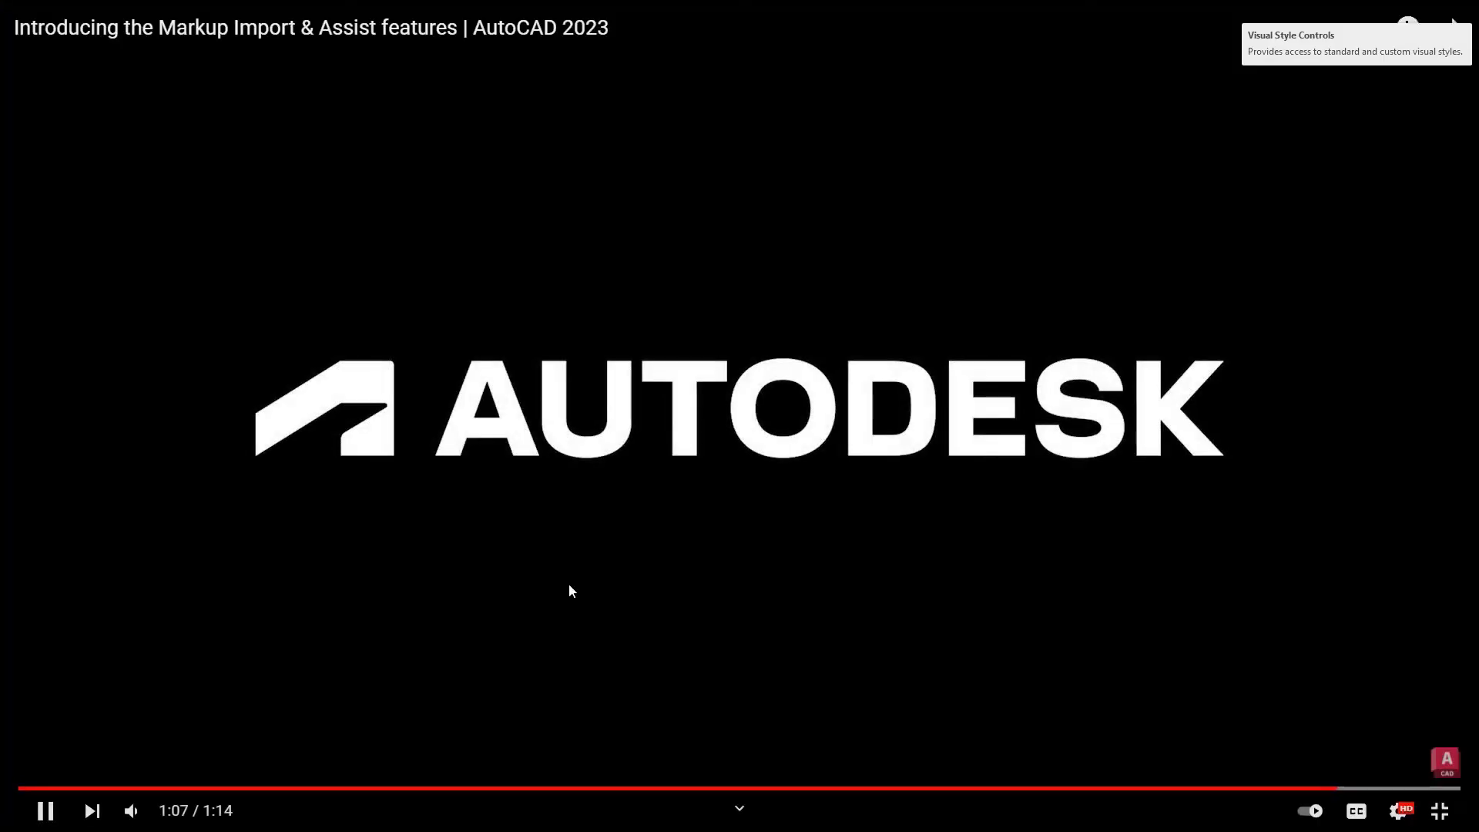
# Step: Leave the full-screen video for AutoCAD and look over its Start page before returning to the Computer-I drawing
pyautogui.press('Escape')
pyautogui.moveTo(954, 147)
pyautogui.mouseDown()
pyautogui.moveTo(1164, 116)
pyautogui.moveTo(1478, 116)
pyautogui.mouseUp()
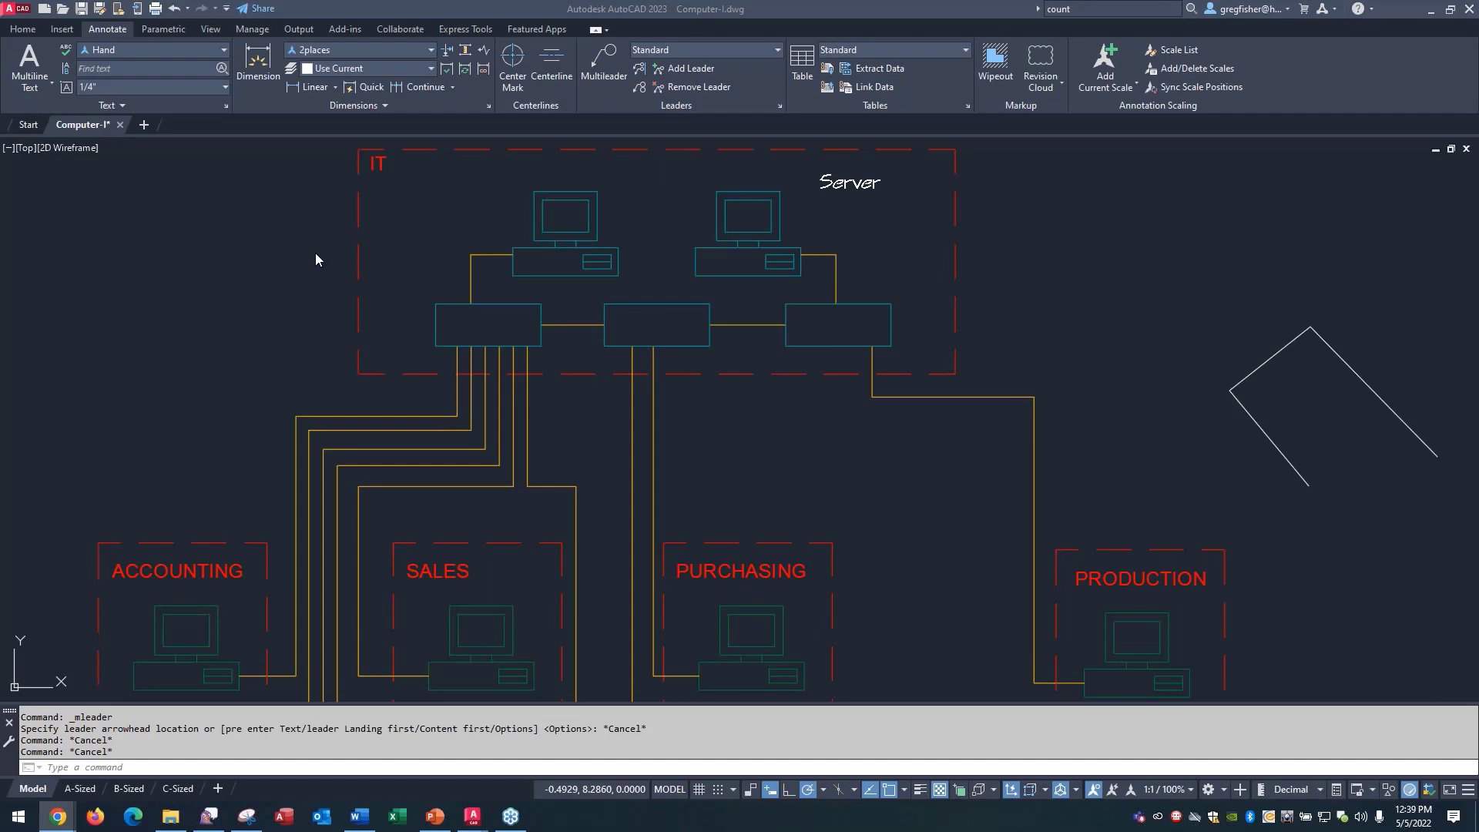
pyautogui.click(30, 125)
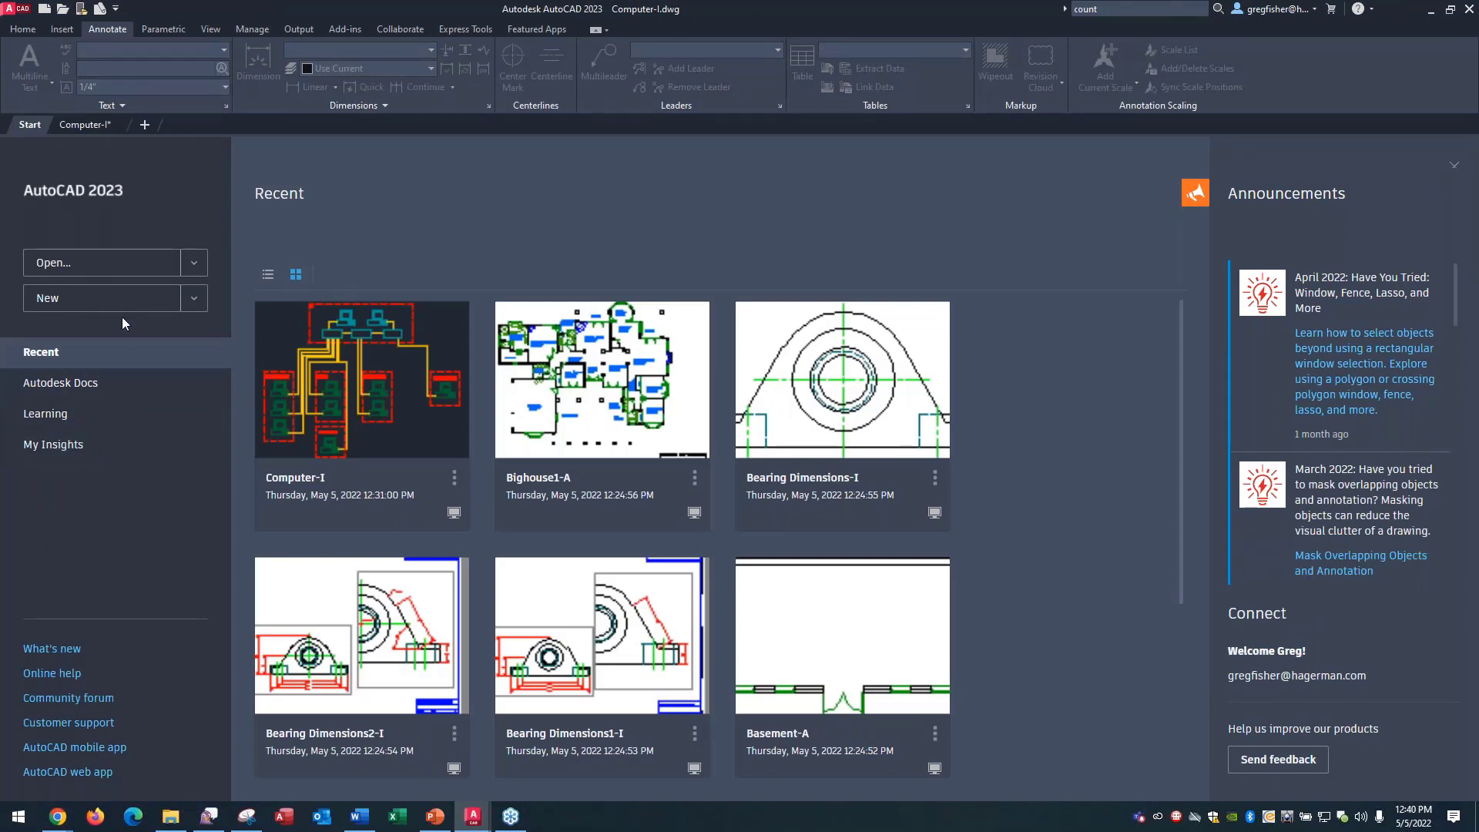
pyautogui.click(88, 125)
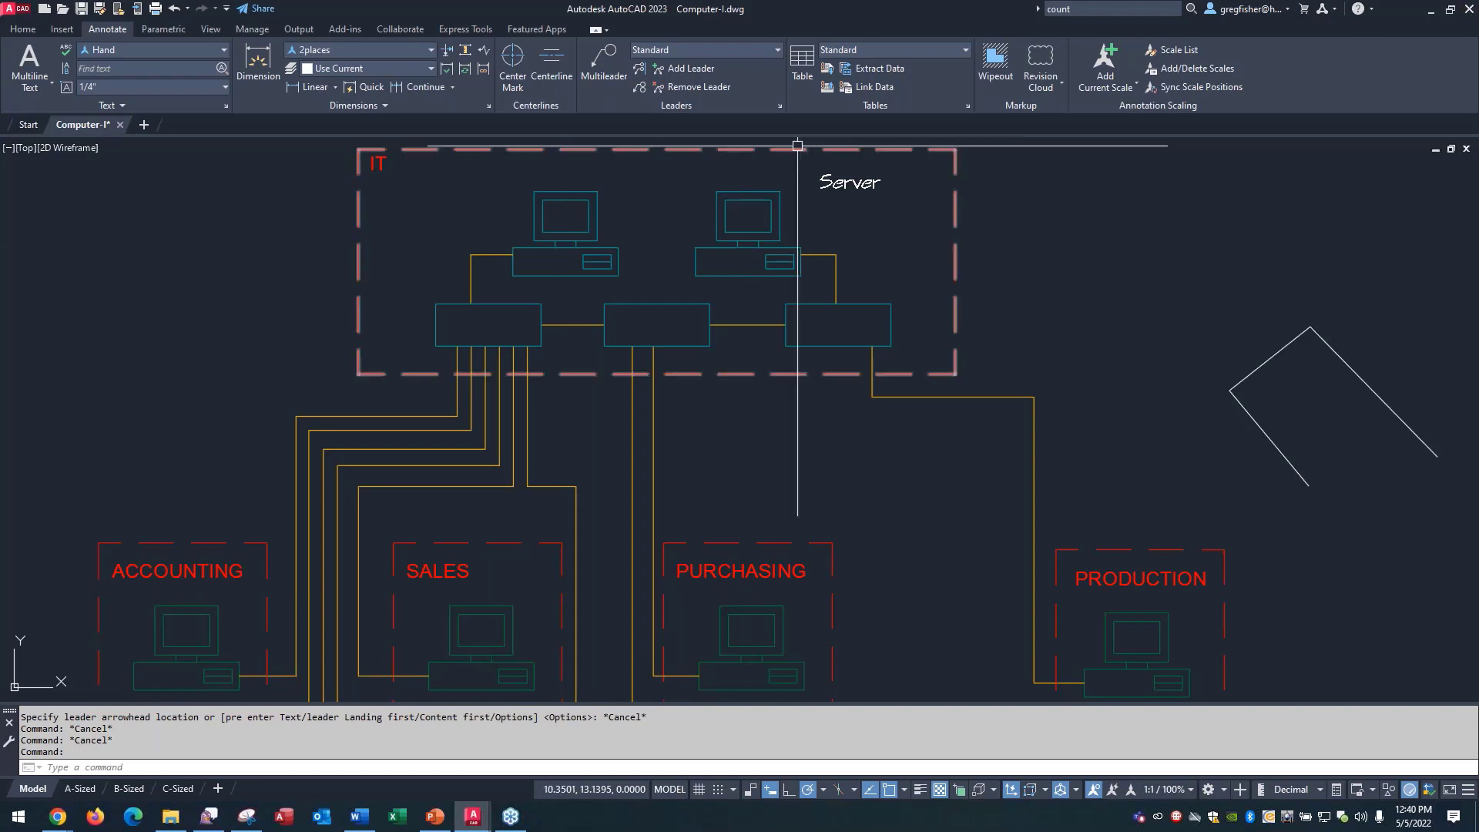
# Step: Switch to the browser, bring the "Introducing the My Insights feature" YouTube video onto this screen and play it full screen
pyautogui.hotkey('alt', 'Tab')
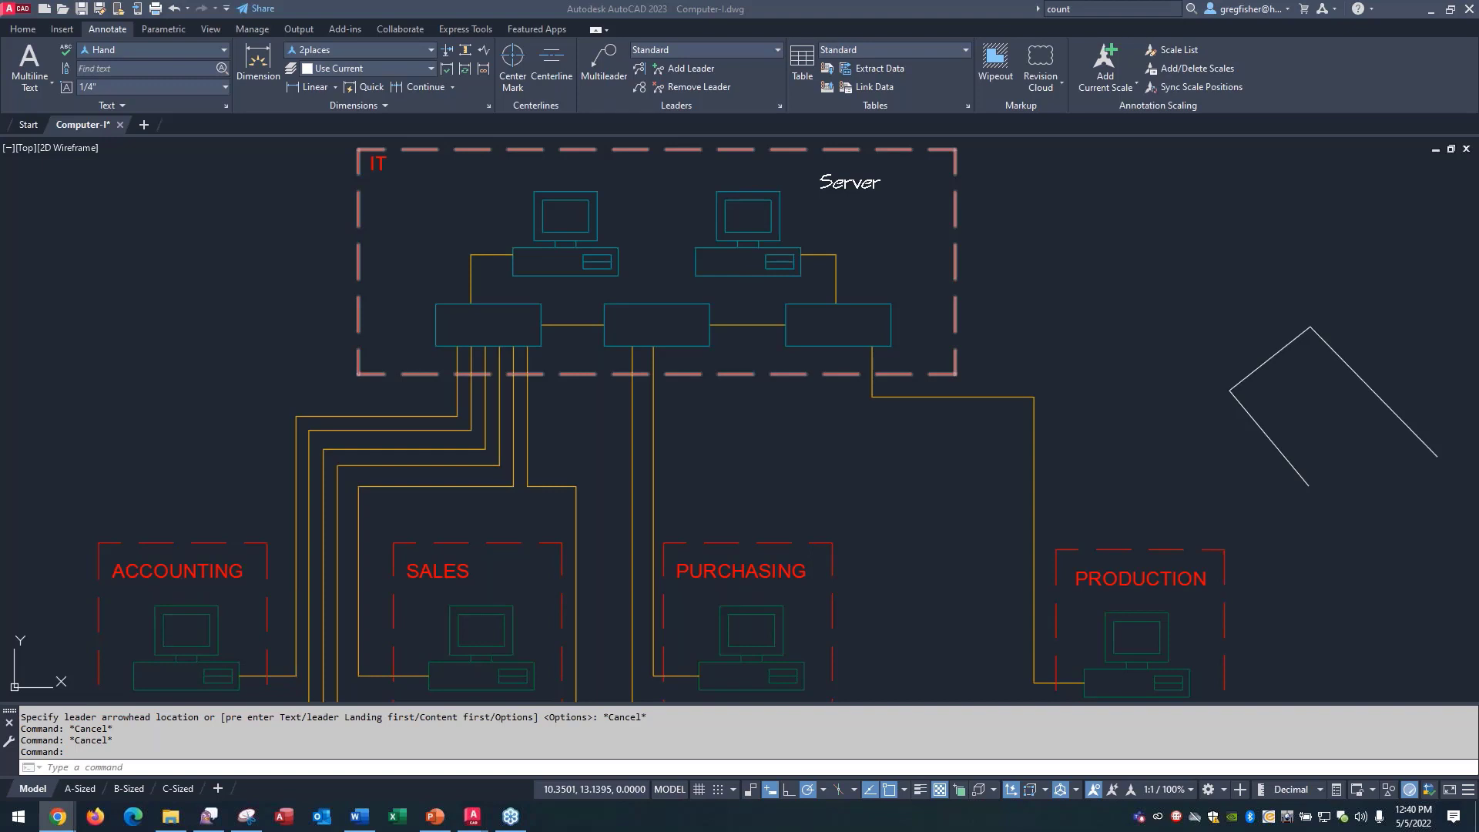
pyautogui.moveTo(1478, 91); pyautogui.dragTo(926, 86)
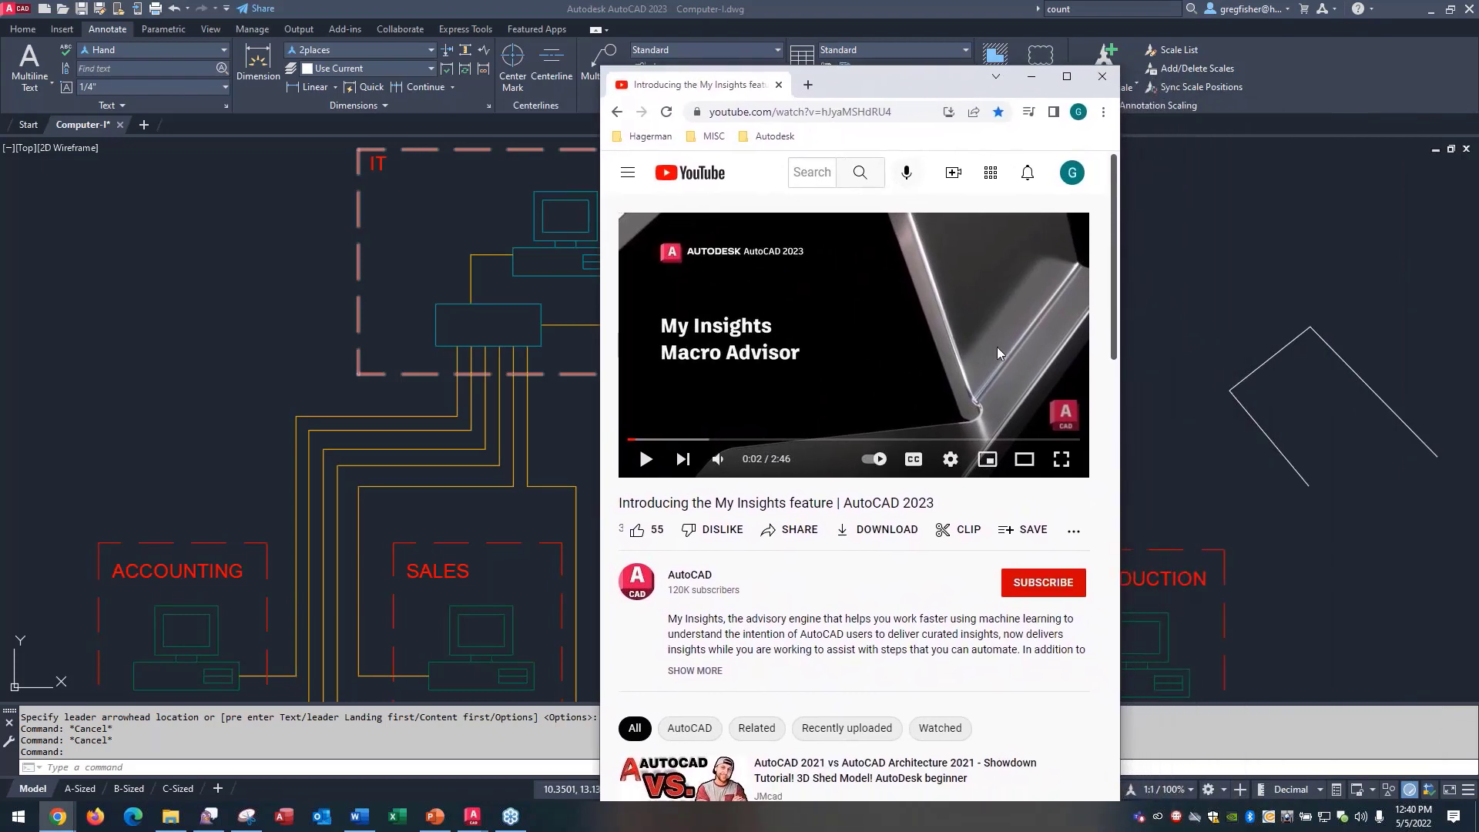
pyautogui.click(1062, 459)
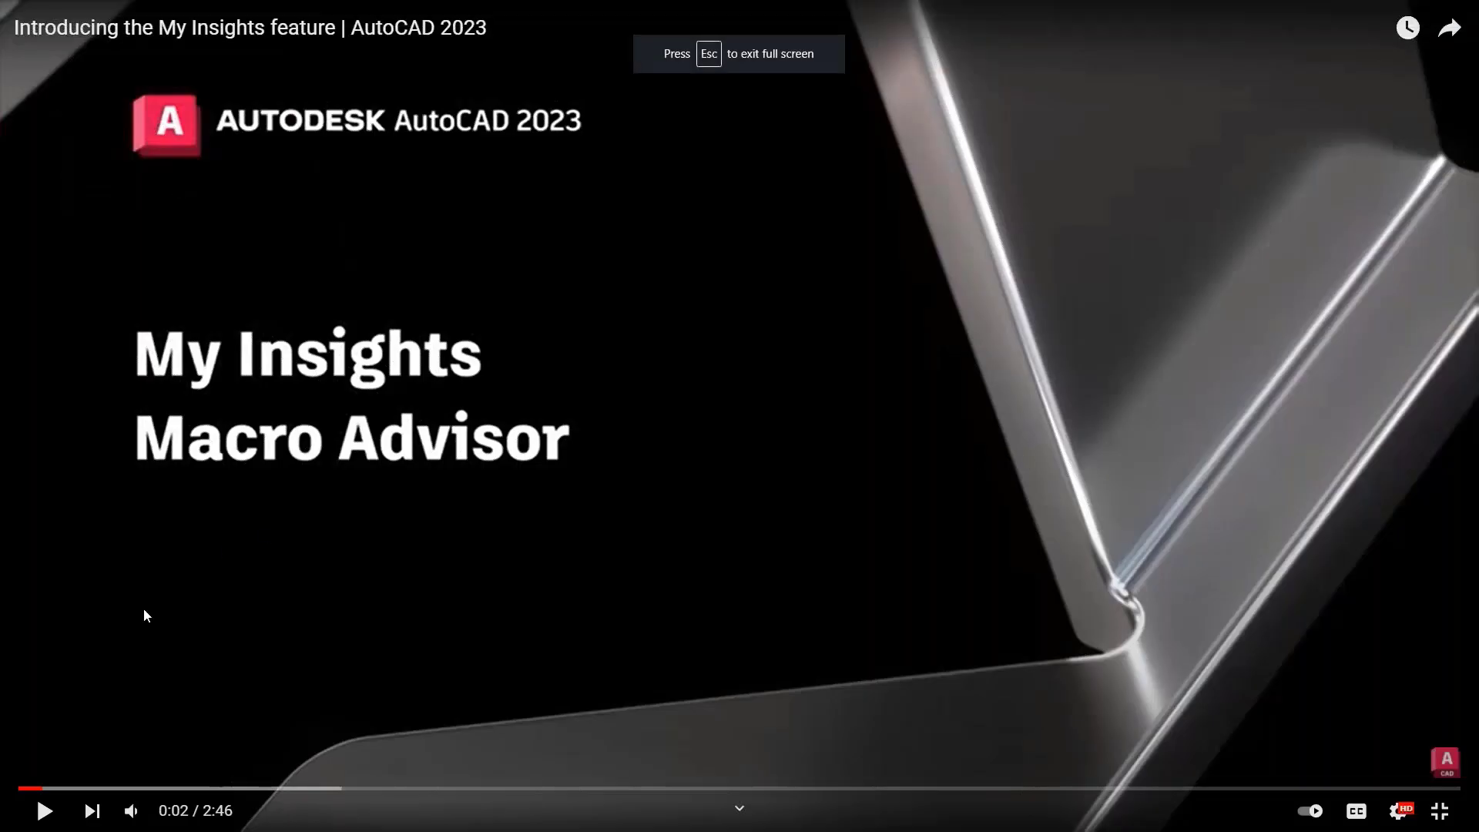
pyautogui.click(44, 811)
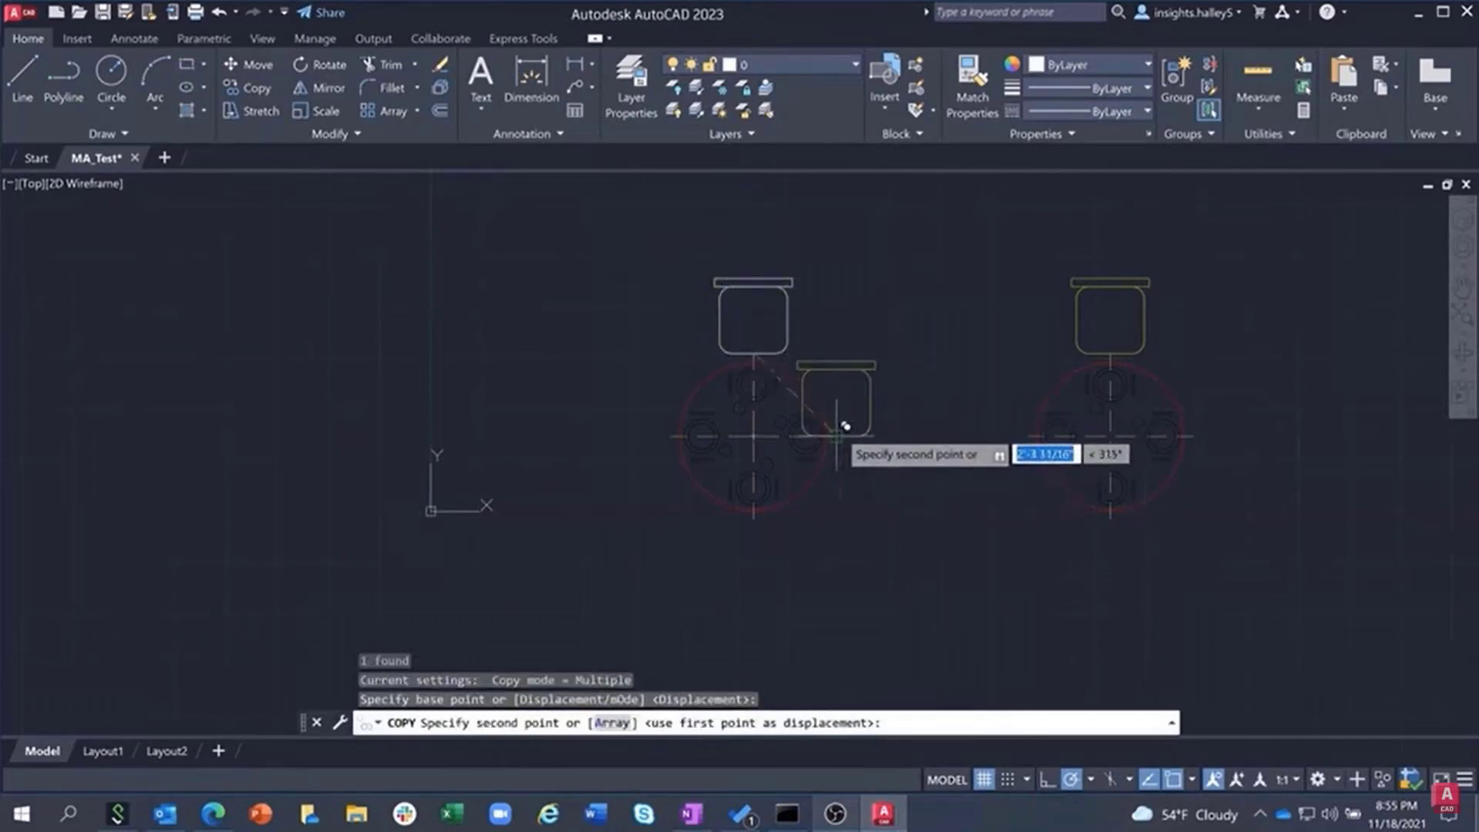
# Step: Finish copying the chair to the right side of the left round table and rotate the copy to face the table
pyautogui.rightClick(845, 416)
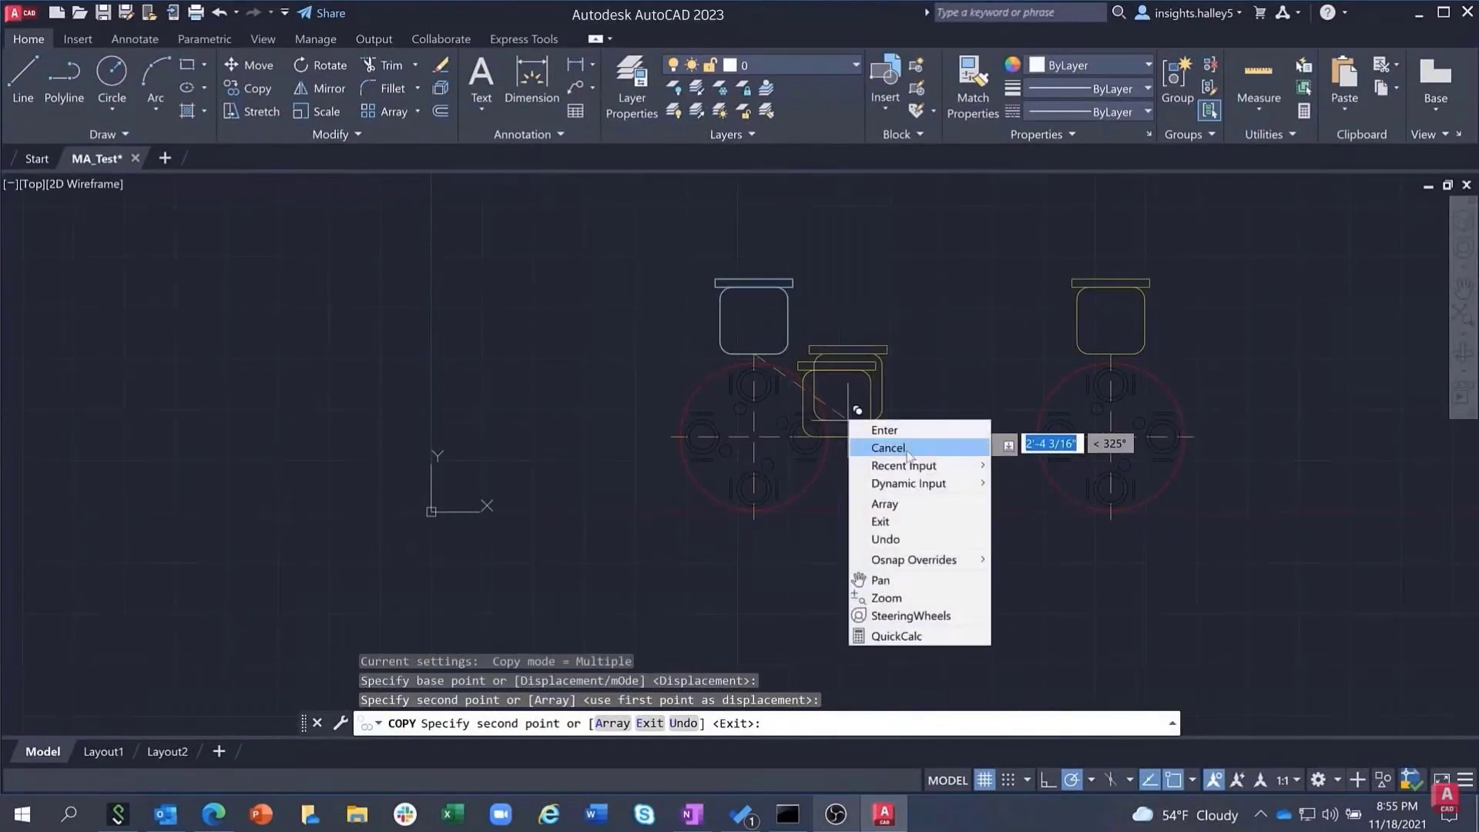
pyautogui.click(870, 426)
pyautogui.click(913, 399)
pyautogui.click(850, 377)
pyautogui.write('rot')
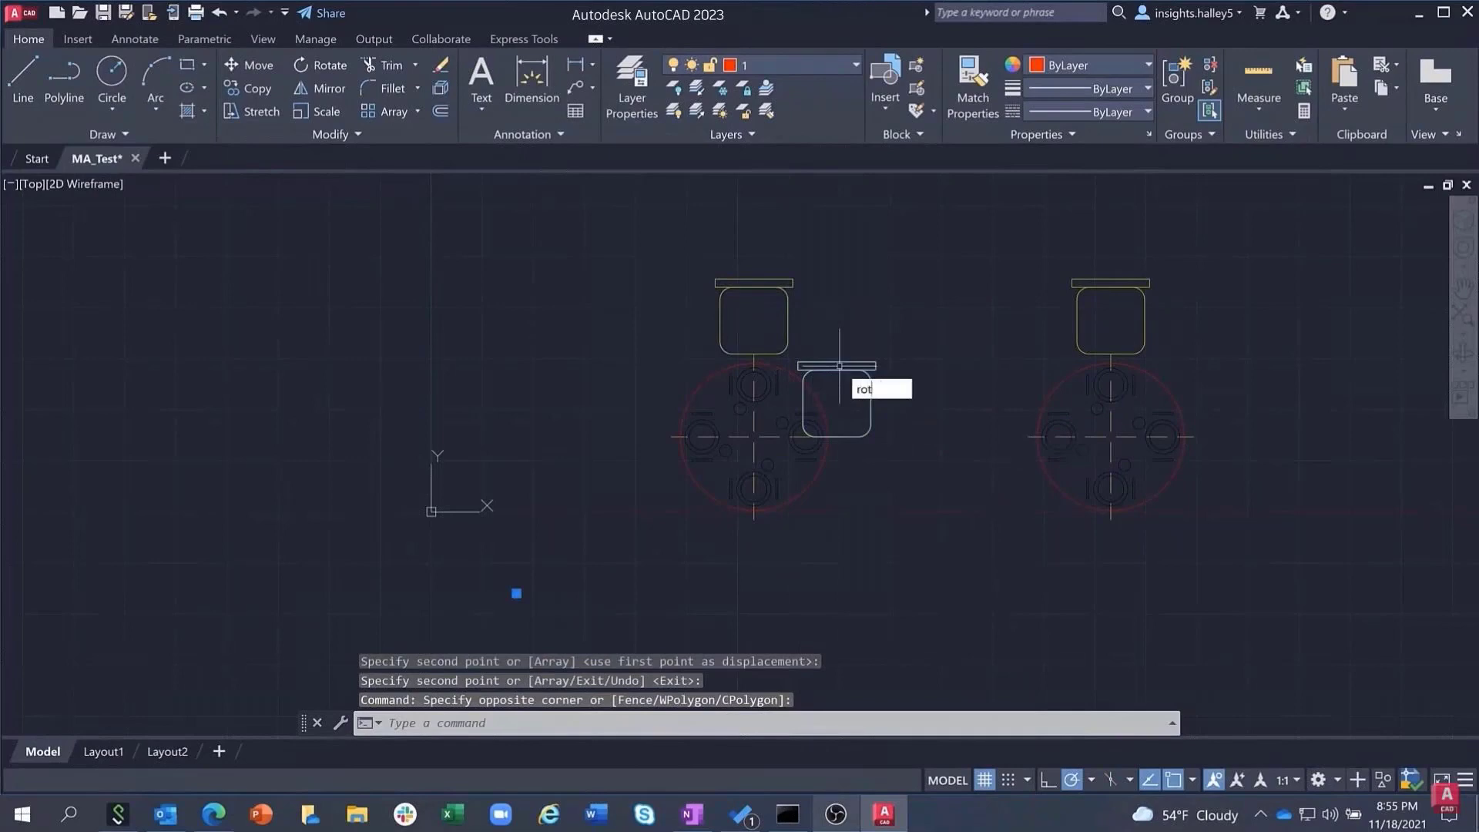
pyautogui.press('Return')
pyautogui.click(836, 436)
pyautogui.click(846, 508)
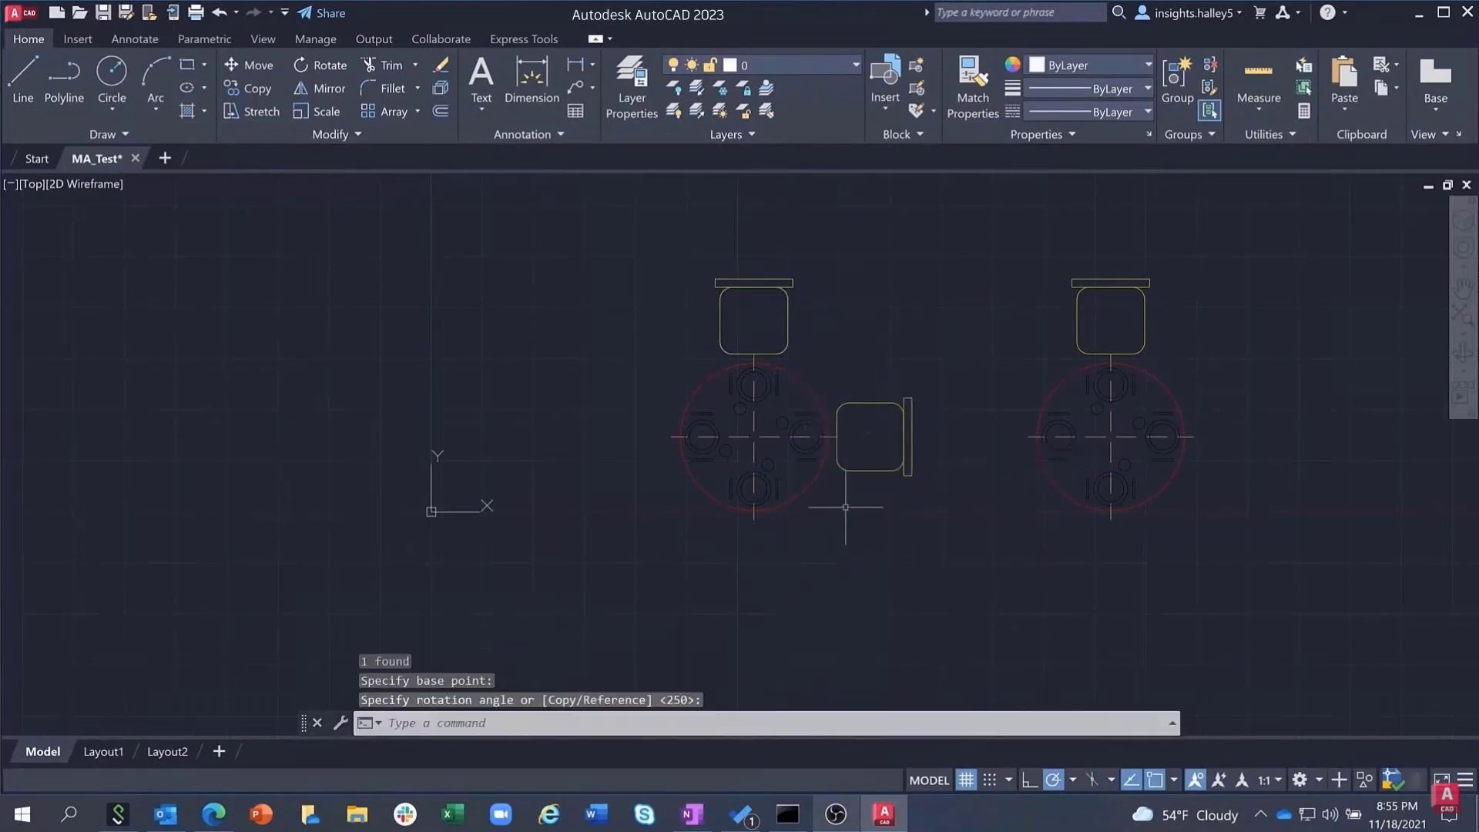
# Step: Copy the chair on the right of the left round table to the table's lower quadrant
pyautogui.click(872, 463)
pyautogui.click(867, 434)
pyautogui.write('co')
pyautogui.press('Return')
pyautogui.click(846, 426)
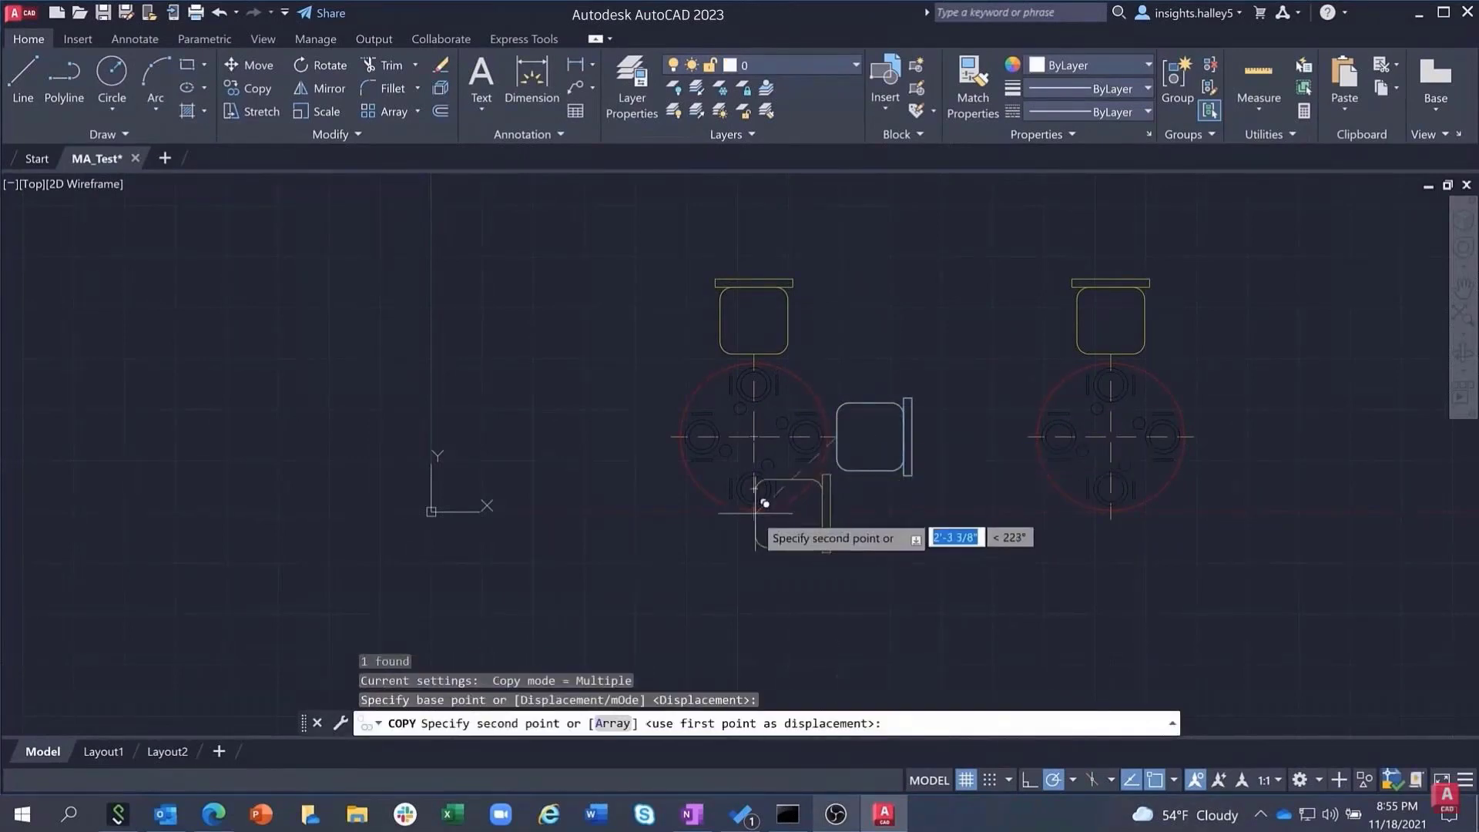
pyautogui.rightClick(760, 520)
# Step: Rotate the copied chair at the lower quadrant so that it faces the left round table
pyautogui.click(809, 533)
pyautogui.click(809, 566)
pyautogui.click(793, 531)
pyautogui.write('rotat')
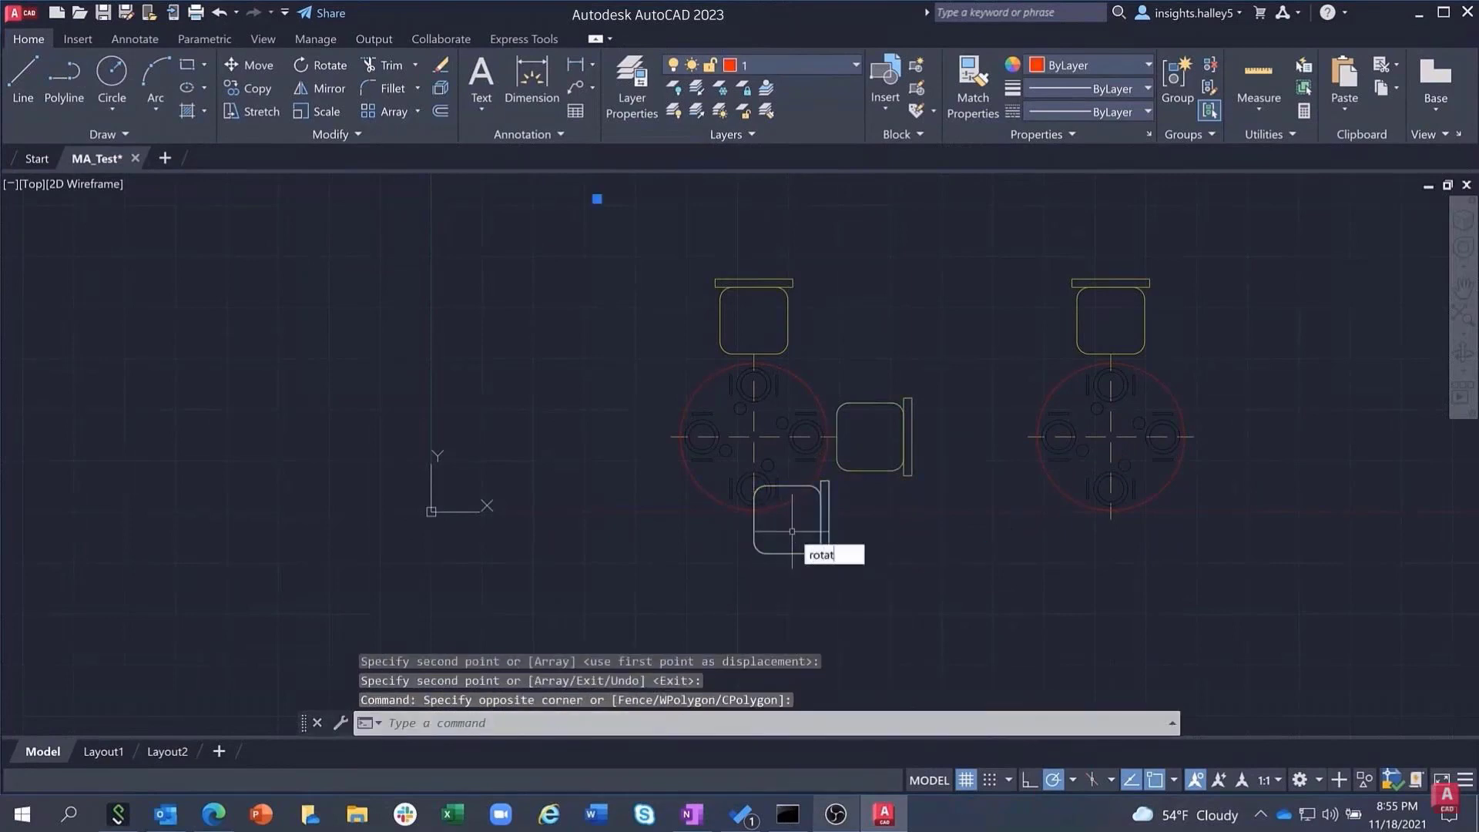
pyautogui.press('Return')
pyautogui.click(754, 520)
pyautogui.click(751, 593)
# Step: Copy the chair below the left round table to the table's left quadrant
pyautogui.click(770, 613)
pyautogui.click(753, 563)
pyautogui.write('co')
pyautogui.press('Return')
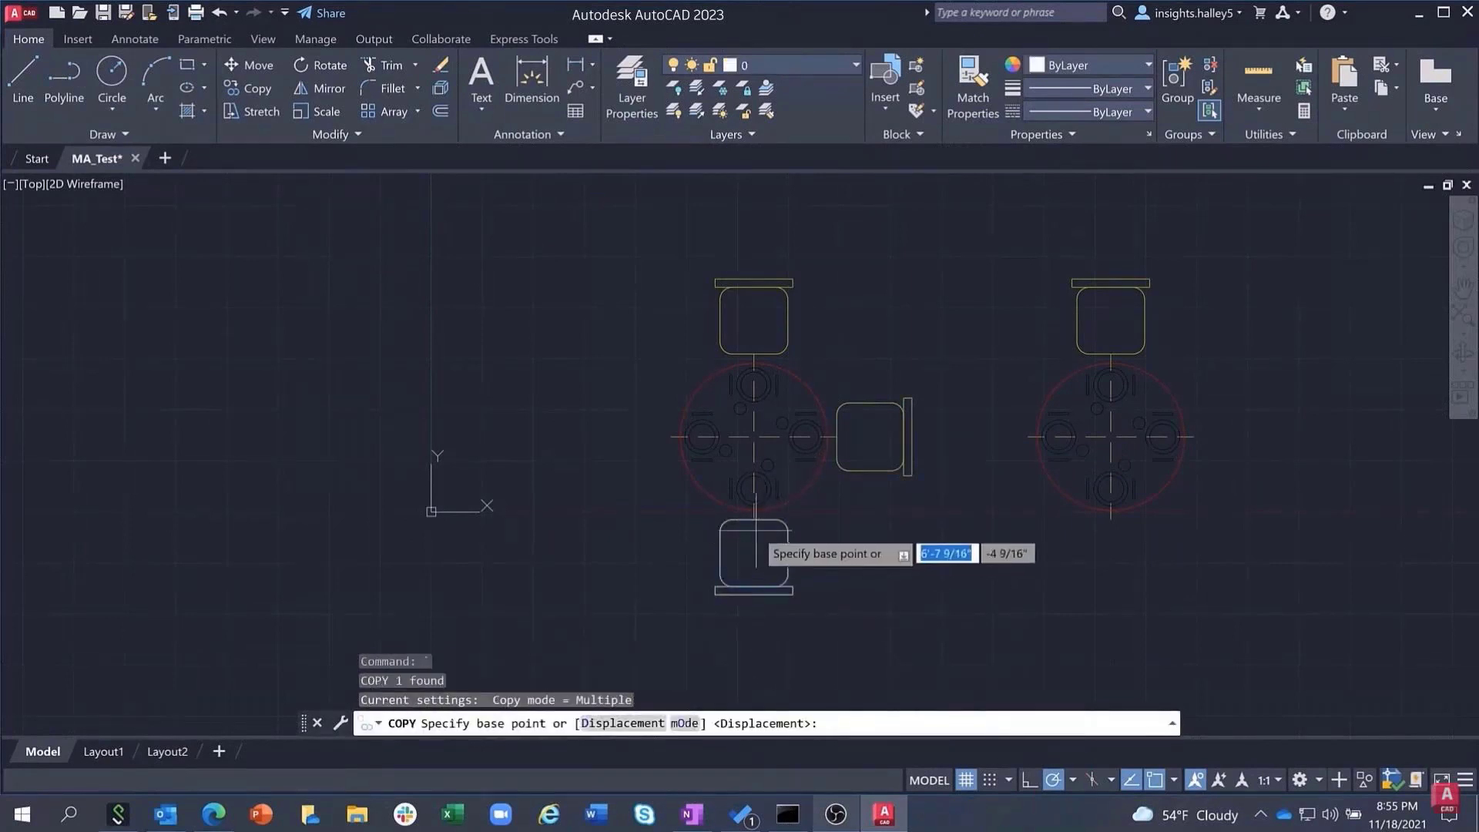
pyautogui.click(755, 519)
pyautogui.click(672, 436)
pyautogui.press('Return')
# Step: Rotate the newly copied chair about its base point so that it faces the table from the left
pyautogui.click(652, 453)
pyautogui.click(618, 447)
pyautogui.write('rota')
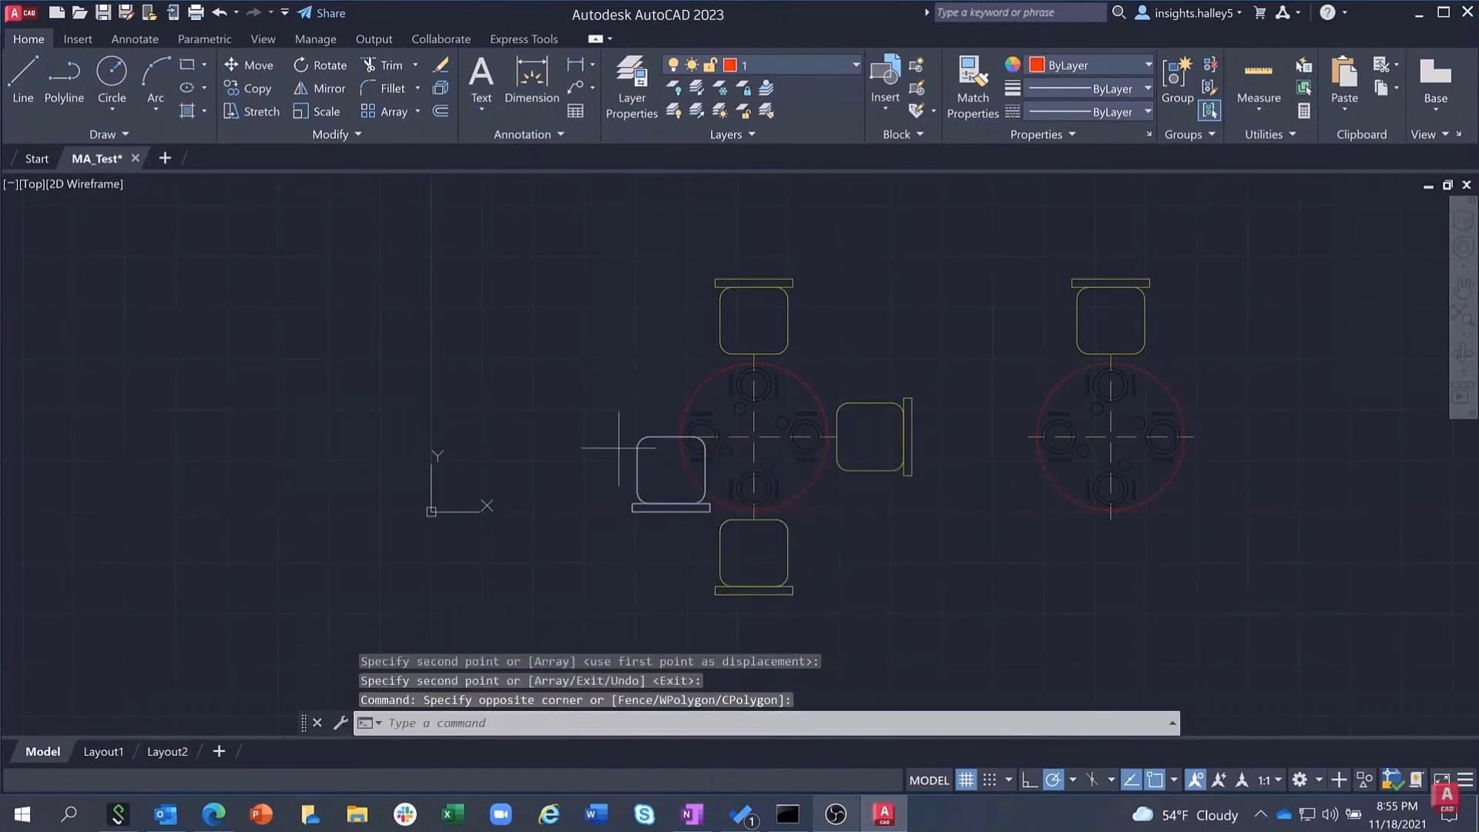
pyautogui.press('Return')
pyautogui.click(672, 437)
pyautogui.click(678, 518)
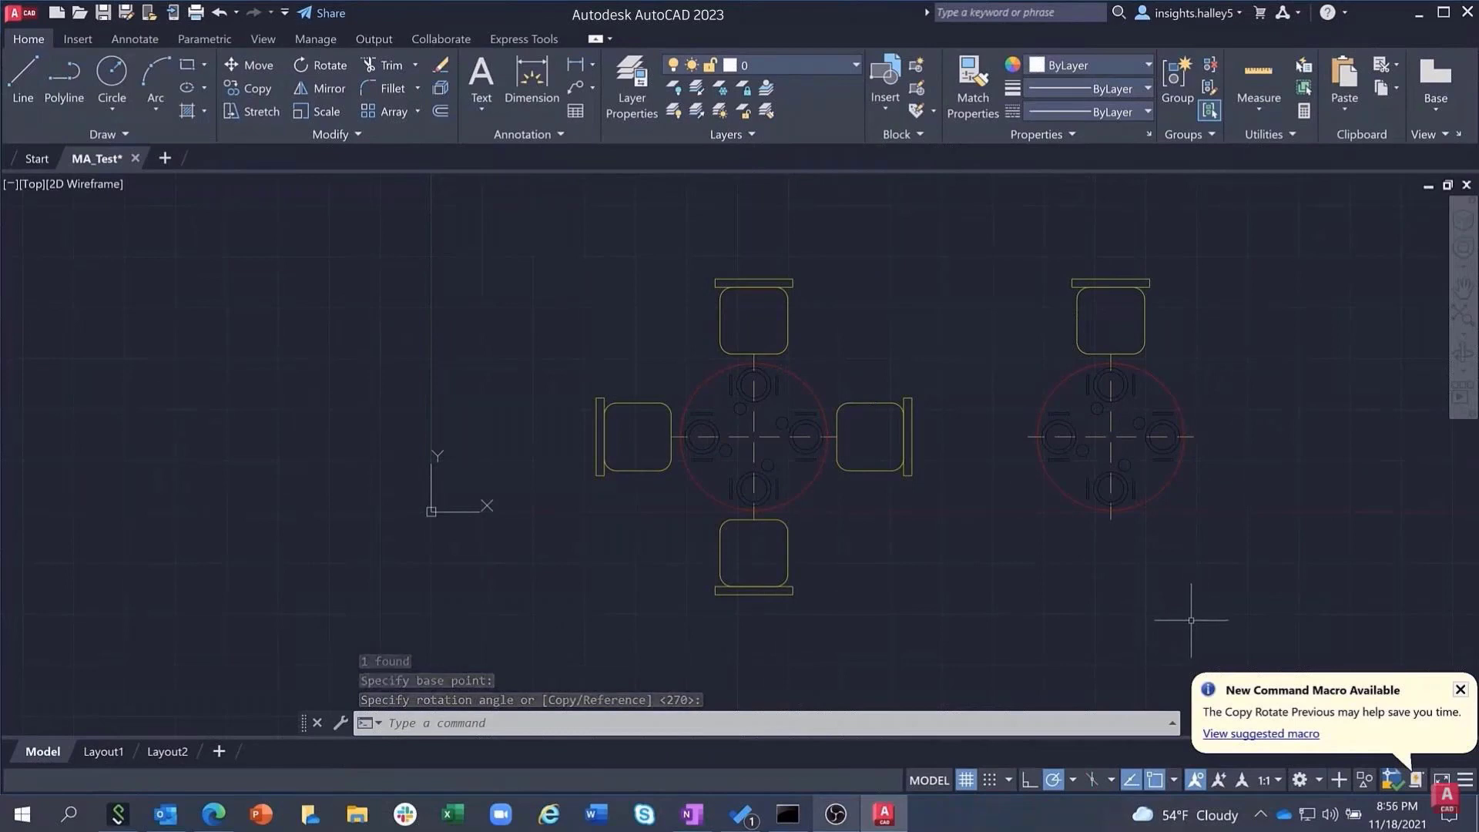
# Step: View the suggested command macros and read the descriptions of several, including Copy Rotate Previous, Rectangular Revision Cloud and Add Aligned Dimensions
pyautogui.click(1258, 734)
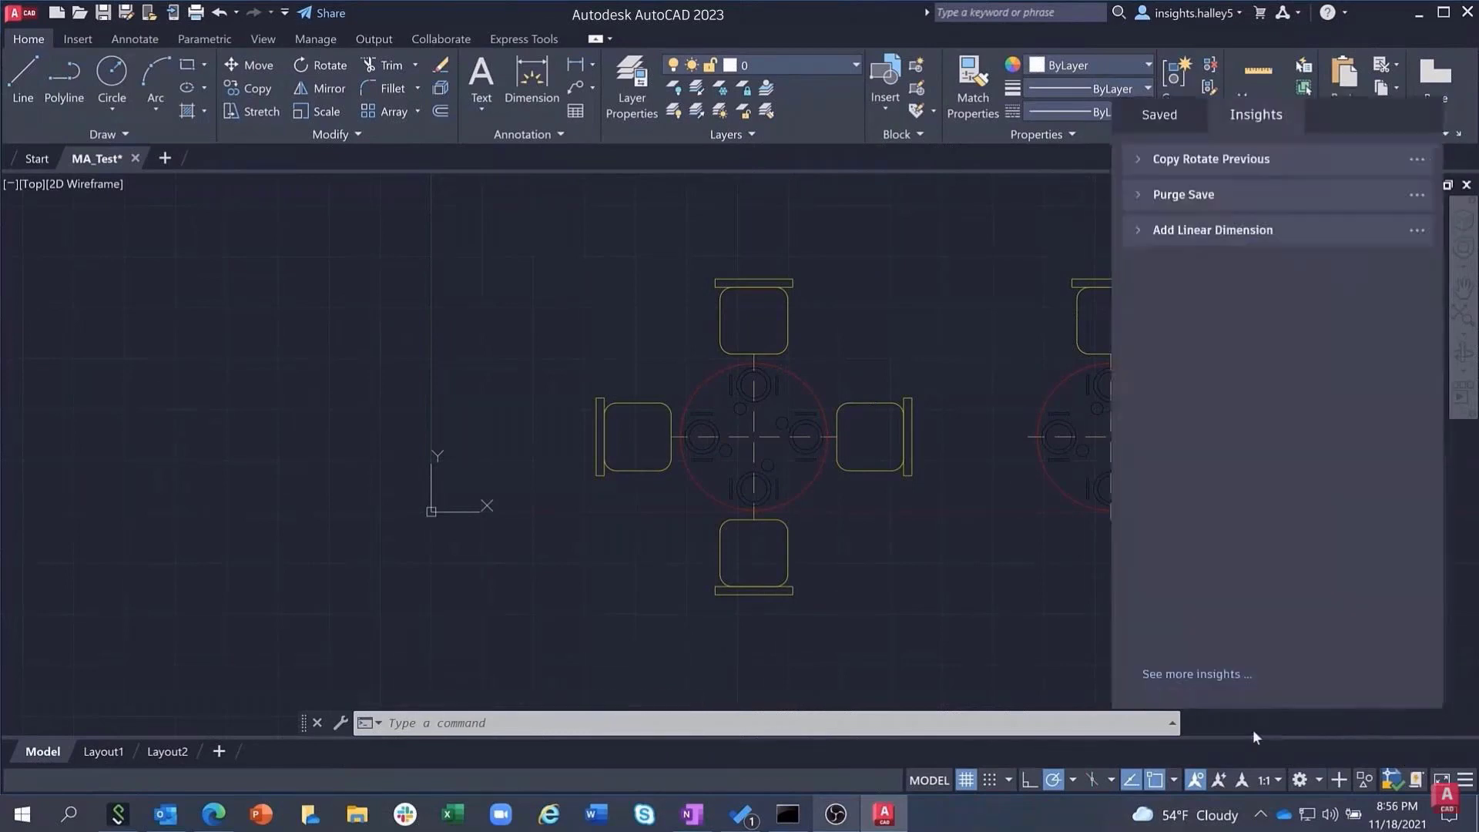
pyautogui.click(1138, 162)
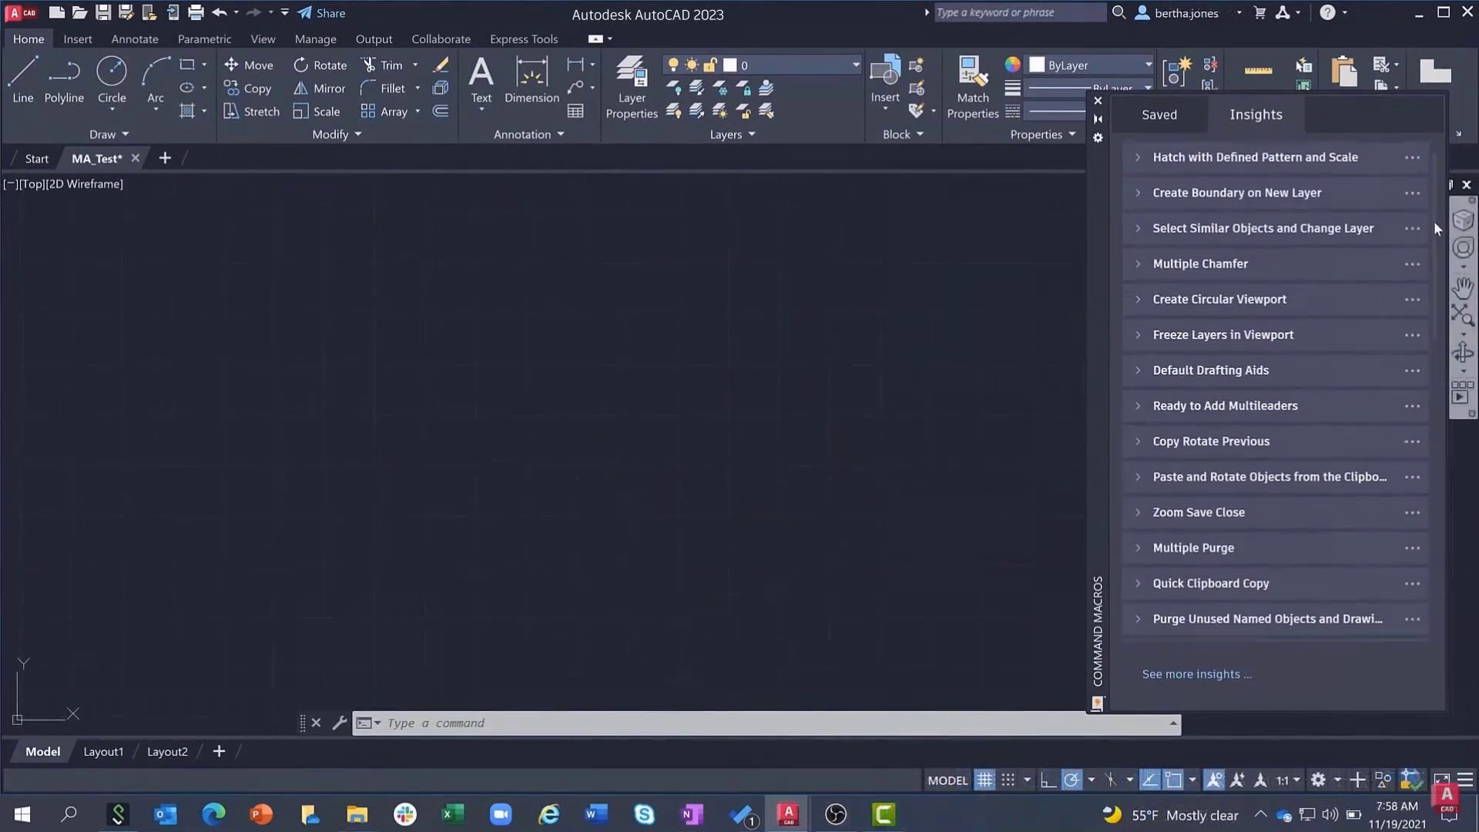
pyautogui.moveTo(1435, 220); pyautogui.dragTo(1445, 520)
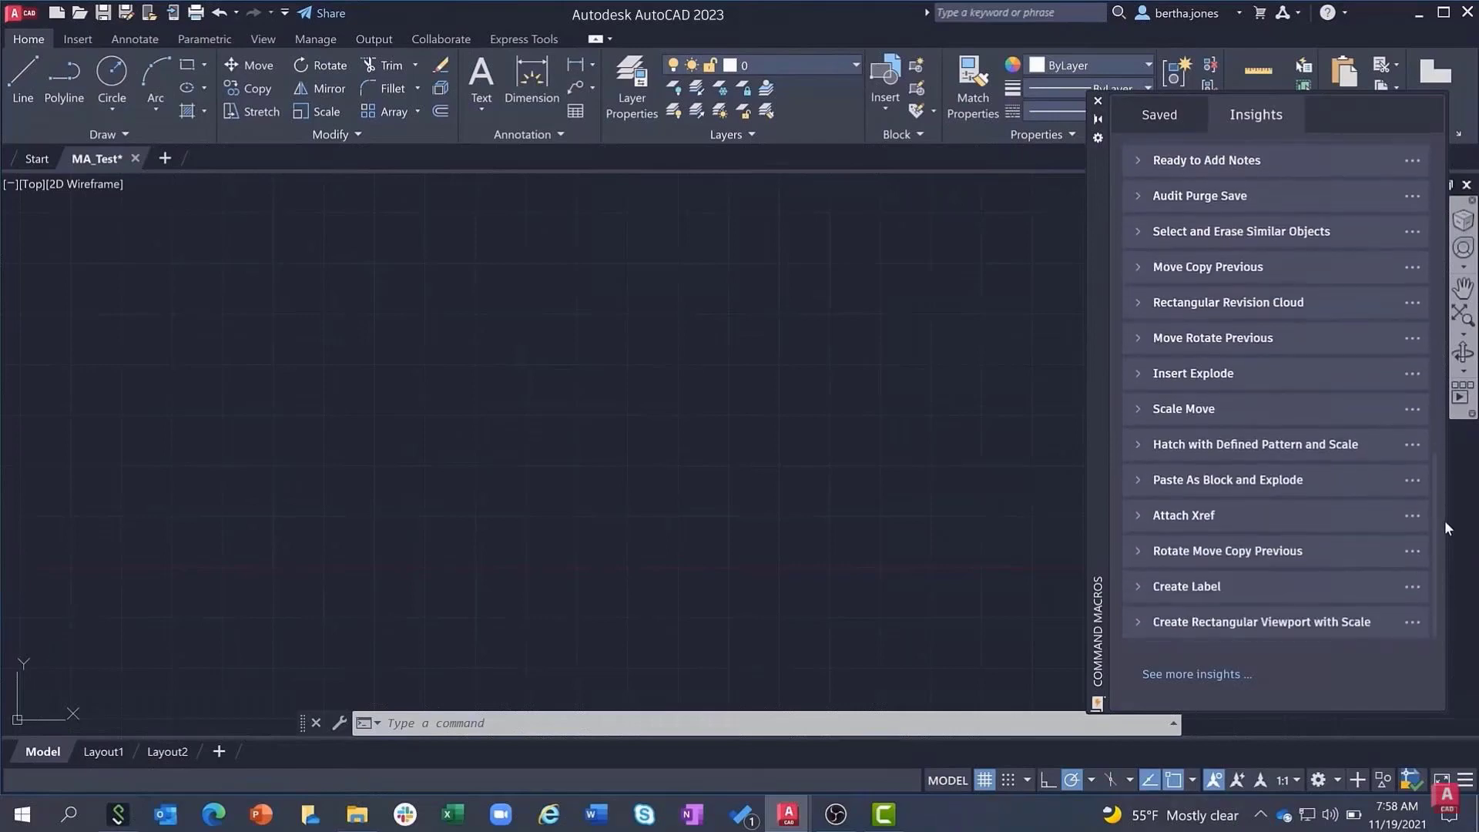
pyautogui.click(1139, 449)
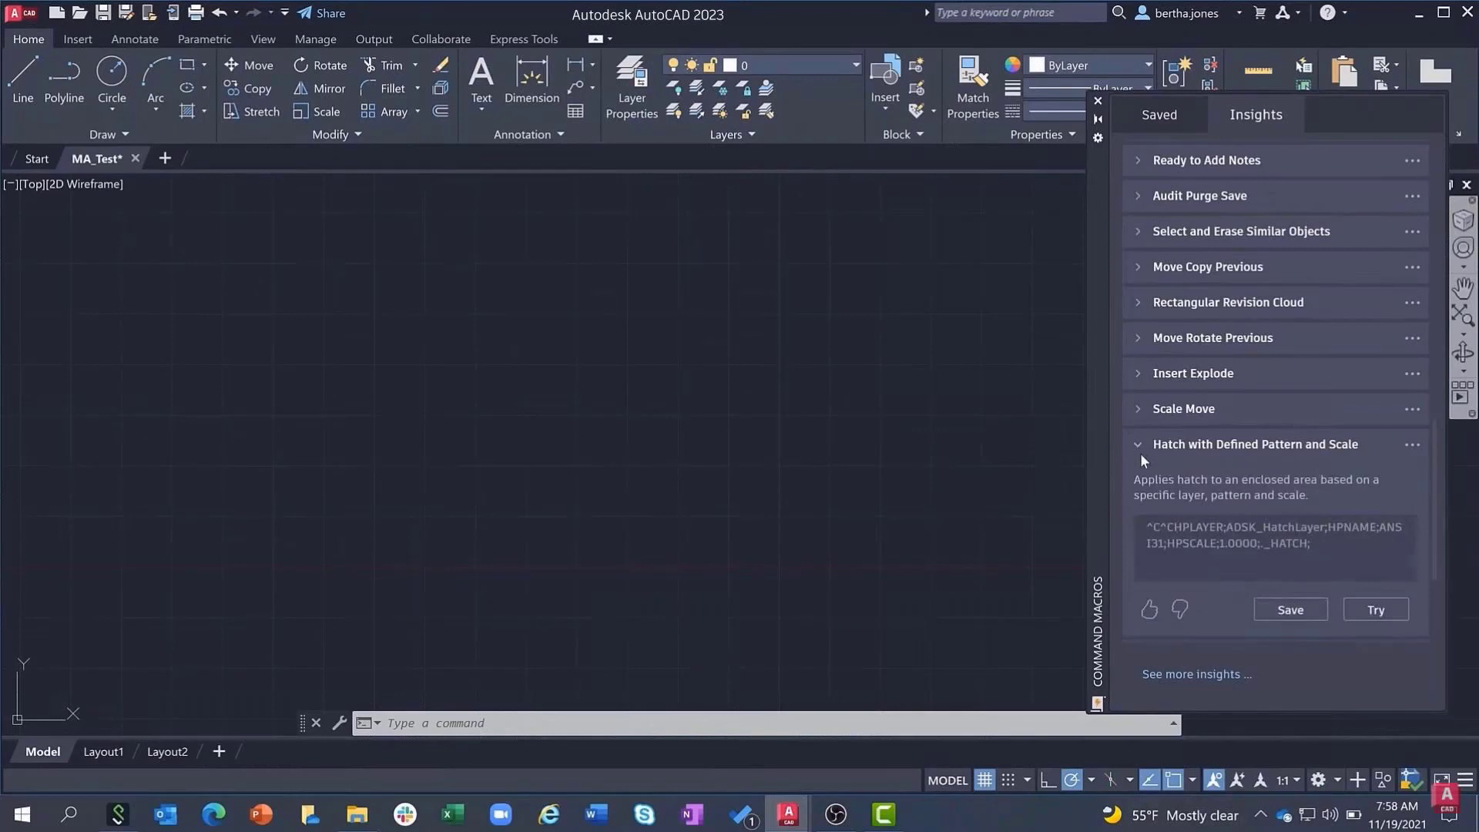
pyautogui.click(1136, 303)
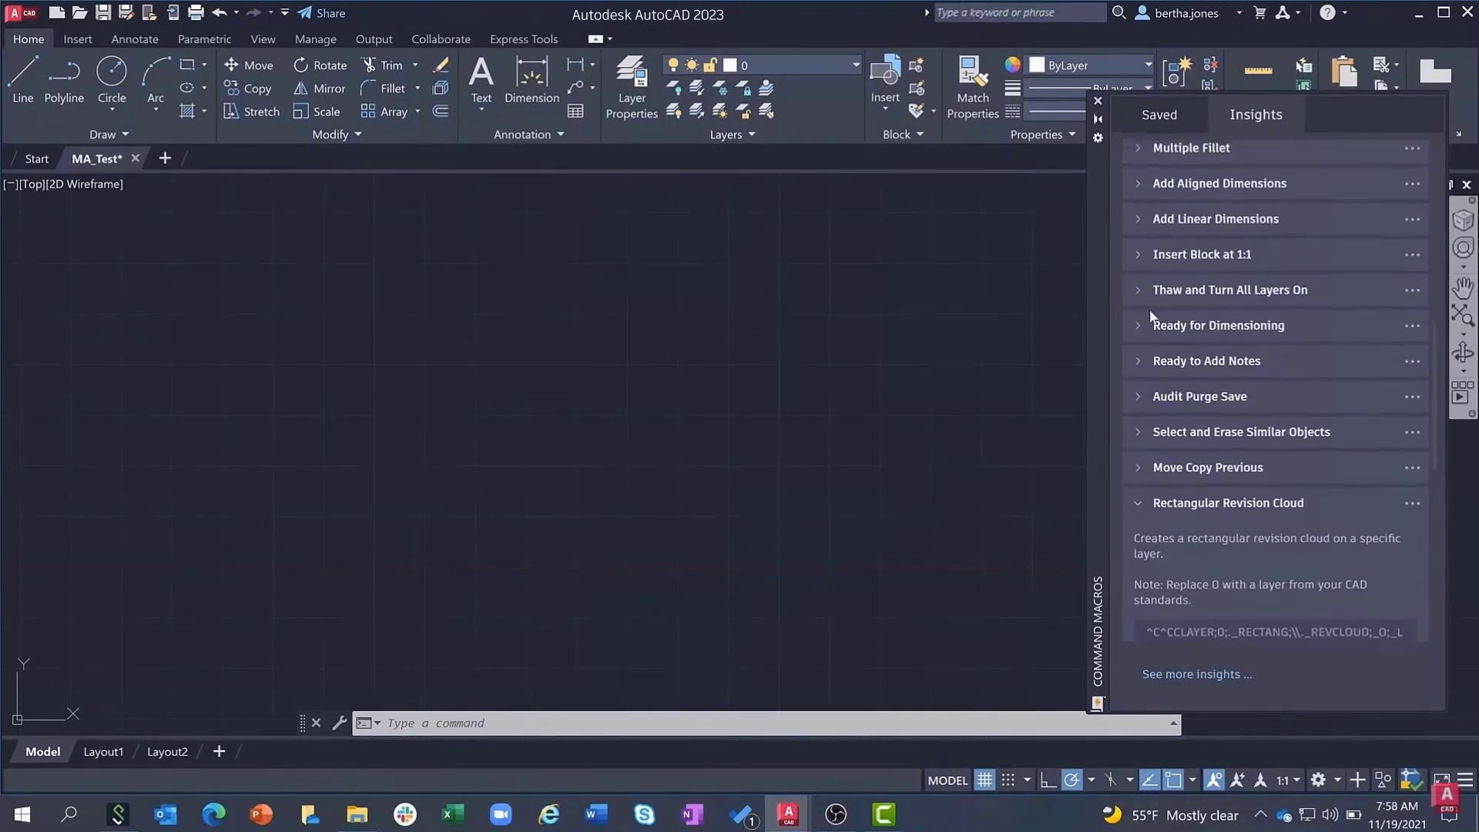
pyautogui.click(1140, 291)
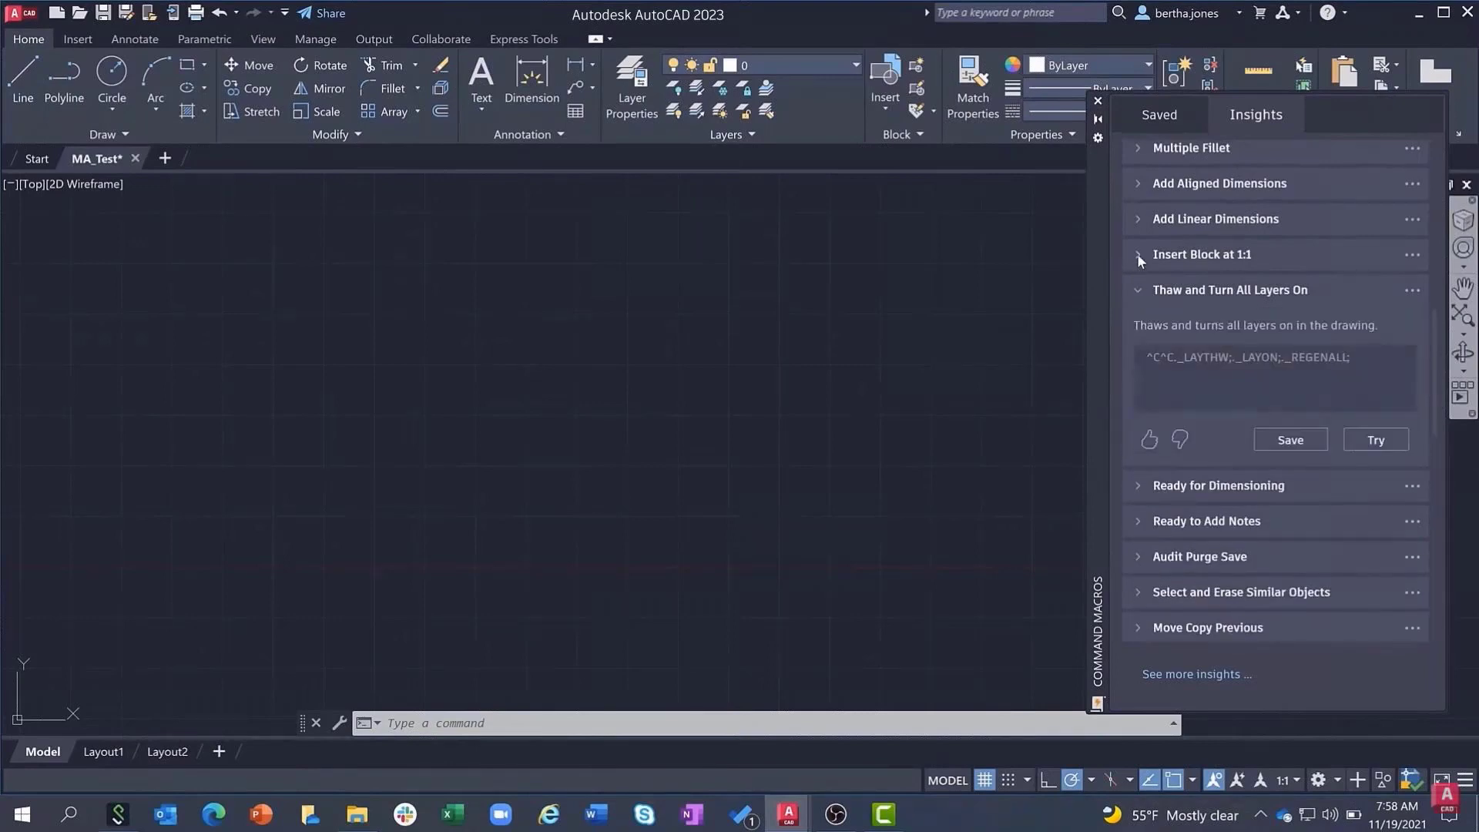
pyautogui.click(1138, 256)
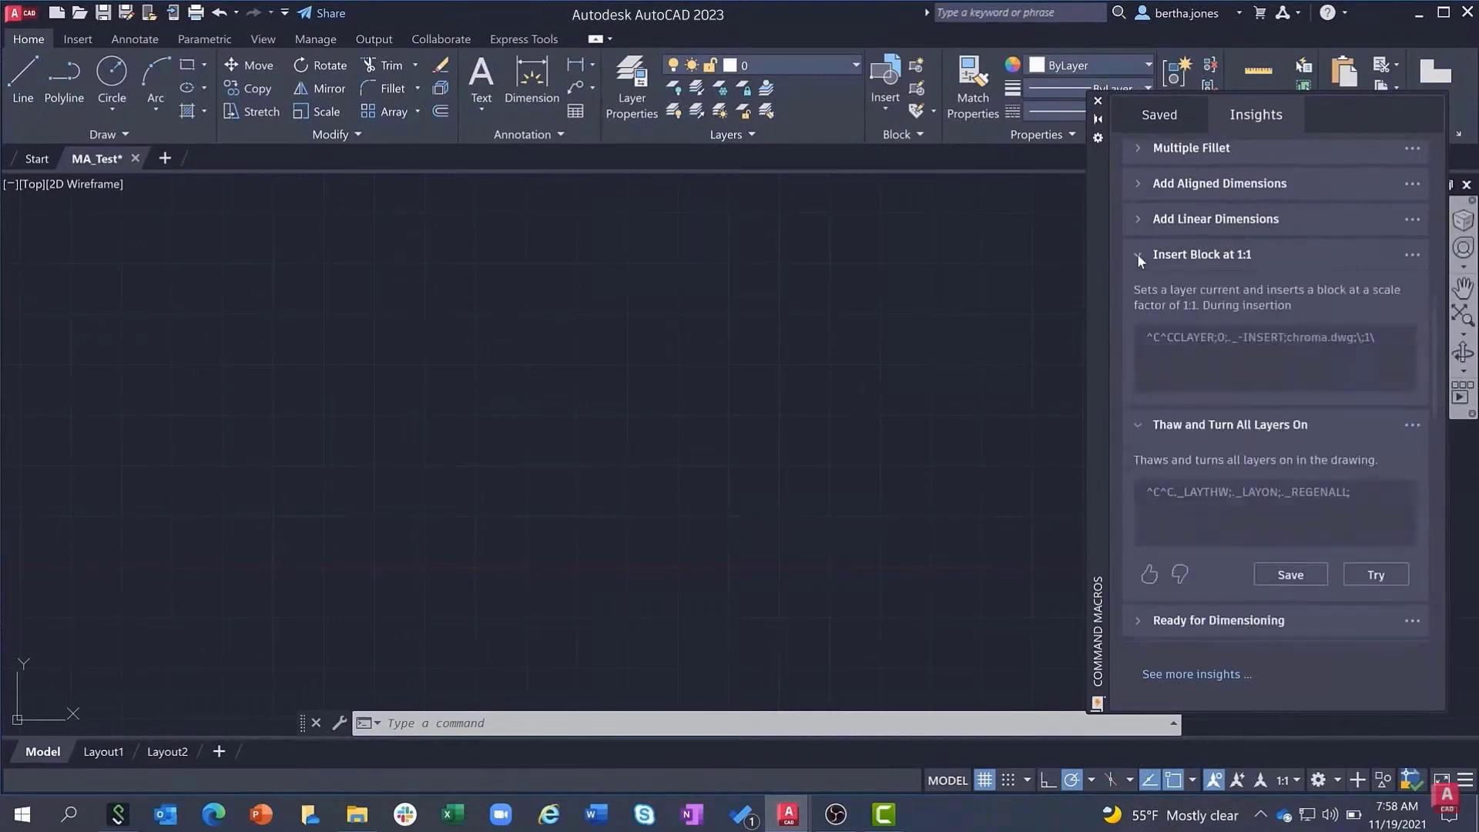
pyautogui.click(1137, 184)
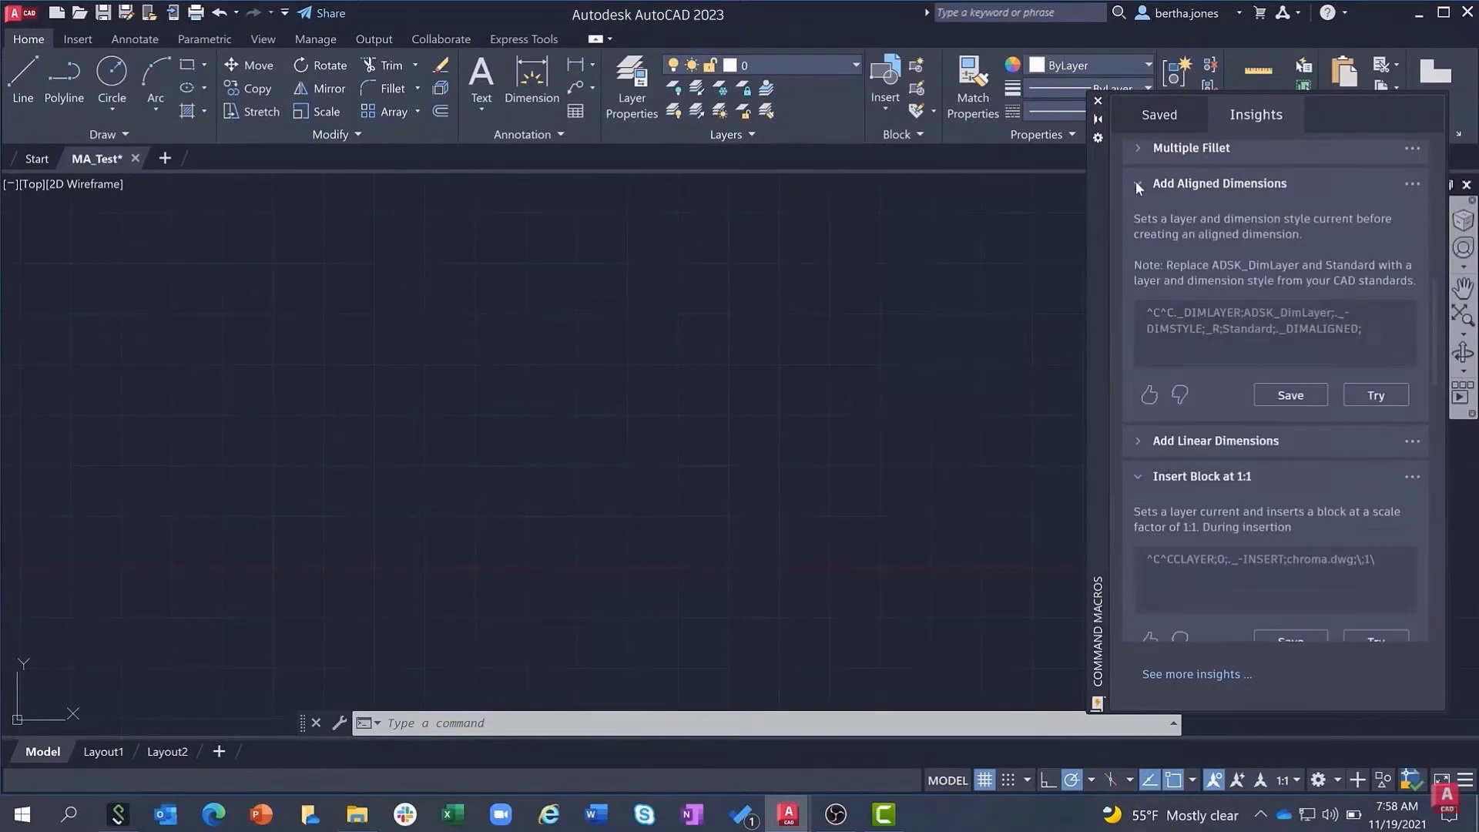
pyautogui.click(1139, 441)
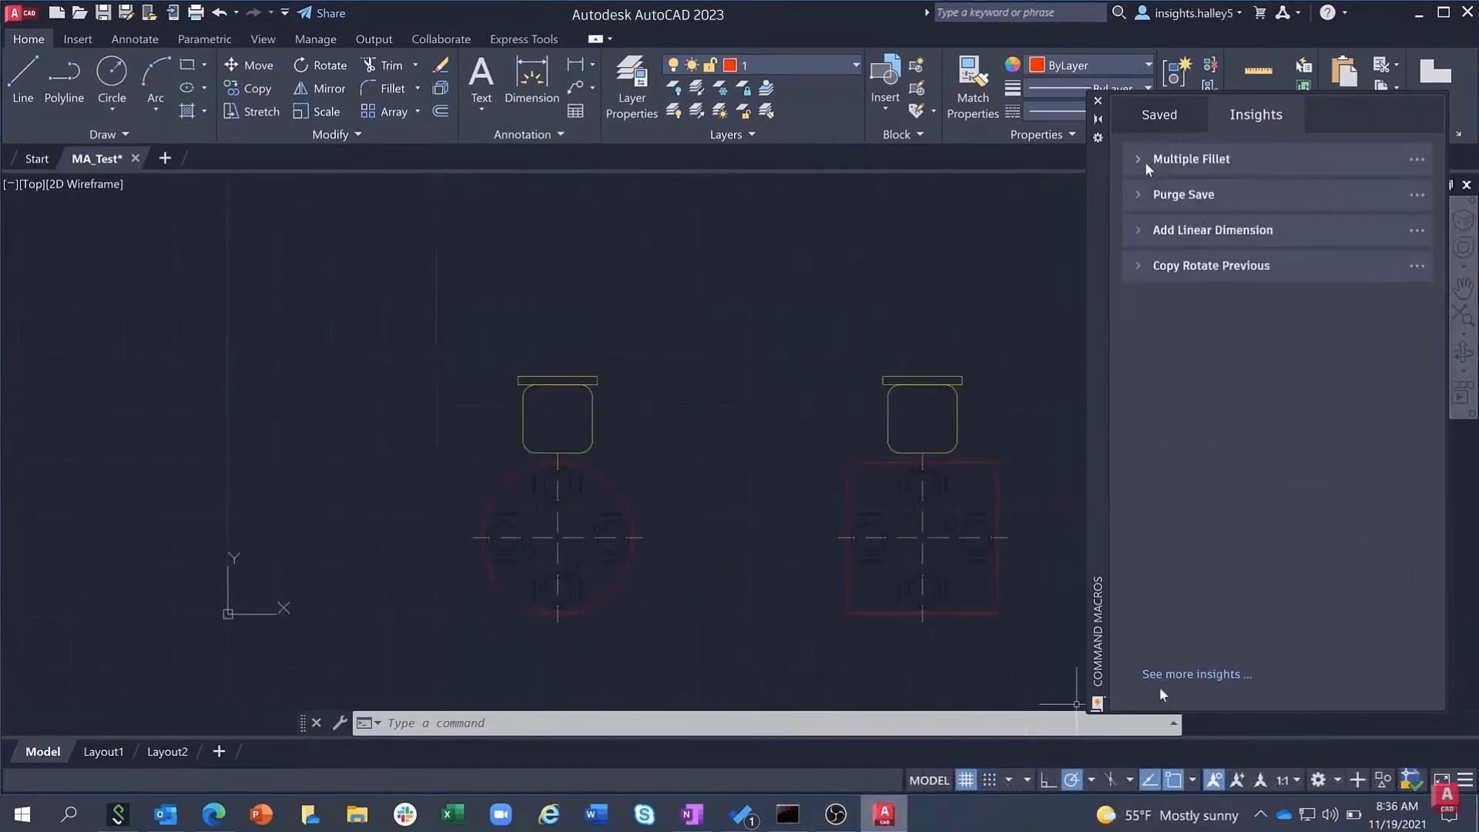
# Step: Show more insights and look through the cards on the My Insights page
pyautogui.click(1171, 675)
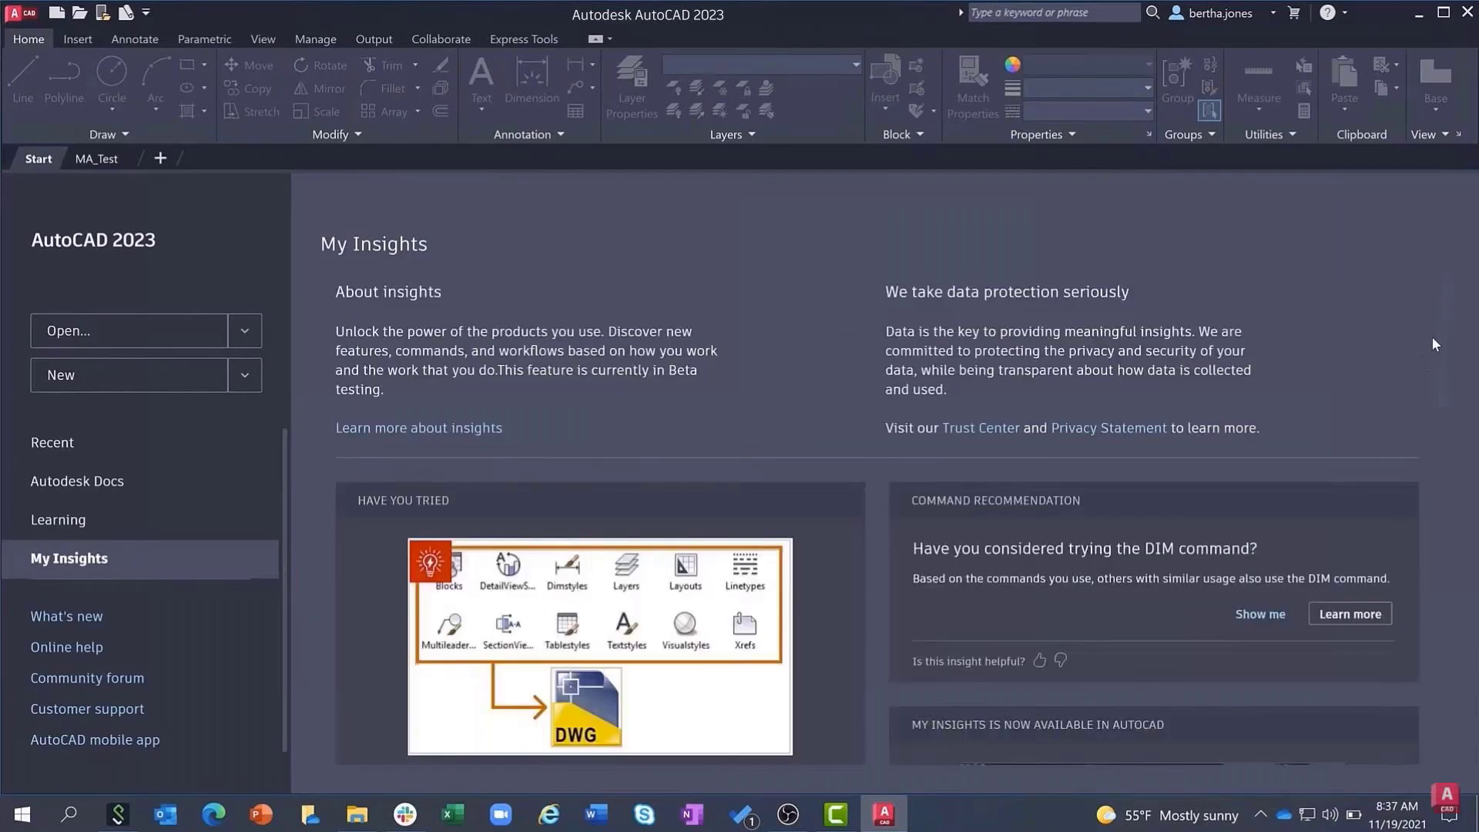
pyautogui.scroll(-4, 1441, 324)
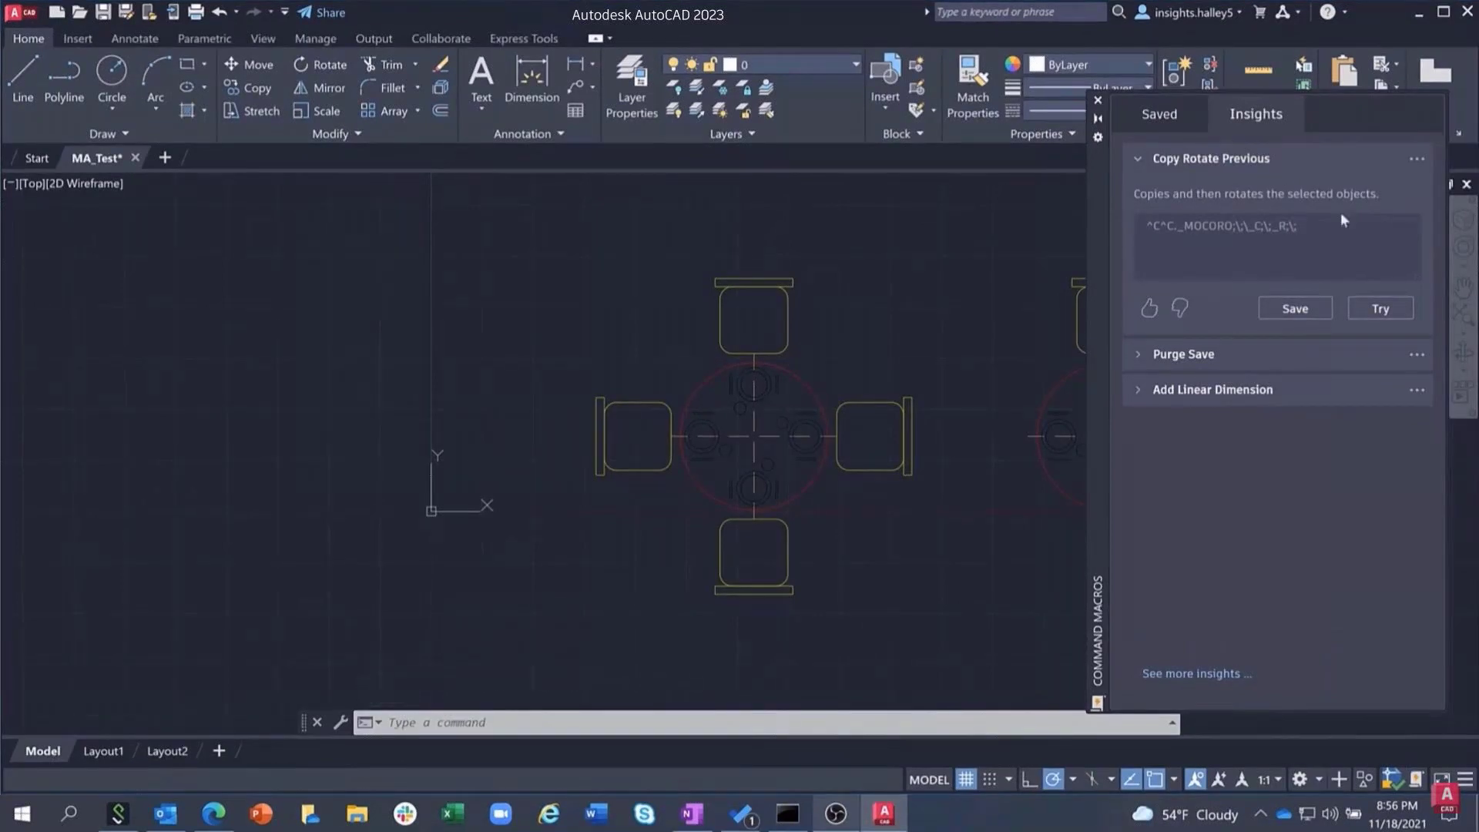
# Step: Save the Copy Rotate Previous macro and run it to place the second table's chair on its right side, facing the table
pyautogui.click(1297, 309)
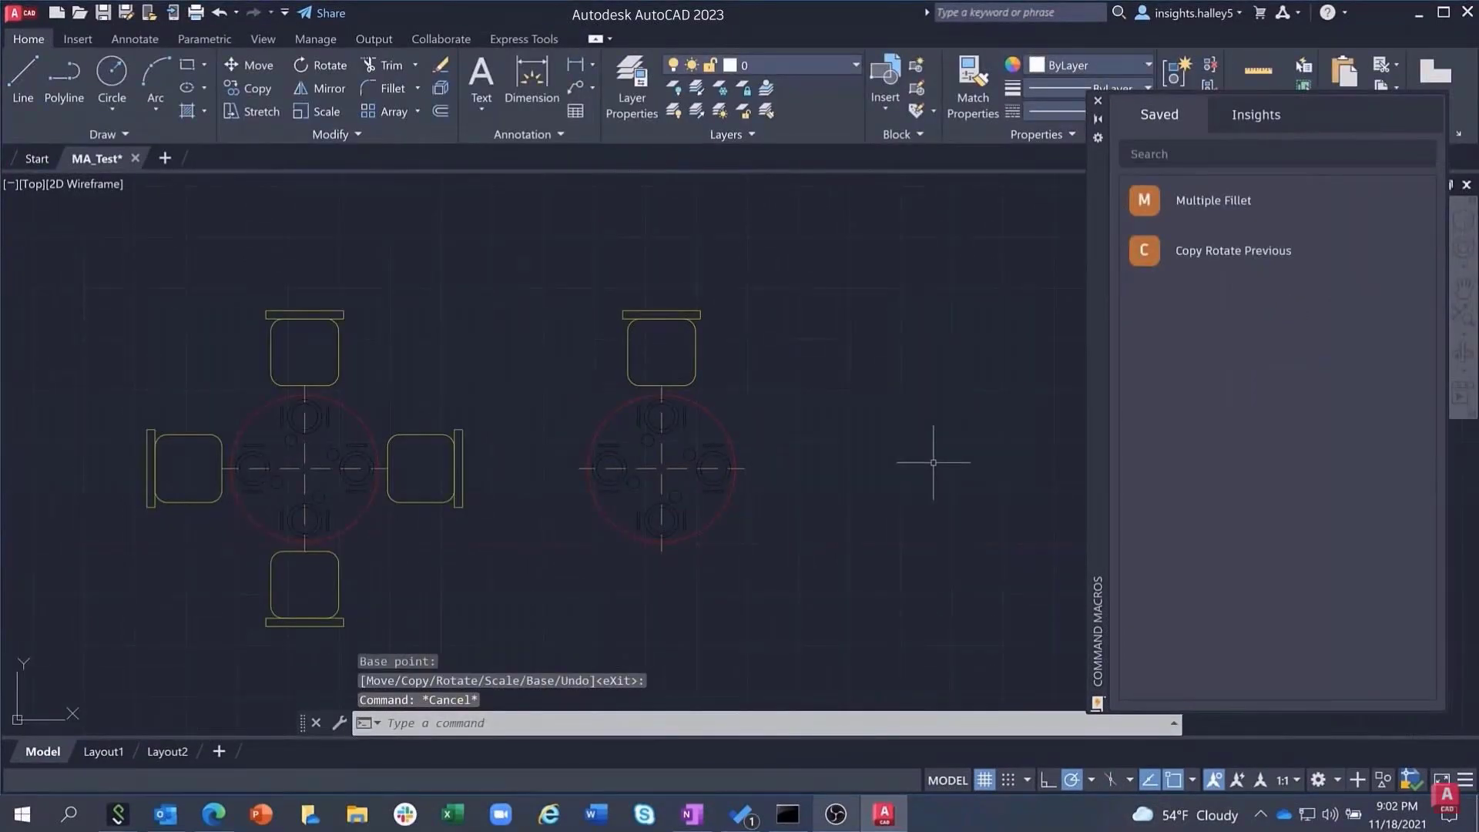
pyautogui.click(1199, 248)
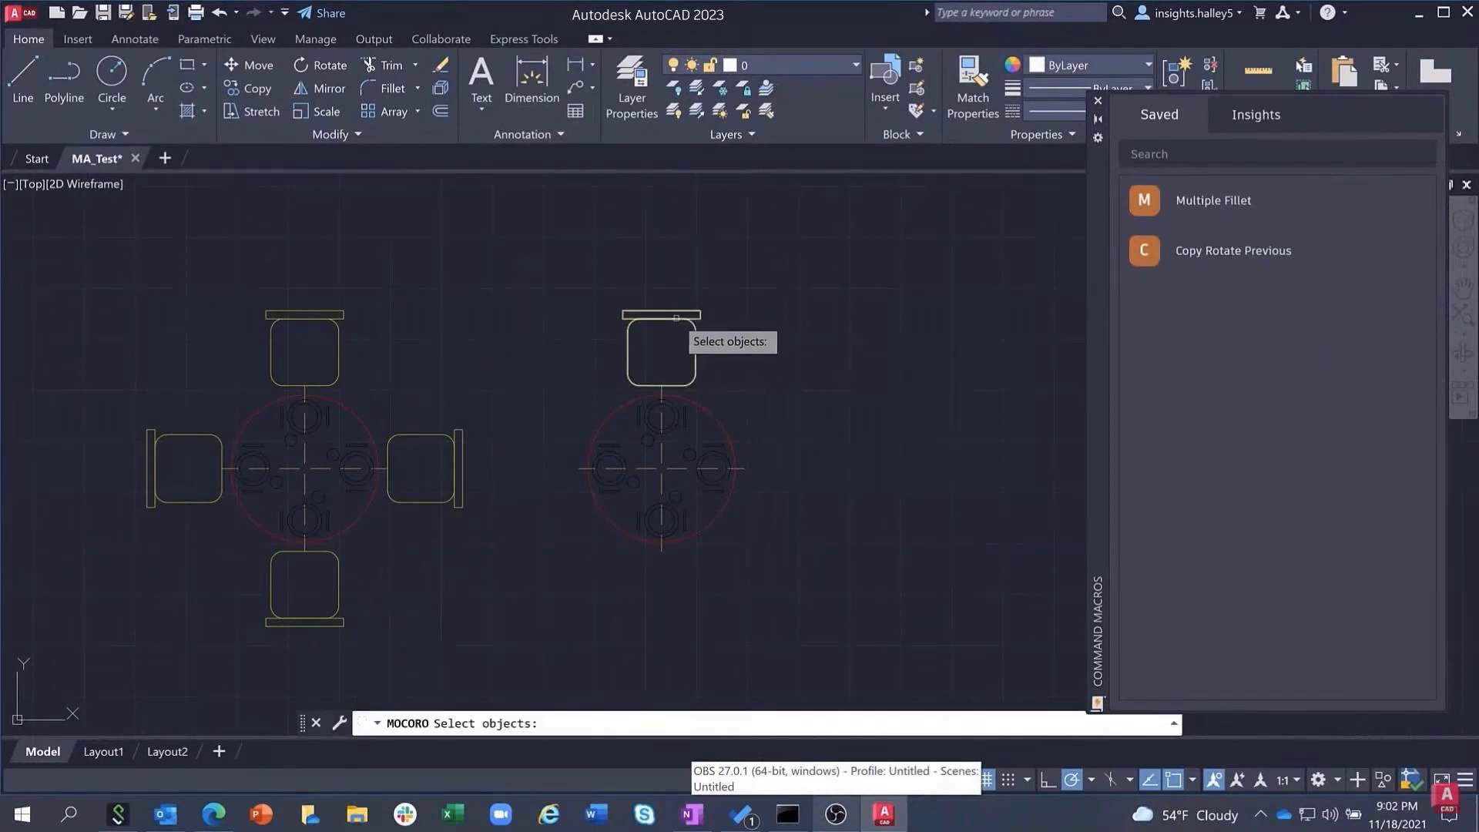
pyautogui.click(676, 318)
pyautogui.press('Return')
pyautogui.click(662, 385)
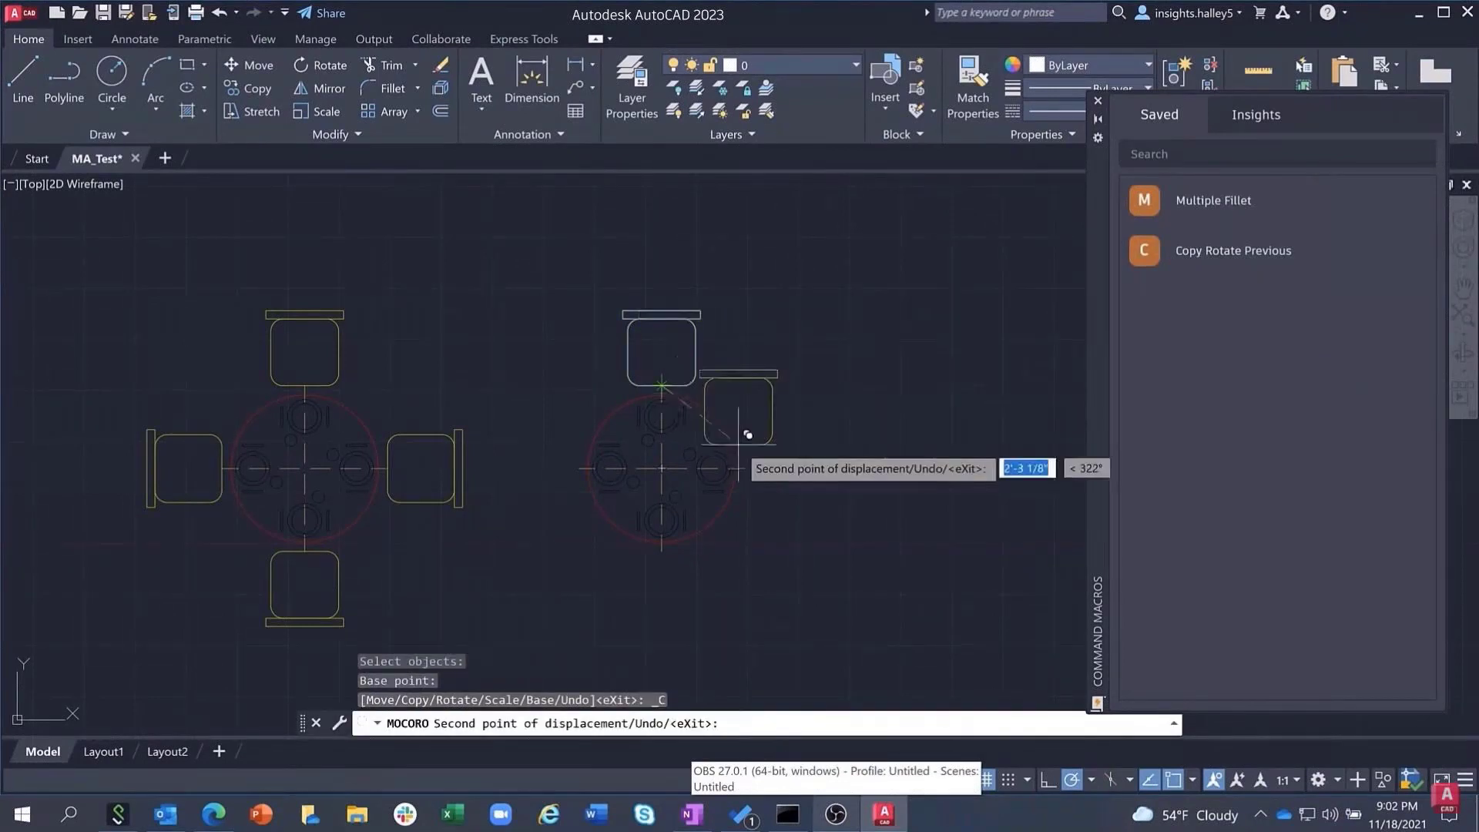
pyautogui.click(745, 467)
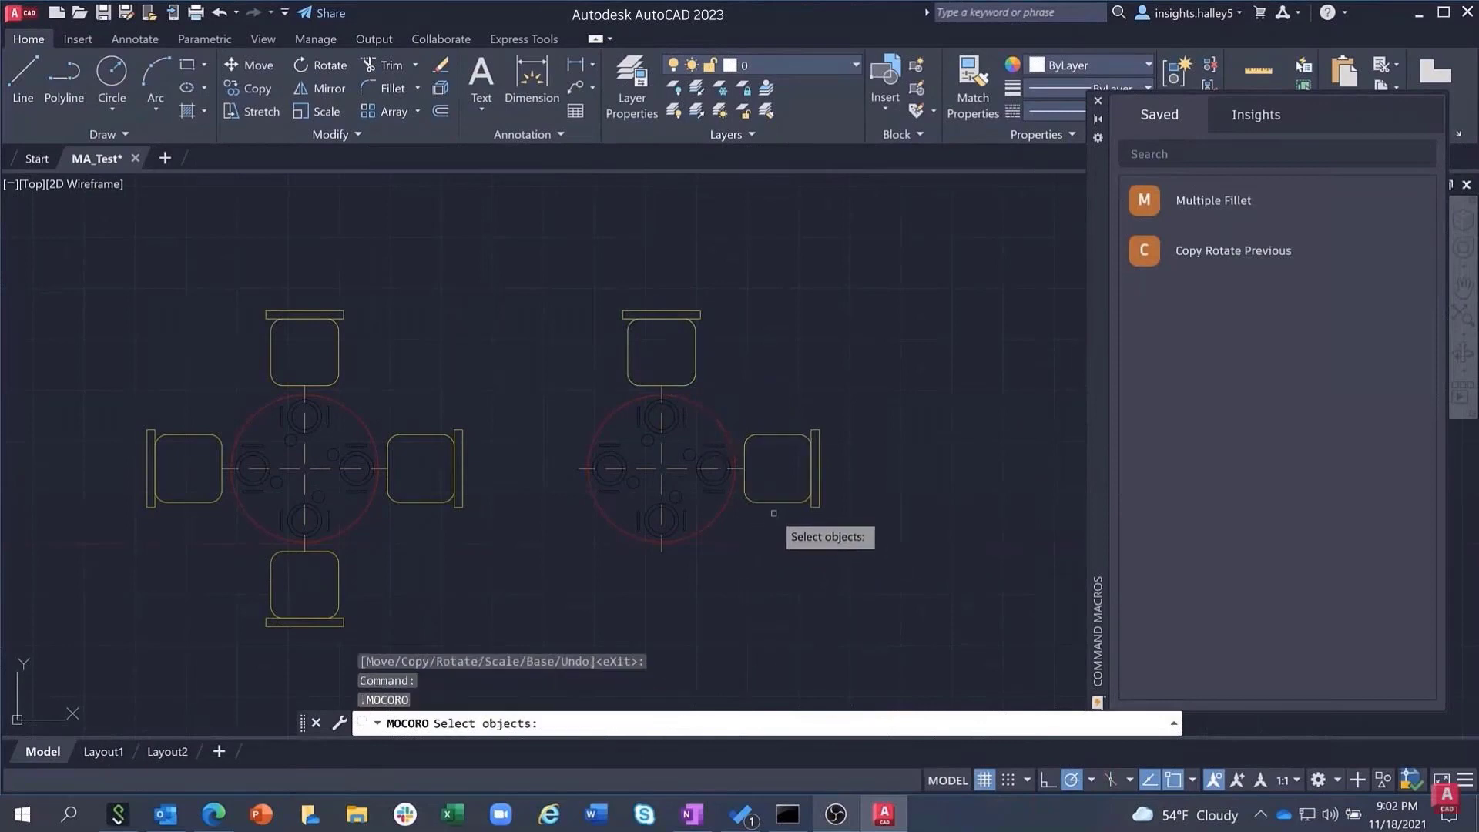
pyautogui.press('Escape')
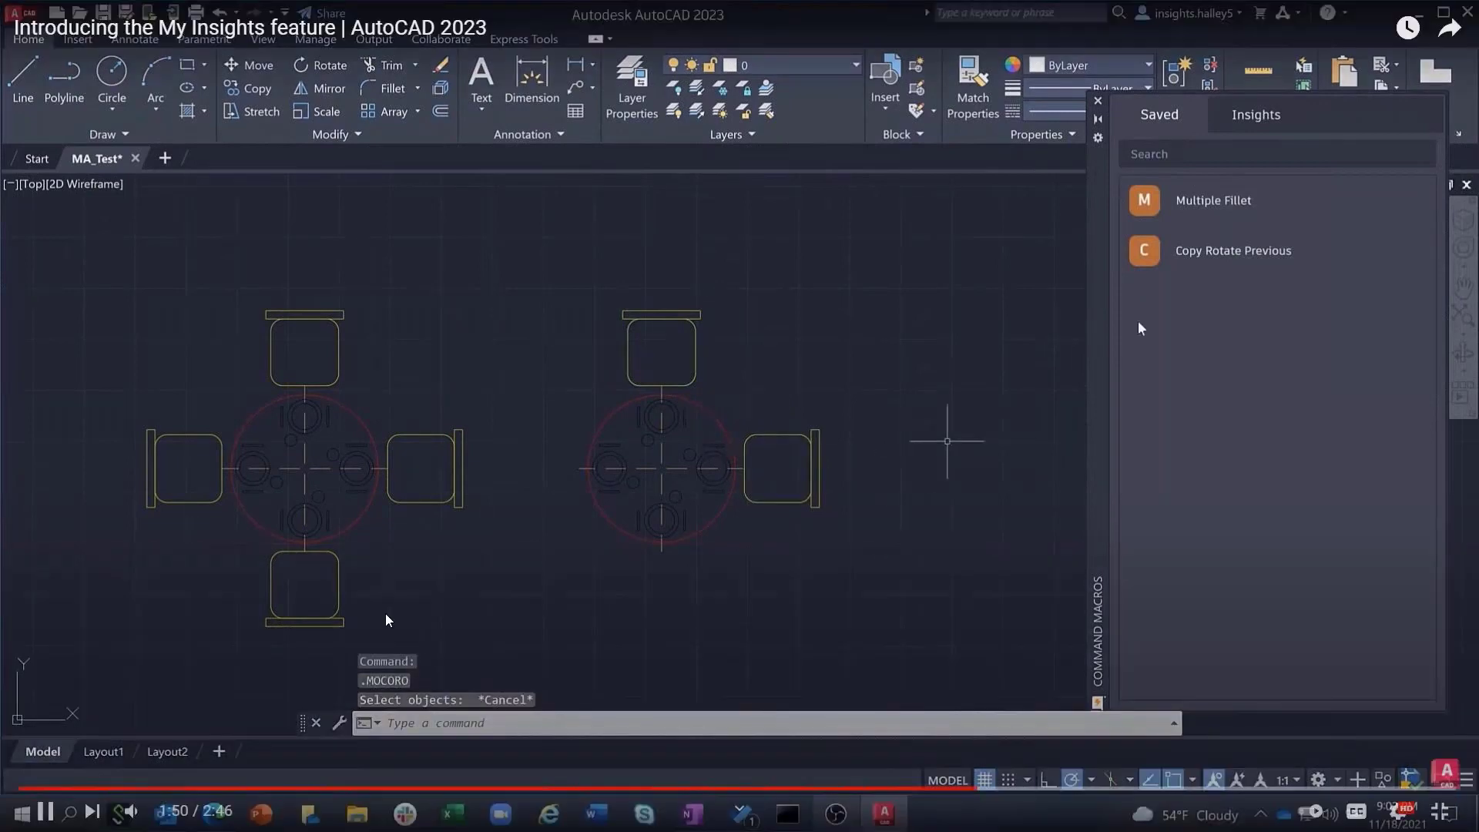
# Step: Run Copy Rotate Previous on the second table's right chair to place a rotated copy below the table, facing it
pyautogui.click(1187, 259)
pyautogui.click(817, 466)
pyautogui.press('Return')
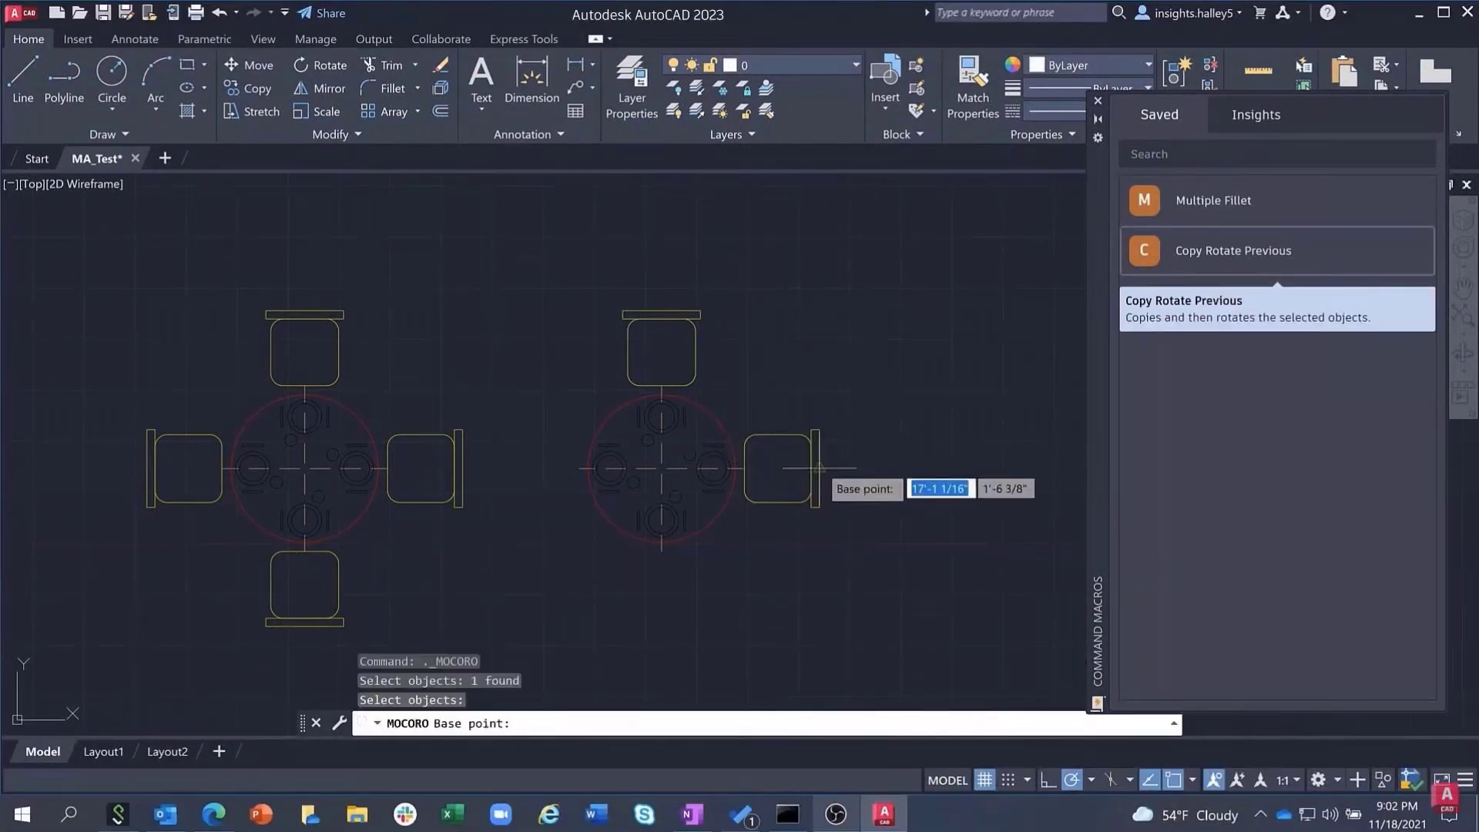
pyautogui.click(744, 468)
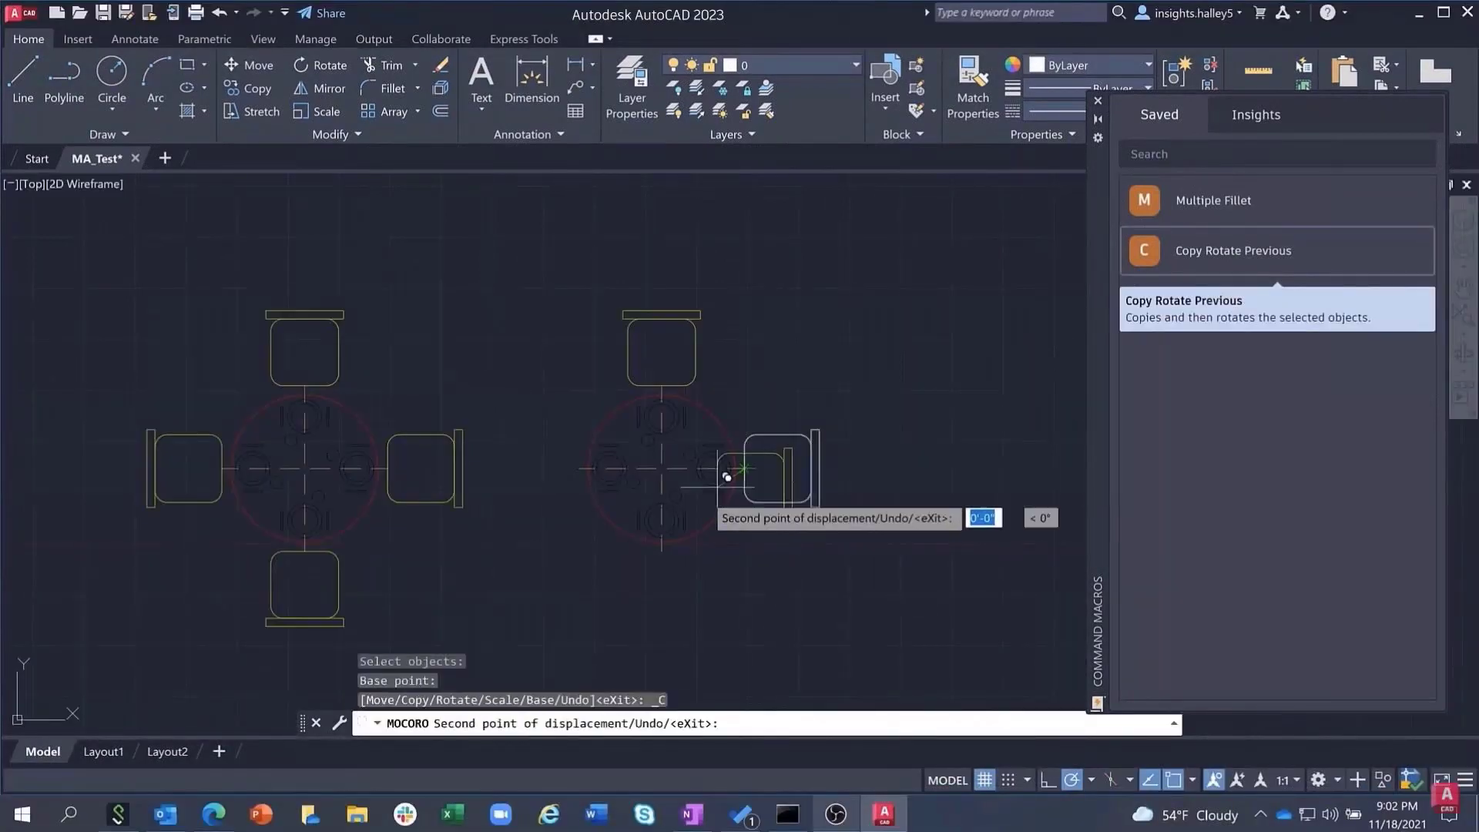
pyautogui.click(671, 541)
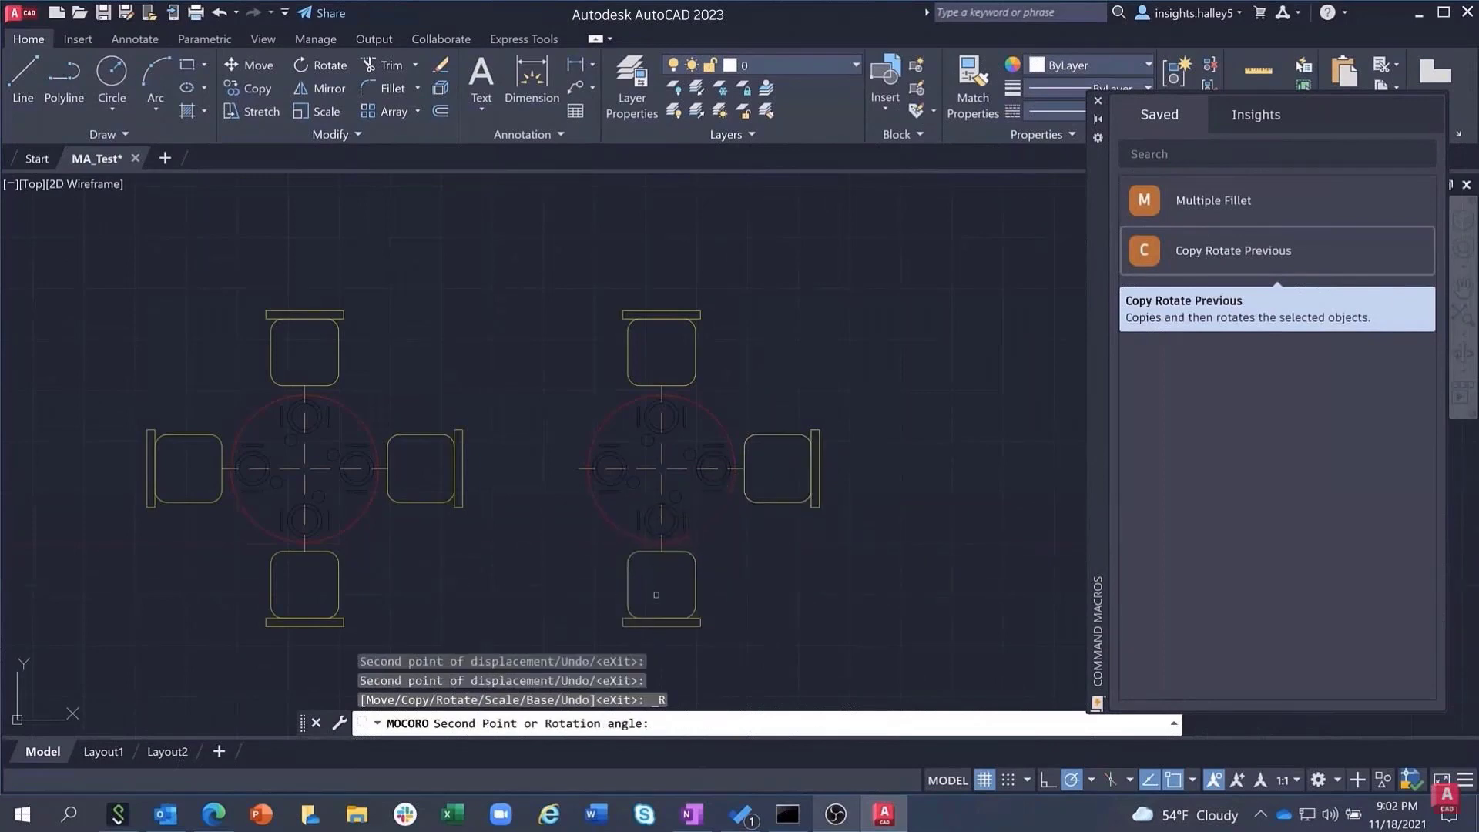
pyautogui.press('Escape')
pyautogui.press('Escape')
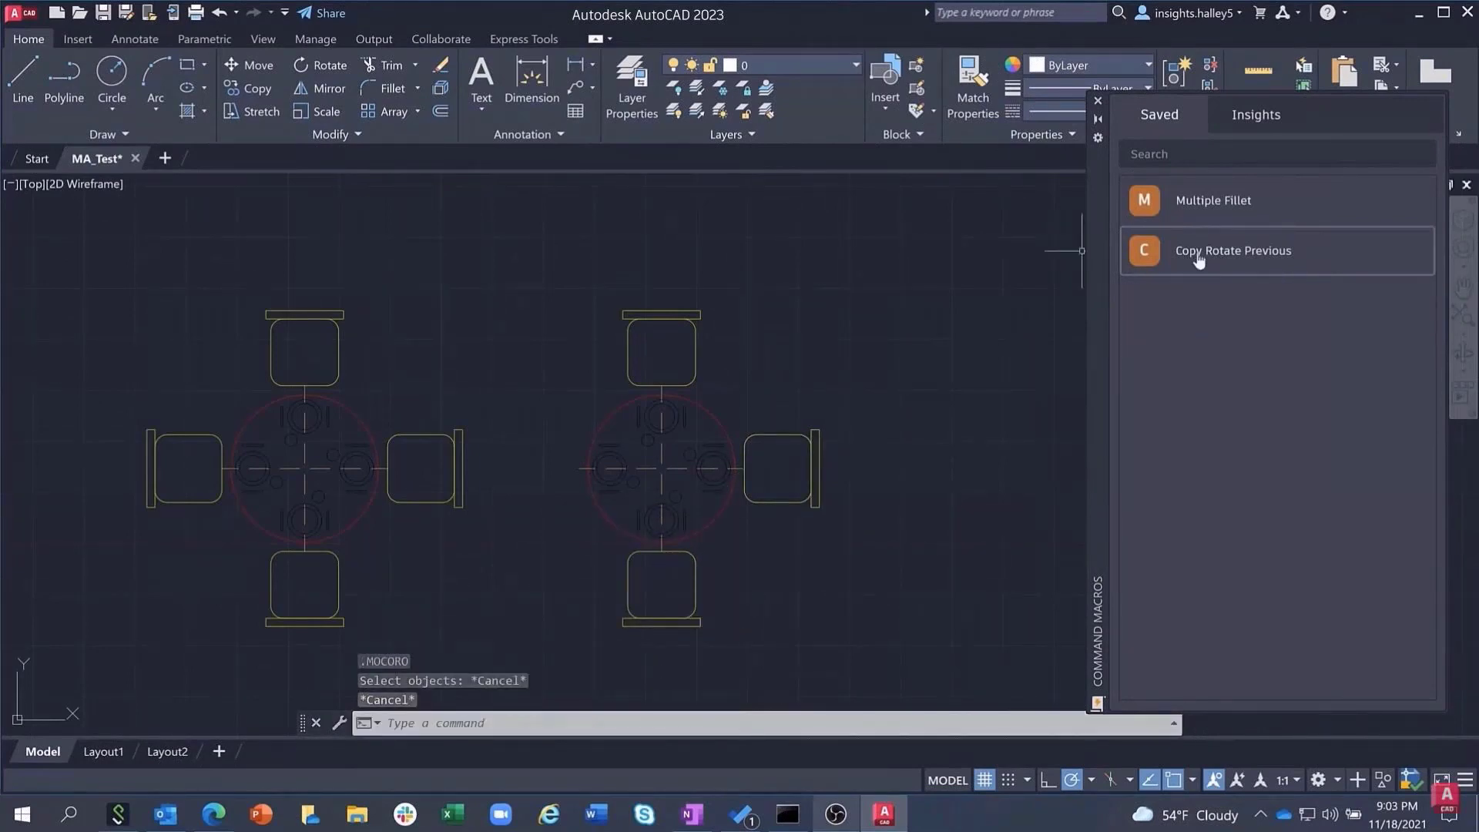
# Step: Examine the Copy Rotate Previous macro's properties in the Customize User Interface editor and close it
pyautogui.rightClick(1199, 262)
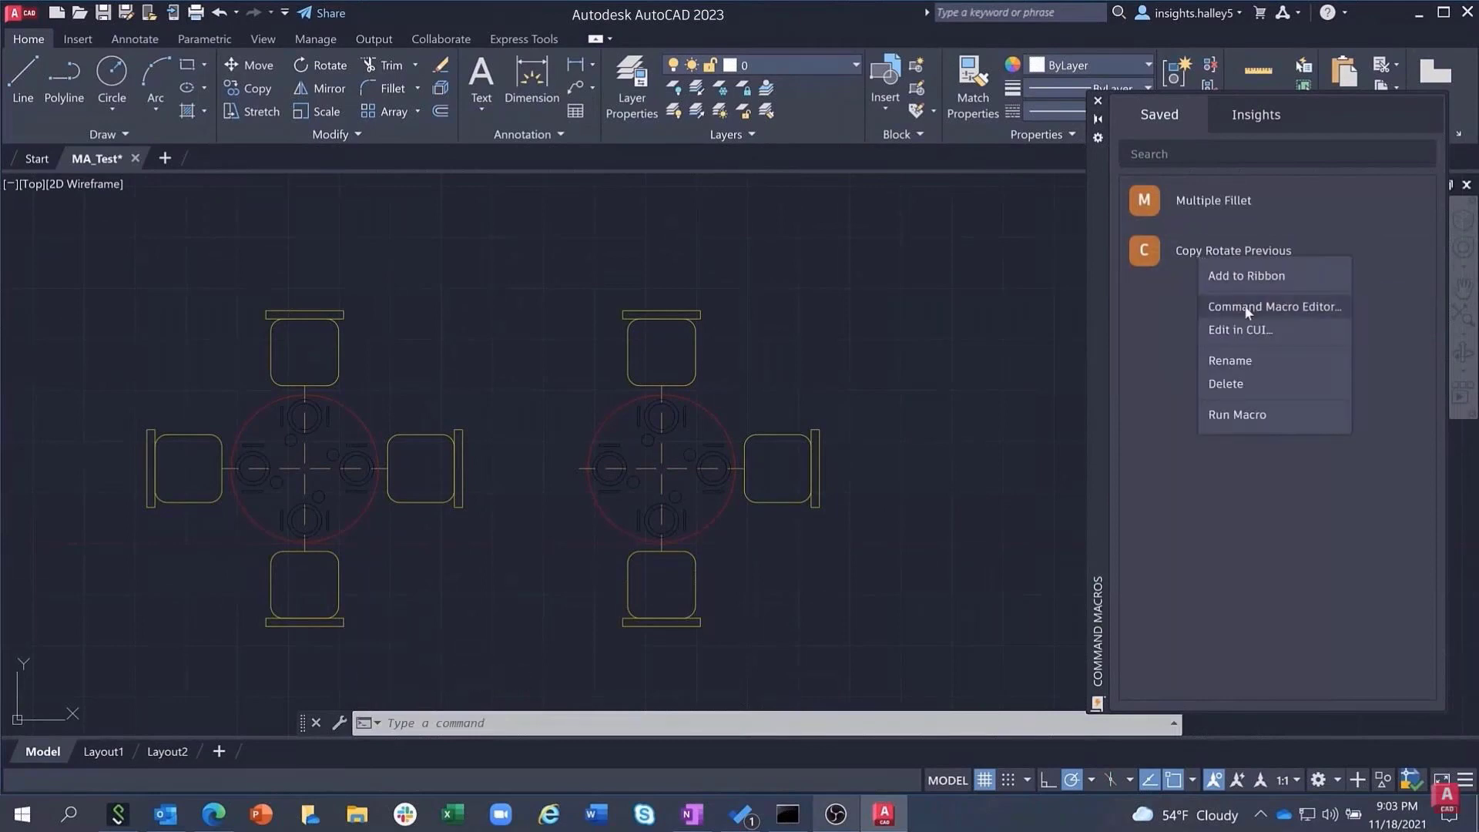
pyautogui.click(1245, 328)
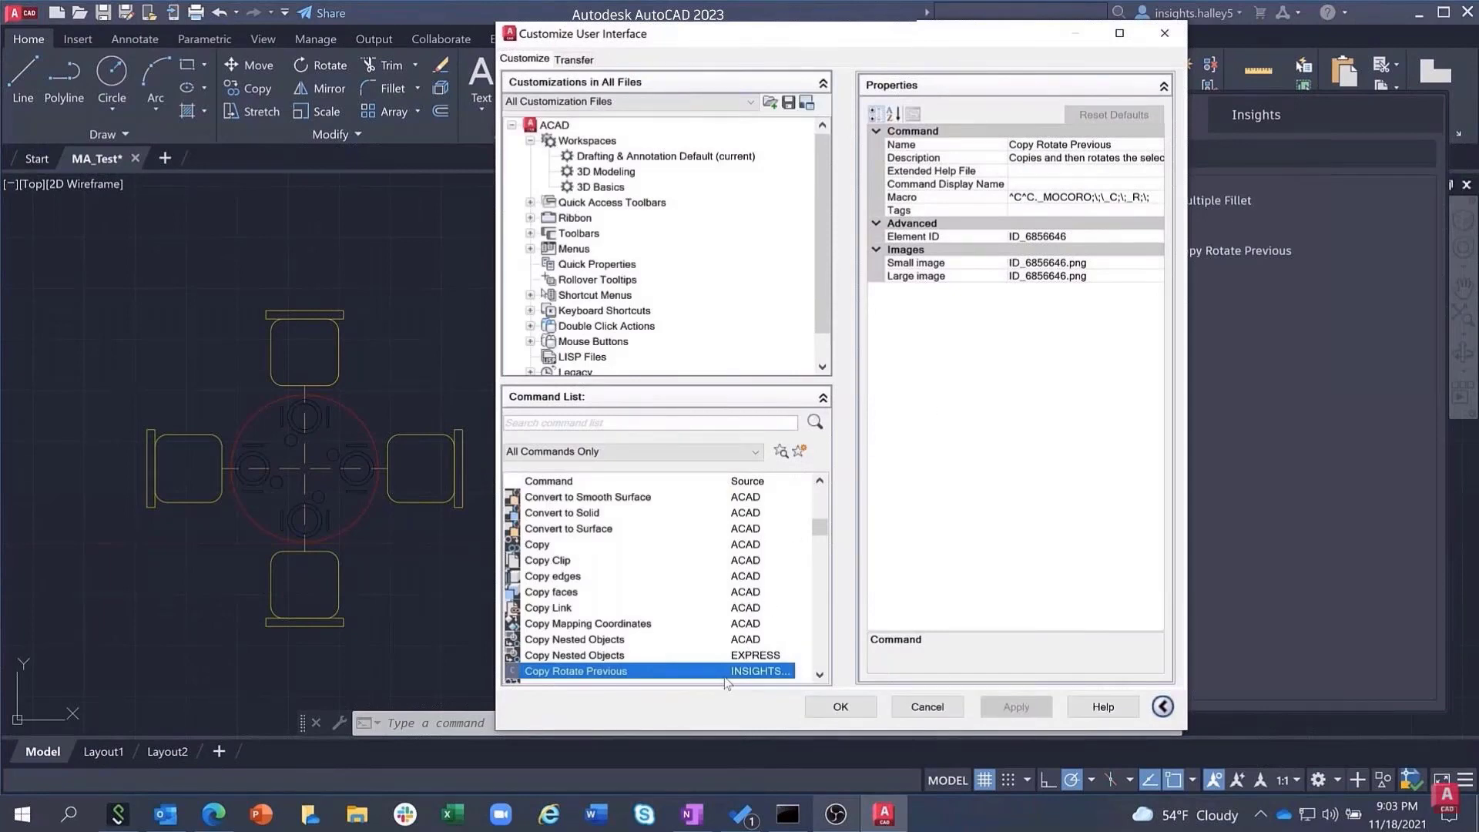
pyautogui.click(835, 712)
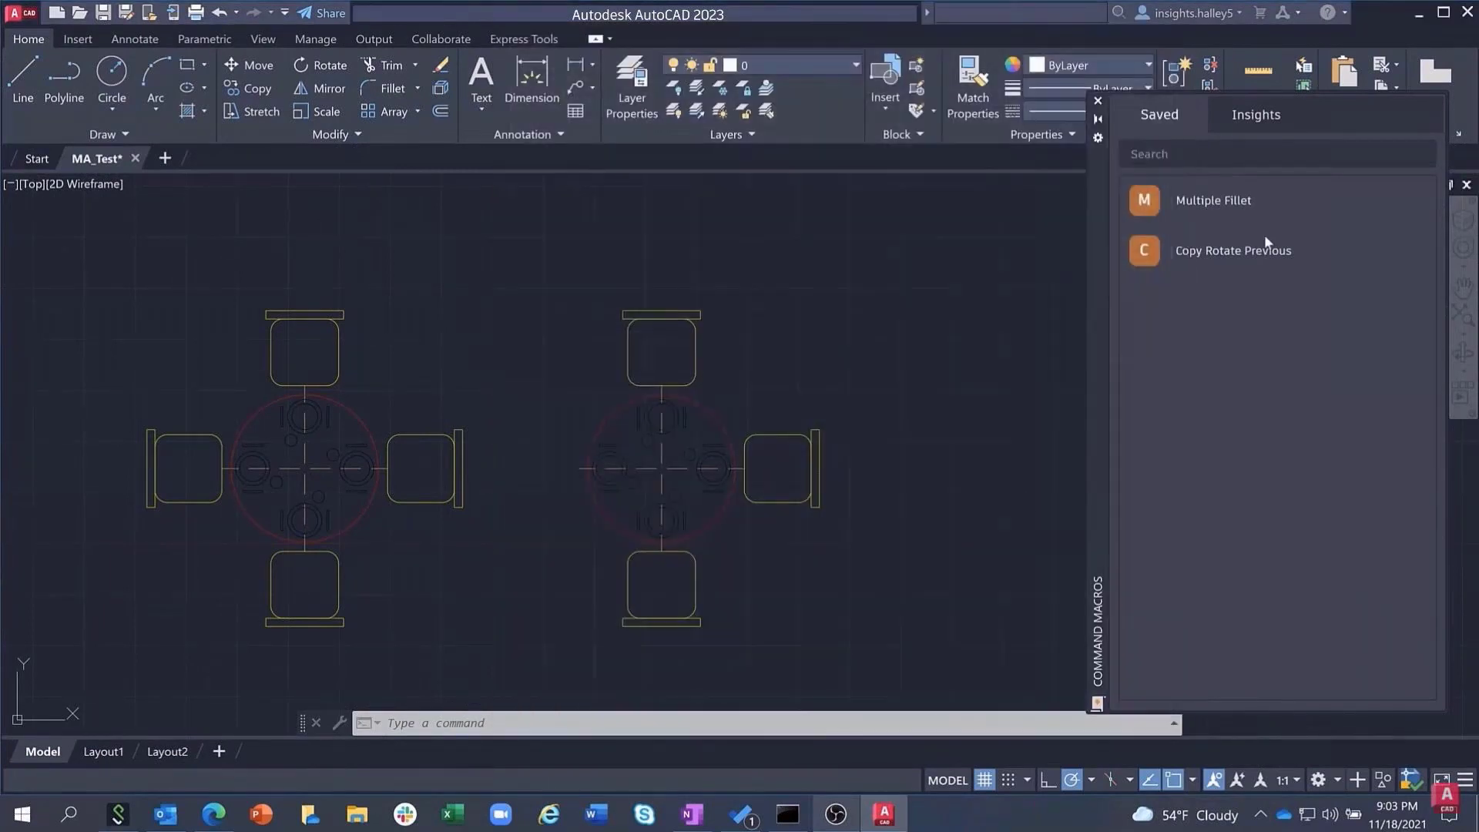
# Step: Examine the name, description, image and macro string of Copy Rotate Previous in the Command Macro Editor, and accept it
pyautogui.rightClick(1234, 260)
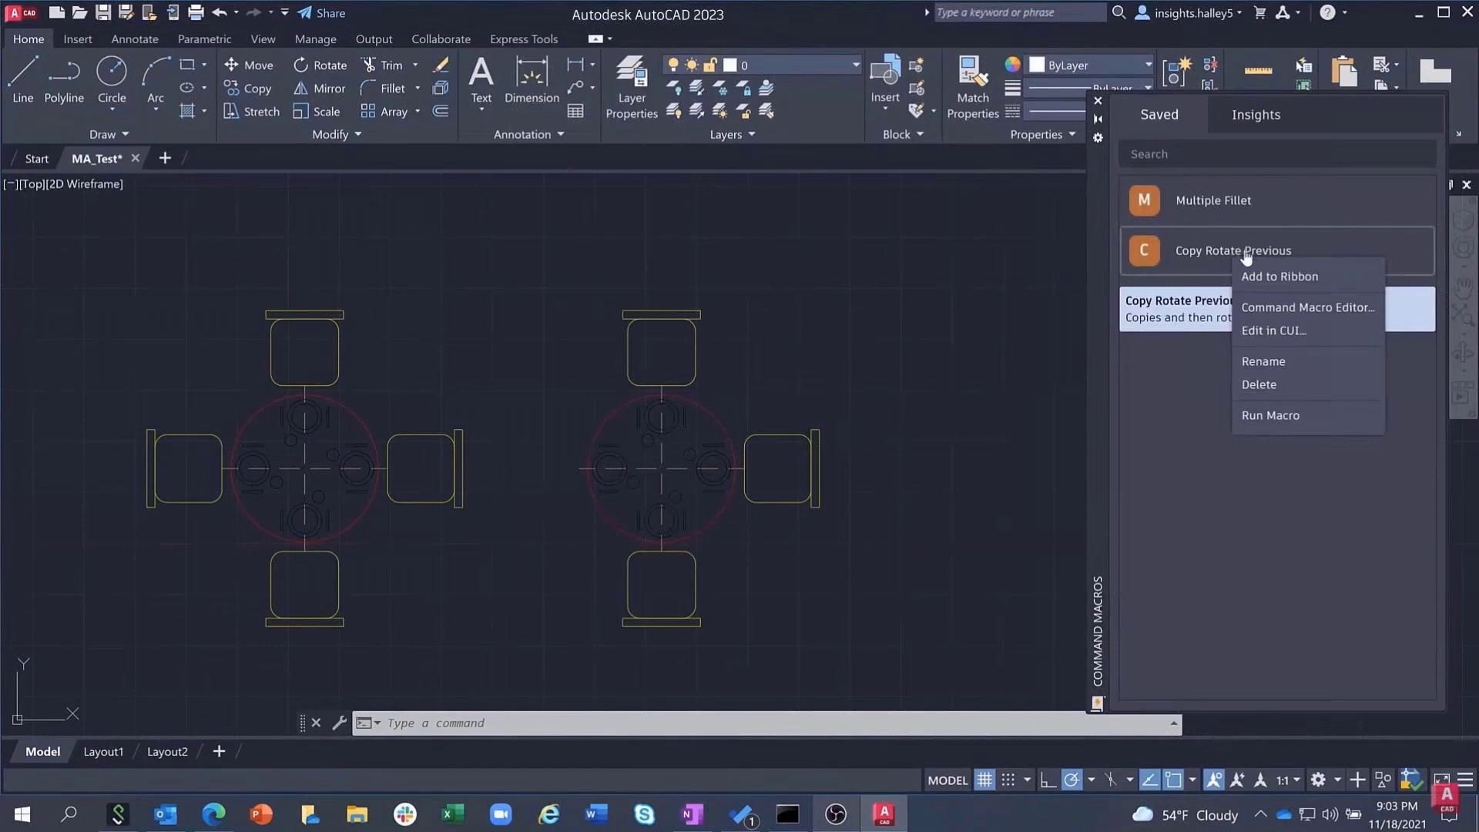
pyautogui.click(1307, 309)
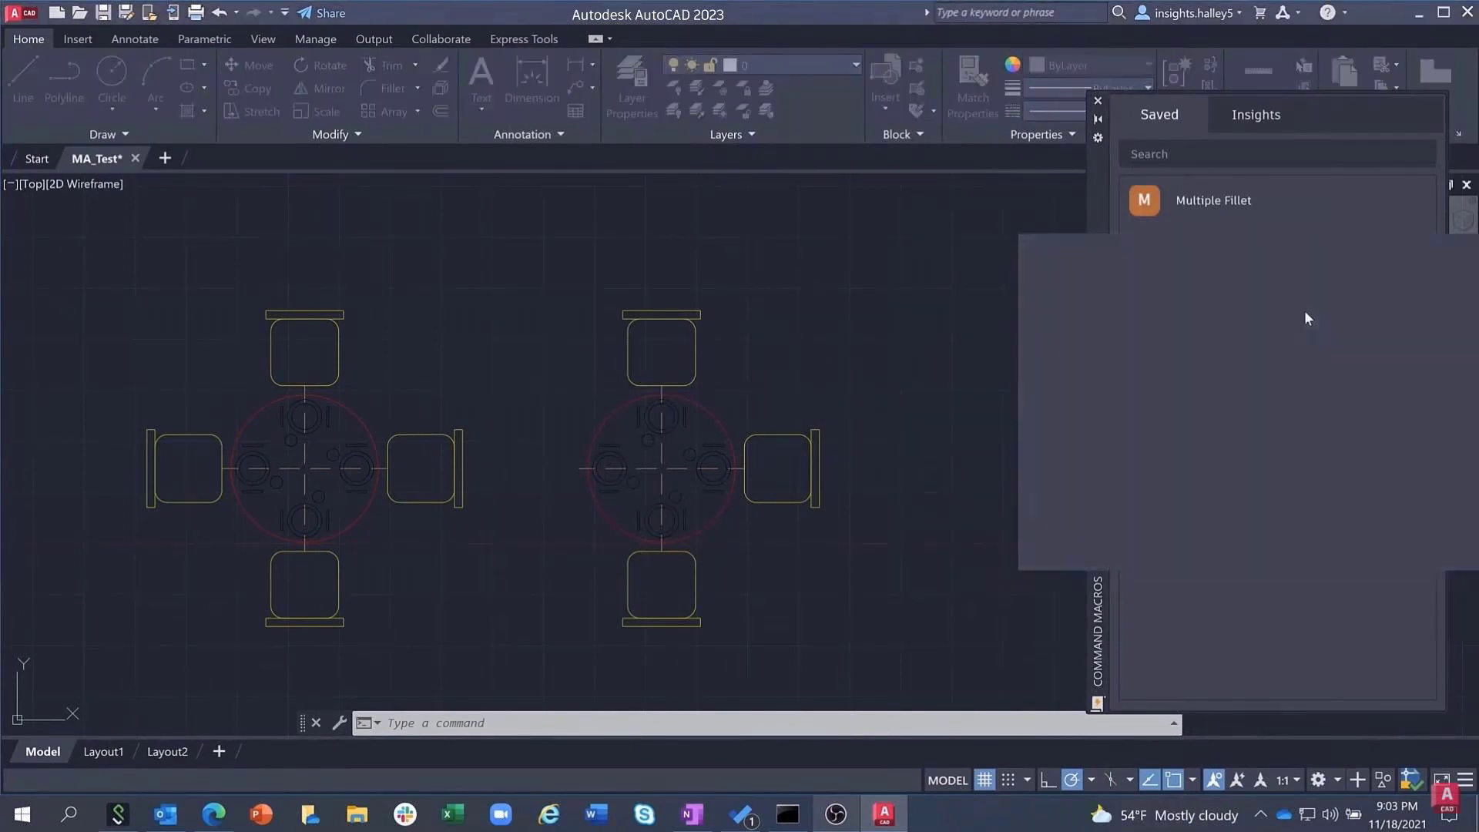
pyautogui.moveTo(1291, 257); pyautogui.dragTo(901, 173)
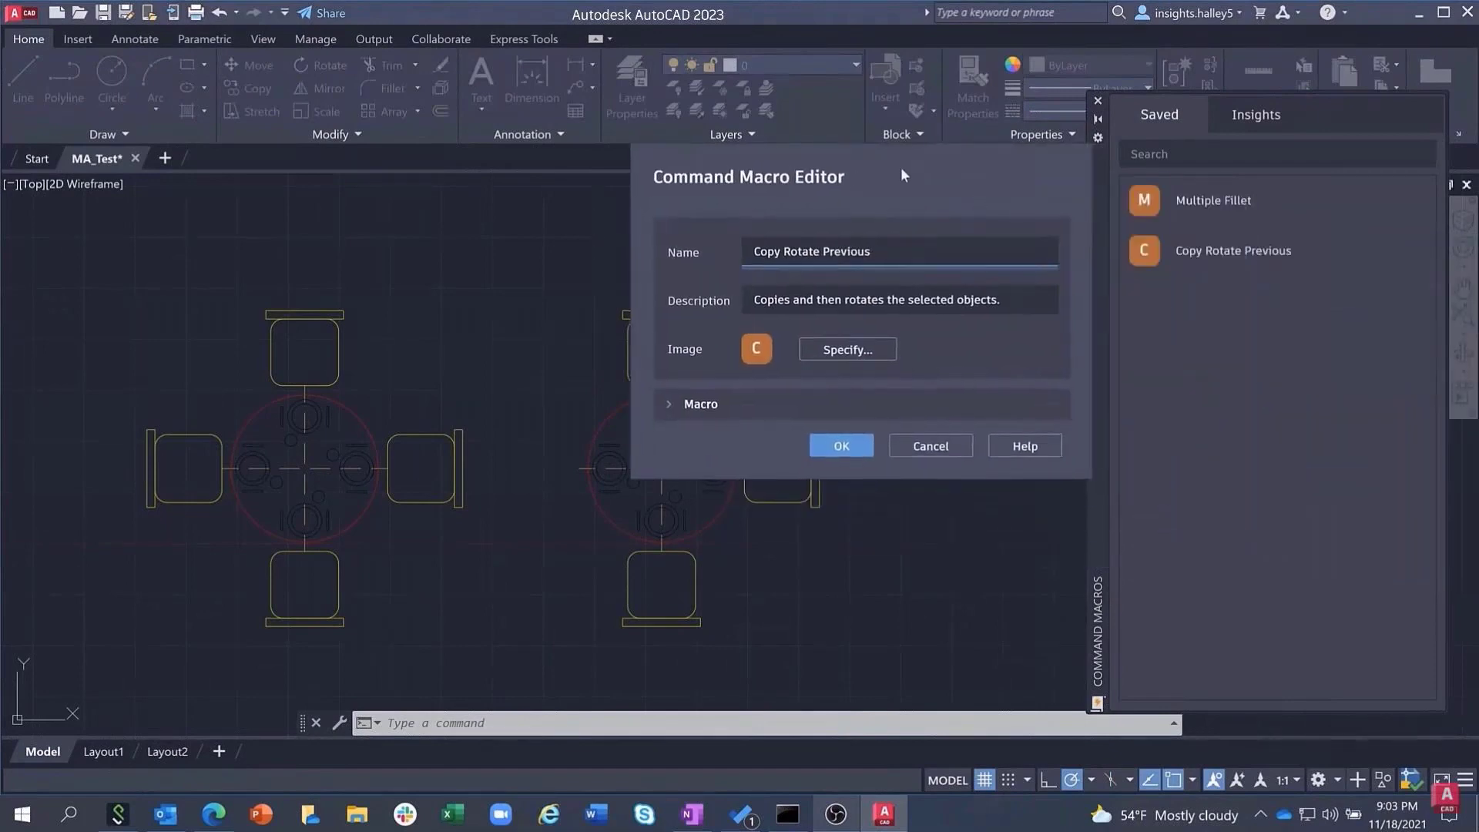
pyautogui.click(896, 250)
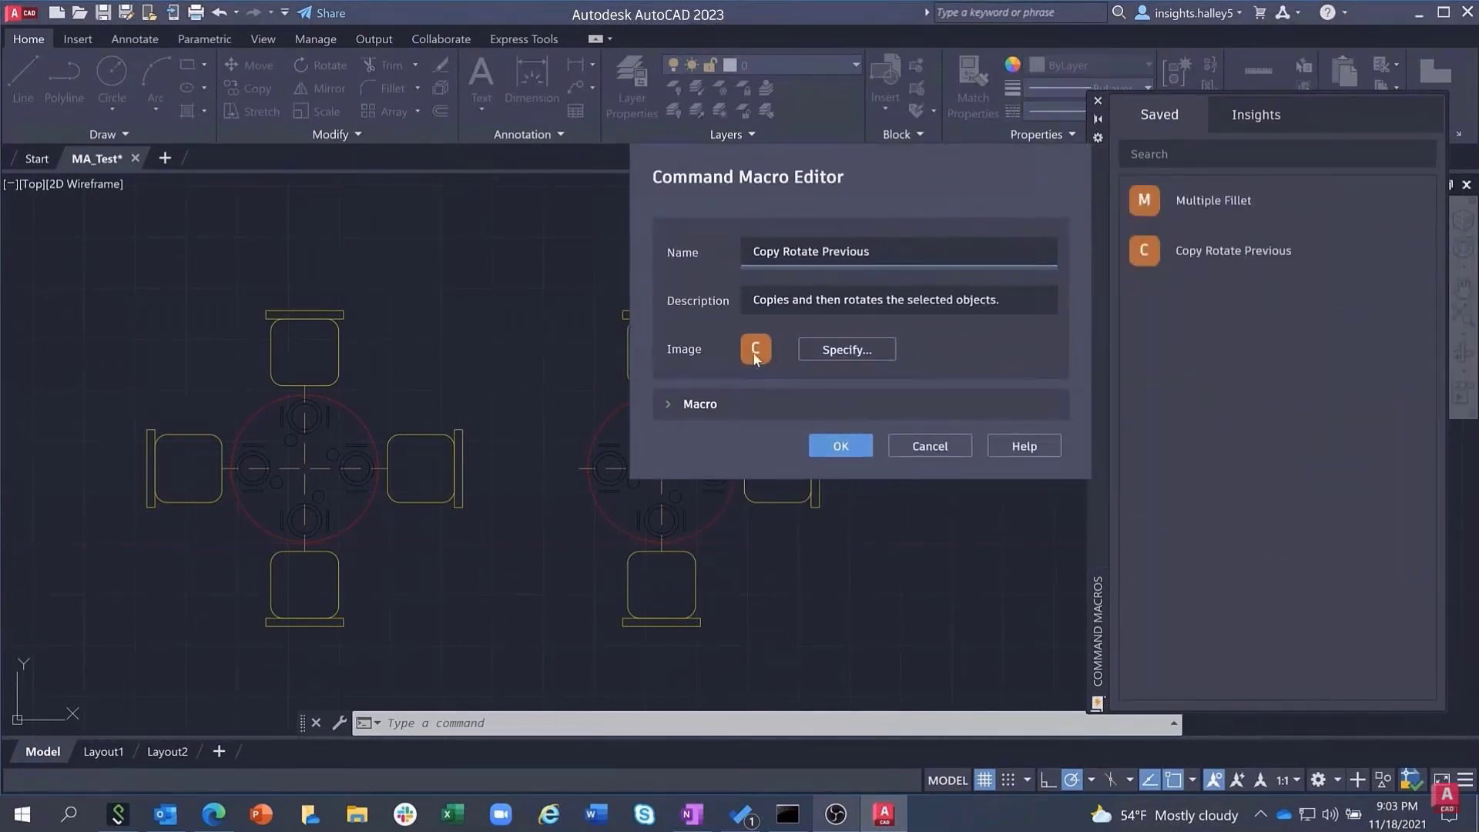
pyautogui.click(668, 403)
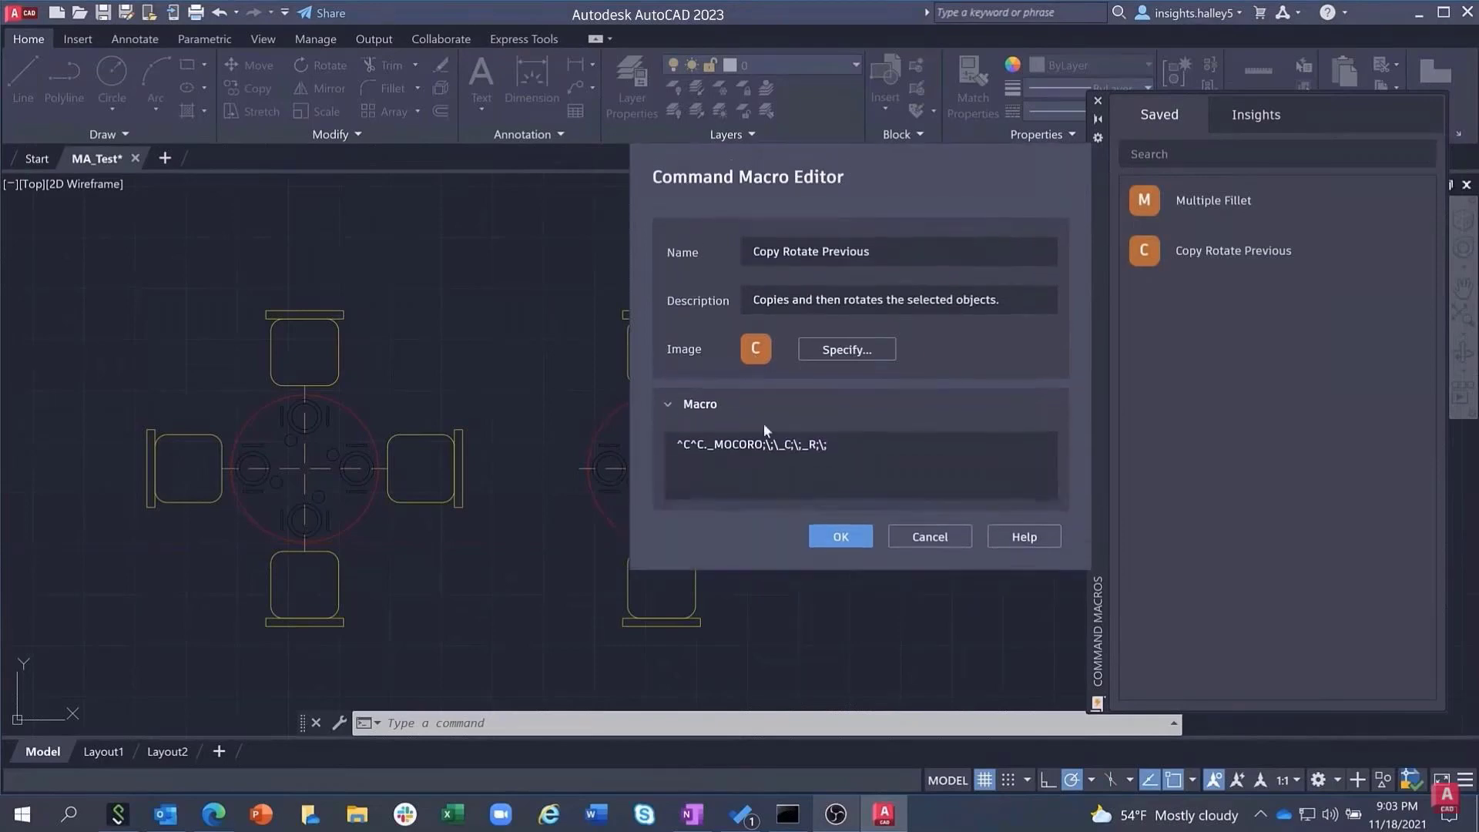
pyautogui.moveTo(876, 444); pyautogui.dragTo(663, 444)
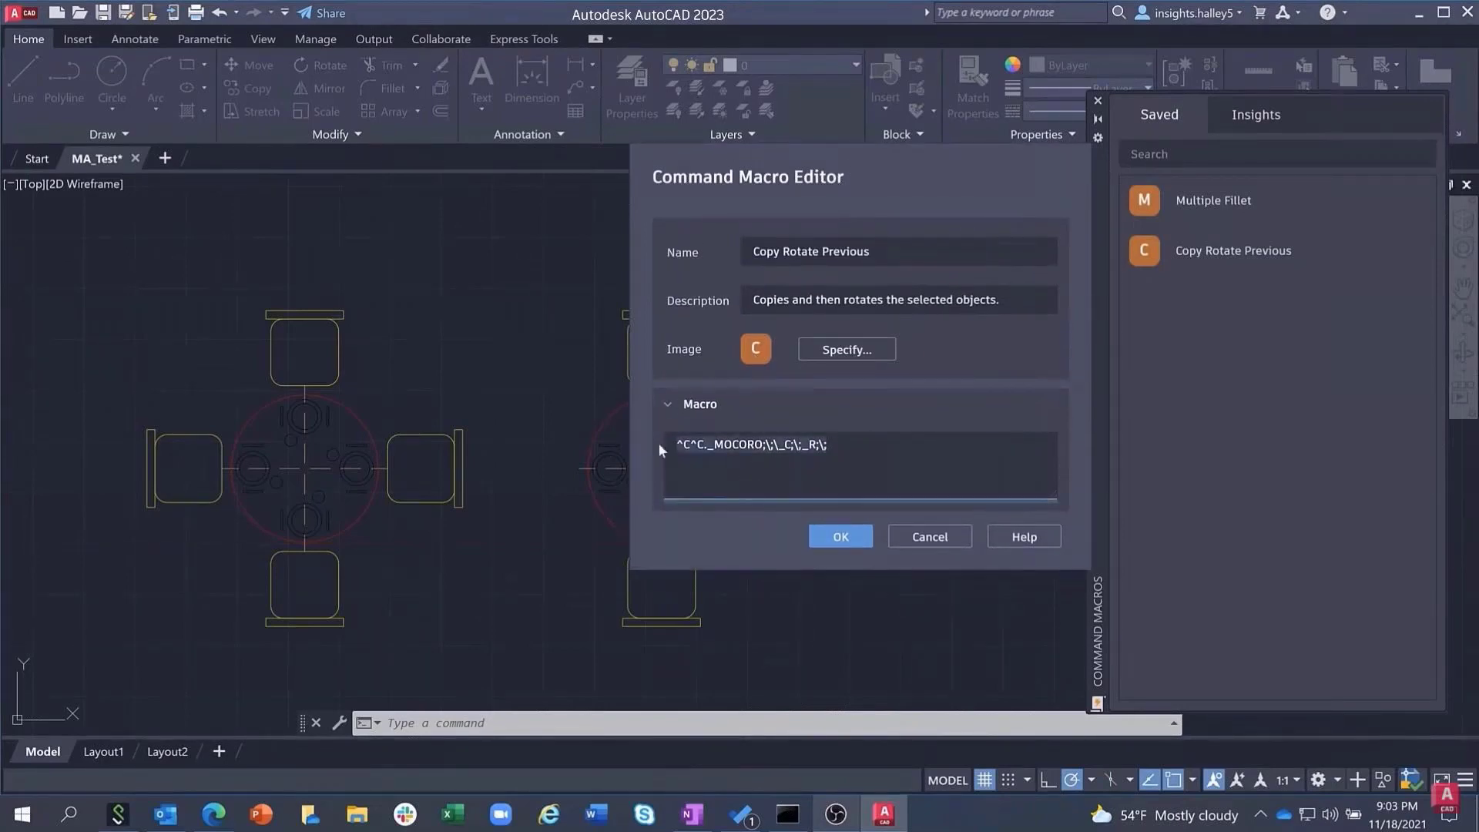
pyautogui.click(850, 539)
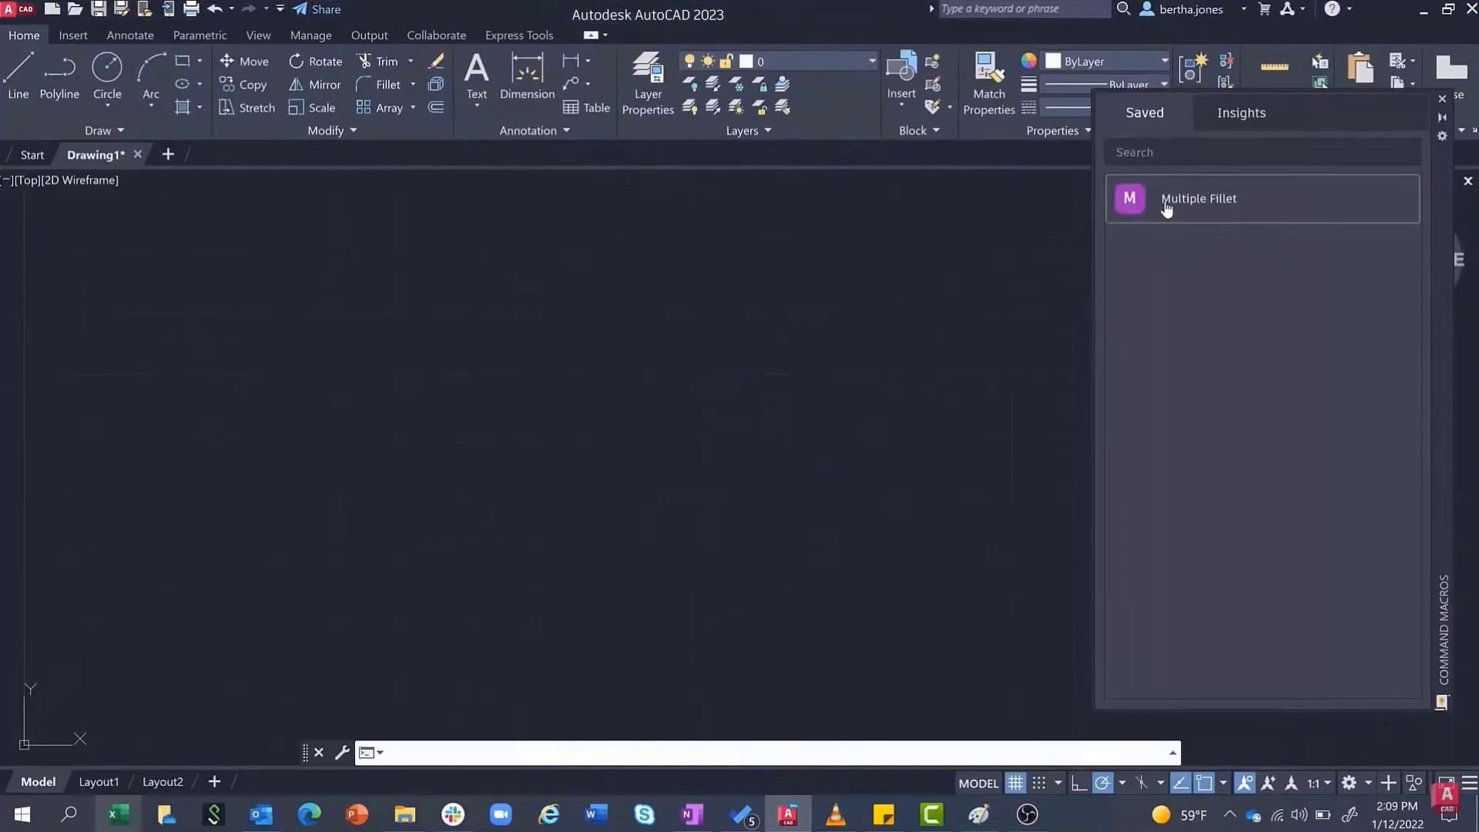
# Step: Add the saved Multiple Fillet macro to the ribbon
pyautogui.rightClick(1166, 207)
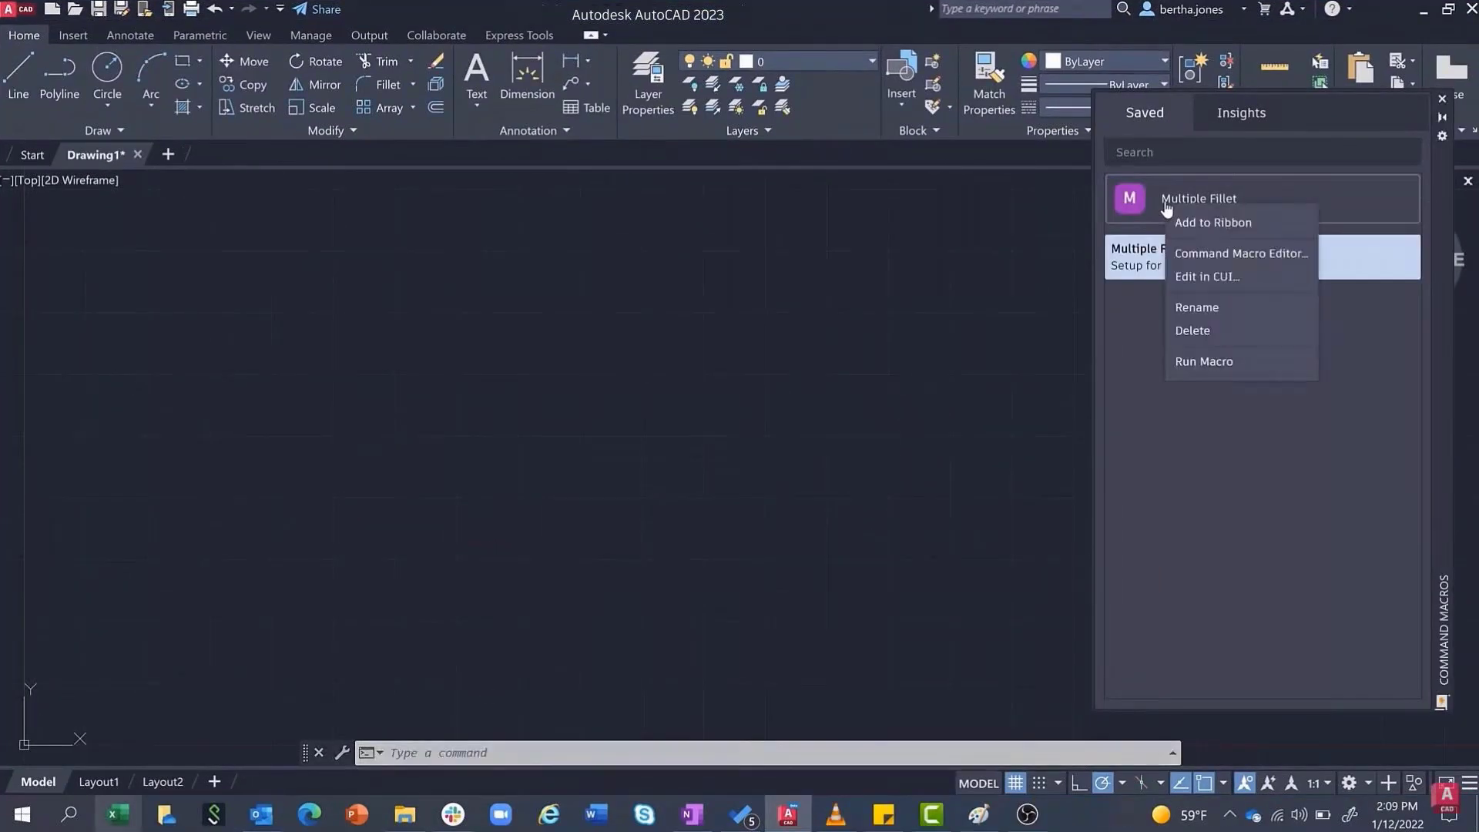
pyautogui.click(1209, 229)
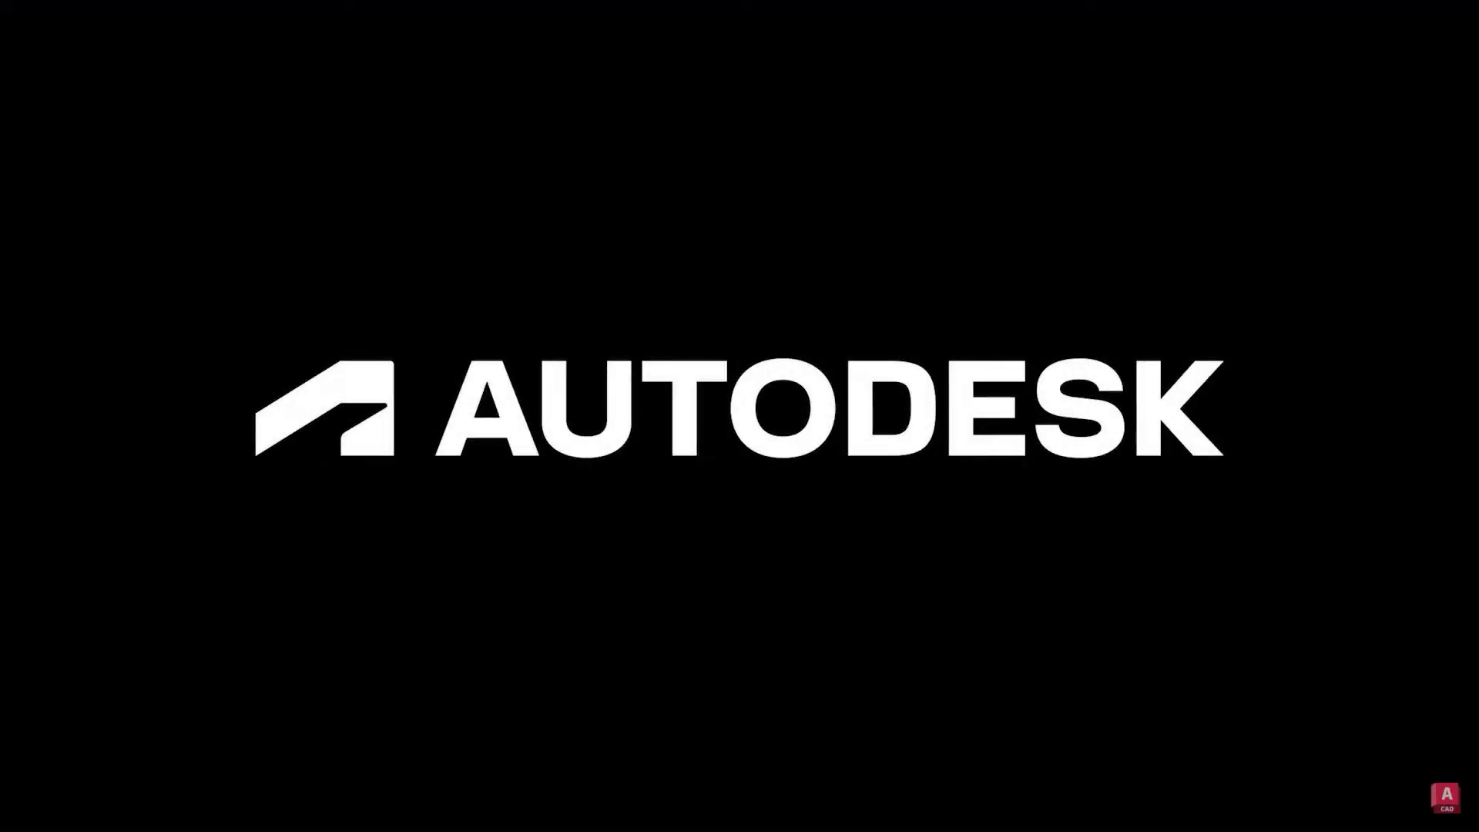
pyautogui.click(452, 297)
pyautogui.press('Escape')
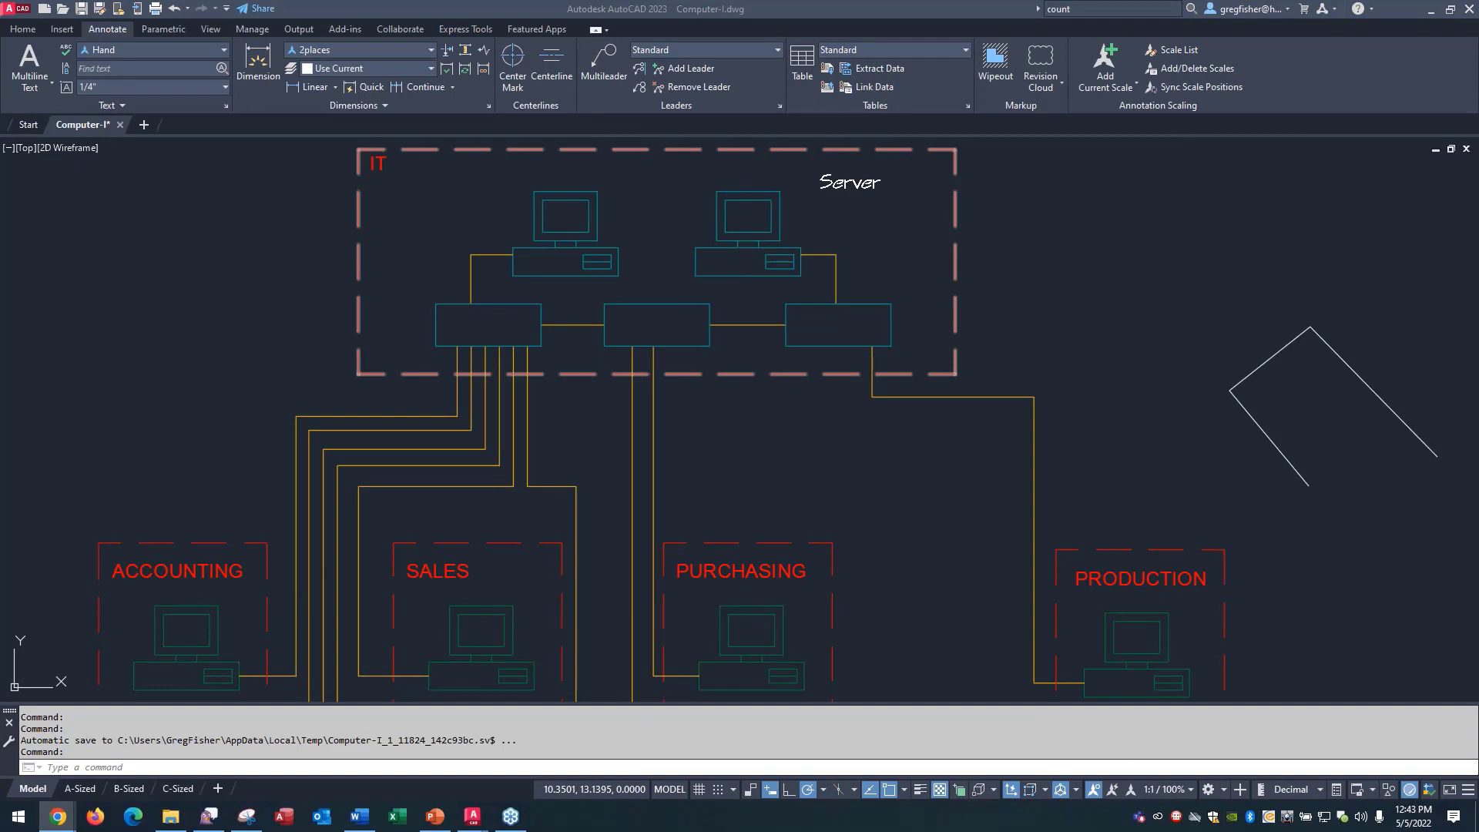
pyautogui.click(878, 250)
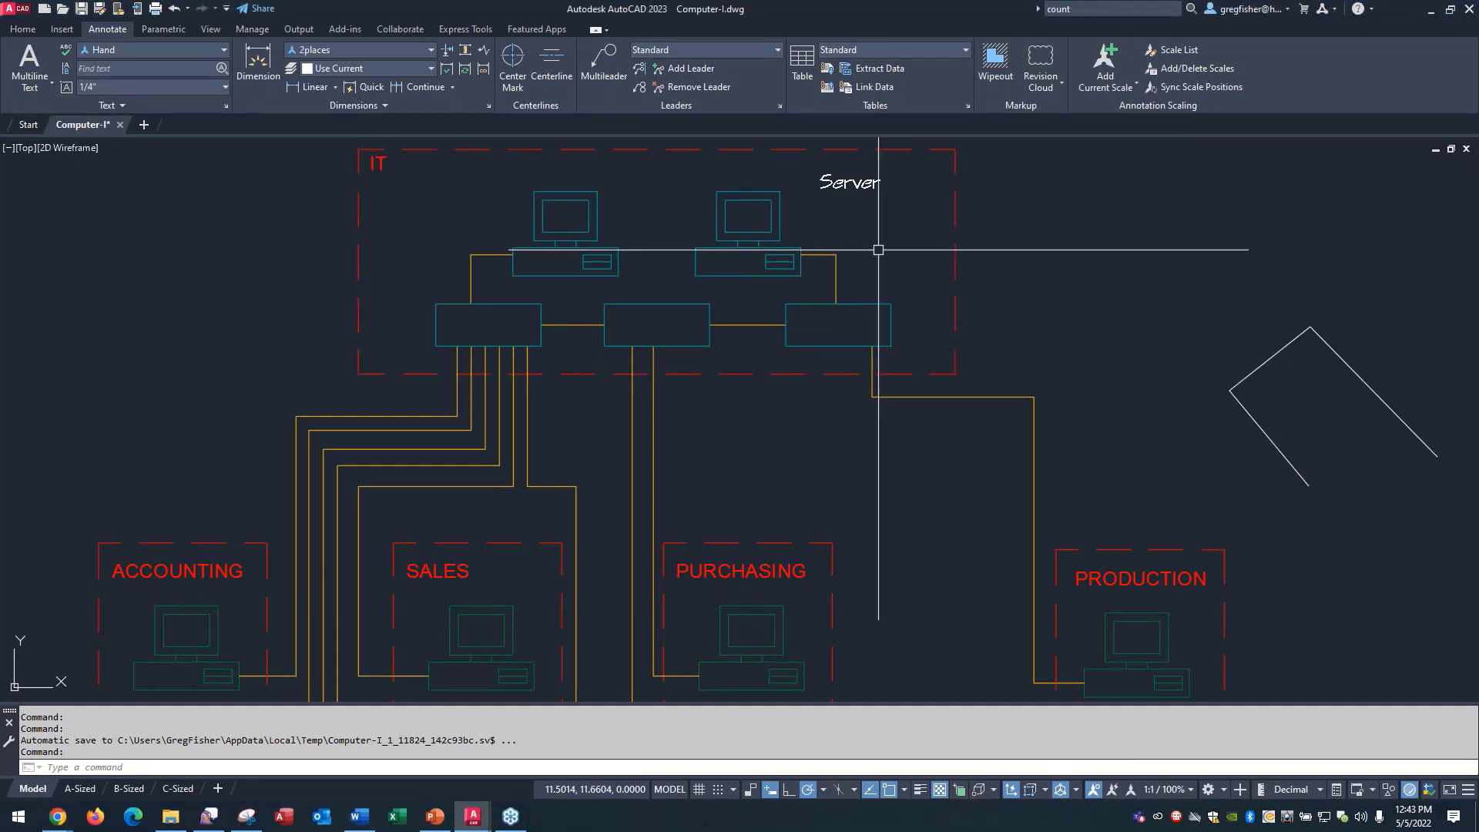
# Step: Examine the Content settings of the Standard multileader style, and leave the style manager without modifying it
pyautogui.click(601, 64)
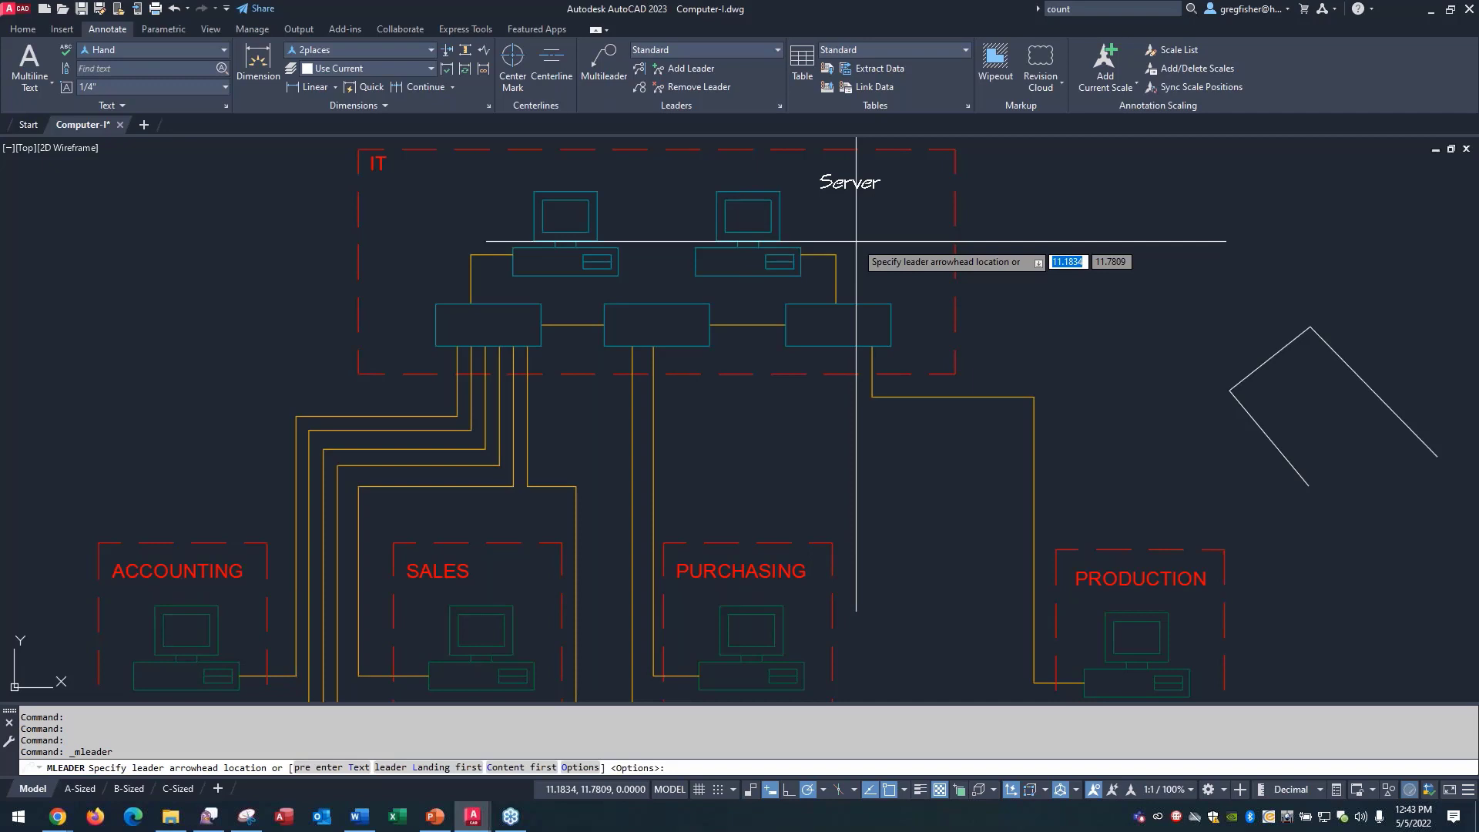
pyautogui.press('Escape')
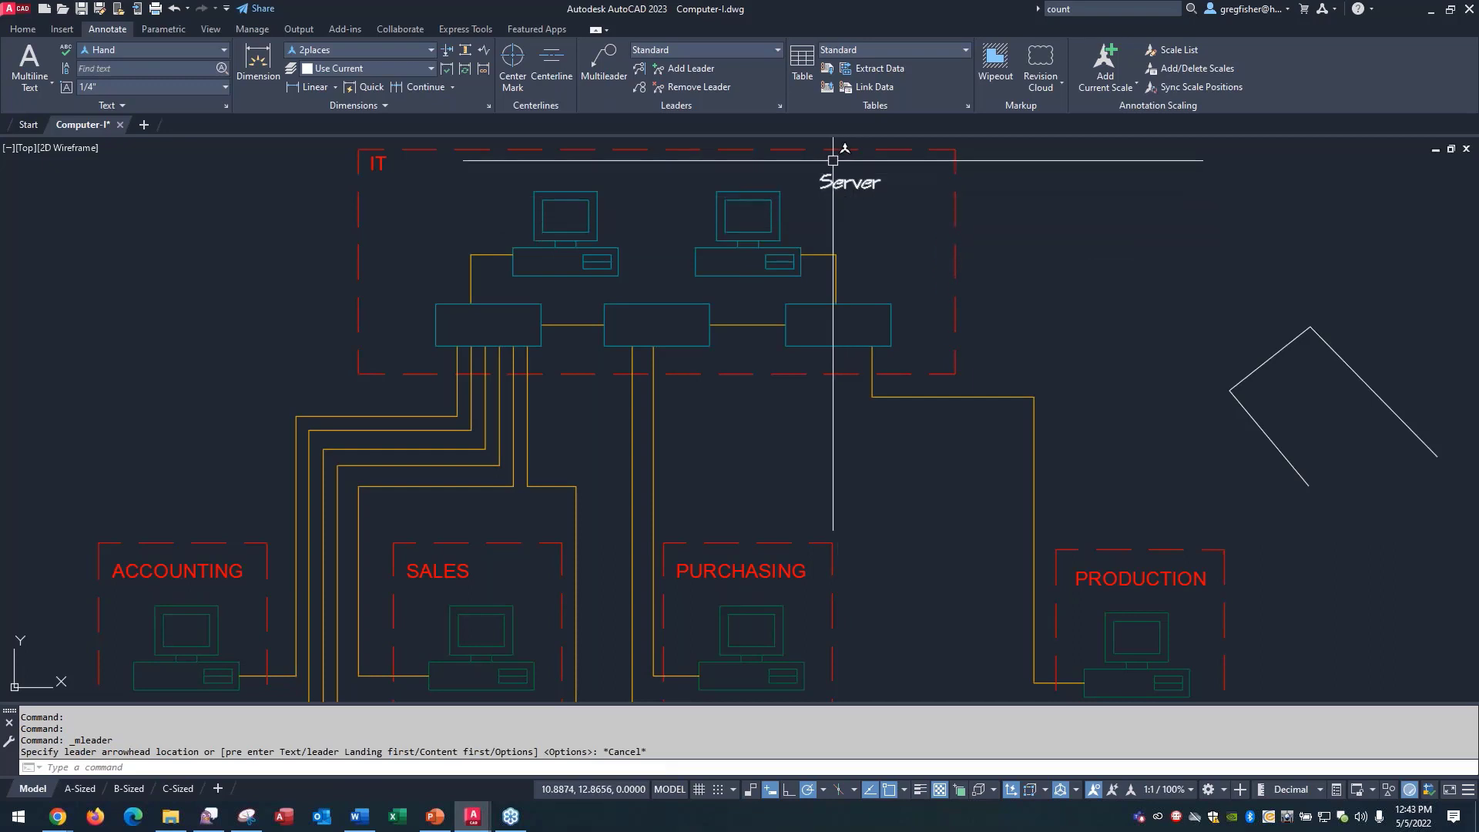
pyautogui.click(780, 106)
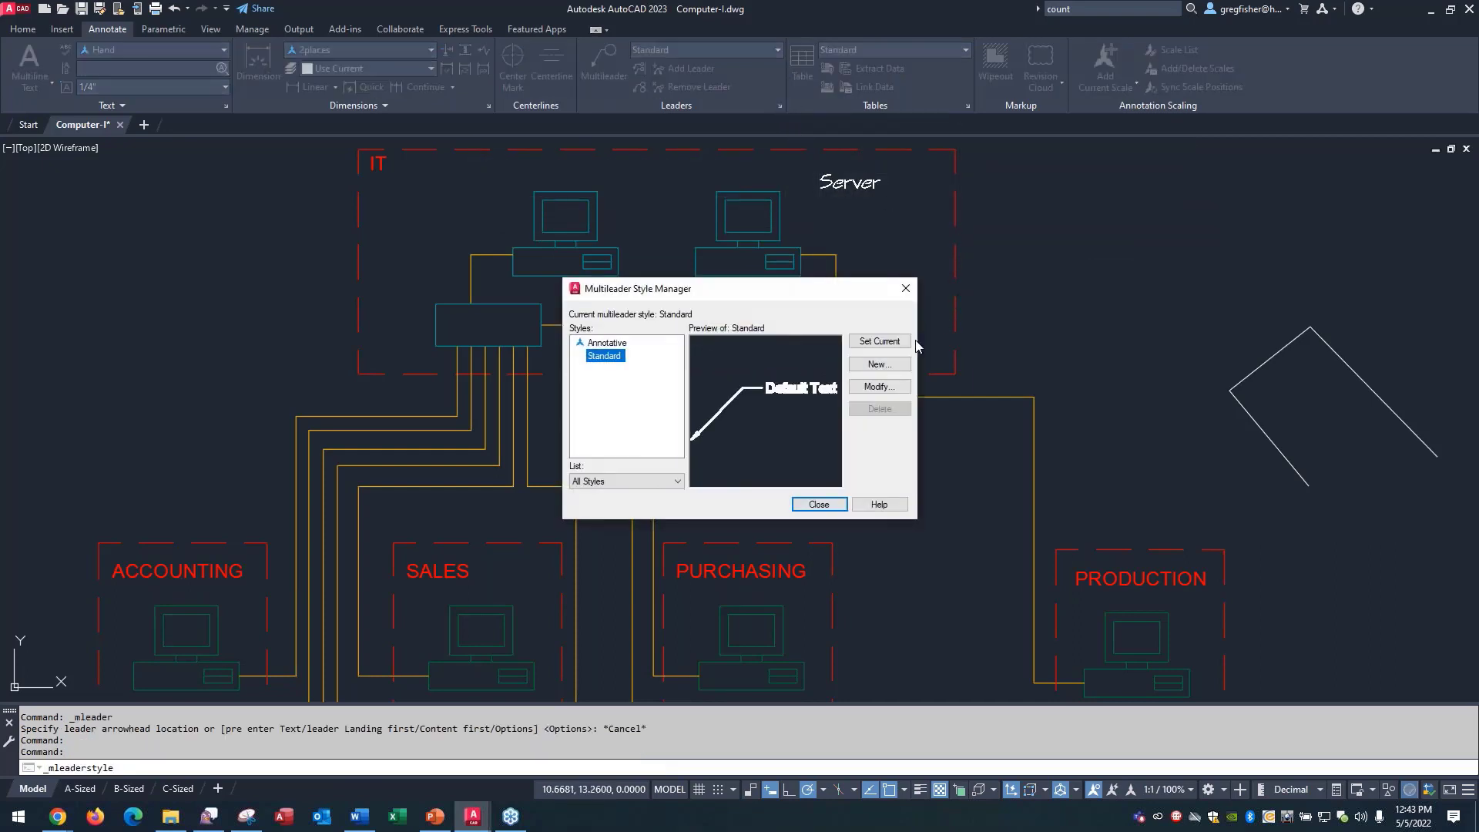
pyautogui.click(879, 387)
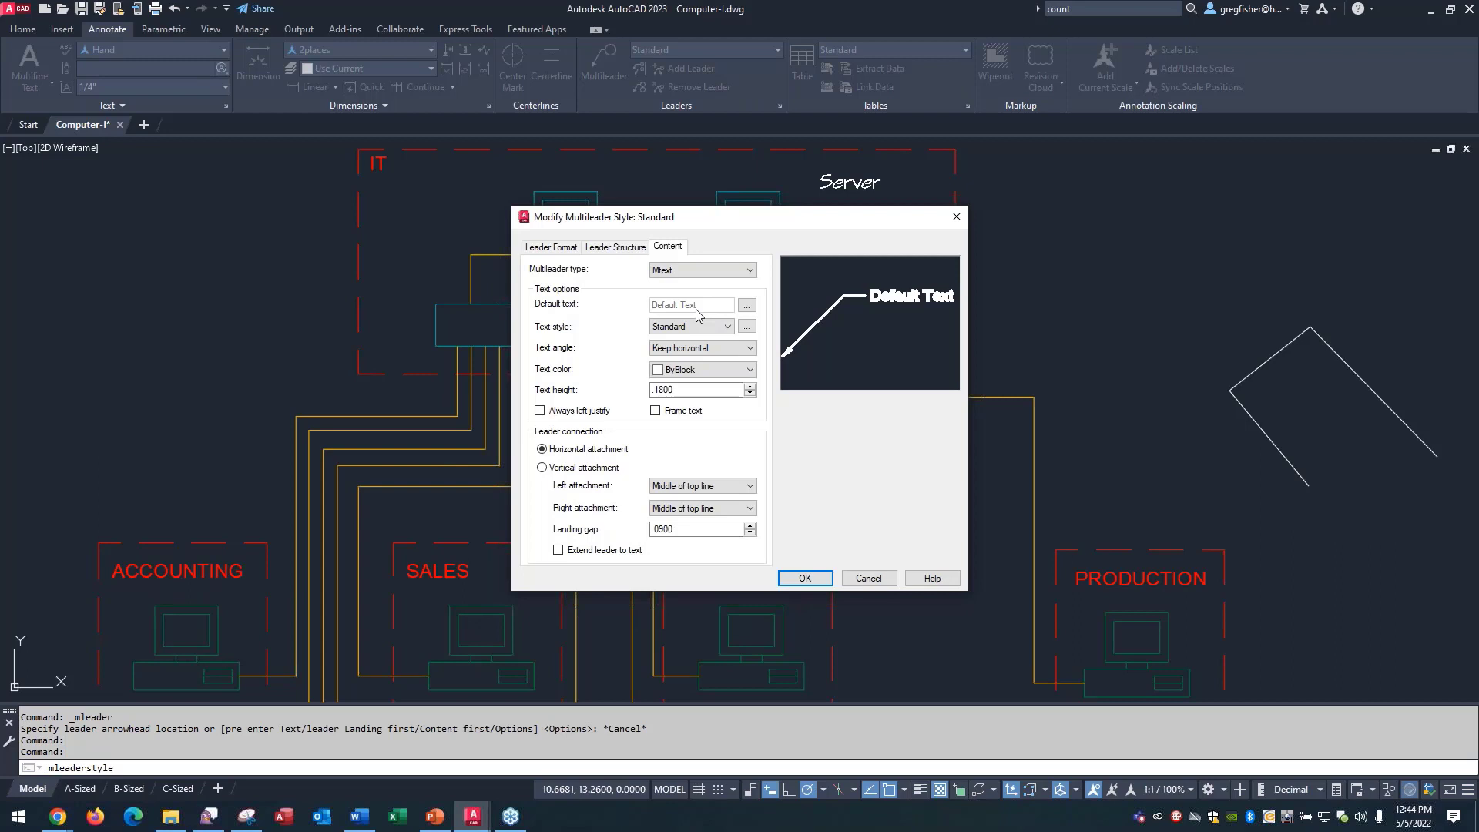
pyautogui.click(870, 578)
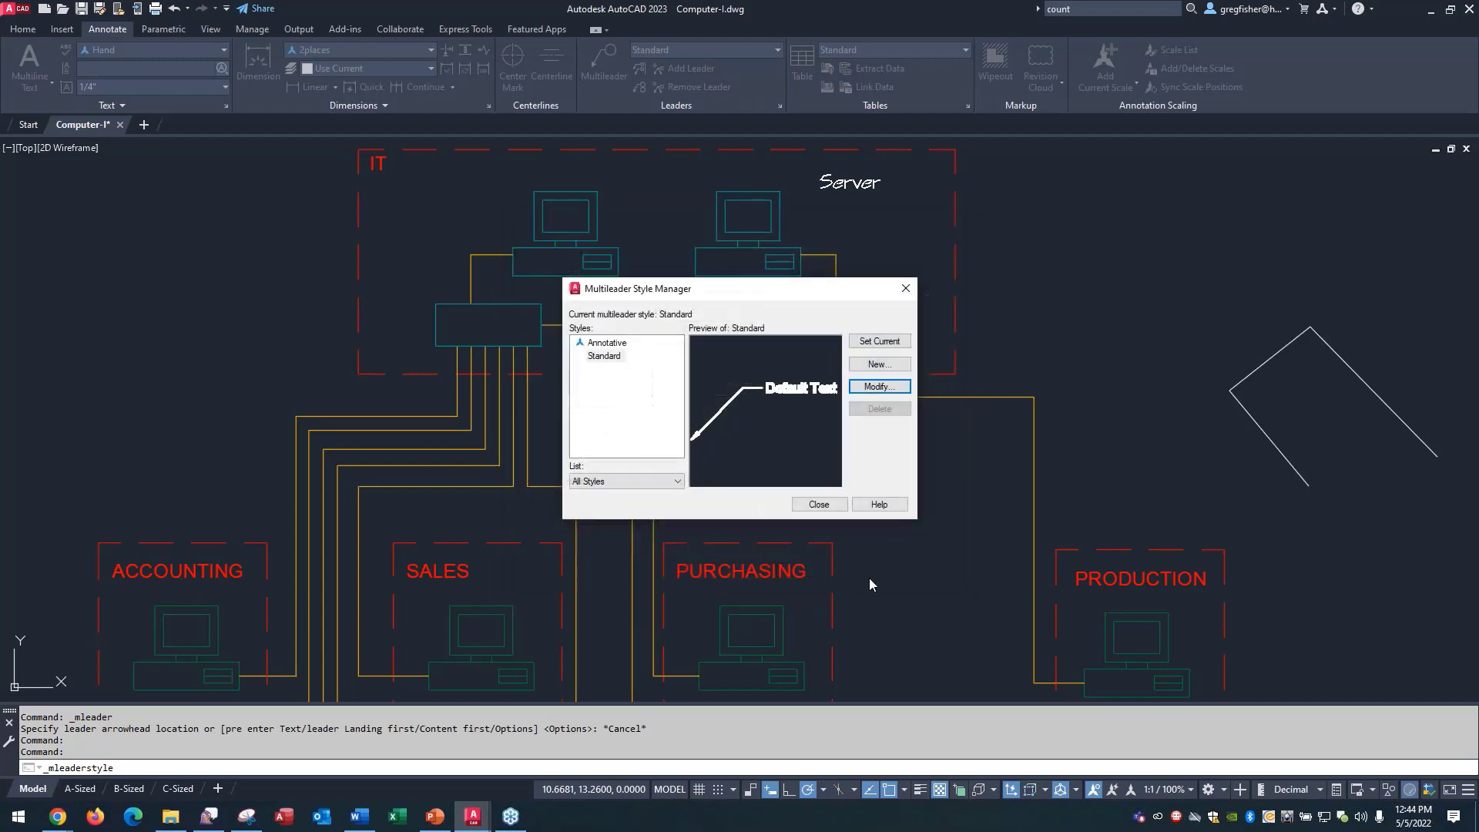
pyautogui.click(819, 504)
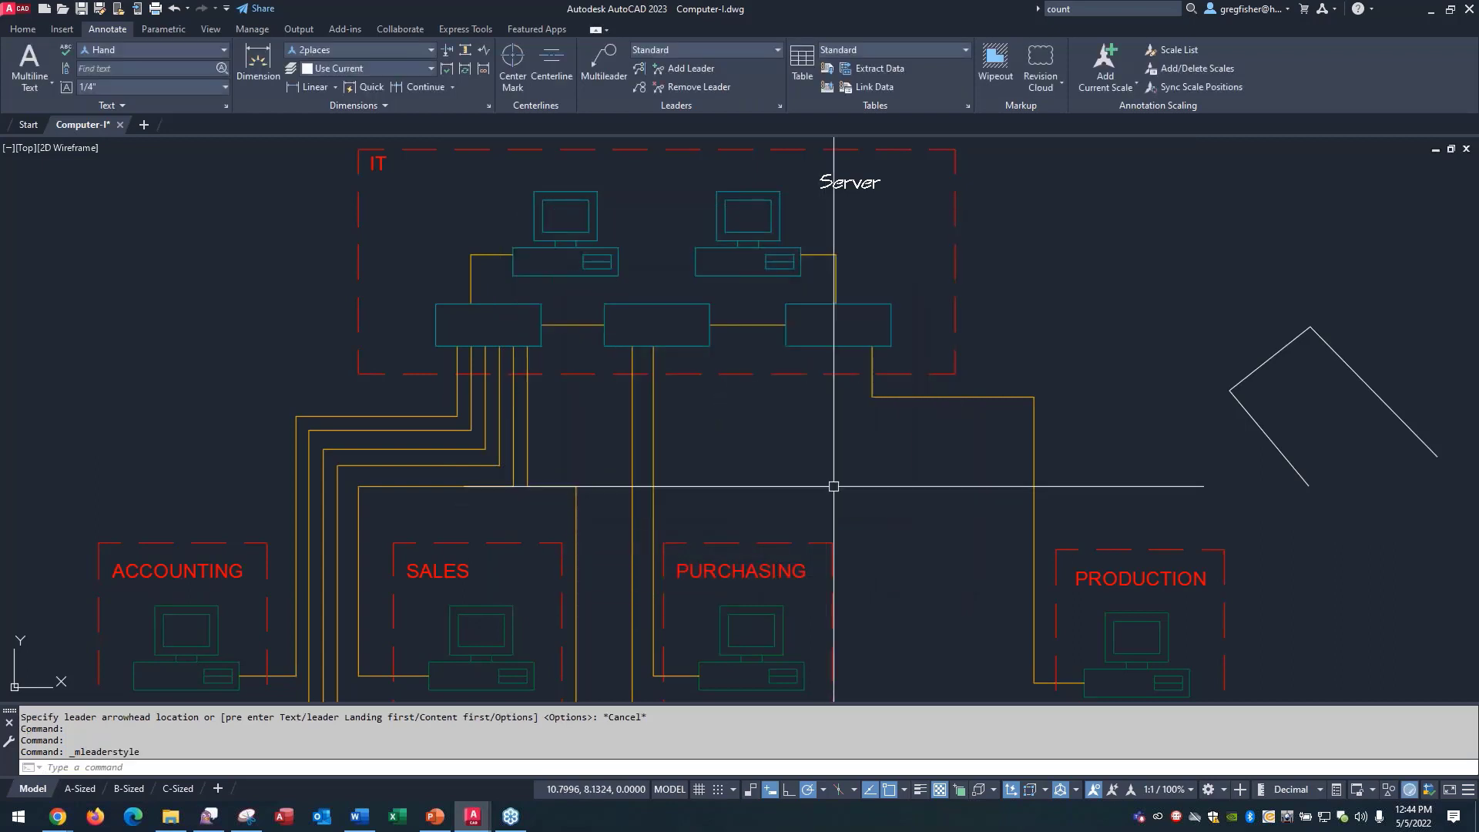
# Step: Review the options offered by the Multileader command before the arrowhead is placed, and leave the command
pyautogui.click(611, 70)
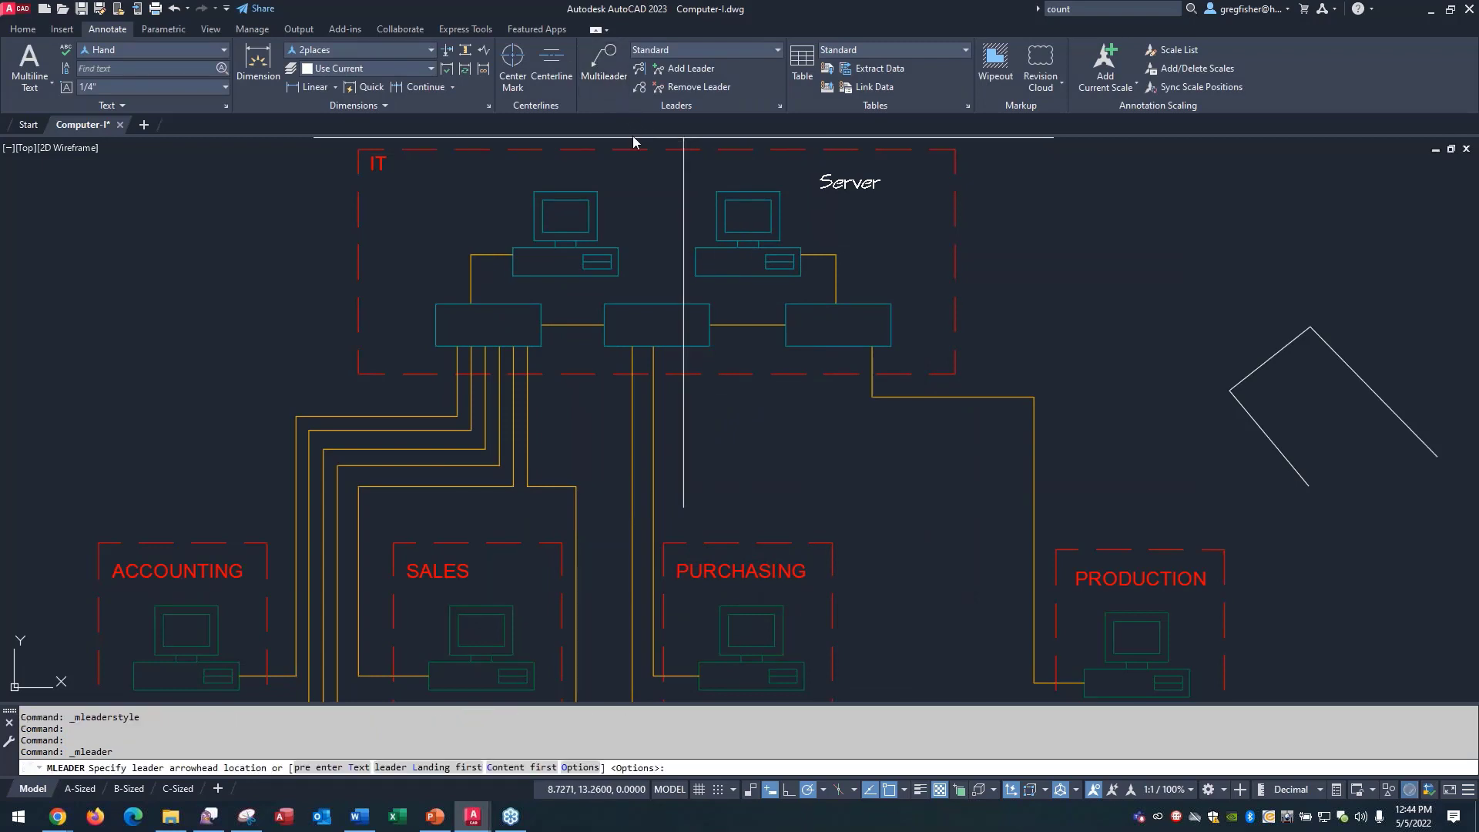
pyautogui.rightClick(644, 193)
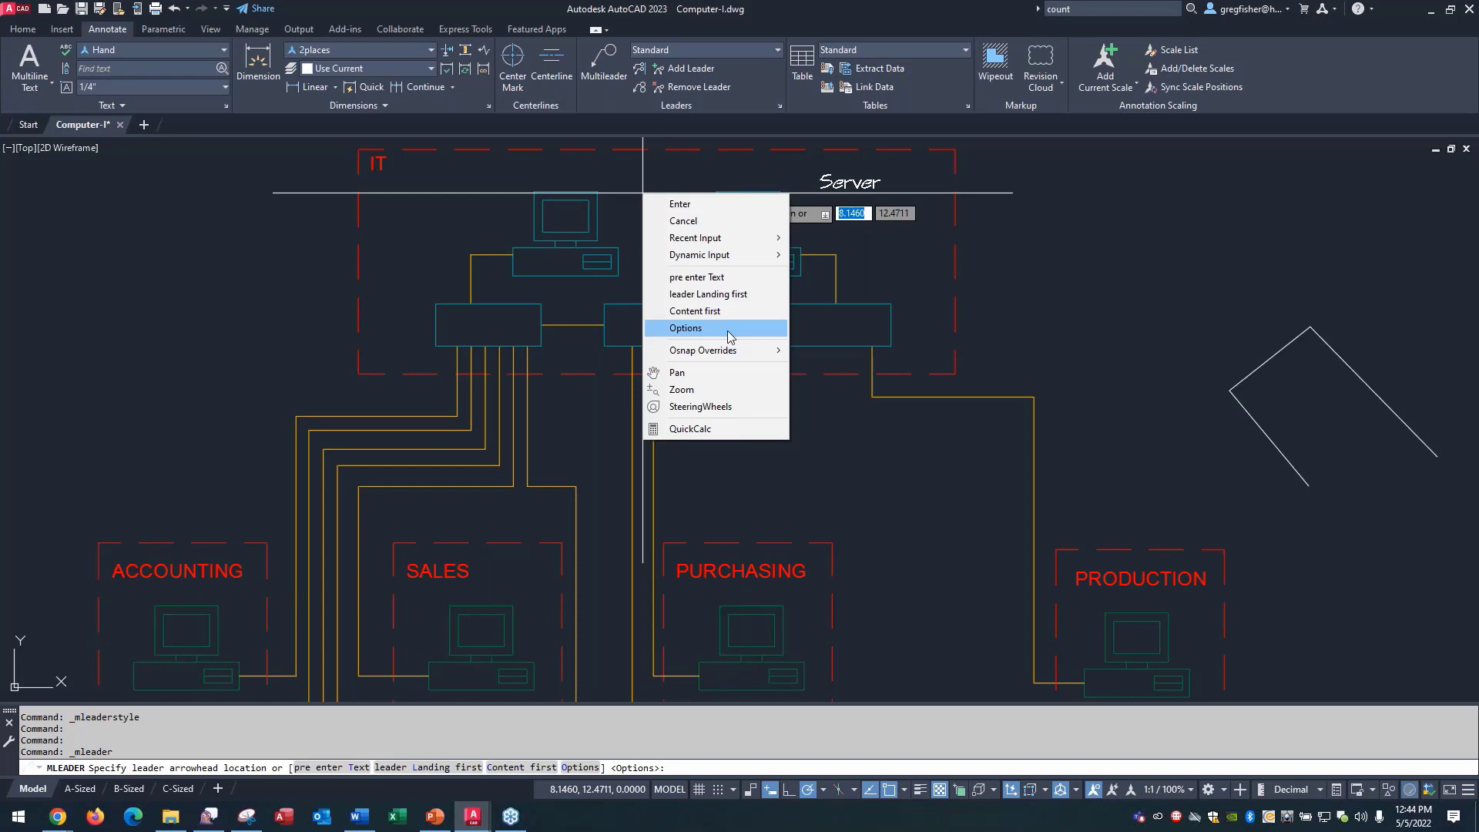
pyautogui.press('Escape')
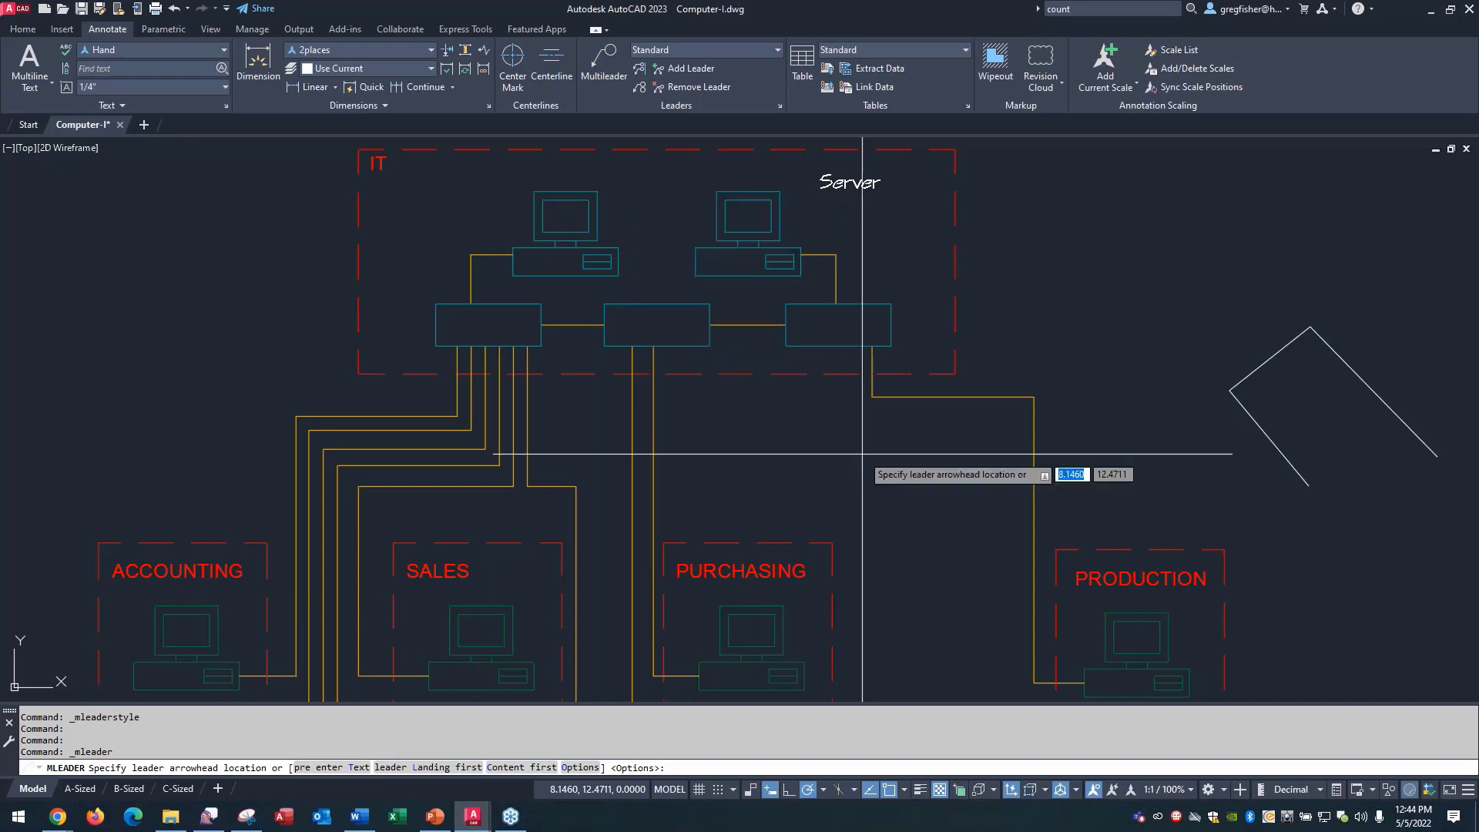
pyautogui.press('Escape')
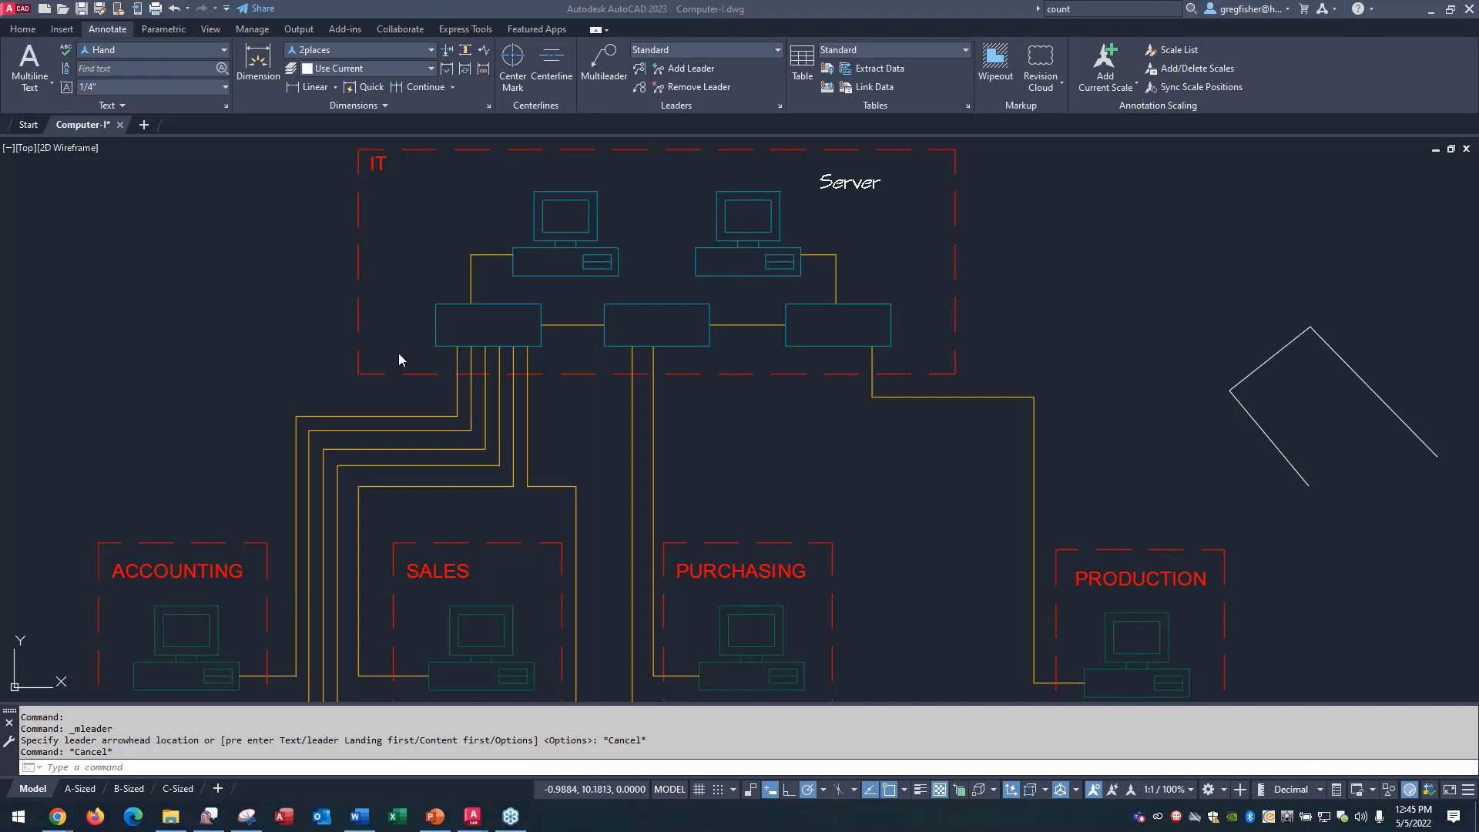
# Step: Start opening another drawing file
pyautogui.click(61, 11)
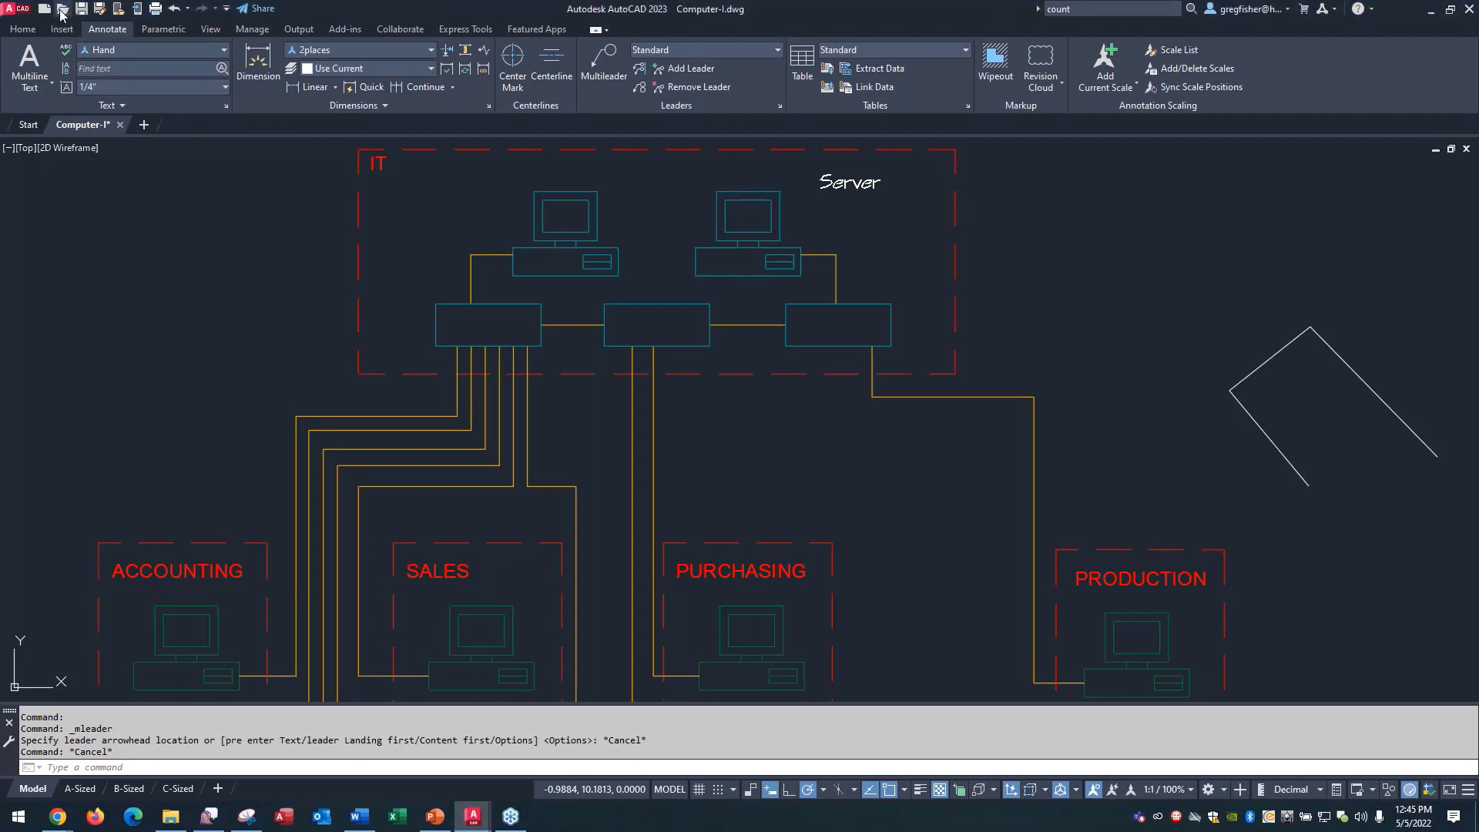